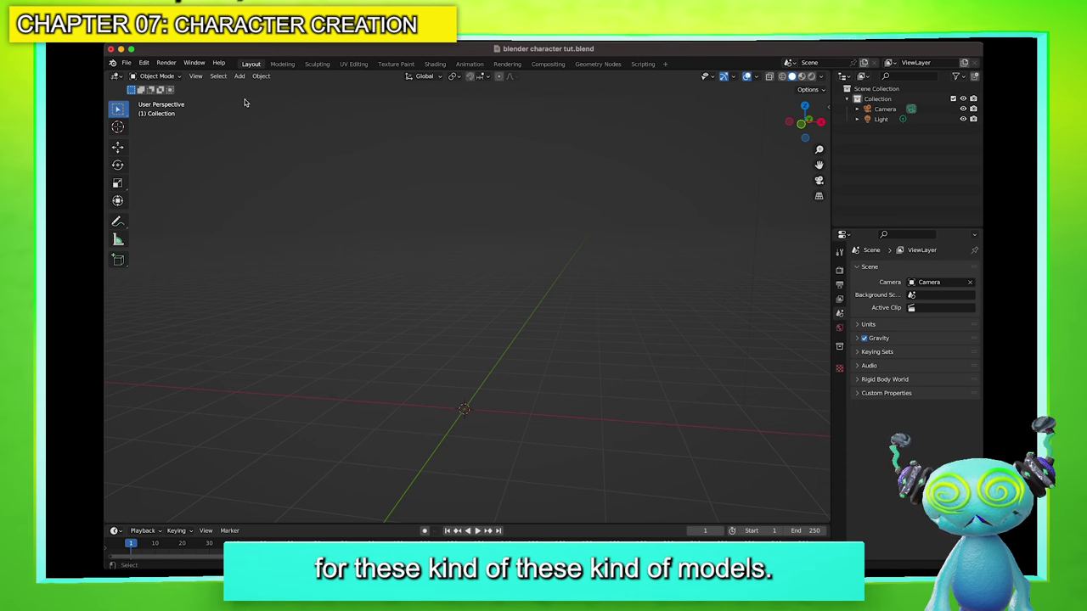
# Import the FBX model hero.fbx from the source/hero folder of male-character-ps1-style
pyautogui.click(125, 64)
pyautogui.click(127, 65)
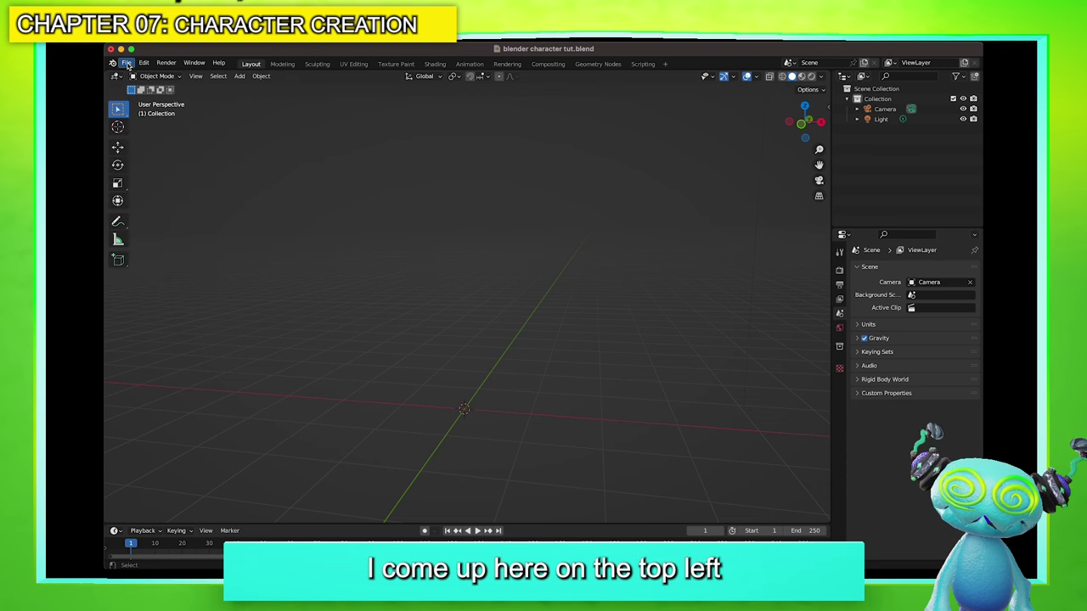
pyautogui.click(126, 64)
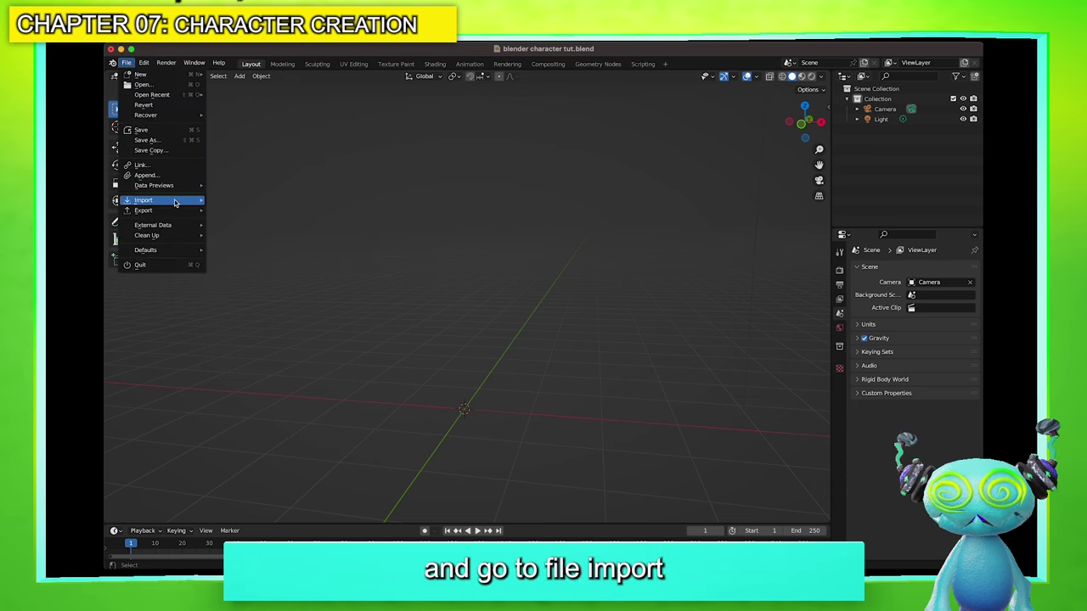
pyautogui.moveTo(174, 202)
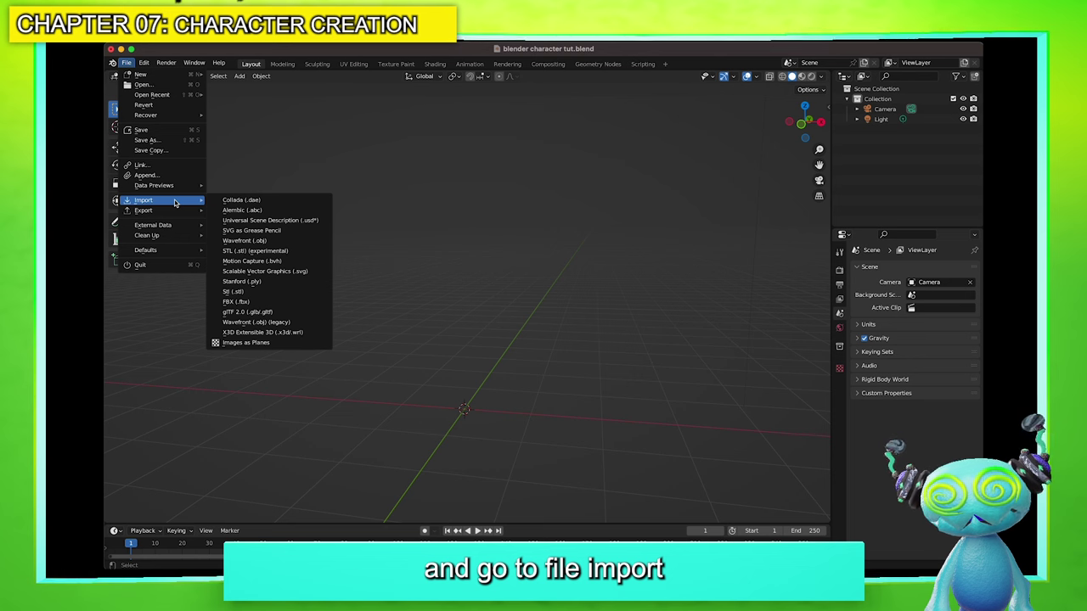
pyautogui.click(261, 302)
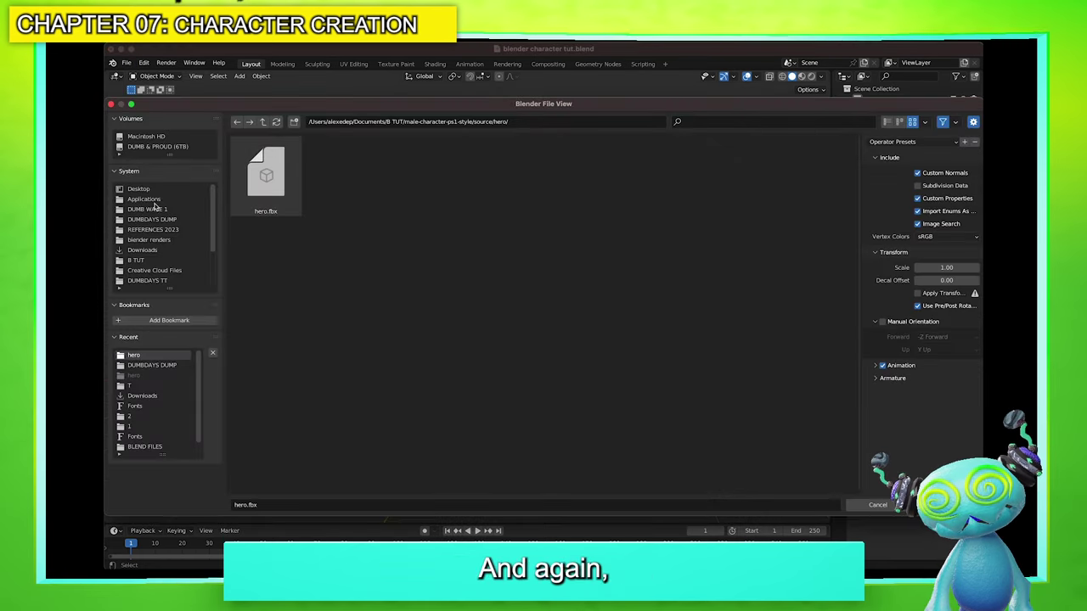
pyautogui.click(263, 122)
pyautogui.click(263, 122)
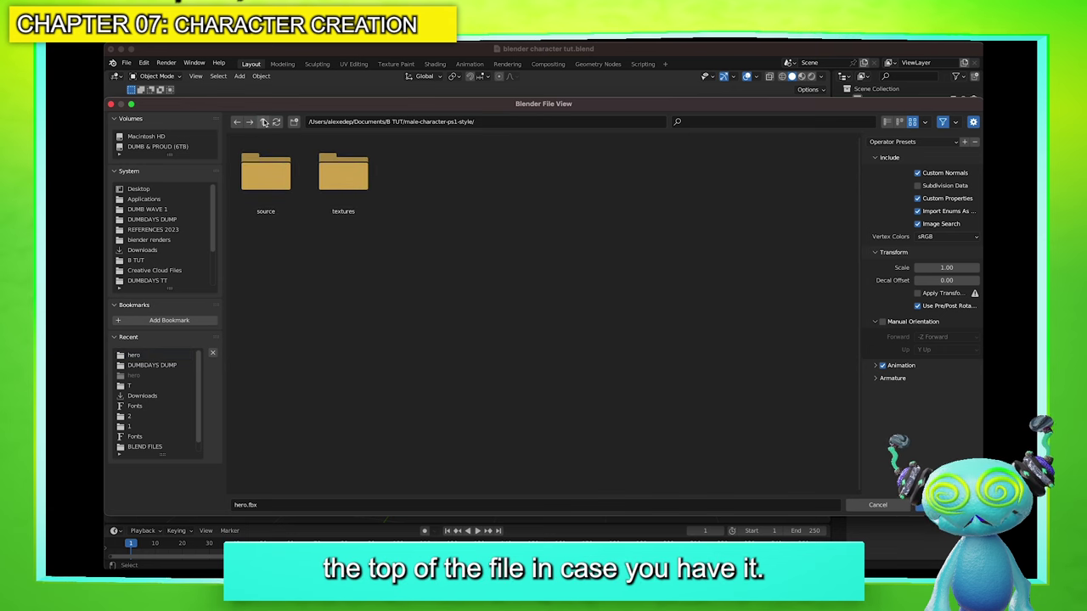
pyautogui.doubleClick(277, 183)
pyautogui.doubleClick(277, 184)
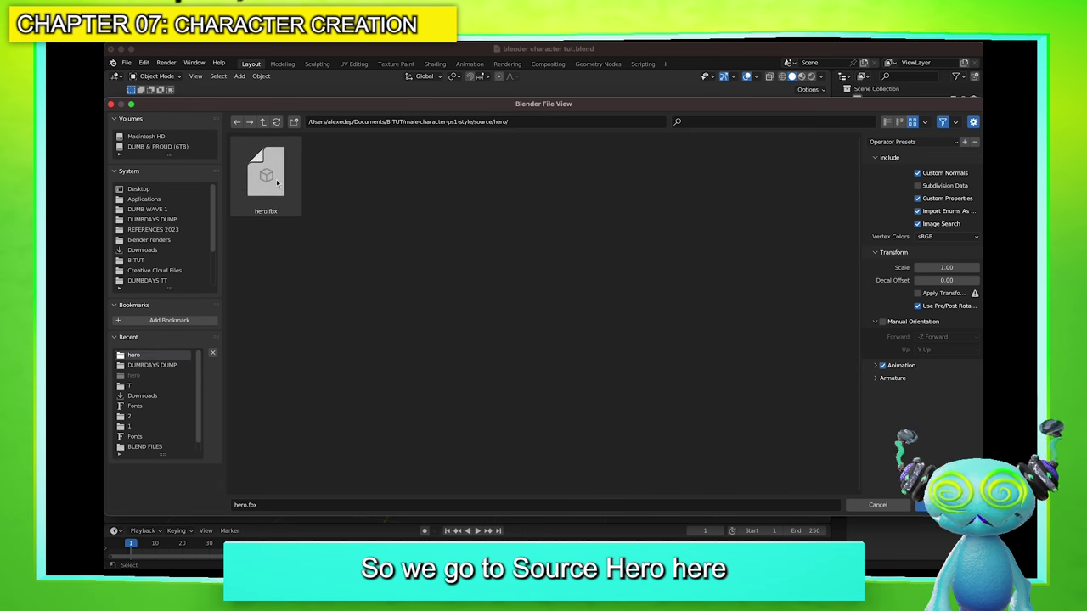
pyautogui.doubleClick(277, 184)
# Examine the imported character's body from several angles, focusing on the segmented shoulders and arms
pyautogui.press('KP_Decimal')
pyautogui.moveTo(500, 335); pyautogui.dragTo(599, 331, button='middle')
pyautogui.scroll(5, 529, 301)
pyautogui.moveTo(529, 301); pyautogui.dragTo(481, 283, button='middle')
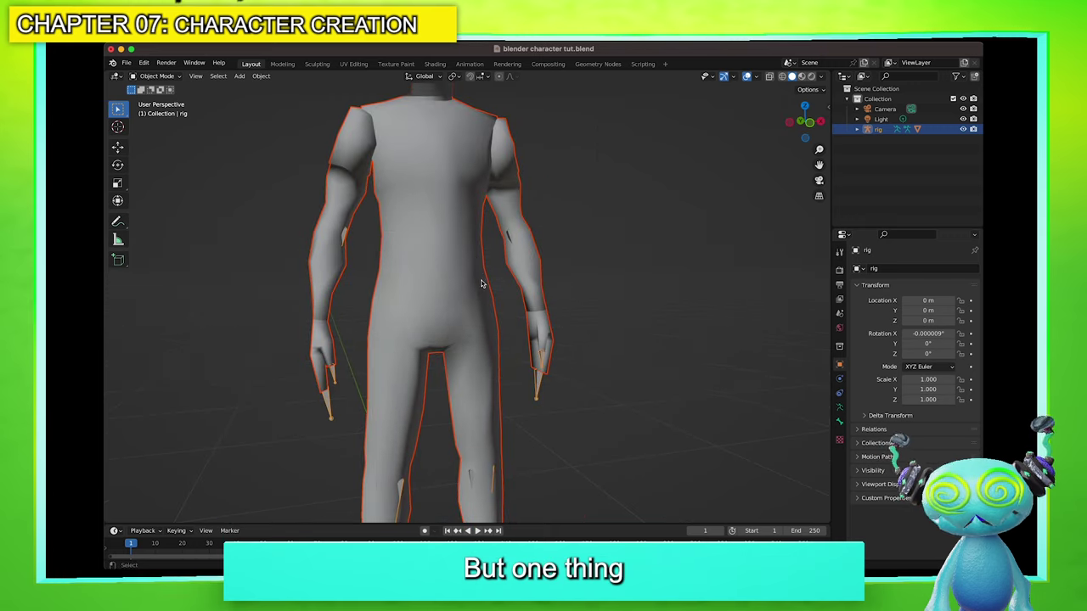
pyautogui.scroll(-3, 484, 283)
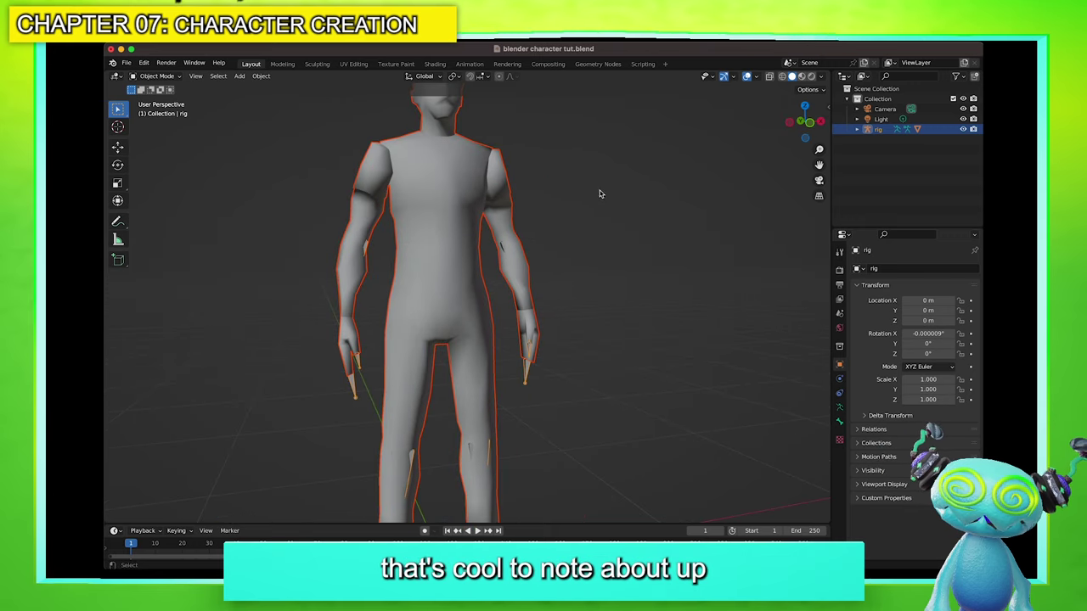
pyautogui.moveTo(818, 163); pyautogui.dragTo(899, 252)
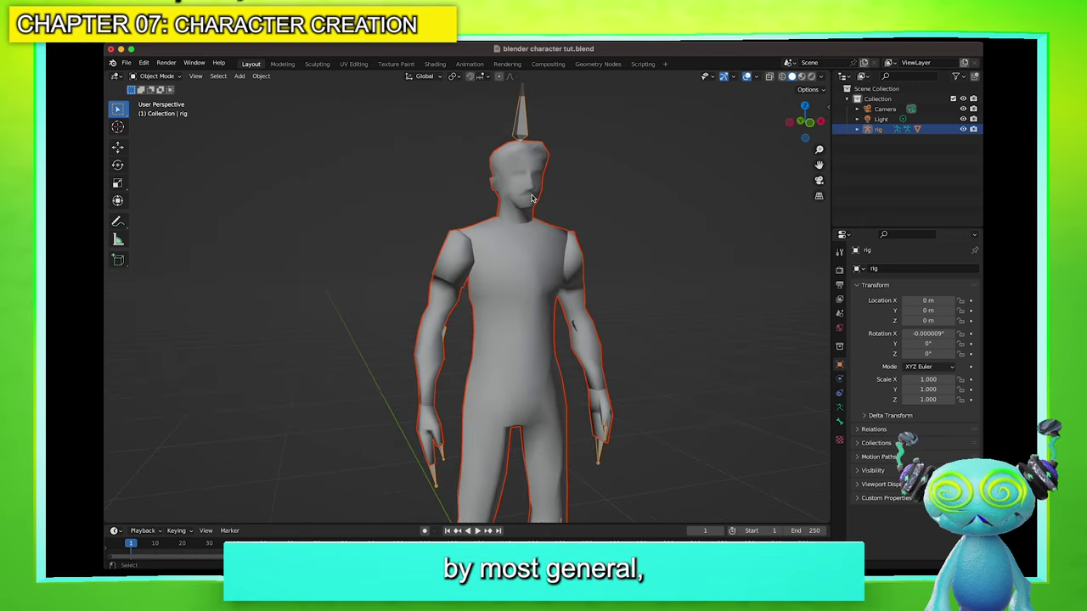
pyautogui.scroll(3, 532, 199)
pyautogui.moveTo(515, 223); pyautogui.dragTo(484, 235, button='middle')
pyautogui.moveTo(472, 221); pyautogui.dragTo(528, 226, button='middle')
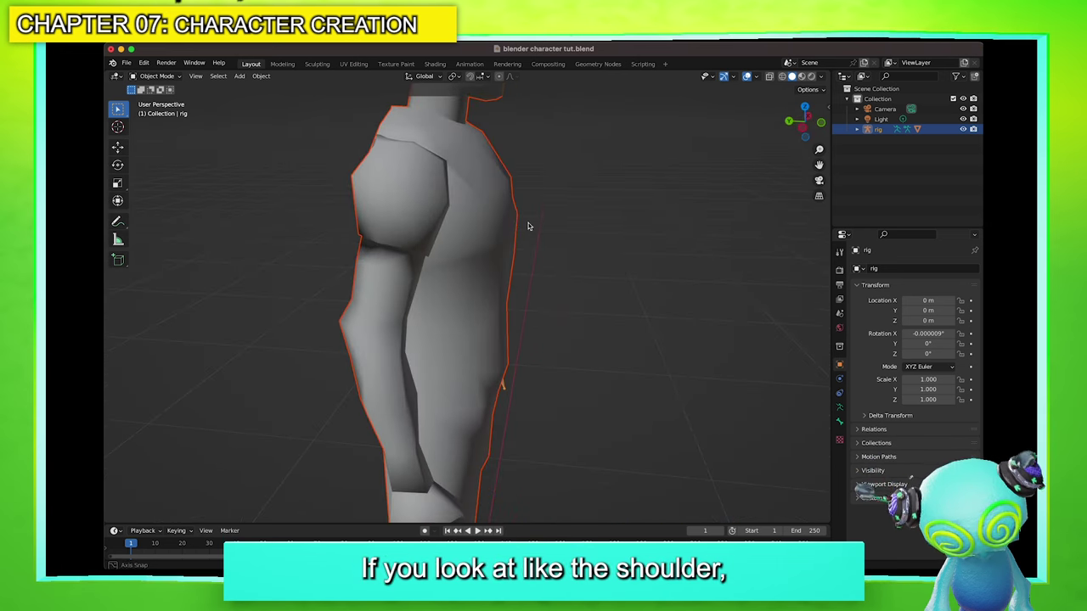
pyautogui.moveTo(410, 178); pyautogui.dragTo(533, 366, button='middle')
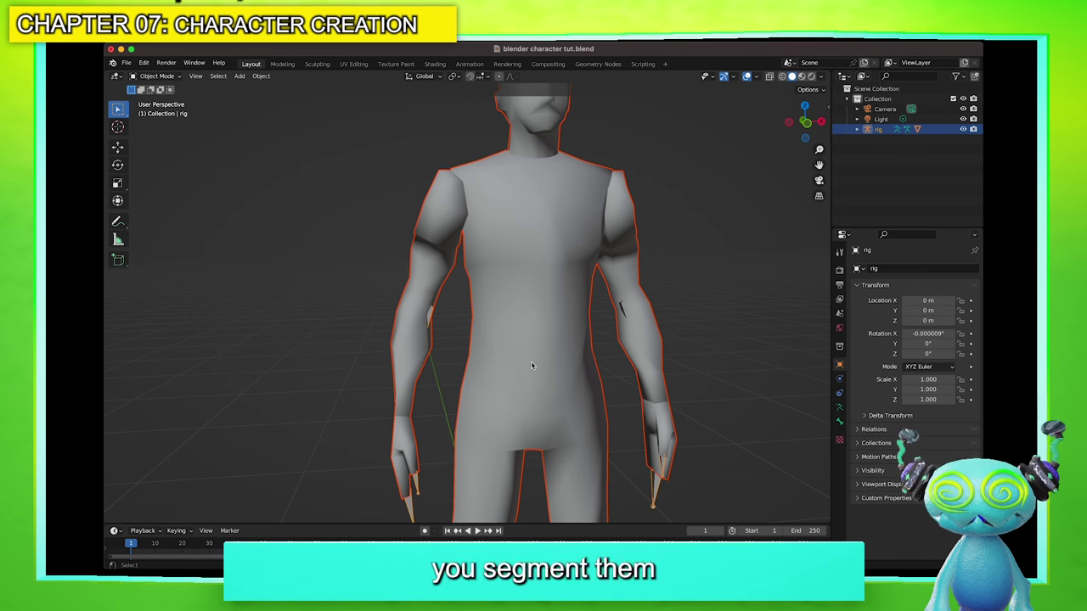
pyautogui.moveTo(444, 351)
pyautogui.mouseDown(button='middle')
pyautogui.moveTo(556, 345)
pyautogui.moveTo(437, 351)
pyautogui.mouseUp(button='middle')
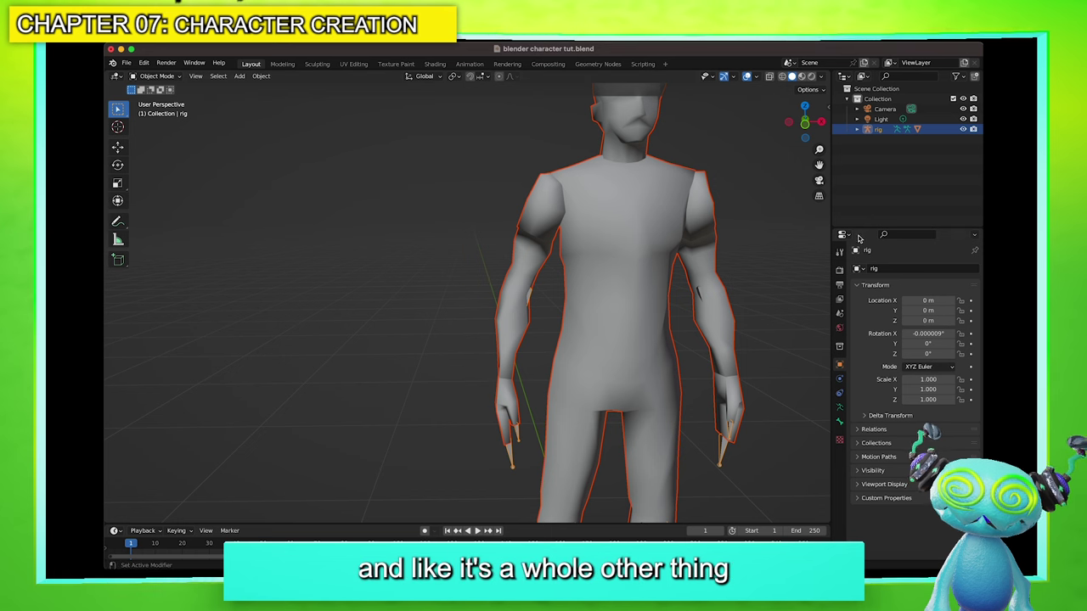
pyautogui.moveTo(818, 164); pyautogui.dragTo(599, 223)
pyautogui.scroll(3, 600, 224)
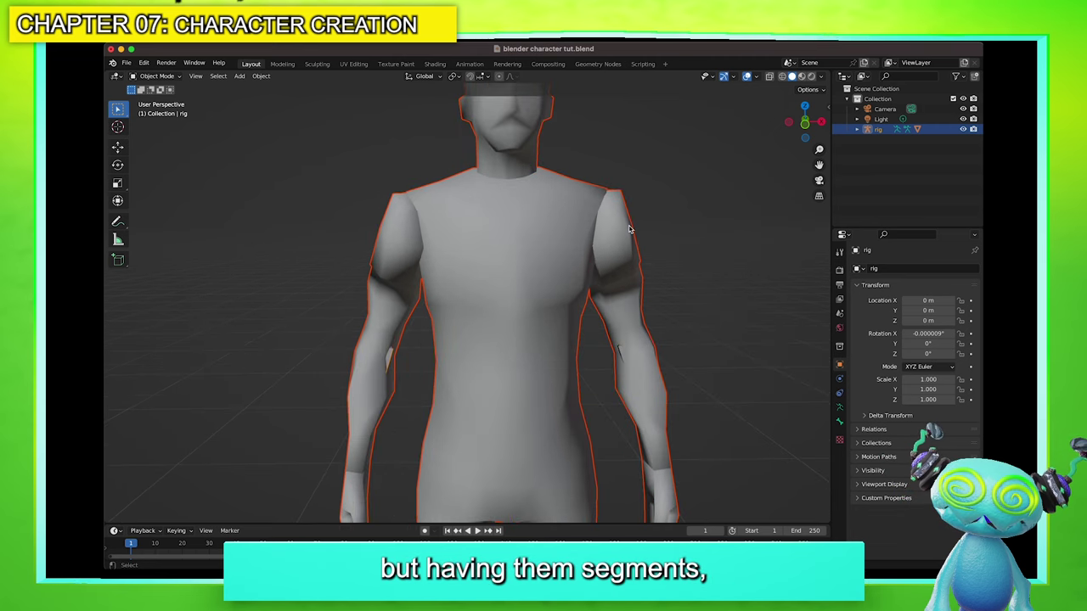
pyautogui.scroll(-3, 627, 229)
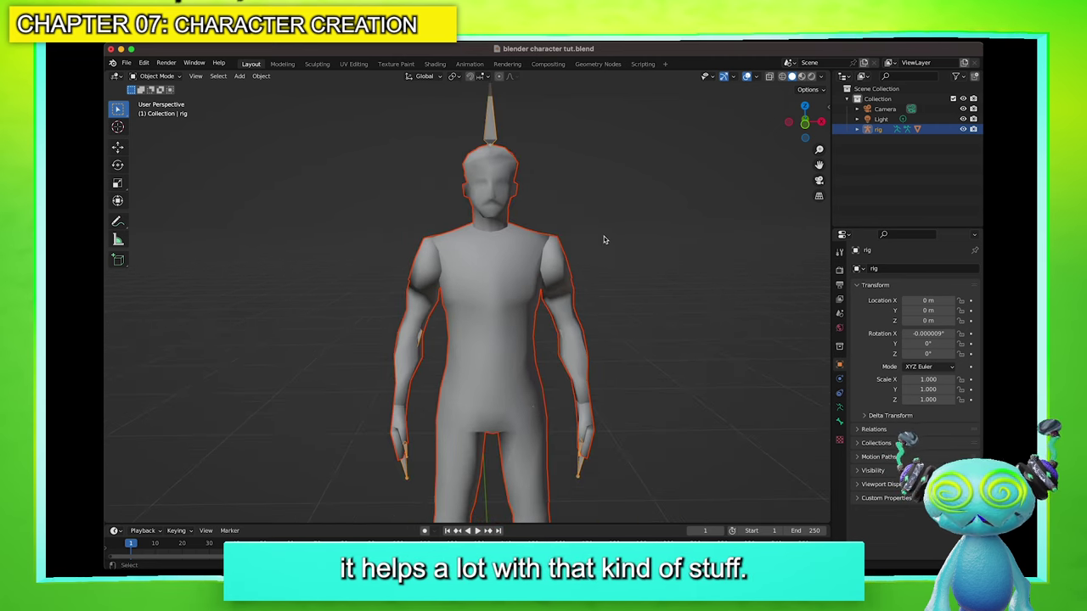
pyautogui.moveTo(623, 238); pyautogui.dragTo(643, 233, button='middle')
# Switch the viewport to Material Preview shading and deselect the character
pyautogui.press('z')
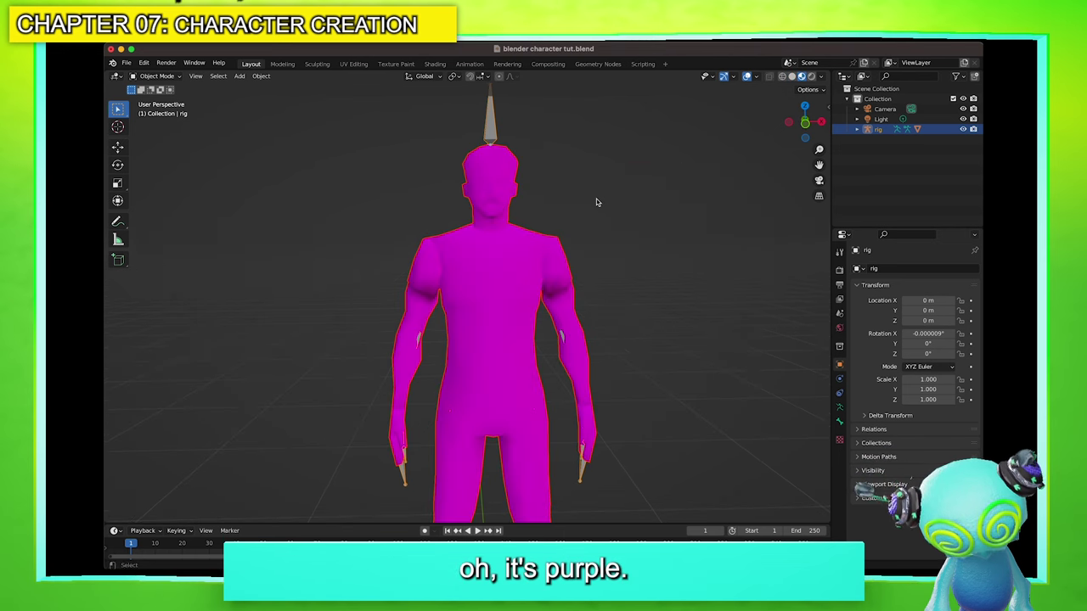
pyautogui.click(596, 202)
pyautogui.press('c')
pyautogui.press('Escape')
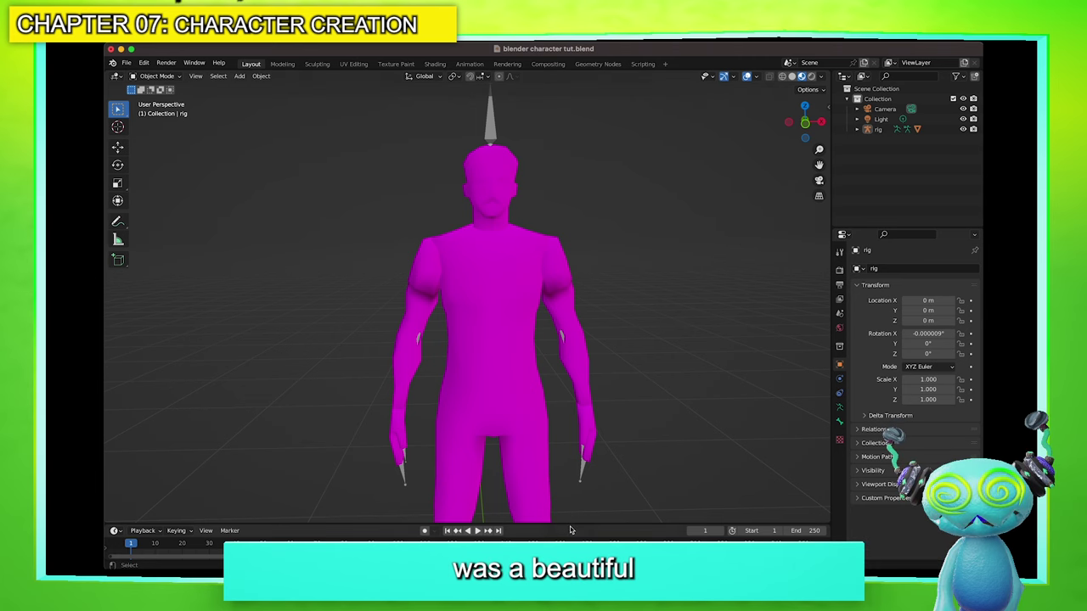
# Enlarge the timeline area below the viewport and select the male_player mesh
pyautogui.moveTo(571, 524); pyautogui.dragTo(557, 488)
pyautogui.moveTo(558, 484); pyautogui.dragTo(639, 392, button='middle')
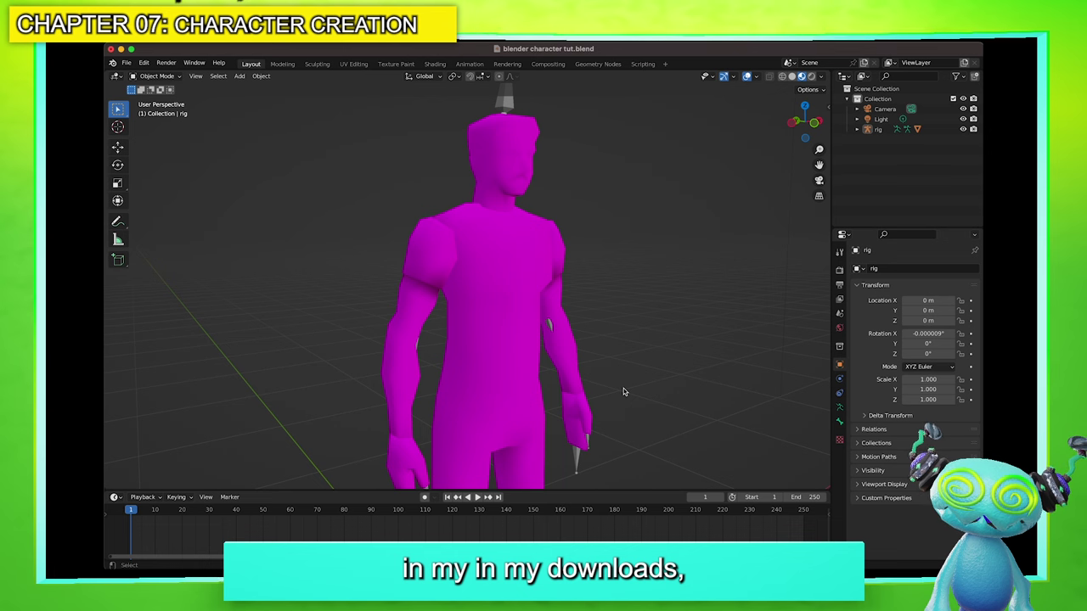
pyautogui.click(526, 359)
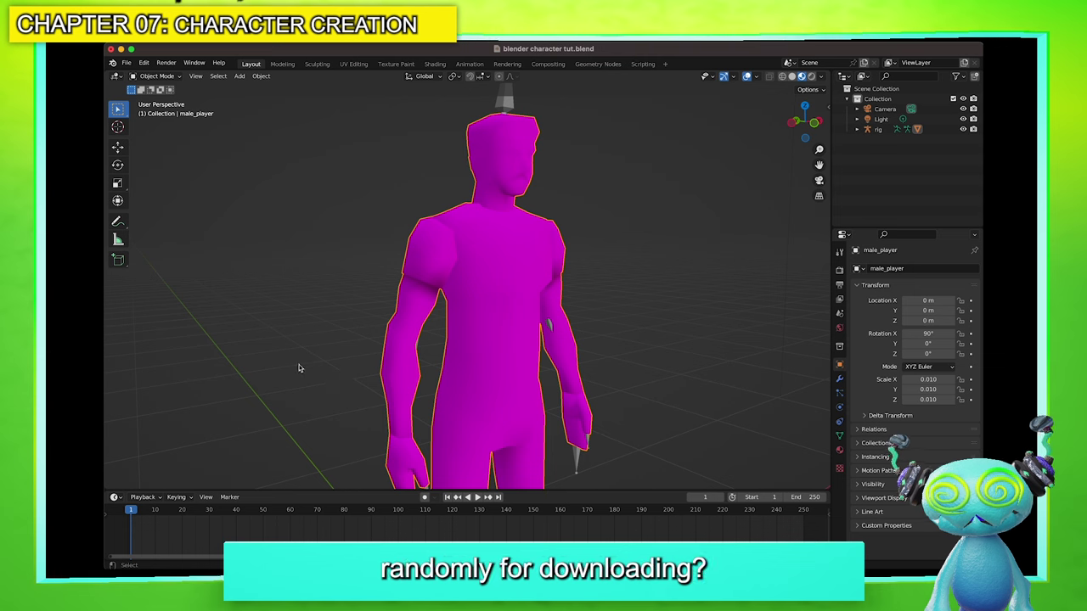
pyautogui.moveTo(296, 364); pyautogui.dragTo(312, 459, button='middle')
pyautogui.scroll(-2, 256, 360)
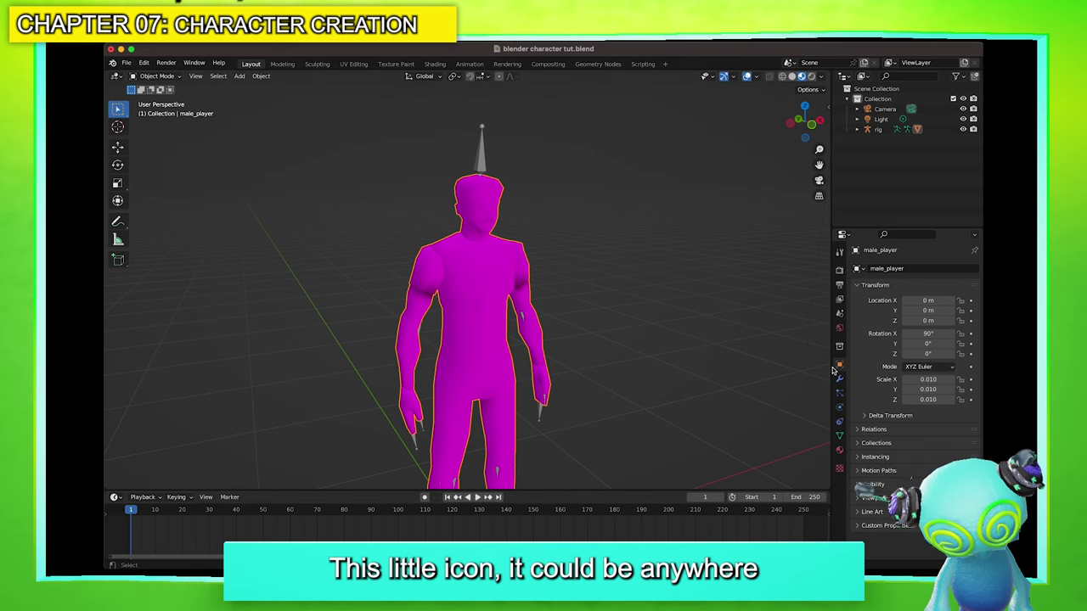
# Change the timeline area to the Shader Editor and enlarge it to show the mesh's material nodes
pyautogui.click(117, 497)
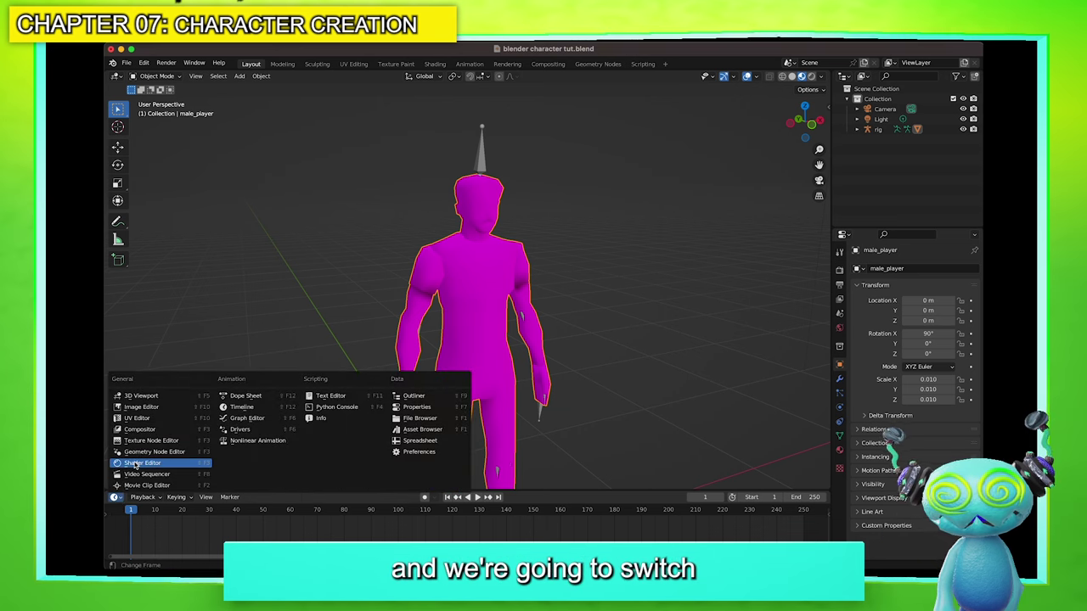
pyautogui.click(134, 464)
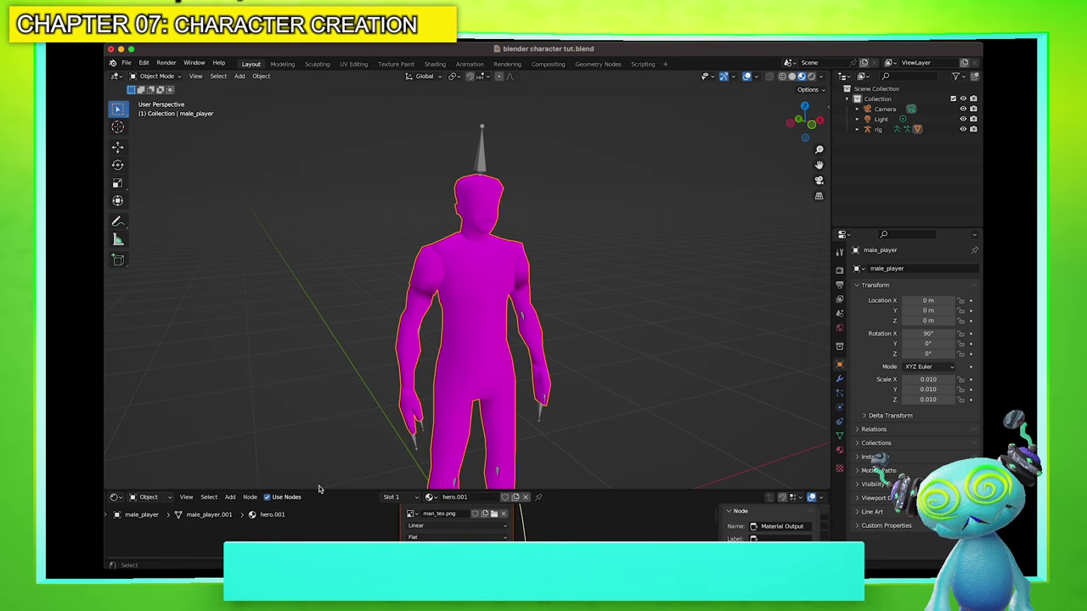
pyautogui.moveTo(318, 489); pyautogui.dragTo(340, 347)
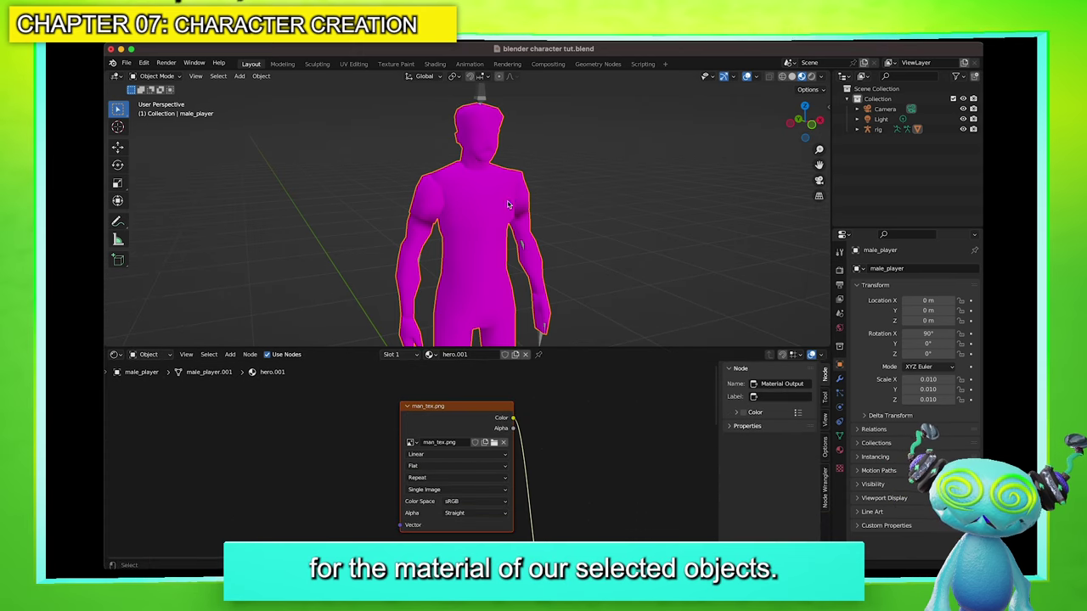
# Deselect the character, view the list of available materials, and reselect the male_player mesh
pyautogui.click(635, 187)
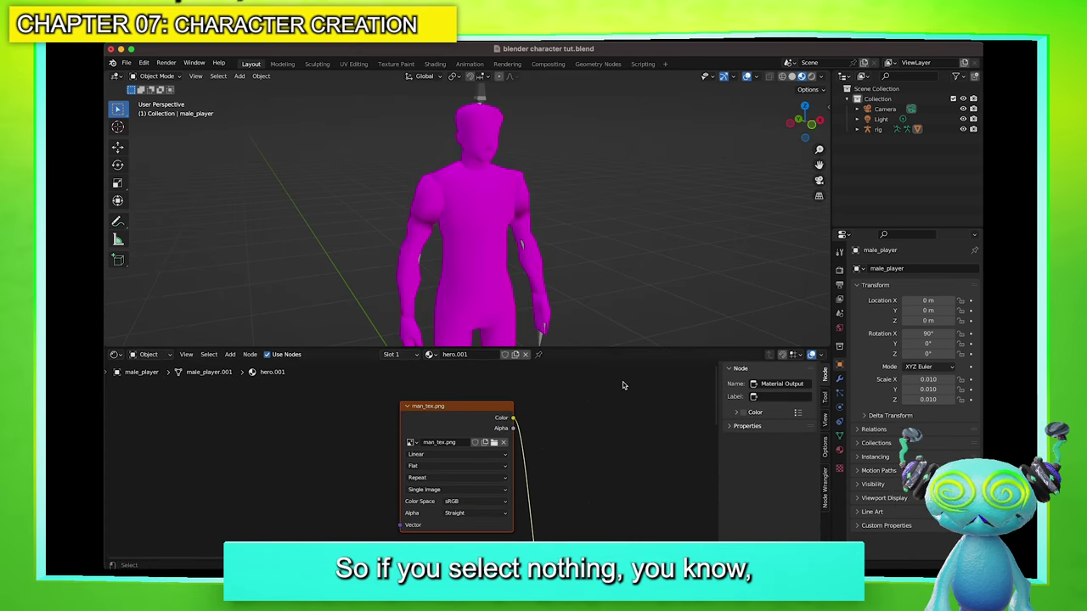
pyautogui.scroll(-5, 610, 412)
pyautogui.click(435, 355)
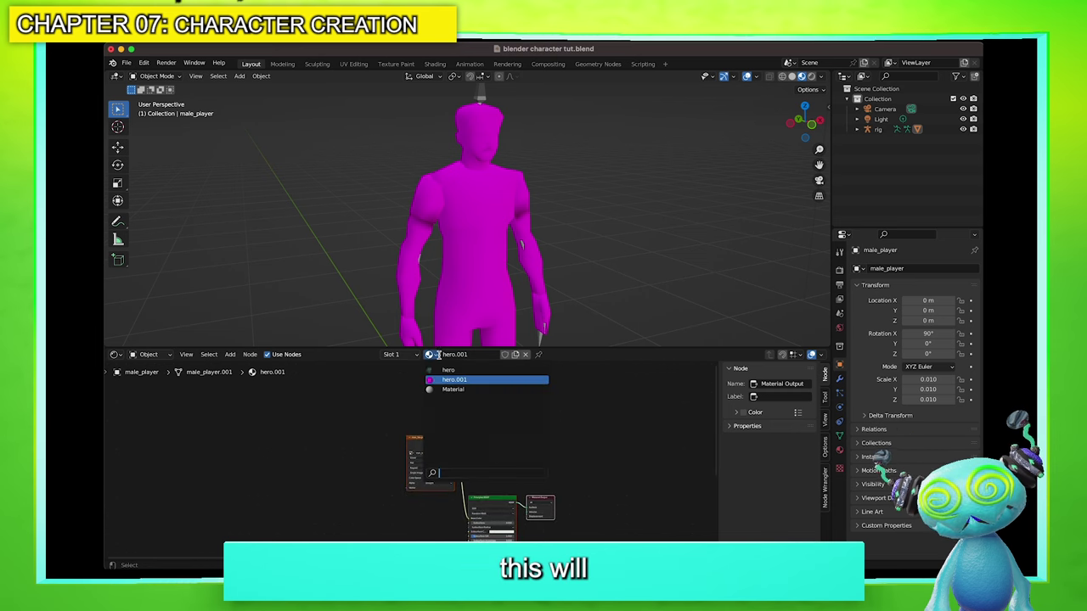
pyautogui.click(504, 229)
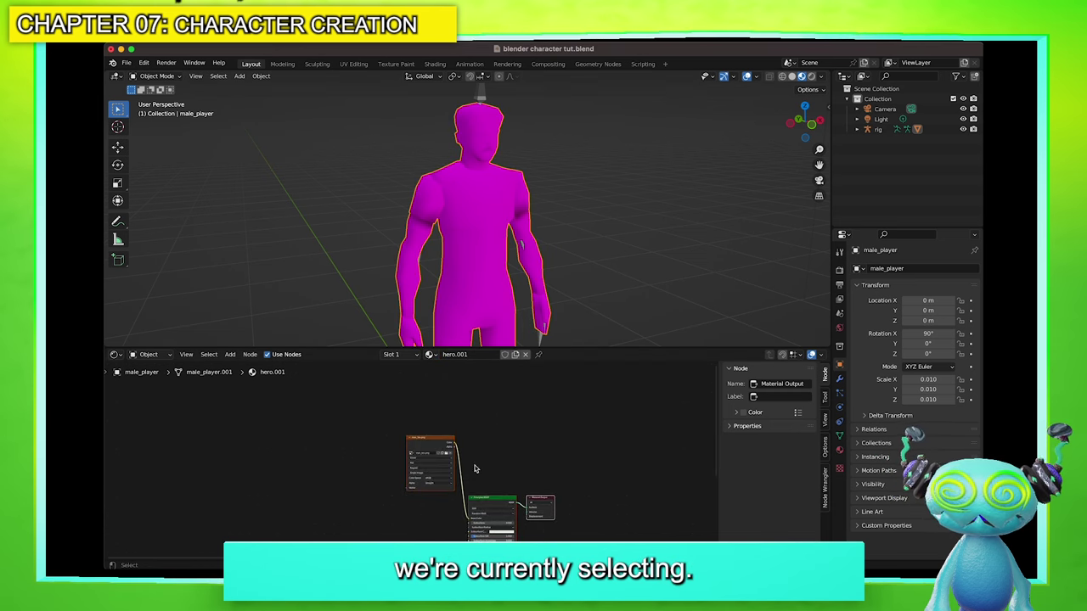
# Examine the hero.001 material's nodes: the Principled BSDF settings, Material Output and the image texture feeding Base Color
pyautogui.scroll(2, 446, 404)
pyautogui.scroll(2, 518, 415)
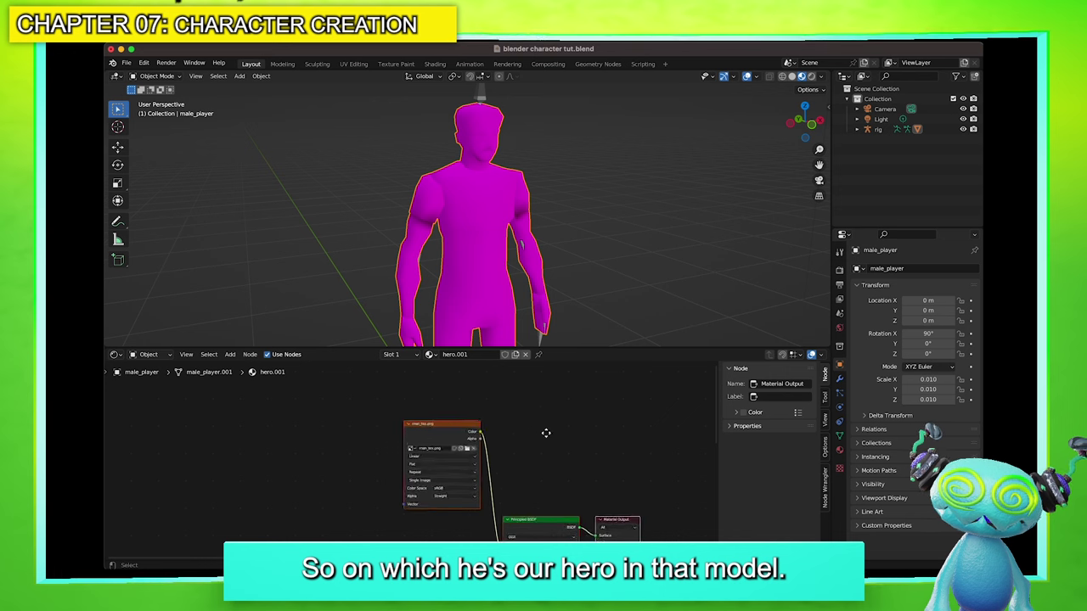
pyautogui.scroll(-1, 546, 433)
pyautogui.moveTo(546, 433); pyautogui.dragTo(438, 348, button='middle')
pyautogui.moveTo(539, 502); pyautogui.dragTo(572, 538, button='middle')
pyautogui.scroll(3, 568, 422)
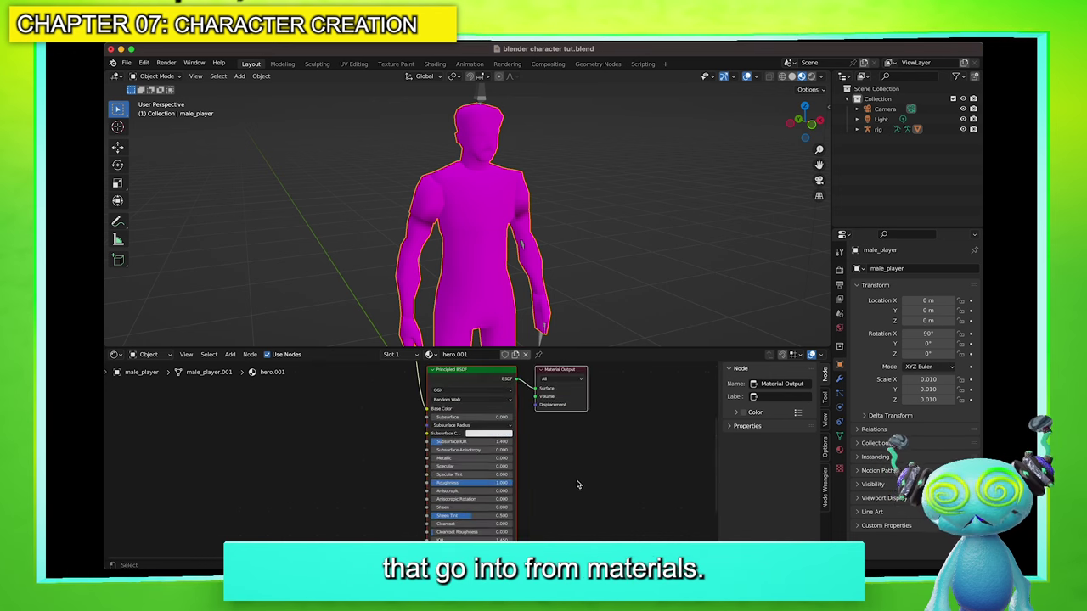
pyautogui.moveTo(580, 471)
pyautogui.mouseDown(button='middle')
pyautogui.moveTo(583, 495)
pyautogui.moveTo(566, 458)
pyautogui.mouseUp(button='middle')
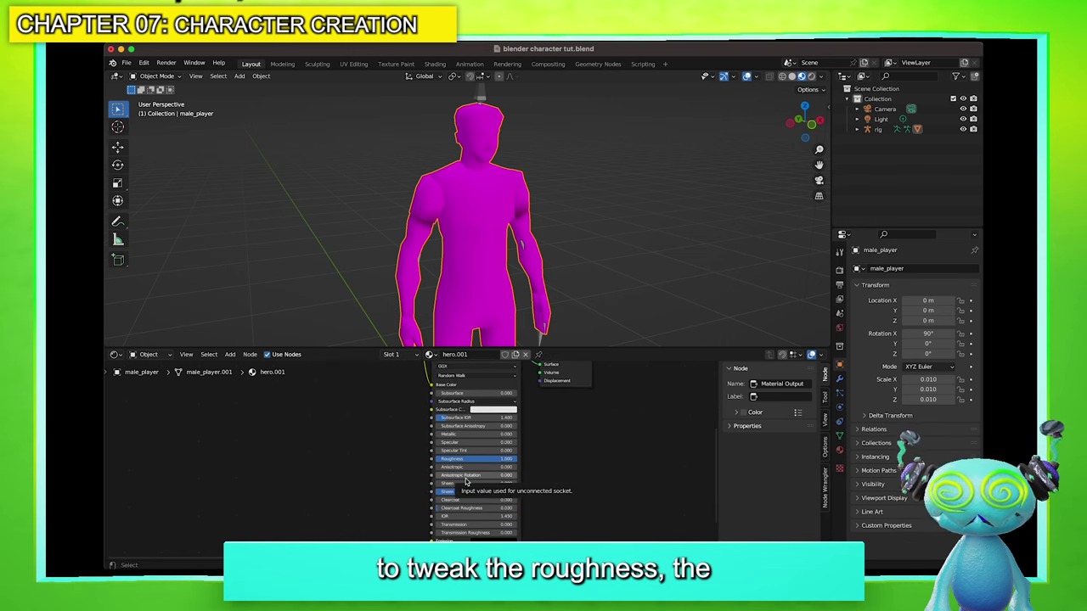
pyautogui.scroll(3, 561, 510)
pyautogui.scroll(3, 578, 441)
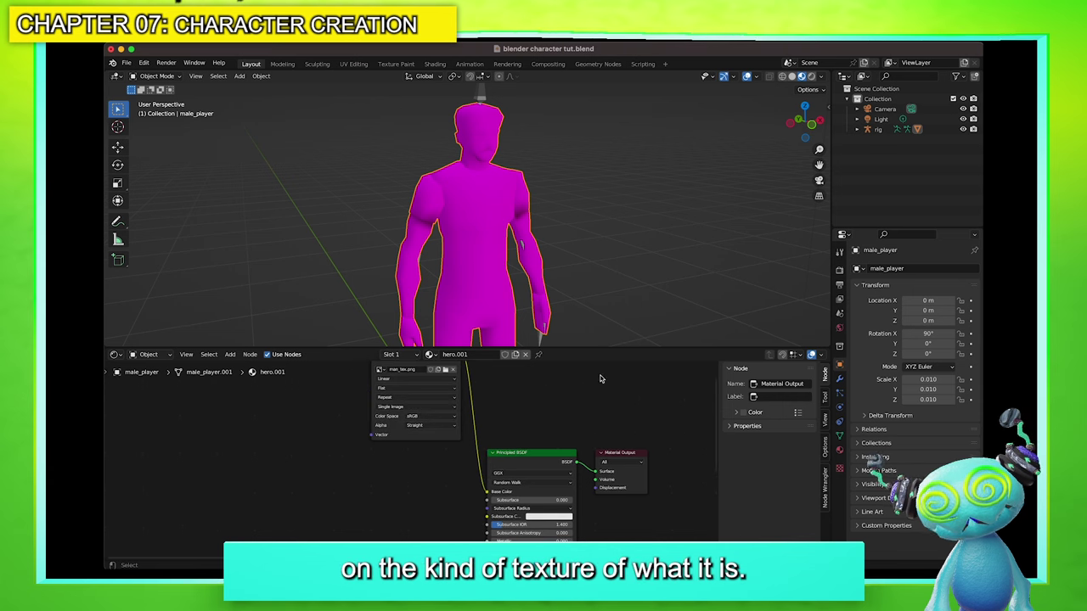
pyautogui.scroll(2, 515, 274)
pyautogui.scroll(4, 538, 433)
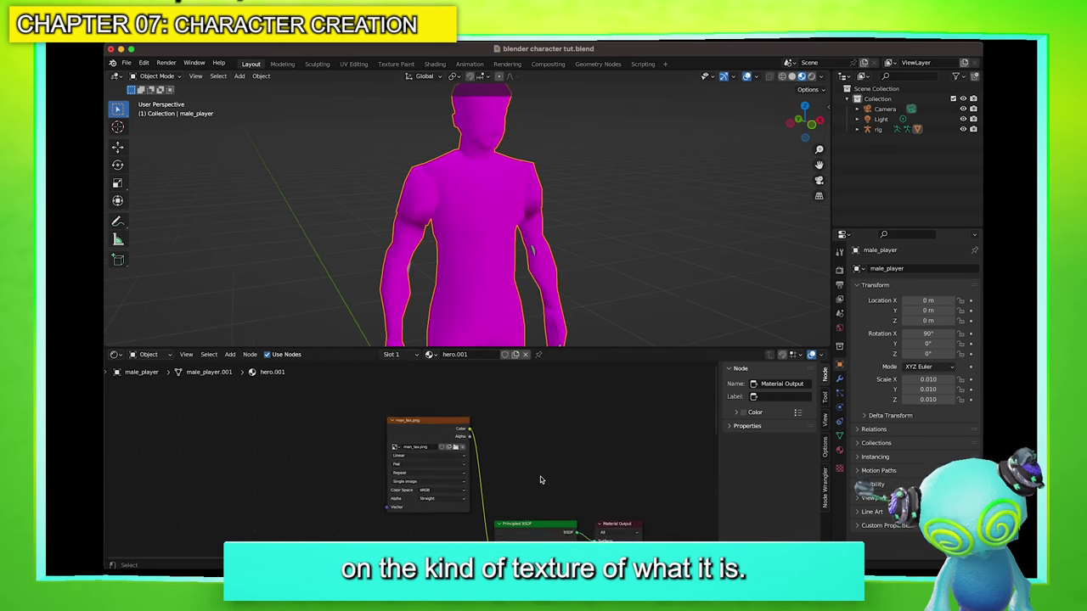
pyautogui.moveTo(526, 454); pyautogui.dragTo(474, 361, button='middle')
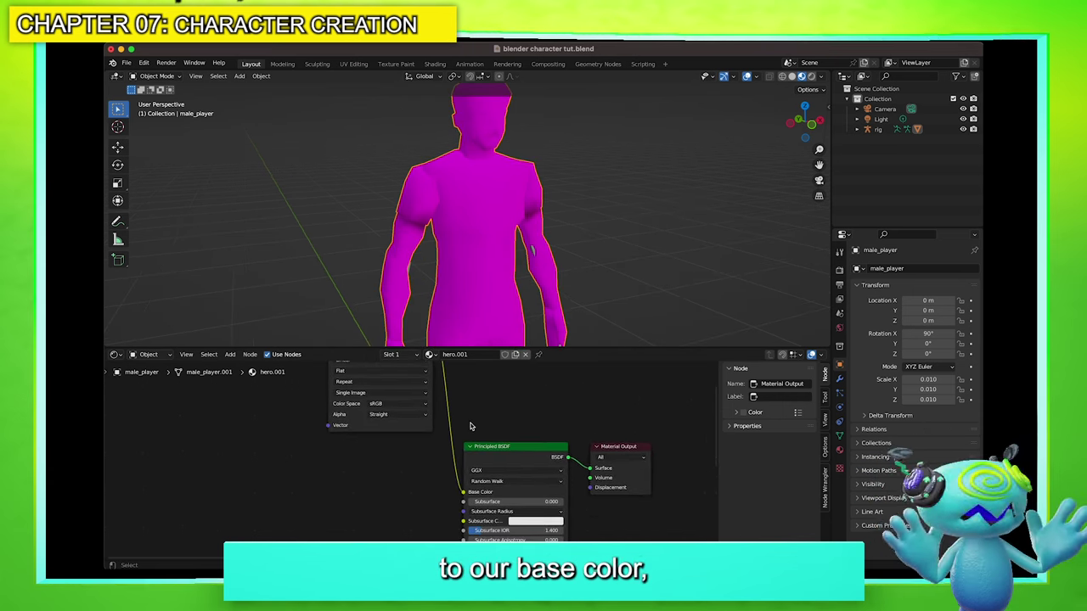
pyautogui.moveTo(496, 444); pyautogui.dragTo(561, 522, button='middle')
pyautogui.scroll(2, 420, 437)
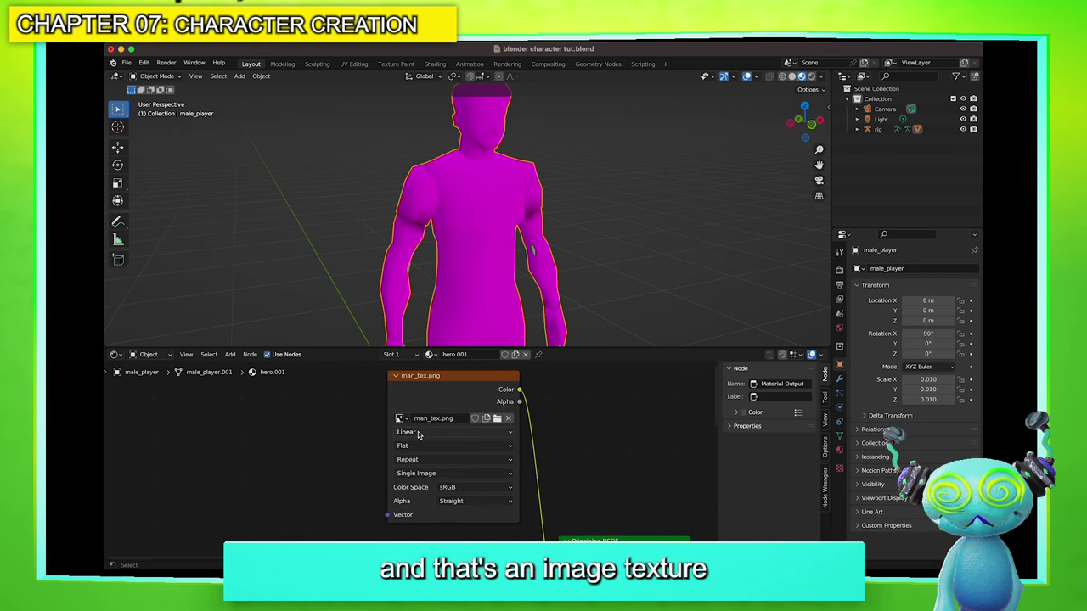
pyautogui.scroll(1, 567, 436)
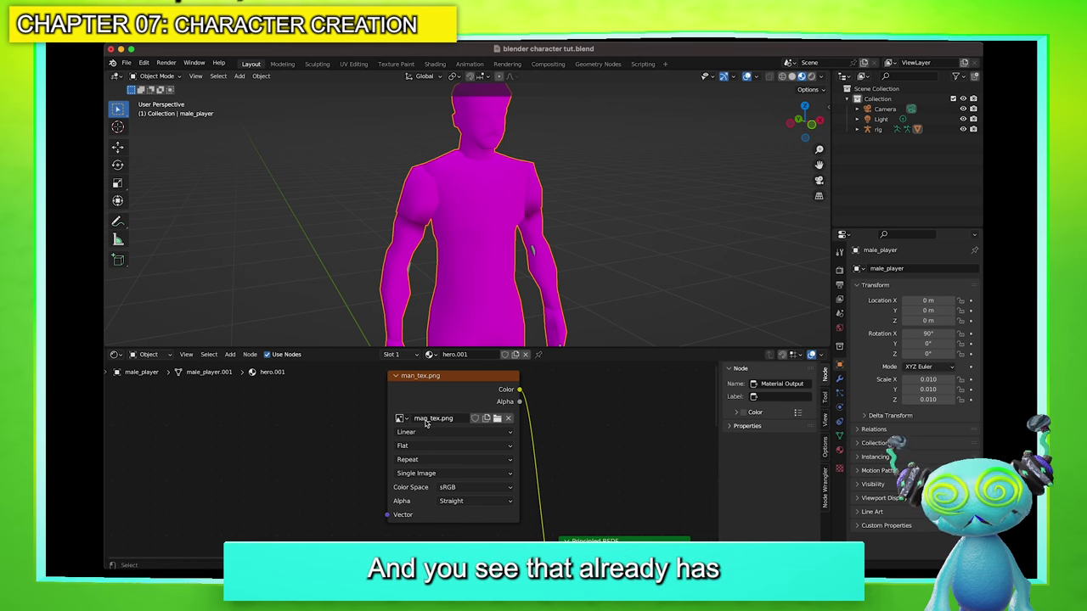
# Load man_t256.png into the material's image texture node and enlarge the 3D viewport to show the character
pyautogui.click(498, 418)
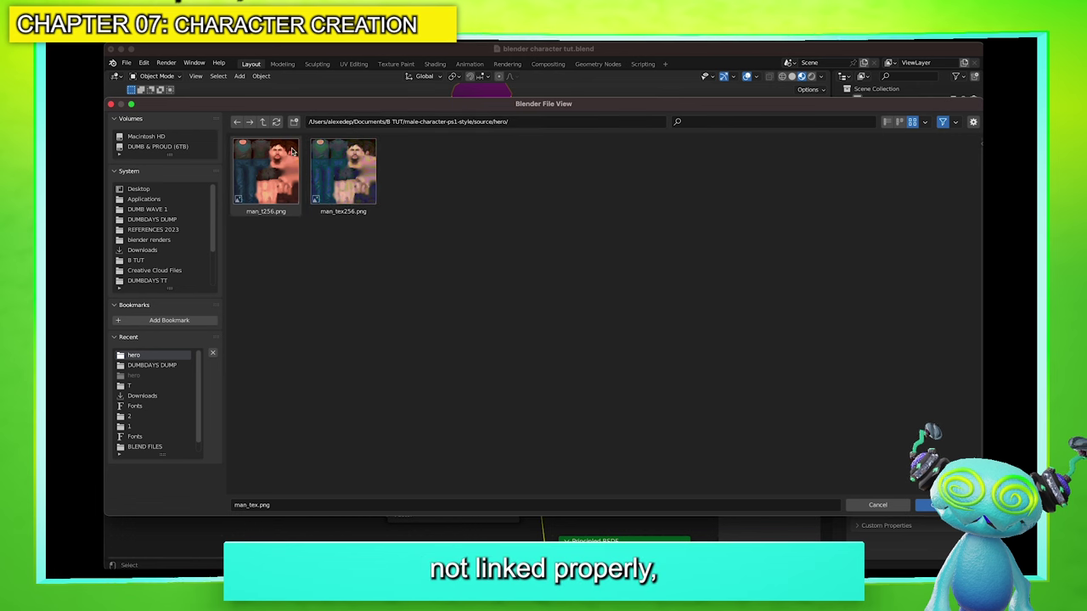
pyautogui.click(275, 173)
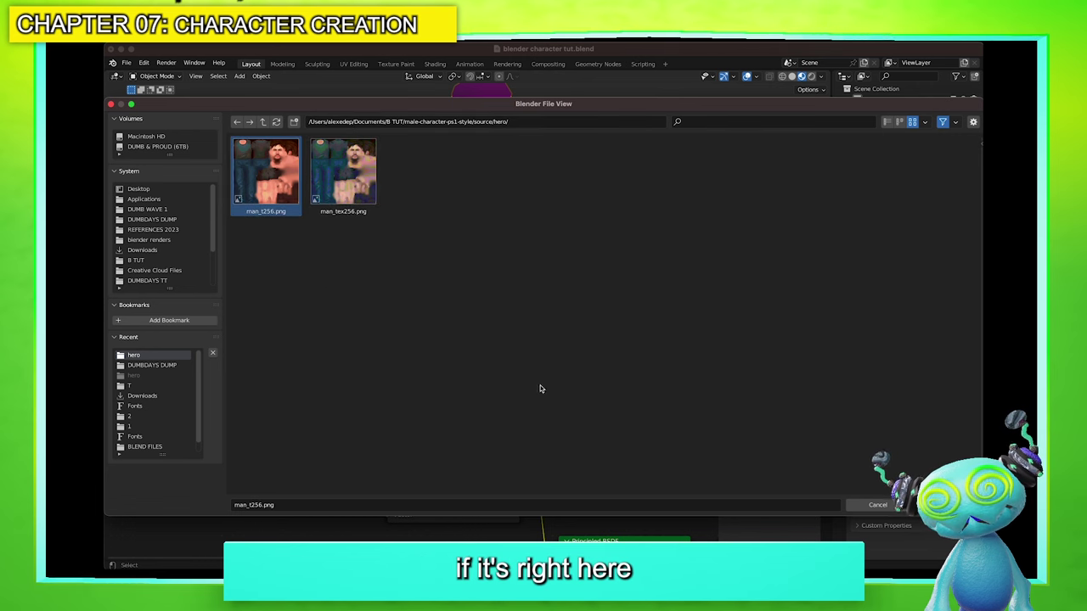
pyautogui.click(939, 505)
pyautogui.moveTo(618, 288); pyautogui.dragTo(660, 204, button='middle')
pyautogui.moveTo(590, 348); pyautogui.dragTo(561, 480)
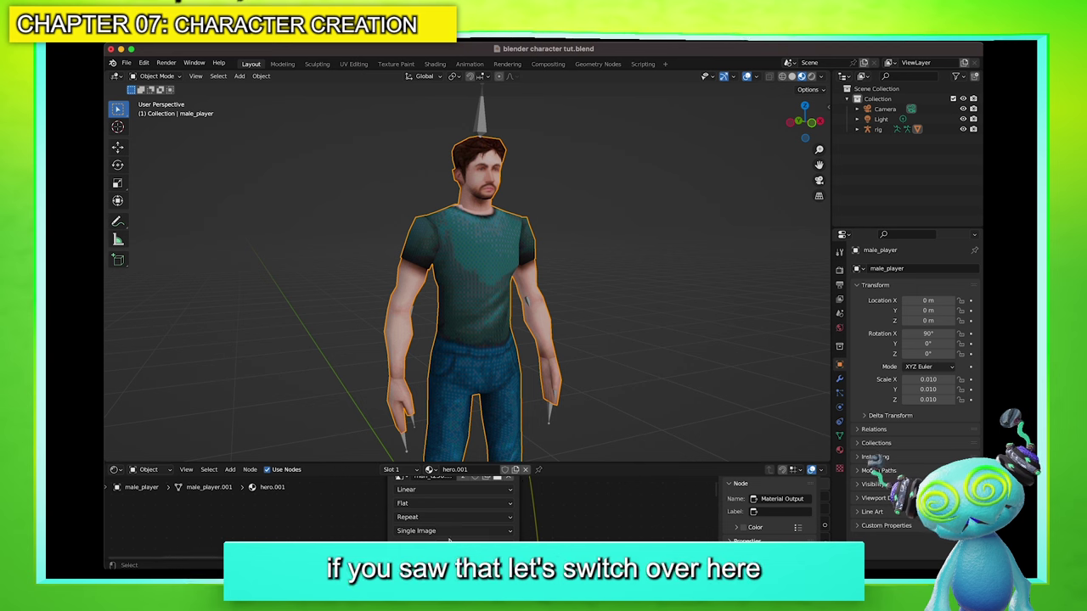
# Change the Shader Editor area to the UV Editor and enlarge it to show the man_t256.png texture
pyautogui.click(113, 470)
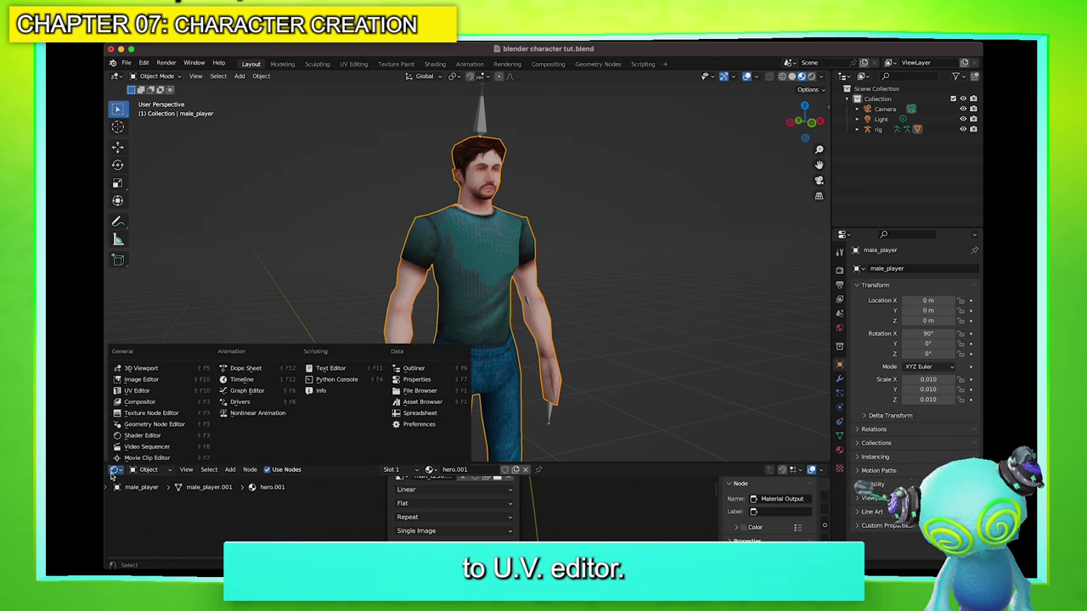
pyautogui.click(133, 392)
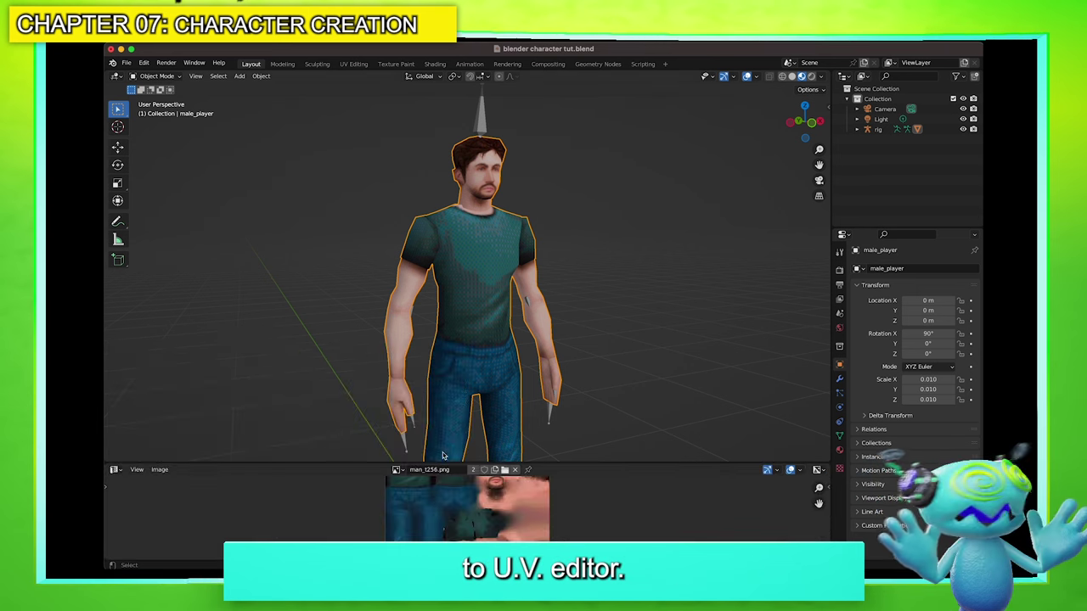
pyautogui.moveTo(532, 461); pyautogui.dragTo(515, 315)
pyautogui.scroll(2, 503, 408)
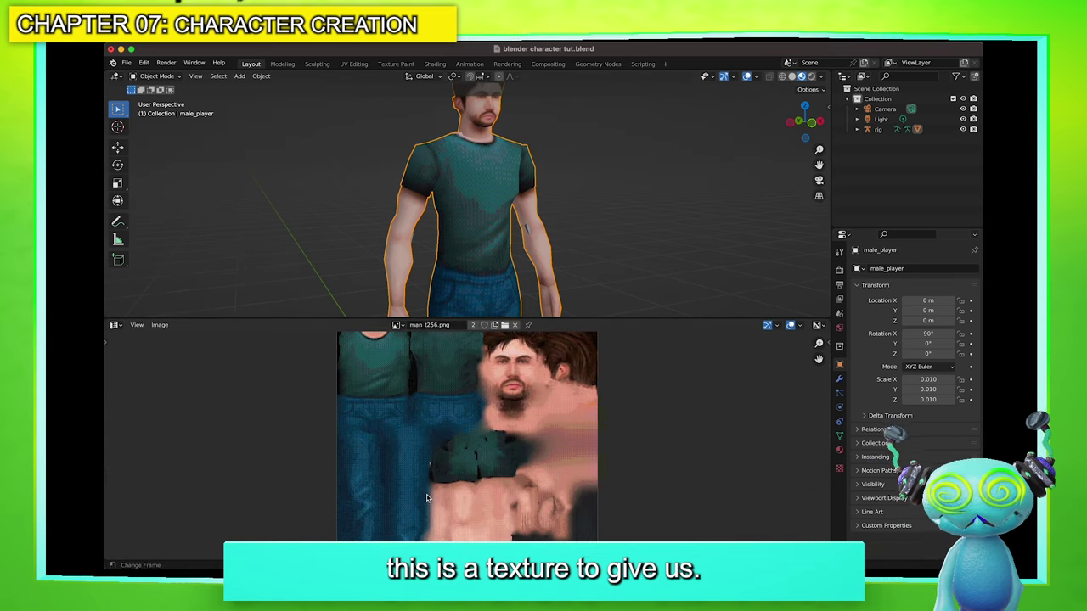
pyautogui.scroll(-1, 503, 408)
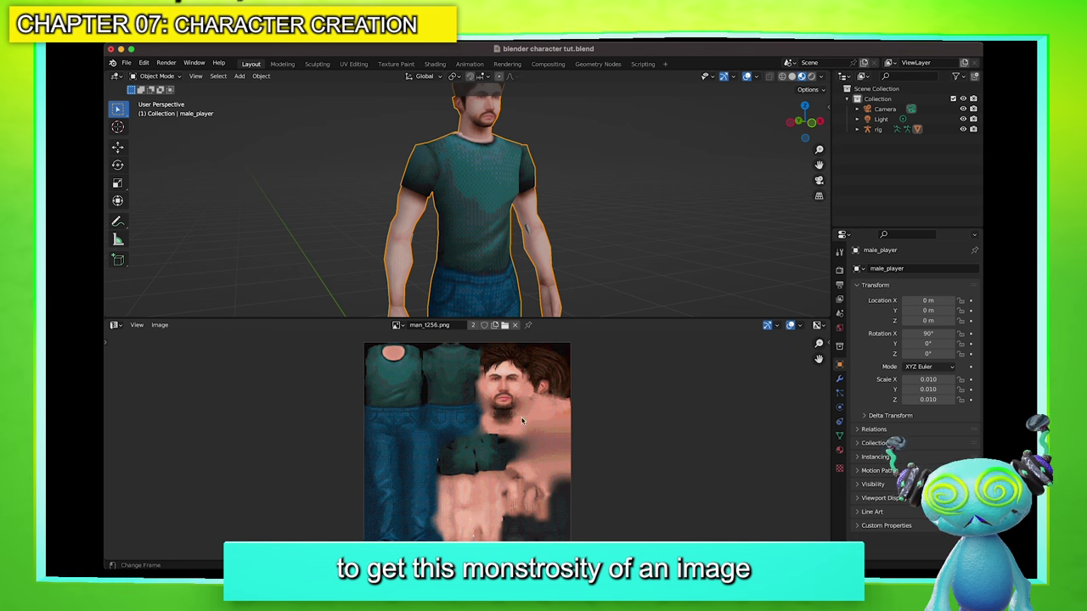
pyautogui.moveTo(573, 202); pyautogui.dragTo(493, 221, button='middle')
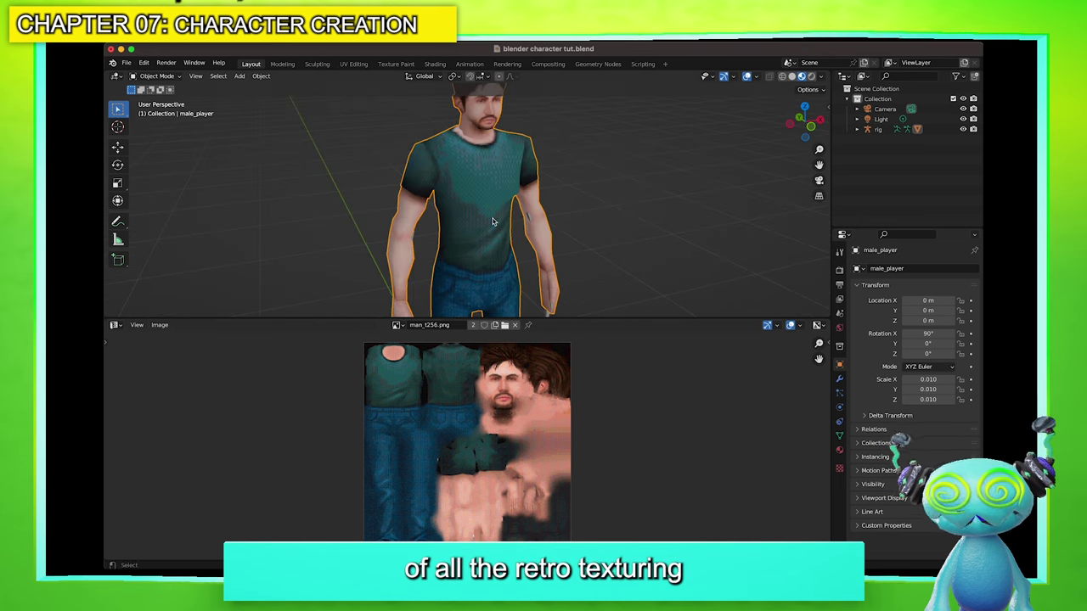
pyautogui.scroll(-3, 558, 230)
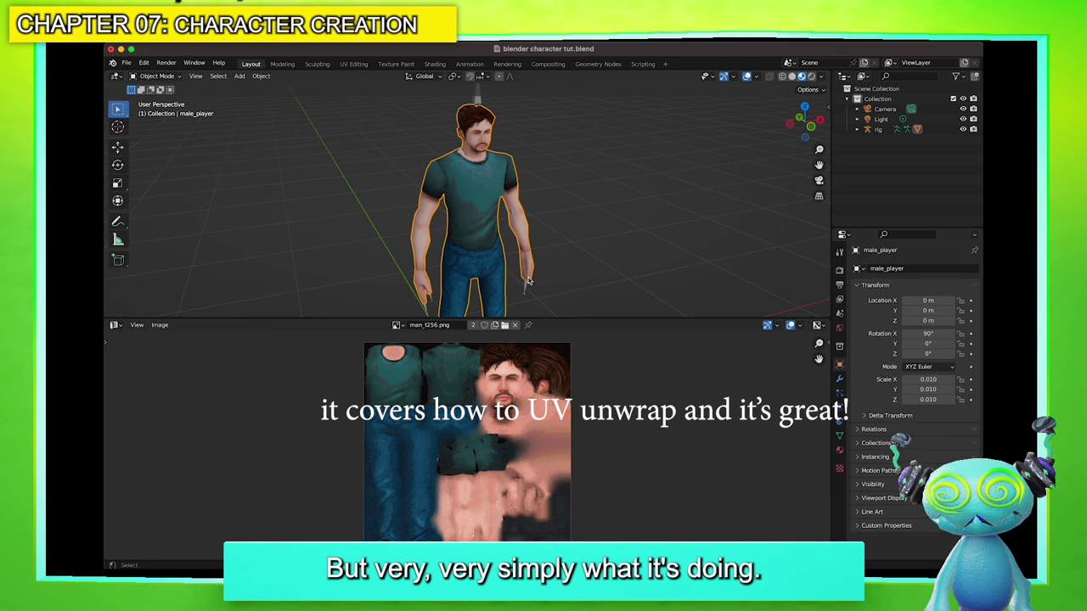
# Enter Edit Mode on the male_player mesh, select all of it to display its UV layout, and deselect it
pyautogui.press('Tab')
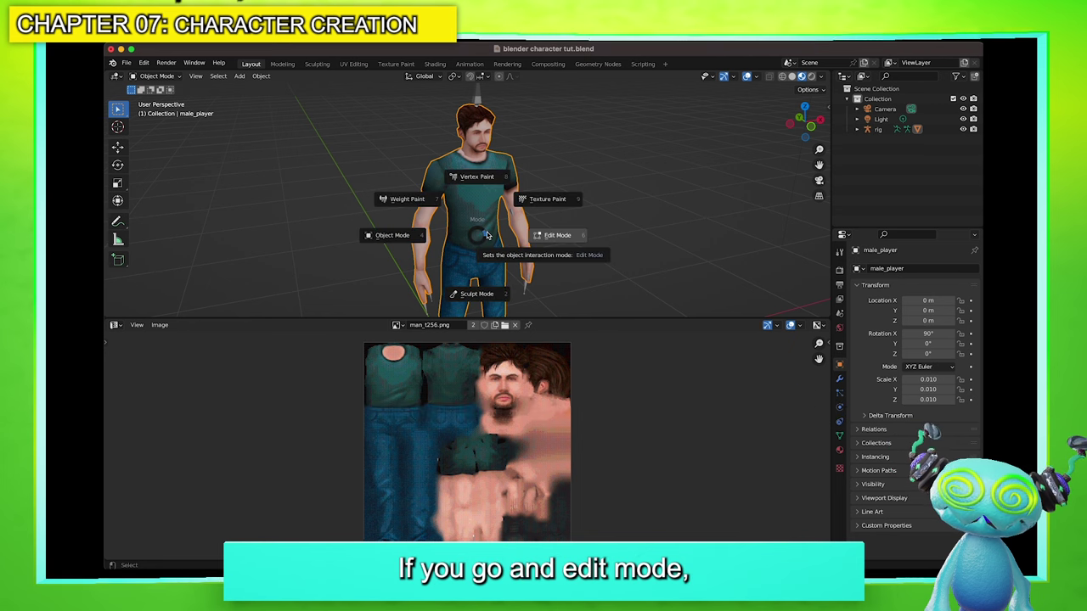
pyautogui.click(562, 235)
pyautogui.click(595, 231)
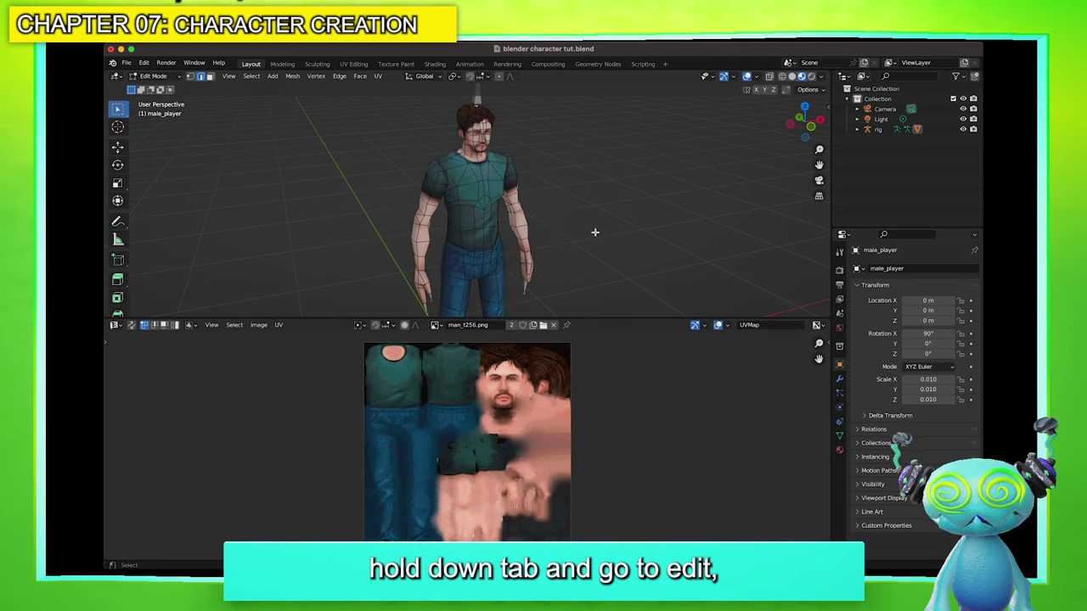
pyautogui.press('a')
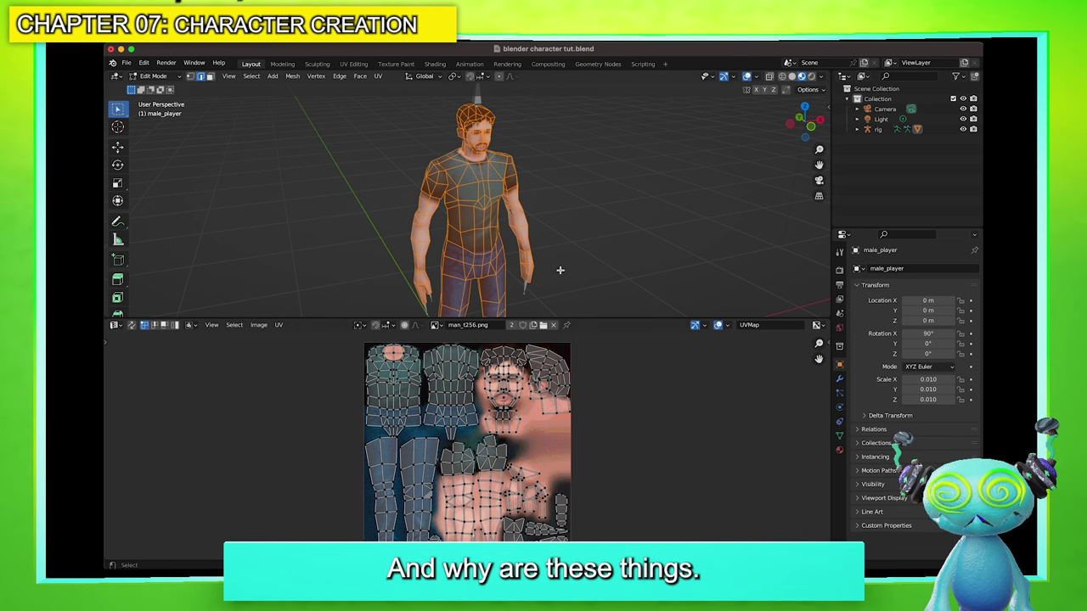
pyautogui.click(567, 235)
# Switch to face selection and select one face on the chest to locate it on the texture
pyautogui.press('3')
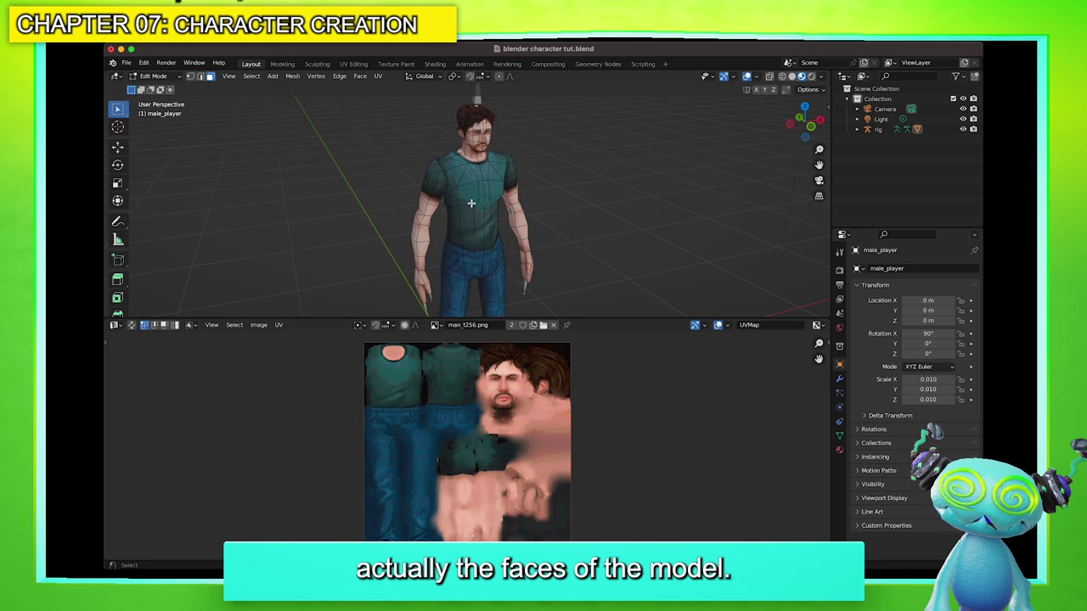
pyautogui.click(470, 195)
pyautogui.scroll(1, 380, 388)
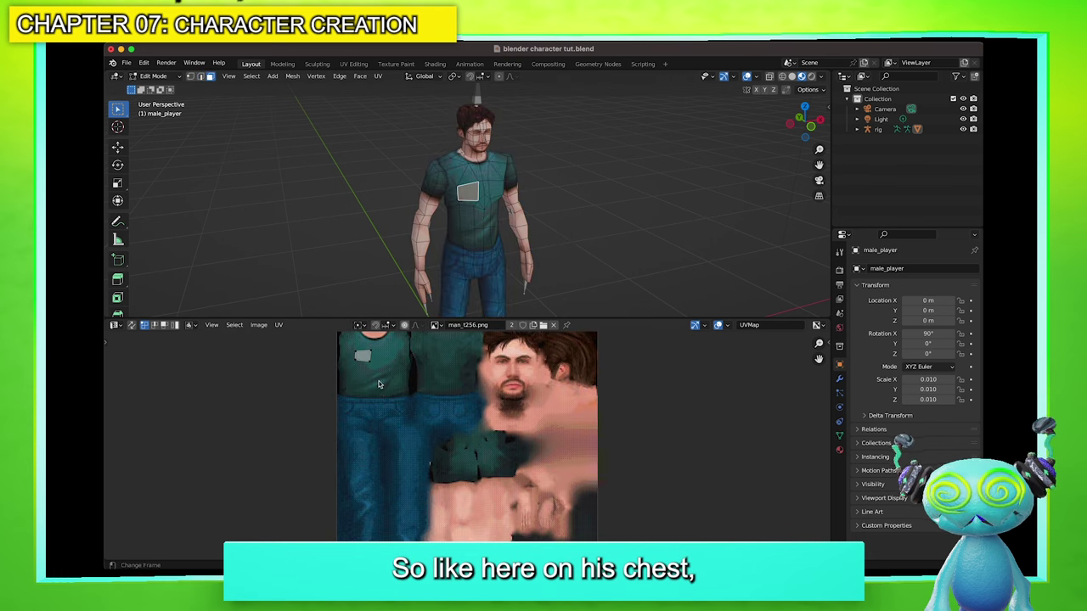
pyautogui.scroll(-2, 366, 365)
pyautogui.scroll(1, 378, 340)
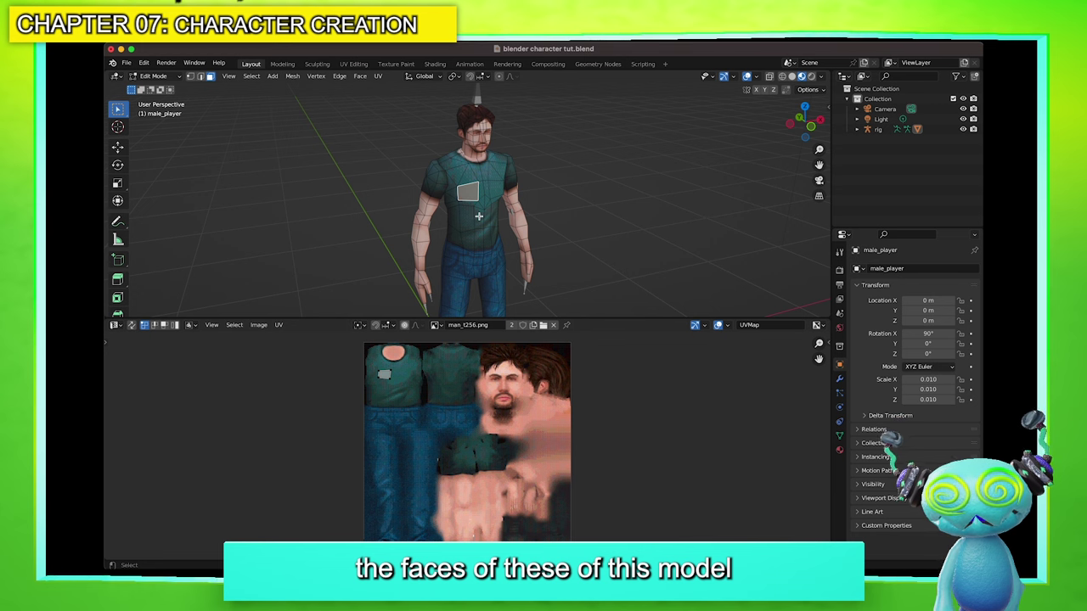
# Select the whole mesh and try moving the front torso's UV island over the face on the texture
pyautogui.press('a')
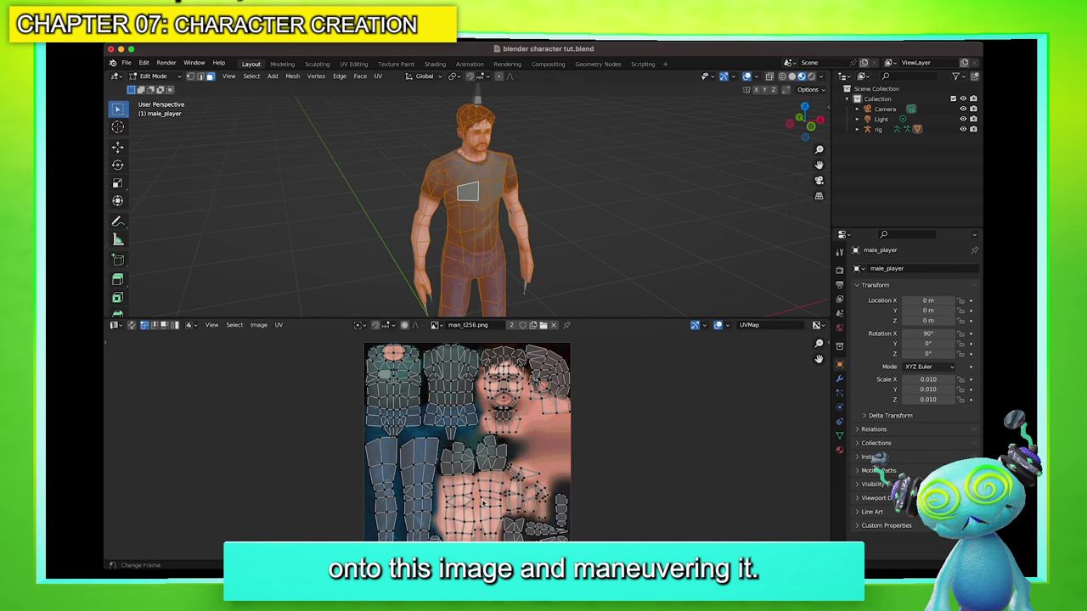
pyautogui.moveTo(335, 342); pyautogui.dragTo(425, 435)
pyautogui.press('g')
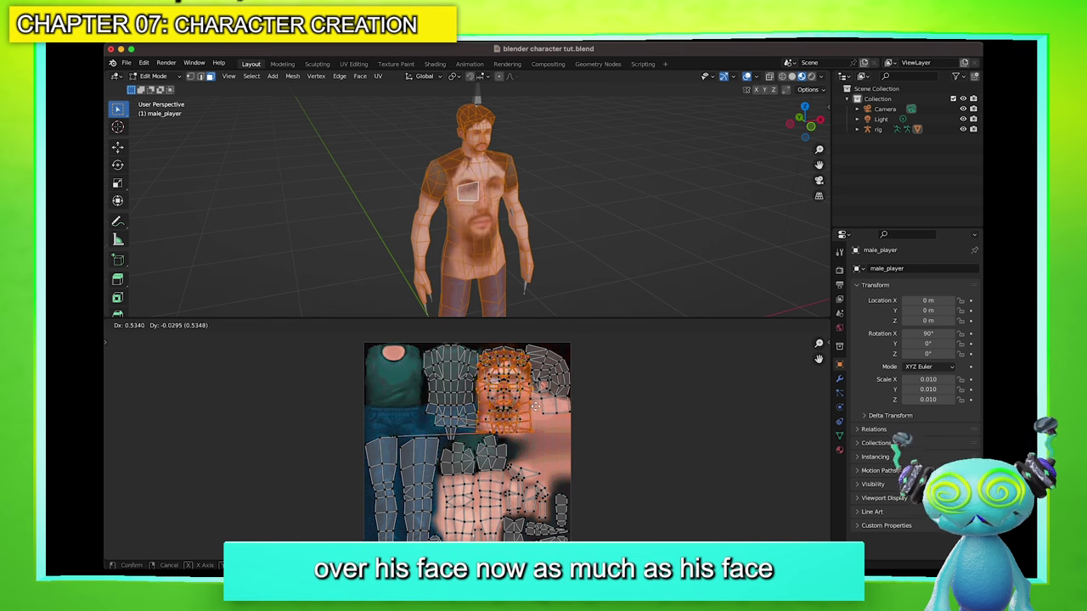
pyautogui.click(539, 410)
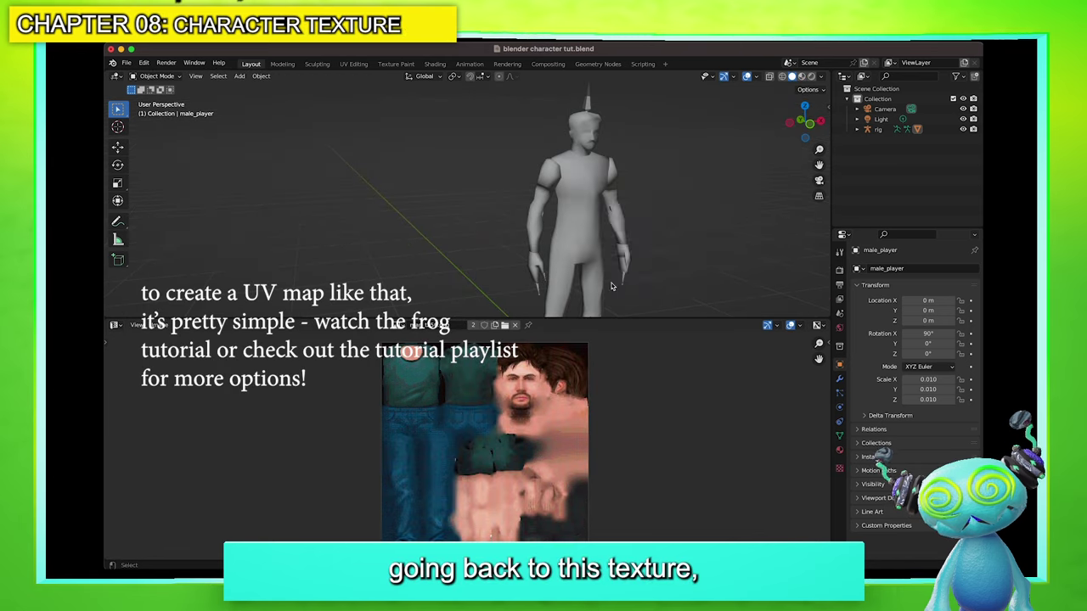
# Set the viewport shading to Material Preview and examine the textured character's head and torso from the front
pyautogui.press('z')
pyautogui.click(717, 210)
pyautogui.press('z')
pyautogui.click(671, 245)
pyautogui.scroll(2, 690, 145)
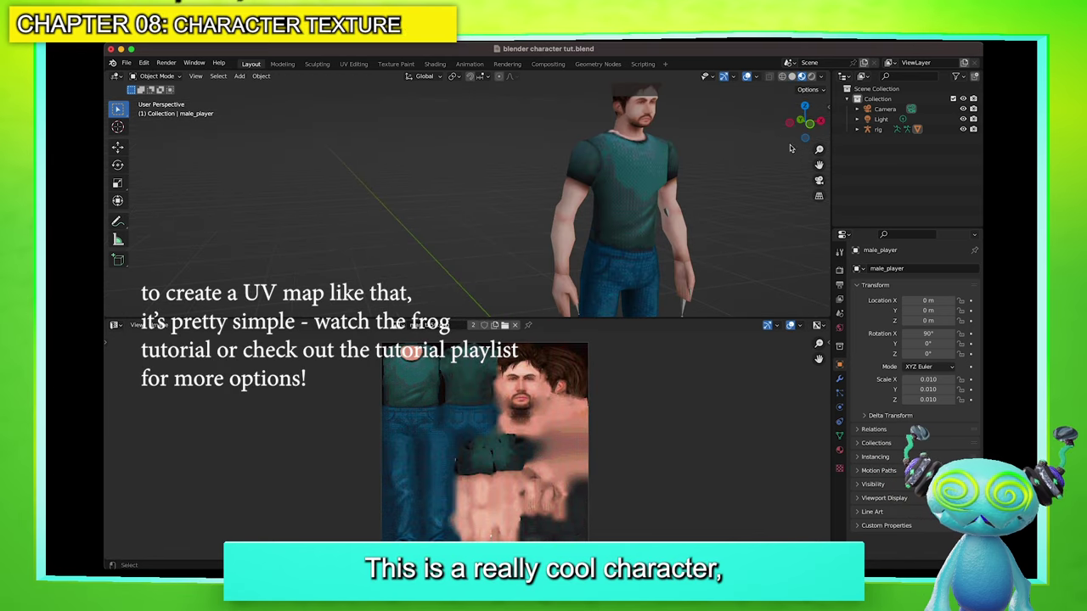
pyautogui.moveTo(820, 166); pyautogui.dragTo(698, 184)
pyautogui.scroll(1, 614, 156)
pyautogui.moveTo(614, 157); pyautogui.dragTo(572, 155, button='middle')
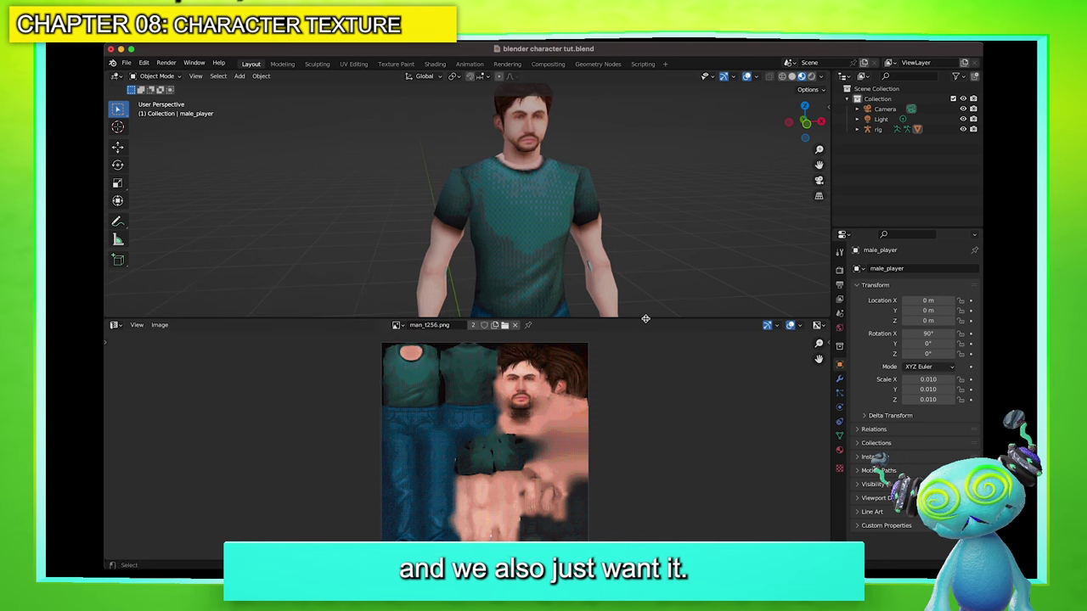
# Enlarge the 3D viewport above the UV Editor and put the male_player mesh into Texture Paint mode
pyautogui.moveTo(645, 320); pyautogui.dragTo(631, 467)
pyautogui.moveTo(621, 356)
pyautogui.mouseDown(button='middle')
pyautogui.moveTo(633, 355)
pyautogui.moveTo(609, 358)
pyautogui.mouseUp(button='middle')
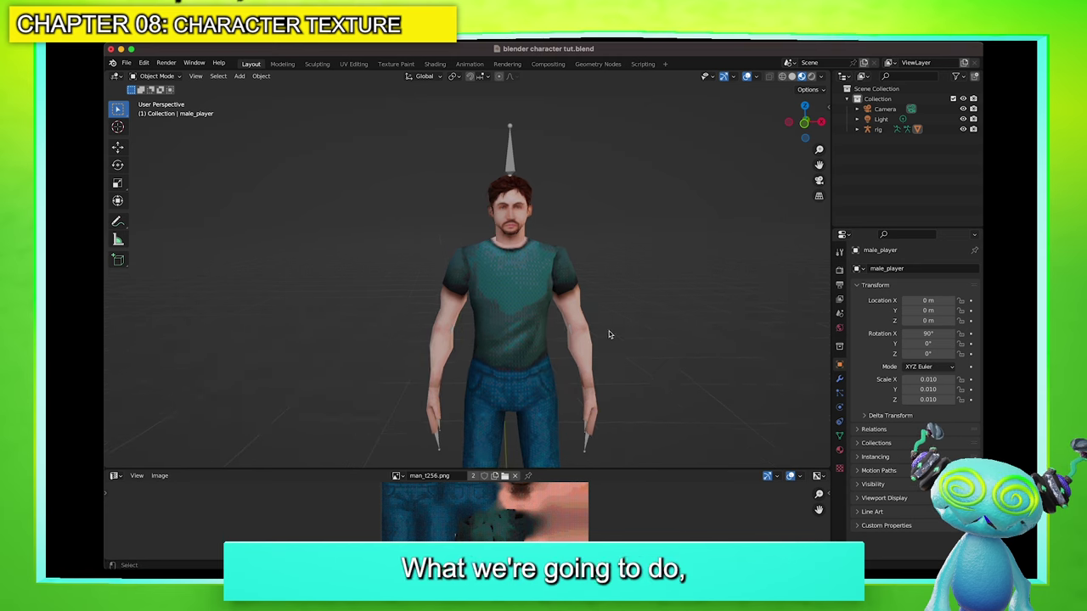
pyautogui.scroll(1, 608, 267)
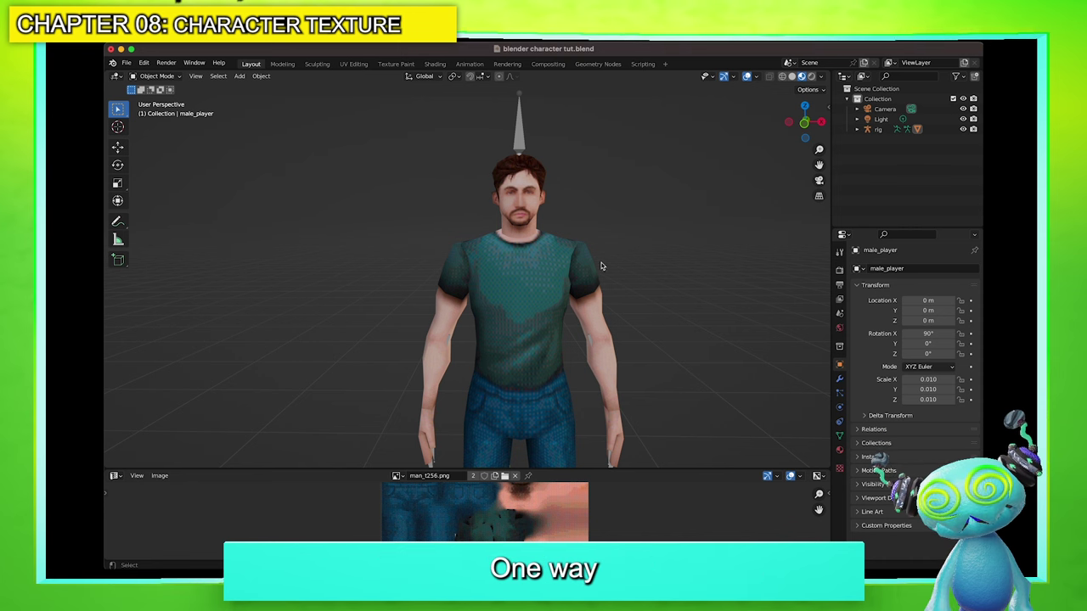
pyautogui.hotkey('ctrl', 'Tab')
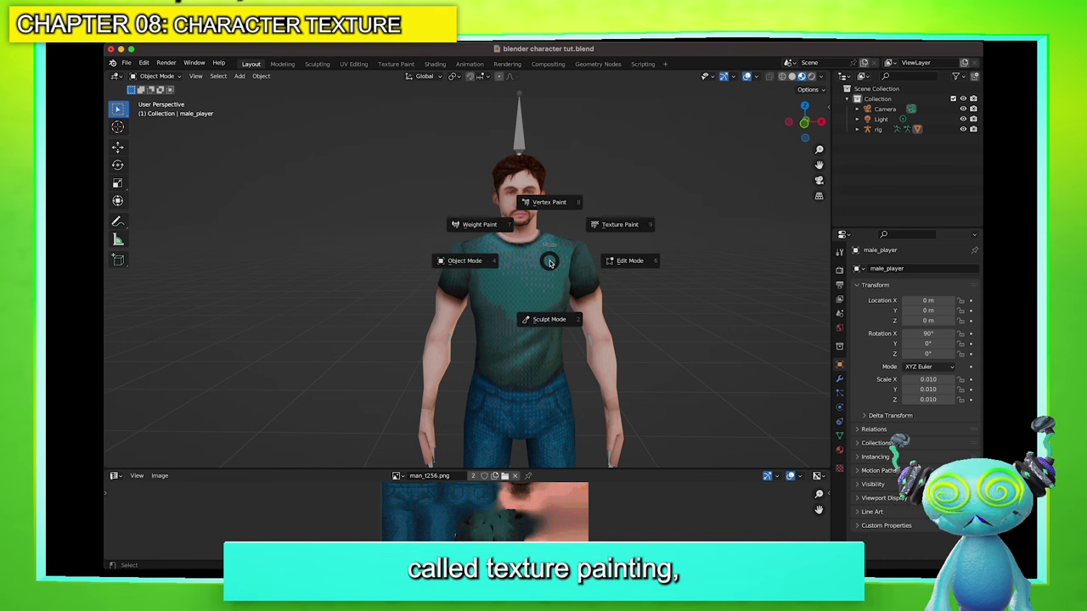
pyautogui.hotkey('ctrl', 'Tab')
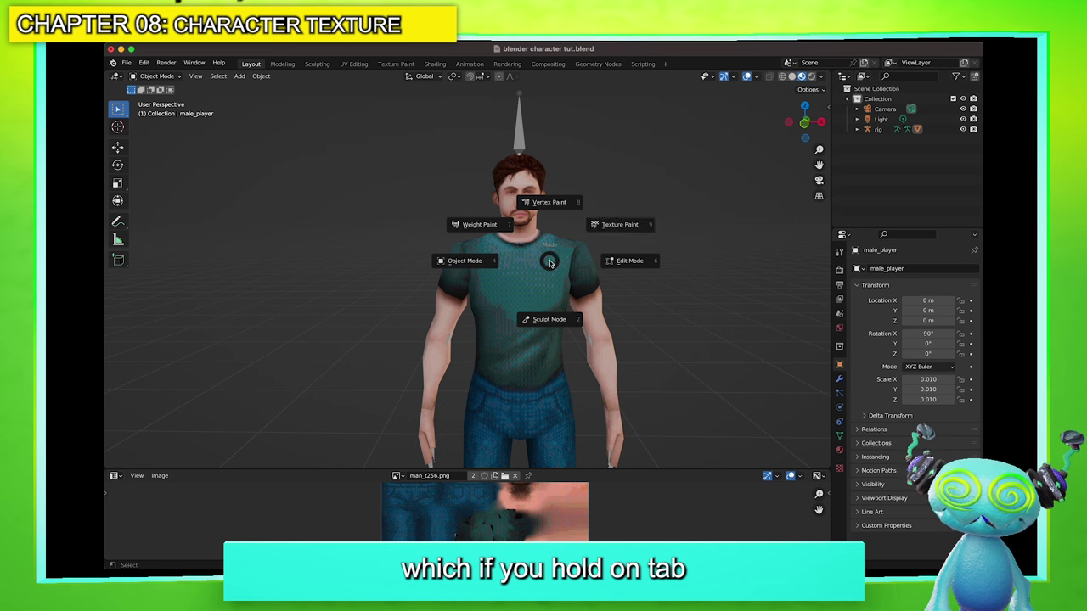
pyautogui.click(625, 225)
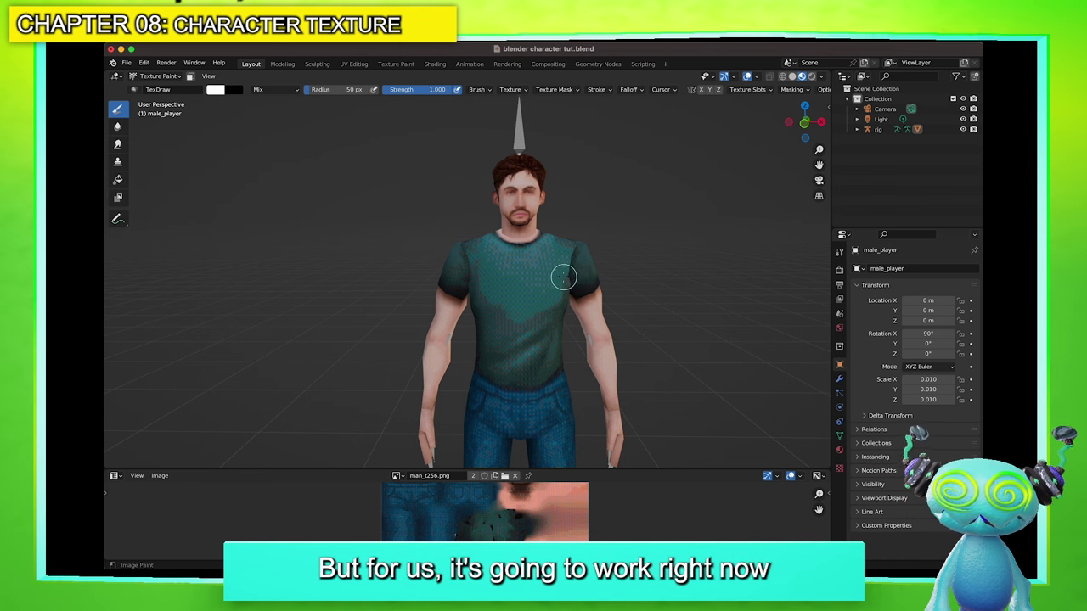
# Try white test strokes with the TexDraw brush across the character's face, shirt and arms, undoing each one
pyautogui.moveTo(527, 194); pyautogui.dragTo(481, 351)
pyautogui.press('super+z')
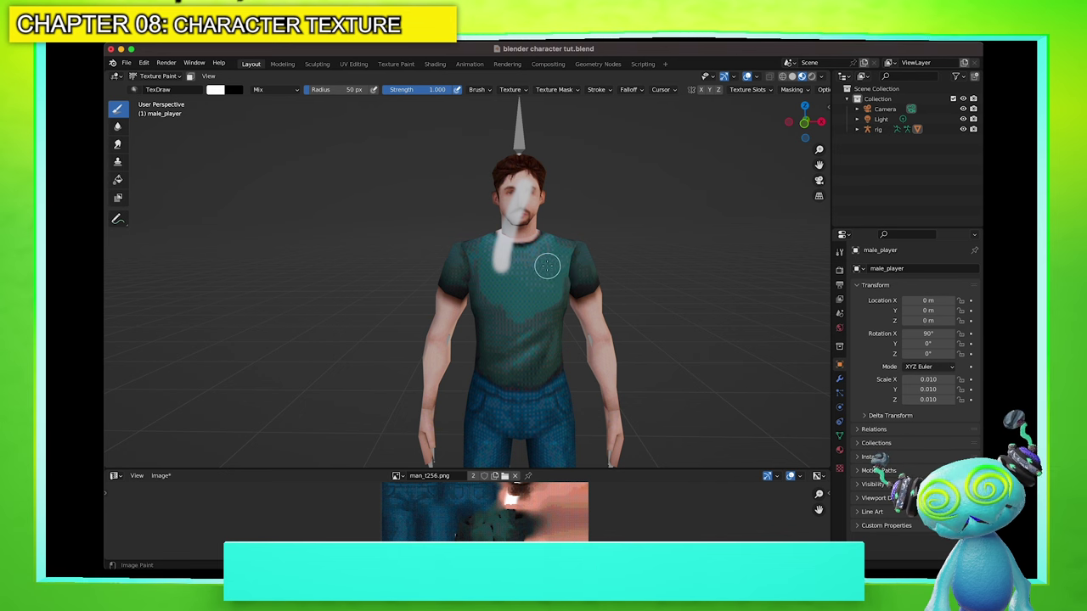
pyautogui.press('super+z')
pyautogui.moveTo(596, 287); pyautogui.dragTo(436, 294)
pyautogui.press('super+z')
pyautogui.moveTo(432, 366); pyautogui.dragTo(452, 279)
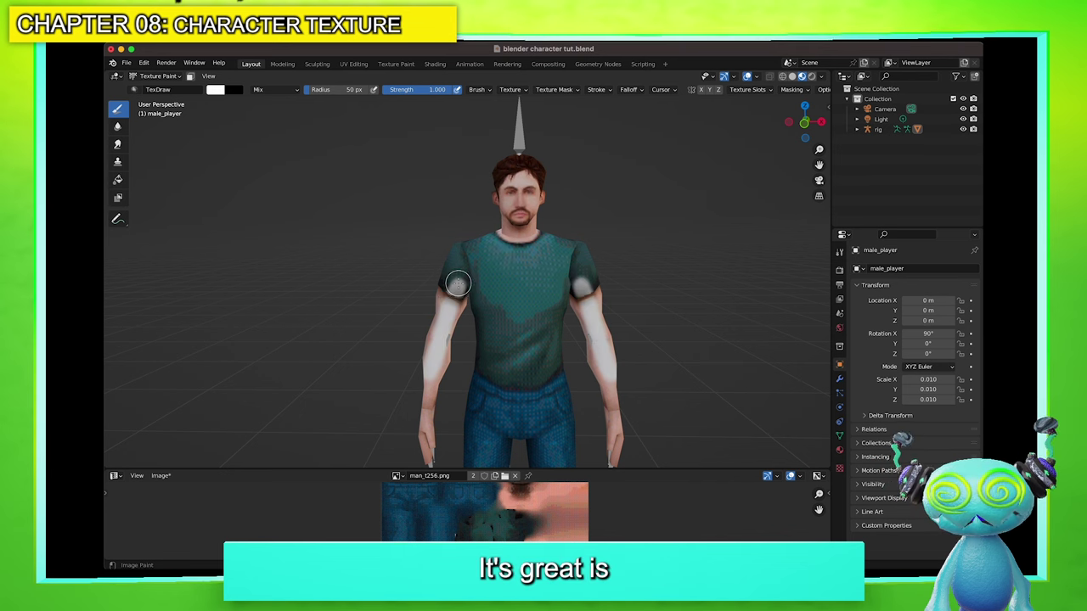
pyautogui.press('super+z')
pyautogui.moveTo(433, 367)
pyautogui.mouseDown()
pyautogui.moveTo(451, 253)
pyautogui.moveTo(454, 267)
pyautogui.mouseUp()
pyautogui.press('super+z')
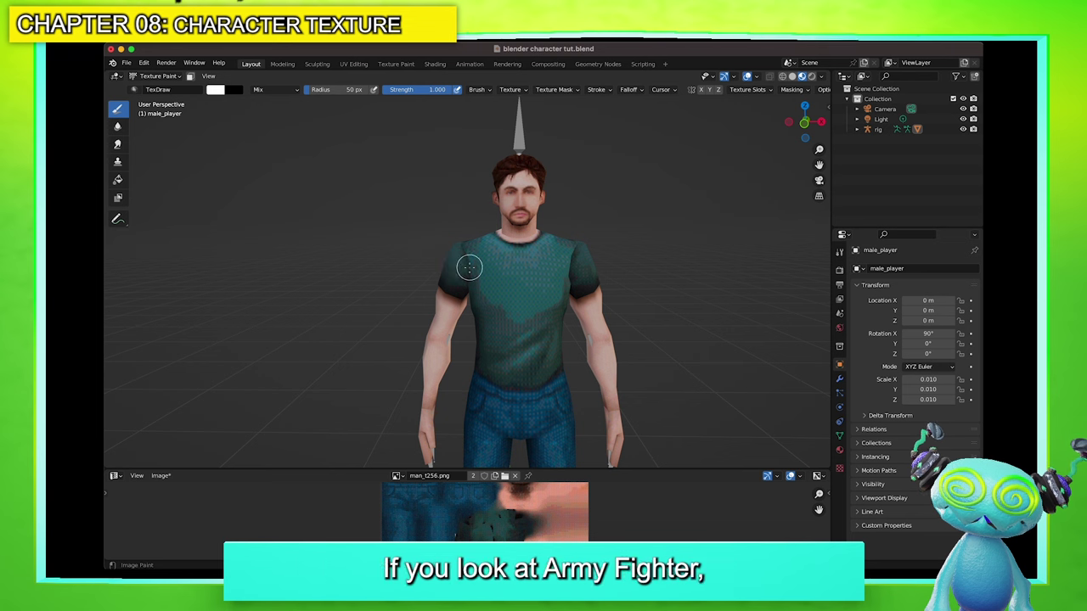
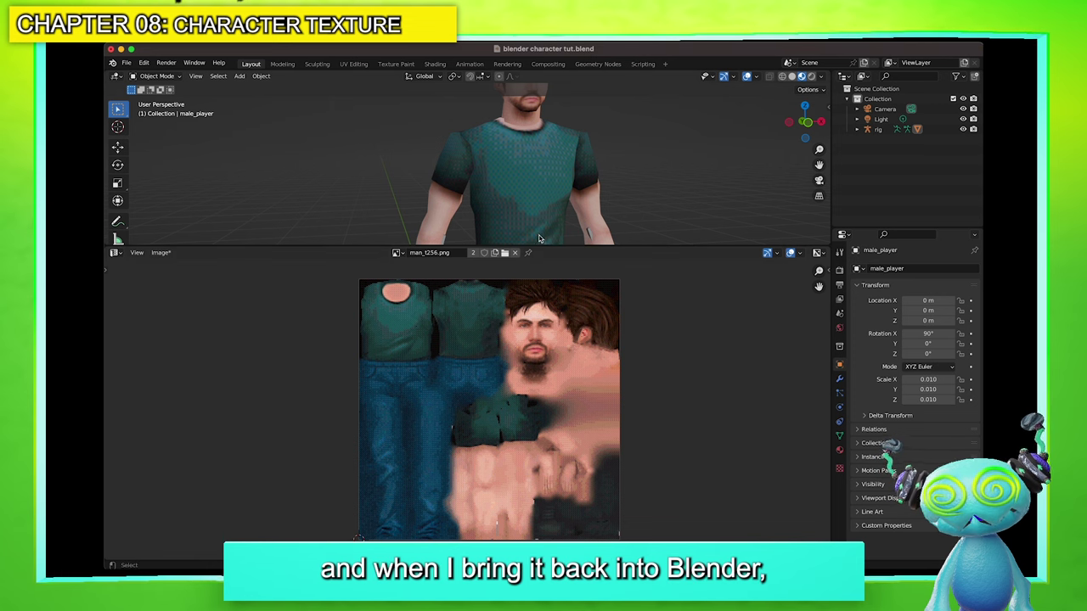
# Switch to Photoshop and show Layer 2, the pants layer with its Hue/Saturation adjustment, Layer 1 and Group 1 in the texture file
pyautogui.moveTo(539, 246); pyautogui.dragTo(546, 279)
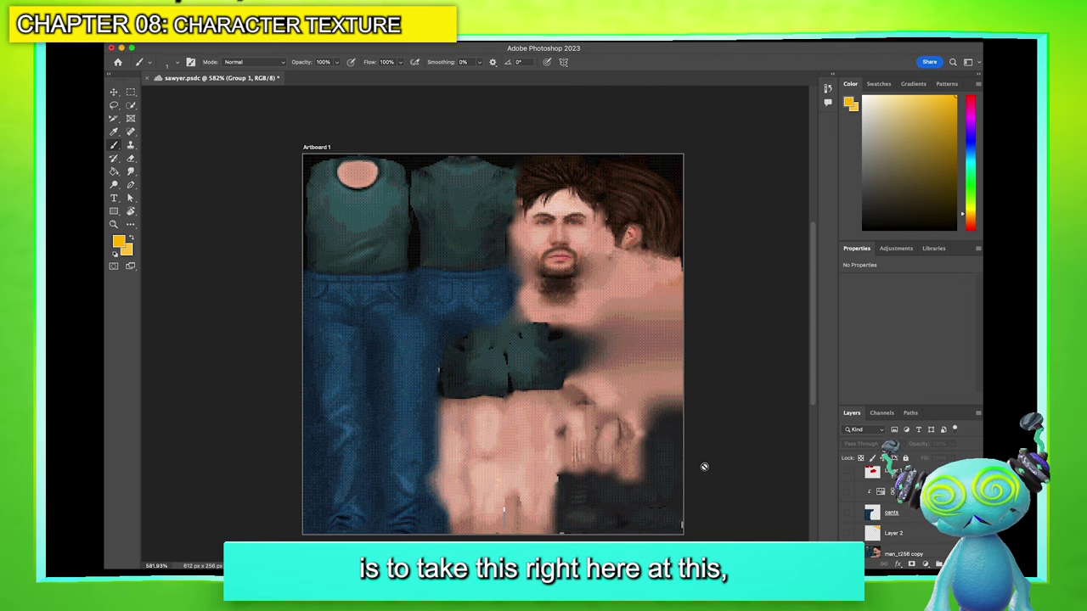
pyautogui.hscroll(2, 552, 304)
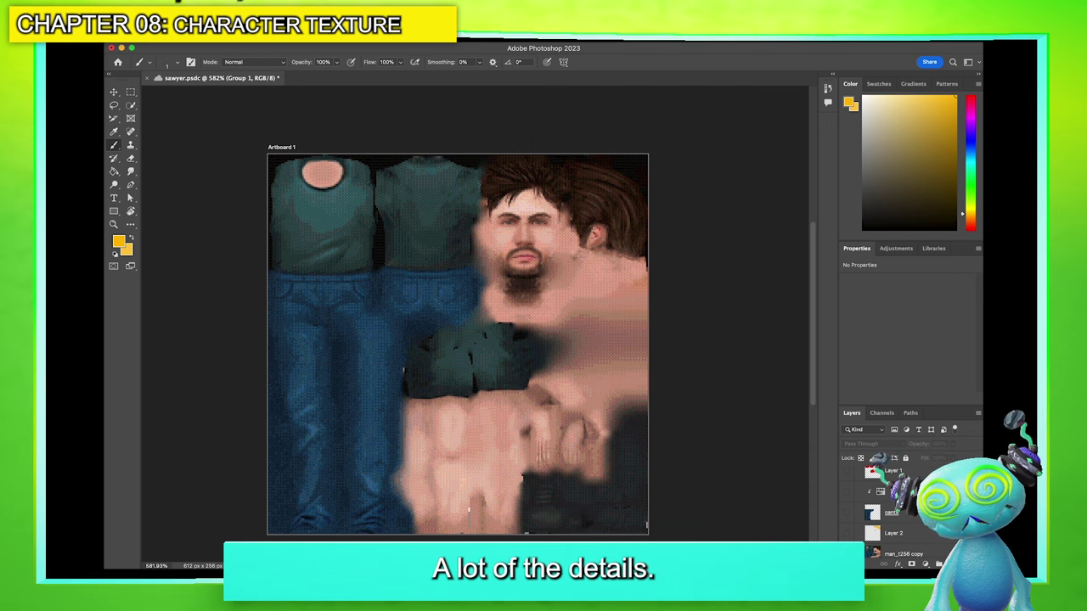
pyautogui.click(847, 534)
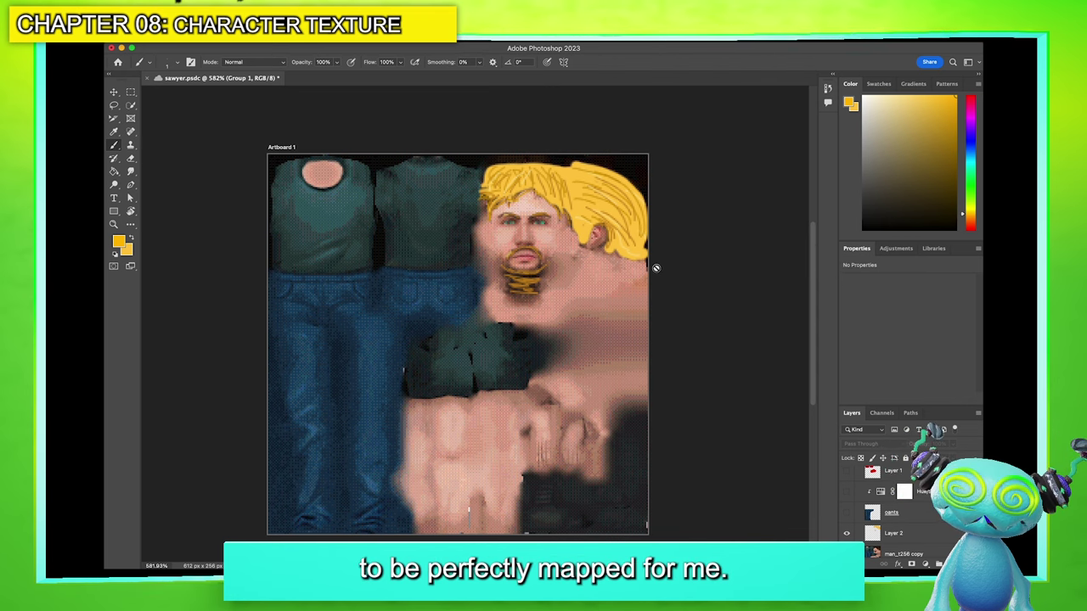
pyautogui.click(847, 507)
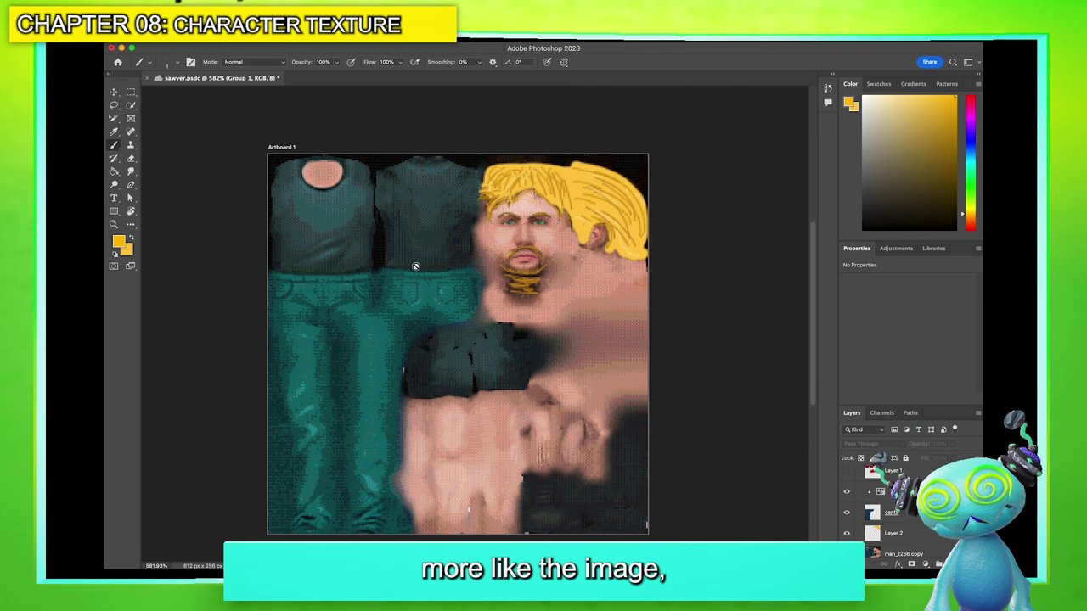
pyautogui.click(847, 471)
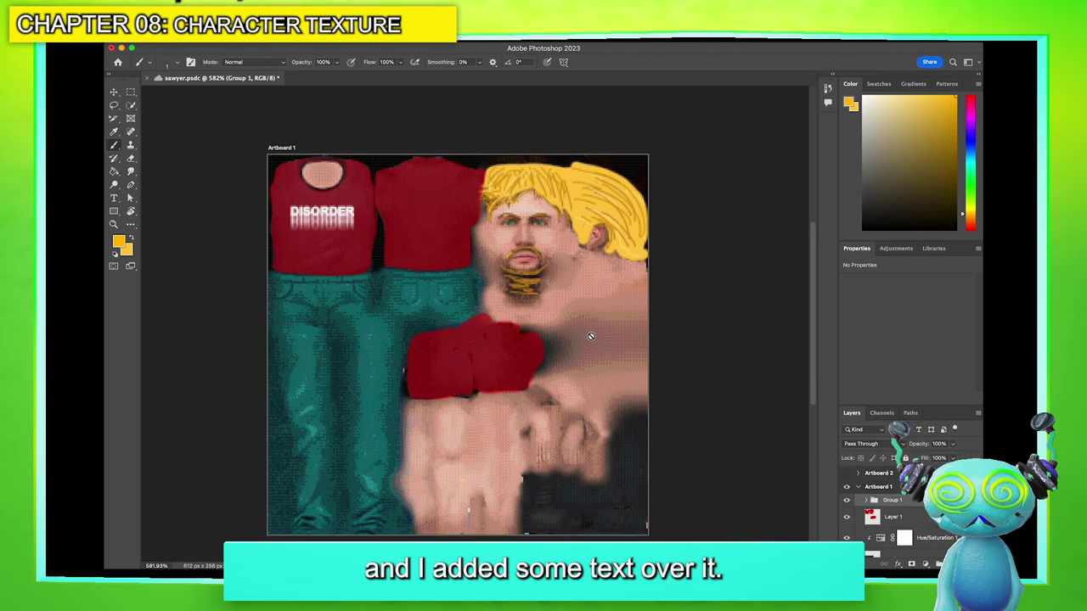
pyautogui.scroll(-1, 590, 335)
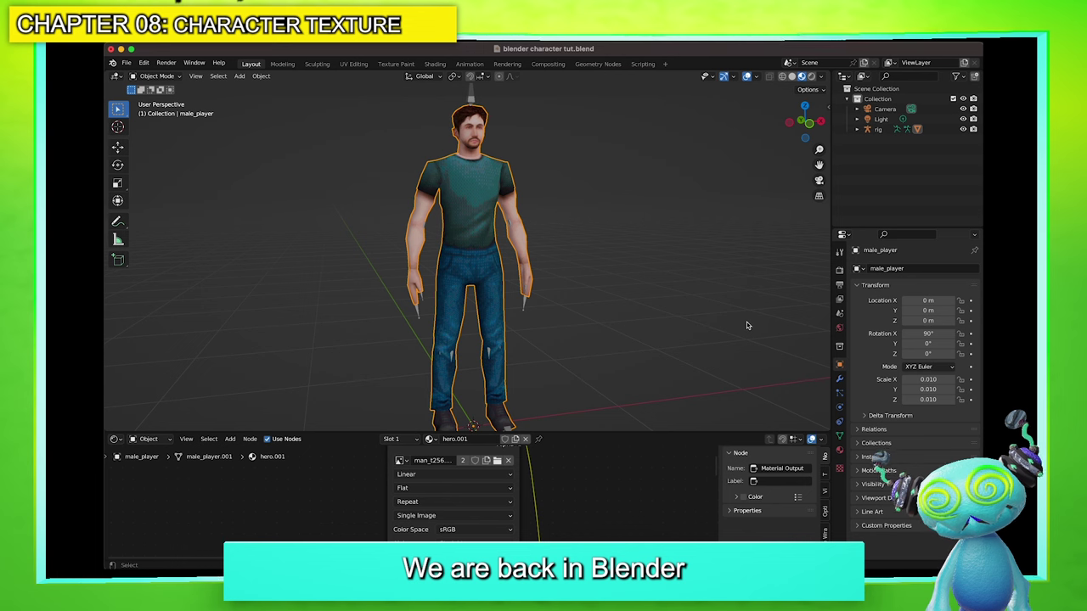
# Orbit around the male_player character and set the area below the viewport to the Shader Editor
pyautogui.moveTo(585, 237); pyautogui.dragTo(600, 281, button='middle')
pyautogui.click(553, 268)
pyautogui.click(487, 233)
pyautogui.click(116, 439)
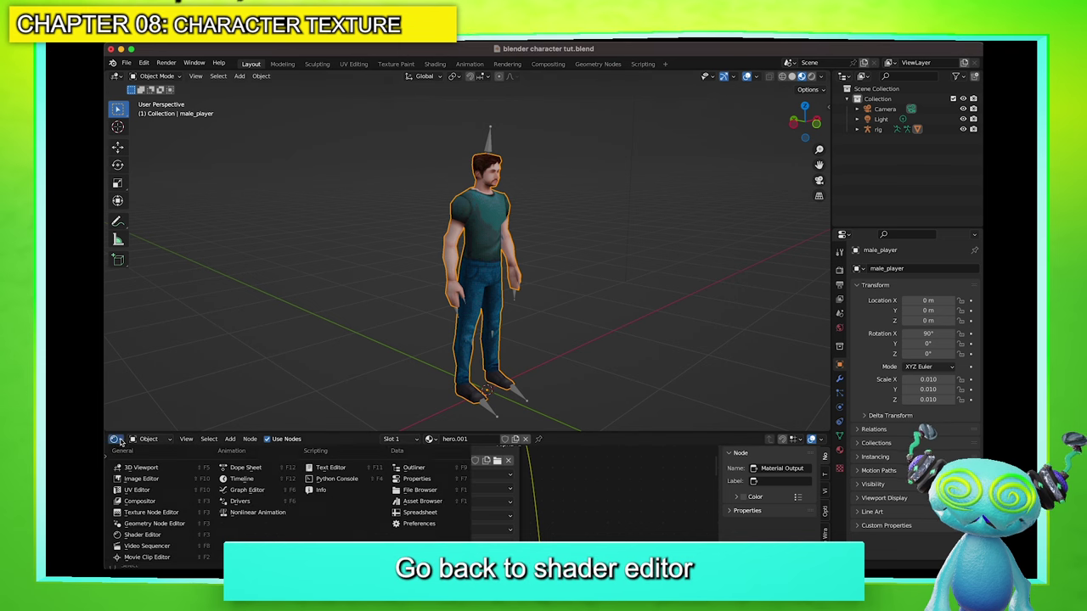
pyautogui.click(141, 533)
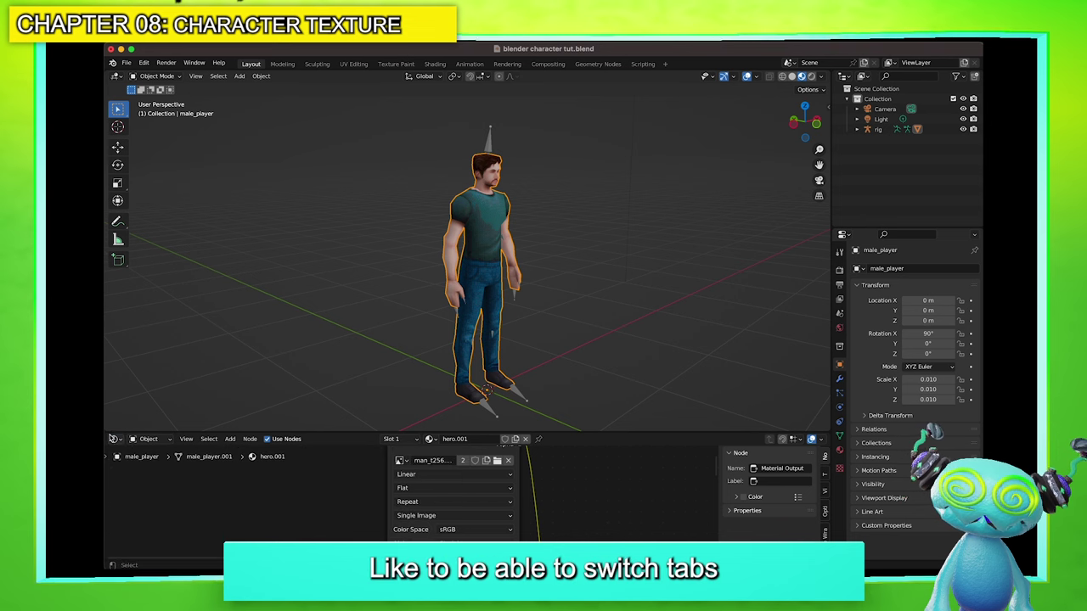
# Look over the editor type choices of the other areas and the Shading workspace, ending back in the Layout workspace
pyautogui.click(113, 439)
pyautogui.click(112, 440)
pyautogui.click(113, 439)
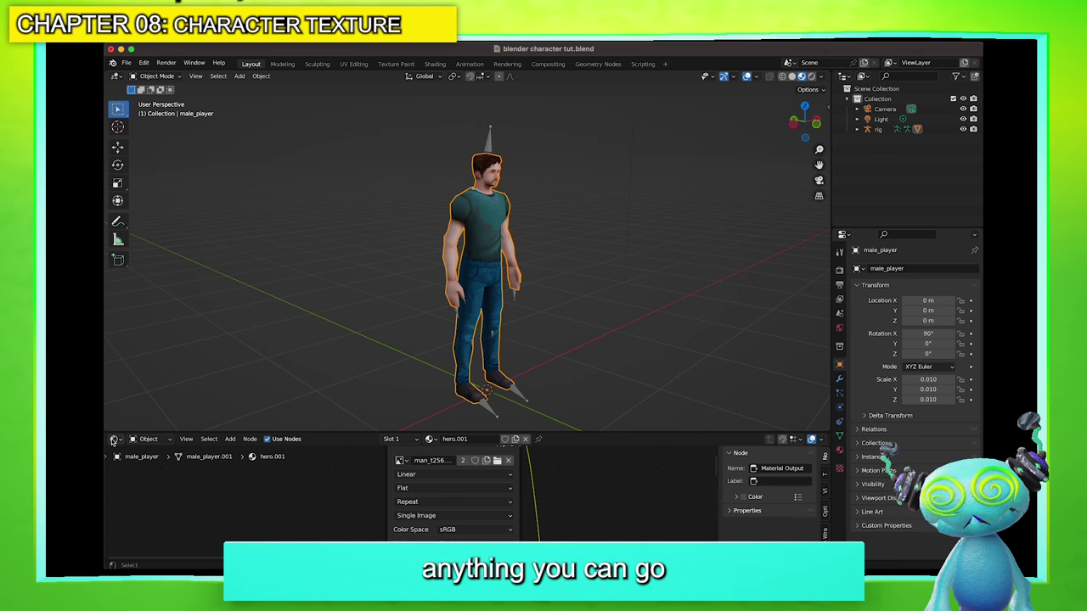
pyautogui.click(845, 237)
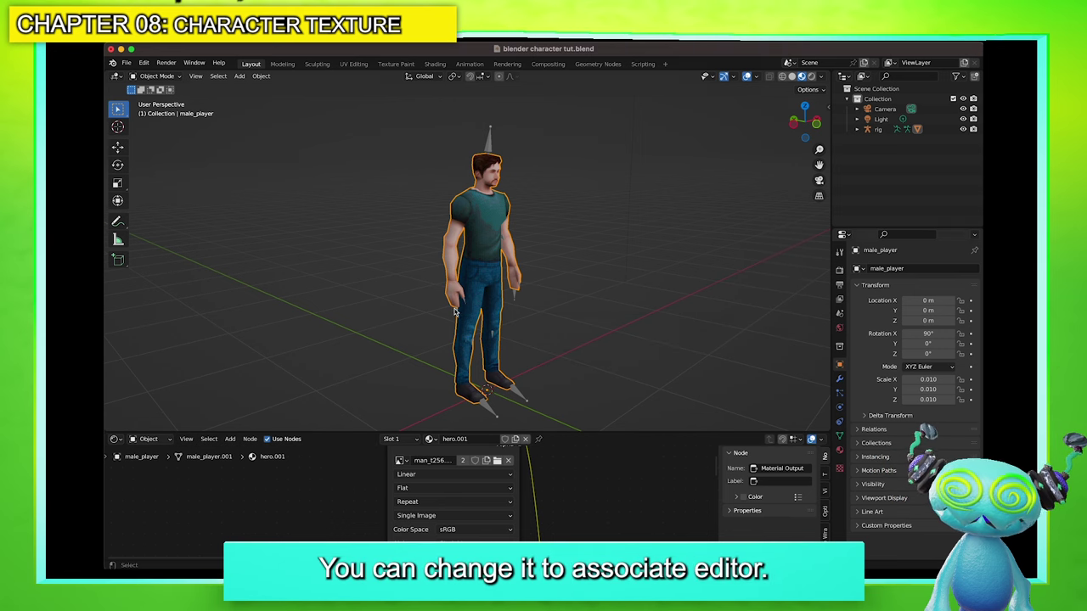
pyautogui.click(844, 235)
pyautogui.click(841, 76)
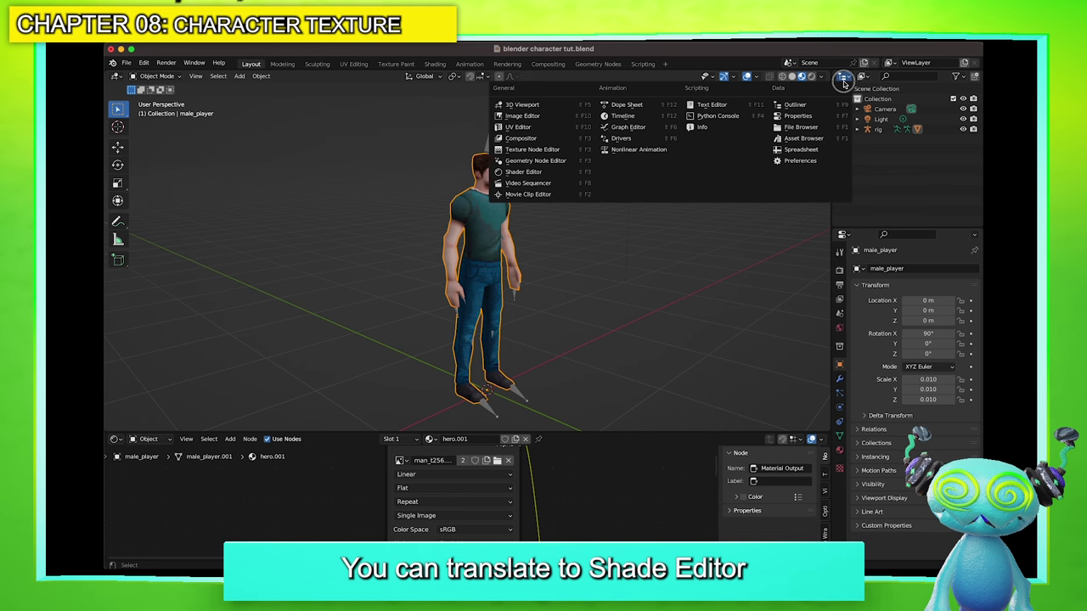
pyautogui.click(117, 75)
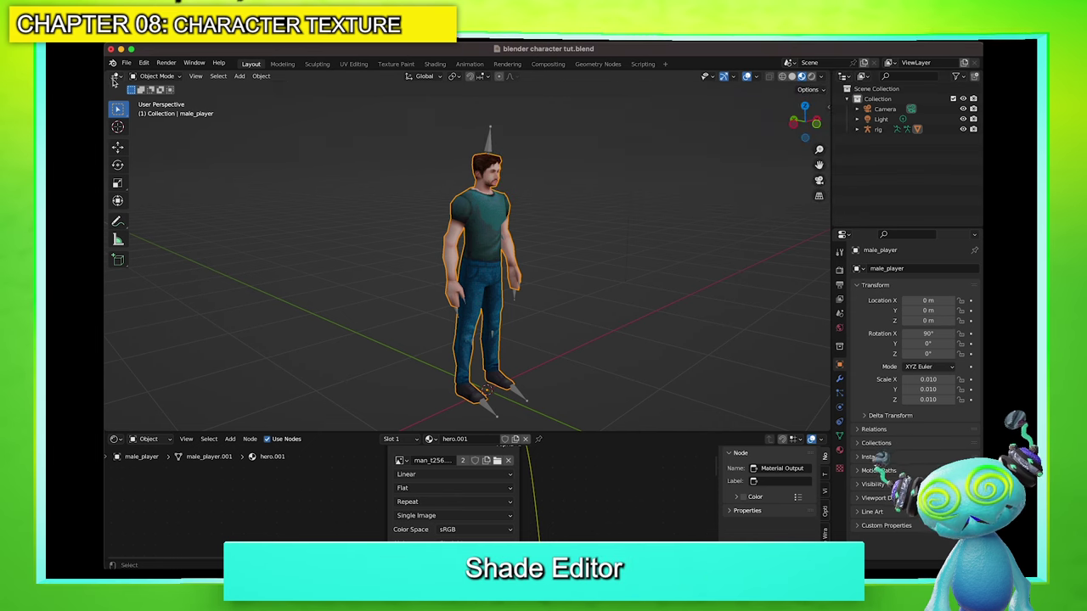
pyautogui.click(434, 63)
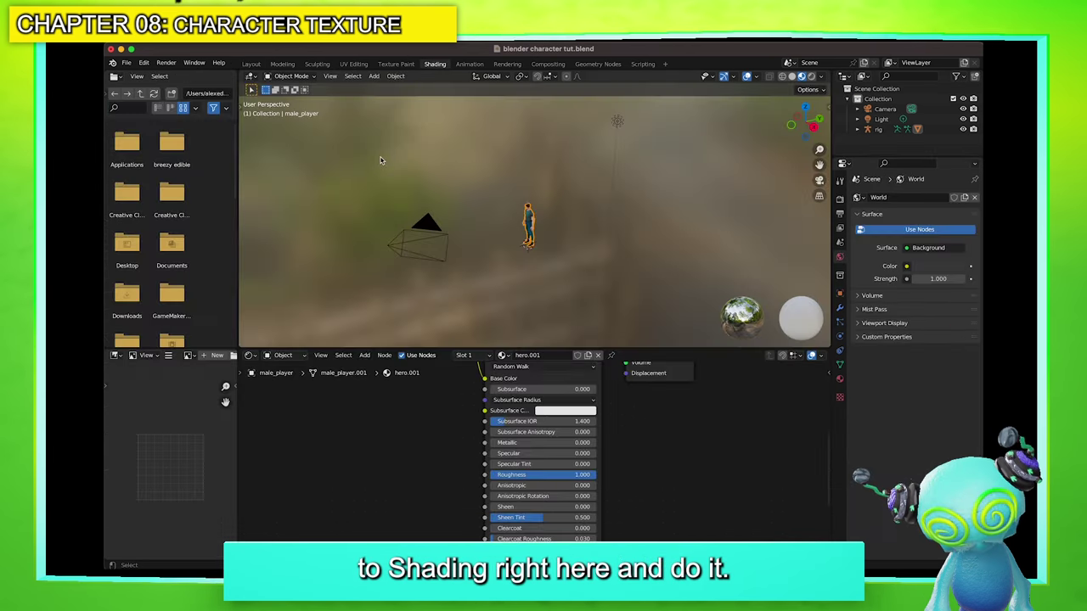
pyautogui.click(251, 63)
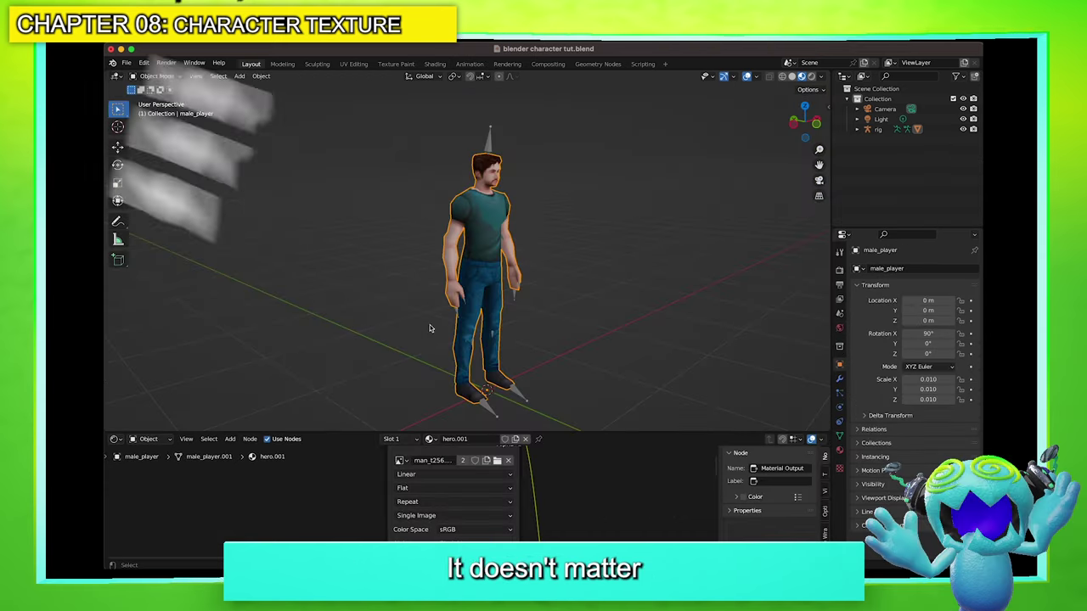
# Replace the image in the hero.001 material's Image Texture node with sawyer1.png from the male-character-ps1-style folder
pyautogui.moveTo(406, 407)
pyautogui.mouseDown(button='middle')
pyautogui.moveTo(354, 354)
pyautogui.moveTo(391, 344)
pyautogui.moveTo(415, 397)
pyautogui.moveTo(397, 392)
pyautogui.mouseUp(button='middle')
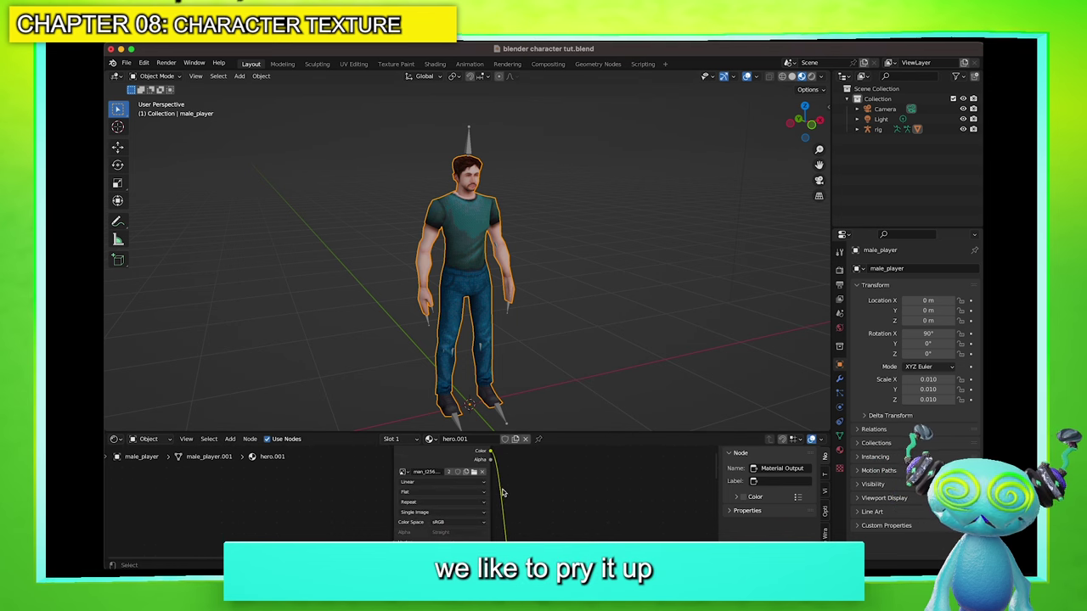
pyautogui.scroll(-3, 539, 501)
pyautogui.scroll(-2, 530, 526)
pyautogui.moveTo(563, 540)
pyautogui.mouseDown(button='middle')
pyautogui.moveTo(563, 449)
pyautogui.moveTo(563, 557)
pyautogui.mouseUp(button='middle')
pyautogui.scroll(5, 531, 501)
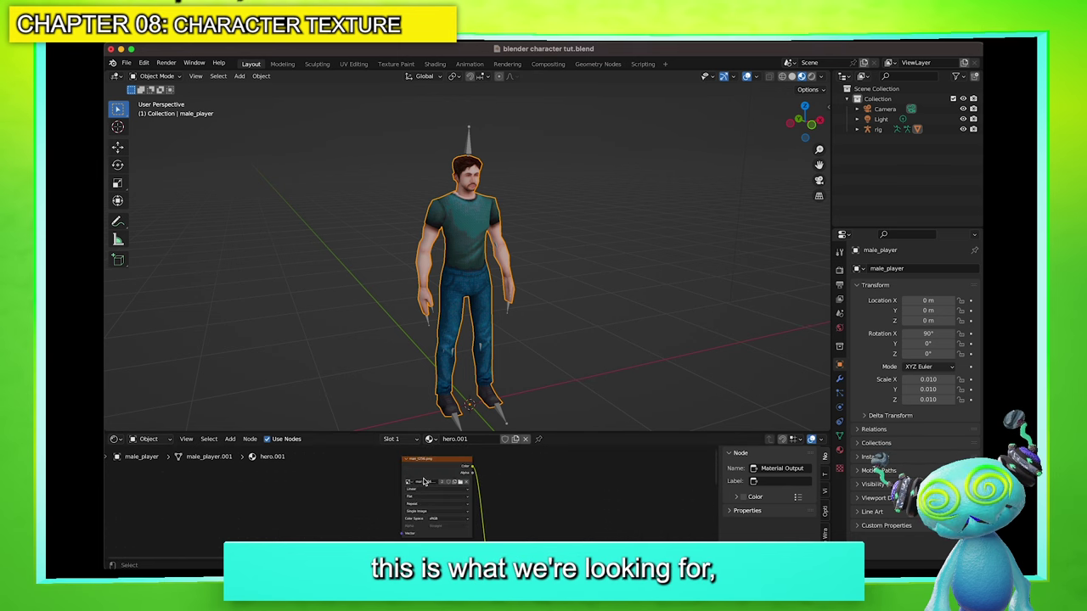
pyautogui.moveTo(531, 501); pyautogui.dragTo(566, 500, button='middle')
pyautogui.scroll(3, 538, 485)
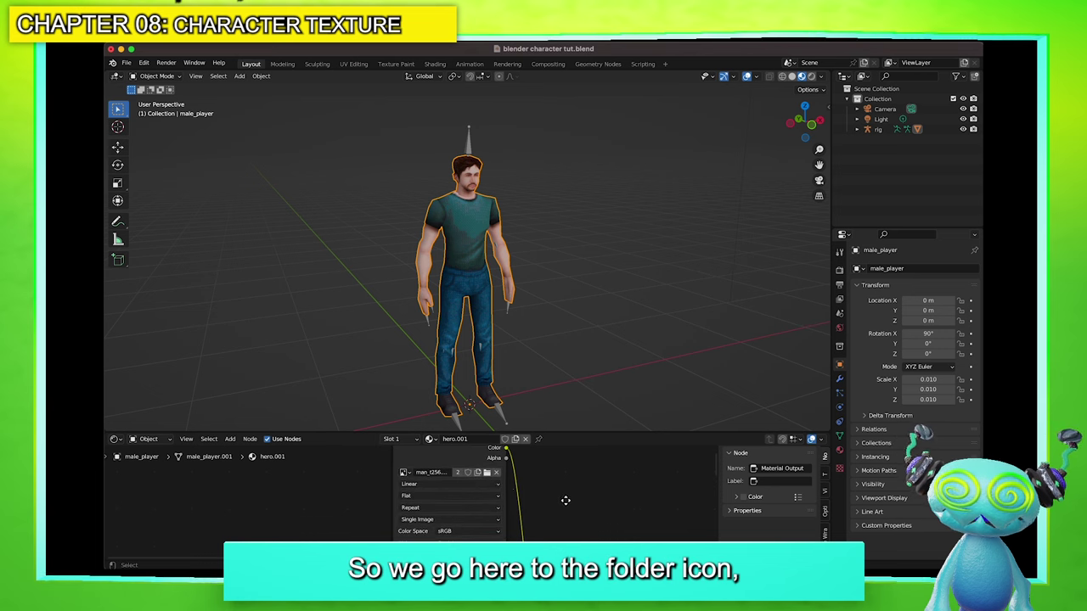
pyautogui.click(486, 474)
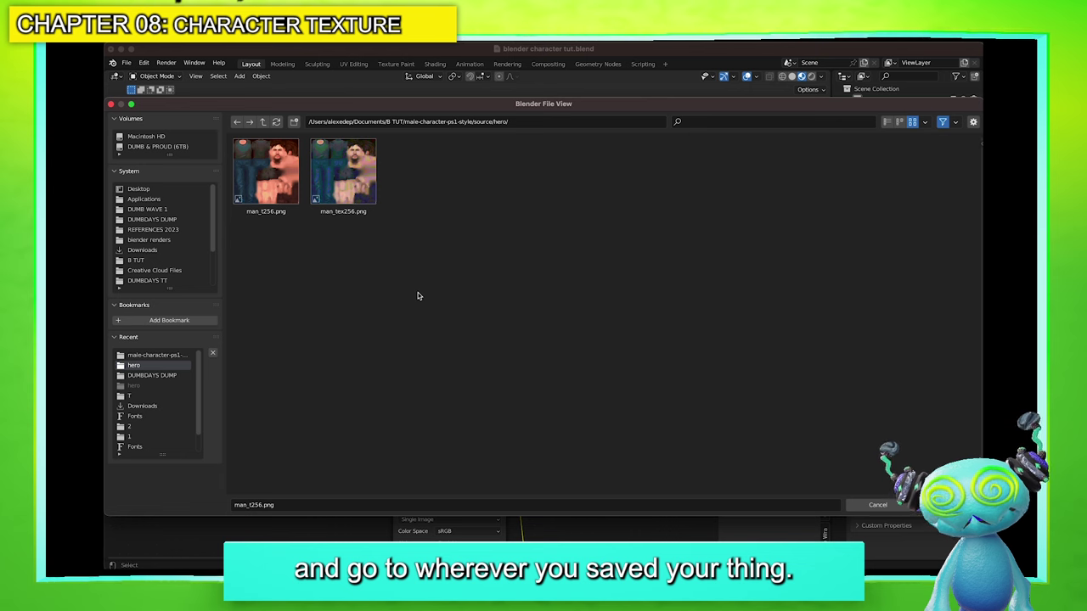
pyautogui.click(264, 121)
pyautogui.click(263, 121)
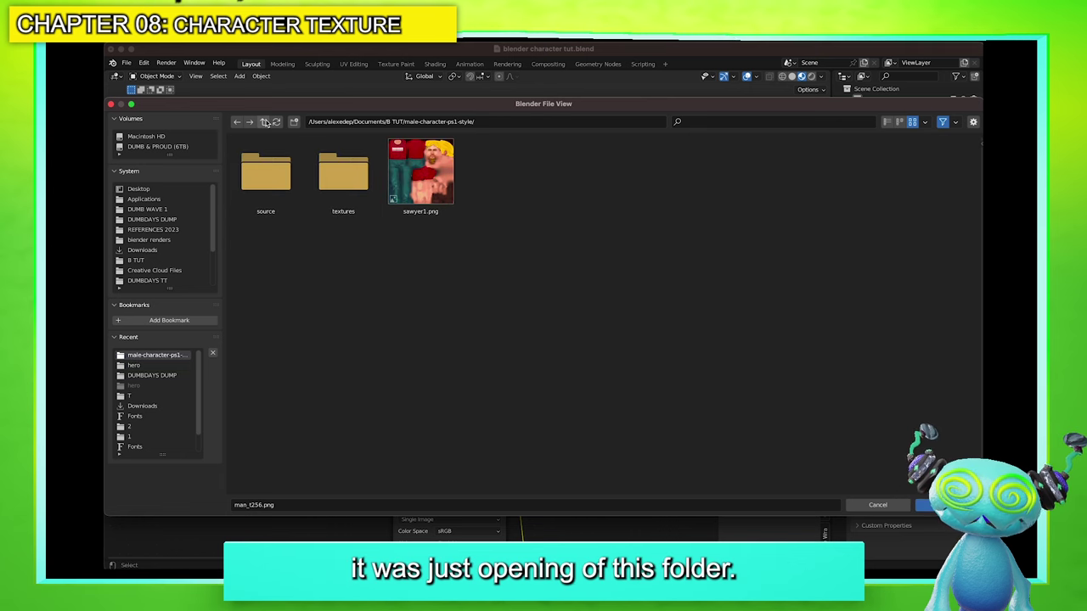
pyautogui.doubleClick(433, 184)
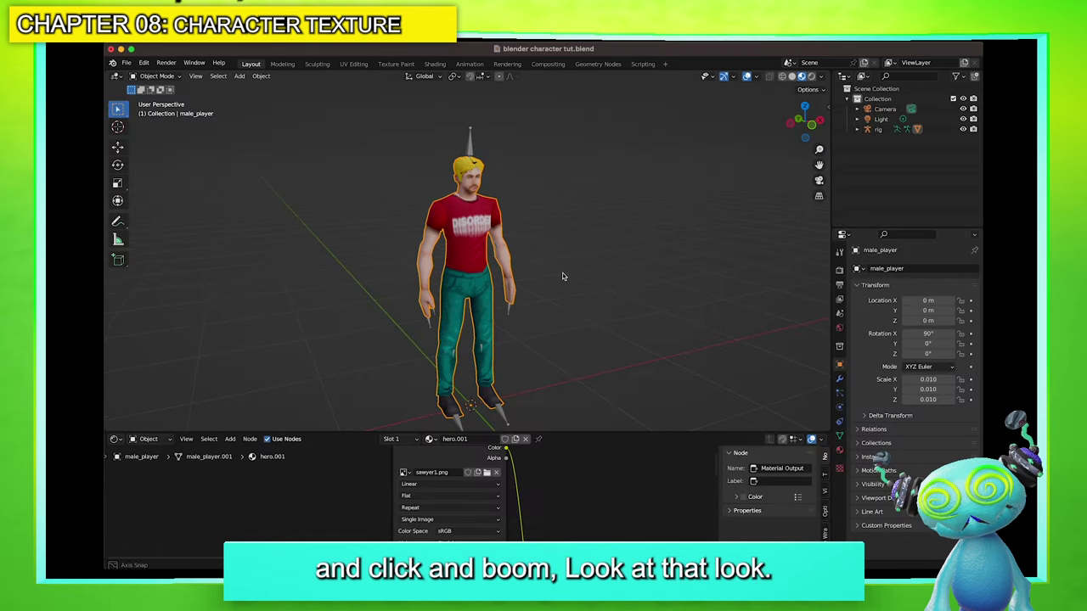
# Examine the retextured character's clothes, torso and head from the front
pyautogui.moveTo(610, 278); pyautogui.dragTo(532, 262, button='middle')
pyautogui.scroll(3, 478, 209)
pyautogui.moveTo(478, 209); pyautogui.dragTo(667, 229, button='middle')
pyautogui.scroll(-5, 510, 219)
pyautogui.scroll(5, 645, 204)
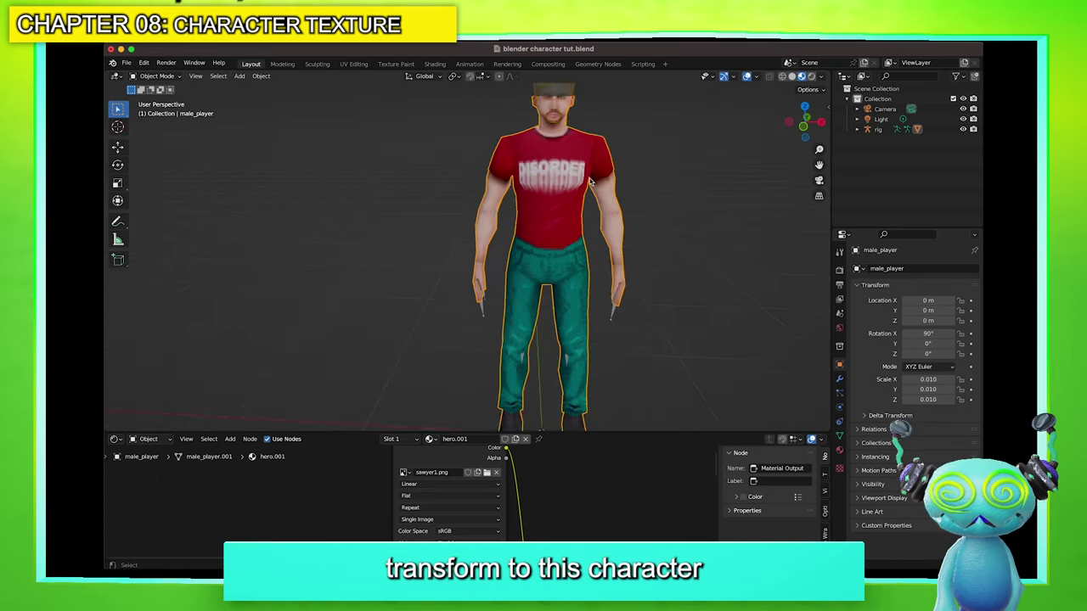
pyautogui.moveTo(818, 165); pyautogui.dragTo(663, 289)
pyautogui.moveTo(482, 176); pyautogui.dragTo(496, 158, button='middle')
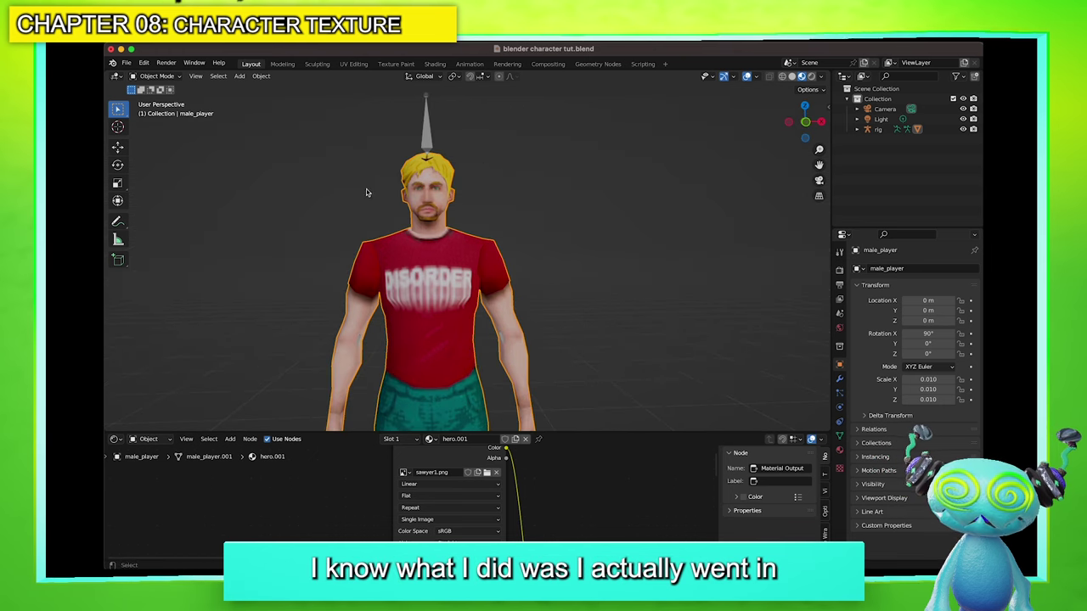
# Put male_player into Edit Mode and select the face with the dark patch on top of the hair
pyautogui.hotkey('ctrl', 'Tab')
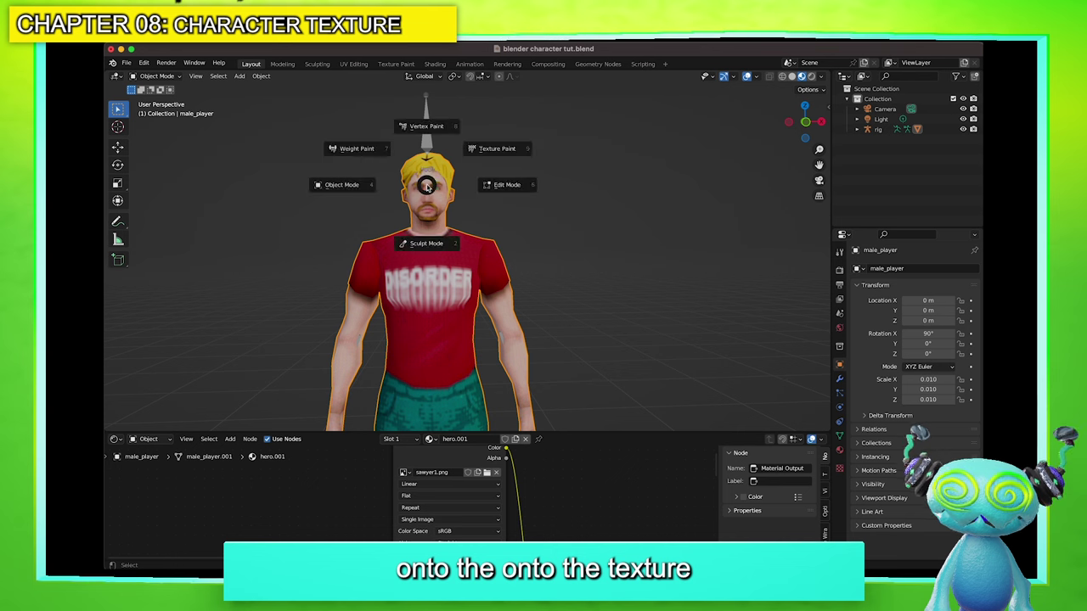
pyautogui.hotkey('ctrl', 'Tab')
pyautogui.click(474, 194)
pyautogui.moveTo(402, 180); pyautogui.dragTo(486, 187, button='middle')
pyautogui.scroll(2, 485, 187)
pyautogui.moveTo(820, 165); pyautogui.dragTo(910, 245)
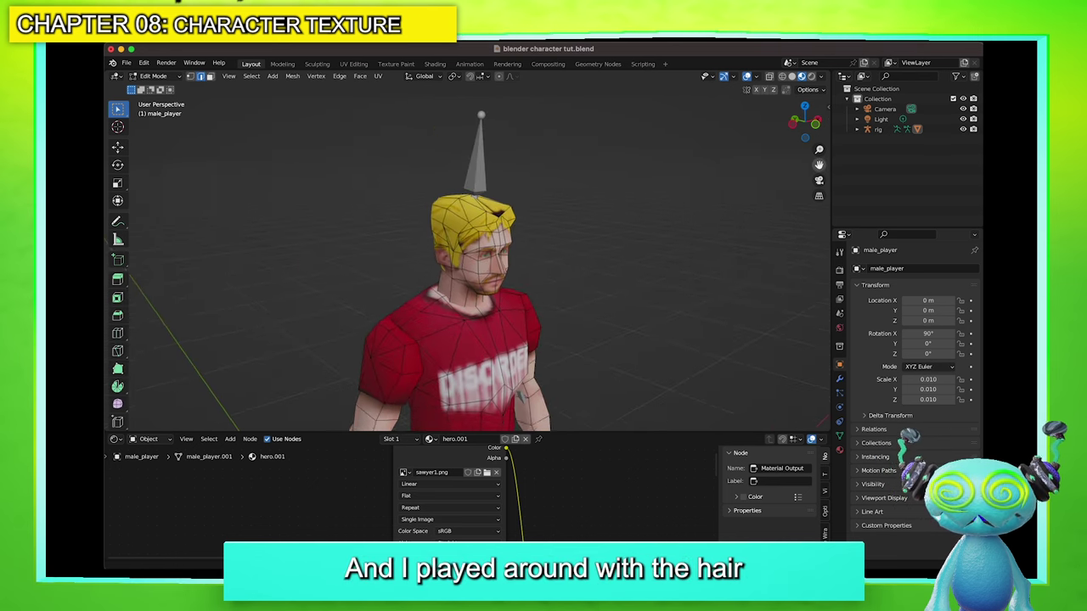
pyautogui.scroll(3, 507, 158)
pyautogui.moveTo(507, 158); pyautogui.dragTo(506, 213, button='middle')
pyautogui.scroll(-2, 539, 199)
pyautogui.click(521, 182)
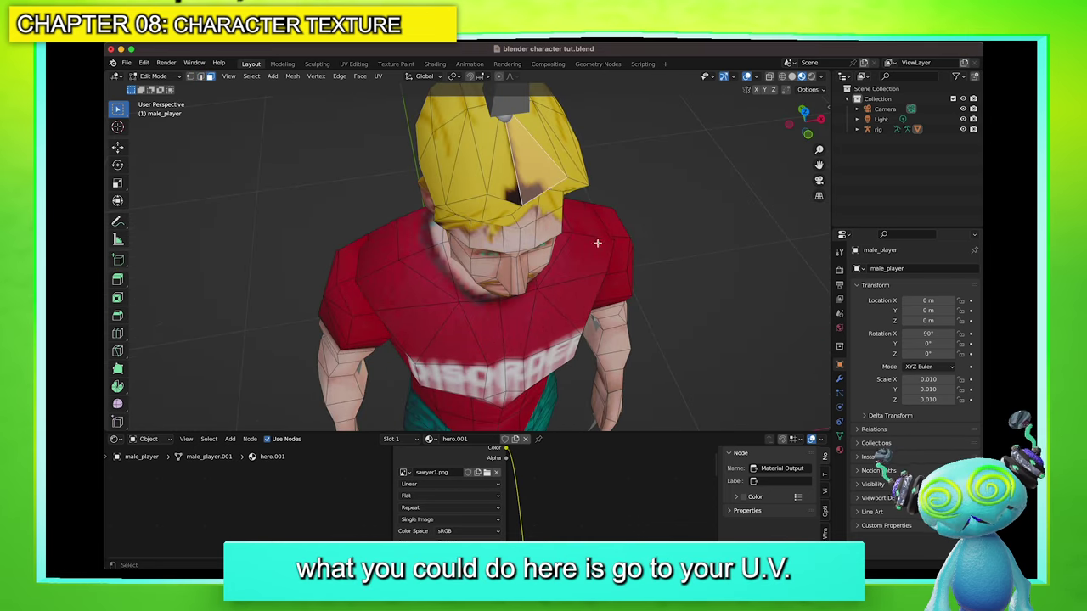
# Show the UV Editor below the viewport and move the selected hair face's UVs fully onto the yellow hair of the texture
pyautogui.moveTo(592, 230); pyautogui.dragTo(567, 293, button='middle')
pyautogui.click(115, 440)
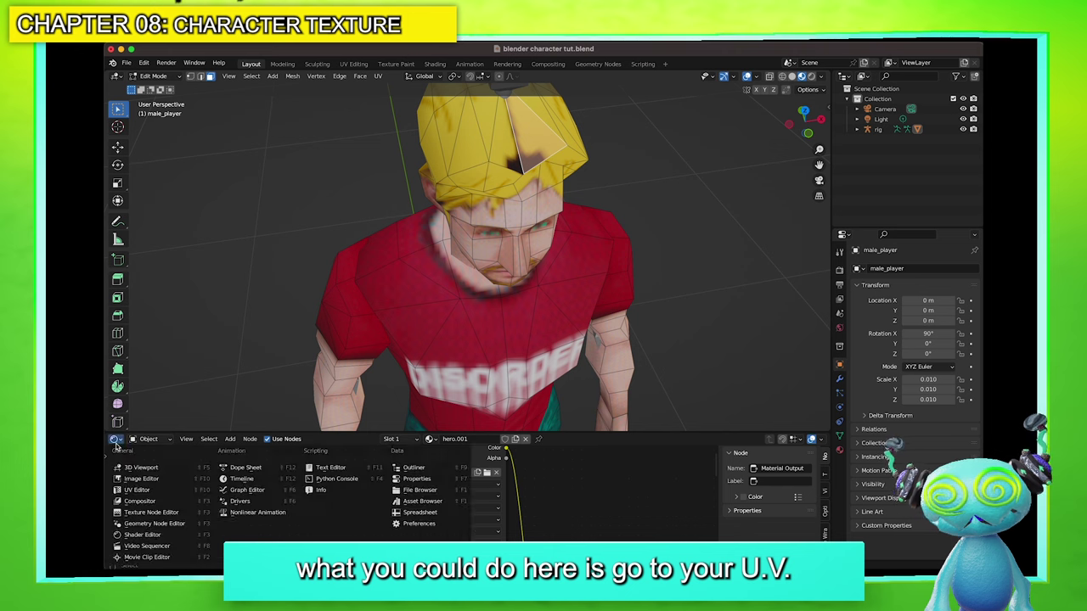
pyautogui.click(135, 490)
pyautogui.scroll(-3, 459, 480)
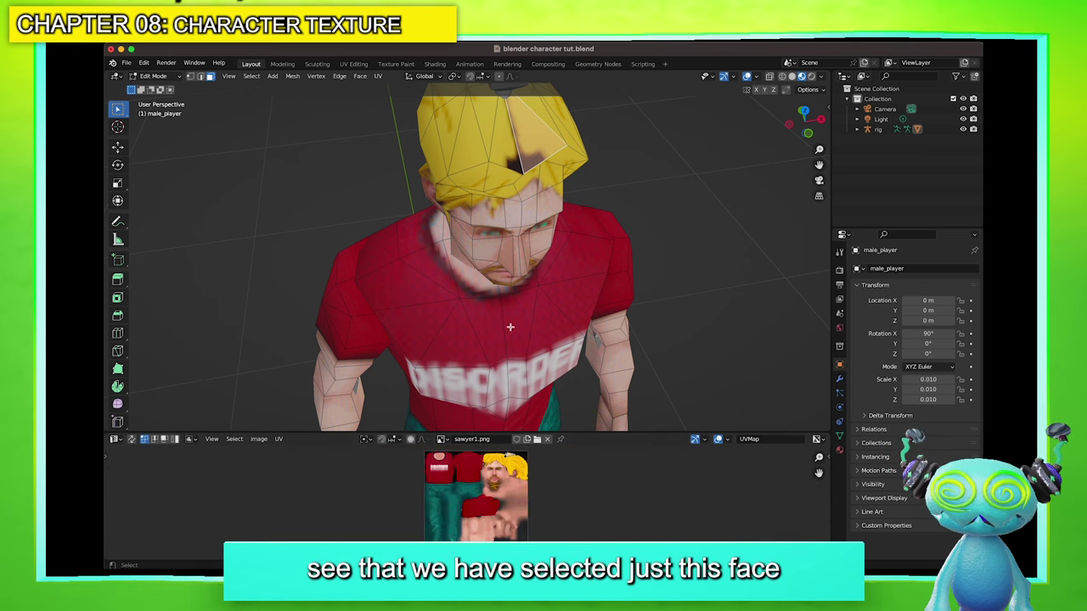
pyautogui.scroll(5, 531, 486)
pyautogui.scroll(3, 550, 485)
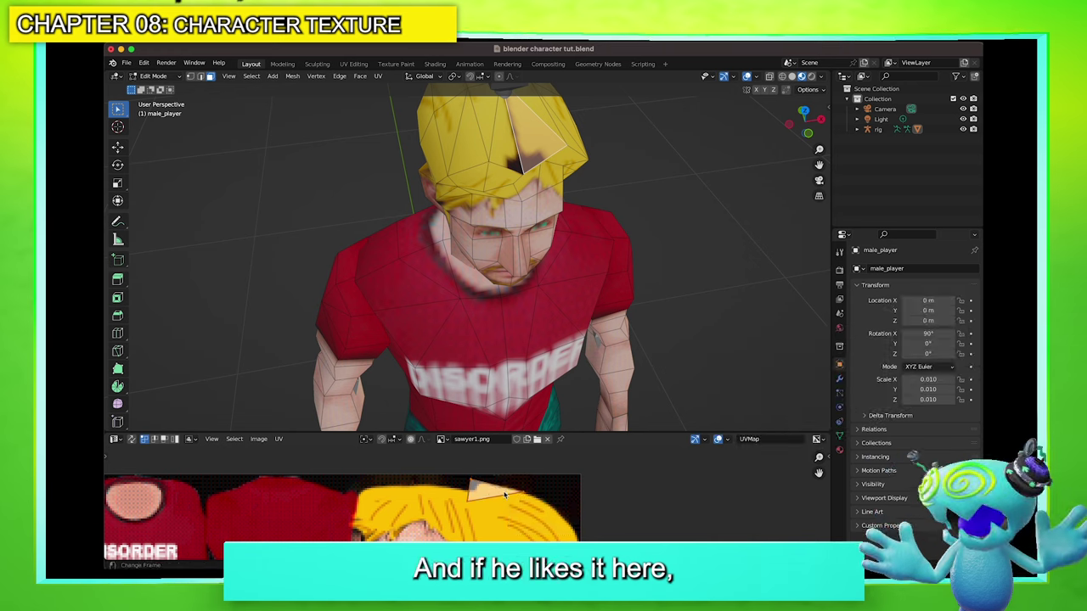
pyautogui.press('g')
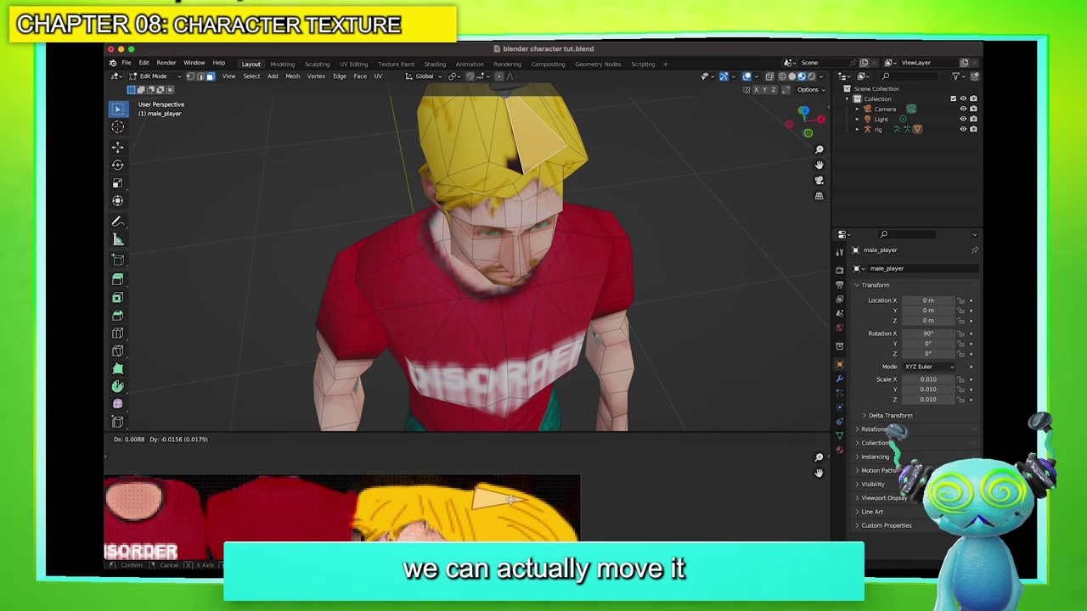
pyautogui.click(509, 500)
# Select the neighbouring dark-patched hair face and move its UVs down onto the yellow hair area of the texture
pyautogui.click(492, 151)
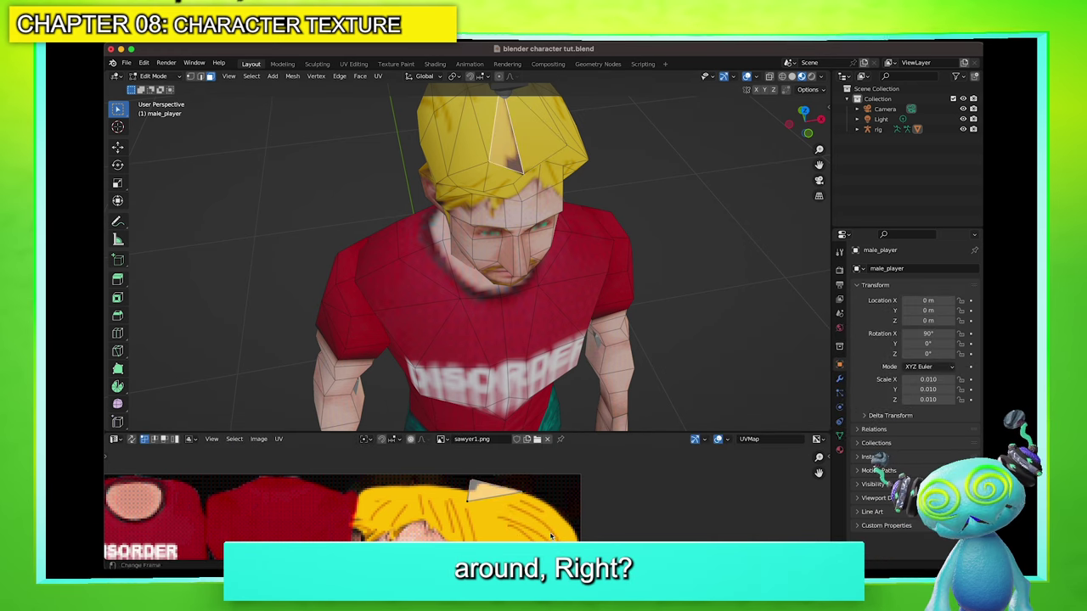
pyautogui.press('b')
pyautogui.moveTo(561, 510); pyautogui.dragTo(455, 471)
pyautogui.press('g')
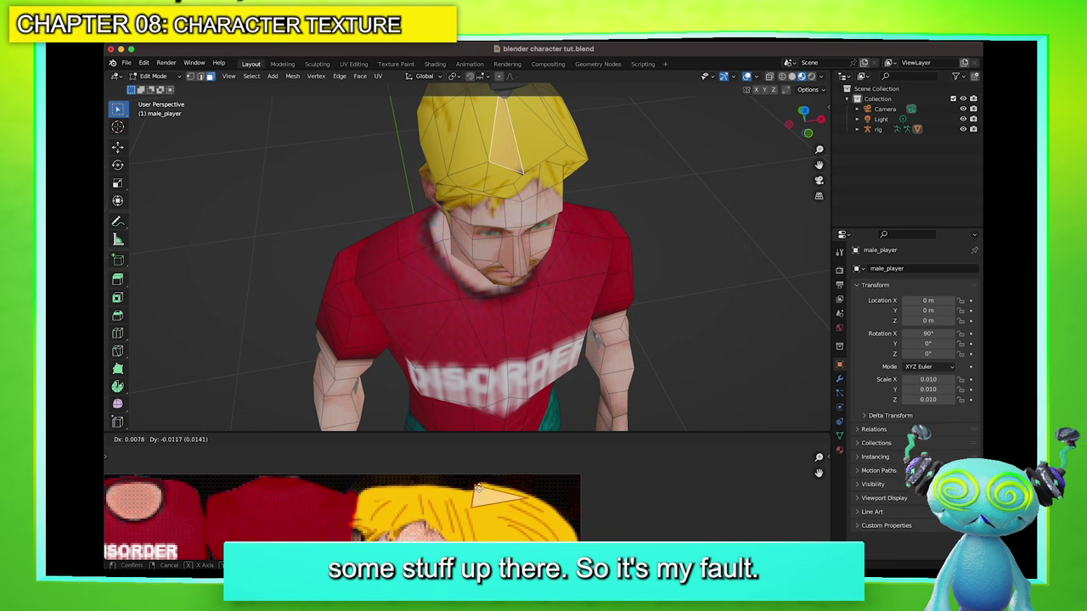
pyautogui.click(479, 491)
pyautogui.press('g')
pyautogui.click(478, 494)
pyautogui.moveTo(483, 283); pyautogui.dragTo(481, 197, button='middle')
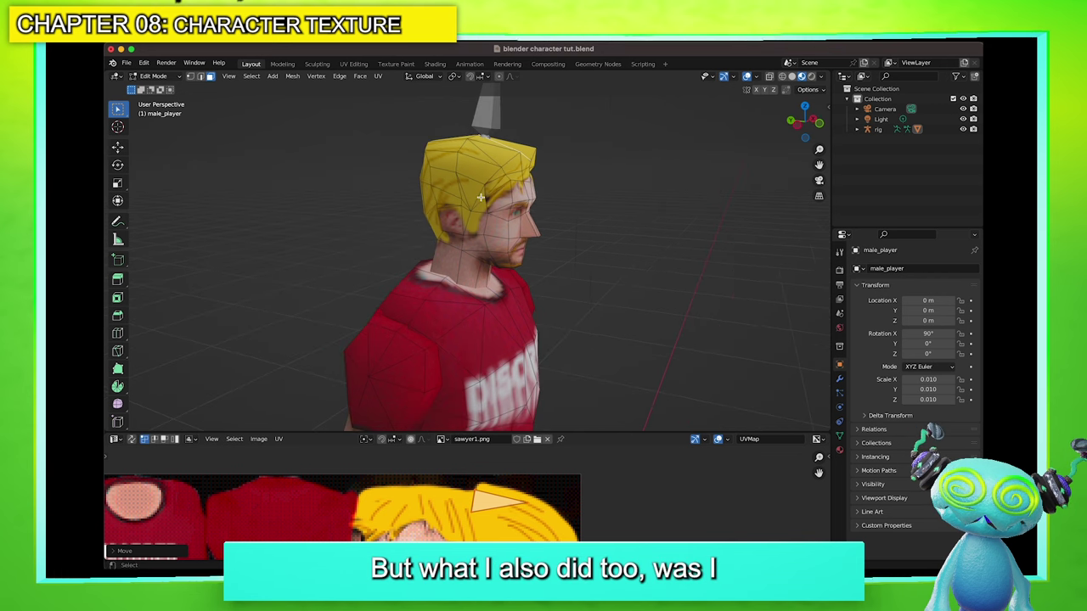
# Switch to vertex selection and pull a vertex on the upper side of the hair outward to give it volume
pyautogui.moveTo(582, 218); pyautogui.dragTo(500, 170, button='middle')
pyautogui.scroll(2, 595, 187)
pyautogui.scroll(3, 500, 171)
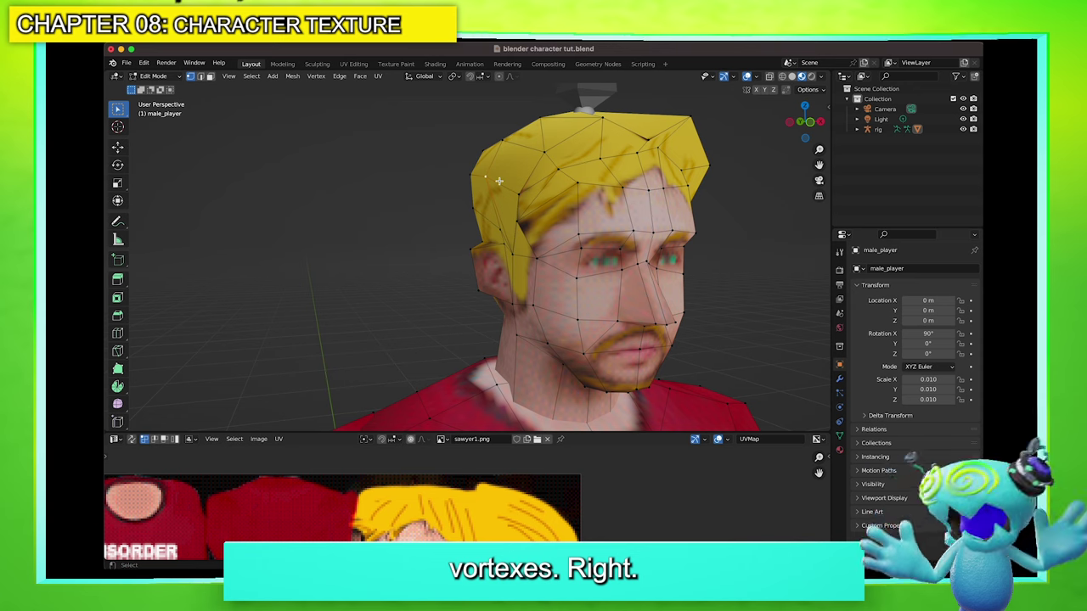
pyautogui.press('g')
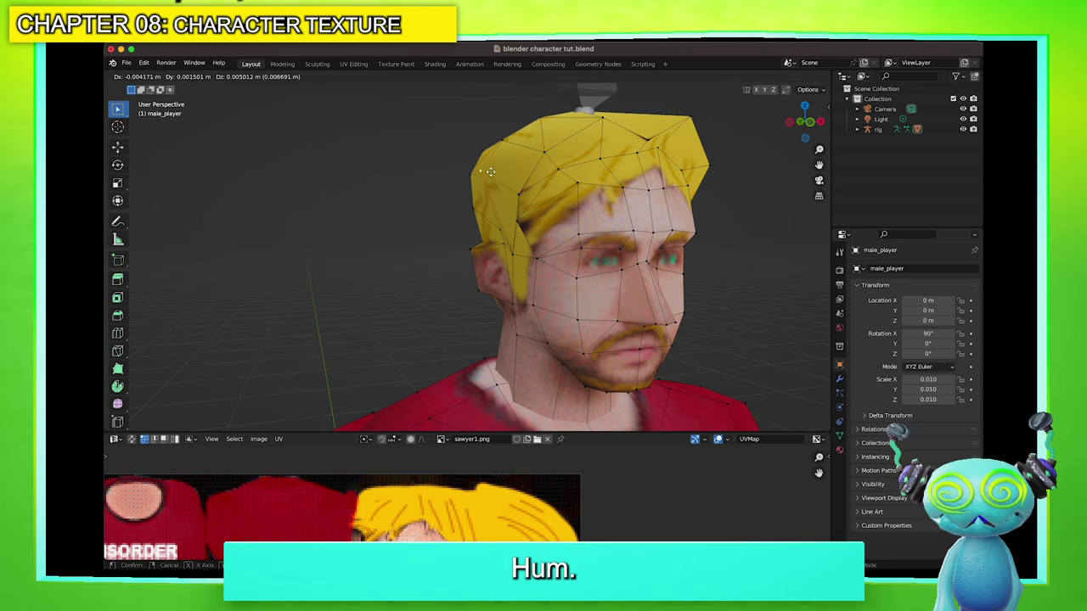
pyautogui.click(488, 168)
pyautogui.moveTo(488, 169); pyautogui.dragTo(397, 187, button='middle')
pyautogui.press('g')
pyautogui.click(483, 171)
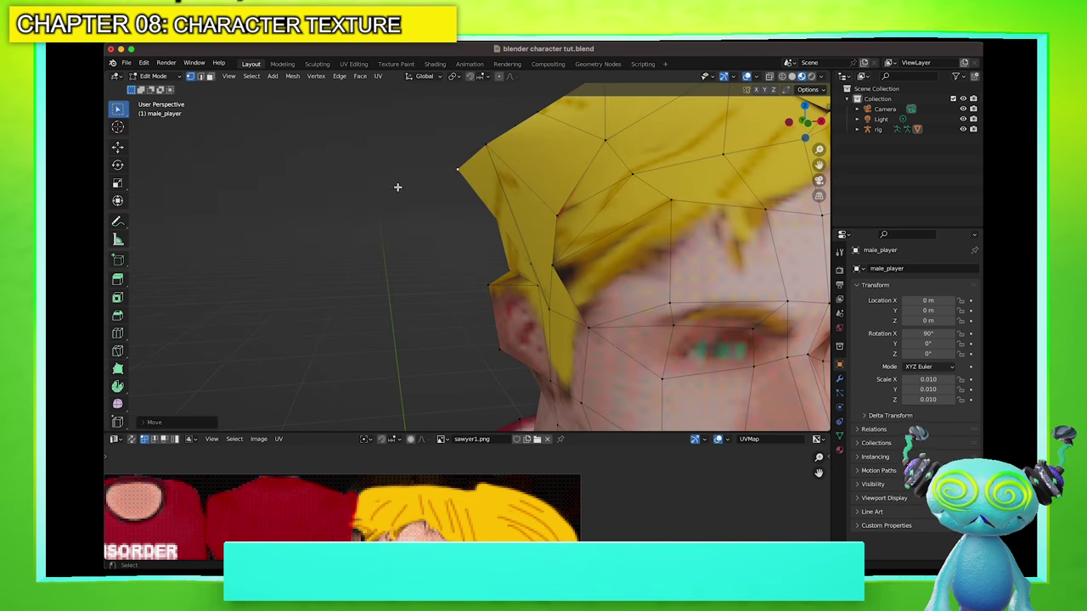
pyautogui.press('g')
pyautogui.click(471, 167)
pyautogui.scroll(-3, 493, 188)
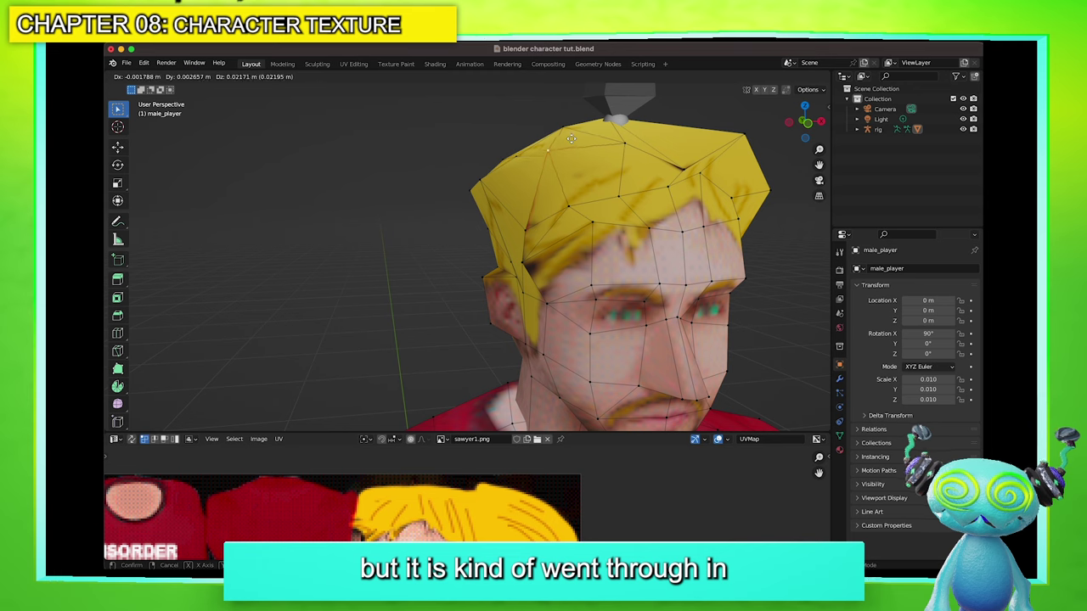
# Raise a vertex on the top of the hair to reshape the hairstyle's upper silhouette
pyautogui.scroll(2, 552, 153)
pyautogui.press('g')
pyautogui.click(619, 135)
pyautogui.press('g')
pyautogui.click(626, 112)
pyautogui.moveTo(586, 188); pyautogui.dragTo(713, 194, button='middle')
# Try repositioning a vertex at the front of the hair and undo the attempted moves
pyautogui.click(629, 202)
pyautogui.press('g')
pyautogui.click(643, 216)
pyautogui.press('g')
pyautogui.click(633, 175)
pyautogui.hotkey('ctrl', 'z')
pyautogui.hotkey('ctrl', 'z')
pyautogui.hotkey('ctrl', 'z')
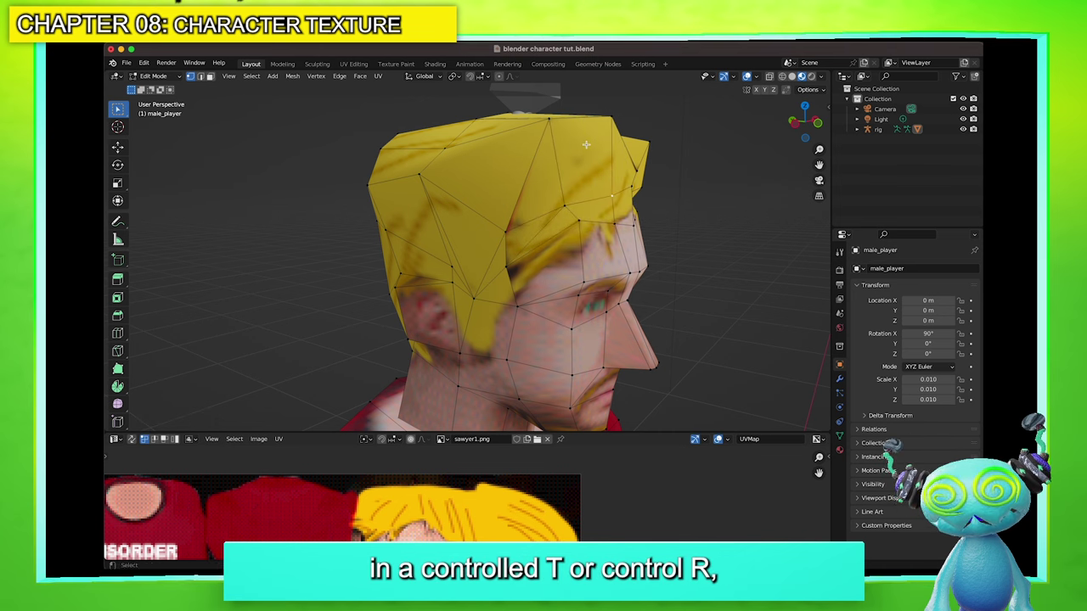
# Add a loop cut across the side of the hair above the forehead
pyautogui.hotkey('ctrl', 'r')
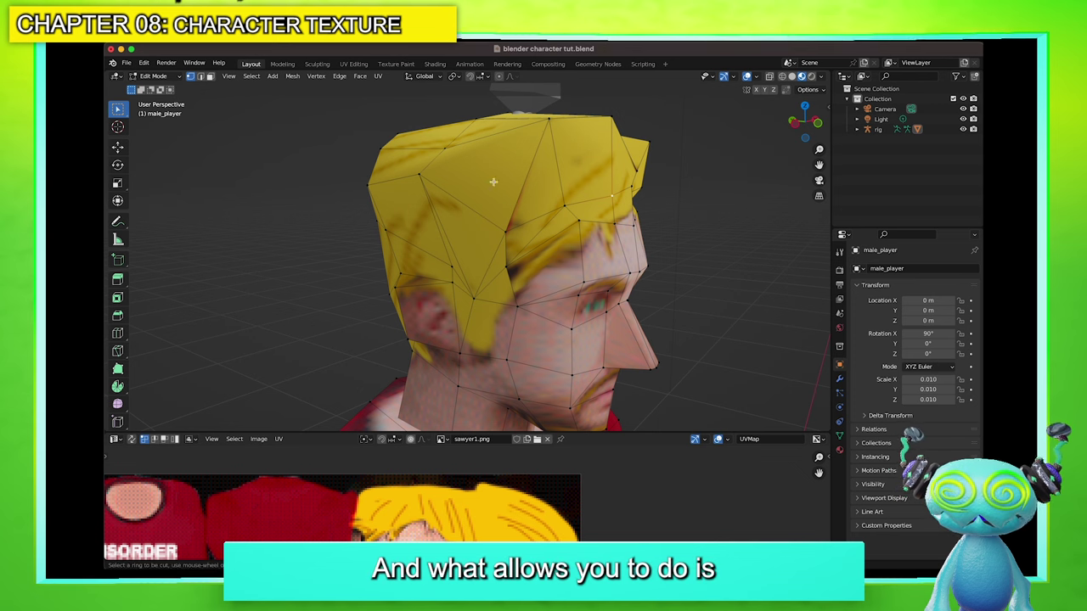
pyautogui.click(570, 151)
pyautogui.click(570, 151)
pyautogui.click(673, 162)
# Shift a vertex of the new loop cut near the front of the hair and return the mesh to Object Mode
pyautogui.press('3')
pyautogui.click(610, 153)
pyautogui.press('g')
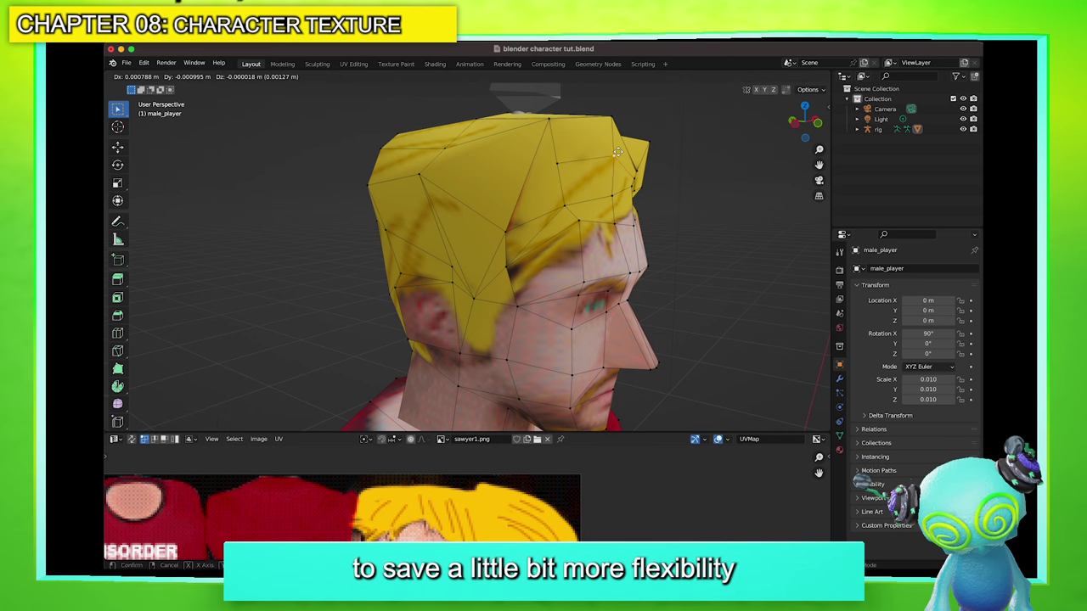
pyautogui.click(620, 155)
pyautogui.moveTo(621, 154); pyautogui.dragTo(586, 149, button='middle')
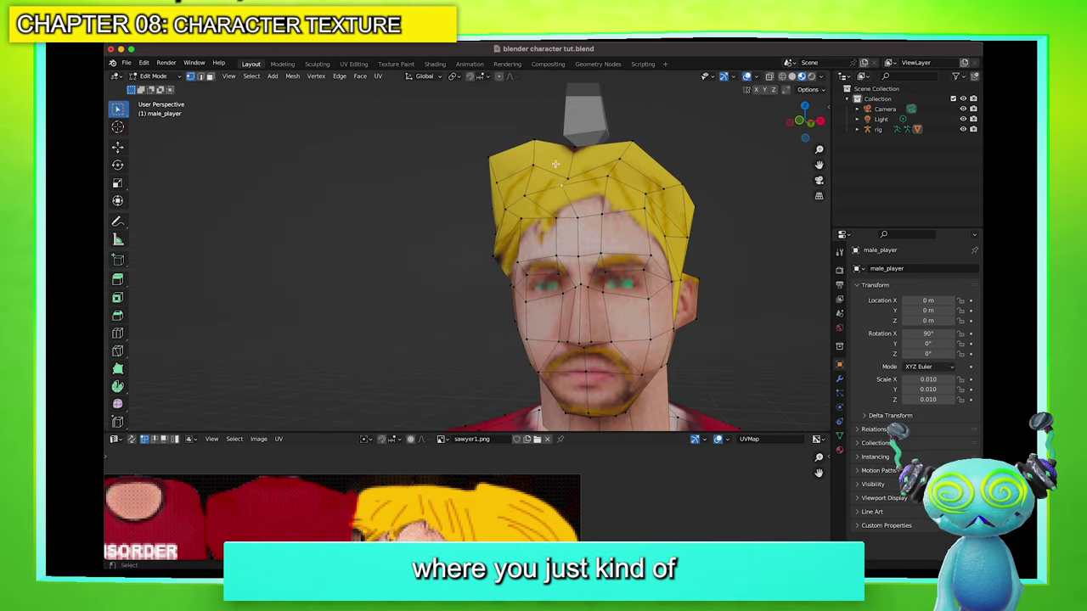
pyautogui.scroll(-3, 534, 233)
pyautogui.press('Tab')
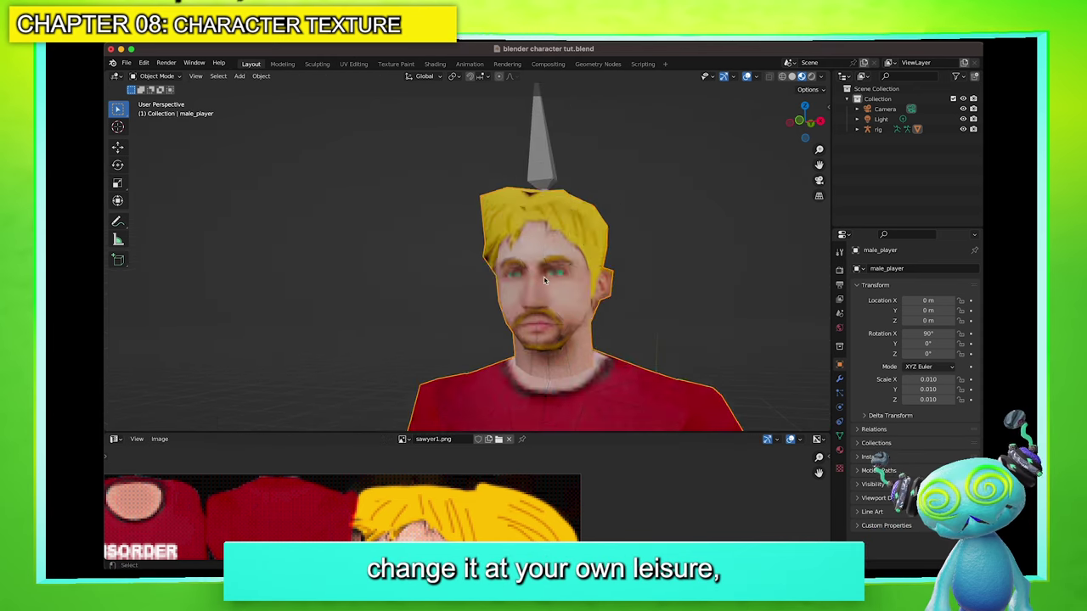
# Select the male character's rig in Object Mode and switch it to Pose Mode
pyautogui.scroll(-5, 544, 275)
pyautogui.scroll(3, 583, 267)
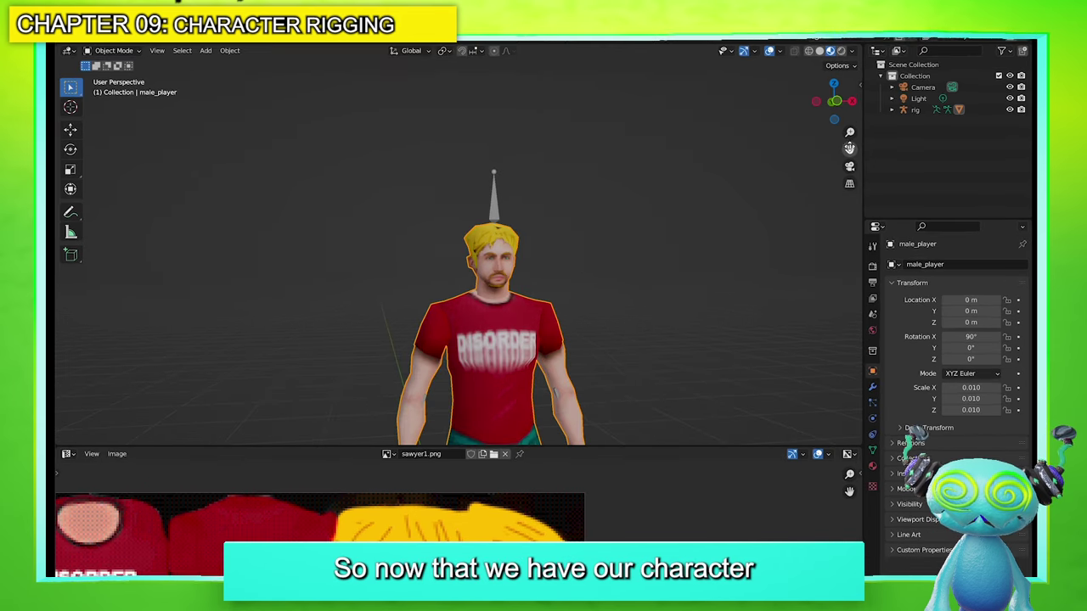
pyautogui.moveTo(849, 149); pyautogui.dragTo(822, 62)
pyautogui.moveTo(645, 332); pyautogui.dragTo(632, 339, button='middle')
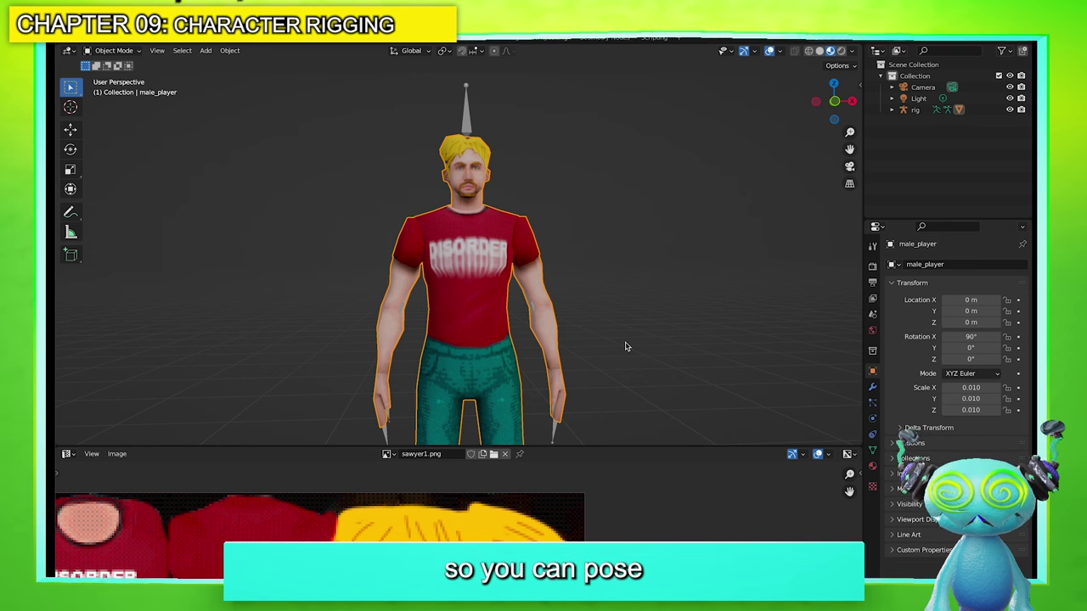
pyautogui.click(616, 326)
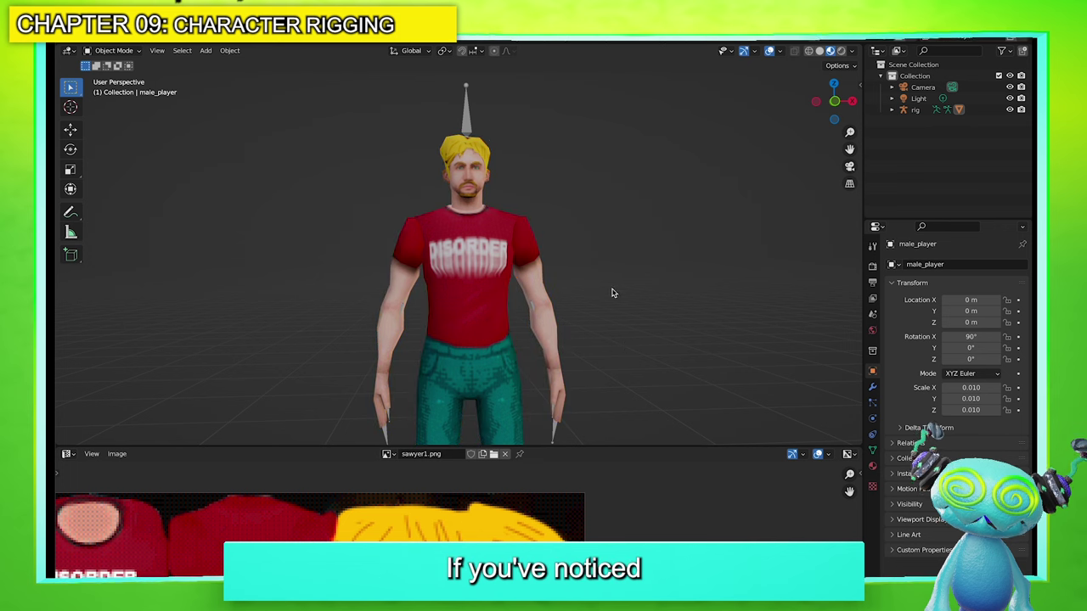
pyautogui.click(464, 115)
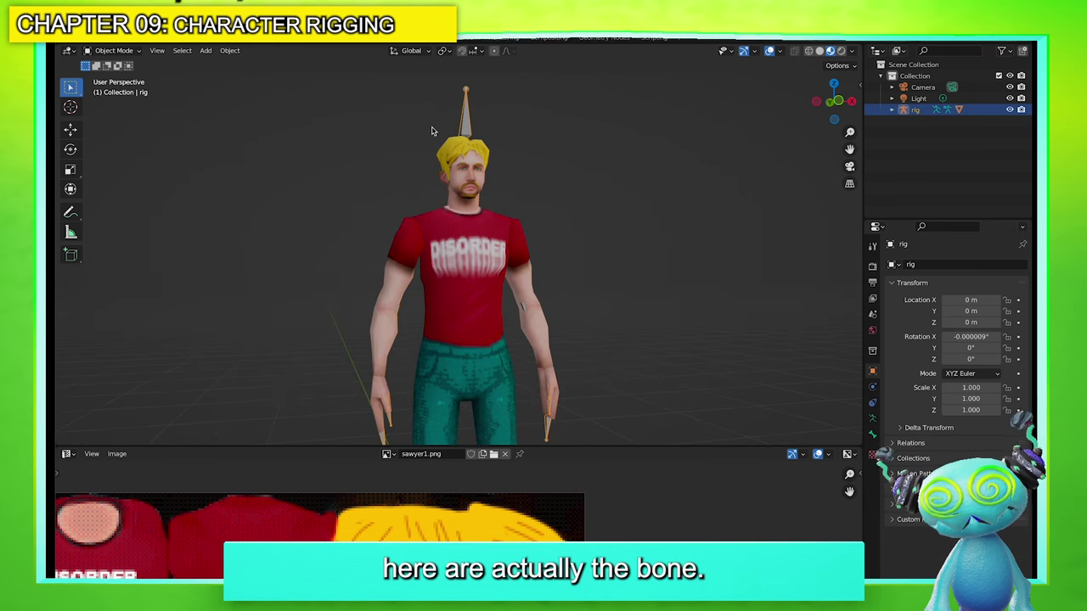
pyautogui.hotkey('ctrl', 'Tab')
pyautogui.press('Escape')
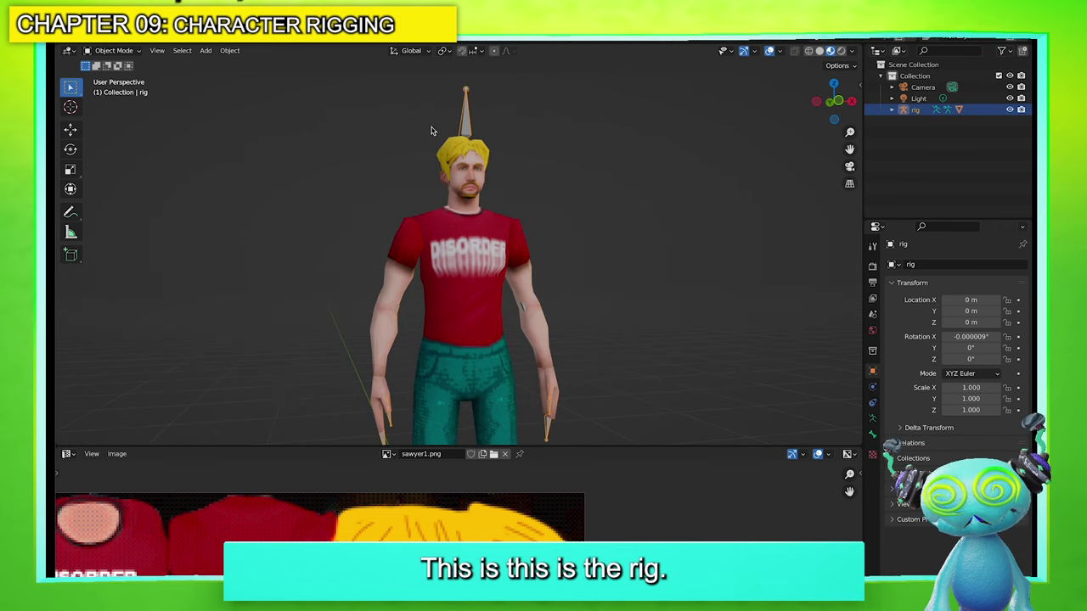
pyautogui.hotkey('ctrl', 'Tab')
pyautogui.hotkey('ctrl', 'Tab')
pyautogui.click(440, 189)
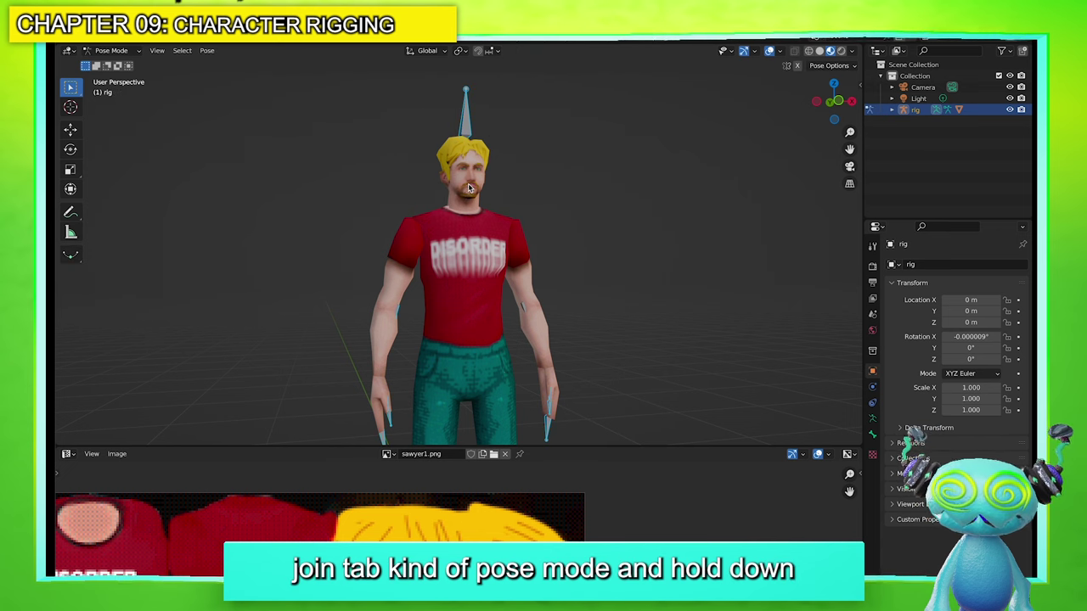
# Turn on Bone X-Ray so the rig's bones are drawn through the character mesh
pyautogui.press('z')
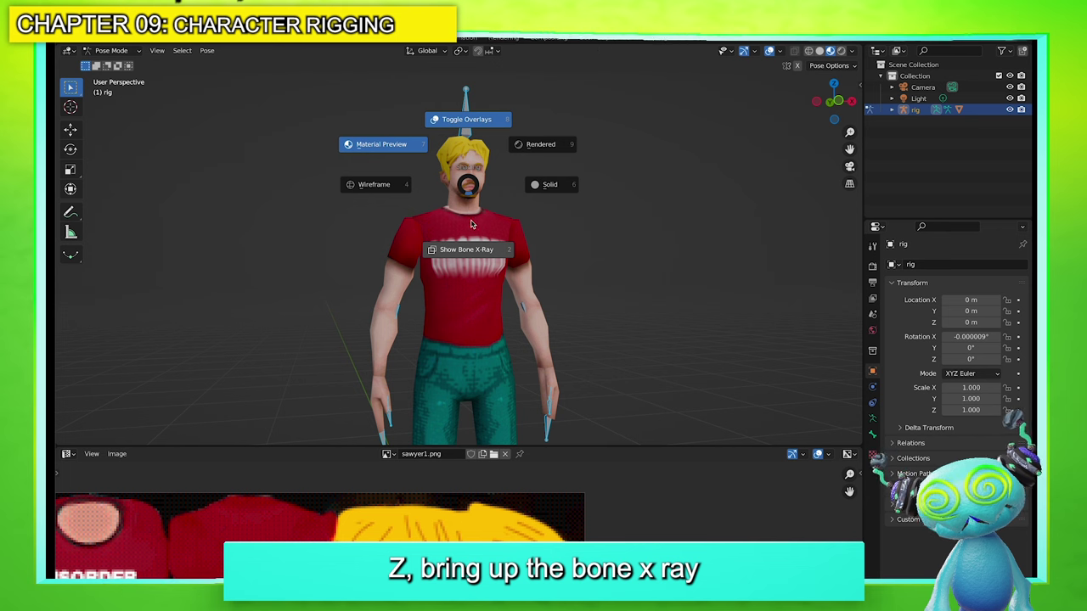
pyautogui.click(472, 224)
pyautogui.moveTo(562, 171); pyautogui.dragTo(480, 209, button='middle')
pyautogui.scroll(-4, 481, 209)
pyautogui.scroll(6, 486, 308)
pyautogui.moveTo(486, 308); pyautogui.dragTo(406, 243, button='middle')
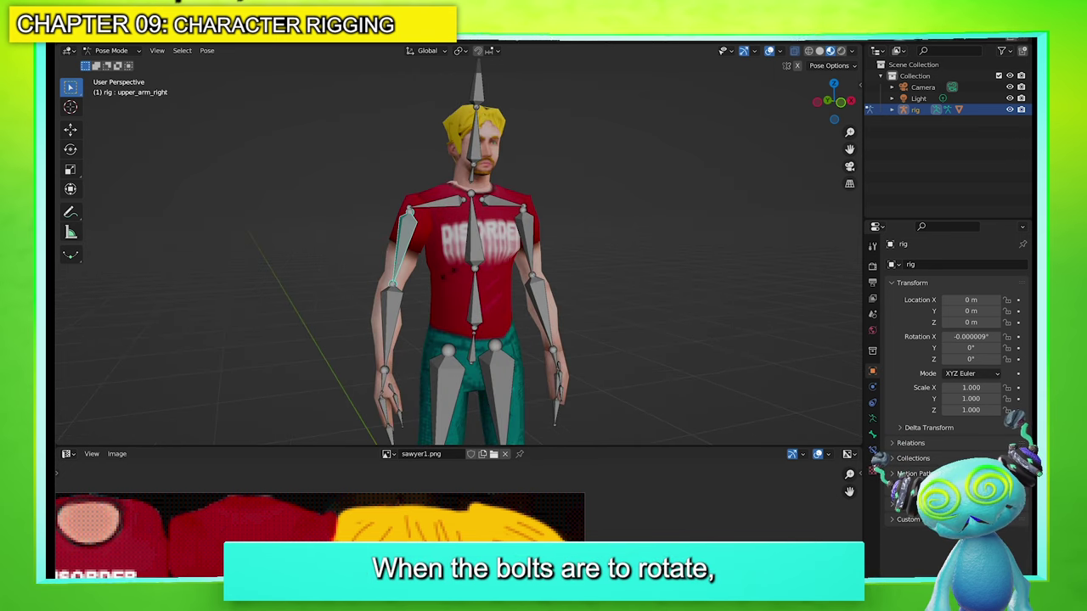
# Try rotating the right upper arm bone across the torso and undo the rotation
pyautogui.press('r')
pyautogui.click(529, 247)
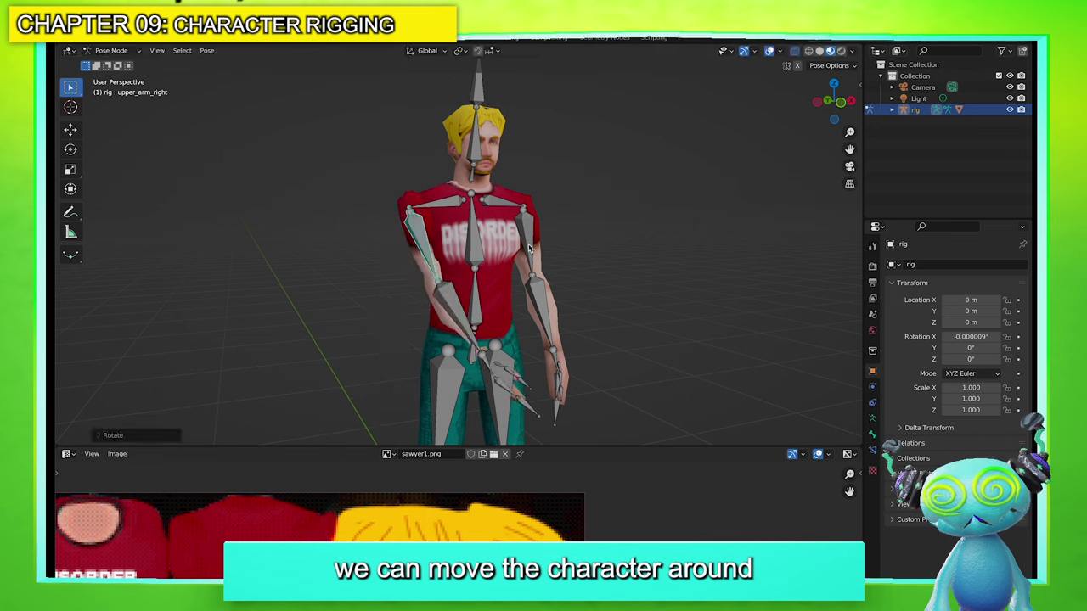
pyautogui.hotkey('ctrl', 'z')
# Rotate the left upper arm bone freely away from the body and swing the left forearm bone outward
pyautogui.click(528, 247)
pyautogui.press('r')
pyautogui.press('r')
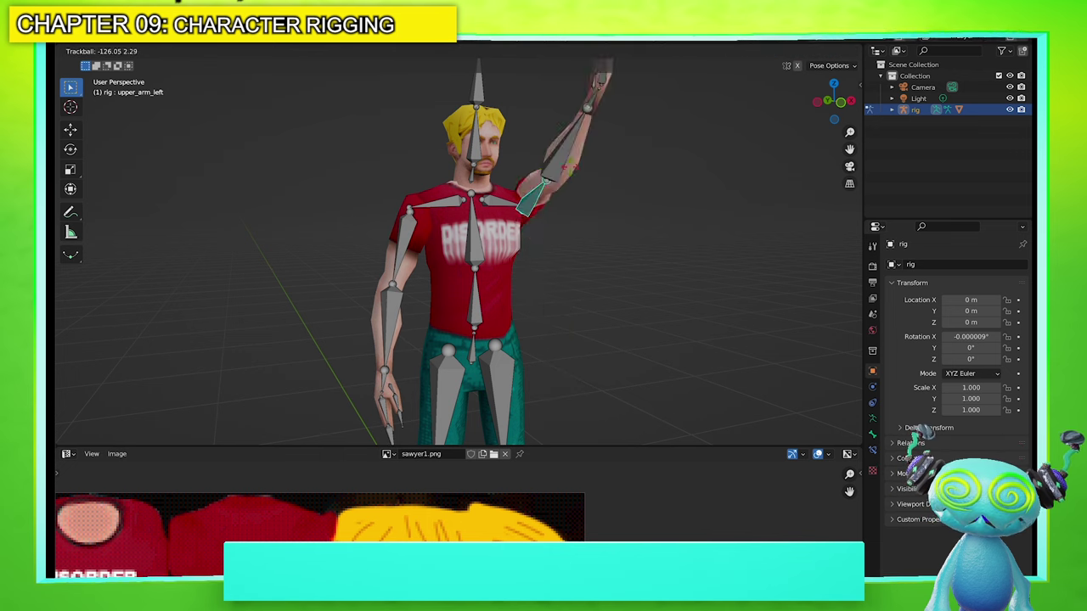
pyautogui.click(579, 207)
pyautogui.click(564, 284)
pyautogui.press('r')
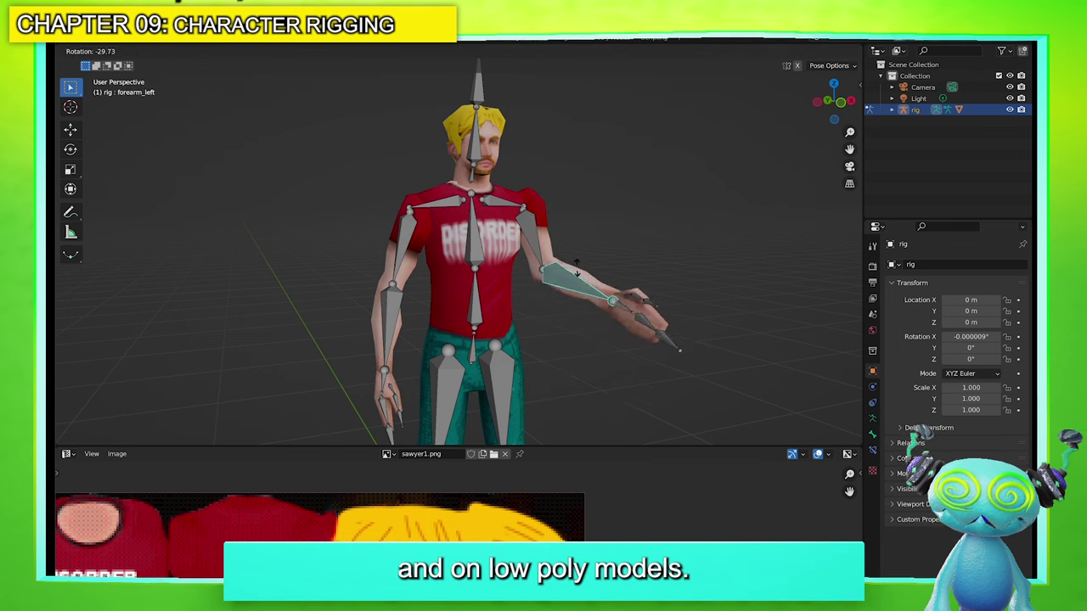
pyautogui.click(624, 270)
pyautogui.moveTo(624, 270); pyautogui.dragTo(410, 284, button='middle')
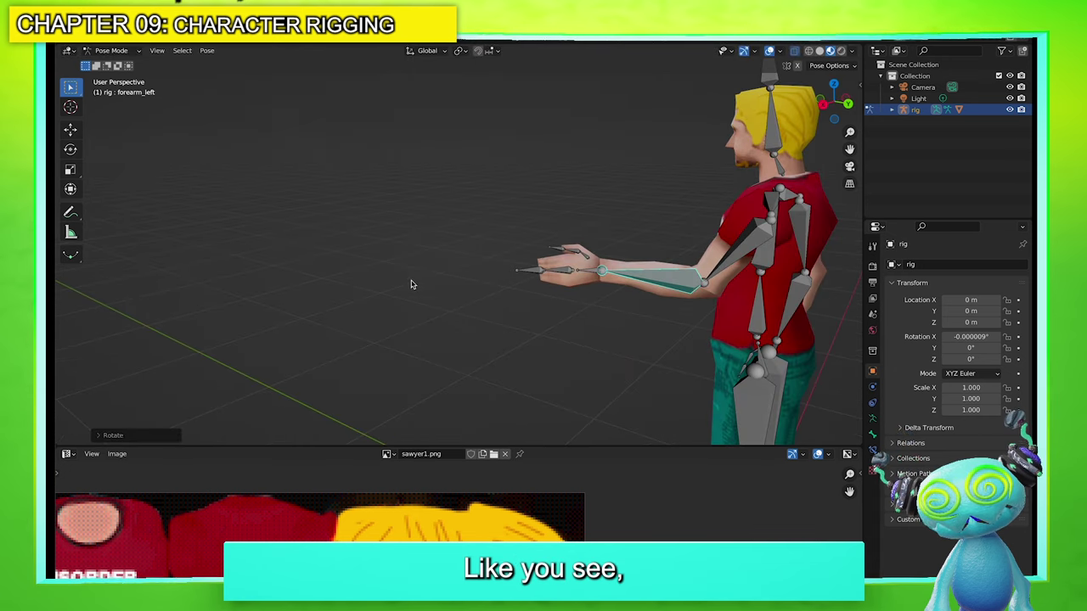
# Try rotating the end bone of the left thumb and undo the rotation
pyautogui.click(569, 243)
pyautogui.press('r')
pyautogui.click(575, 243)
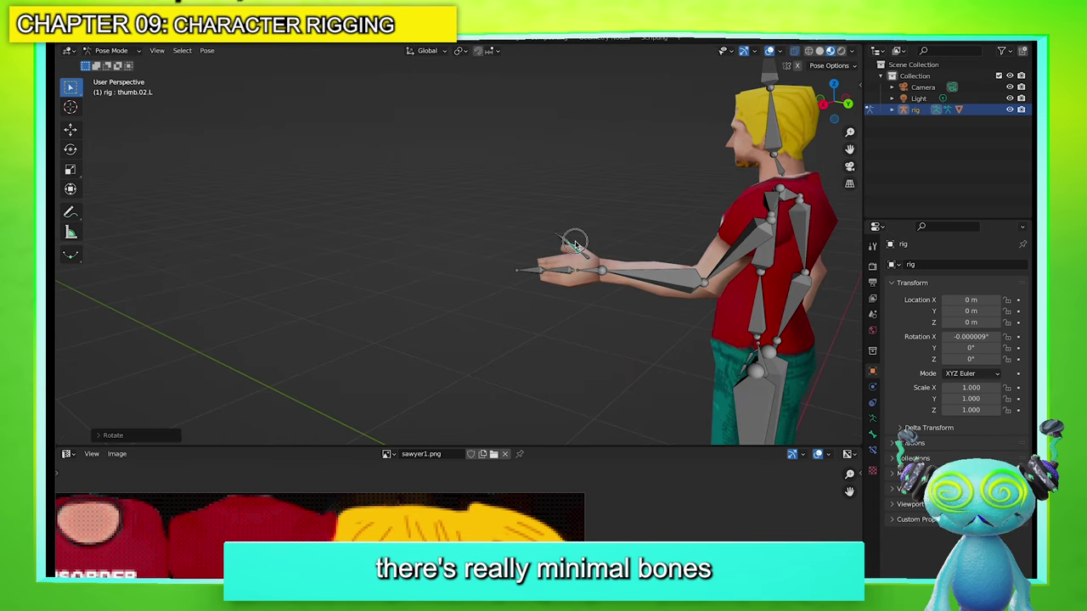
pyautogui.hotkey('ctrl', 'z')
# Bend the left forearm bone upward at the elbow to raise the hand
pyautogui.click(638, 270)
pyautogui.press('r')
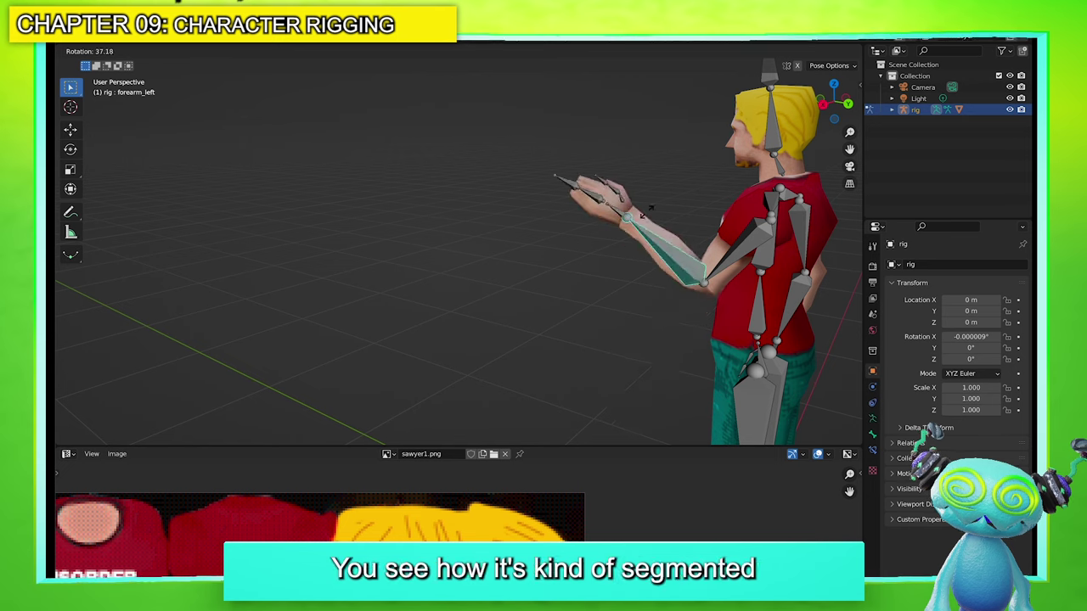
pyautogui.click(652, 208)
pyautogui.moveTo(652, 208); pyautogui.dragTo(760, 242, button='middle')
pyautogui.moveTo(497, 240); pyautogui.dragTo(598, 222, button='middle')
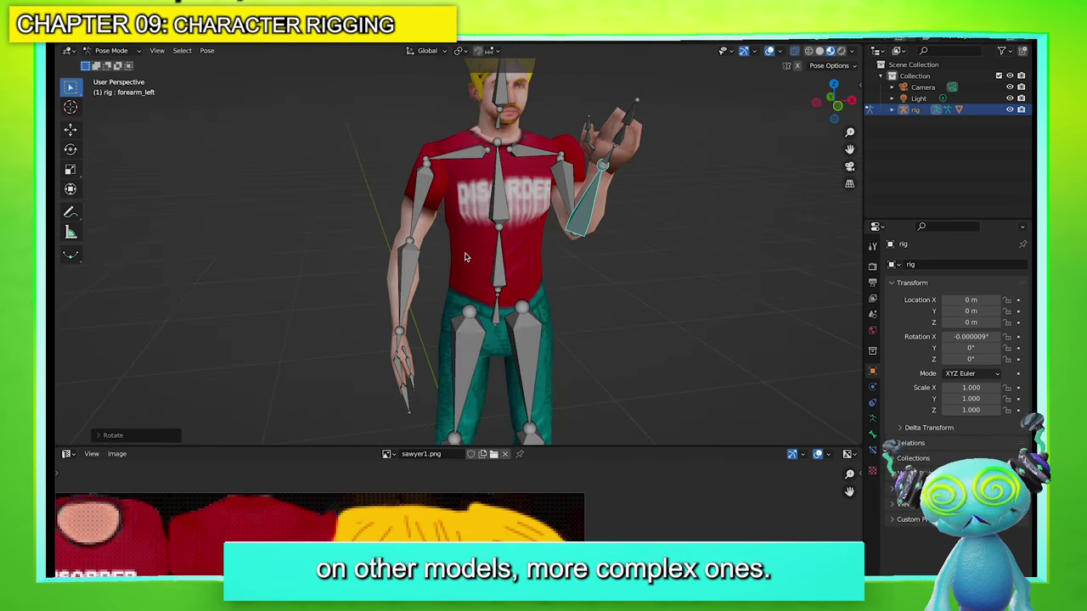
# Try rotating the right forearm bone towards the body and undo the rotation
pyautogui.click(414, 275)
pyautogui.press('r')
pyautogui.click(416, 272)
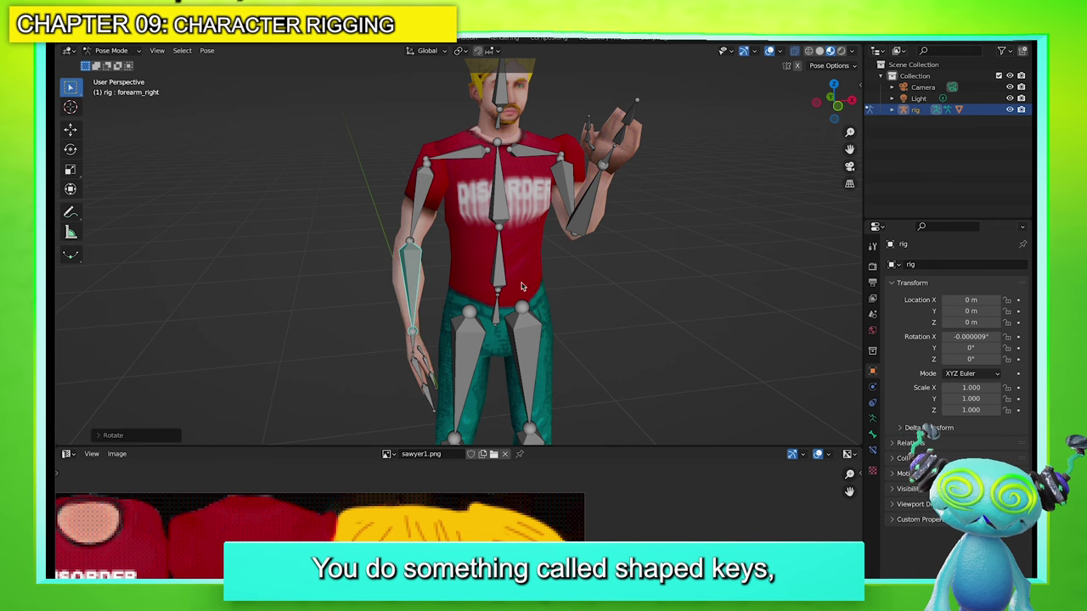
pyautogui.hotkey('ctrl', 'z')
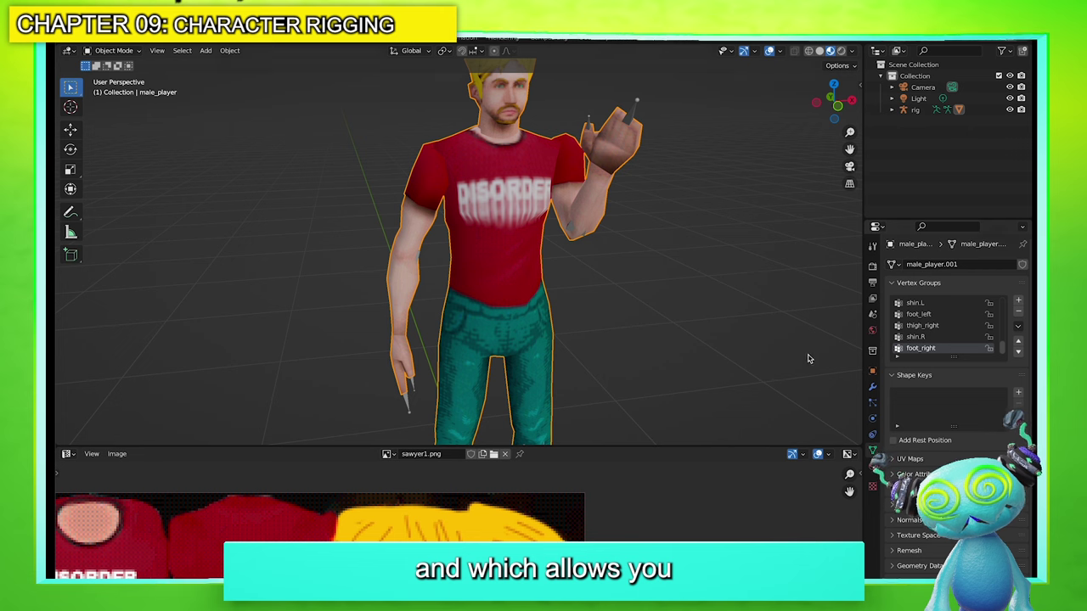
# Open the male_player mesh in Edit Mode and return it to Object Mode
pyautogui.moveTo(456, 258); pyautogui.dragTo(483, 256, button='middle')
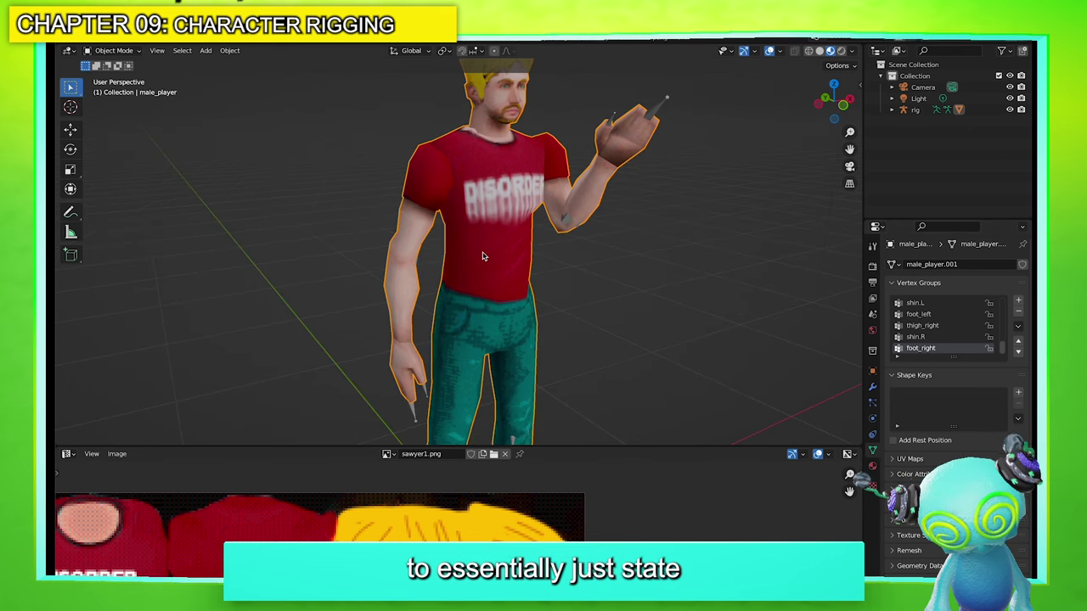
pyautogui.scroll(1, 483, 256)
pyautogui.hotkey('ctrl', 'Tab')
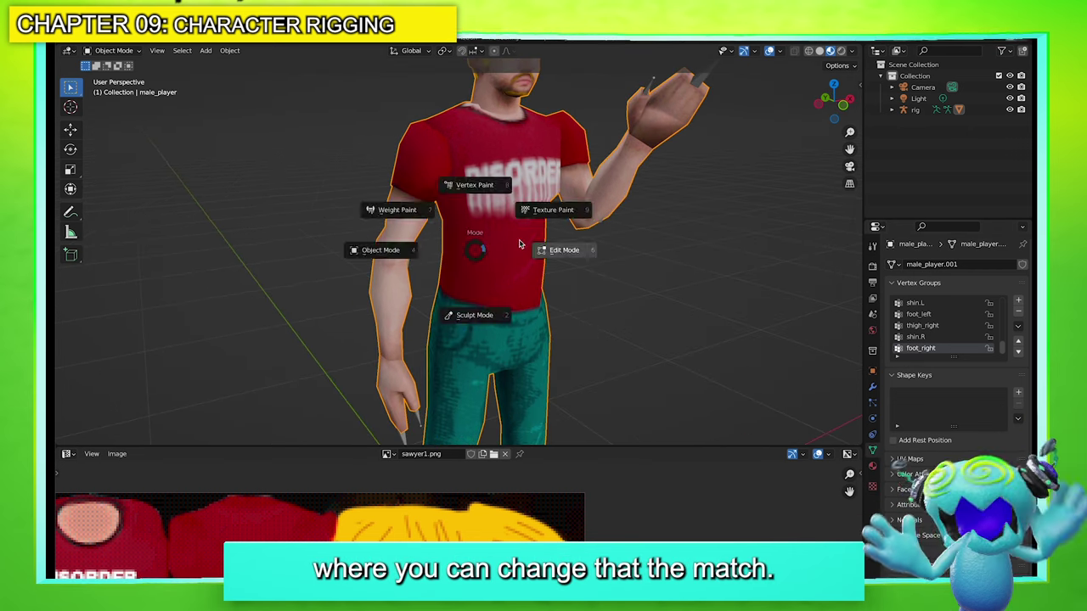
pyautogui.click(522, 241)
pyautogui.scroll(1, 451, 206)
pyautogui.hotkey('ctrl', 'Tab')
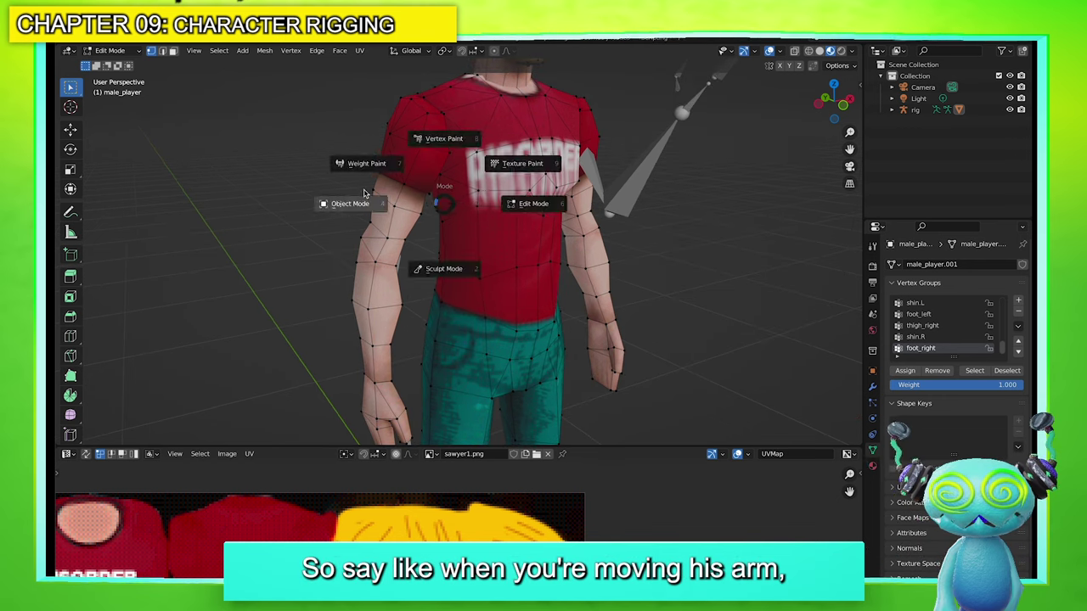
pyautogui.click(373, 204)
# Put the rig back into Pose Mode and turn off Bone X-Ray to examine the bent left elbow from the side
pyautogui.click(606, 198)
pyautogui.hotkey('ctrl', 'Tab')
pyautogui.click(622, 269)
pyautogui.moveTo(640, 270); pyautogui.dragTo(798, 164, button='middle')
pyautogui.moveTo(849, 150); pyautogui.dragTo(627, 149)
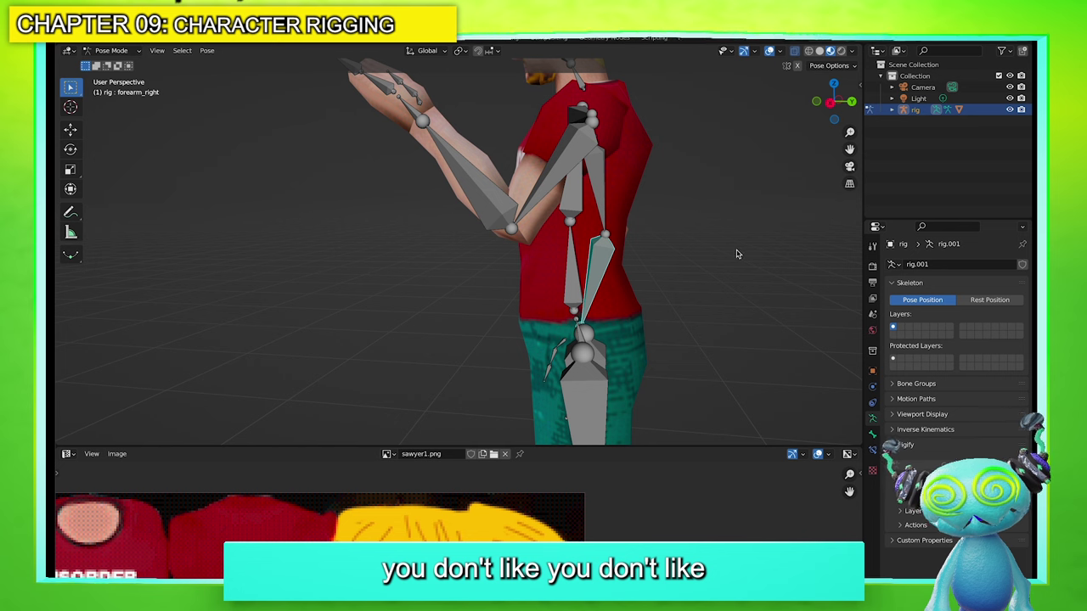
pyautogui.press('z')
pyautogui.click(725, 279)
pyautogui.moveTo(514, 180); pyautogui.dragTo(581, 209, button='middle')
pyautogui.scroll(2, 552, 185)
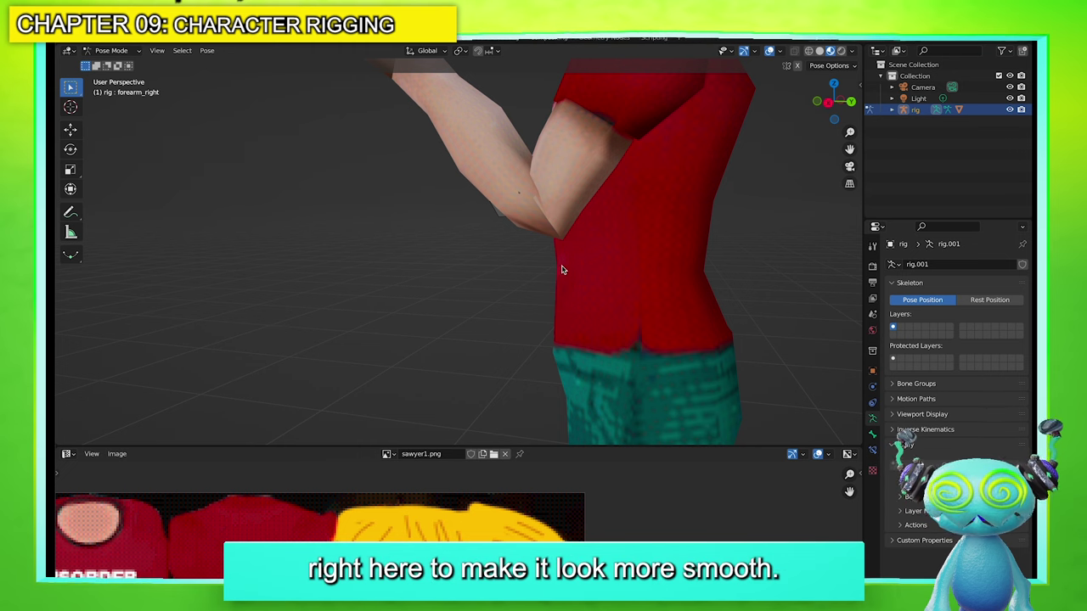
pyautogui.scroll(-6, 561, 270)
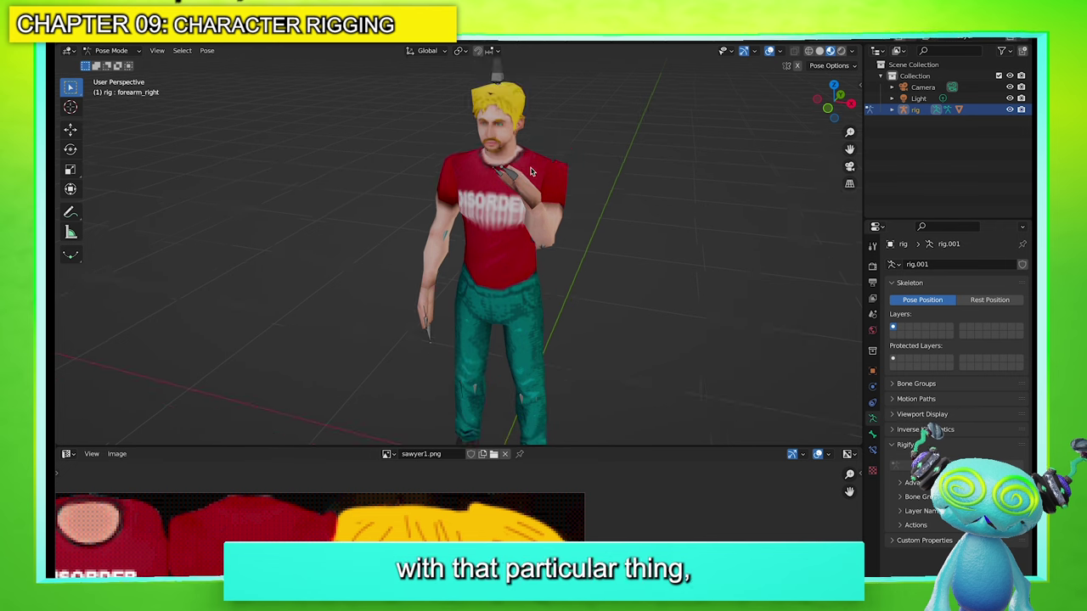
# Turn Bone X-Ray back on for the rig in Pose Mode
pyautogui.click(511, 176)
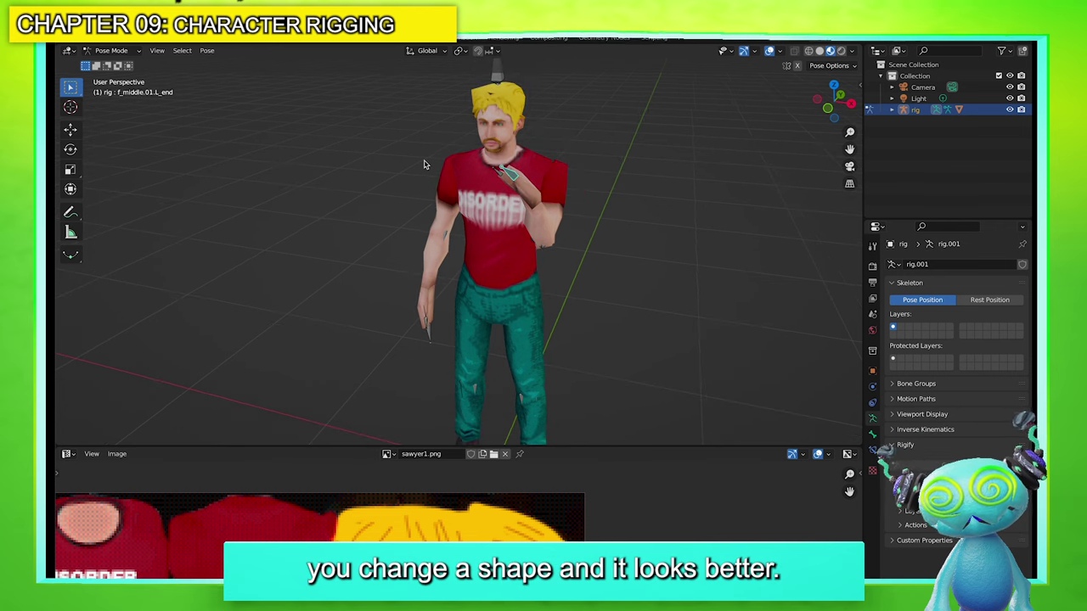
pyautogui.press('z')
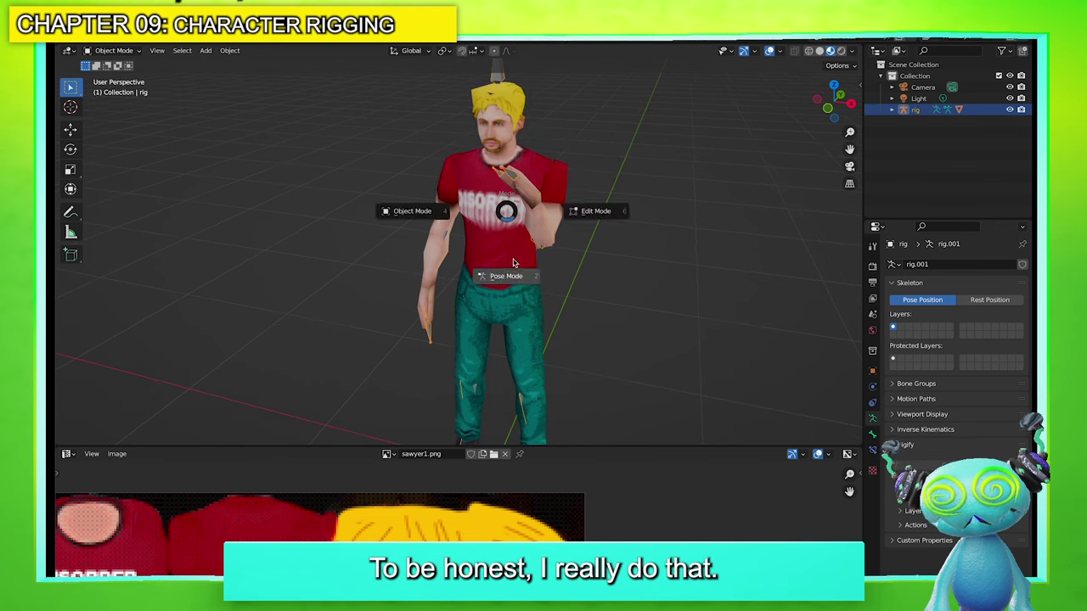
pyautogui.press('z')
pyautogui.press('2')
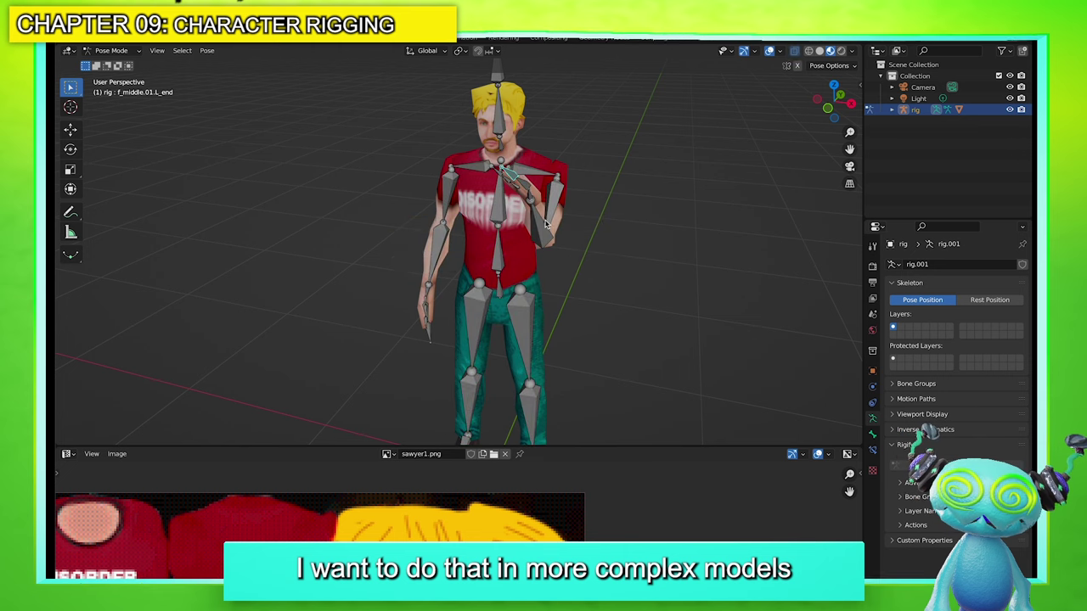
pyautogui.moveTo(546, 223); pyautogui.dragTo(492, 230, button='middle')
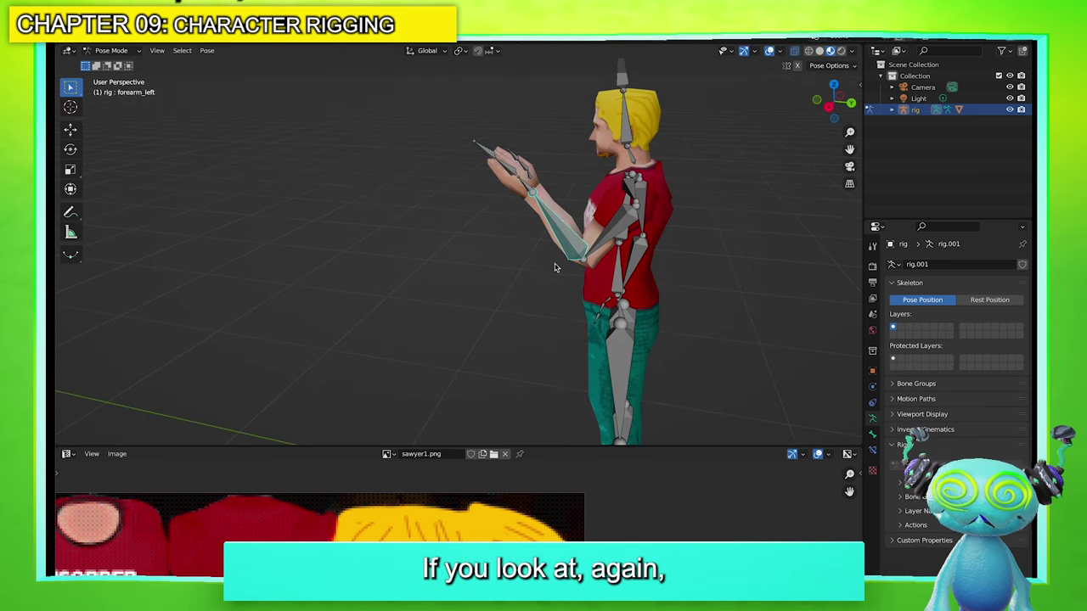
# Clear the left forearm bone's rotation and rotate the left upper arm bone back towards the body
pyautogui.hotkey('alt', 'r')
pyautogui.click(598, 244)
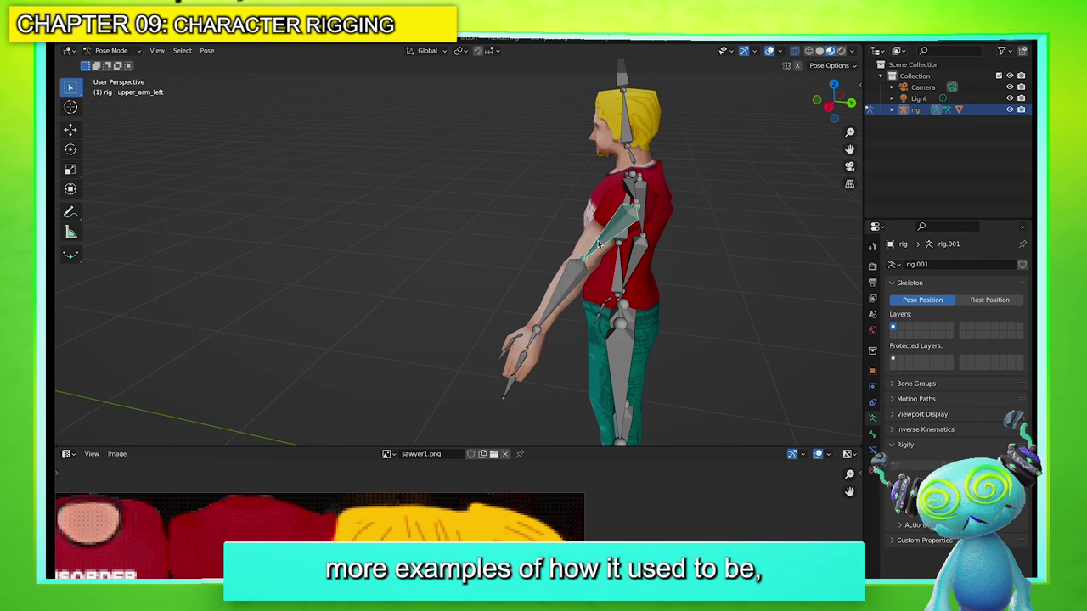
pyautogui.press('r')
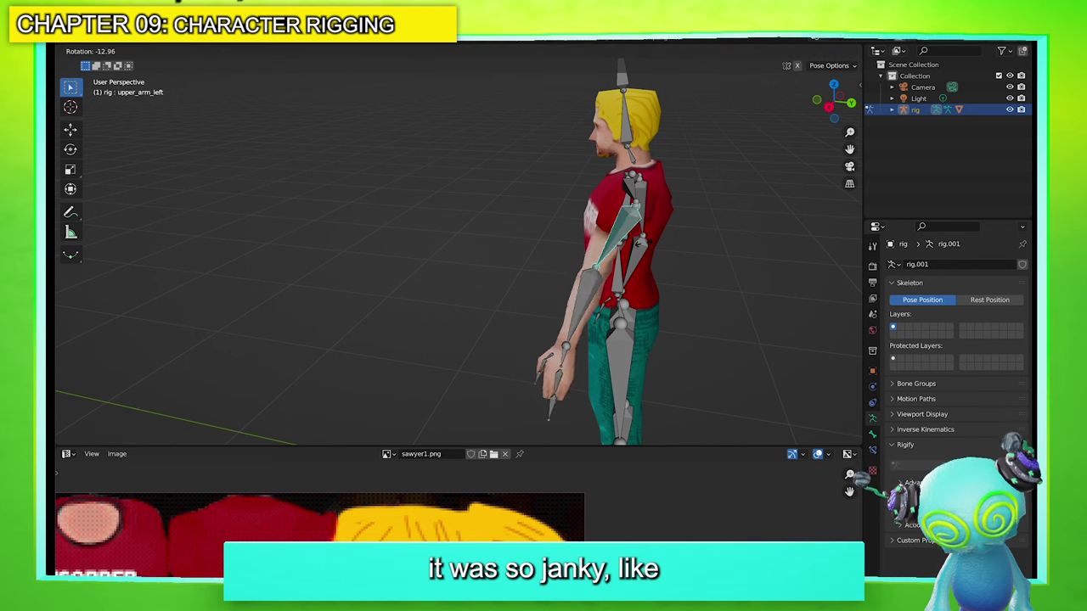
pyautogui.click(656, 246)
# Rotate the left forearm bone from the side, including a turn about the Z axis
pyautogui.click(652, 301)
pyautogui.press('r')
pyautogui.click(646, 307)
pyautogui.moveTo(607, 301); pyautogui.dragTo(747, 286, button='middle')
pyautogui.press('r')
pyautogui.press('z')
pyautogui.click(561, 311)
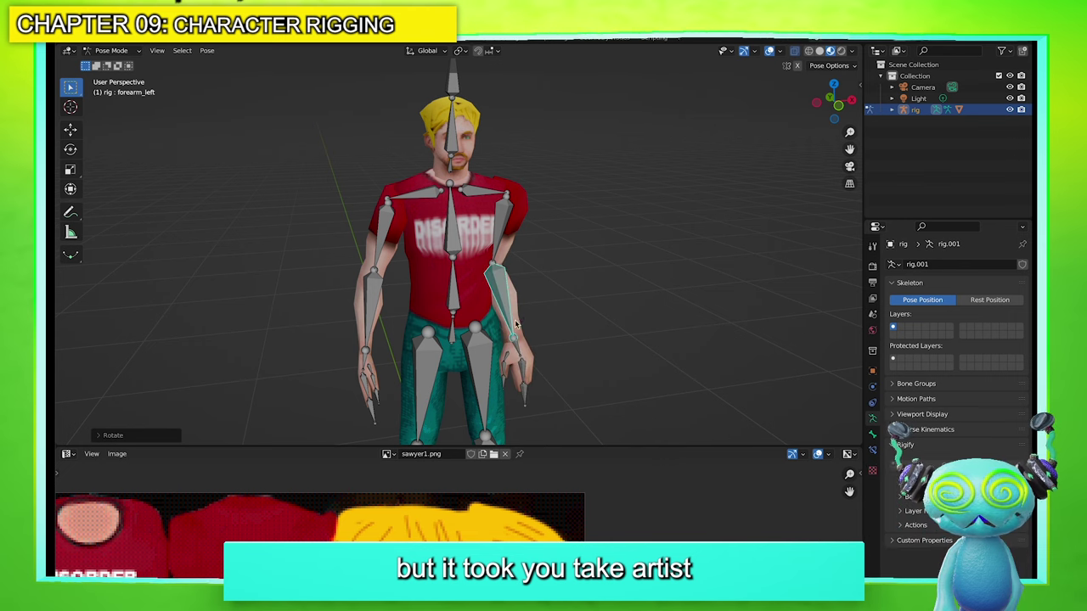
# Rotate the left upper arm bone so the whole arm swings out from the body
pyautogui.click(506, 228)
pyautogui.press('r')
pyautogui.click(637, 275)
pyautogui.moveTo(638, 276); pyautogui.dragTo(648, 246, button='middle')
# Try tilting the head bone and undo the rotation
pyautogui.click(455, 151)
pyautogui.press('r')
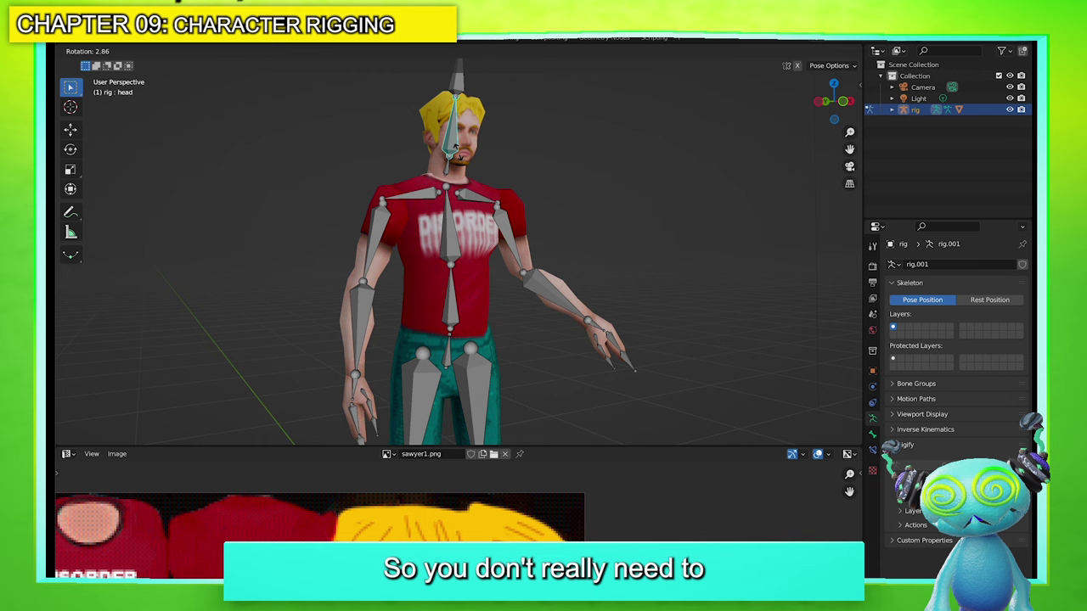
pyautogui.click(444, 171)
pyautogui.hotkey('ctrl', 'z')
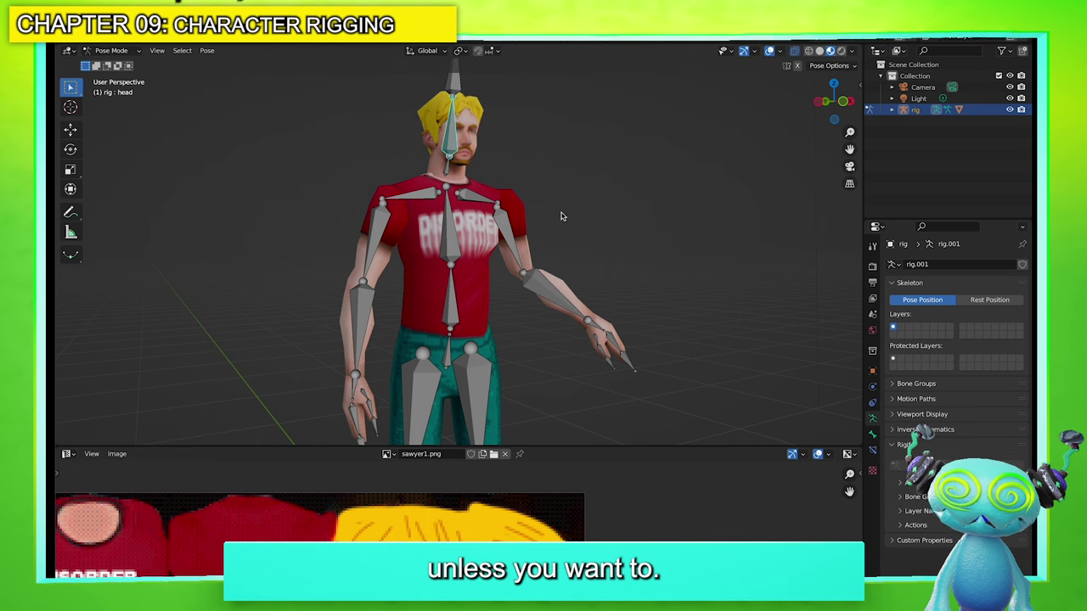
# Select every bone in the rig, try rotating them all together and undo the rotation
pyautogui.scroll(-2, 546, 219)
pyautogui.press('a')
pyautogui.moveTo(545, 218); pyautogui.dragTo(472, 219, button='middle')
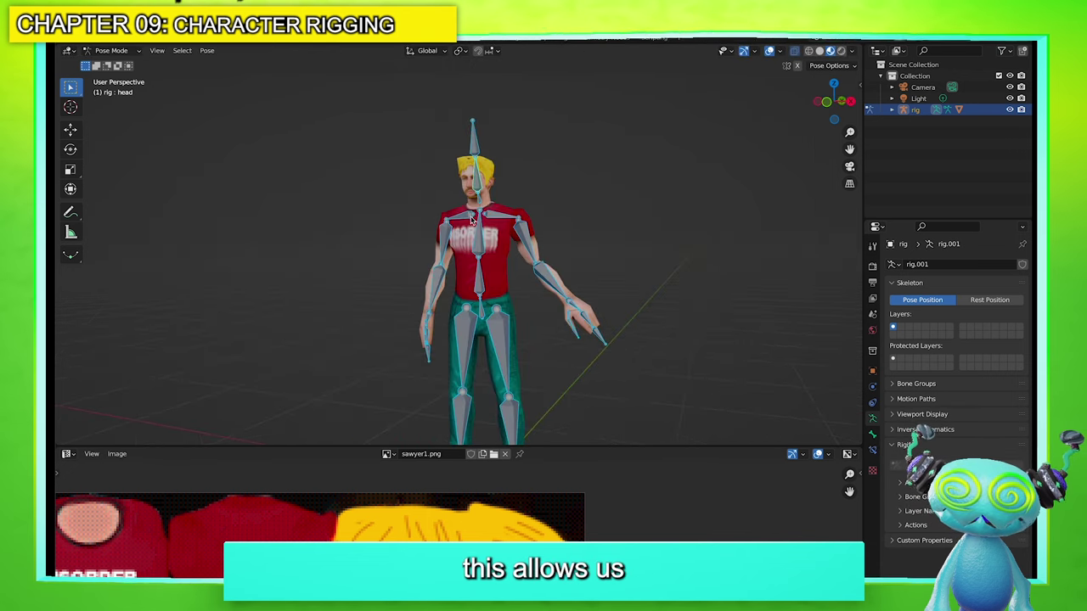
pyautogui.scroll(2, 472, 219)
pyautogui.hotkey('alt', 'a')
pyautogui.click(516, 208)
pyautogui.press('a')
pyautogui.press('r')
pyautogui.click(574, 203)
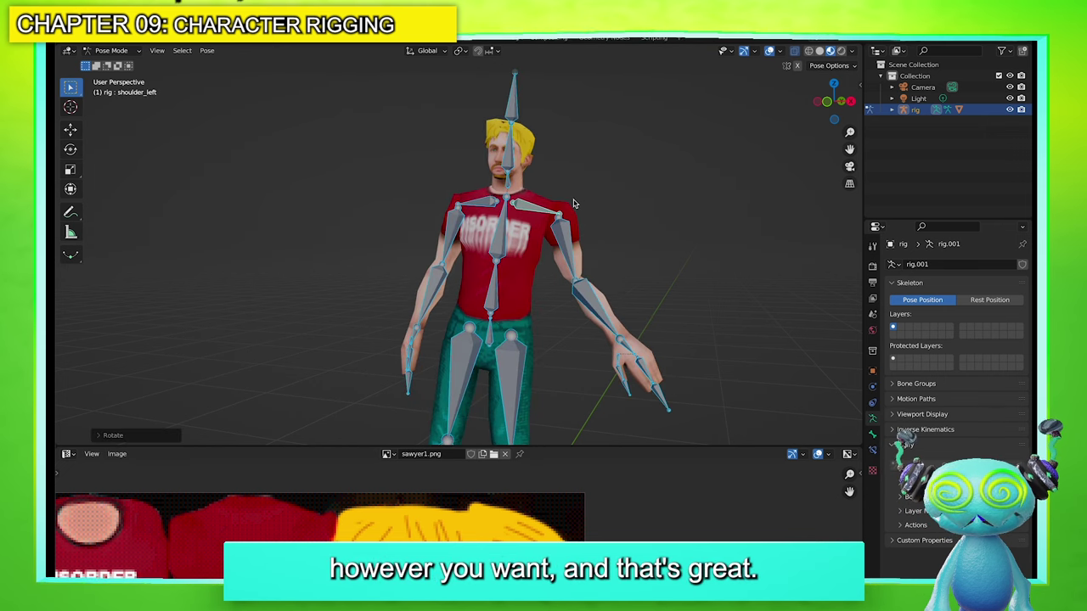
pyautogui.hotkey('ctrl', 'z')
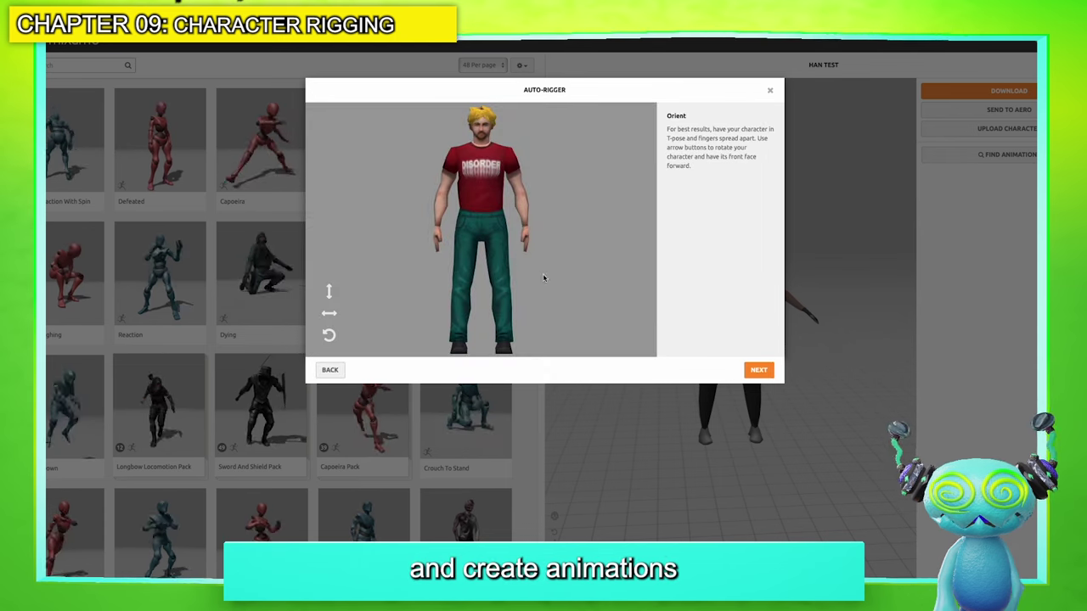
# Rotate the character about the Y axis through a full turn so it faces forward, and accept the orientation
pyautogui.click(329, 314)
pyautogui.click(328, 313)
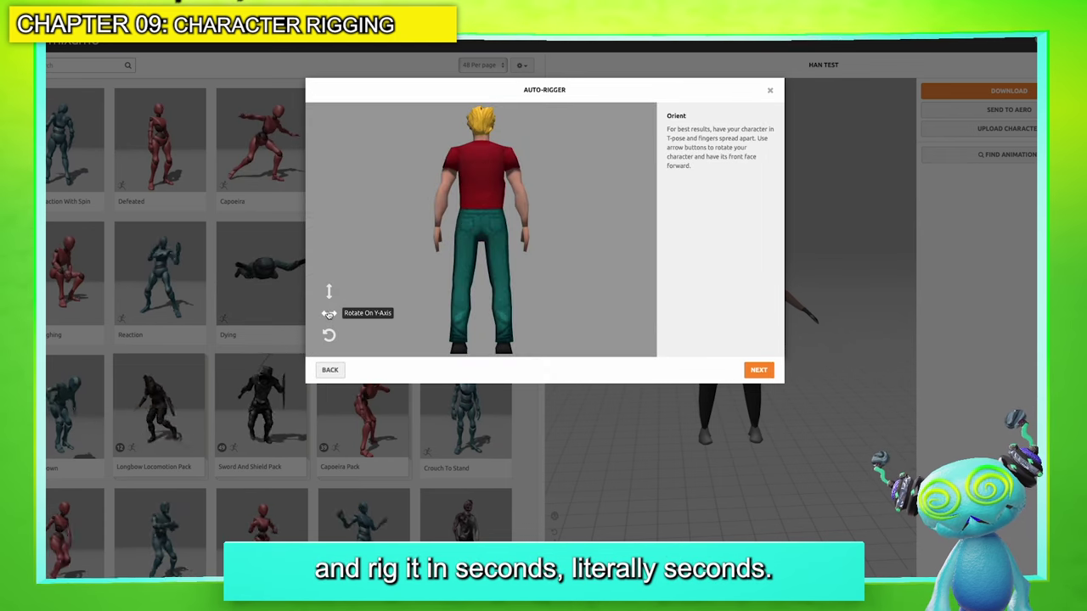
pyautogui.click(328, 314)
pyautogui.click(329, 313)
pyautogui.click(747, 371)
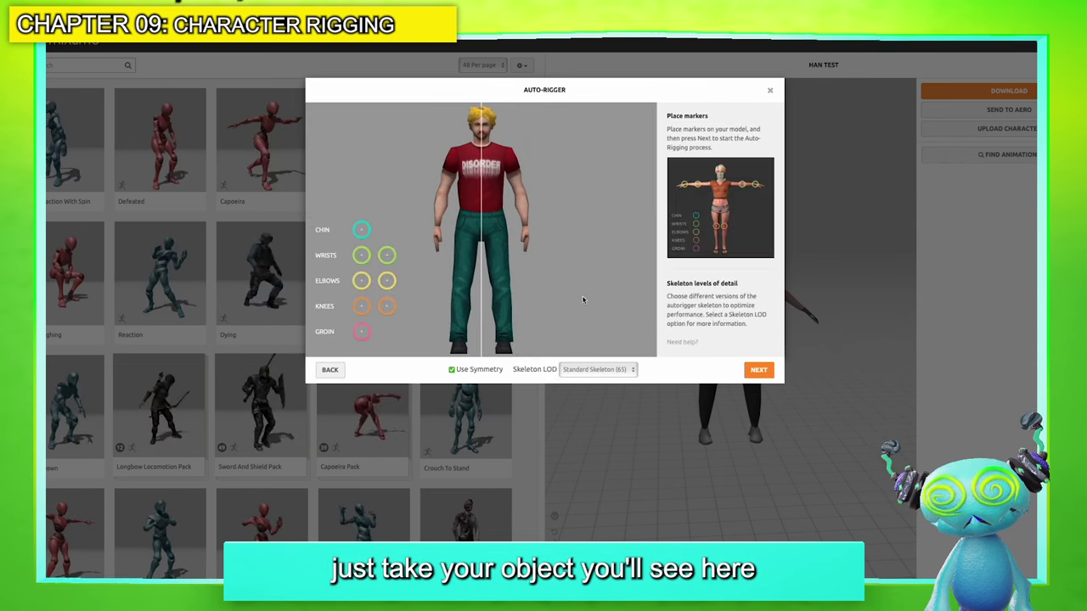
# Place the chin, wrist, elbow, knee and groin markers on the character, run the auto-rigging and accept the result as the new character
pyautogui.moveTo(361, 230)
pyautogui.mouseDown()
pyautogui.moveTo(475, 161)
pyautogui.moveTo(480, 140)
pyautogui.mouseUp()
pyautogui.moveTo(361, 255); pyautogui.dragTo(437, 224)
pyautogui.moveTo(361, 280); pyautogui.dragTo(442, 195)
pyautogui.moveTo(361, 305); pyautogui.dragTo(462, 282)
pyautogui.moveTo(361, 331); pyautogui.dragTo(482, 228)
pyautogui.click(758, 371)
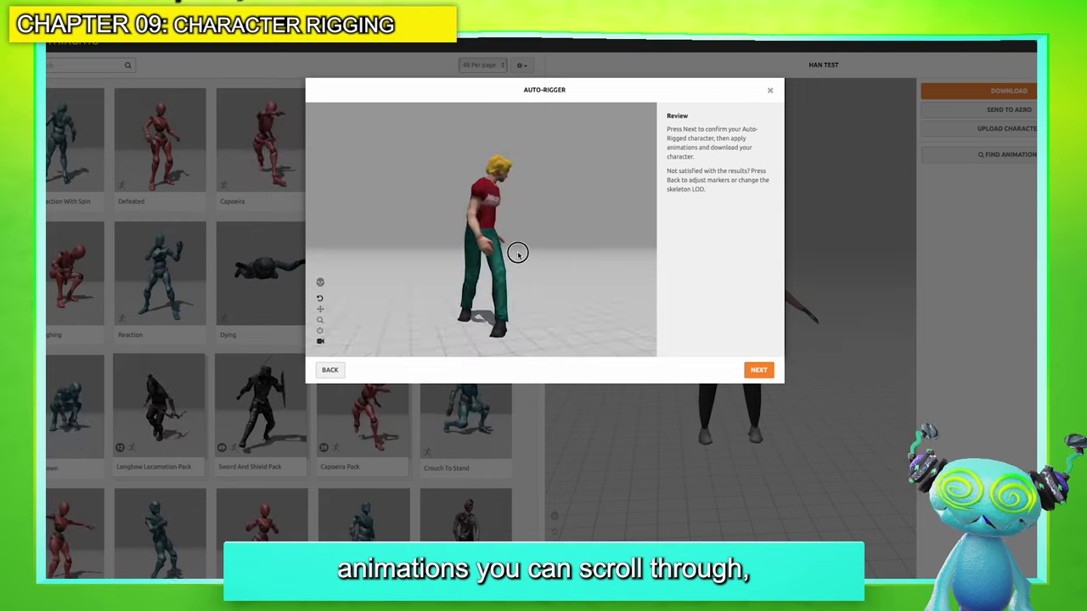
pyautogui.click(758, 370)
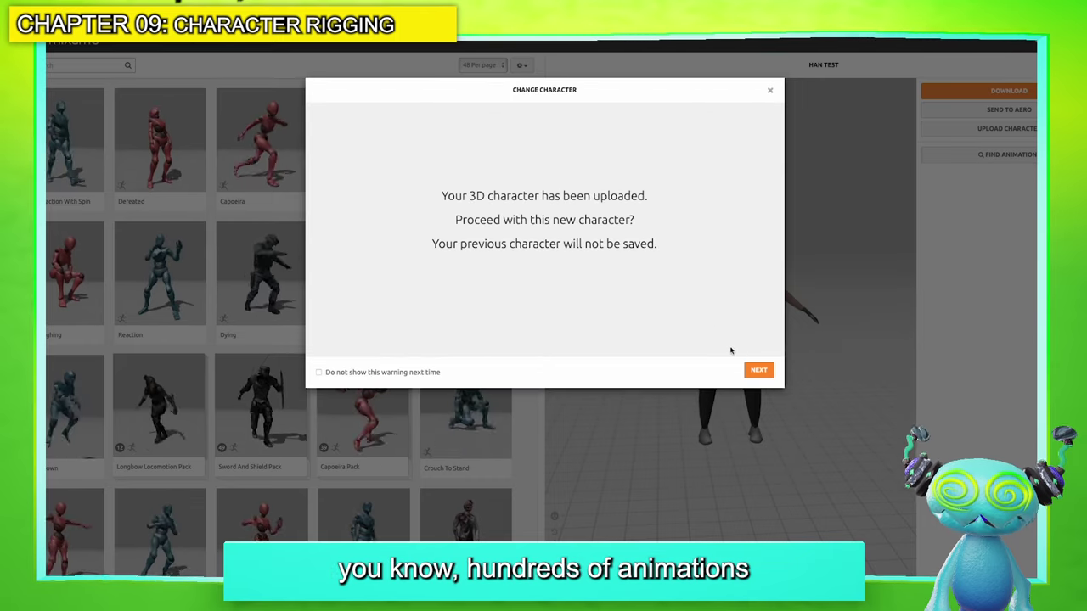
pyautogui.click(758, 368)
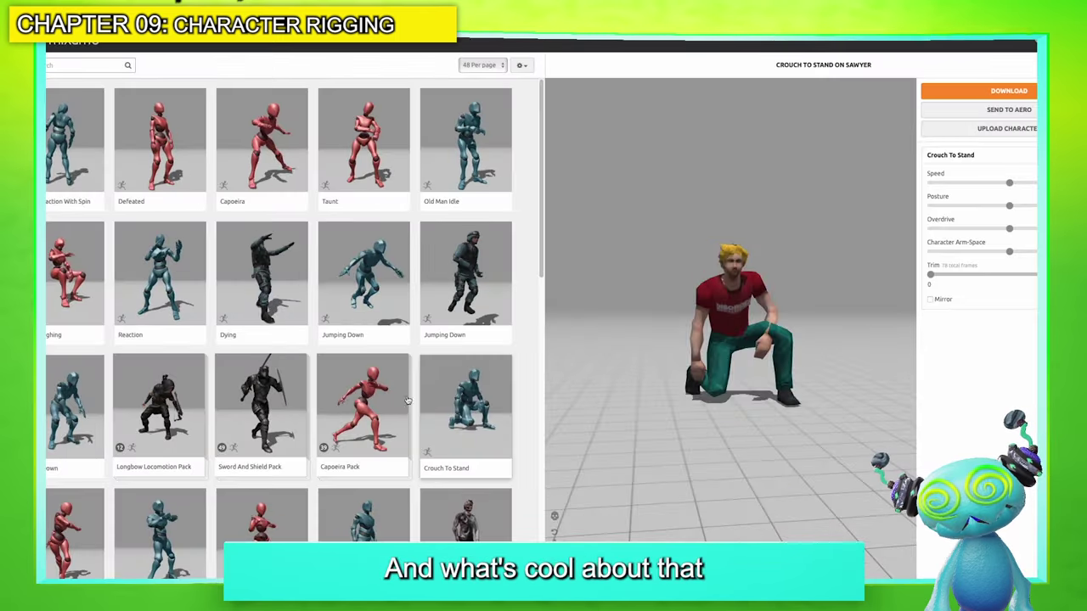
# Browse the animation library, apply Thriller Part 3 to the character and view it from another angle
pyautogui.scroll(-2, 420, 422)
pyautogui.scroll(-5, 419, 422)
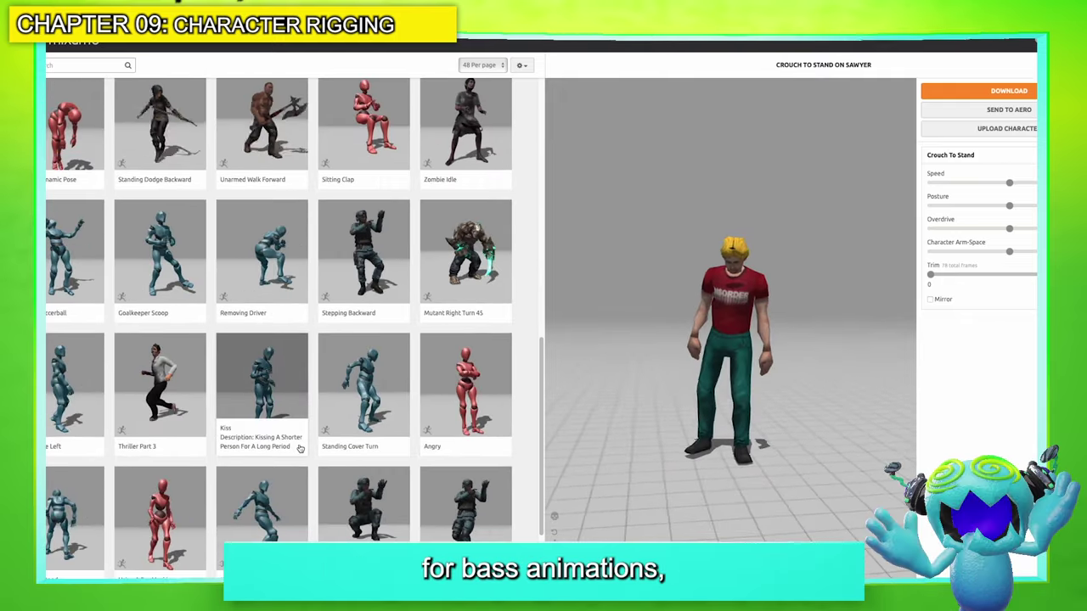
pyautogui.scroll(-1, 221, 483)
pyautogui.scroll(-1, 222, 483)
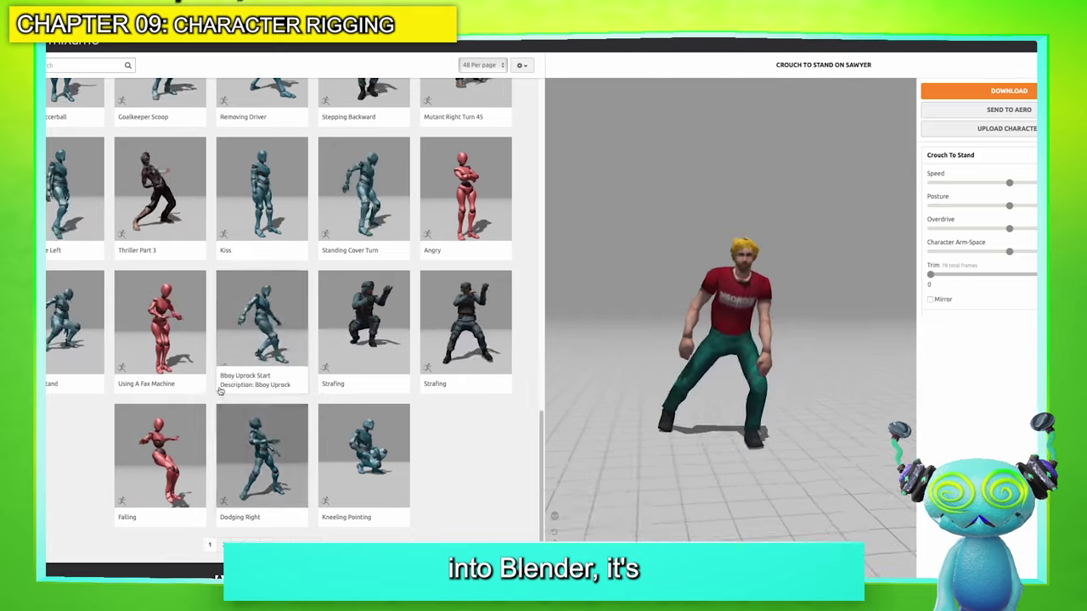
pyautogui.click(194, 228)
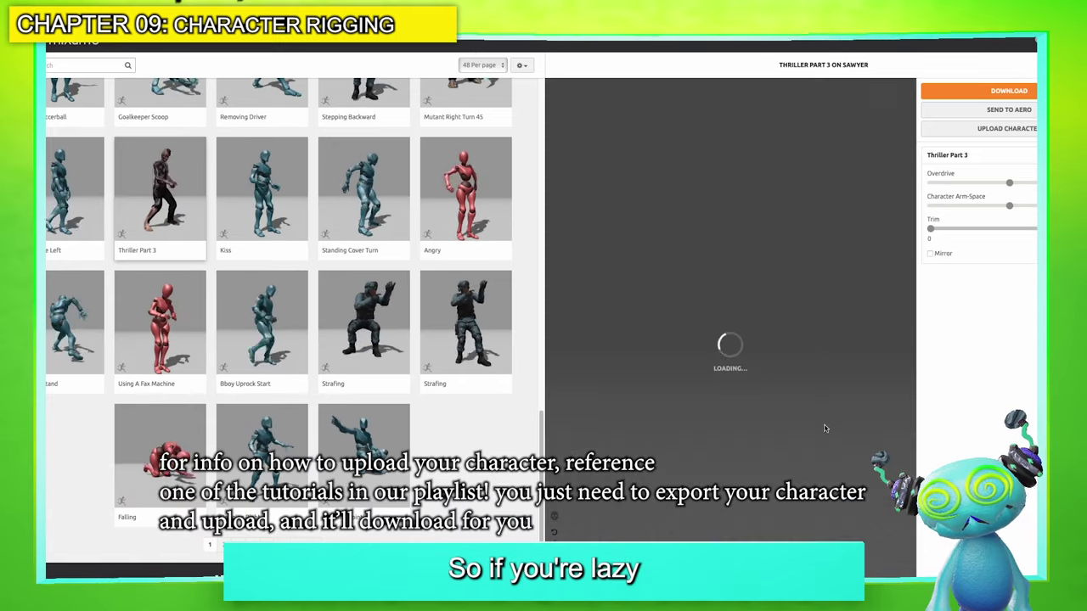
pyautogui.moveTo(778, 398); pyautogui.dragTo(860, 390)
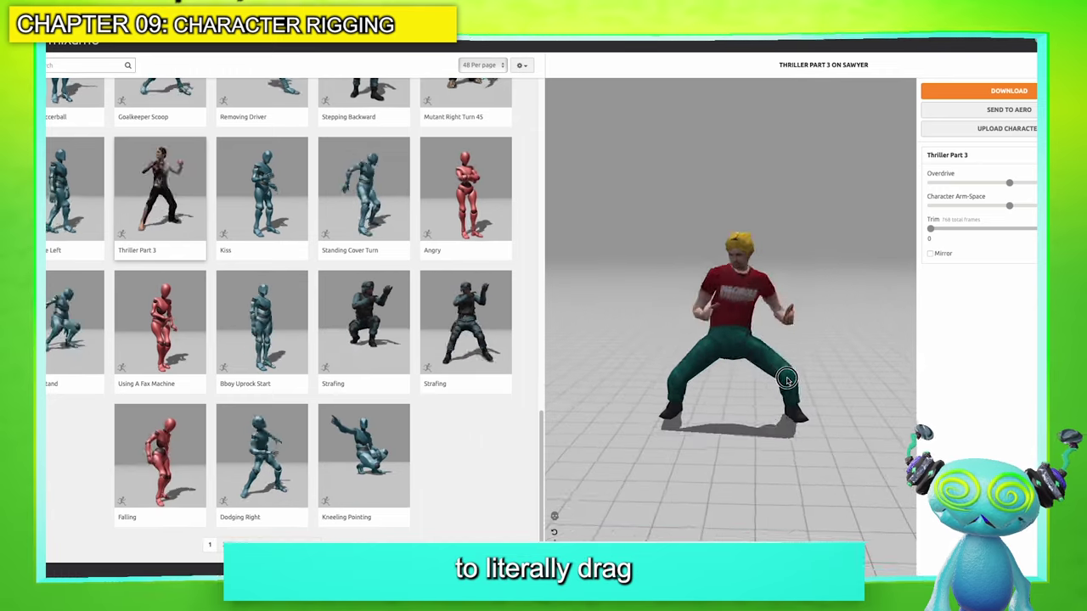
# Apply the Strafing animation to the character, and switch it to Catwalk Walk Turn 180 Tight
pyautogui.click(466, 322)
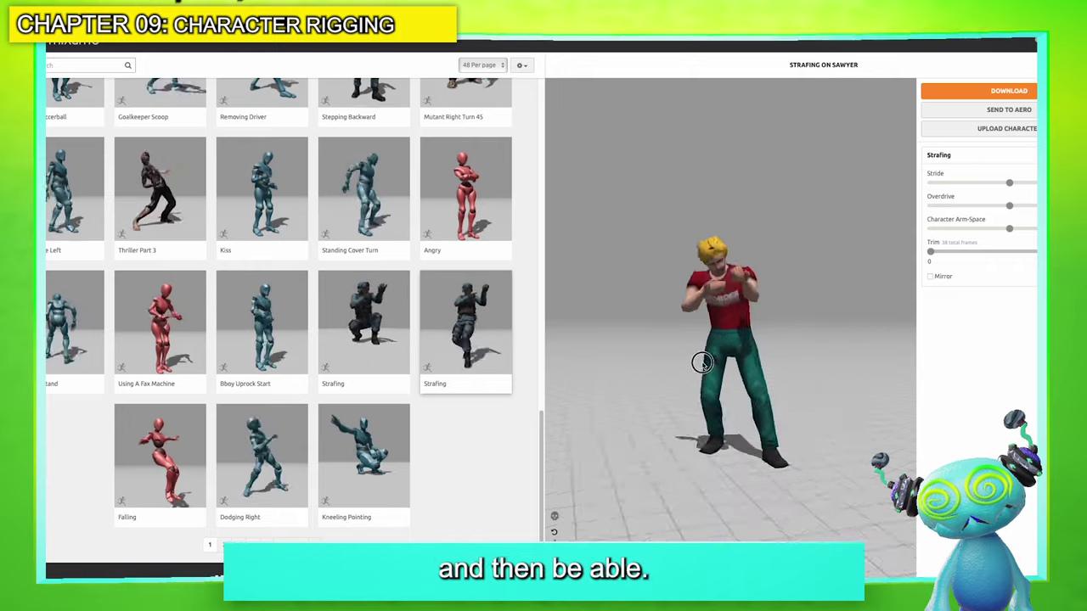
pyautogui.scroll(10, 435, 334)
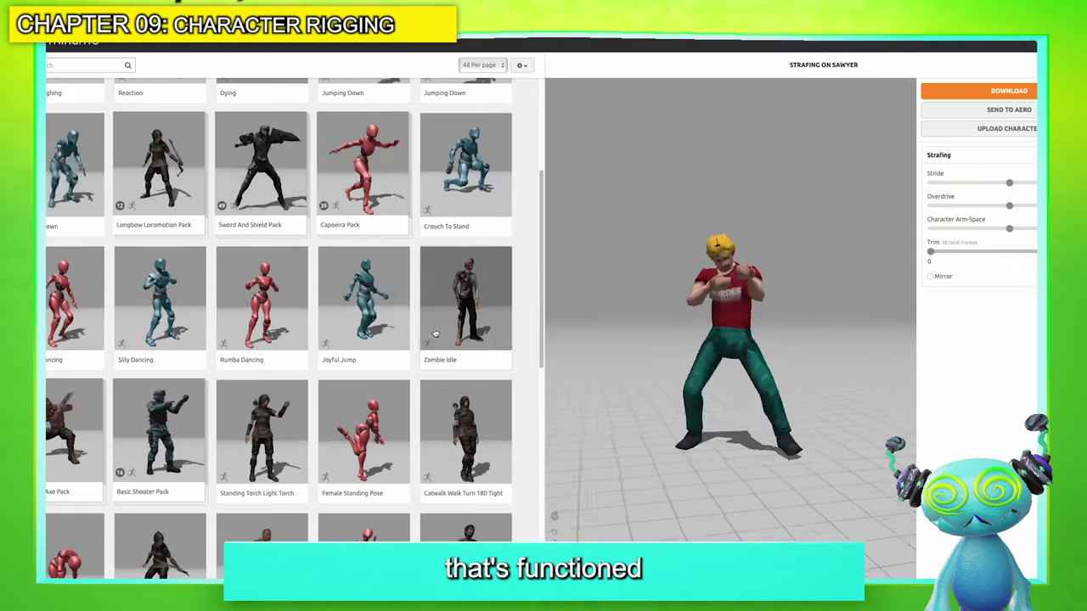
pyautogui.click(465, 431)
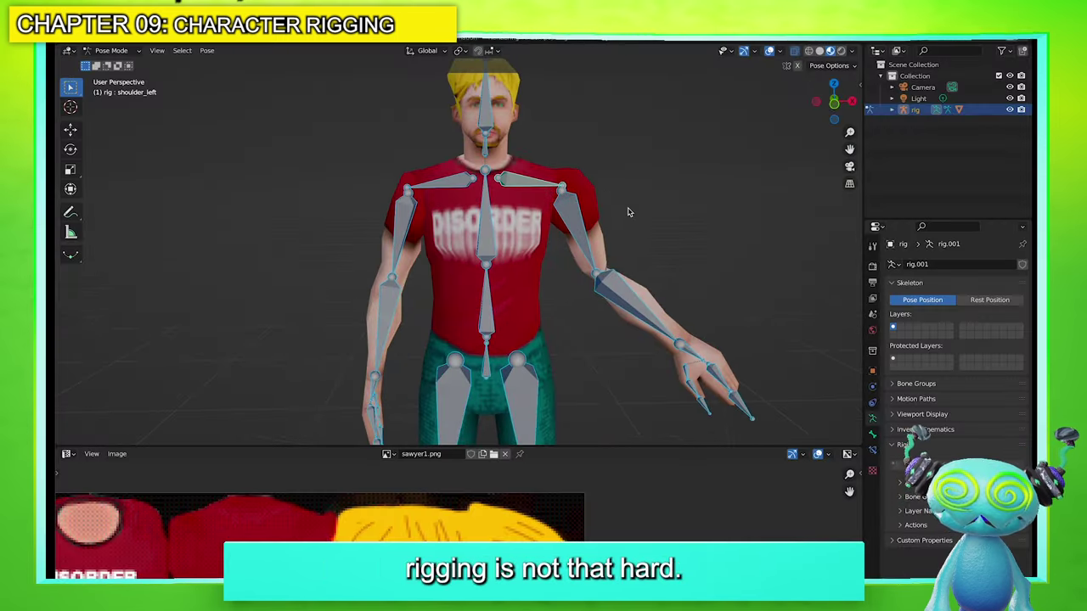
# Switch to Blender, clear the bone selection and undo back to the character mesh without its rig
pyautogui.scroll(-3, 628, 213)
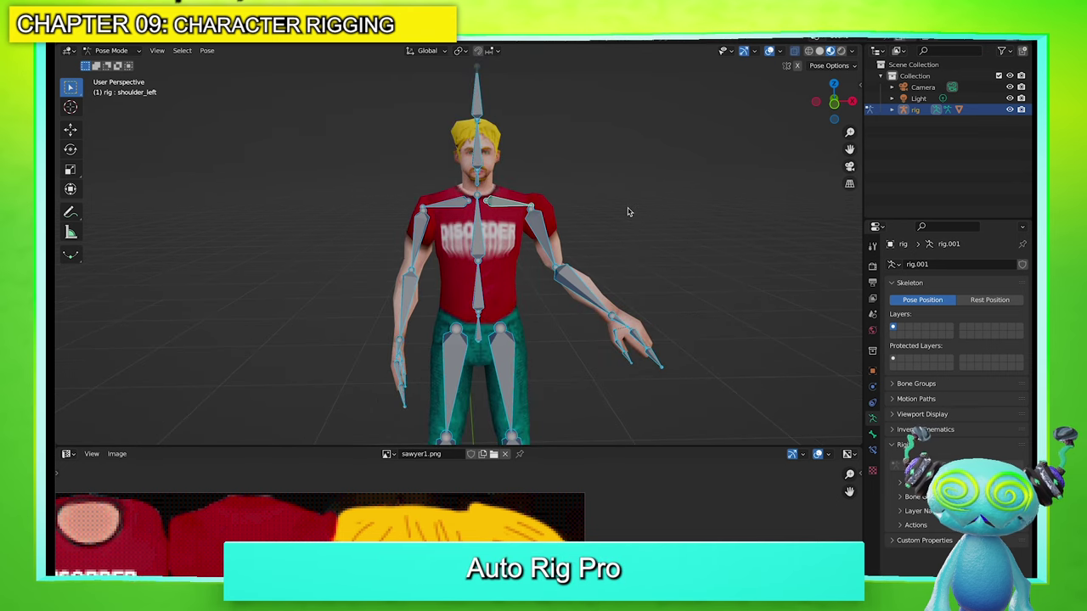
pyautogui.hotkey('alt', 'a')
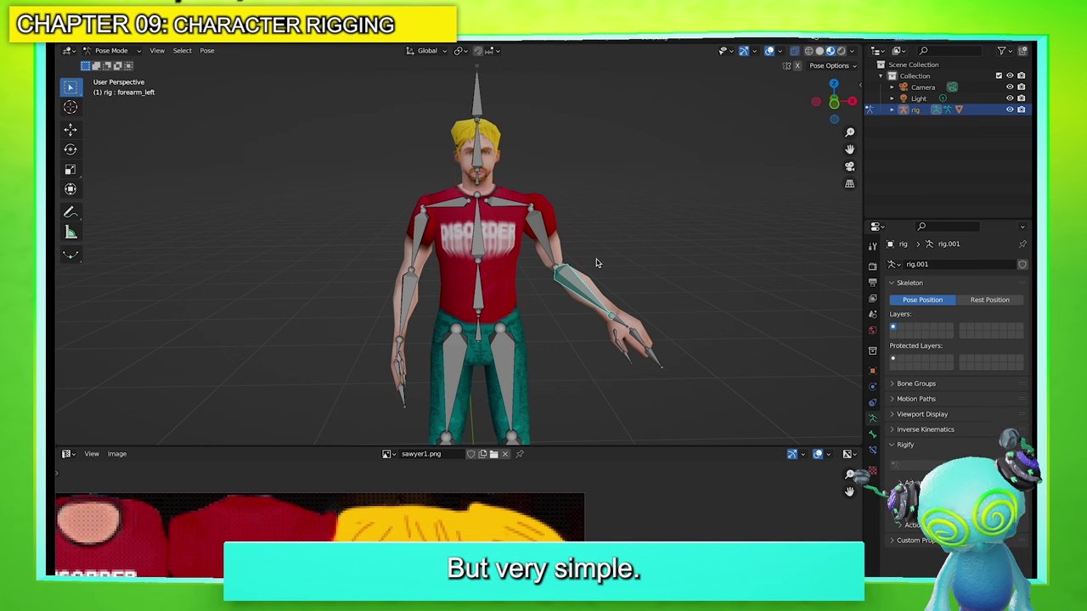
pyautogui.press('z')
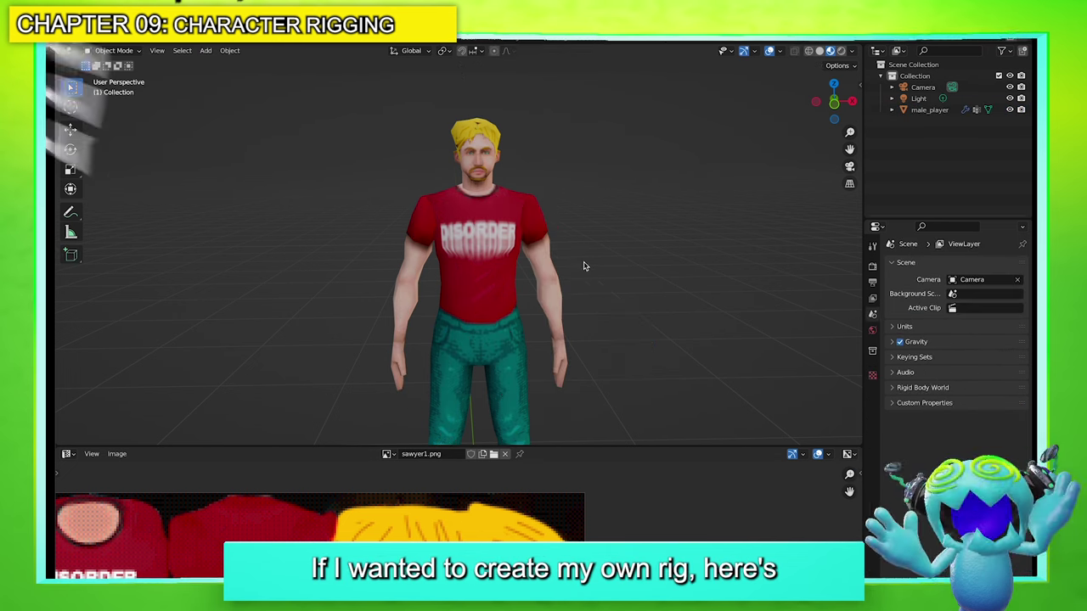
# Add a single-bone armature to the scene in front orthographic view
pyautogui.click(832, 103)
pyautogui.scroll(-2, 651, 250)
pyautogui.keyDown('shift'); pyautogui.moveTo(703, 293); pyautogui.dragTo(701, 225, button='middle'); pyautogui.keyUp('shift')
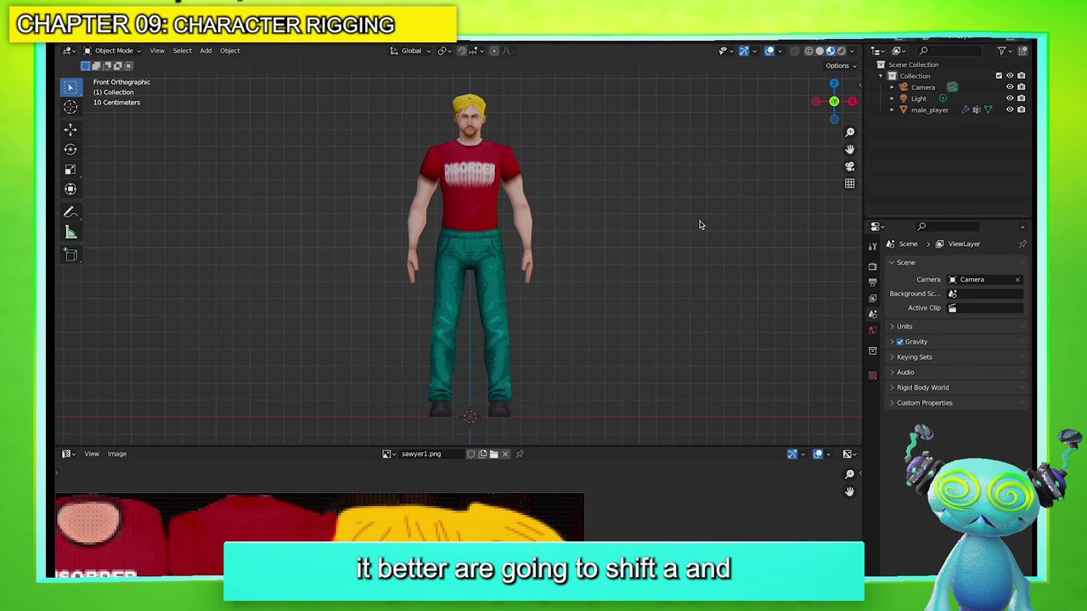
pyautogui.hotkey('shift', 'a')
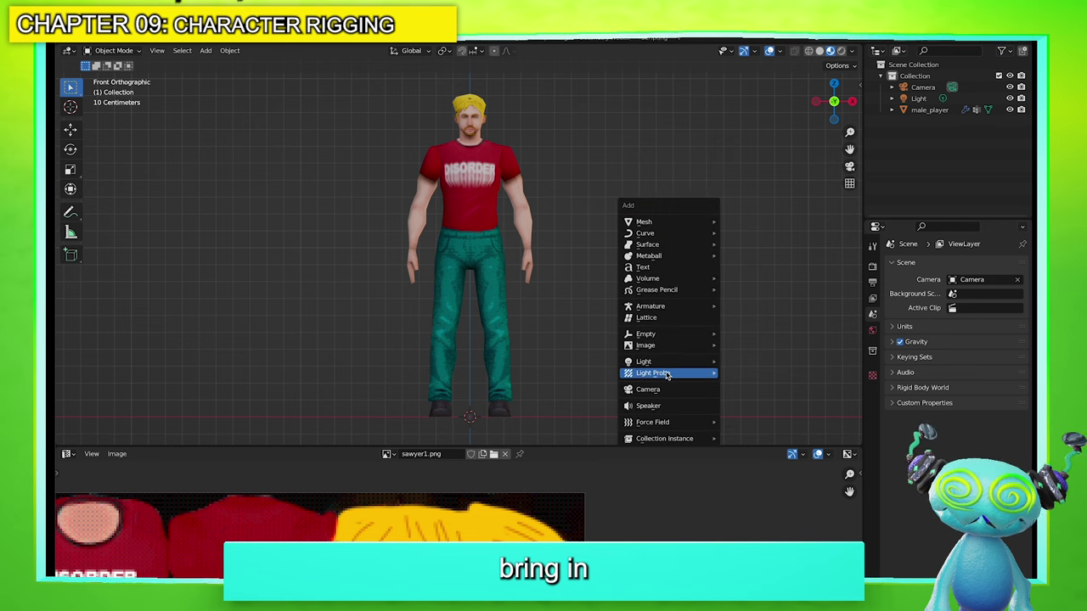
pyautogui.moveTo(684, 311)
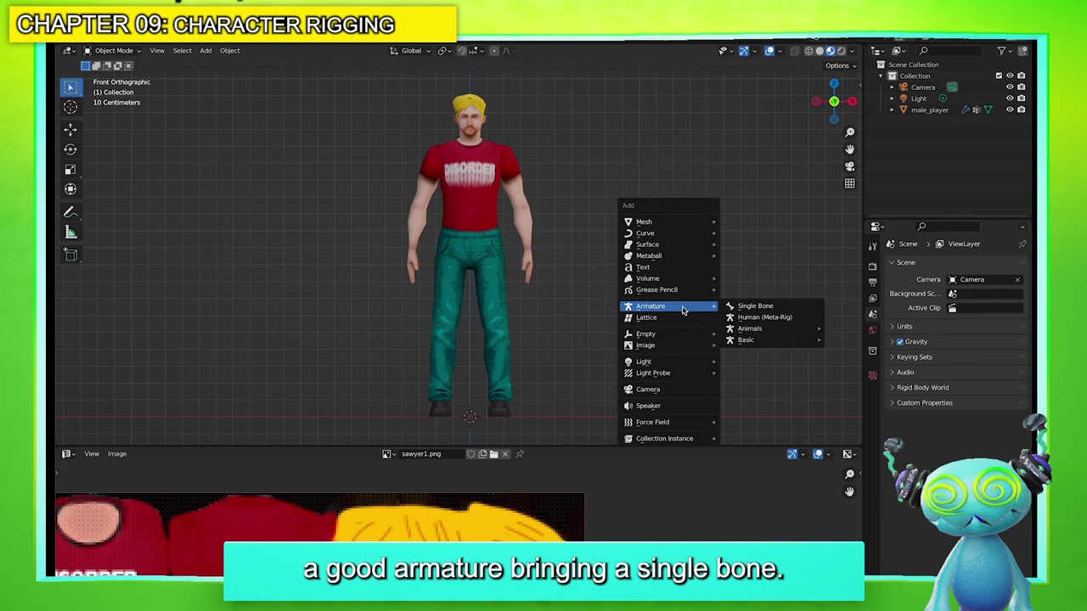
pyautogui.click(747, 307)
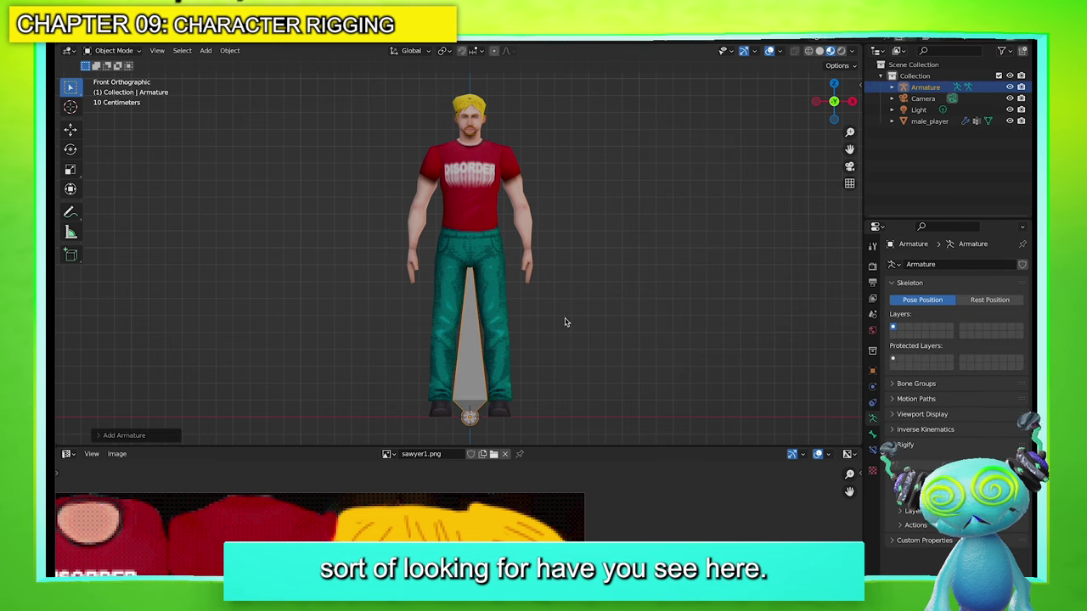
# Move the armature up so its base sits at the character's hips and switch to wireframe shading
pyautogui.press('g')
pyautogui.click(575, 167)
pyautogui.press('z')
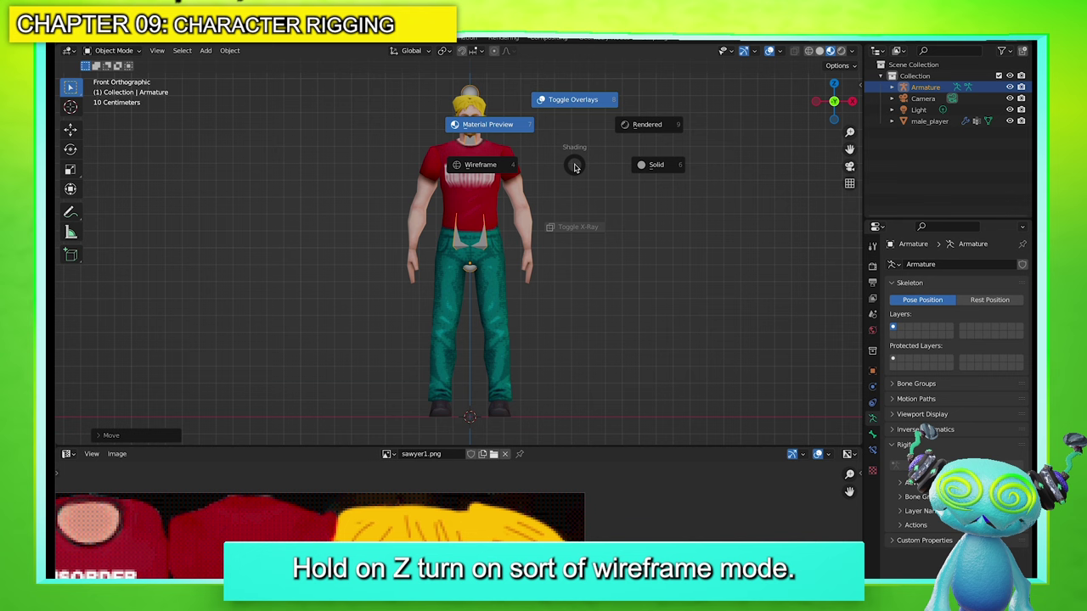
pyautogui.click(532, 163)
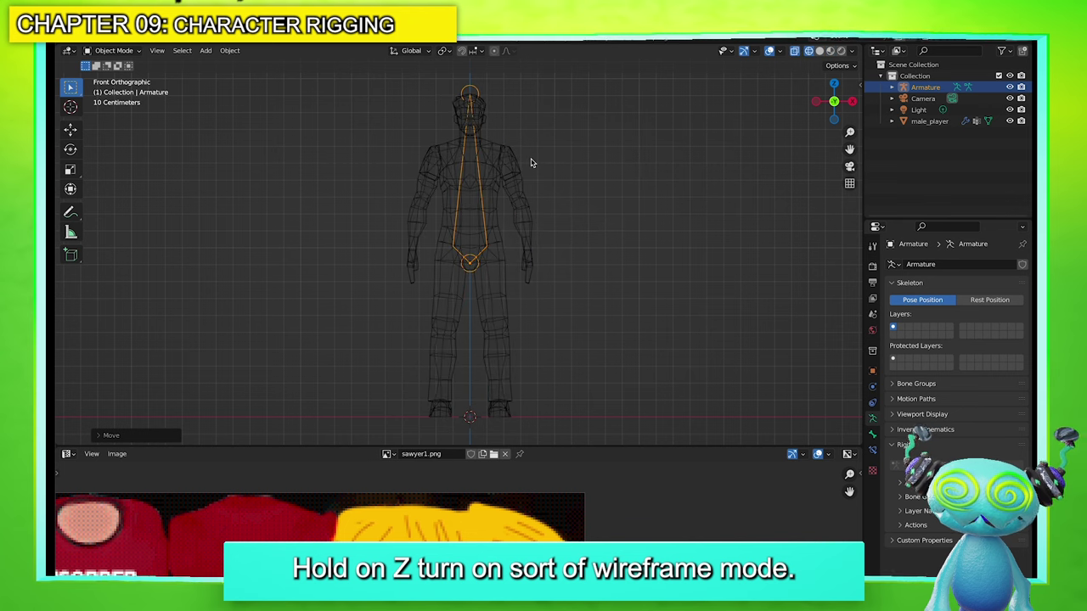
# Scale the bone down and raise it along Z so it spans the abdomen up to the lower chest
pyautogui.scroll(1, 565, 195)
pyautogui.moveTo(848, 147); pyautogui.dragTo(848, 203)
pyautogui.press('s')
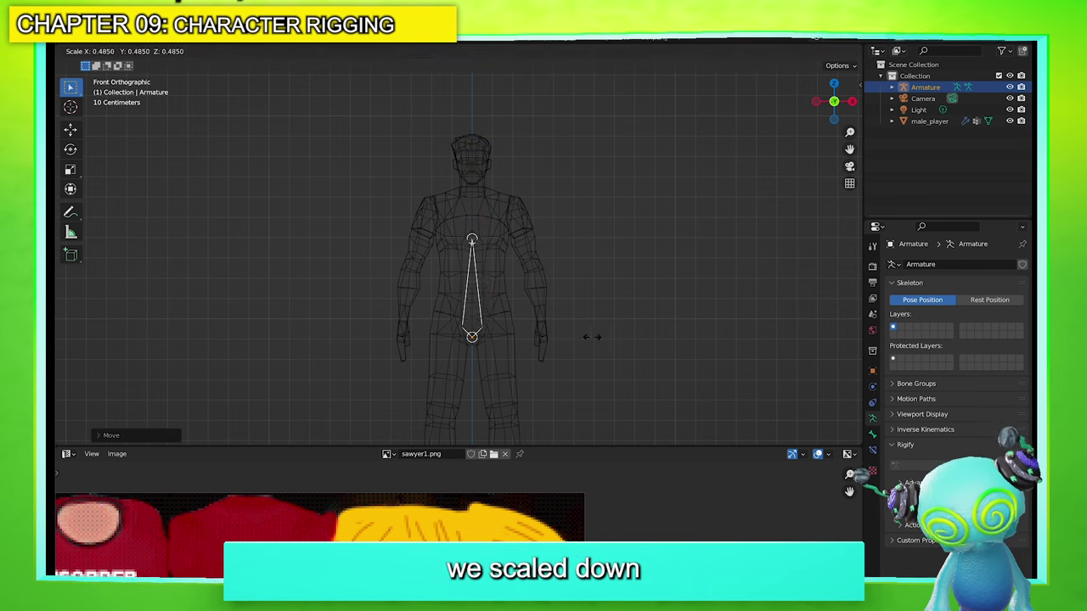
pyautogui.press('g')
pyautogui.press('z')
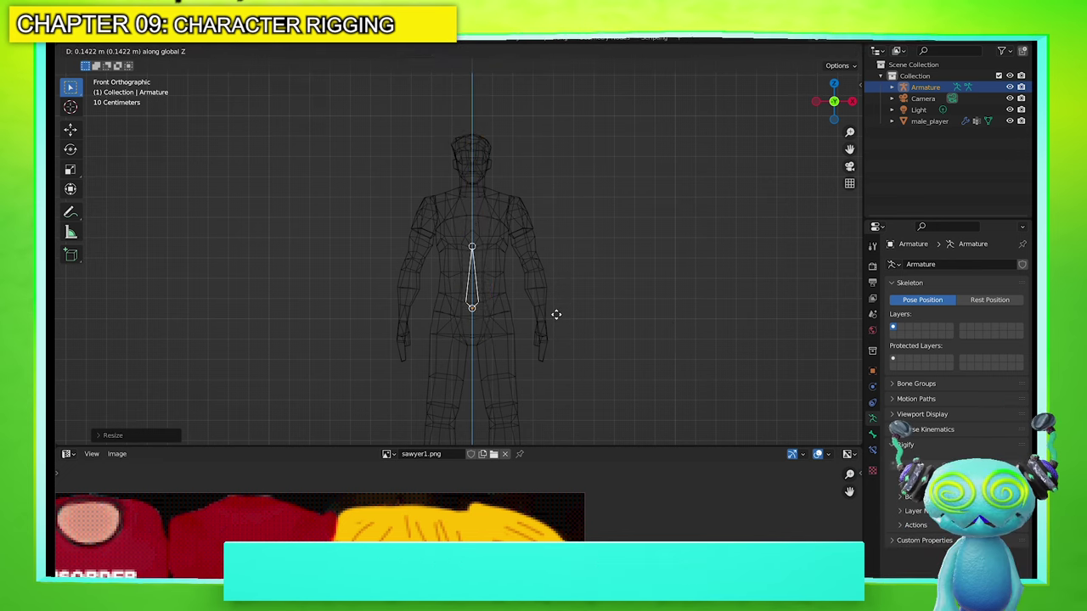
pyautogui.click(556, 312)
pyautogui.click(813, 101)
pyautogui.click(853, 102)
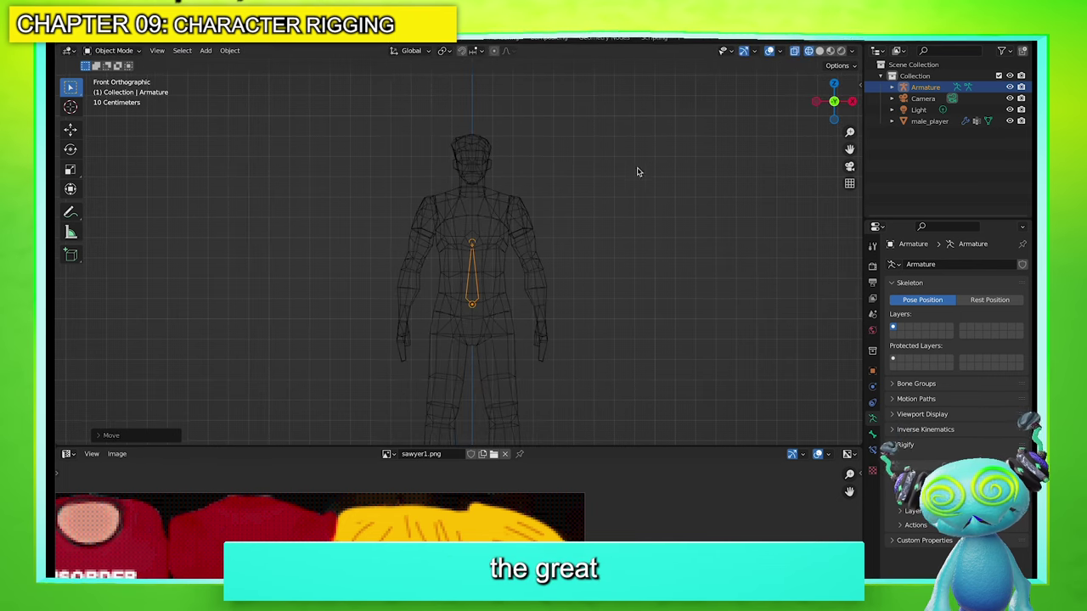
# In Edit Mode, extrude a chest bone about 0.24 m up to the neck base, followed by neck and head bones
pyautogui.scroll(2, 500, 205)
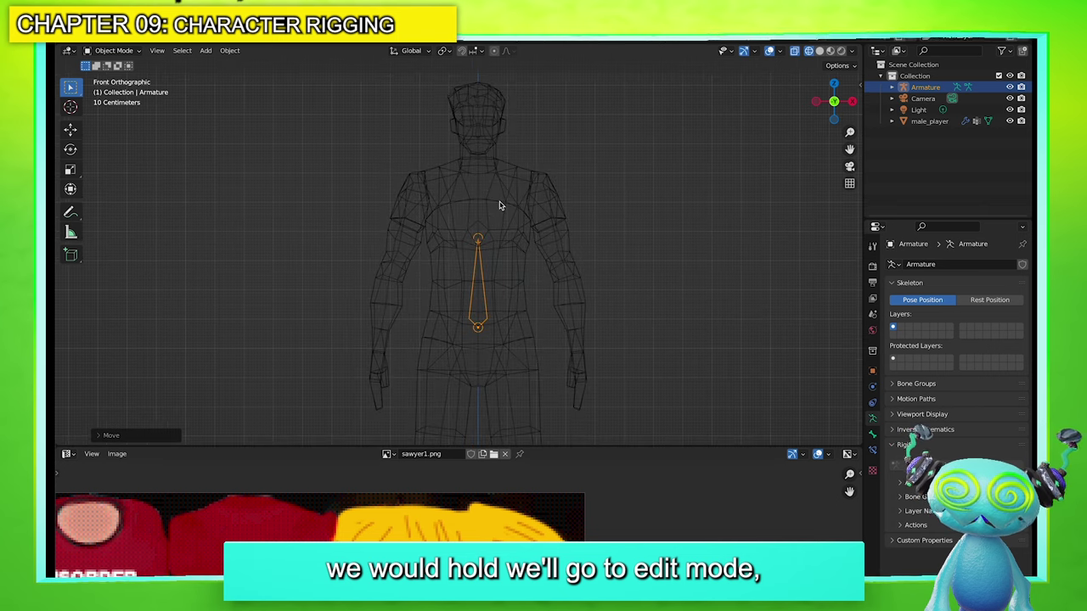
pyautogui.hotkey('ctrl', 'Tab')
pyautogui.click(642, 208)
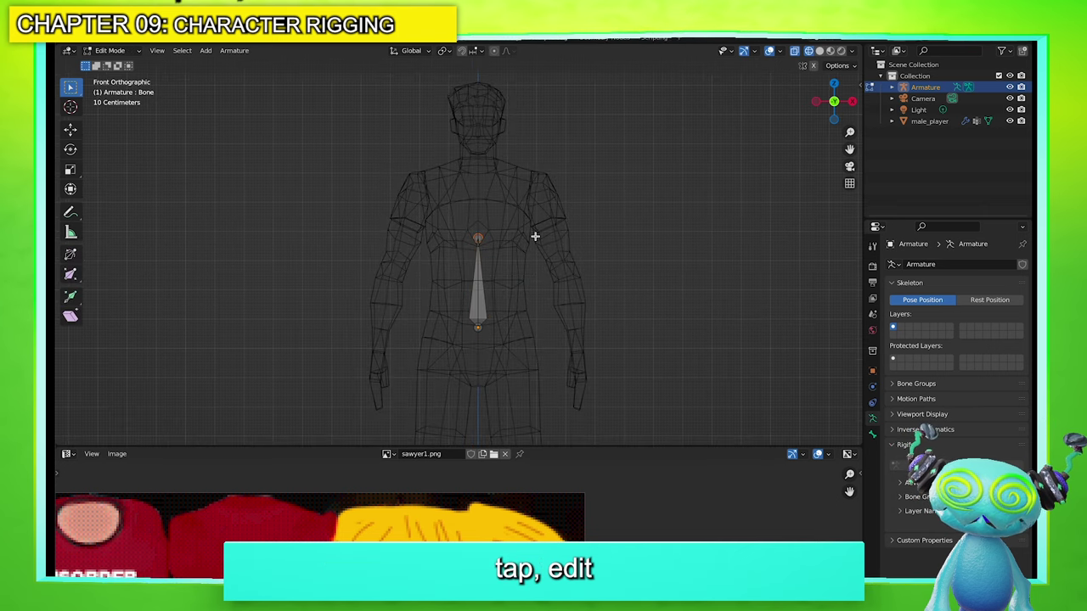
pyautogui.scroll(2, 488, 232)
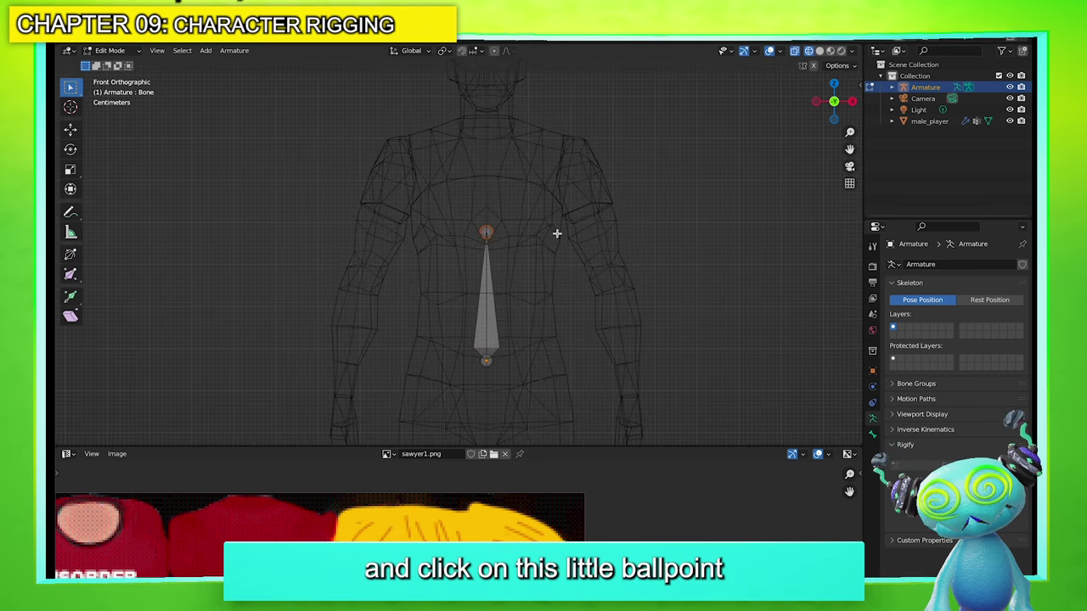
pyautogui.press('e')
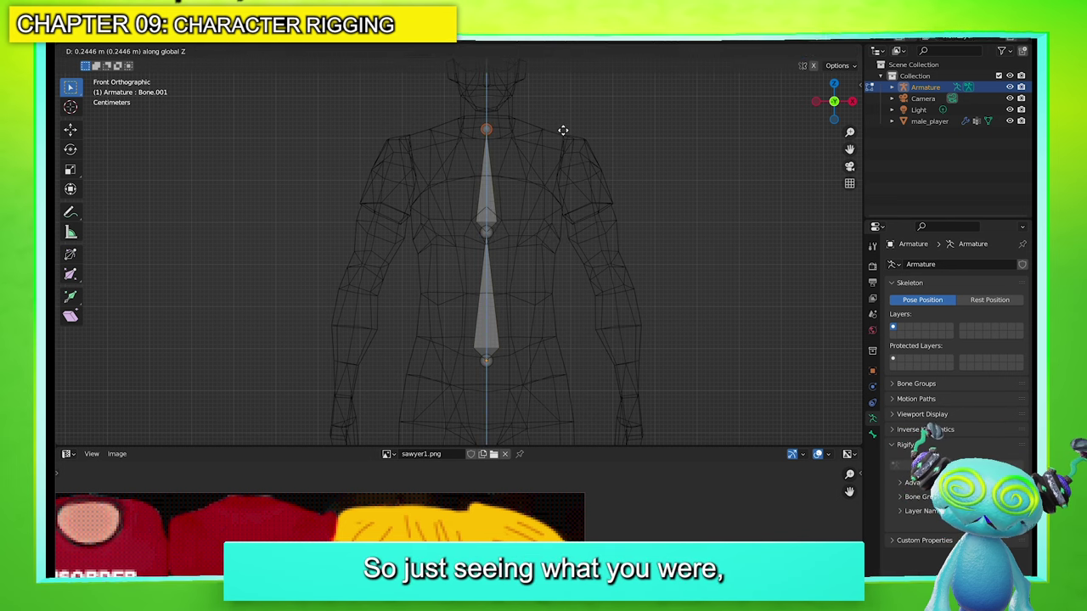
pyautogui.click(563, 129)
pyautogui.scroll(-1, 548, 166)
pyautogui.press('e')
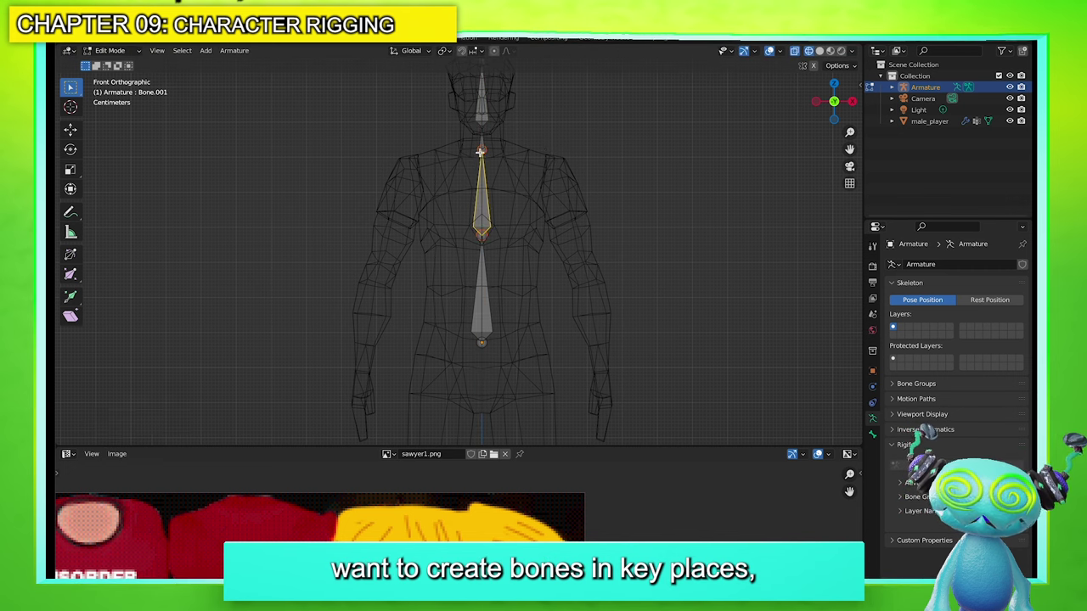
# Extrude a collarbone along X from the neck base toward the character's right shoulder and lower both of its ends
pyautogui.press('e')
pyautogui.press('x')
pyautogui.click(428, 154)
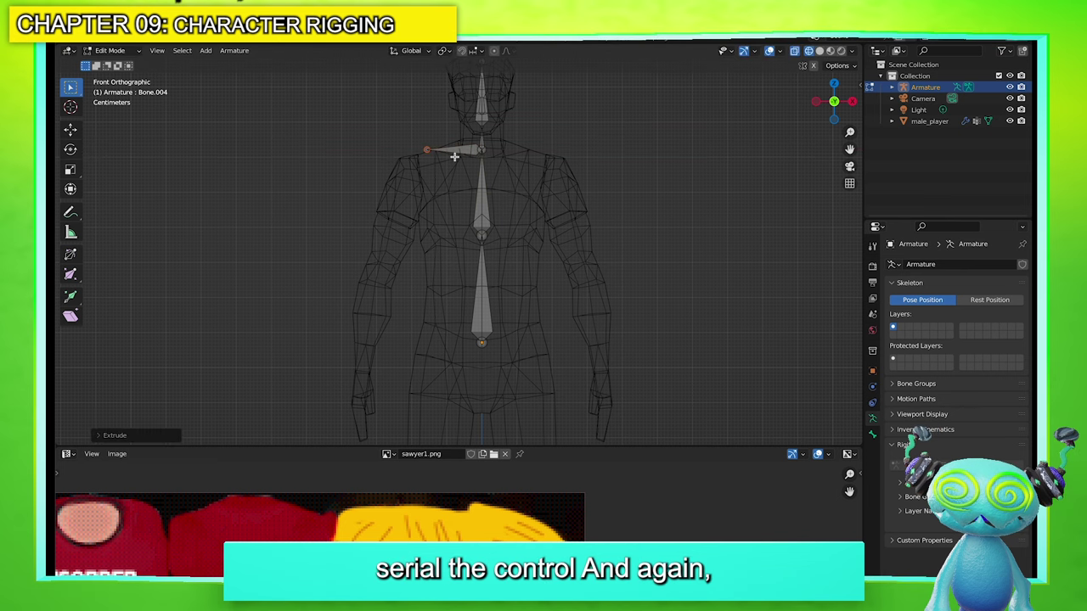
pyautogui.click(477, 152)
pyautogui.click(478, 166)
pyautogui.click(424, 170)
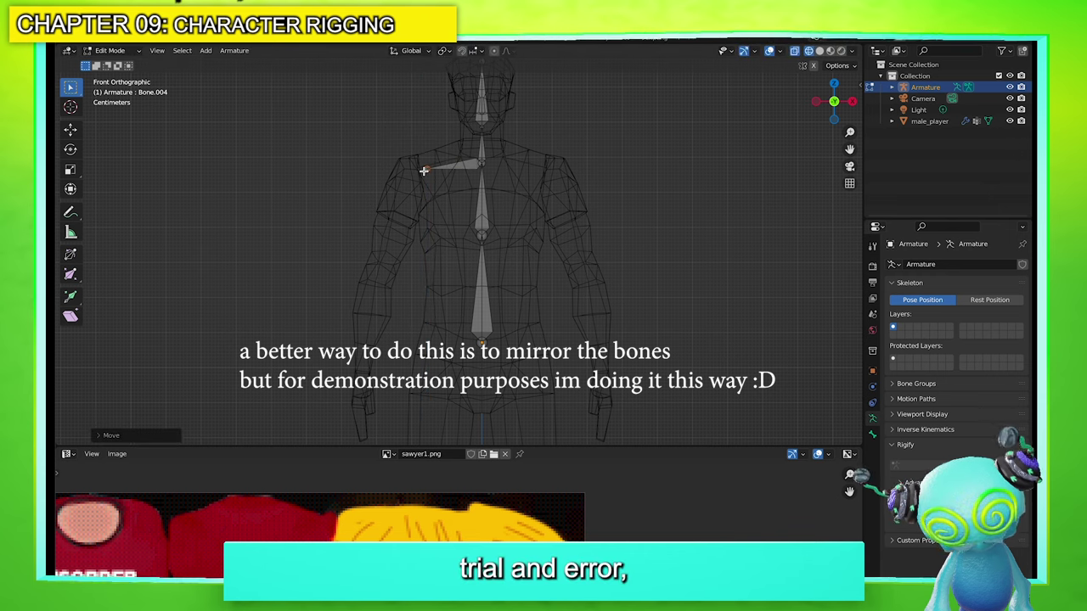
# Extrude a bone about 0.16 m outward along X from the collarbone's tip and rotate it about Y down into the upper arm
pyautogui.press('e')
pyautogui.press('x')
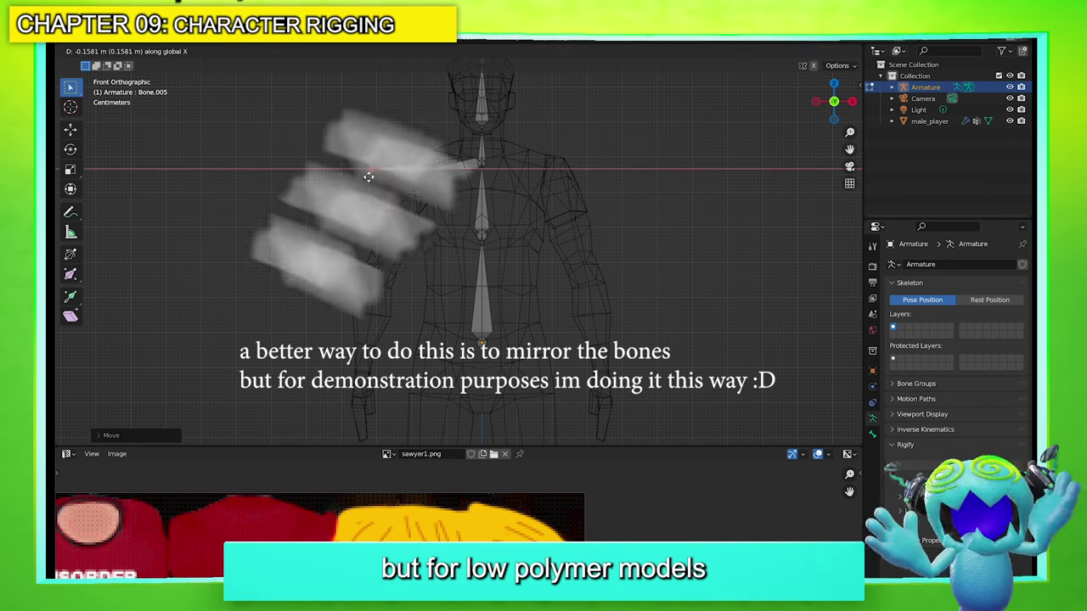
pyautogui.click(368, 174)
pyautogui.press('r')
pyautogui.press('y')
pyautogui.click(395, 214)
# Extrude further bones down the right arm to the elbow, the wrist and the hand
pyautogui.press('e')
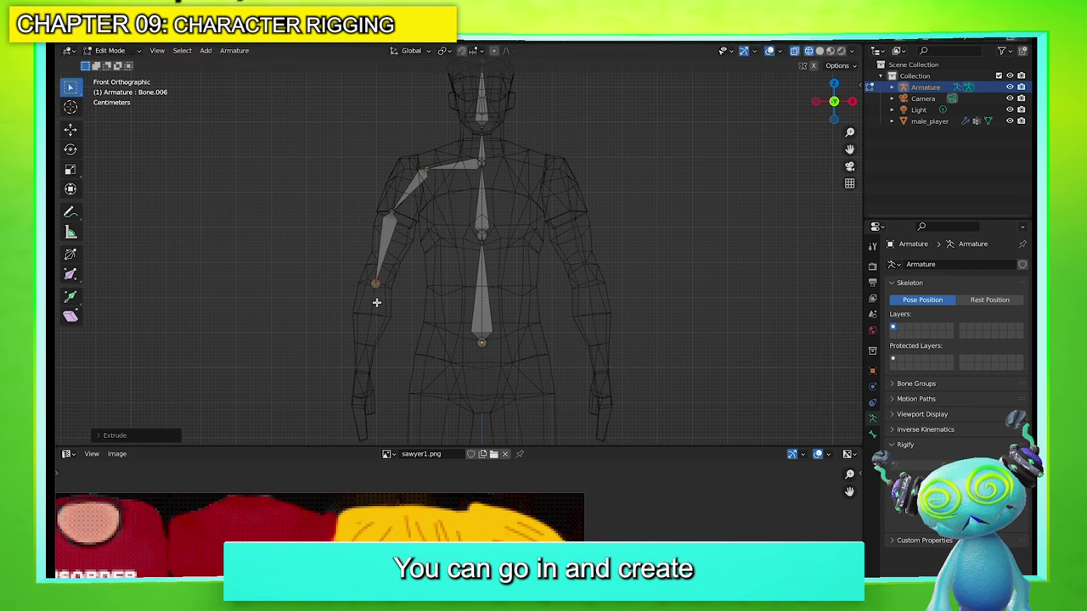
pyautogui.click(360, 384)
pyautogui.press('e')
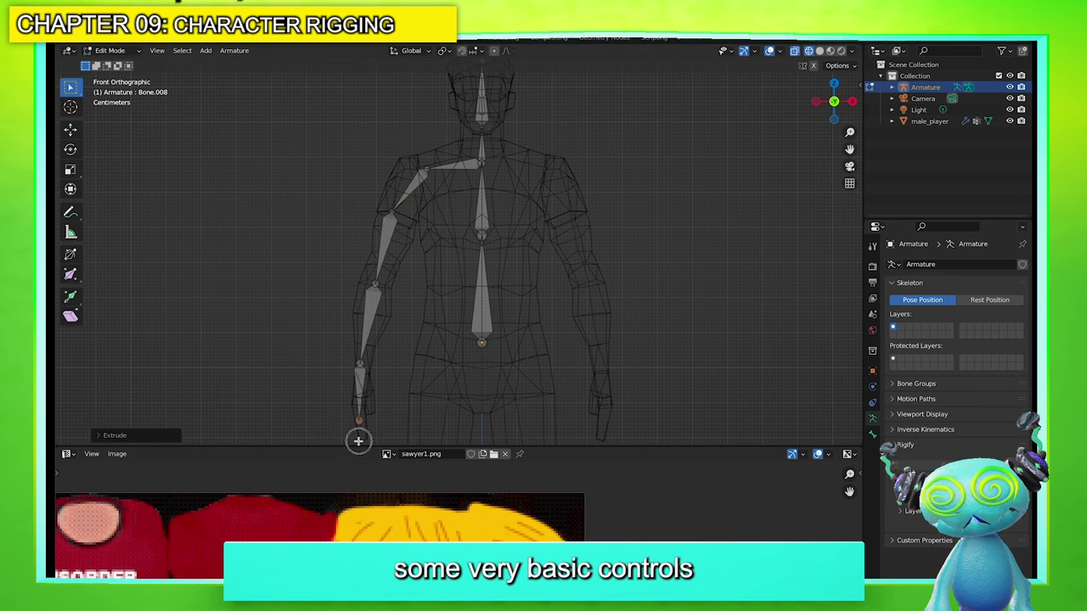
pyautogui.press('c')
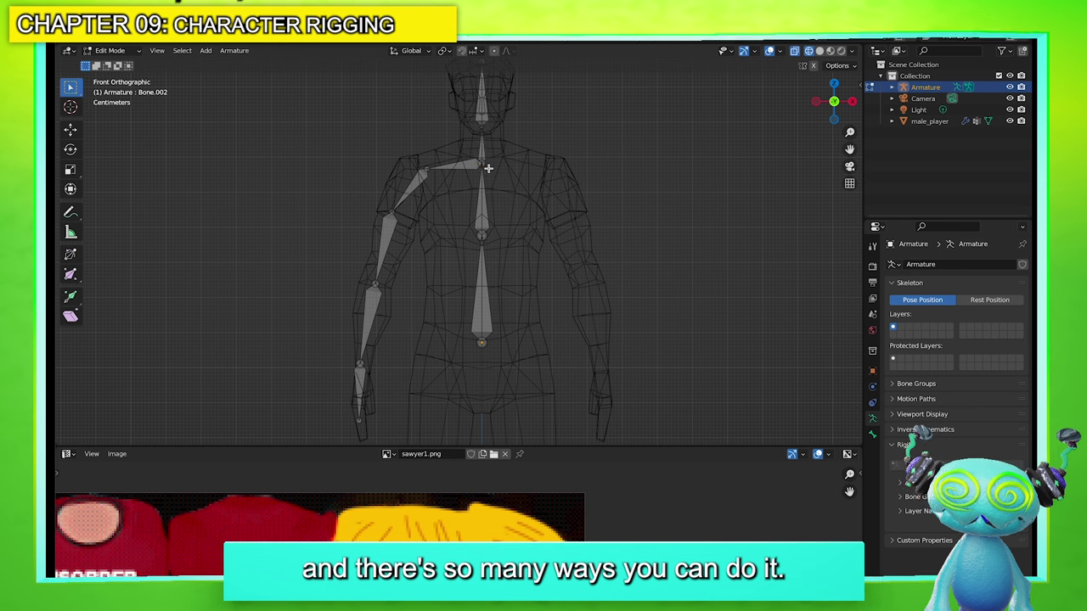
# Extrude a collarbone along X toward the character's left shoulder, followed by bones down the left arm to the hand
pyautogui.press('e')
pyautogui.press('x')
pyautogui.click(542, 169)
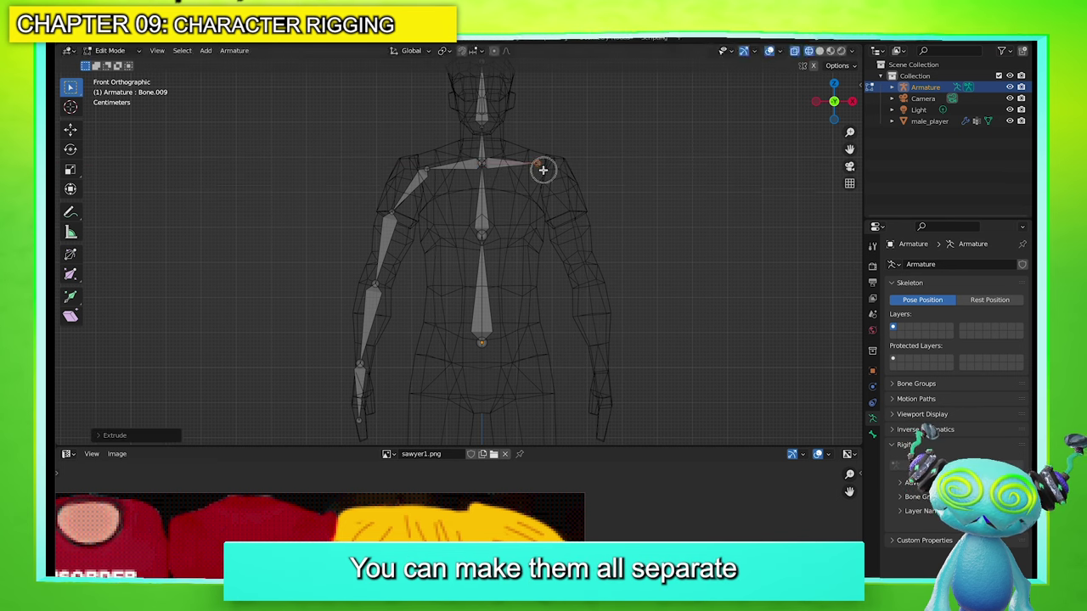
pyautogui.click(561, 194)
pyautogui.press('e')
pyautogui.click(583, 233)
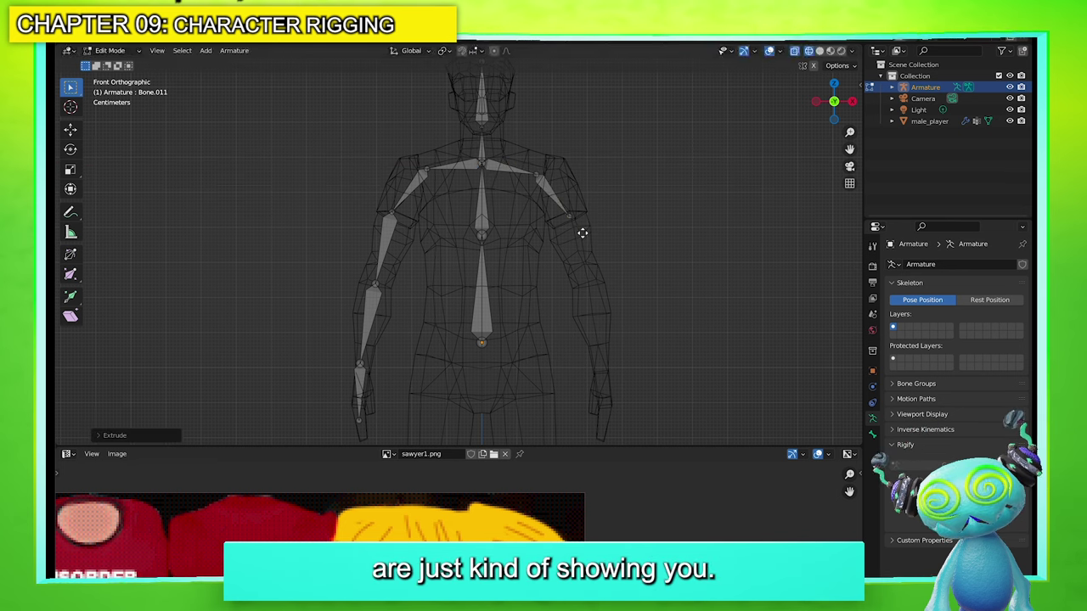
pyautogui.click(607, 365)
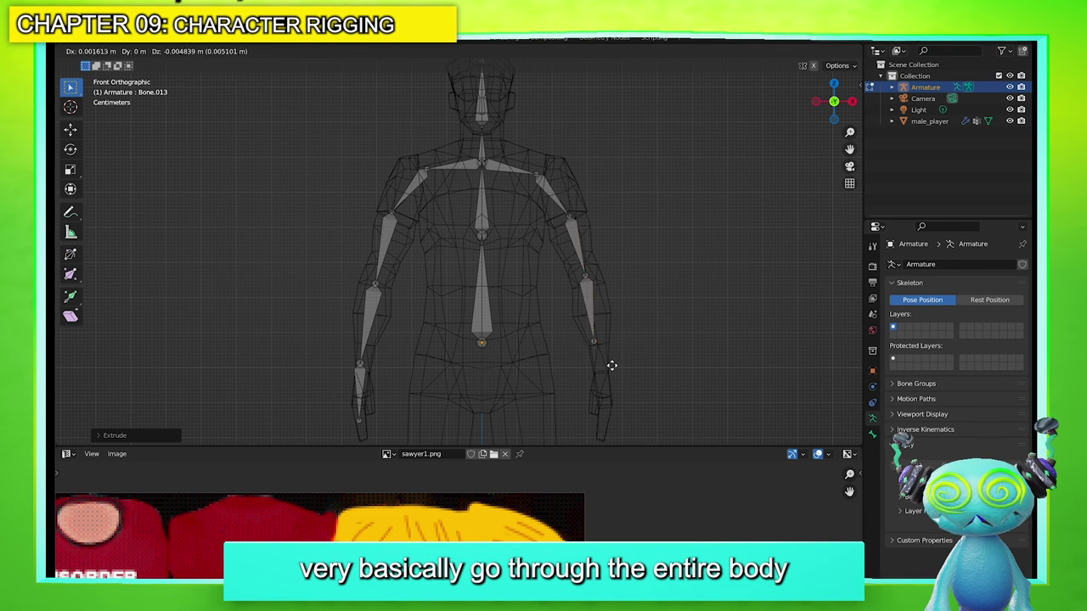
pyautogui.click(473, 336)
pyautogui.press('e')
pyautogui.rightClick(459, 335)
pyautogui.hotkey('ctrl', 'z')
pyautogui.scroll(-3, 459, 335)
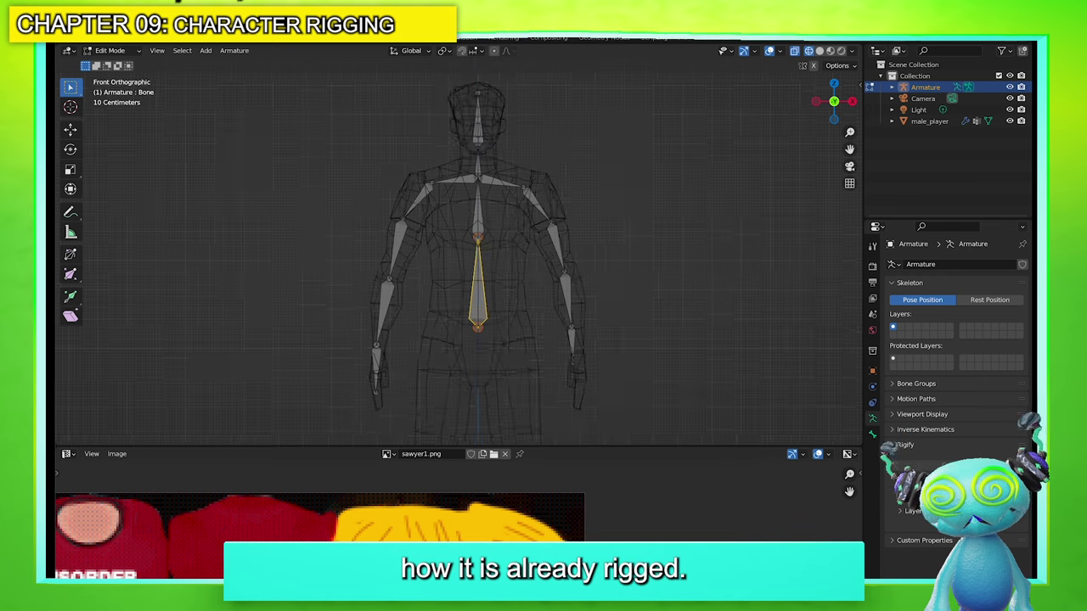
pyautogui.moveTo(474, 330)
pyautogui.mouseDown(button='middle')
pyautogui.moveTo(621, 325)
pyautogui.moveTo(502, 323)
pyautogui.moveTo(467, 347)
pyautogui.mouseUp(button='middle')
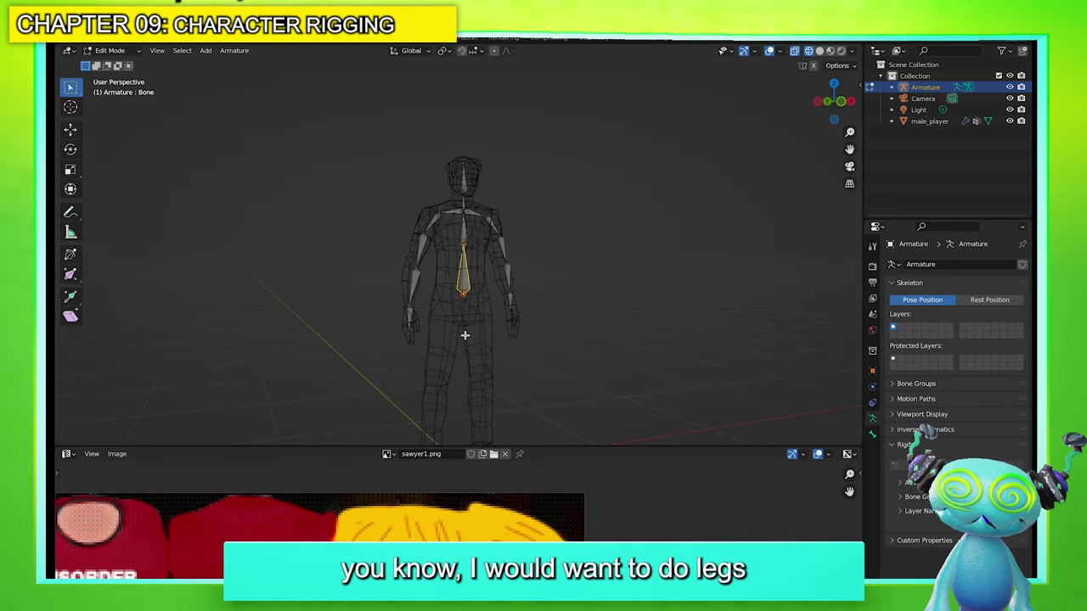
# Return to Object Mode and parent the male_player mesh to the armature using Armature Deform With Automatic Weights
pyautogui.scroll(5, 465, 337)
pyautogui.press('Tab')
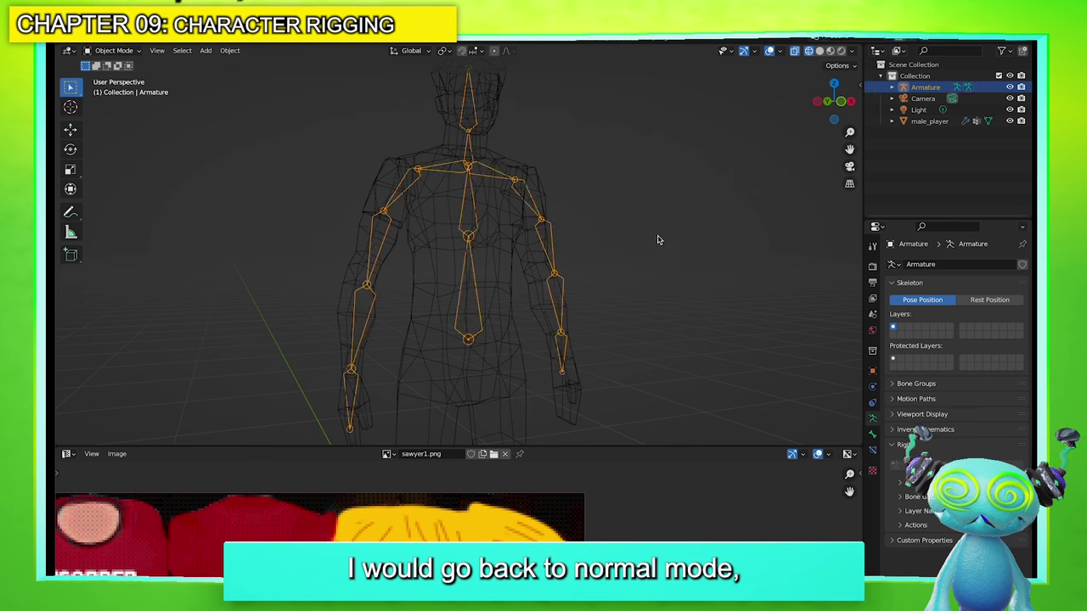
pyautogui.click(645, 246)
pyautogui.press('z')
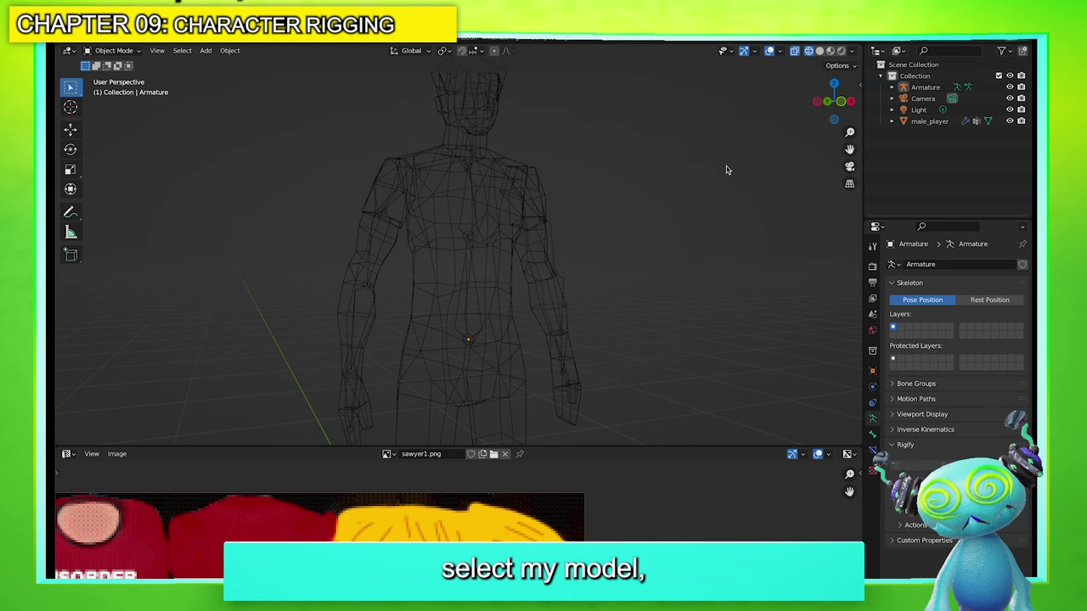
pyautogui.click(509, 249)
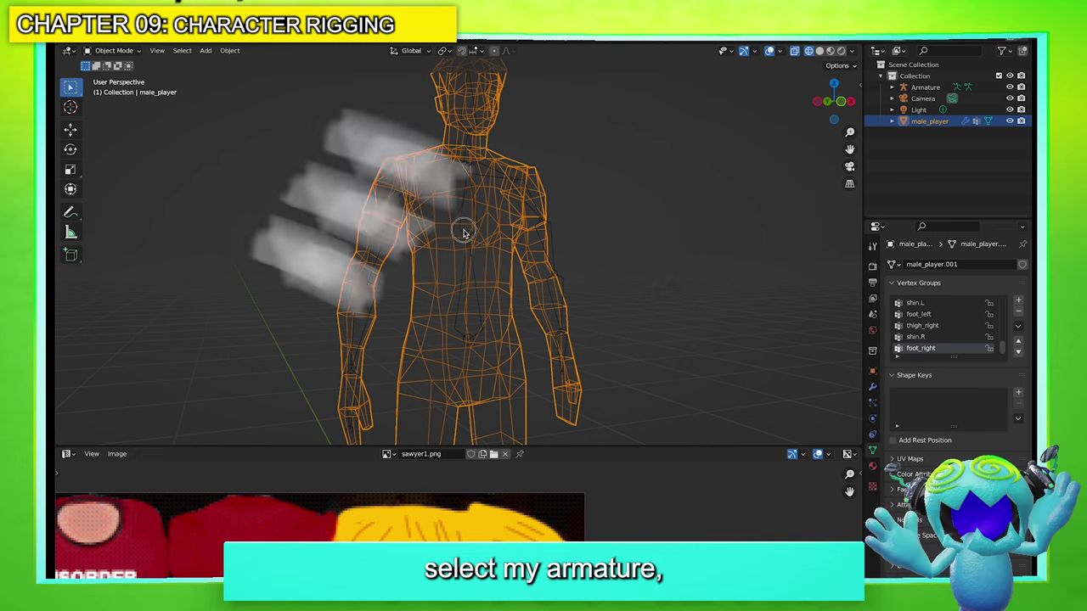
pyautogui.keyDown('shift'); pyautogui.click(466, 235); pyautogui.keyUp('shift')
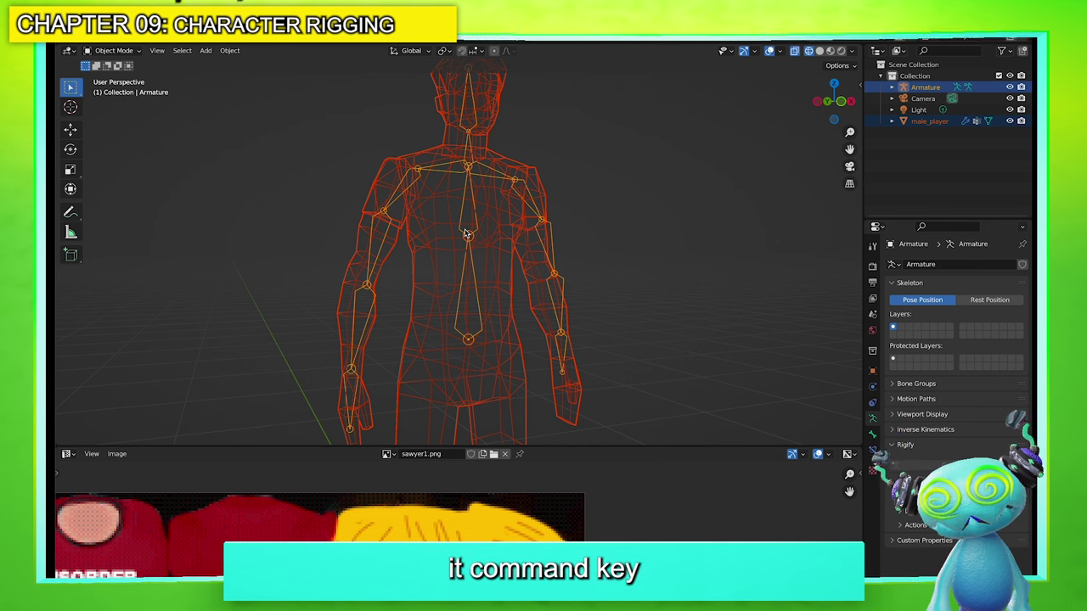
pyautogui.hotkey('ctrl', 'p')
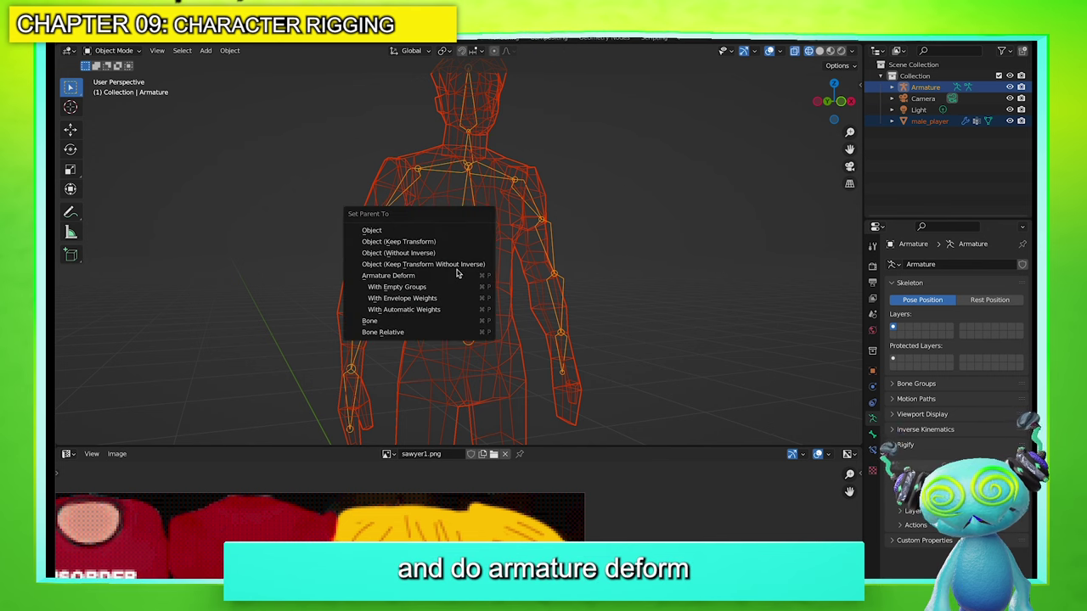
pyautogui.click(438, 309)
# Put the armature in Pose Mode and try rotating the right collarbone by about 29° to test the mesh deformation
pyautogui.click(475, 206)
pyautogui.click(474, 204)
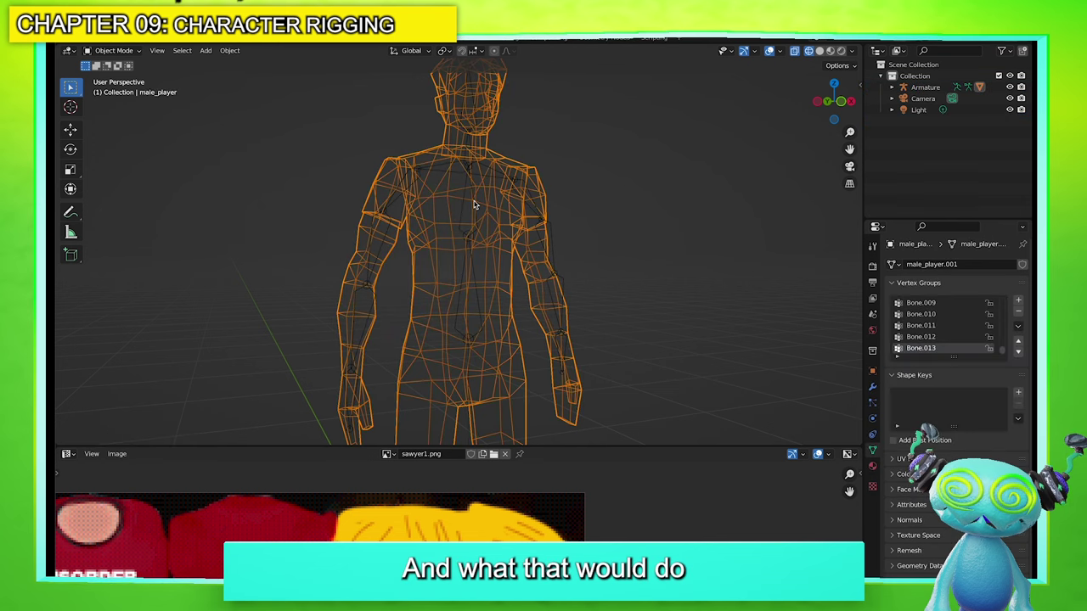
pyautogui.click(468, 170)
pyautogui.hotkey('ctrl', 'Tab')
pyautogui.click(485, 222)
pyautogui.click(454, 172)
pyautogui.press('r')
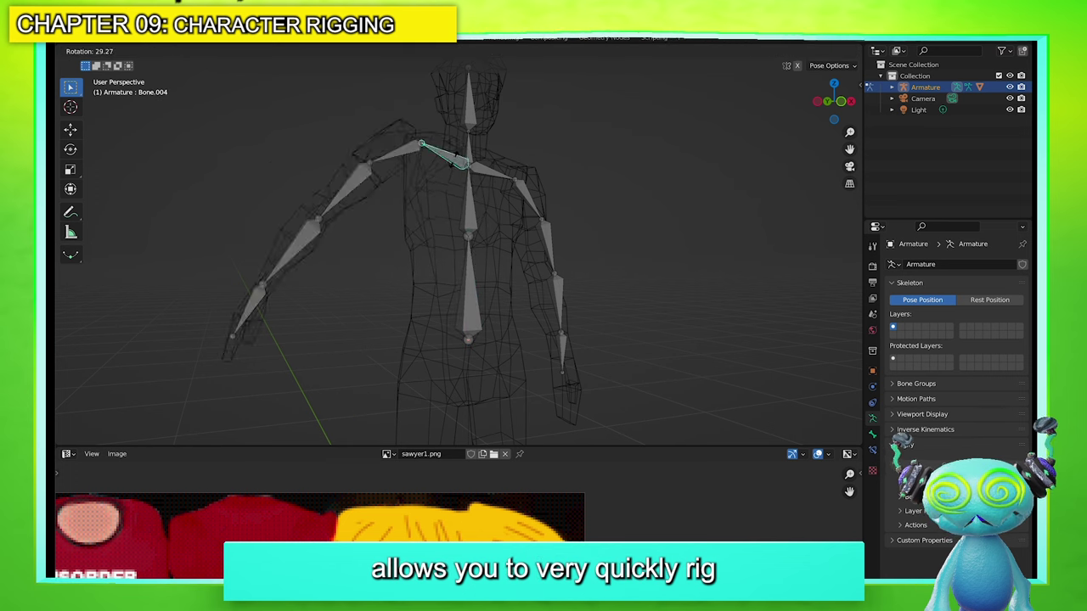
pyautogui.click(450, 167)
pyautogui.hotkey('ctrl', 'z')
# Try rotating the left collarbone by about -30° to test the arm's deformation, and go back to Object Mode
pyautogui.click(500, 171)
pyautogui.press('r')
pyautogui.click(509, 189)
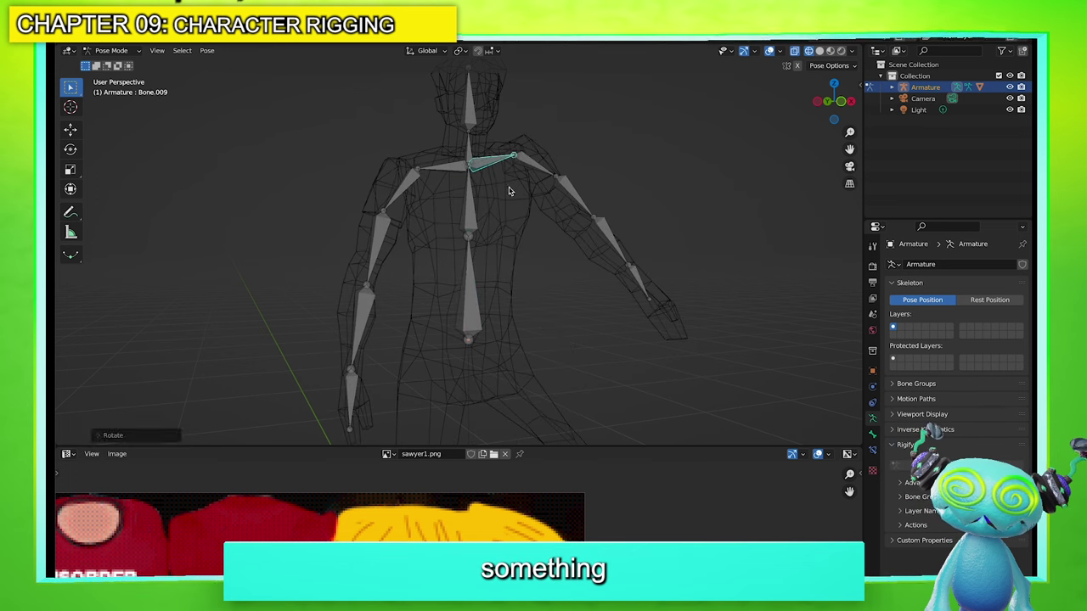
pyautogui.hotkey('ctrl', 'z')
pyautogui.scroll(-2, 546, 311)
pyautogui.press('r')
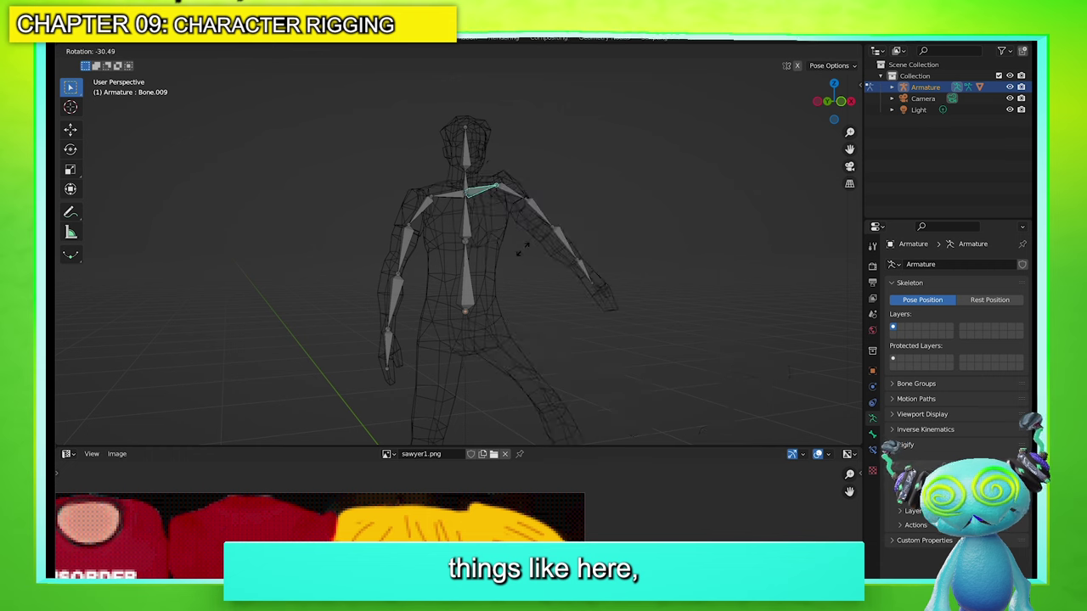
pyautogui.click(521, 249)
pyautogui.scroll(-3, 555, 361)
pyautogui.hotkey('ctrl', 'z')
pyautogui.scroll(5, 553, 309)
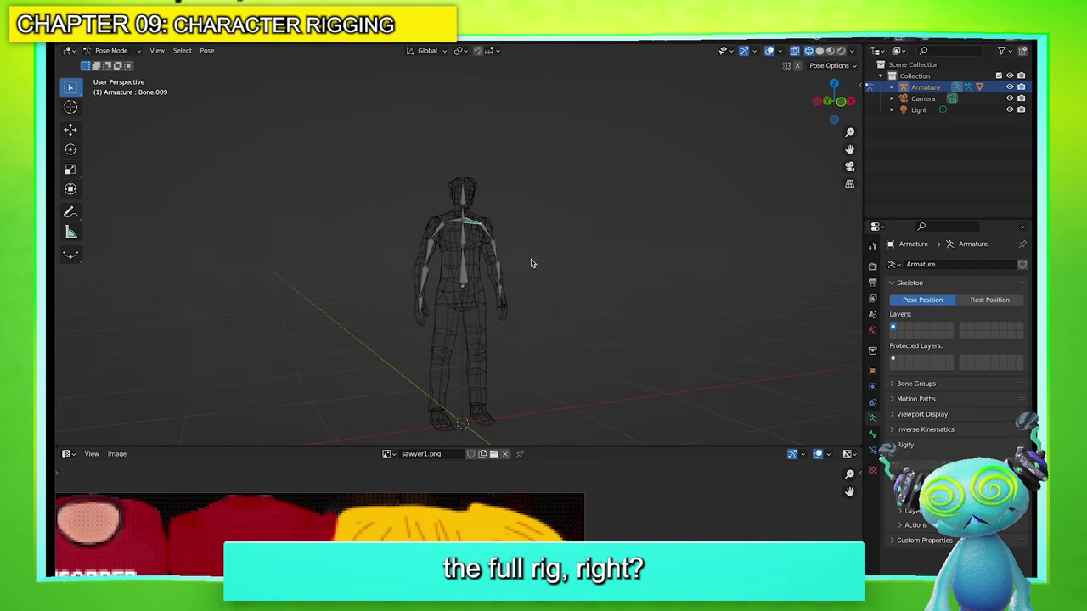
pyautogui.hotkey('ctrl', 'Tab')
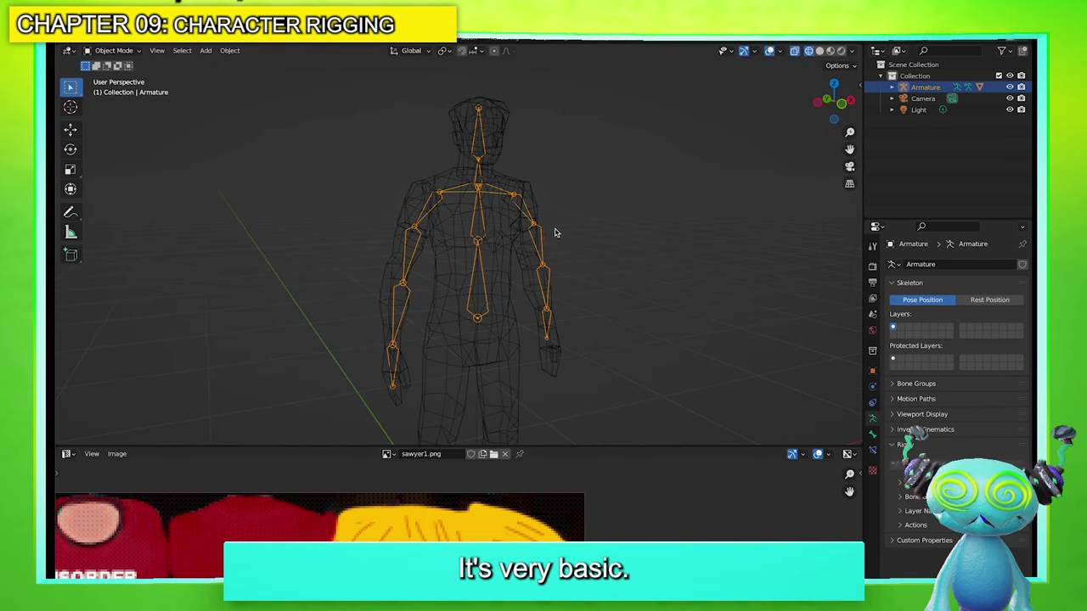
# Switch the male_player mesh to Weight Paint mode and examine the weights of the Bone.013 vertex group
pyautogui.click(651, 241)
pyautogui.hotkey('ctrl', 'Tab')
pyautogui.click(526, 182)
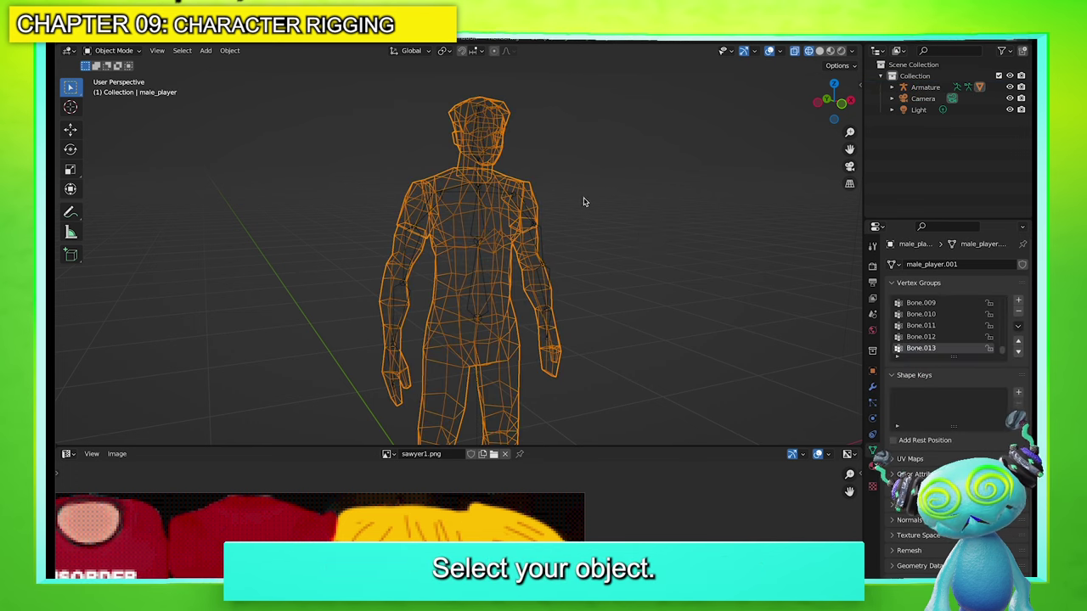
pyautogui.hotkey('ctrl', 'Tab')
pyautogui.click(535, 175)
pyautogui.moveTo(535, 174)
pyautogui.mouseDown(button='middle')
pyautogui.moveTo(546, 226)
pyautogui.moveTo(600, 219)
pyautogui.mouseUp(button='middle')
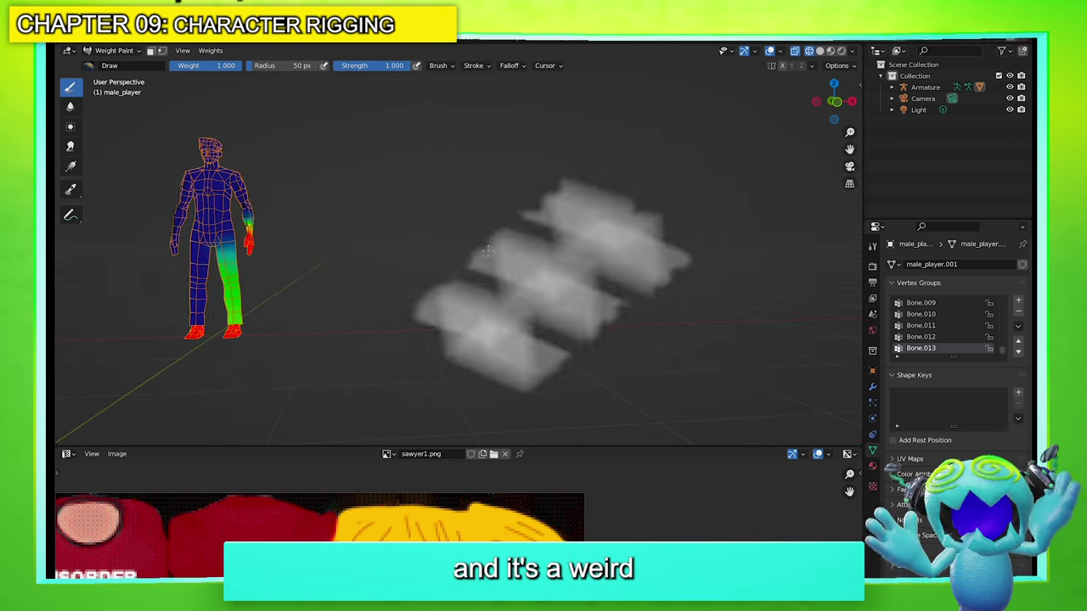
pyautogui.moveTo(849, 148); pyautogui.dragTo(1086, 172)
pyautogui.scroll(5, 587, 279)
pyautogui.moveTo(542, 283)
pyautogui.mouseDown(button='middle')
pyautogui.moveTo(503, 286)
pyautogui.moveTo(560, 293)
pyautogui.mouseUp(button='middle')
pyautogui.scroll(-2, 562, 288)
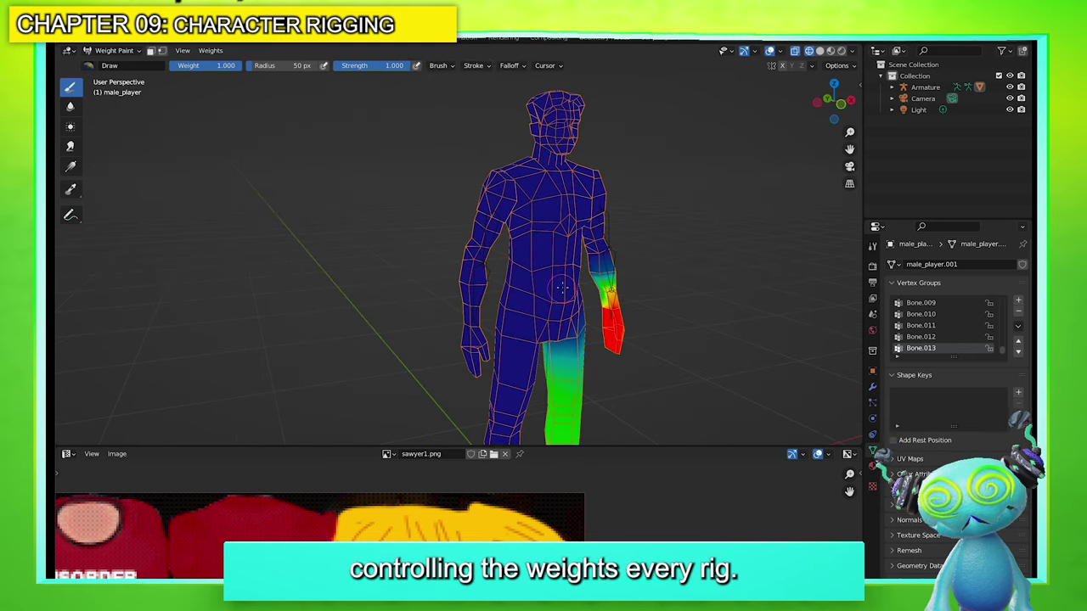
# Return the male_player mesh to Object Mode and reselect it
pyautogui.hotkey('ctrl', 'Tab')
pyautogui.click(629, 244)
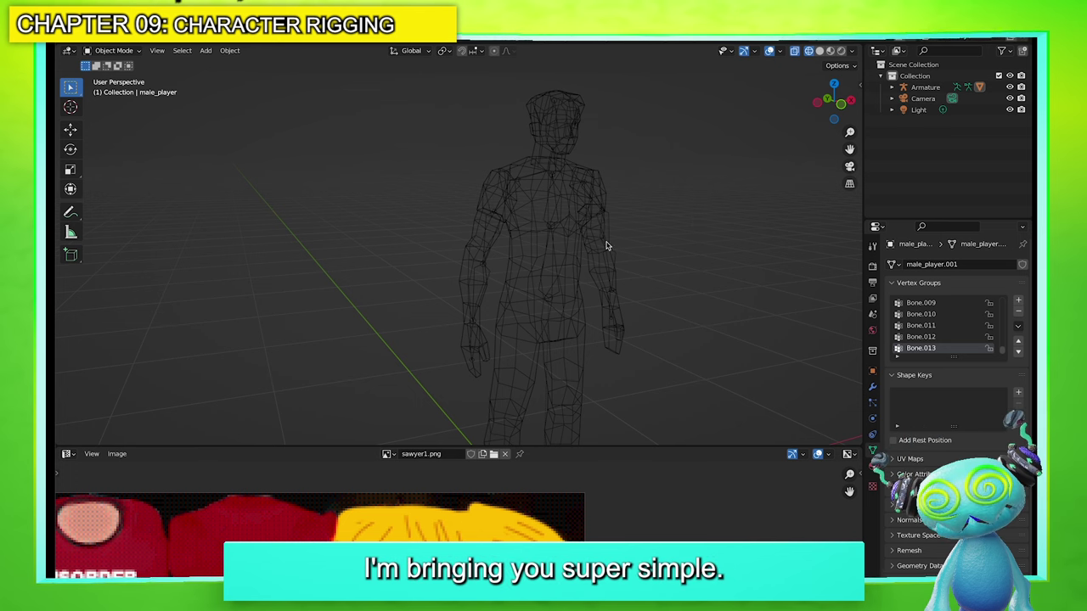
pyautogui.click(545, 253)
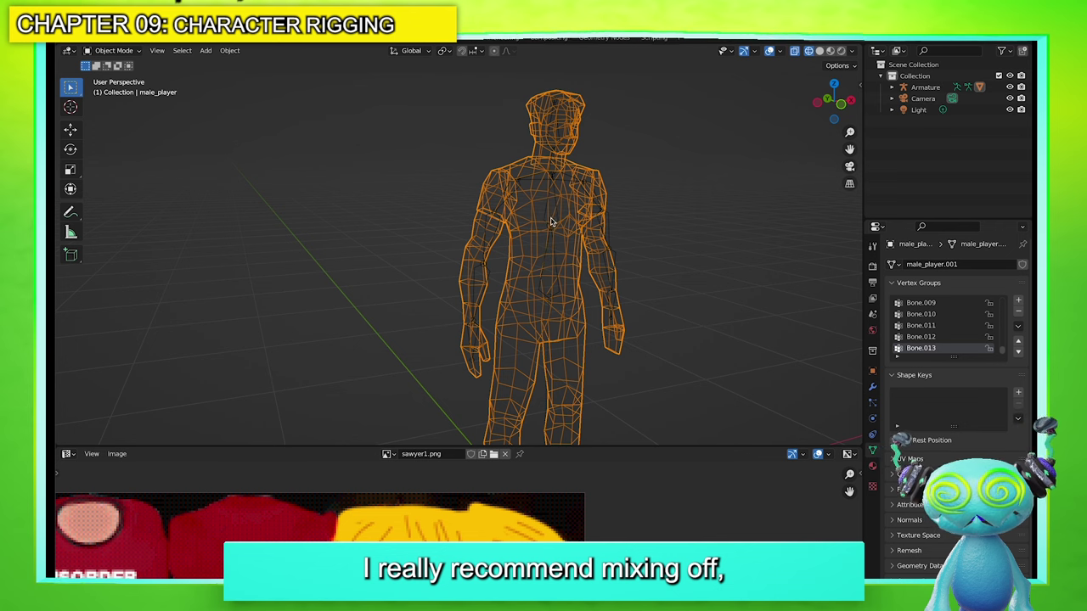
pyautogui.click(550, 222)
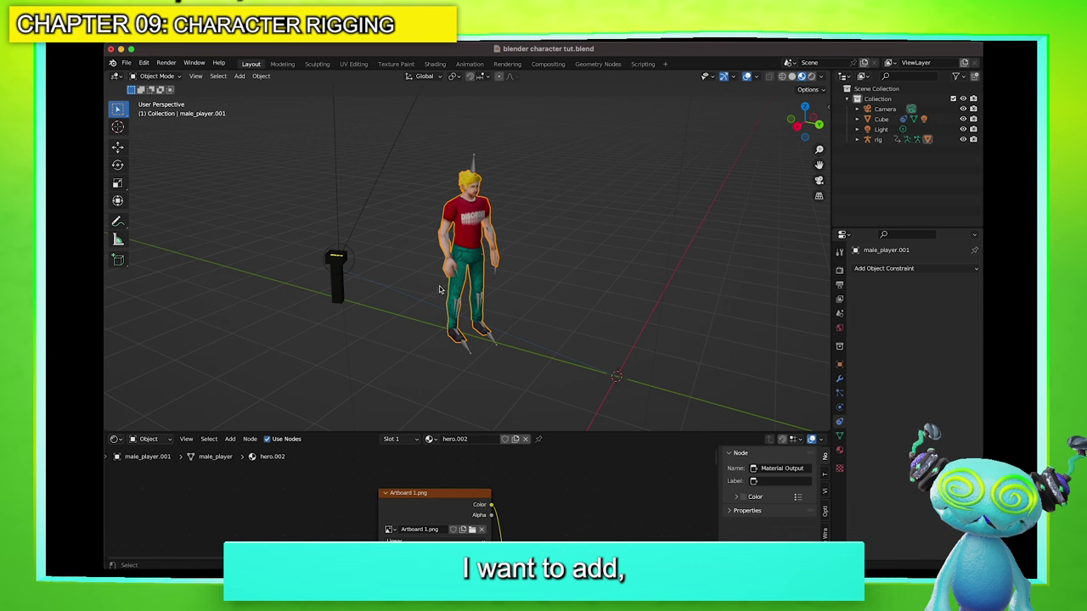
# Select the black flashlight model beside the textured character and frame it to examine its shape and spotlight
pyautogui.moveTo(439, 290)
pyautogui.mouseDown(button='middle')
pyautogui.moveTo(497, 306)
pyautogui.moveTo(625, 269)
pyautogui.moveTo(583, 264)
pyautogui.moveTo(505, 281)
pyautogui.moveTo(507, 337)
pyautogui.moveTo(496, 223)
pyautogui.moveTo(568, 170)
pyautogui.moveTo(496, 182)
pyautogui.moveTo(538, 181)
pyautogui.mouseUp(button='middle')
pyautogui.click(526, 351)
pyautogui.press('KP_Decimal')
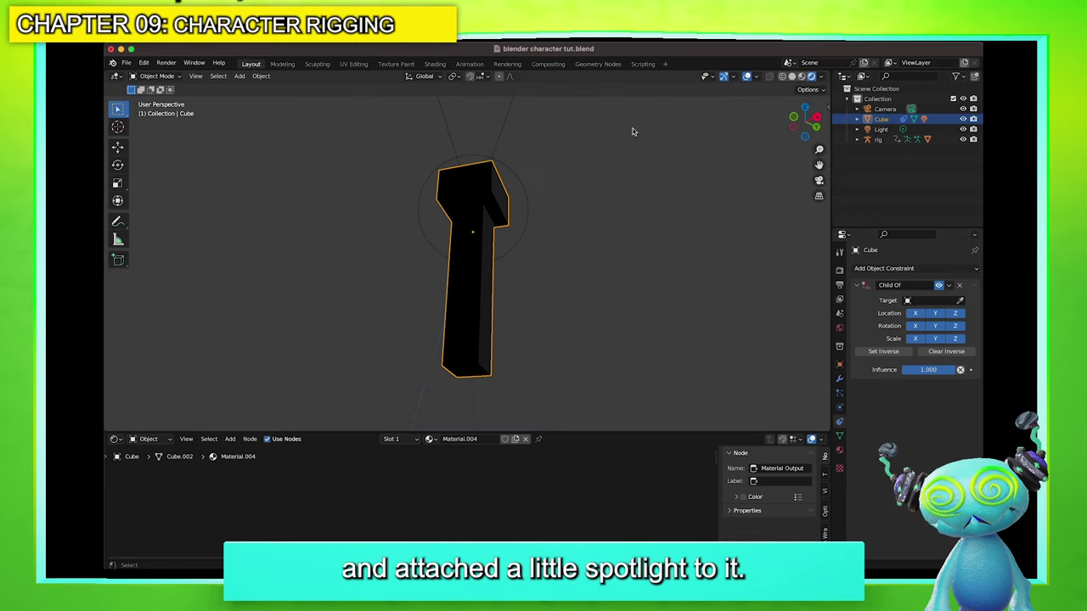
pyautogui.moveTo(591, 140); pyautogui.dragTo(545, 258, button='middle')
pyautogui.scroll(-10, 596, 209)
pyautogui.scroll(5, 595, 209)
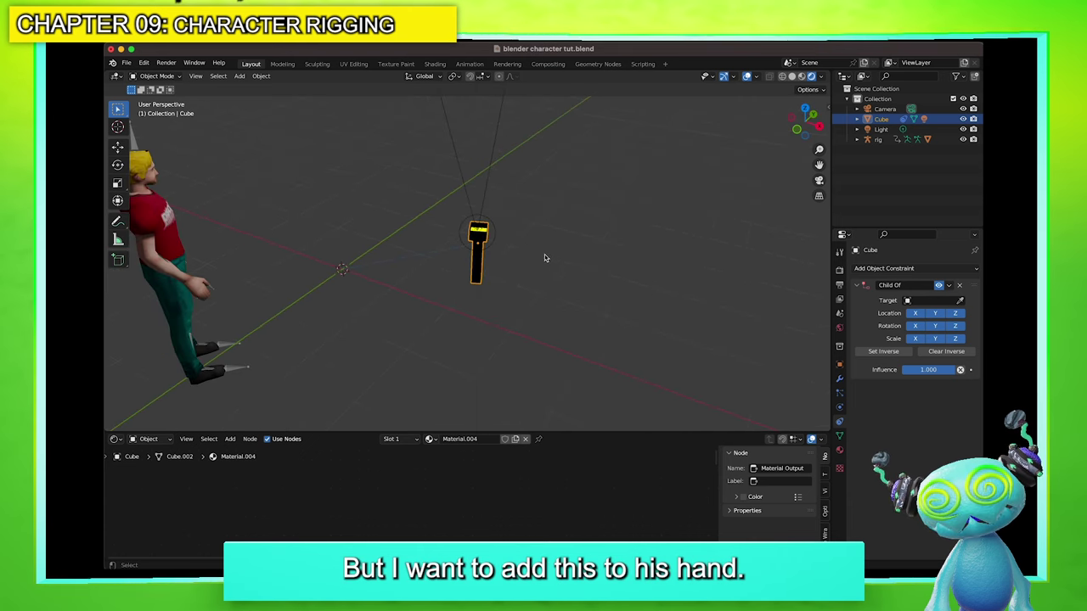
# Remove the flashlight's existing Child Of constraint and add a new Child Of object constraint to it
pyautogui.hotkey('ctrl', 'Tab')
pyautogui.click(490, 268)
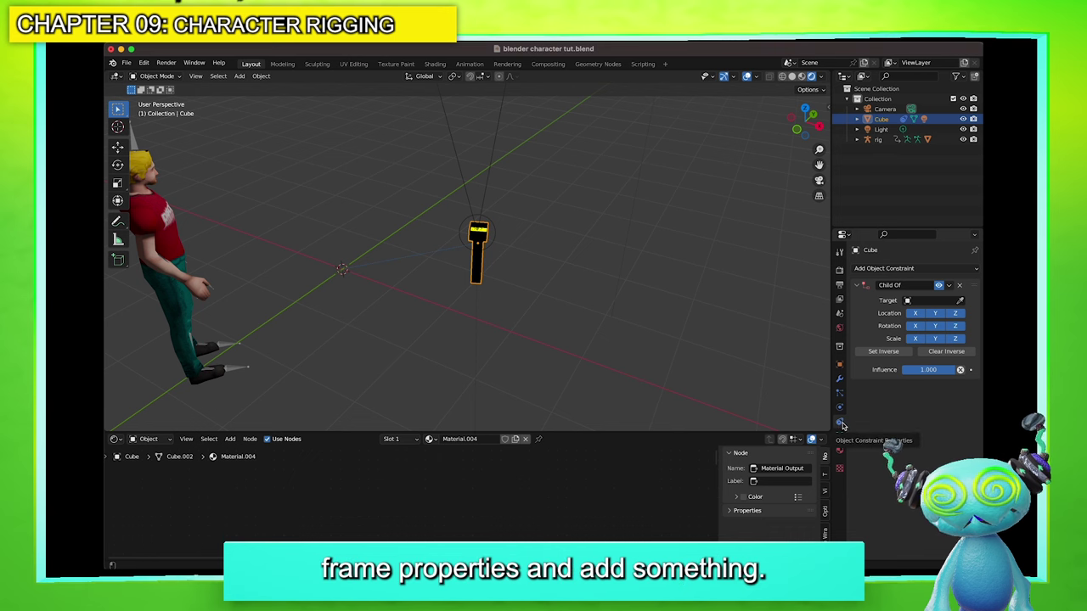
pyautogui.click(961, 286)
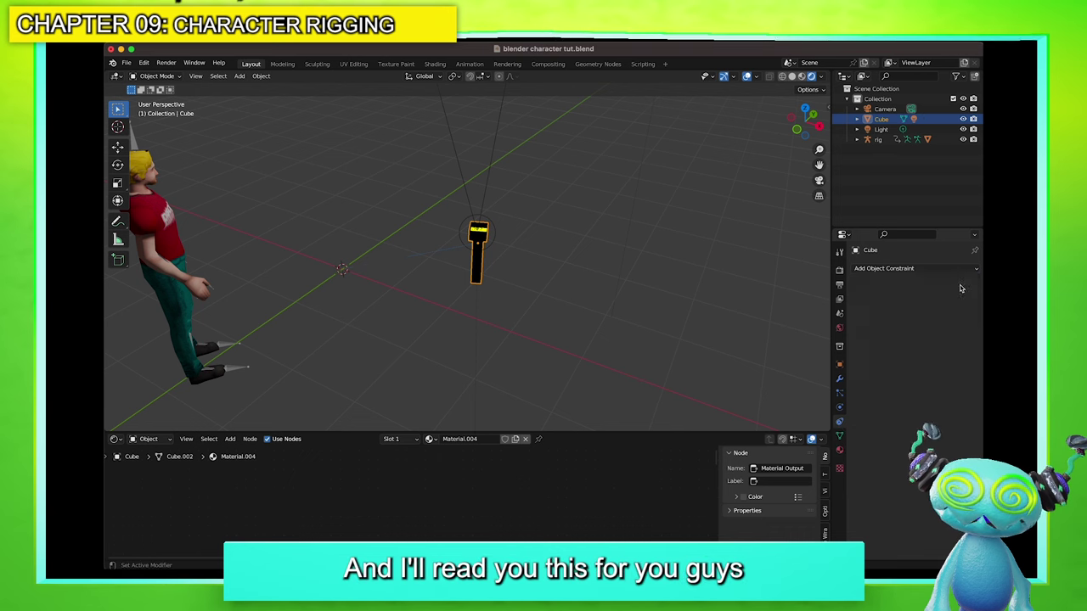
pyautogui.click(929, 268)
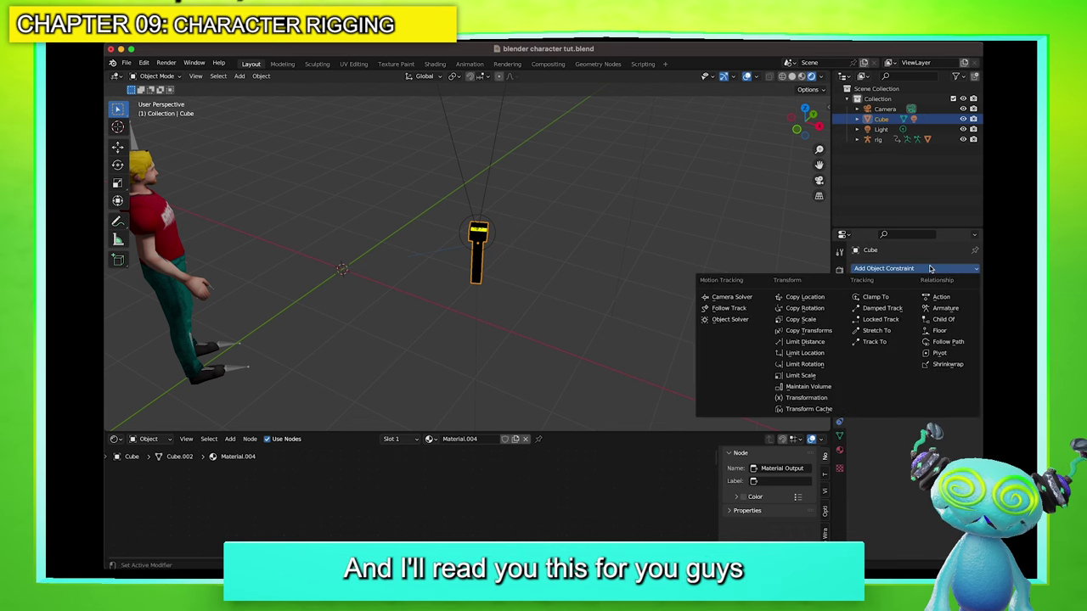
pyautogui.click(945, 321)
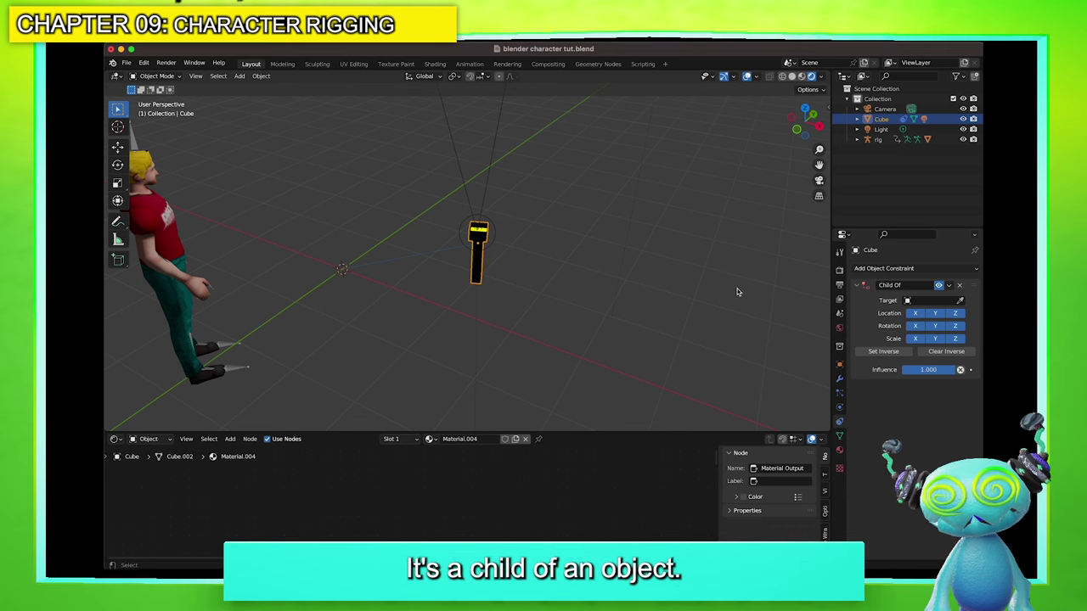
# Select the textured character's rig, focus on it from the front, and switch it to Pose Mode
pyautogui.moveTo(643, 330); pyautogui.dragTo(514, 202, button='middle')
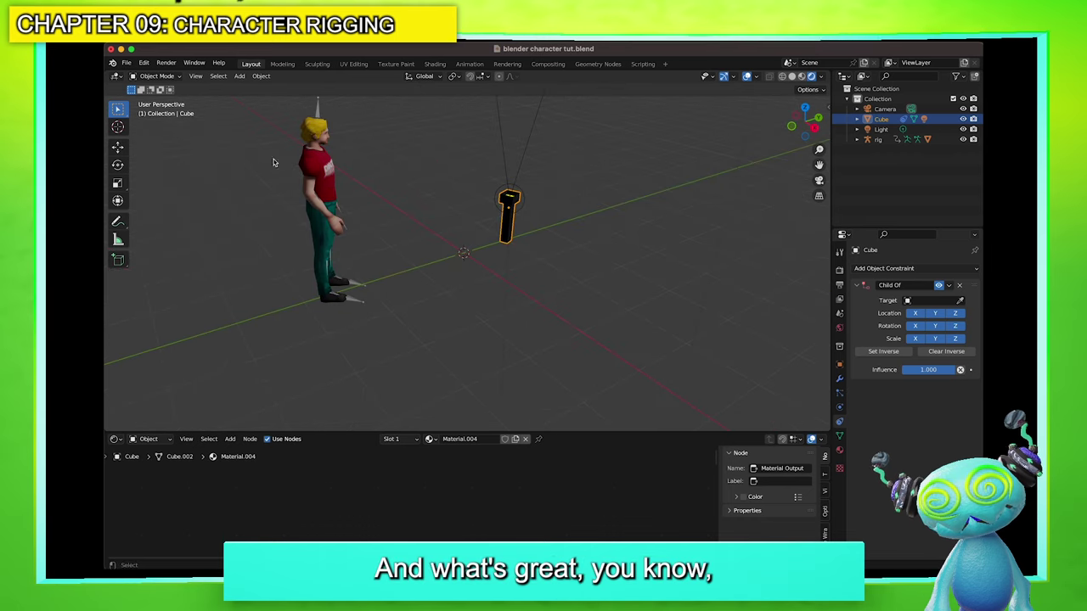
pyautogui.click(315, 111)
pyautogui.press('KP_Decimal')
pyautogui.scroll(4, 551, 254)
pyautogui.moveTo(553, 252); pyautogui.dragTo(442, 229, button='middle')
pyautogui.press('KP_Decimal')
pyautogui.scroll(2, 449, 222)
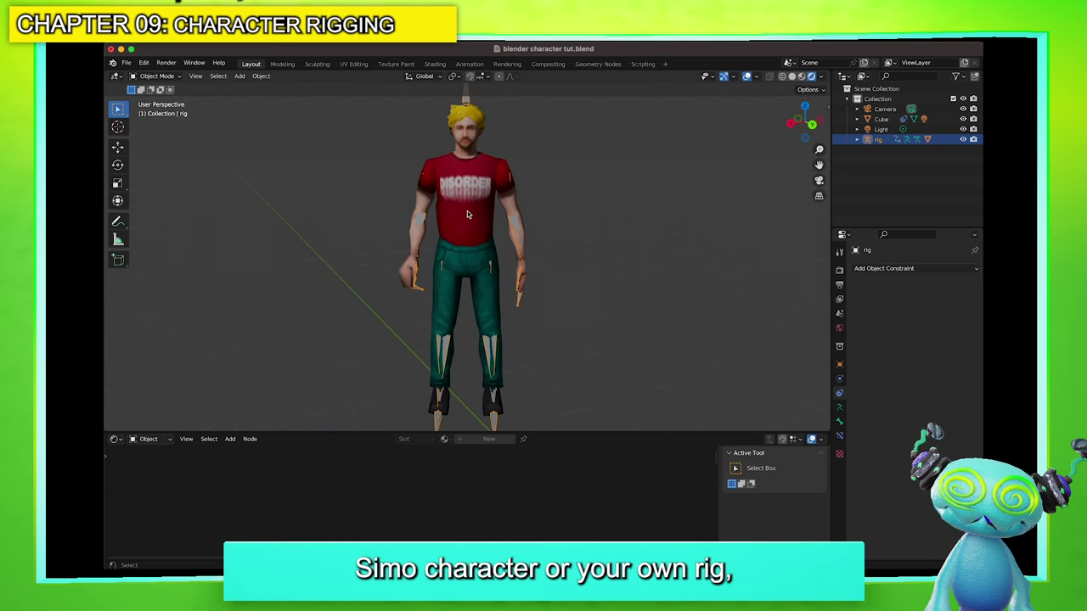
pyautogui.hotkey('ctrl', 'Tab')
pyautogui.click(491, 164)
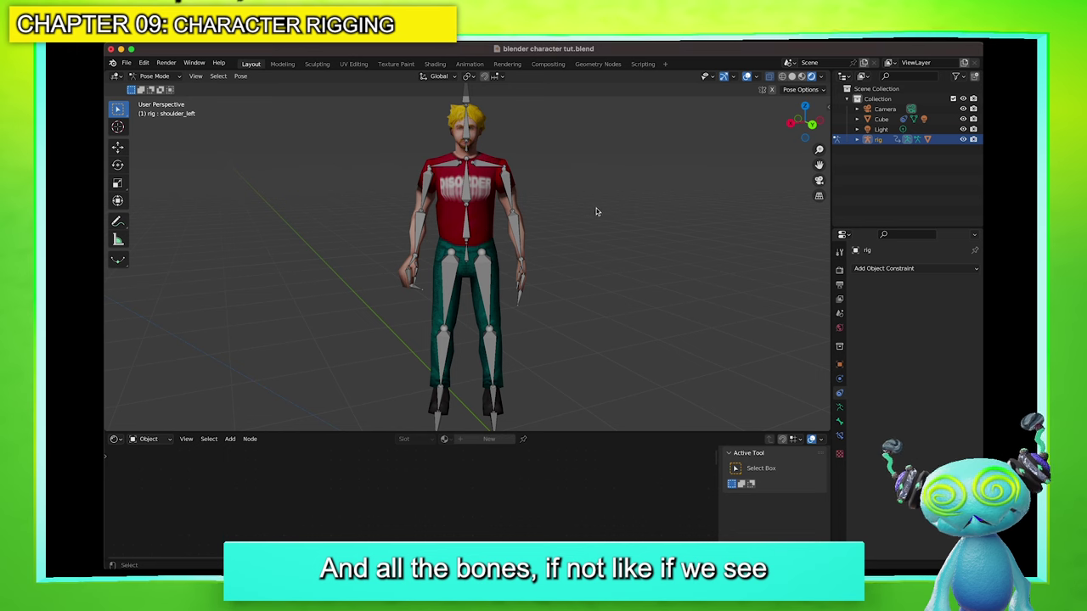
# Select the right forearm bone and show its bone properties to read its name
pyautogui.scroll(2, 445, 184)
pyautogui.click(397, 208)
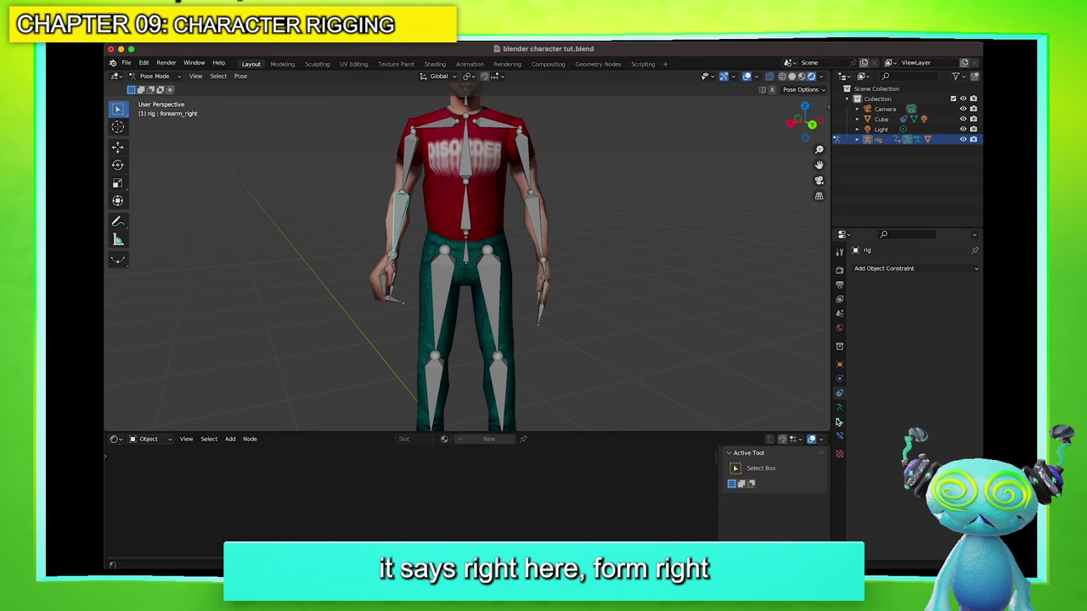
pyautogui.click(839, 420)
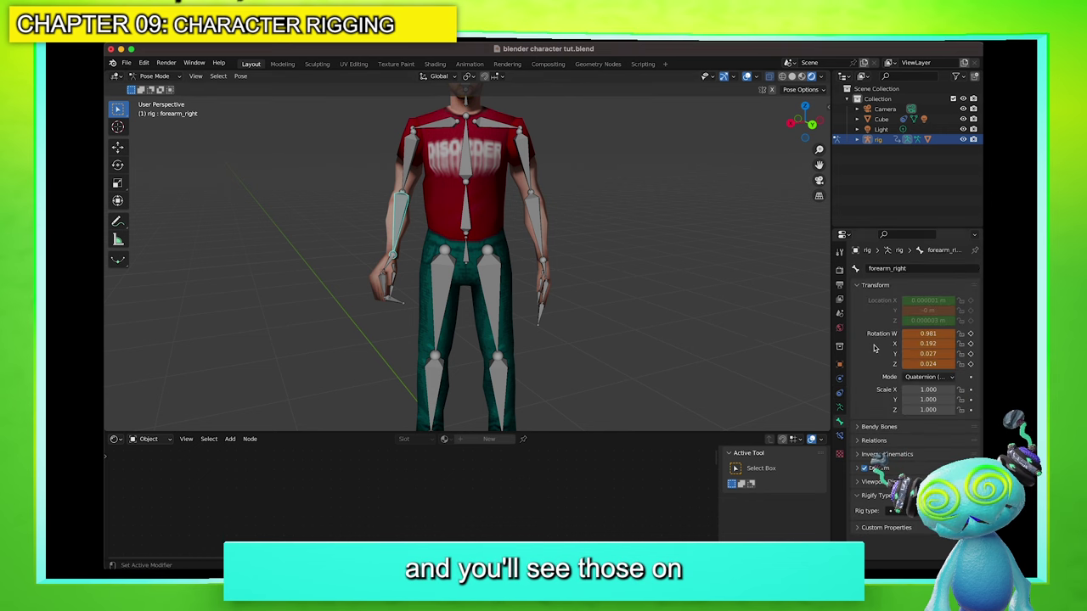
# Select the character's right hand bone and read its name in the bone properties
pyautogui.moveTo(364, 276)
pyautogui.mouseDown(button='middle')
pyautogui.moveTo(458, 288)
pyautogui.moveTo(375, 264)
pyautogui.mouseUp(button='middle')
pyautogui.click(379, 263)
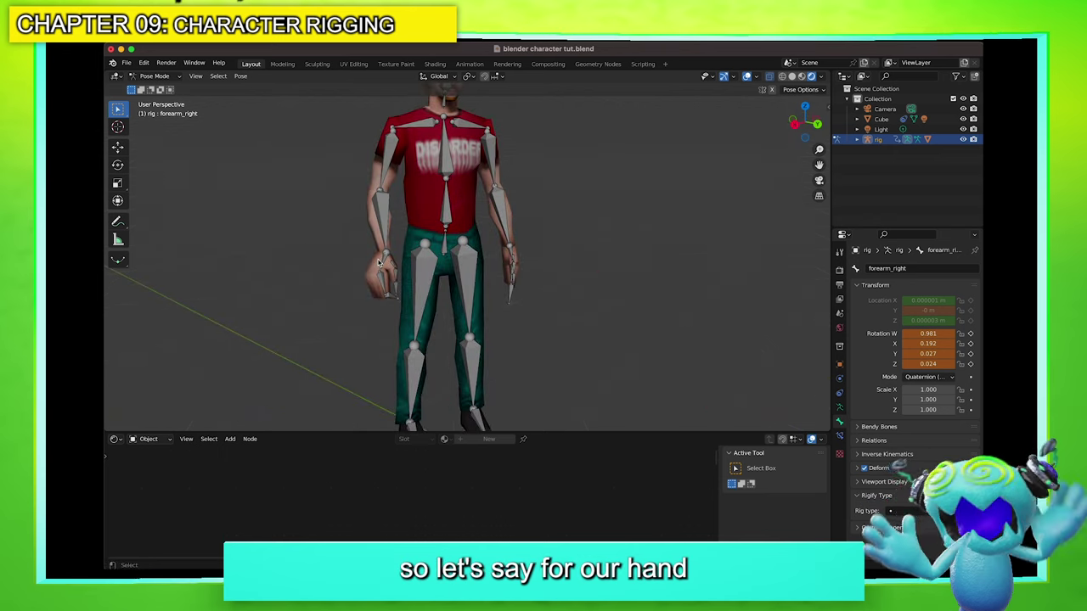
pyautogui.scroll(3, 383, 264)
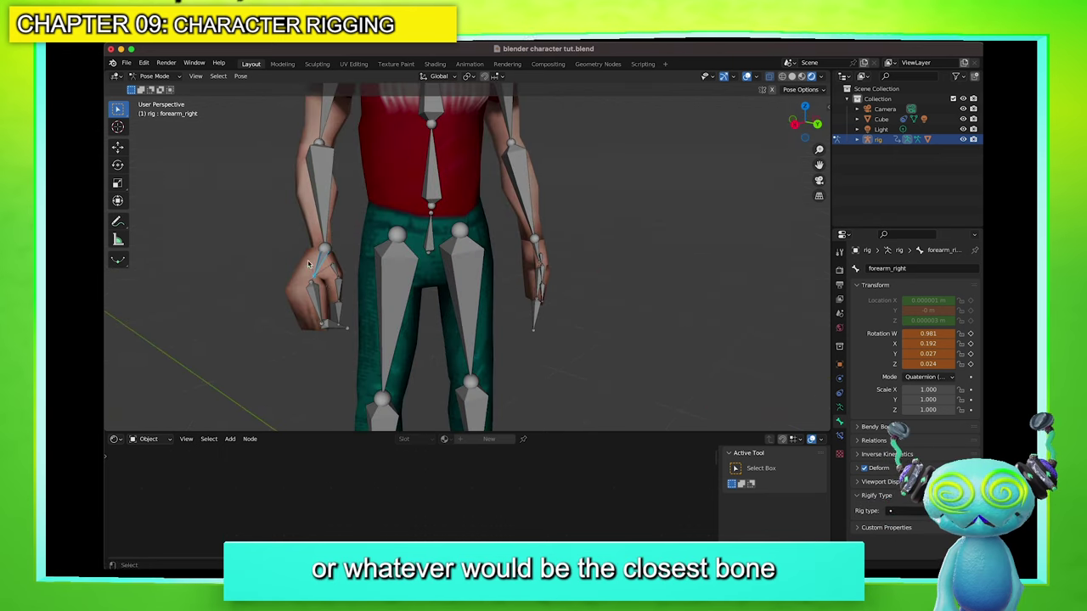
pyautogui.press('KP_Decimal')
pyautogui.scroll(-6, 417, 301)
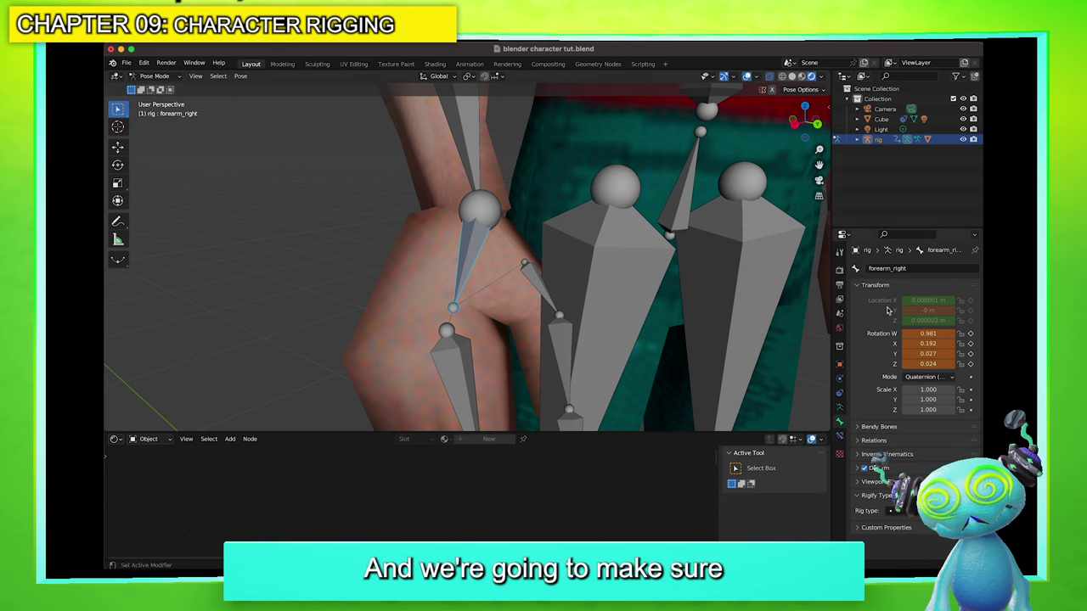
pyautogui.click(473, 249)
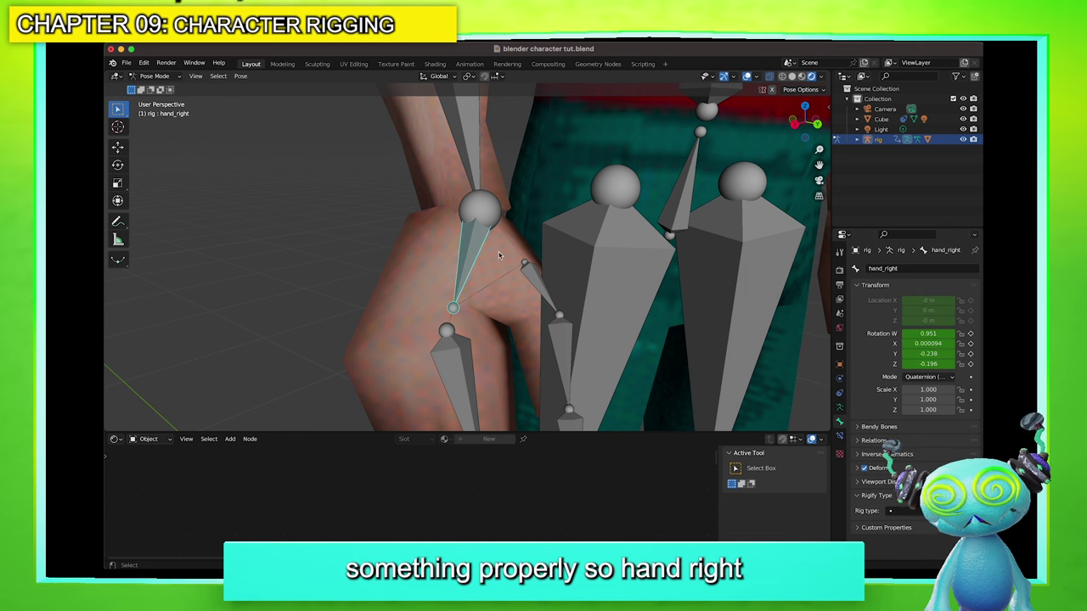
pyautogui.scroll(-1, 509, 293)
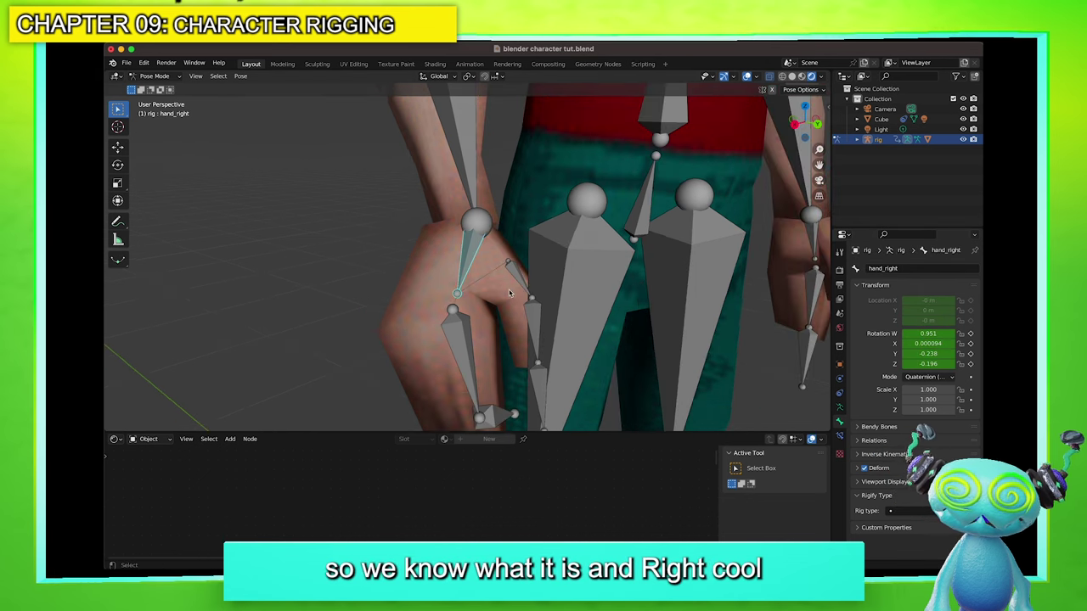
# Select the flashlight and set the rig as the target of its Child Of constraint
pyautogui.scroll(-8, 314, 267)
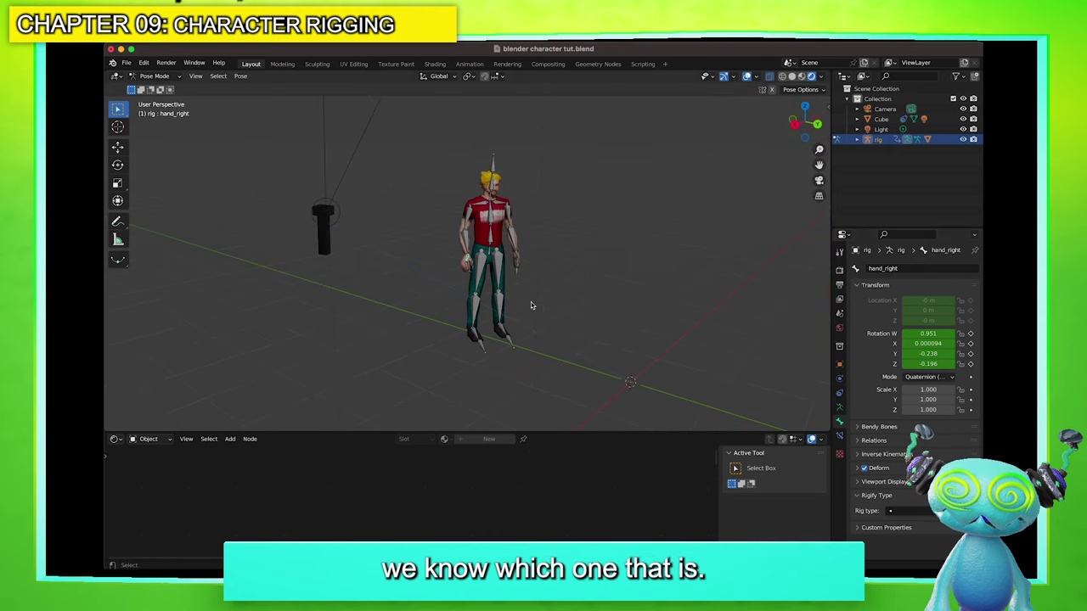
pyautogui.click(323, 250)
pyautogui.click(361, 253)
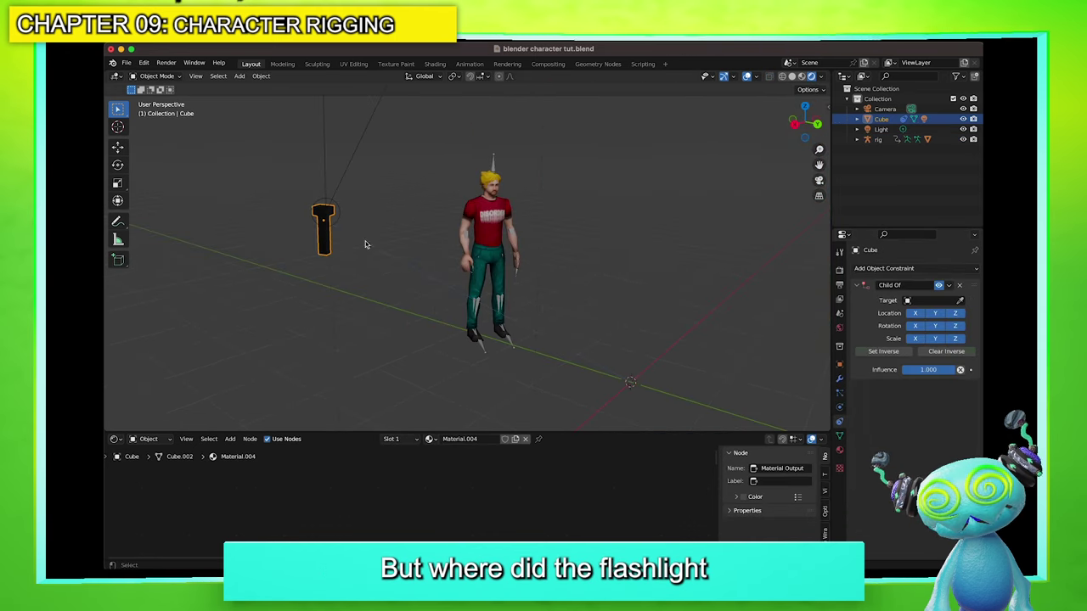
pyautogui.click(937, 301)
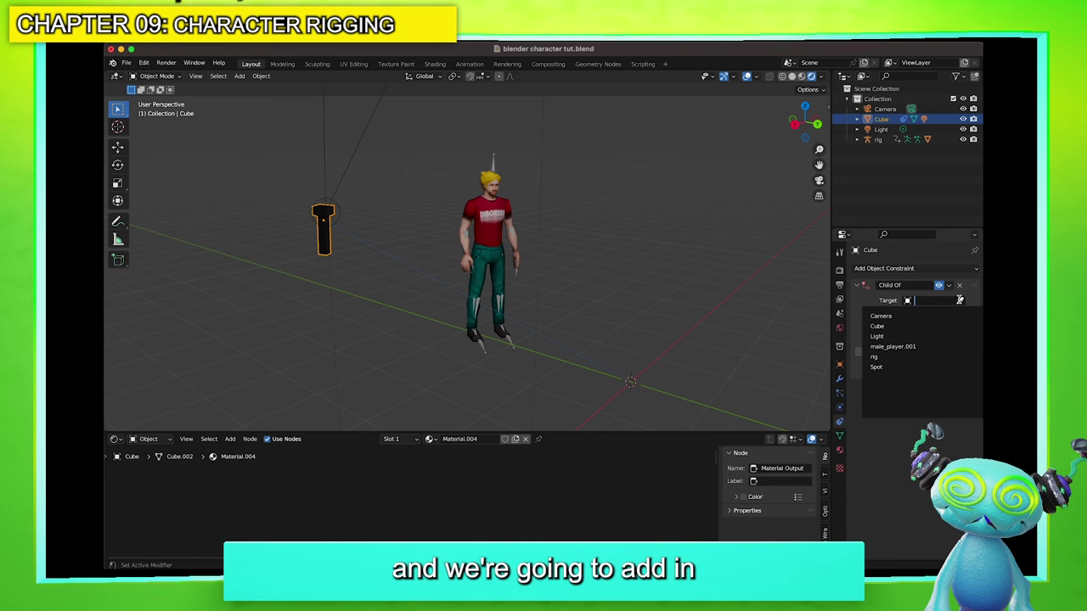
pyautogui.click(959, 299)
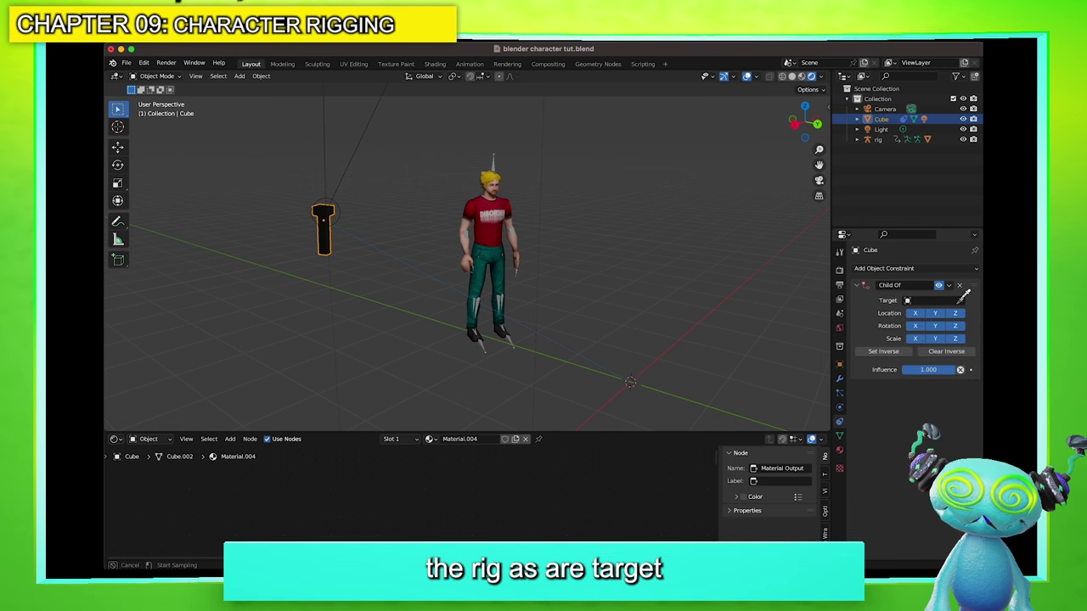
pyautogui.click(499, 159)
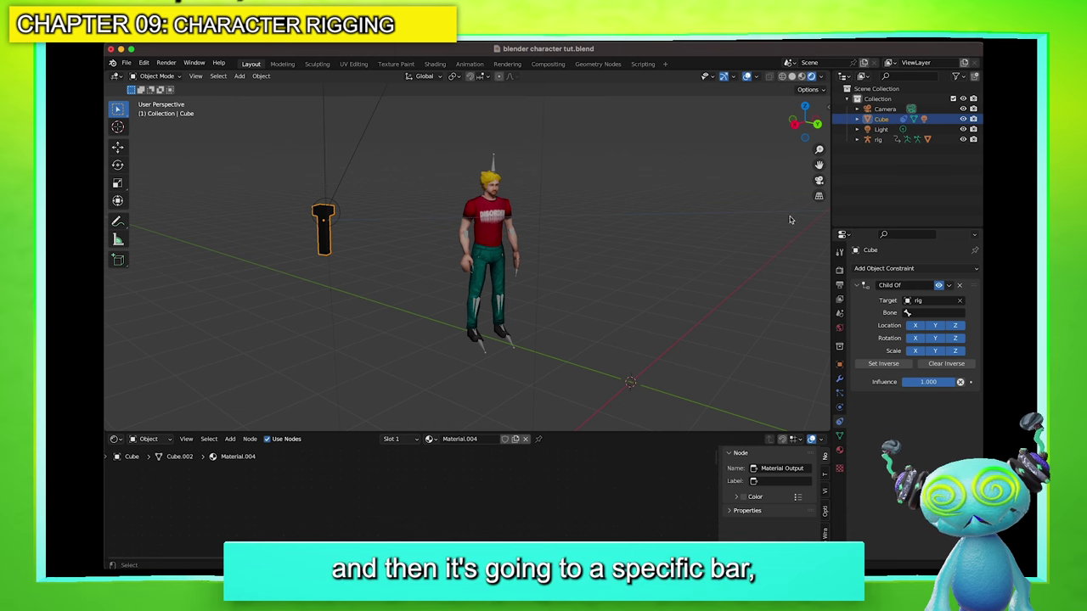
# Set the Child Of constraint's bone to hand_right
pyautogui.click(927, 313)
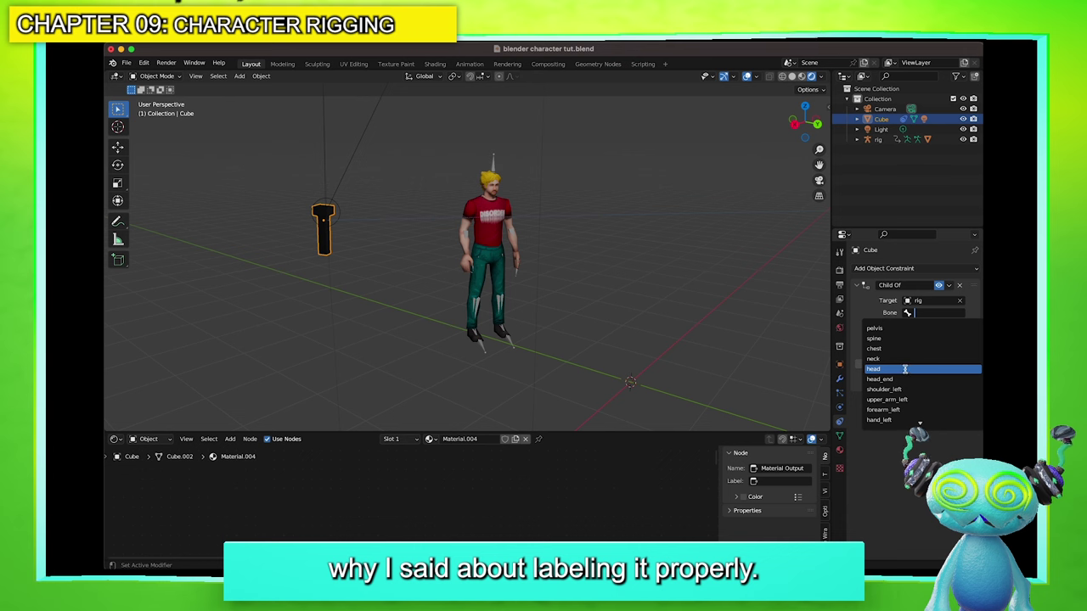
pyautogui.scroll(-4, 907, 417)
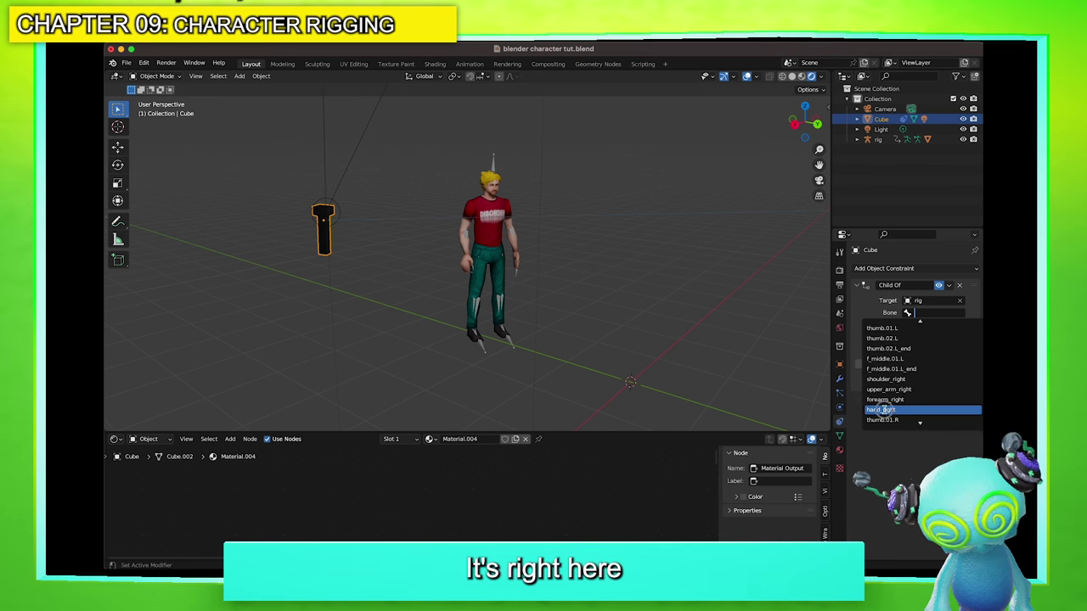
pyautogui.click(883, 410)
# Lower the displaced flashlight along the Z axis in two moves toward the character's height
pyautogui.press('KP_Decimal')
pyautogui.scroll(-12, 503, 253)
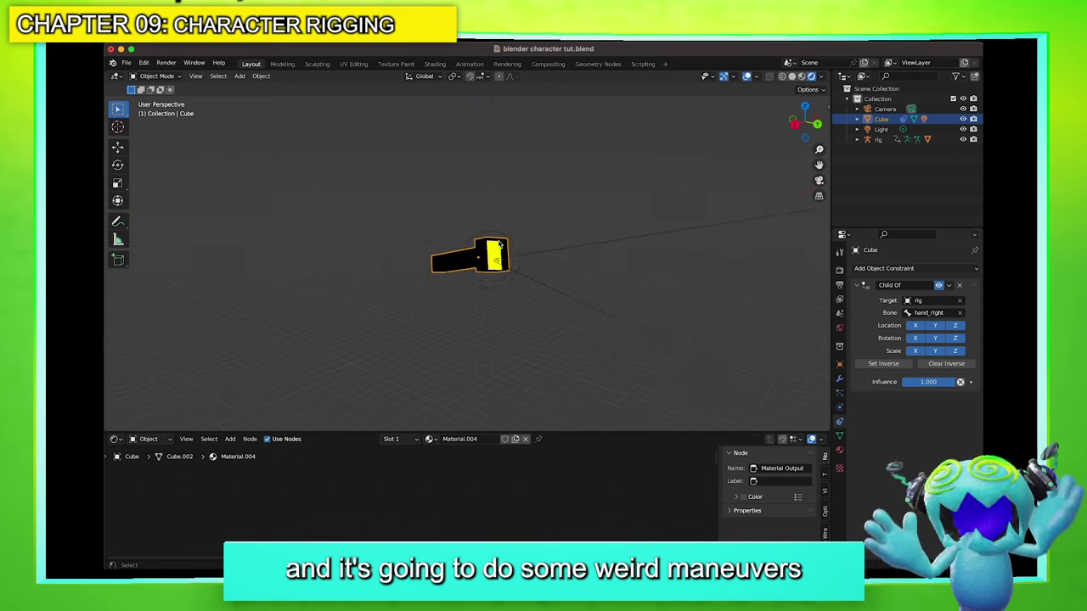
pyautogui.scroll(3, 503, 259)
pyautogui.scroll(15, 502, 257)
pyautogui.scroll(-7, 502, 255)
pyautogui.press('g')
pyautogui.press('z')
pyautogui.click(527, 322)
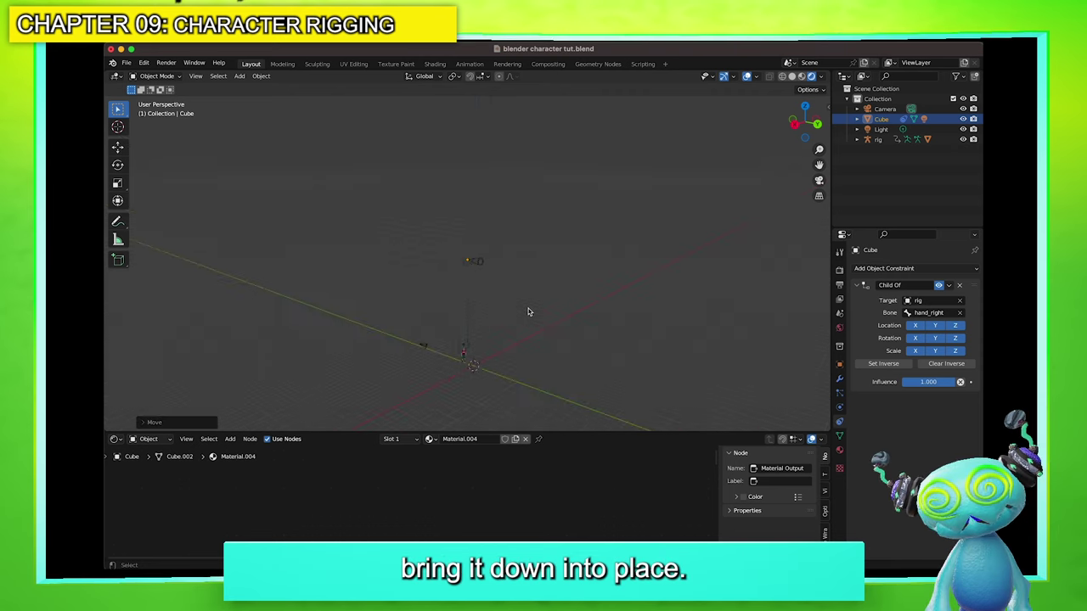
pyautogui.press('g')
pyautogui.press('z')
pyautogui.click(523, 392)
# Readjust the flashlight's height along the Z axis and shift it along the Y axis
pyautogui.press('KP_Decimal')
pyautogui.scroll(-18, 484, 359)
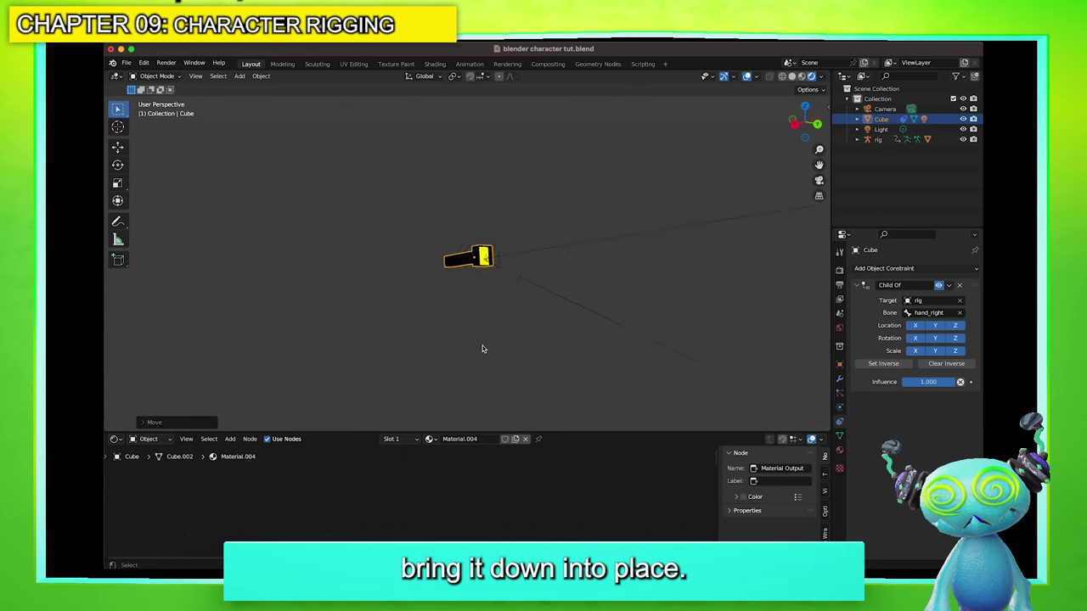
pyautogui.press('g')
pyautogui.press('z')
pyautogui.click(502, 233)
pyautogui.press('g')
pyautogui.press('y')
pyautogui.click(467, 244)
# Reframe the view on the flashlight and look up the Frame Selected command and its shortcut
pyautogui.moveTo(467, 245); pyautogui.dragTo(510, 253, button='middle')
pyautogui.press('KP_Decimal')
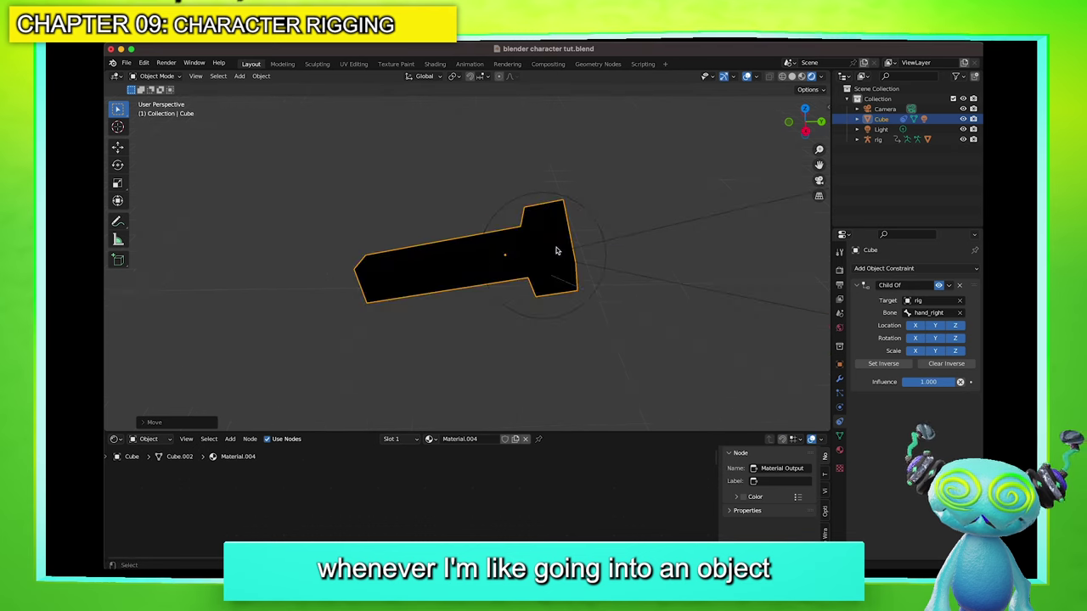
pyautogui.scroll(-4, 555, 246)
pyautogui.scroll(3, 479, 264)
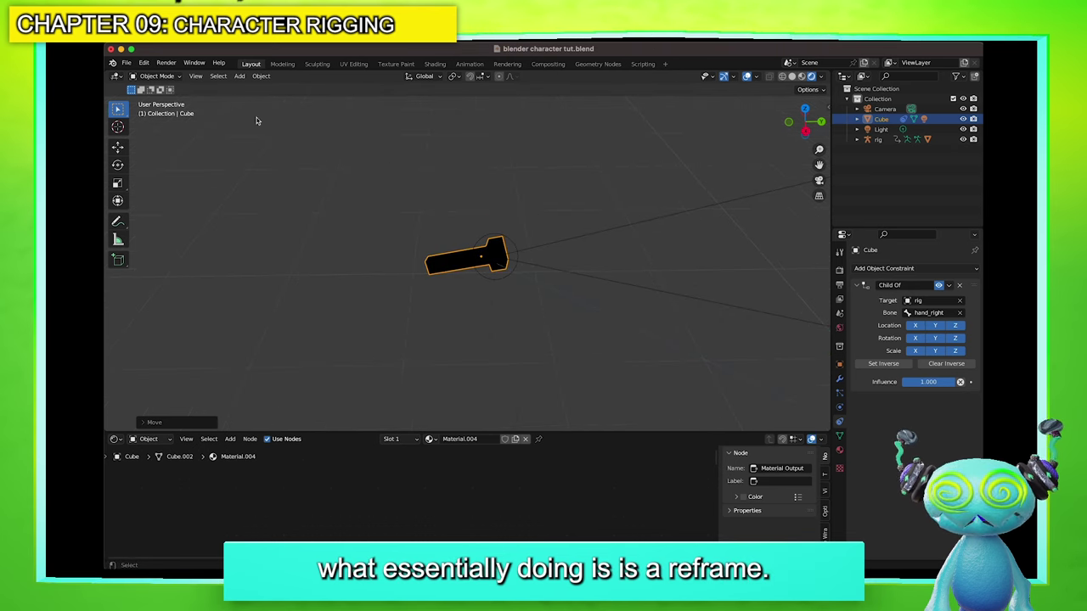
pyautogui.click(218, 75)
pyautogui.moveTo(205, 78)
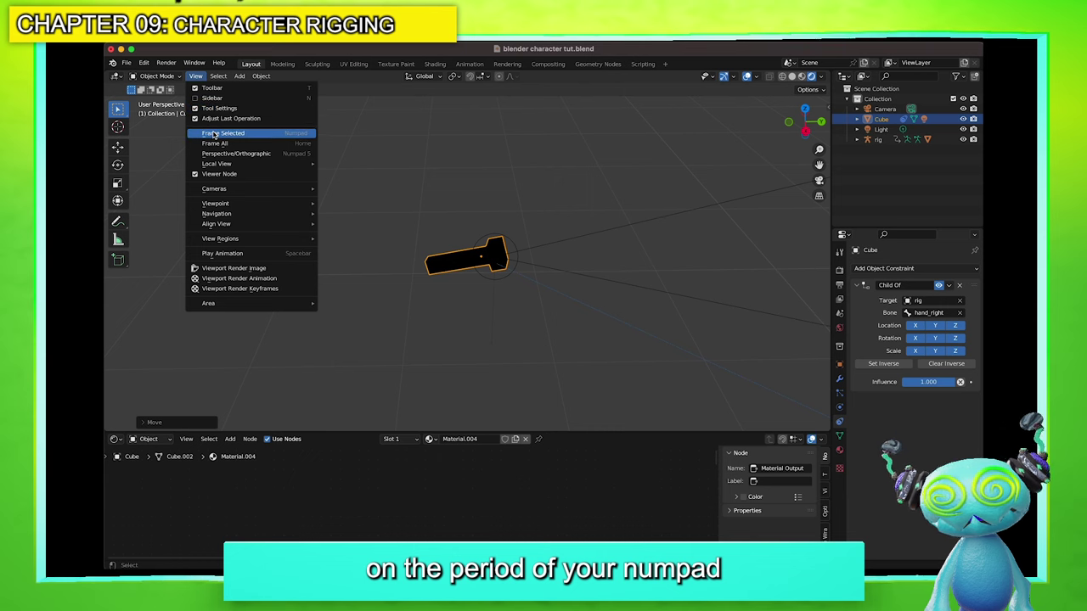
pyautogui.click(194, 76)
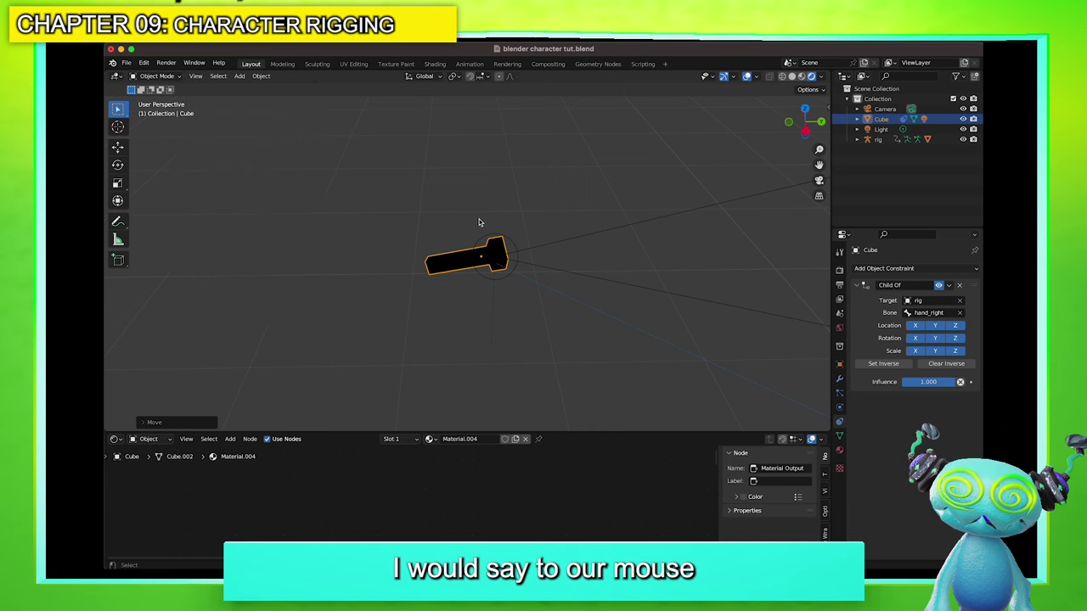
# Move the flashlight along the Y axis and along the X axis to bring it close to the character
pyautogui.scroll(-3, 466, 277)
pyautogui.scroll(-3, 467, 277)
pyautogui.press('g')
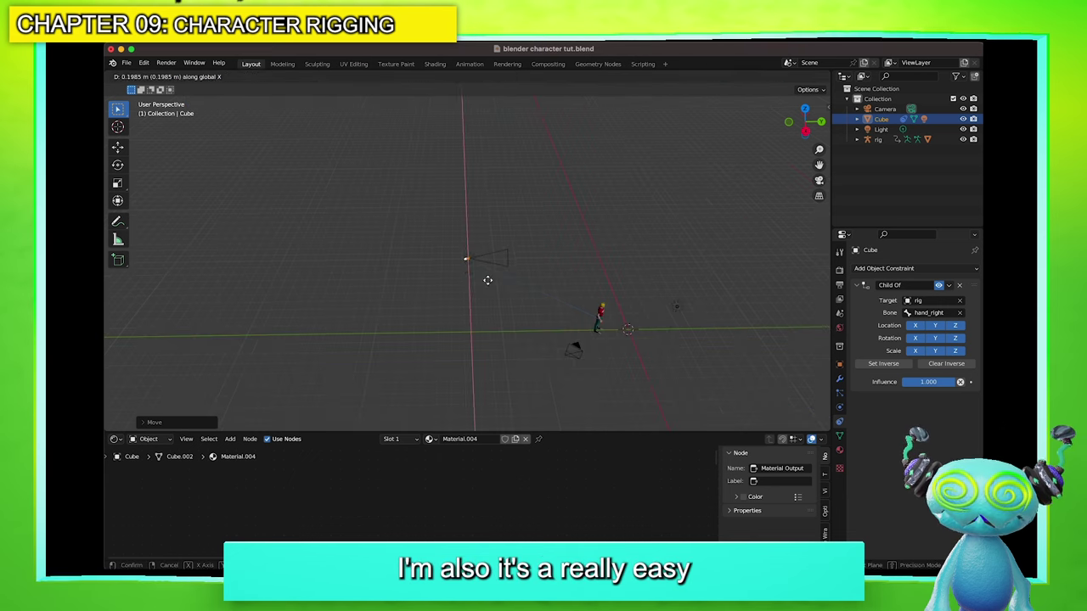
pyautogui.press('y')
pyautogui.click(580, 279)
pyautogui.press('g')
pyautogui.press('z')
pyautogui.press('y')
pyautogui.press('x')
pyautogui.click(614, 317)
# Move the flashlight freely into the character's right hand and check its placement from the front
pyautogui.press('KP_Decimal')
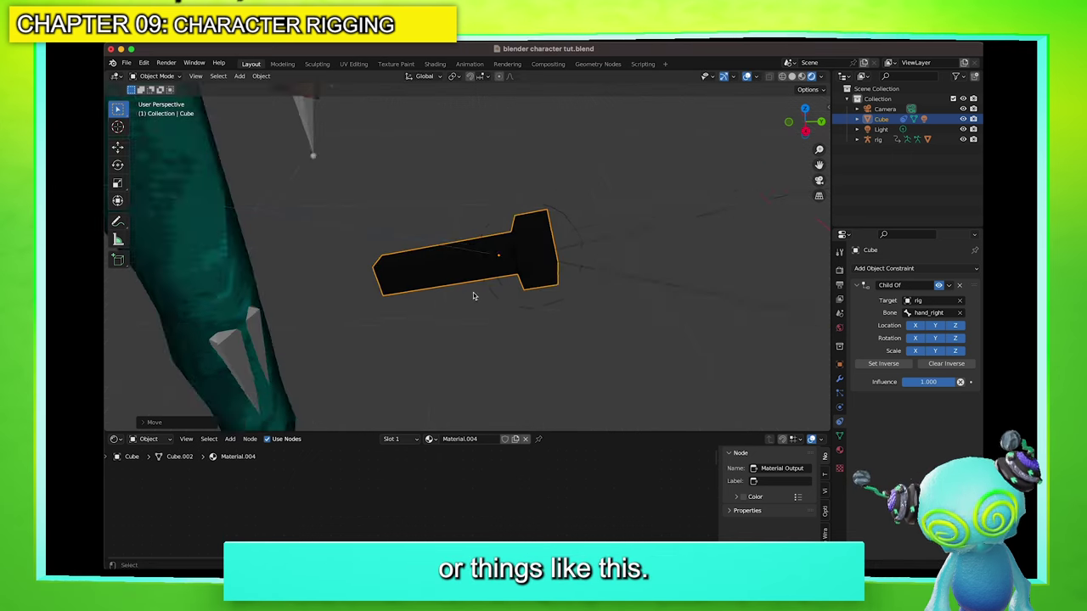
pyautogui.scroll(-4, 473, 294)
pyautogui.press('g')
pyautogui.click(449, 220)
pyautogui.moveTo(449, 221); pyautogui.dragTo(366, 224, button='middle')
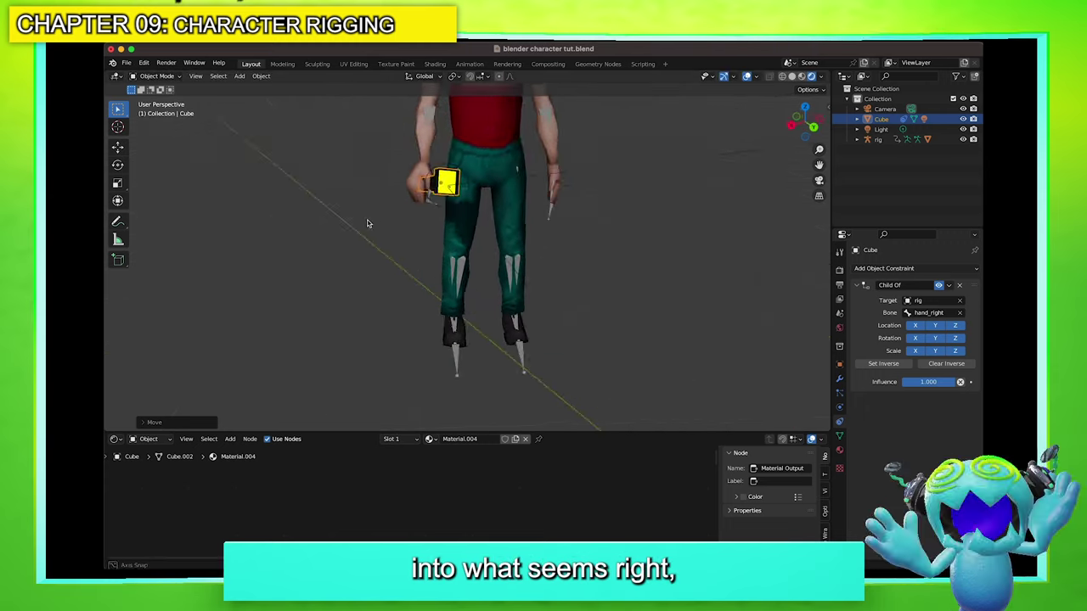
pyautogui.scroll(4, 445, 187)
pyautogui.scroll(-4, 560, 198)
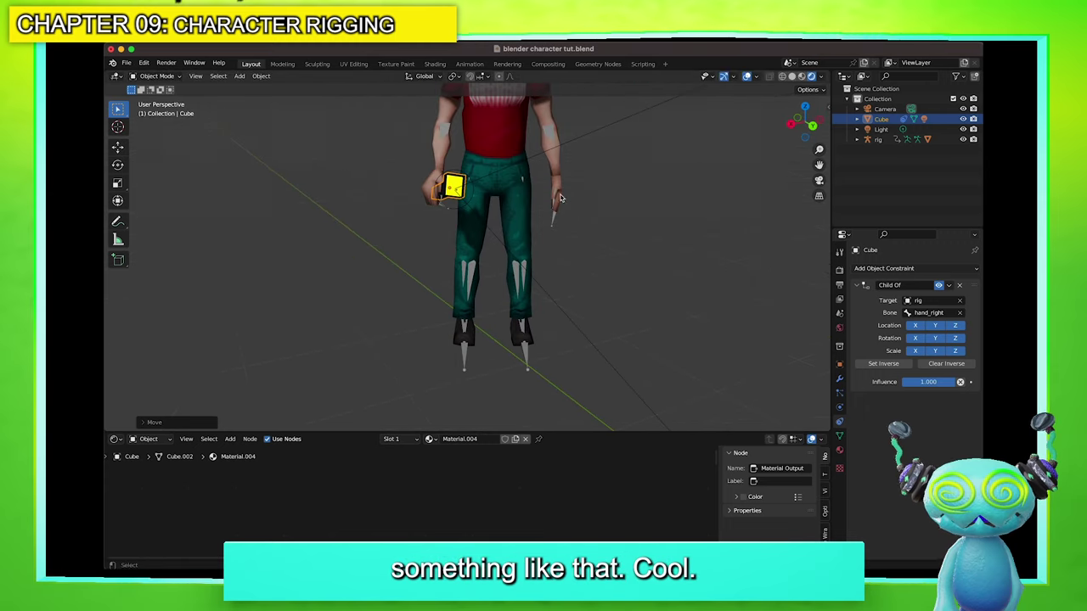
# Deselect the flashlight, select the character's rig, and switch it to Pose Mode
pyautogui.moveTo(818, 165); pyautogui.dragTo(810, 254)
pyautogui.click(738, 172)
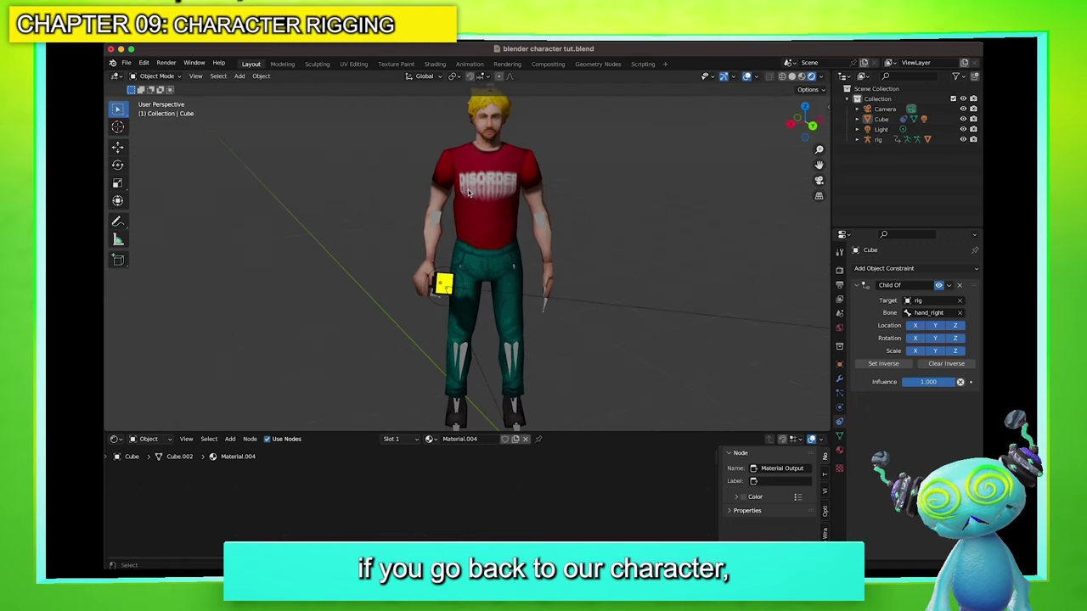
pyautogui.click(544, 302)
pyautogui.hotkey('ctrl', 'Tab')
pyautogui.click(599, 267)
pyautogui.scroll(3, 443, 236)
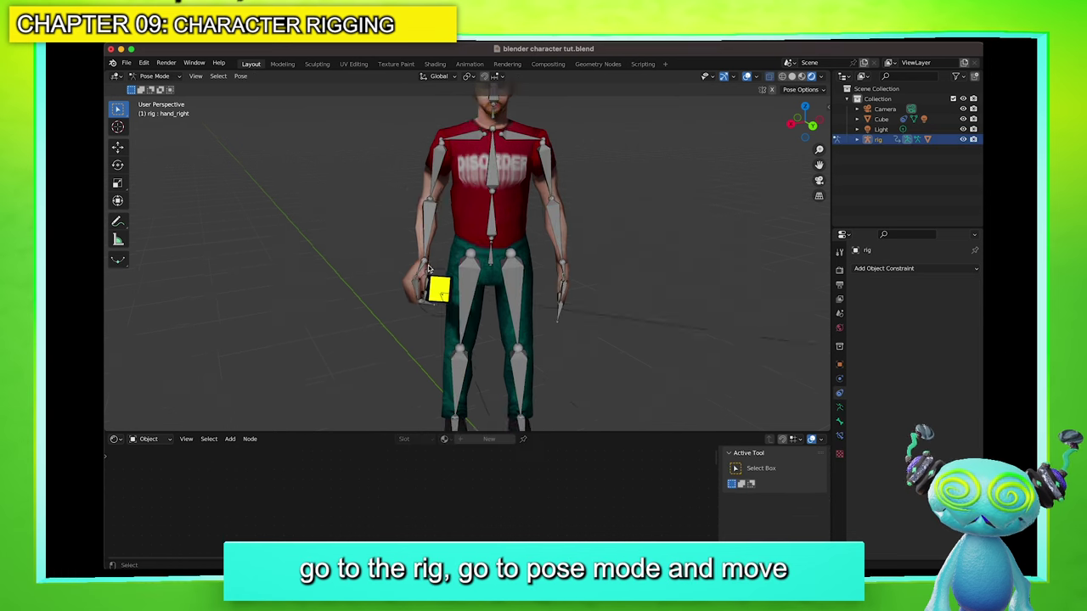
# Rotate the right forearm bone outward and back to test whether the flashlight follows the hand
pyautogui.click(419, 233)
pyautogui.press('r')
pyautogui.click(418, 234)
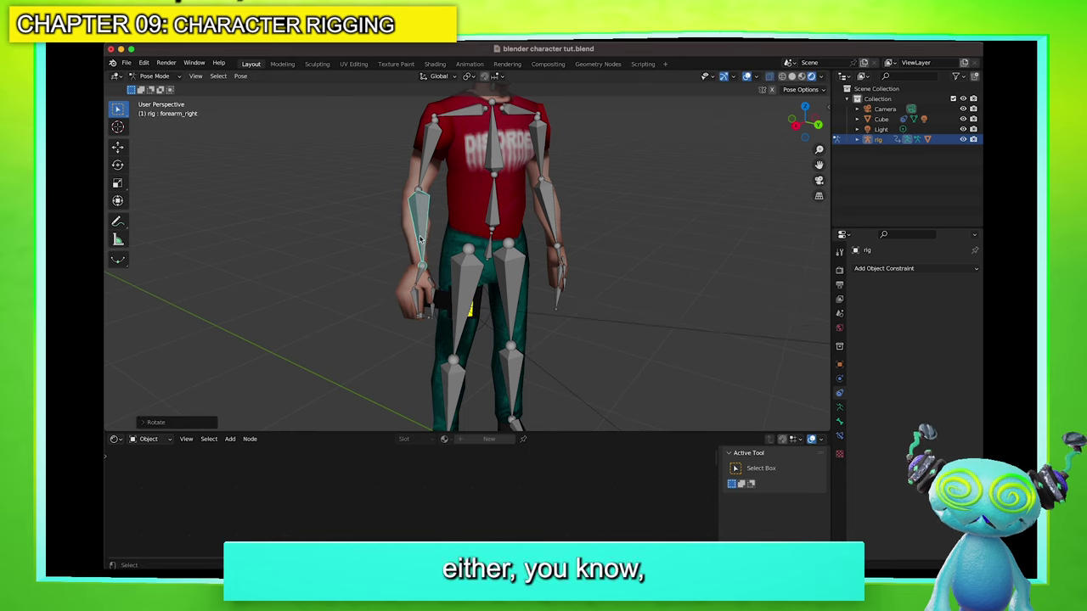
pyautogui.press('r')
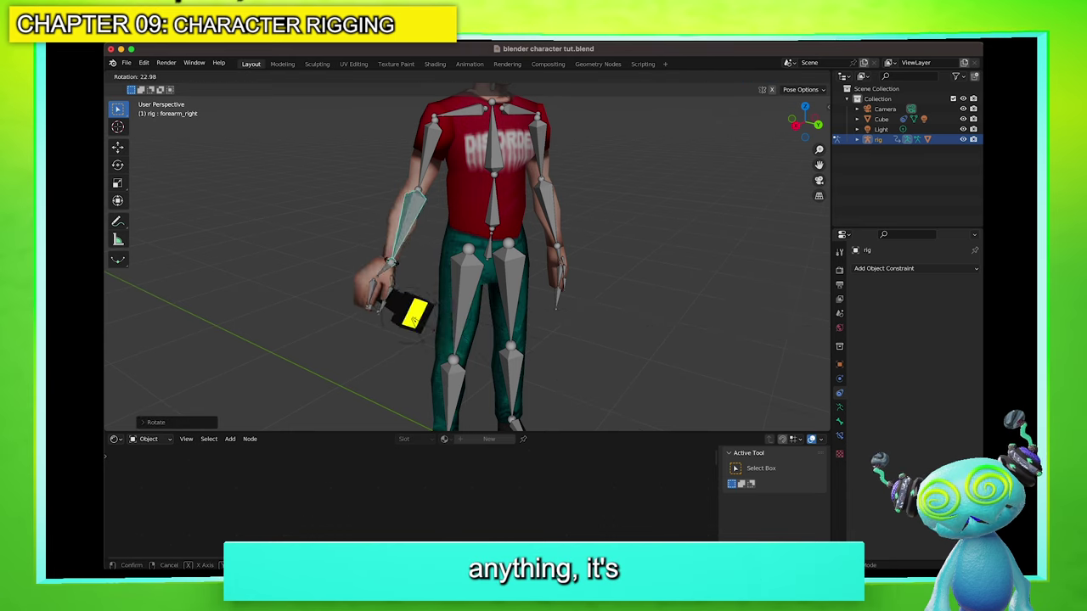
pyautogui.click(423, 231)
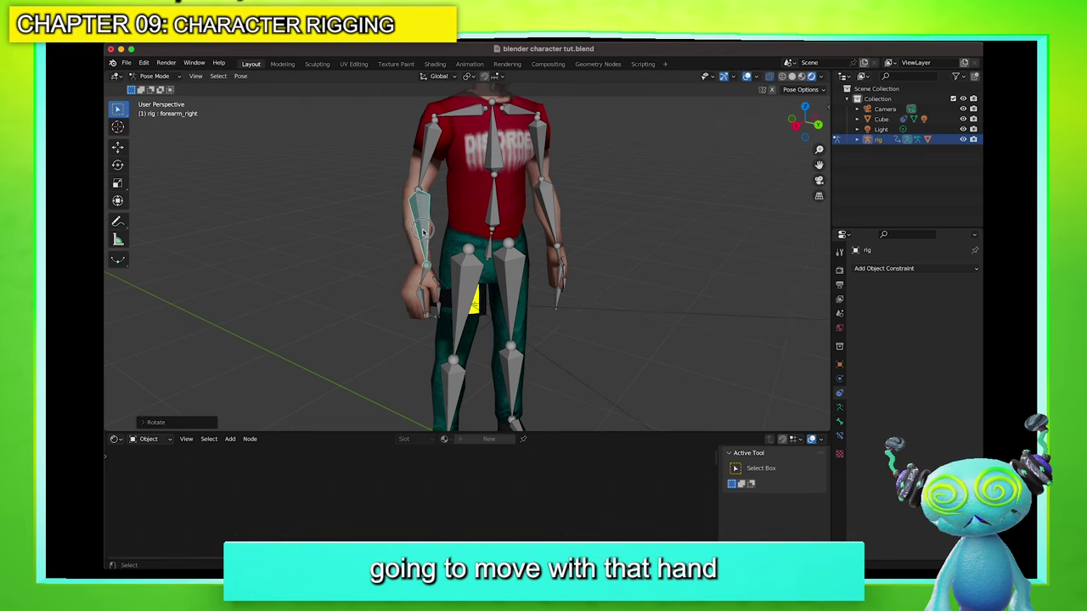
# Try rotating the right hand bone with the flashlight attached, and undo the rotation
pyautogui.click(421, 270)
pyautogui.press('r')
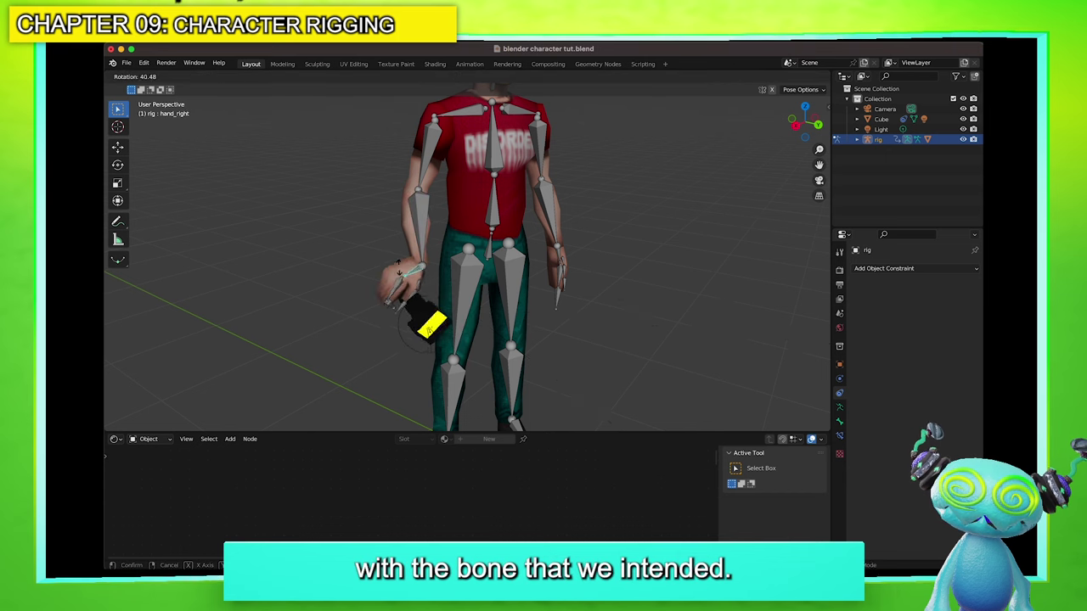
pyautogui.click(366, 243)
pyautogui.hotkey('ctrl', 'z')
# From behind the character, rotate the right forearm bone to raise the flashlight forward, and inspect it from the other side
pyautogui.moveTo(406, 239); pyautogui.dragTo(548, 221, button='middle')
pyautogui.scroll(-3, 478, 226)
pyautogui.click(450, 254)
pyautogui.press('r')
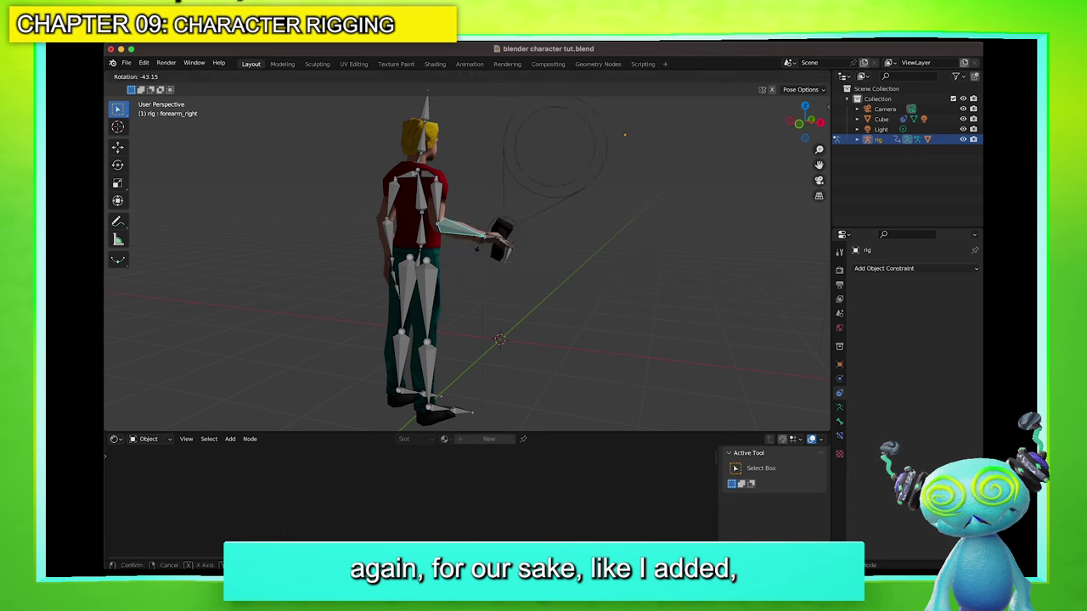
pyautogui.click(553, 216)
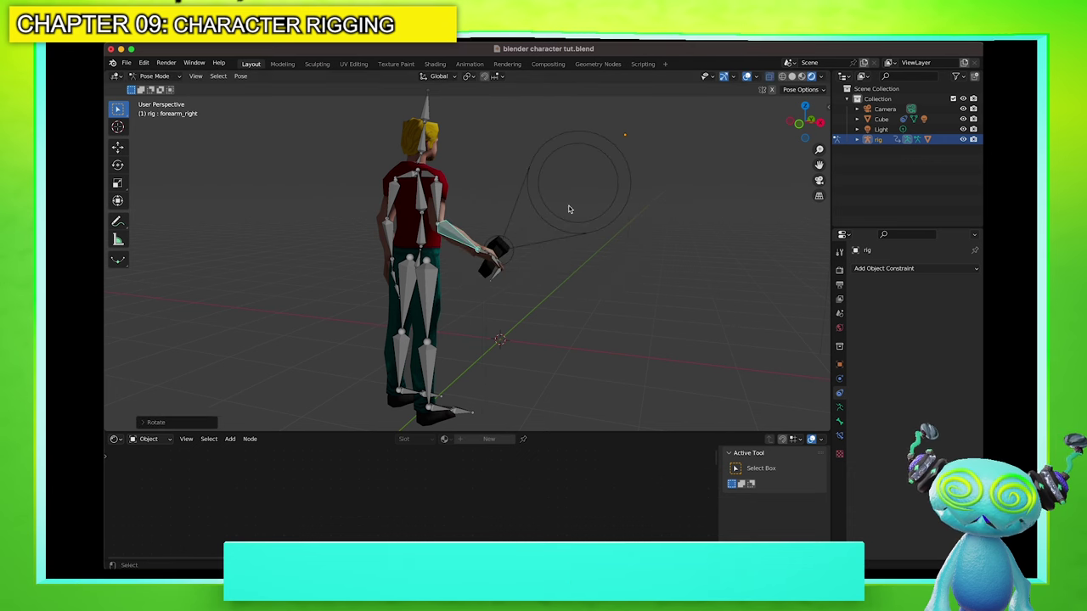
pyautogui.scroll(3, 553, 216)
pyautogui.click(653, 177)
pyautogui.moveTo(525, 216); pyautogui.dragTo(533, 250, button='middle')
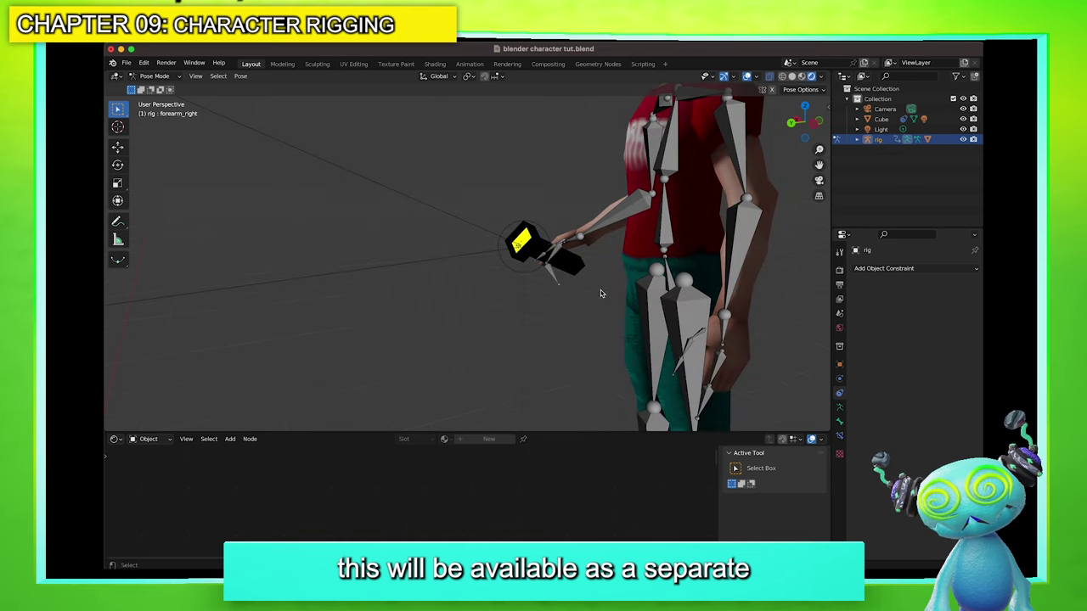
# Try rotating the right thigh bone with the character viewed from the side
pyautogui.scroll(-6, 567, 295)
pyautogui.moveTo(528, 301); pyautogui.dragTo(517, 246, button='middle')
pyautogui.scroll(4, 605, 312)
pyautogui.click(391, 287)
pyautogui.press('r')
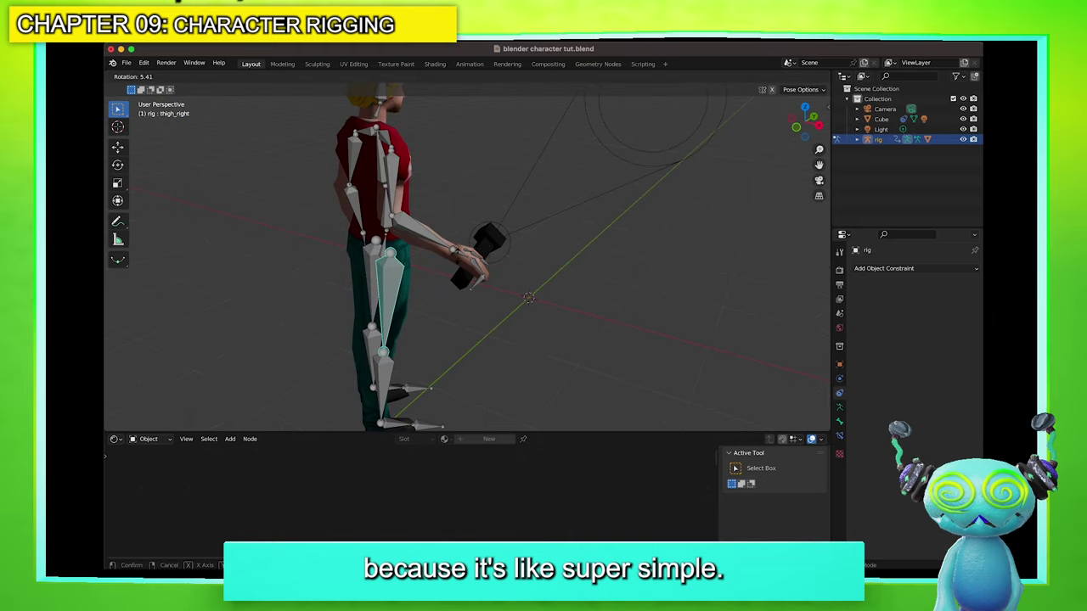
pyautogui.click(467, 259)
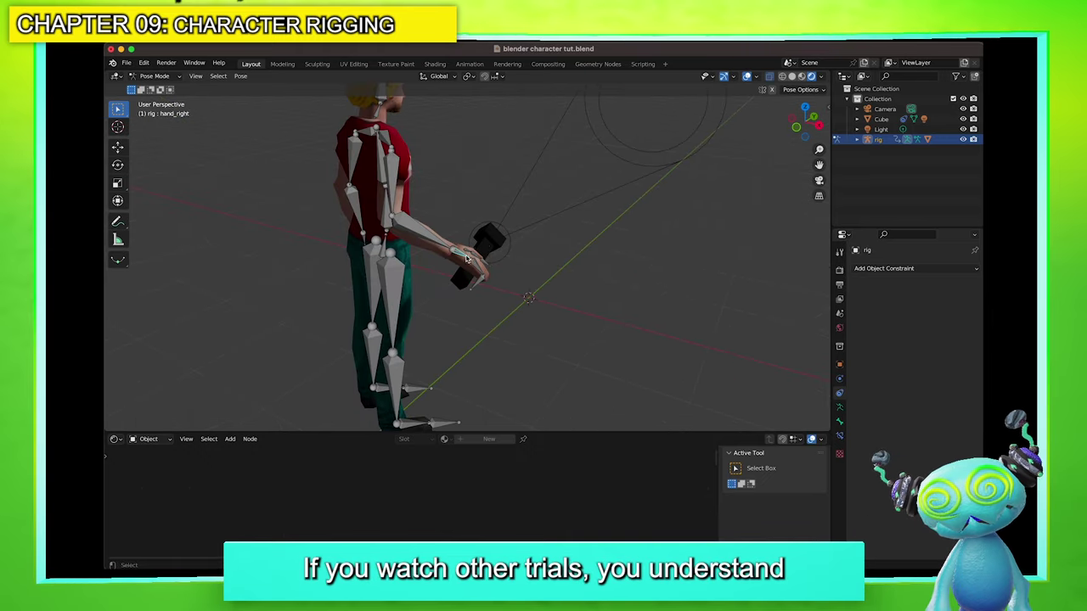
# Rotate the right hand bone of the raised arm and undo that rotation
pyautogui.click(466, 259)
pyautogui.press('r')
pyautogui.click(512, 302)
pyautogui.press('super+z')
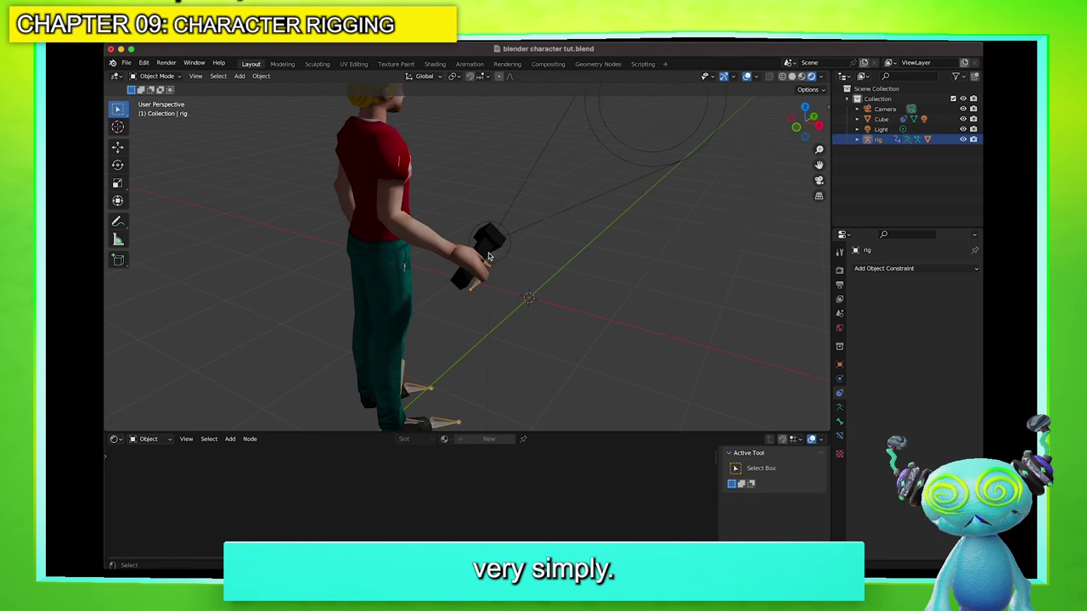
# Parent the spotlight to the flashlight with the Object parenting option
pyautogui.click(560, 203)
pyautogui.scroll(2, 571, 208)
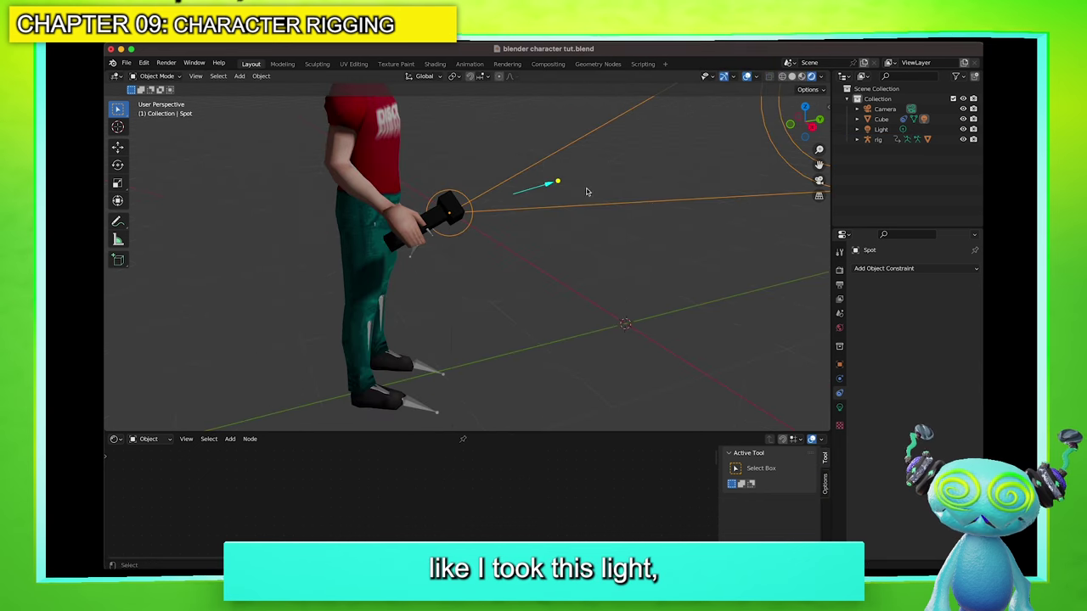
pyautogui.scroll(-2, 639, 255)
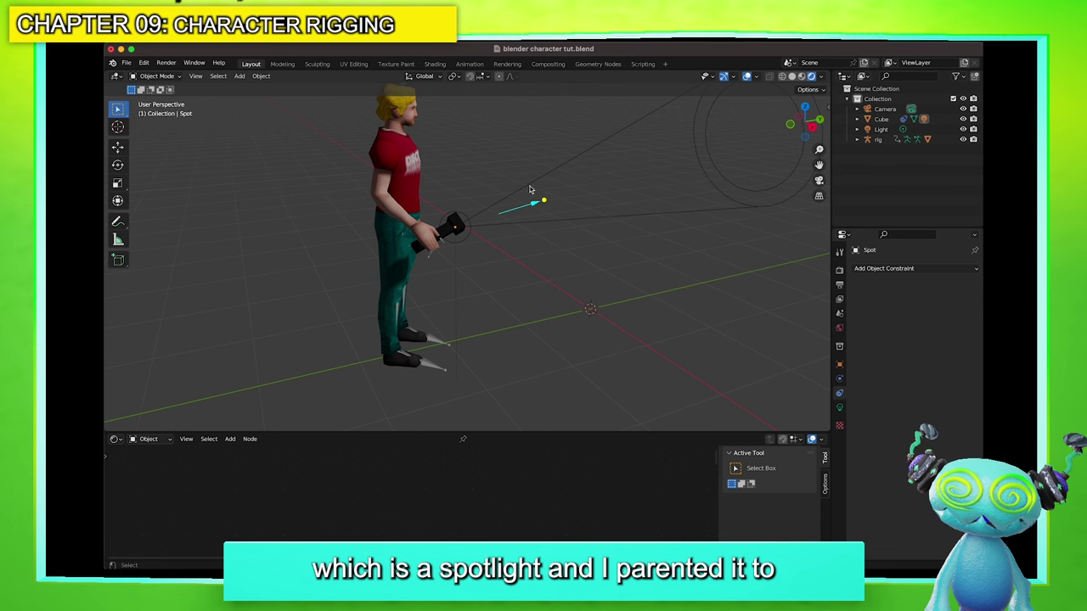
pyautogui.scroll(3, 537, 184)
pyautogui.moveTo(536, 183); pyautogui.dragTo(463, 176, button='middle')
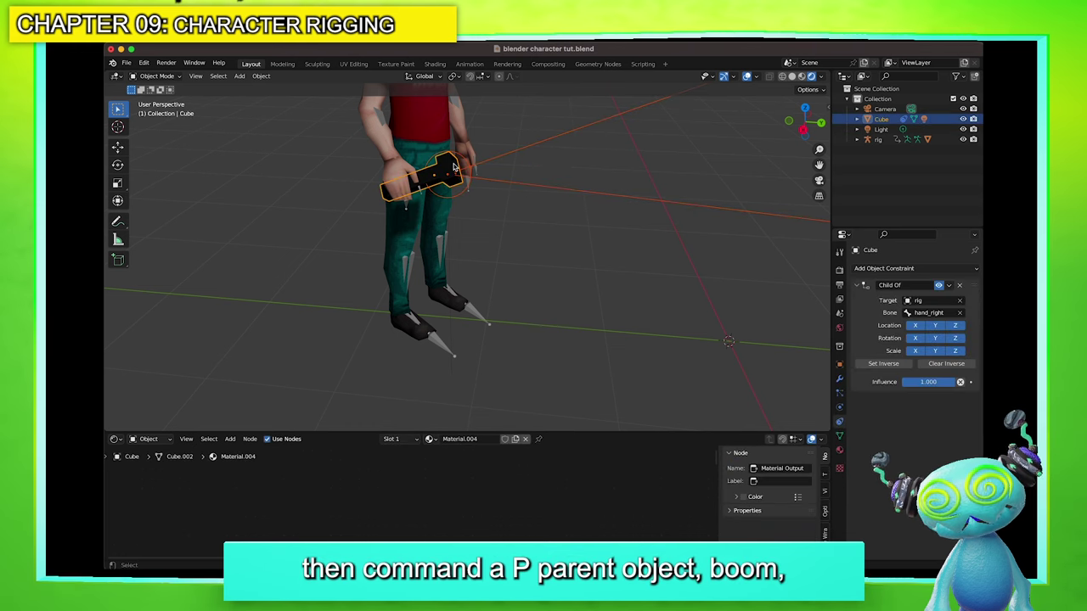
pyautogui.hotkey('ctrl', 'p')
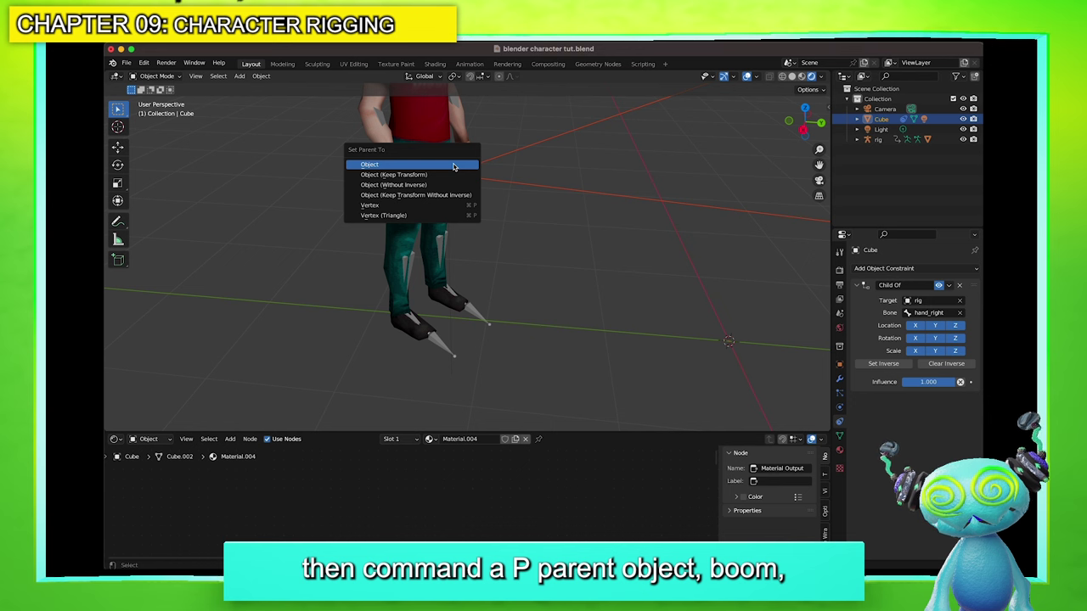
pyautogui.click(453, 166)
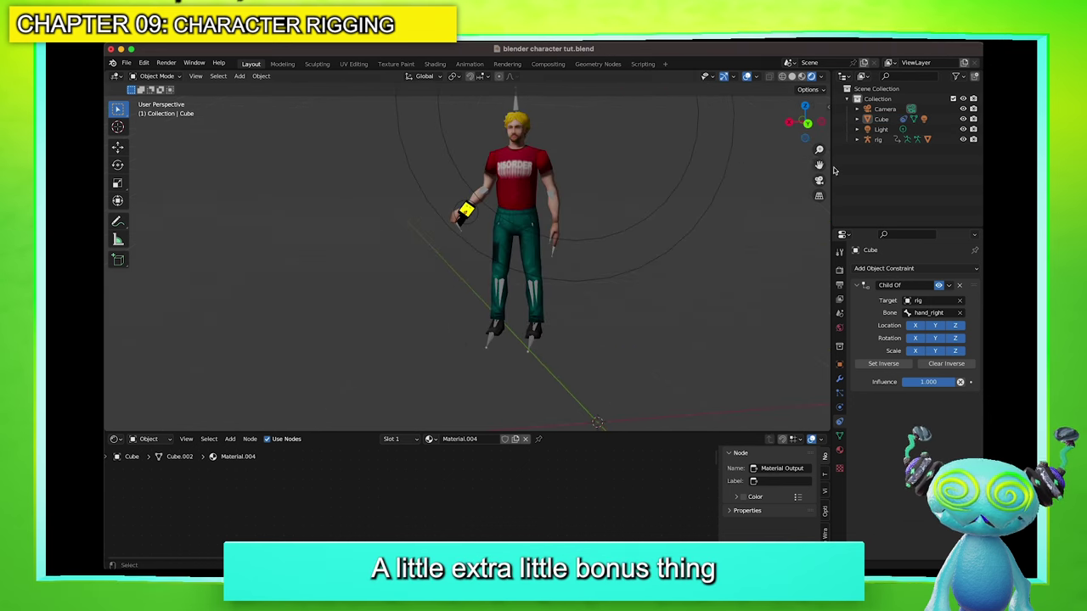
# Switch the rig to Pose Mode and rotate the right forearm bone inward, as seen from the character's front
pyautogui.moveTo(818, 164); pyautogui.dragTo(756, 227)
pyautogui.scroll(3, 474, 223)
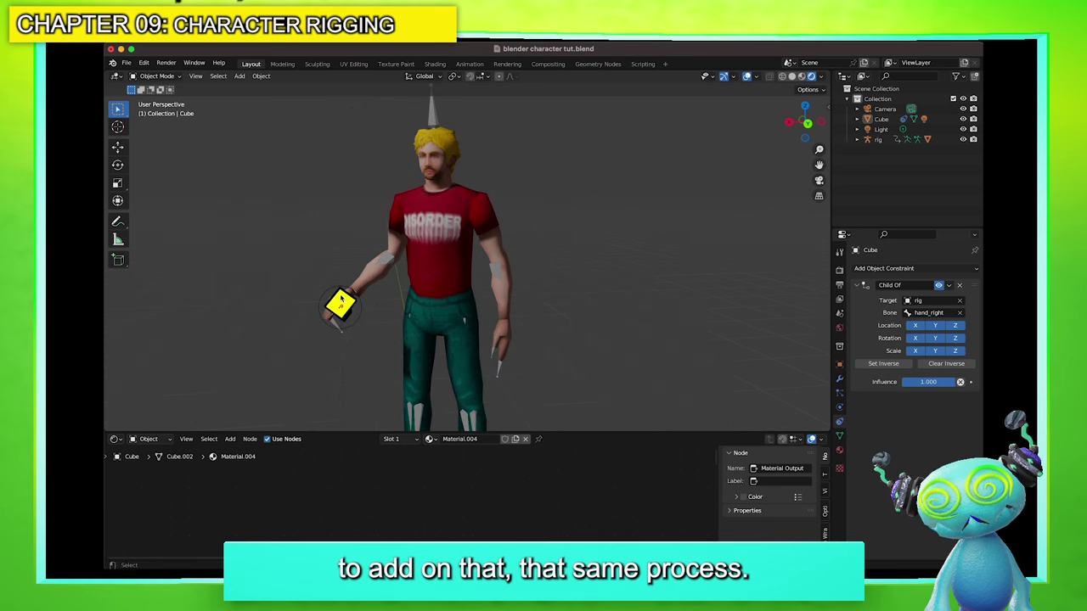
pyautogui.click(344, 326)
pyautogui.click(342, 327)
pyautogui.hotkey('ctrl', 'Tab')
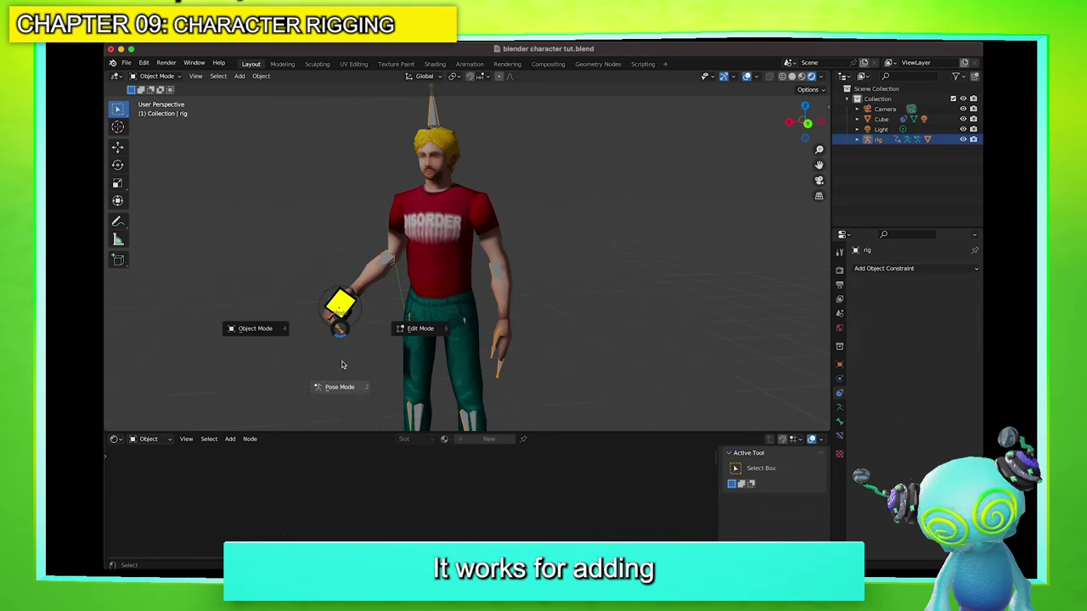
pyautogui.click(344, 365)
pyautogui.click(378, 287)
pyautogui.press('r')
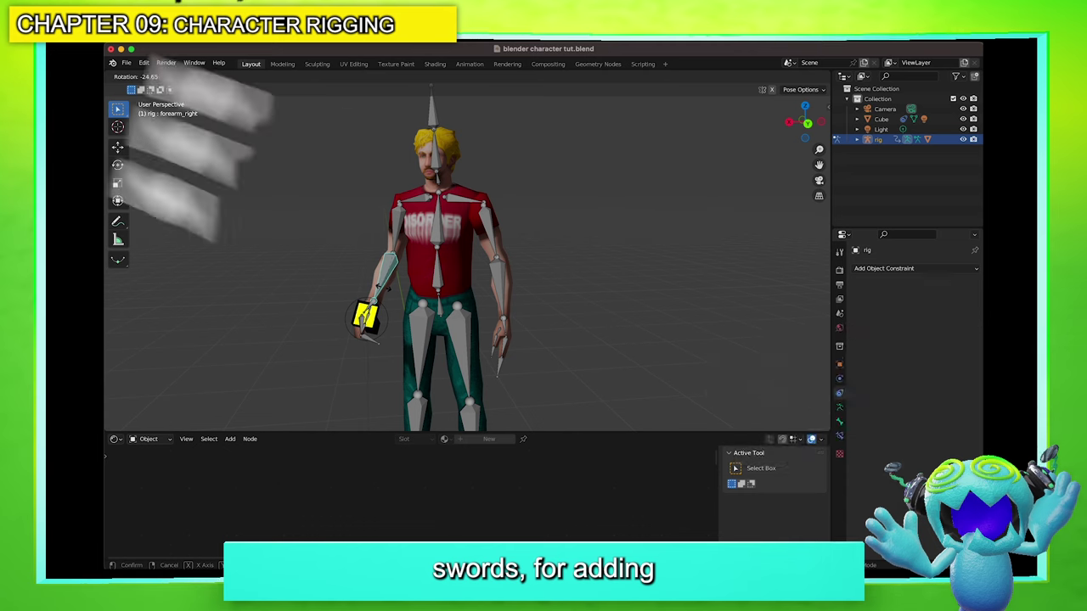
pyautogui.click(387, 291)
# Rotate the right forearm bone around the X axis with the character viewed from behind
pyautogui.moveTo(386, 291); pyautogui.dragTo(542, 320, button='middle')
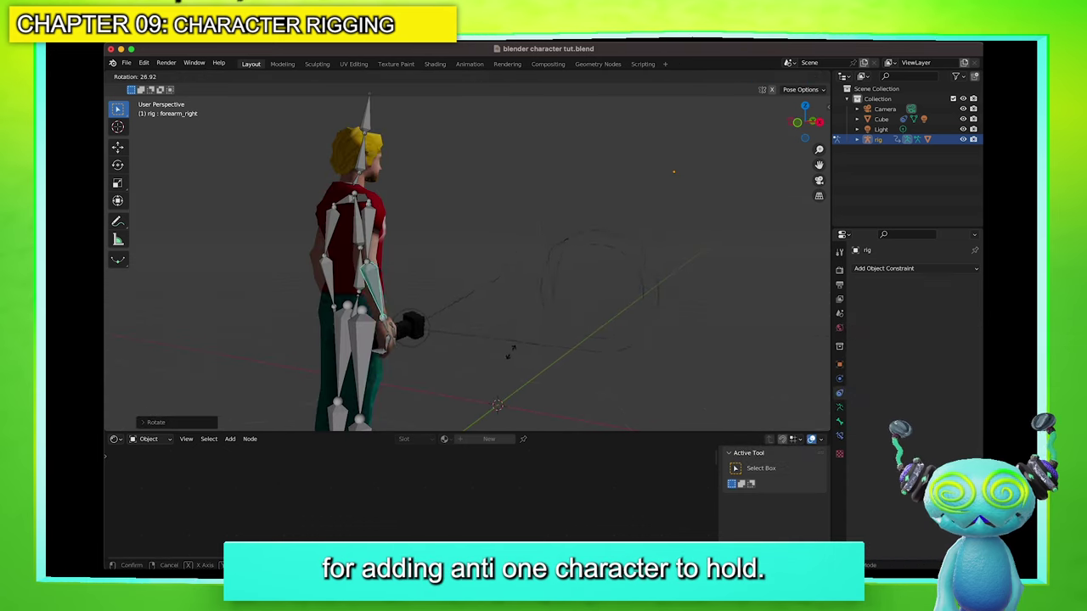
pyautogui.press('r')
pyautogui.press('x')
pyautogui.click(474, 343)
pyautogui.moveTo(474, 343)
pyautogui.mouseDown(button='middle')
pyautogui.moveTo(448, 337)
pyautogui.moveTo(471, 340)
pyautogui.mouseUp(button='middle')
# With the character viewed from the side, rotate the right forearm bone around the global Y axis and the global Z axis
pyautogui.press('r')
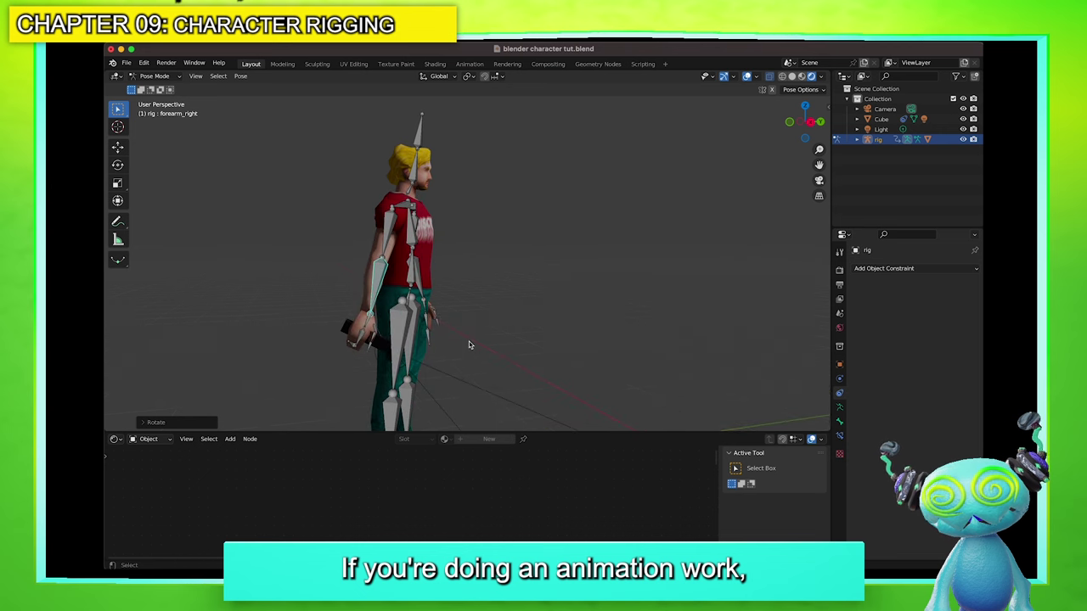
pyautogui.press('r')
pyautogui.moveTo(556, 244)
pyautogui.mouseDown(button='middle')
pyautogui.moveTo(444, 267)
pyautogui.moveTo(541, 242)
pyautogui.mouseUp(button='middle')
pyautogui.press('r')
pyautogui.press('y')
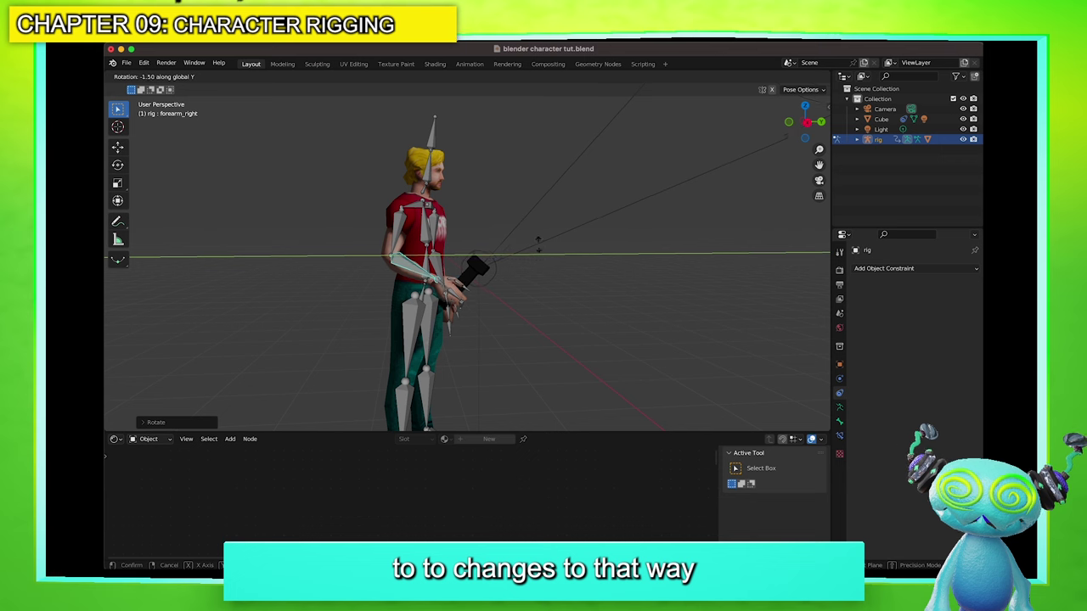
pyautogui.click(539, 198)
pyautogui.press('z')
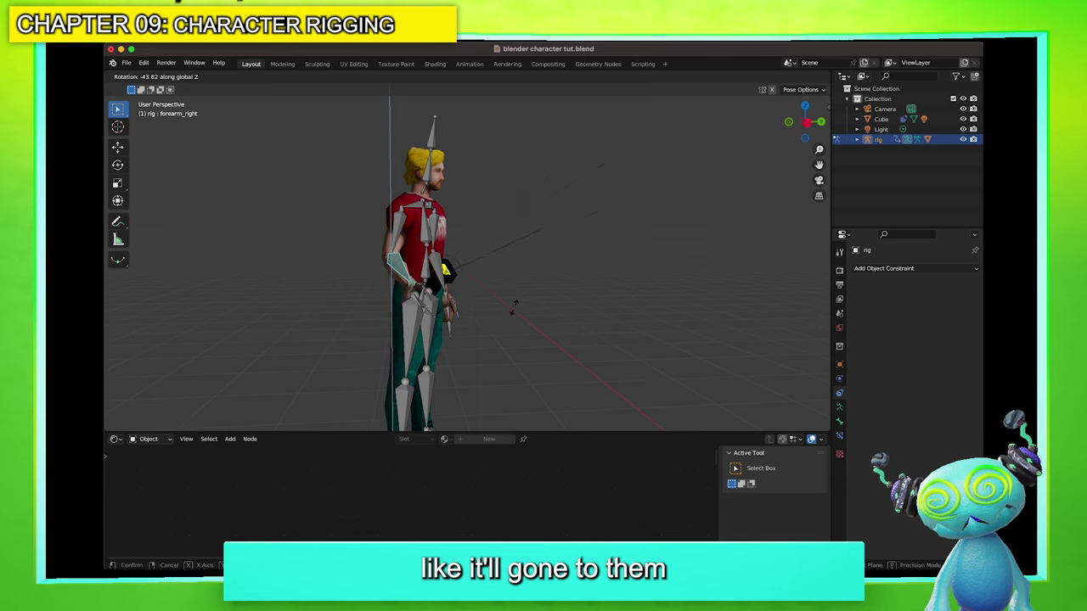
pyautogui.click(515, 299)
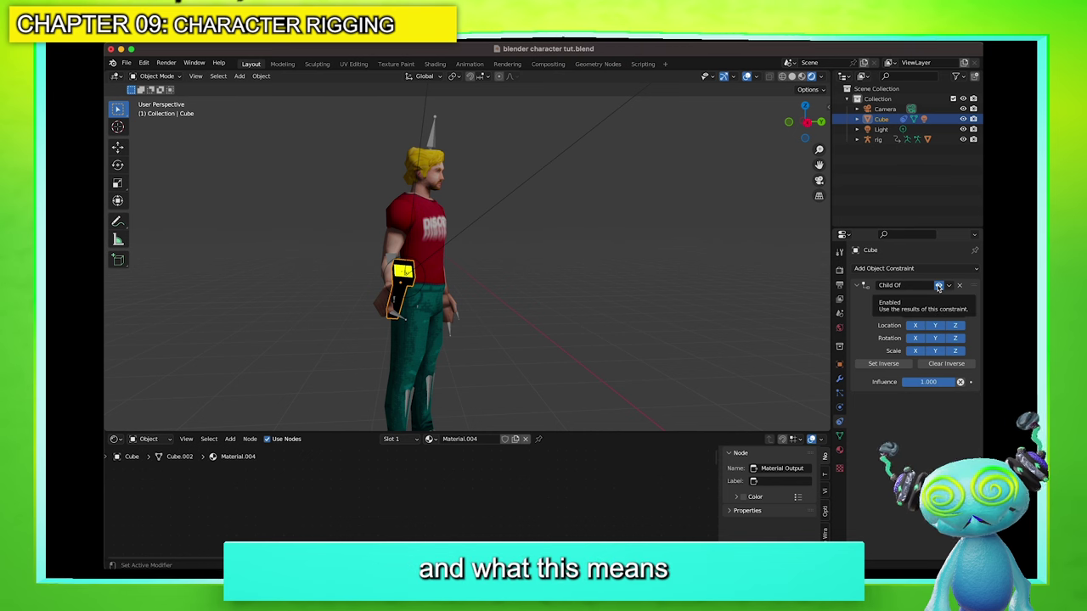
# Toggle the flashlight's Child Of constraint off and on several times, leaving it enabled
pyautogui.click(938, 286)
pyautogui.click(938, 286)
pyautogui.click(939, 286)
pyautogui.click(938, 286)
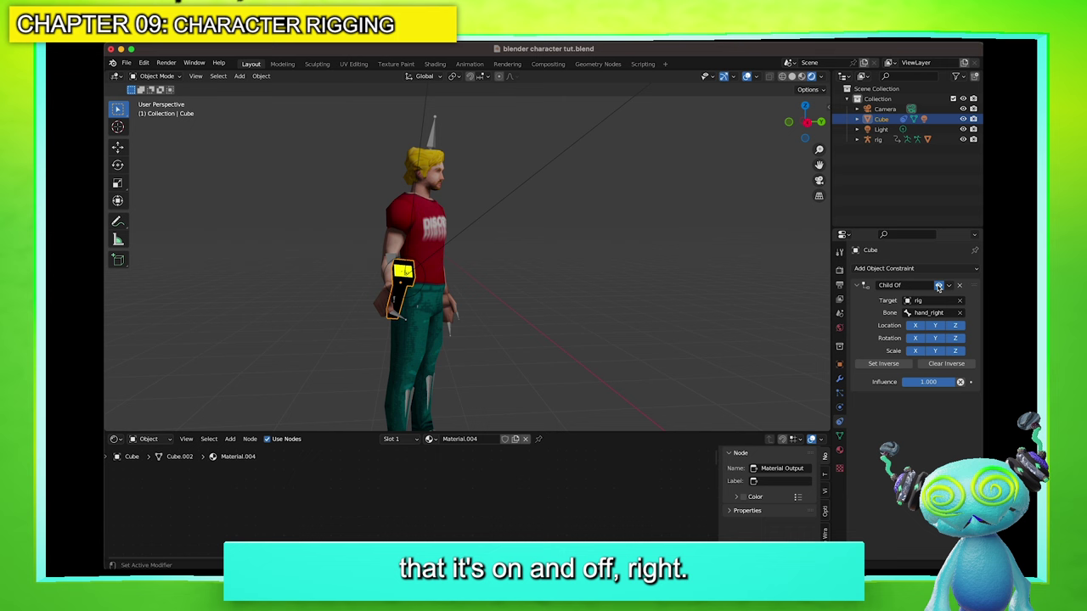
pyautogui.click(938, 286)
pyautogui.click(938, 286)
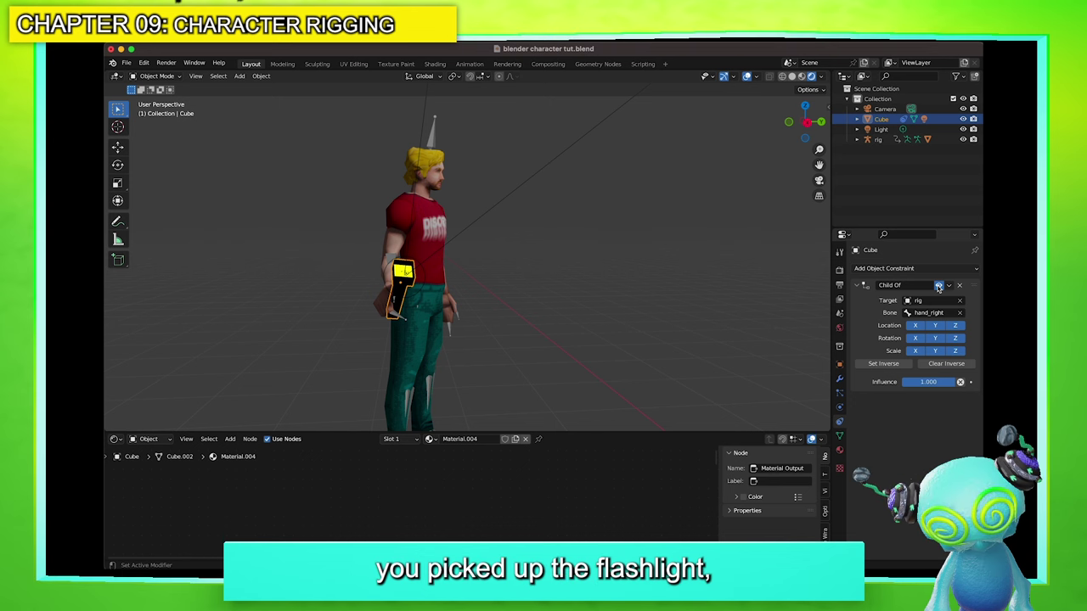
pyautogui.click(938, 286)
pyautogui.click(938, 286)
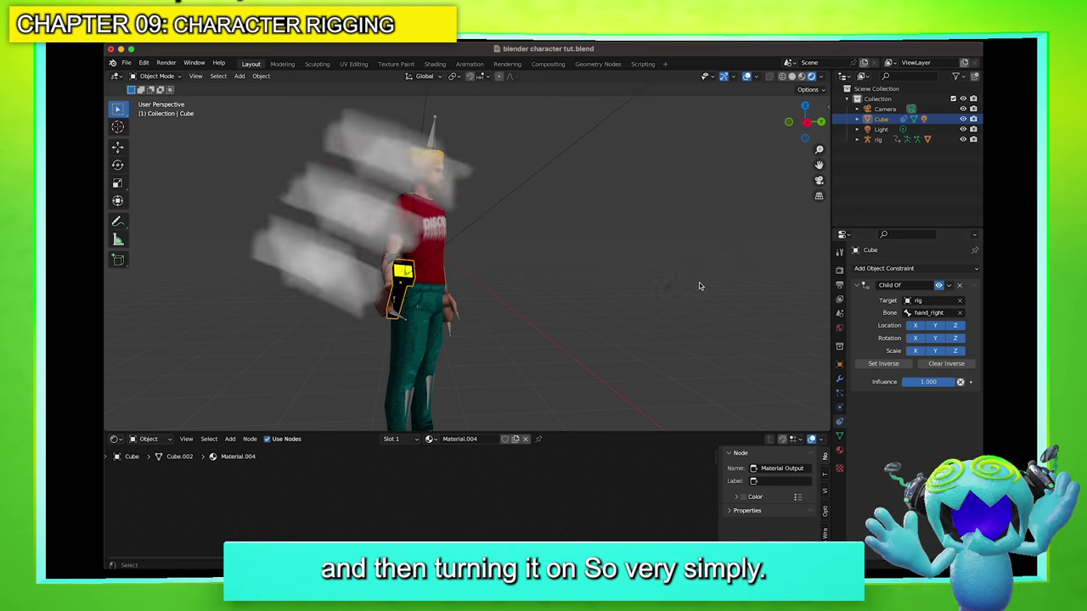
# Deselect the flashlight and inspect the character holding it from the front
pyautogui.moveTo(699, 287); pyautogui.dragTo(721, 286, button='middle')
pyautogui.click(657, 267)
pyautogui.moveTo(627, 275); pyautogui.dragTo(611, 248, button='middle')
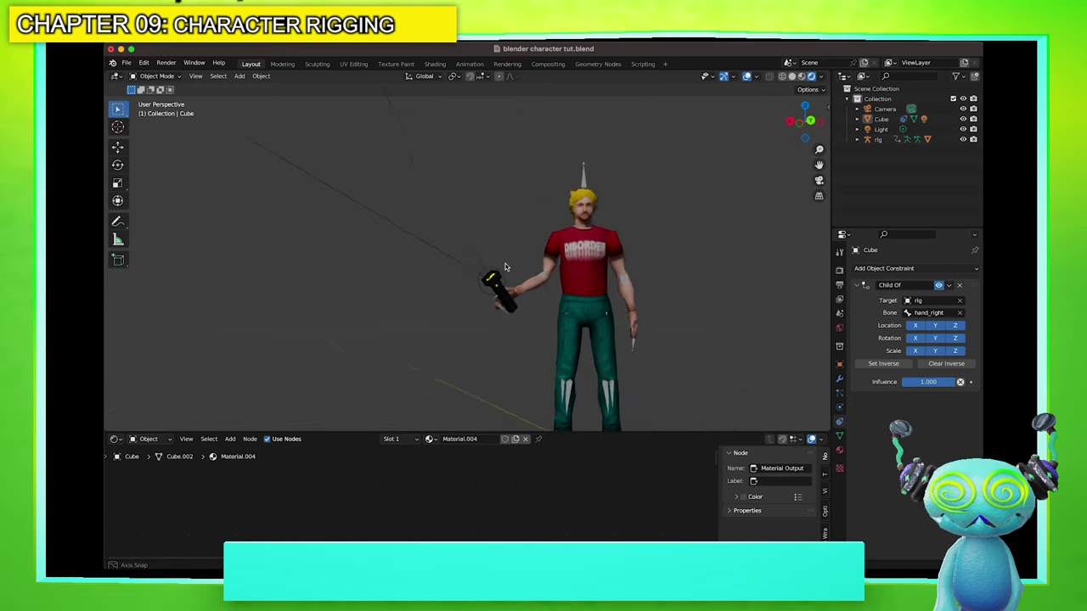
pyautogui.scroll(3, 610, 249)
pyautogui.moveTo(815, 175); pyautogui.dragTo(698, 169)
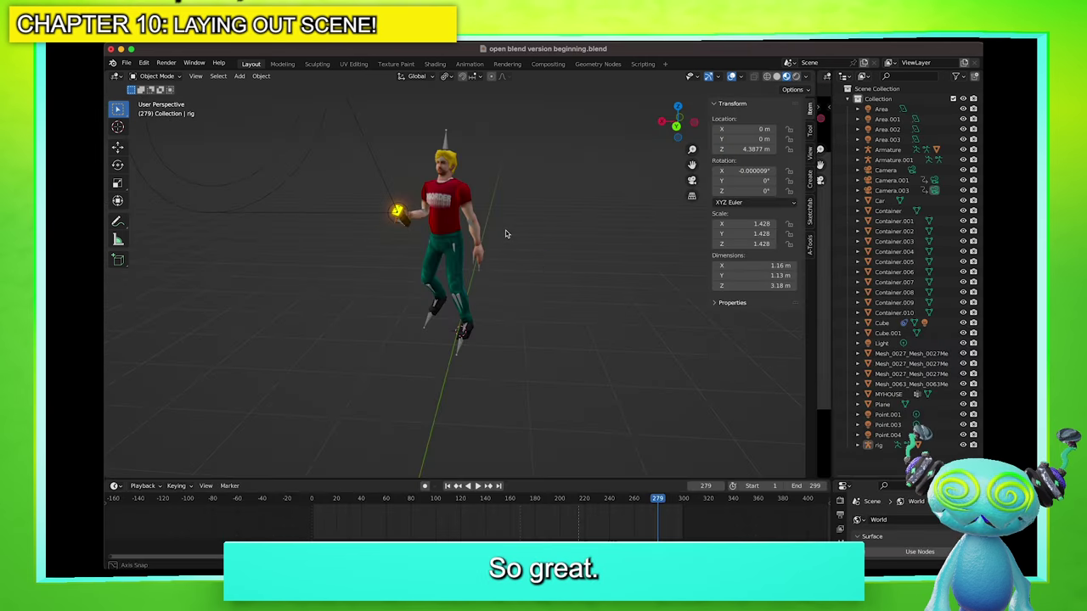
# Add a mesh plane at the character's feet
pyautogui.scroll(2, 418, 155)
pyautogui.scroll(-3, 516, 198)
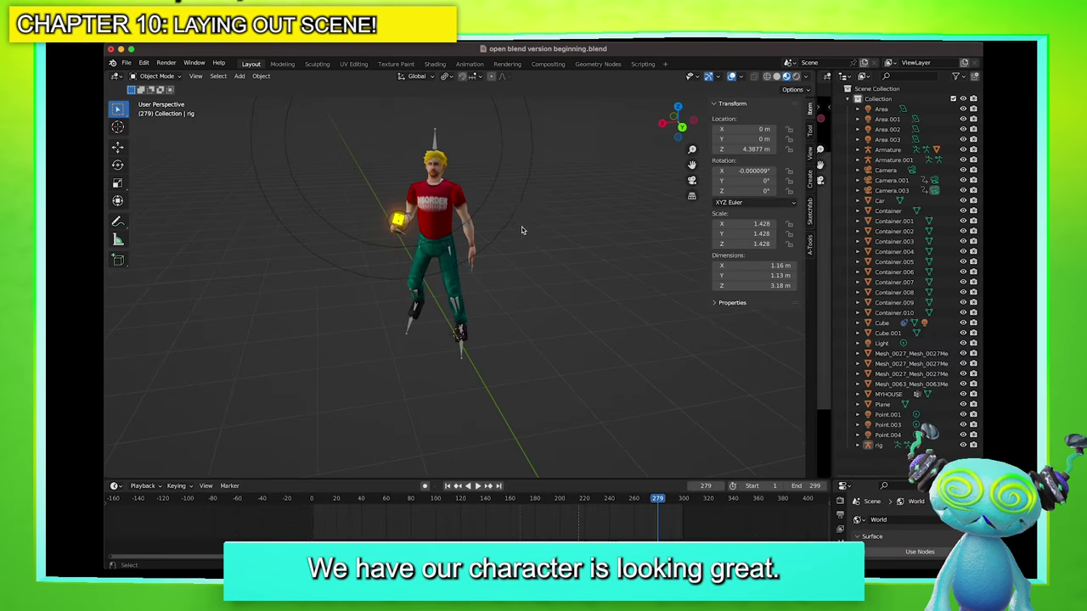
pyautogui.moveTo(523, 227); pyautogui.dragTo(506, 221, button='middle')
pyautogui.scroll(1, 506, 221)
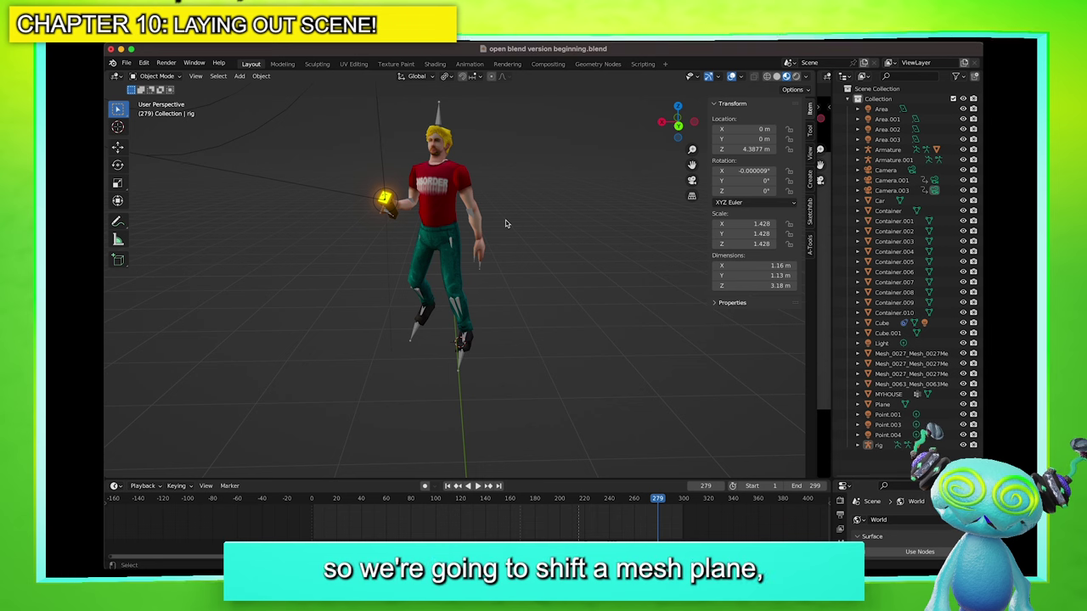
pyautogui.hotkey('shift', 'a')
pyautogui.moveTo(505, 220)
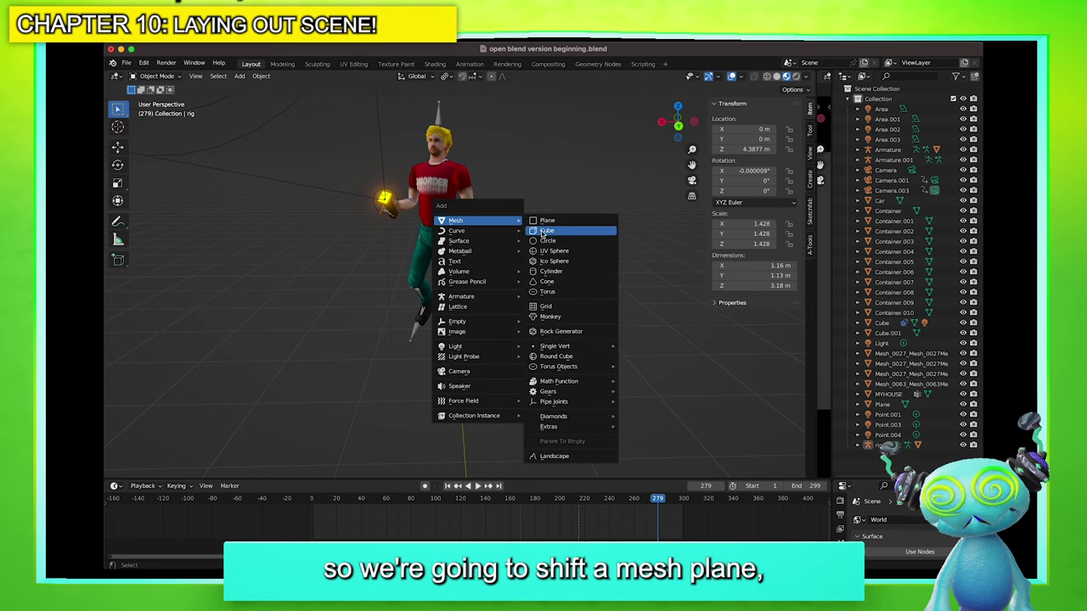
pyautogui.click(545, 219)
# Scale the plane up uniformly by about 32.7 to form a large floor about 65.4 m square
pyautogui.moveTo(490, 301)
pyautogui.mouseDown(button='middle')
pyautogui.moveTo(575, 277)
pyautogui.moveTo(497, 312)
pyautogui.mouseUp(button='middle')
pyautogui.scroll(-8, 497, 312)
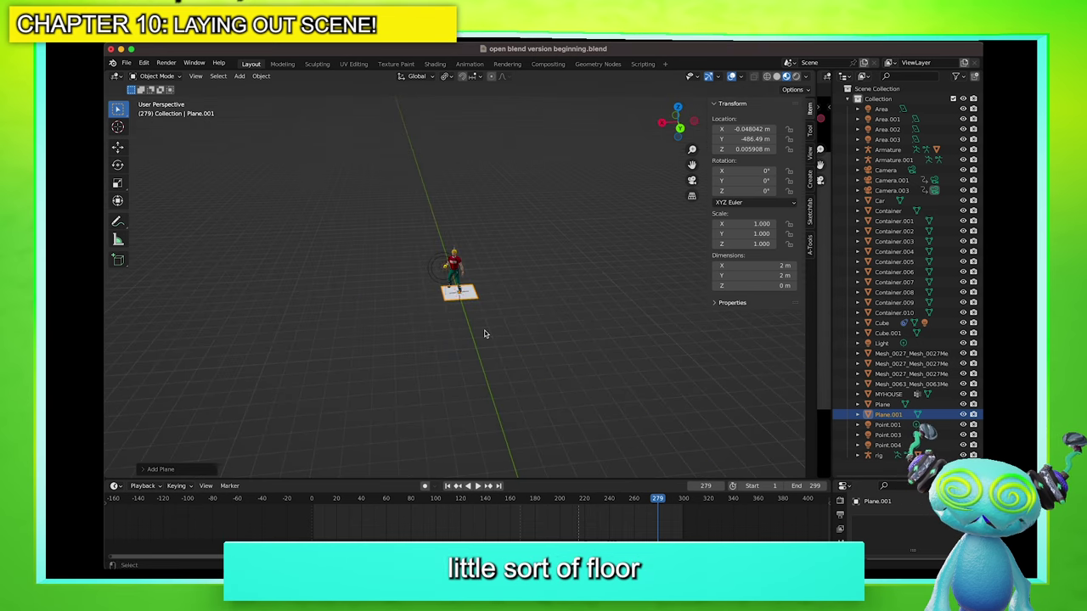
pyautogui.press('s')
pyautogui.click(643, 355)
# Examine the character's size and placement on the floor plane from several angles and distances
pyautogui.scroll(8, 504, 315)
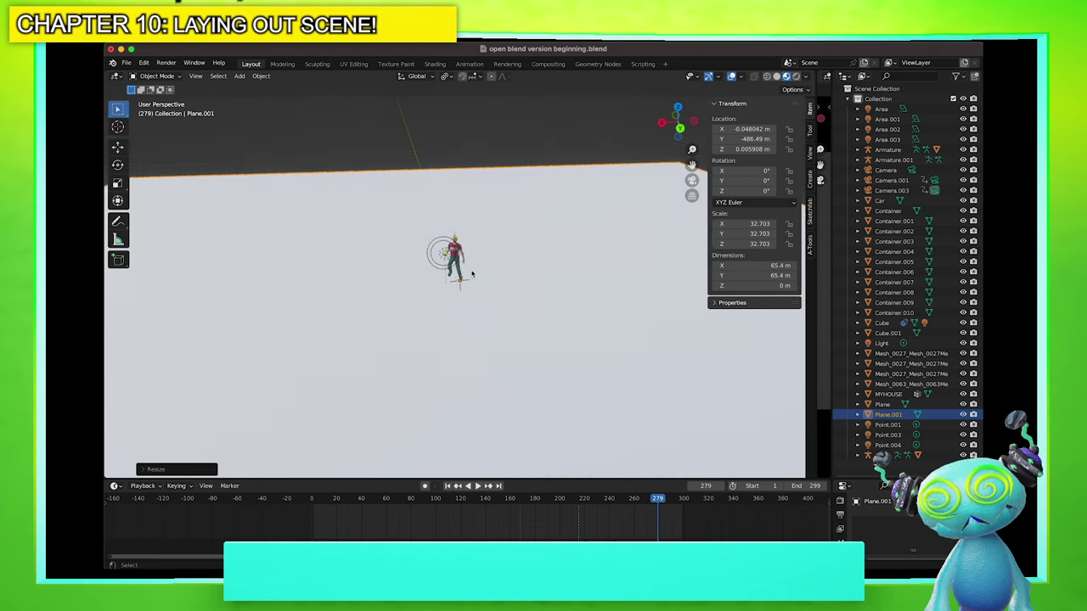
pyautogui.moveTo(483, 274); pyautogui.dragTo(539, 261, button='middle')
pyautogui.press('z')
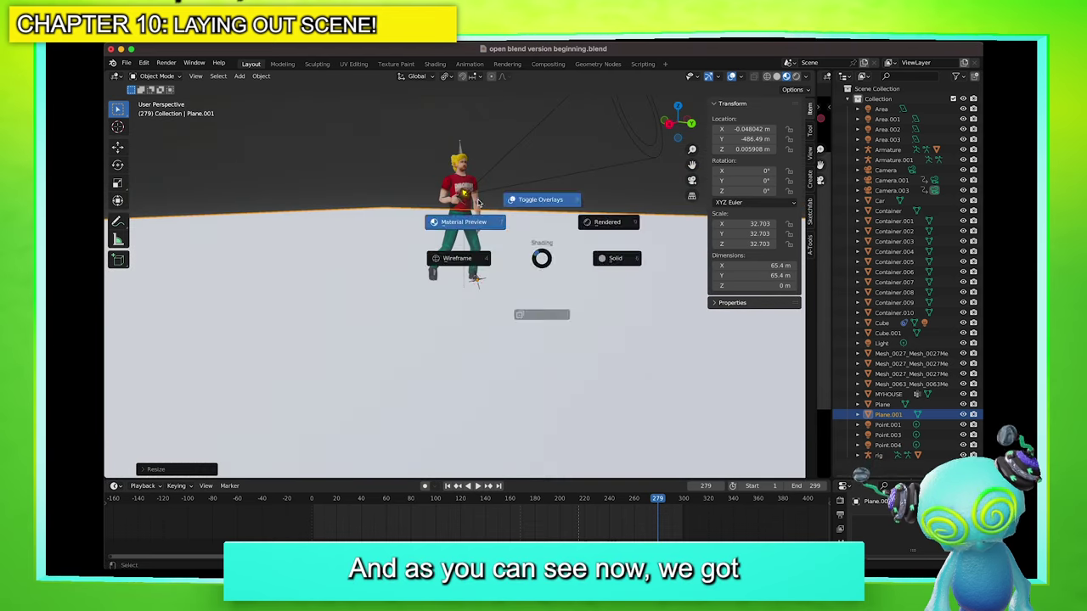
pyautogui.press('Escape')
pyautogui.moveTo(534, 223)
pyautogui.mouseDown(button='middle')
pyautogui.moveTo(454, 251)
pyautogui.moveTo(483, 288)
pyautogui.mouseUp(button='middle')
pyautogui.scroll(-3, 455, 251)
pyautogui.scroll(-5, 454, 251)
pyautogui.scroll(9, 483, 283)
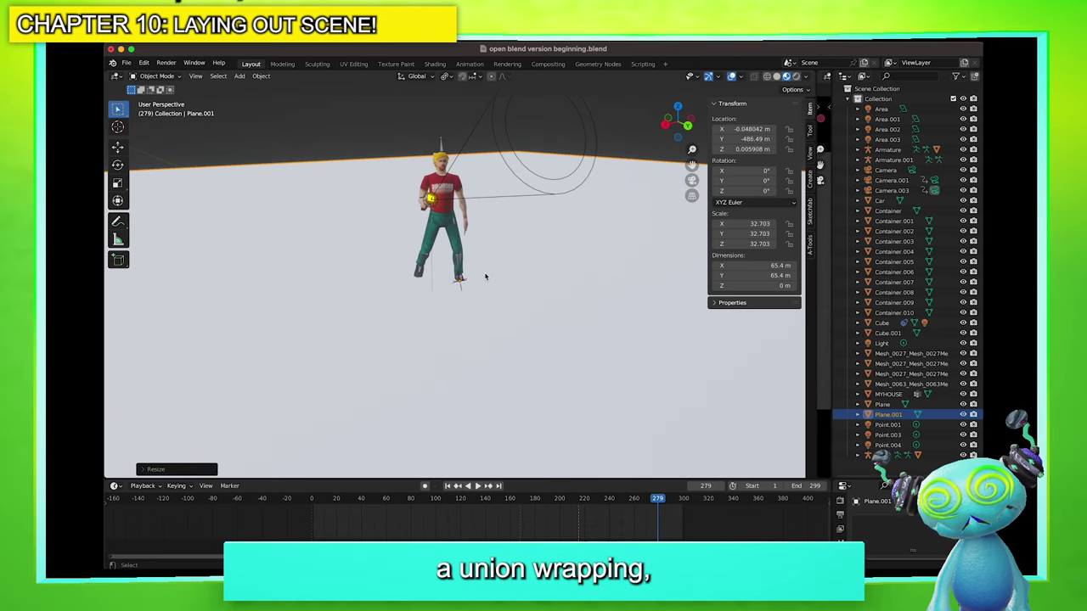
pyautogui.scroll(-4, 485, 274)
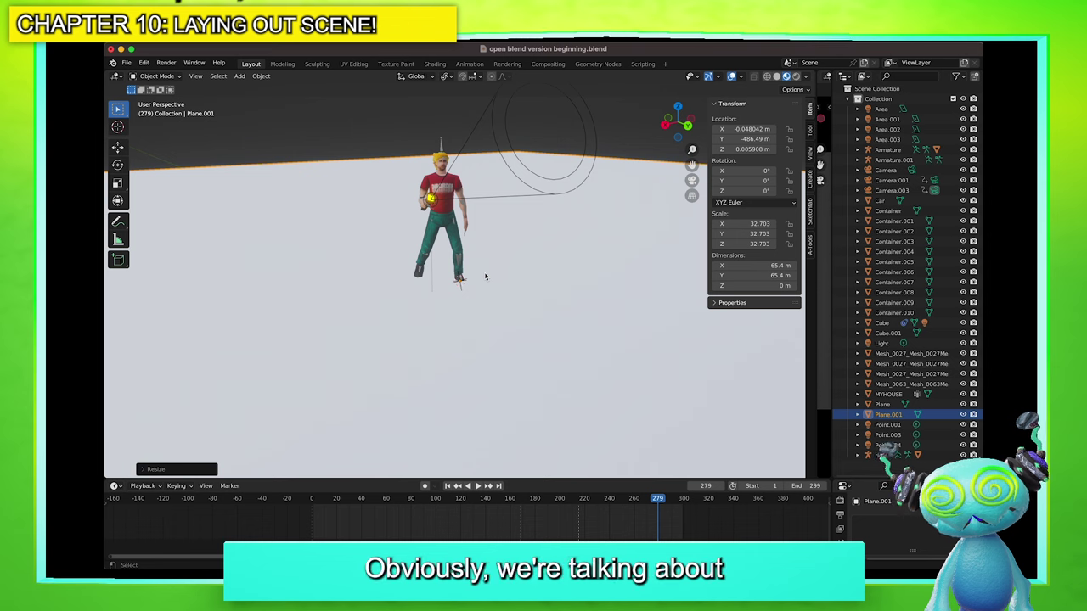
pyautogui.keyDown('alt'); pyautogui.moveTo(484, 274); pyautogui.dragTo(494, 328, button='middle'); pyautogui.keyUp('alt')
pyautogui.scroll(-6, 493, 332)
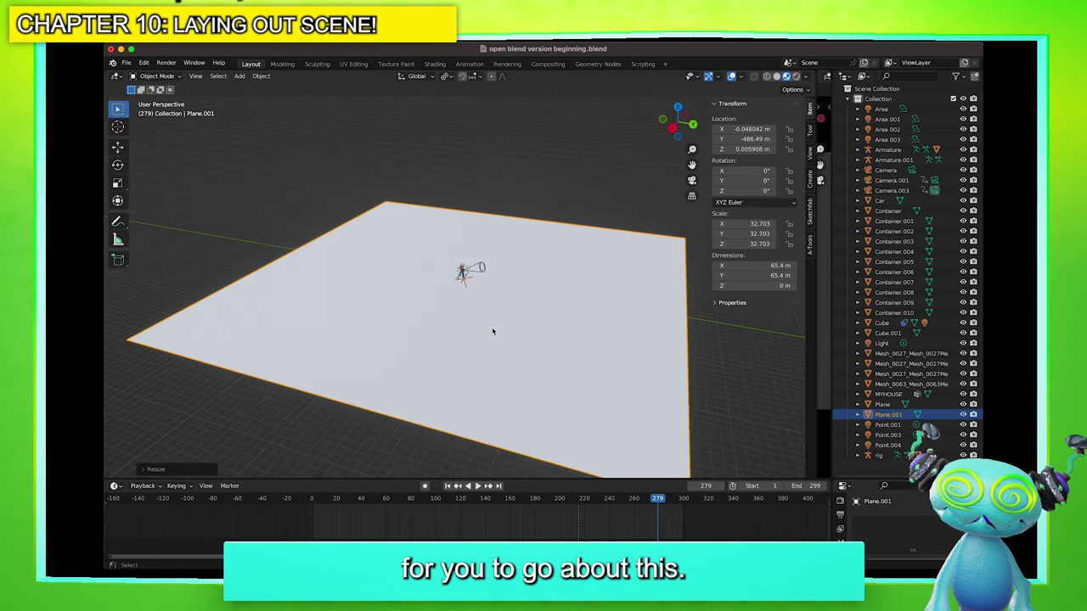
pyautogui.scroll(4, 493, 331)
# In Edit Mode, divide the floor plane into a grid with evenly spaced, centred loop cuts in both directions
pyautogui.hotkey('ctrl', 'Tab')
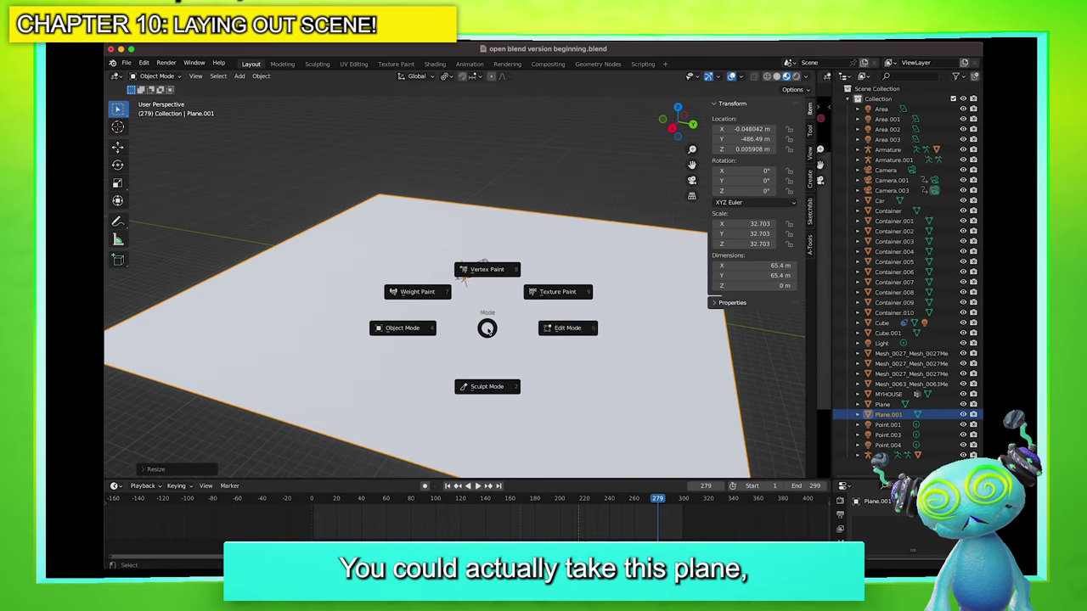
pyautogui.click(507, 320)
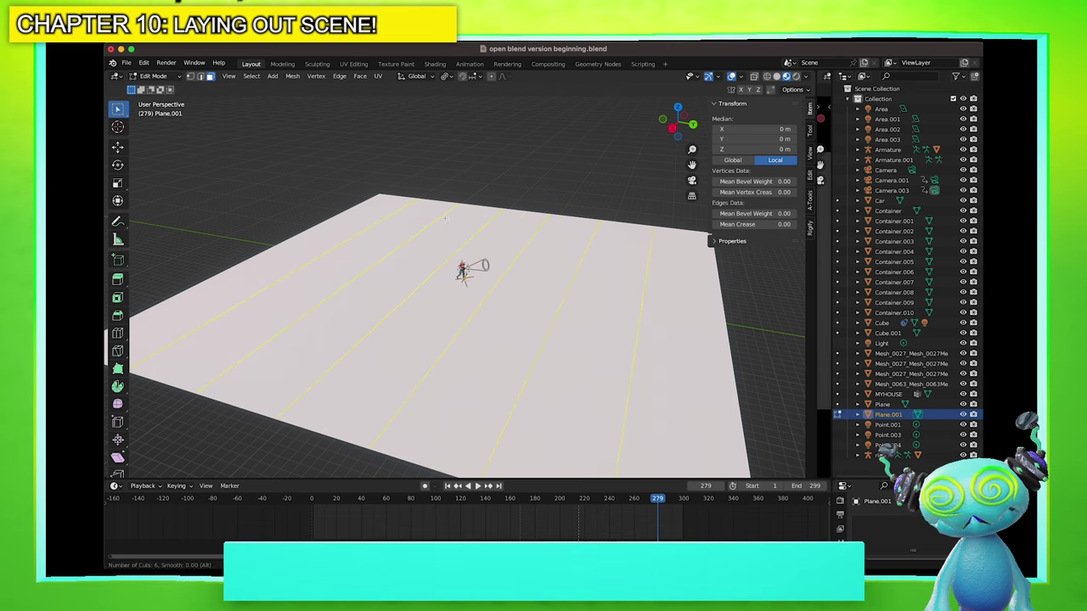
pyautogui.click(485, 201)
pyautogui.rightClick(484, 201)
pyautogui.hotkey('ctrl', 'r')
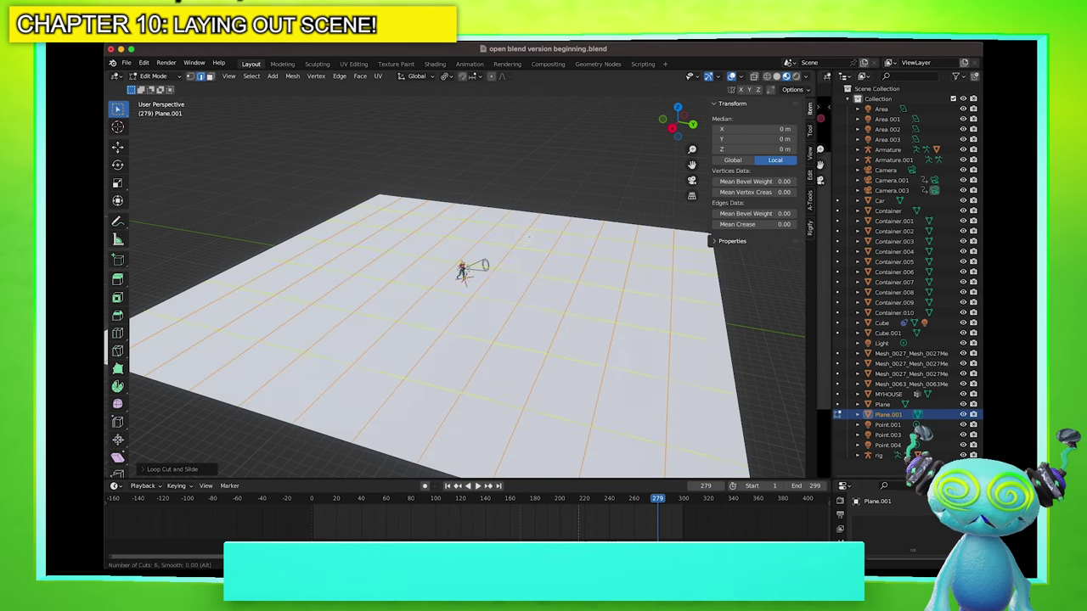
pyautogui.scroll(7, 534, 231)
pyautogui.click(534, 231)
pyautogui.rightClick(534, 231)
# Select all faces of the subdivided floor plane and unwrap them with the Unwrap method
pyautogui.moveTo(534, 231); pyautogui.dragTo(510, 231, button='middle')
pyautogui.click(516, 231)
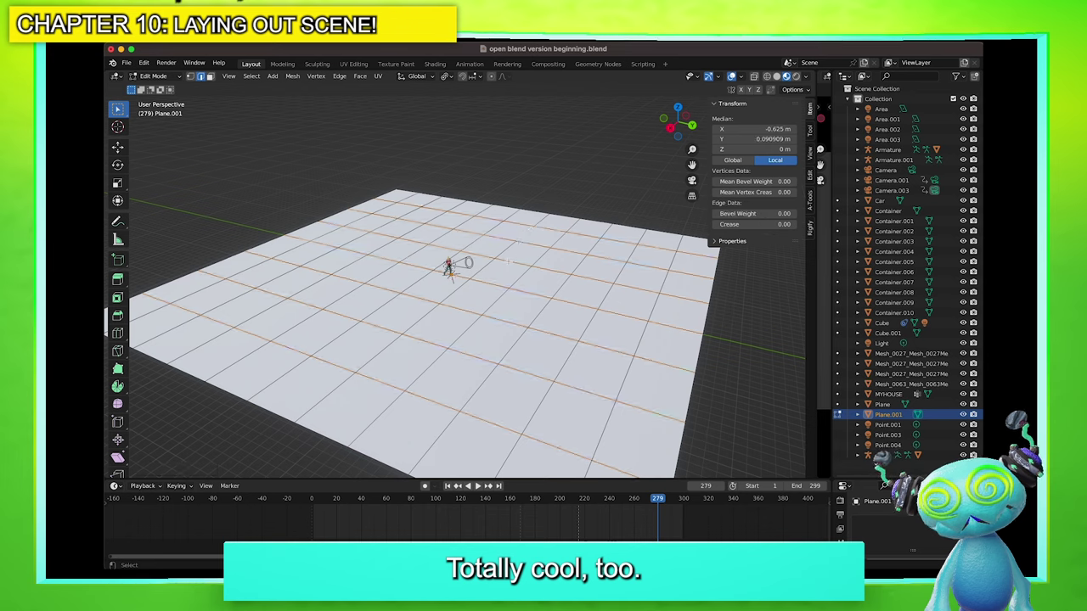
pyautogui.moveTo(525, 280); pyautogui.dragTo(532, 264, button='middle')
pyautogui.press('1')
pyautogui.moveTo(594, 288); pyautogui.dragTo(498, 291, button='middle')
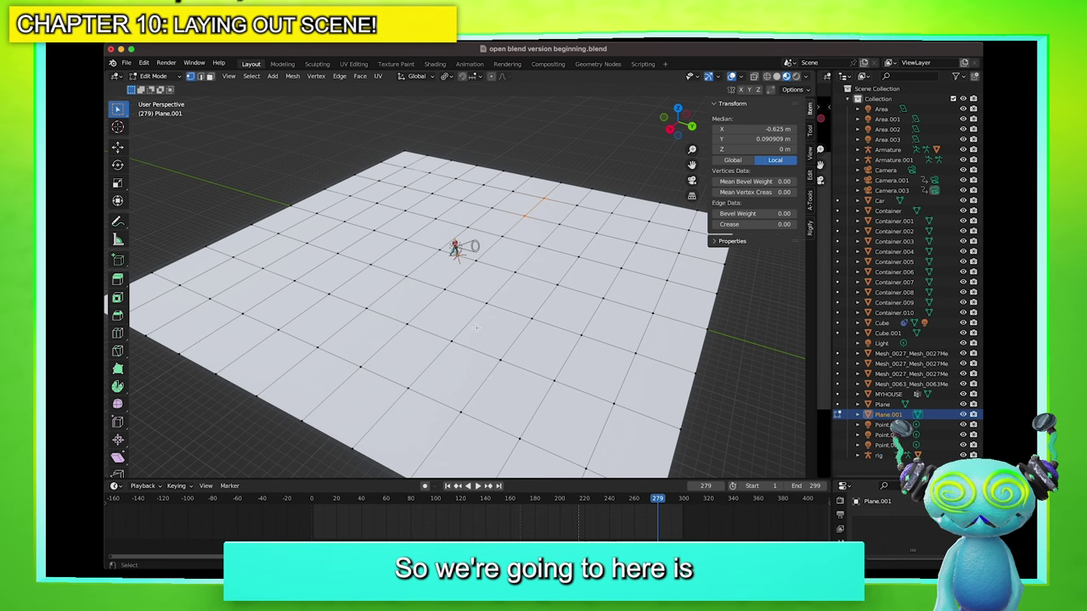
pyautogui.hotkey('alt', 'a')
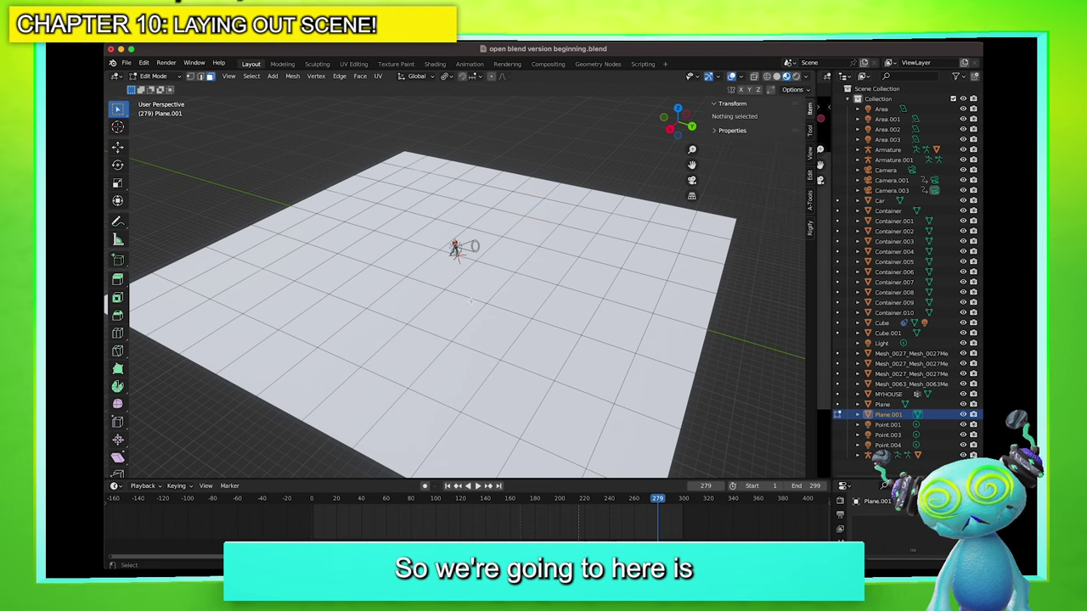
pyautogui.press('a')
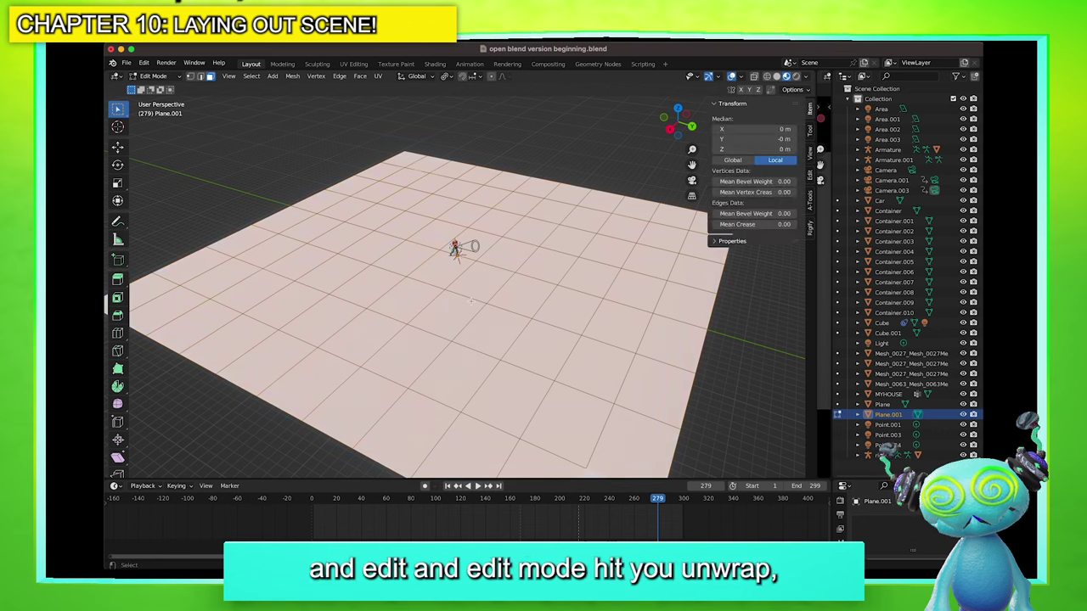
pyautogui.press('u')
pyautogui.click(439, 362)
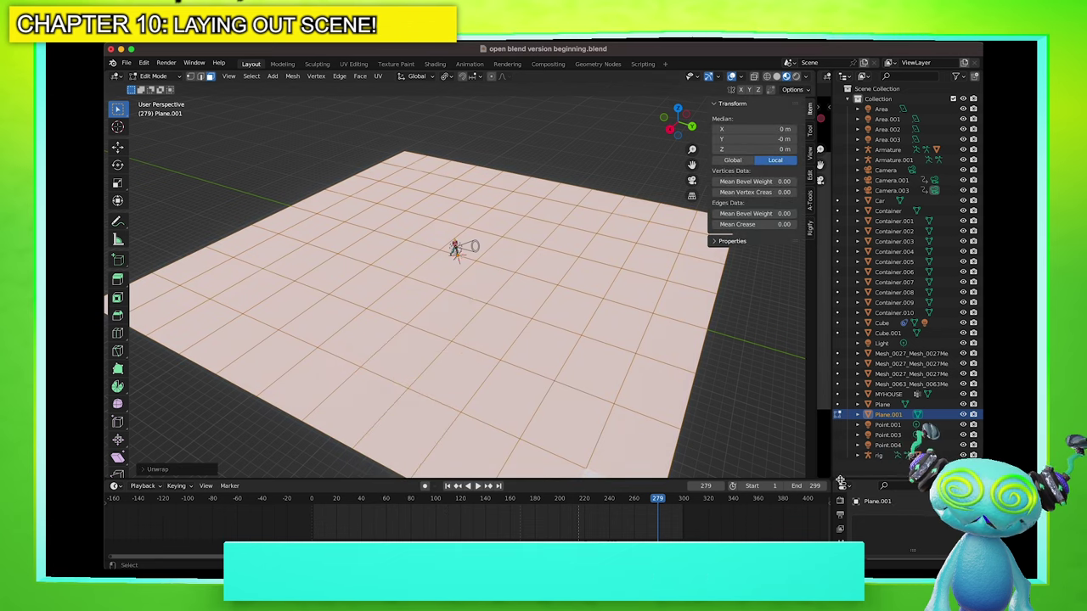
# Switch the timeline area to the Shader Editor, enlarge it, and create a new material for the floor plane
pyautogui.click(115, 487)
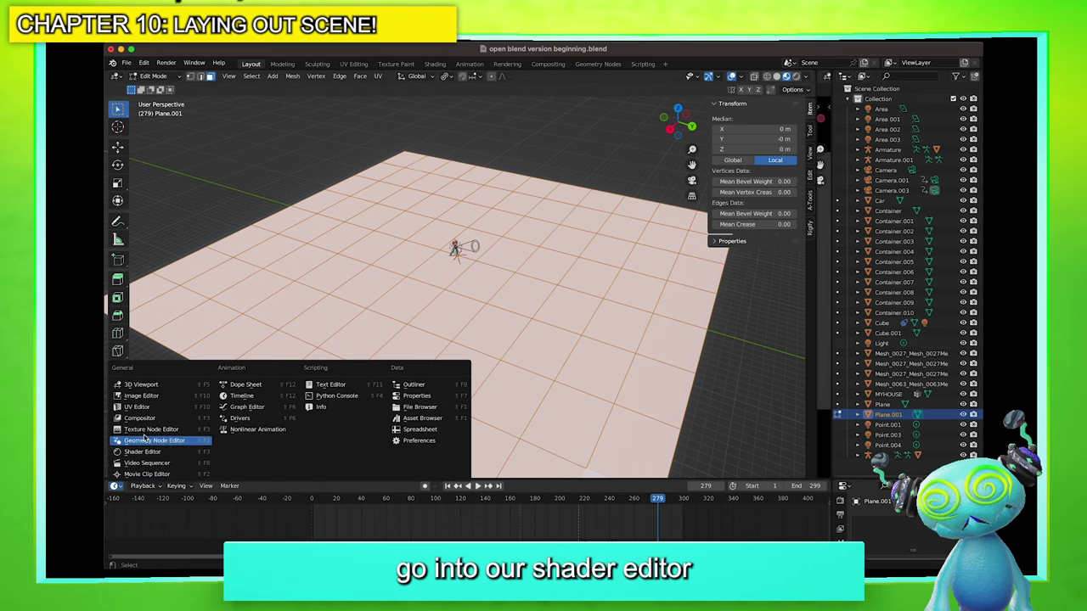
pyautogui.click(142, 454)
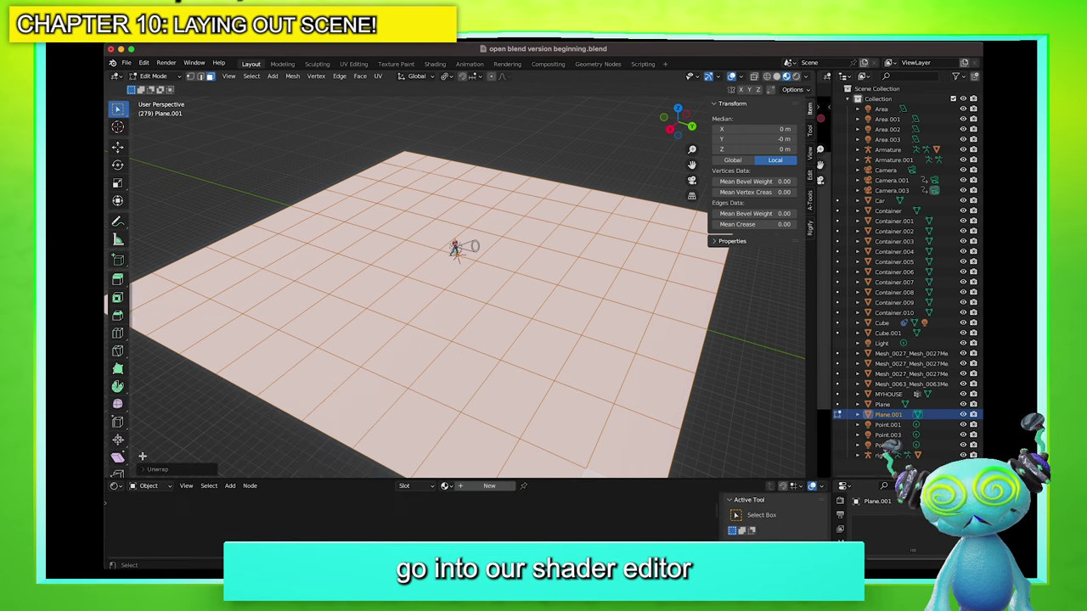
pyautogui.click(474, 487)
pyautogui.moveTo(522, 479); pyautogui.dragTo(516, 287)
pyautogui.moveTo(412, 398); pyautogui.dragTo(369, 382, button='middle')
pyautogui.moveTo(471, 348); pyautogui.dragTo(448, 352)
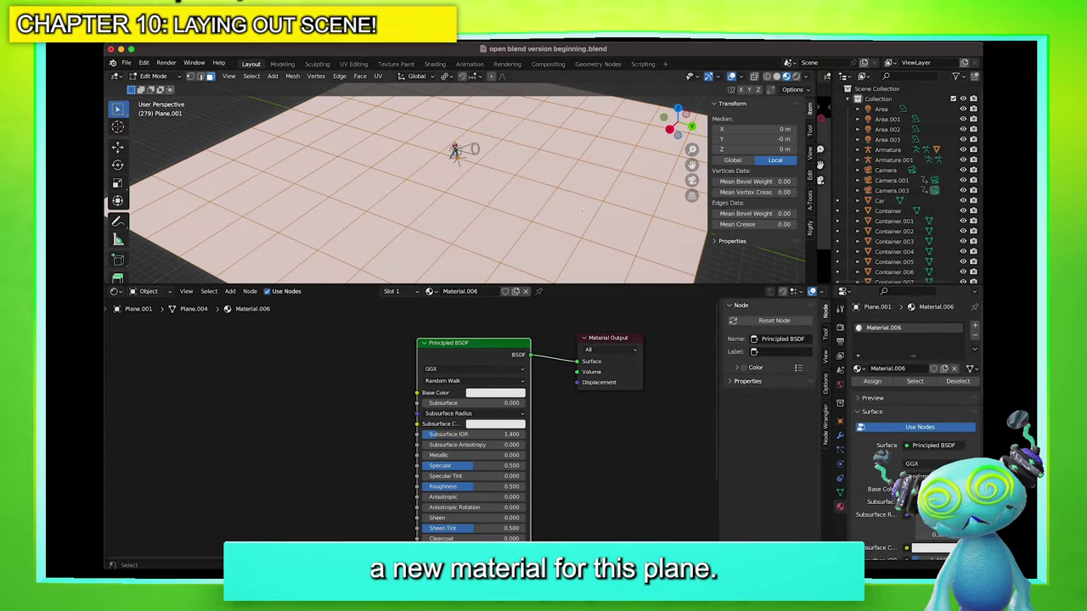
# Try a saturated pink and a near-white as the floor material's base colour
pyautogui.click(495, 393)
pyautogui.click(503, 305)
pyautogui.click(490, 395)
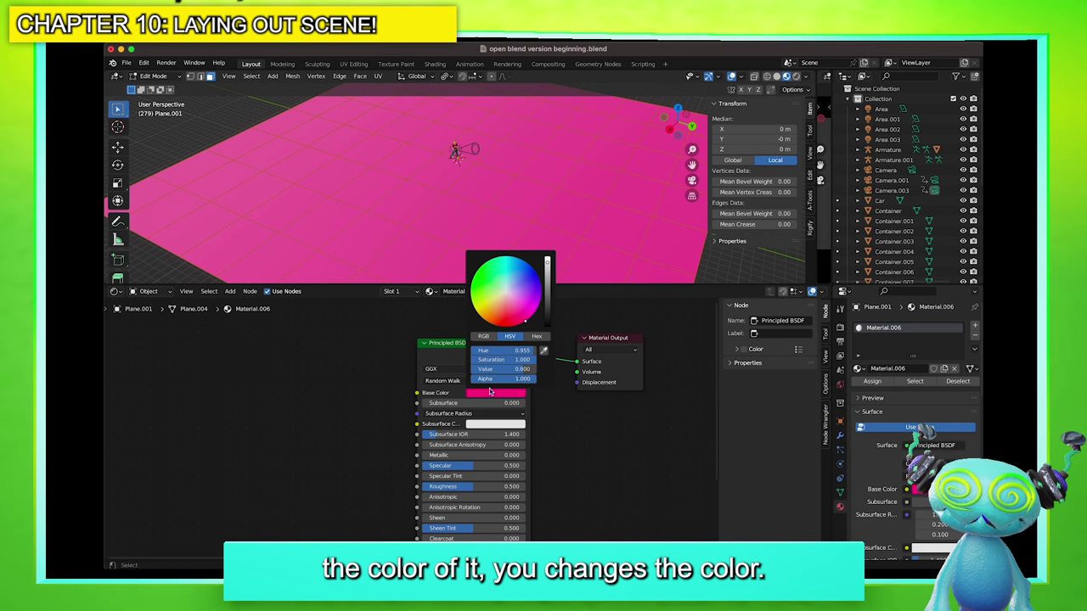
pyautogui.click(505, 292)
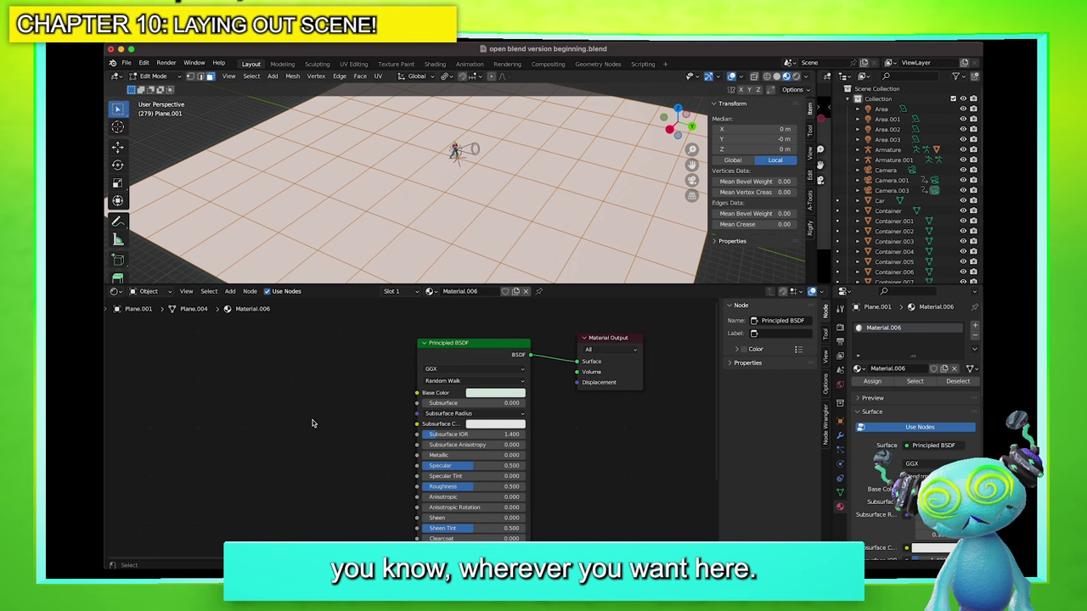
# Add an Image Texture node to the floor material and connect its Color output to the Principled BSDF's Base Color
pyautogui.moveTo(407, 357); pyautogui.dragTo(482, 368)
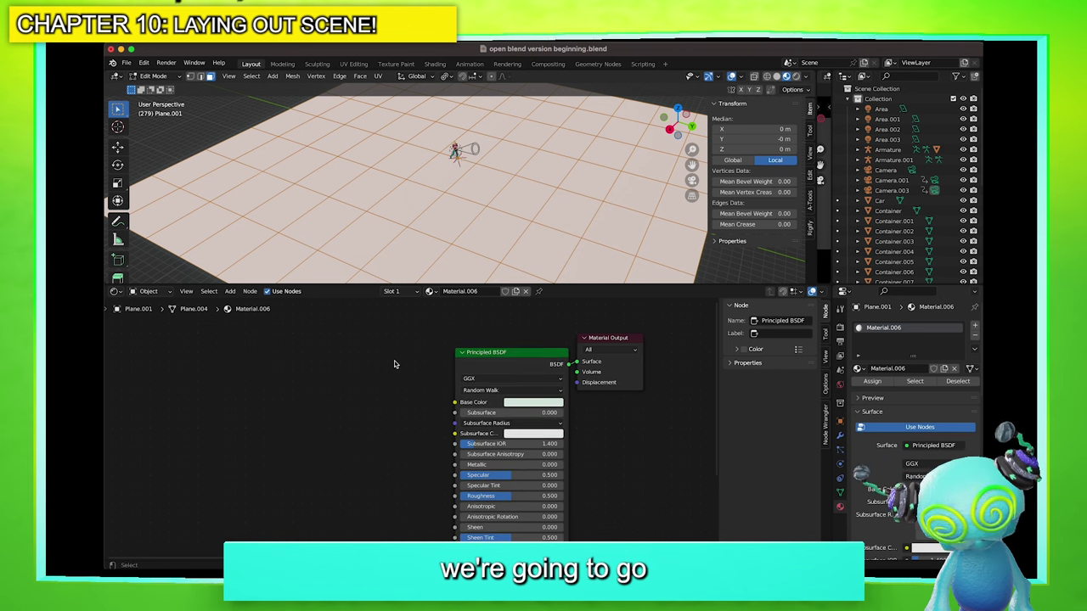
pyautogui.hotkey('shift', 'a')
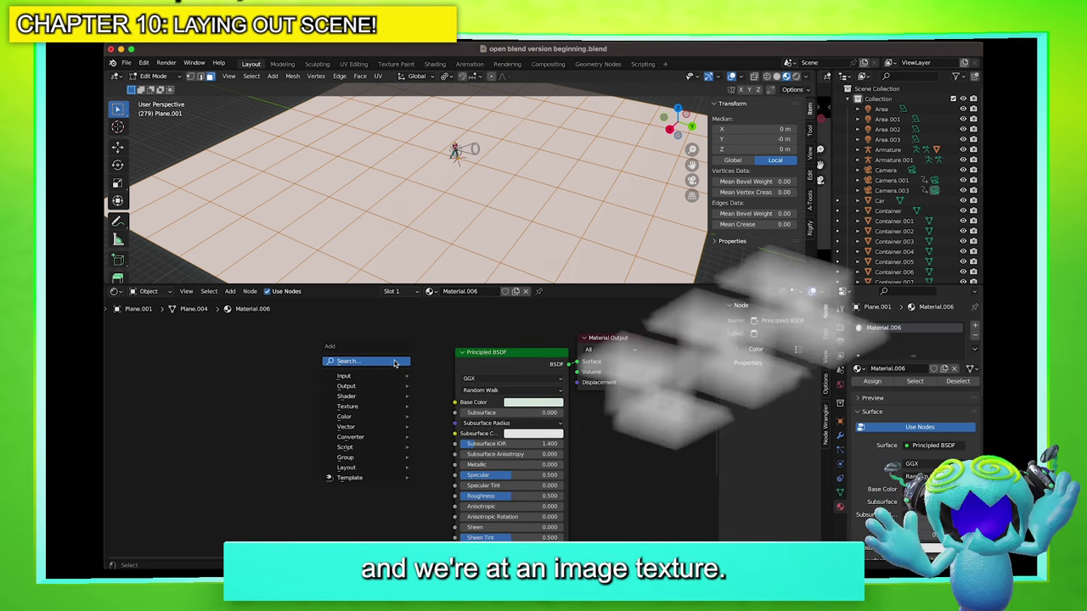
pyautogui.press('Escape')
pyautogui.hotkey('shift', 'a')
pyautogui.click(338, 372)
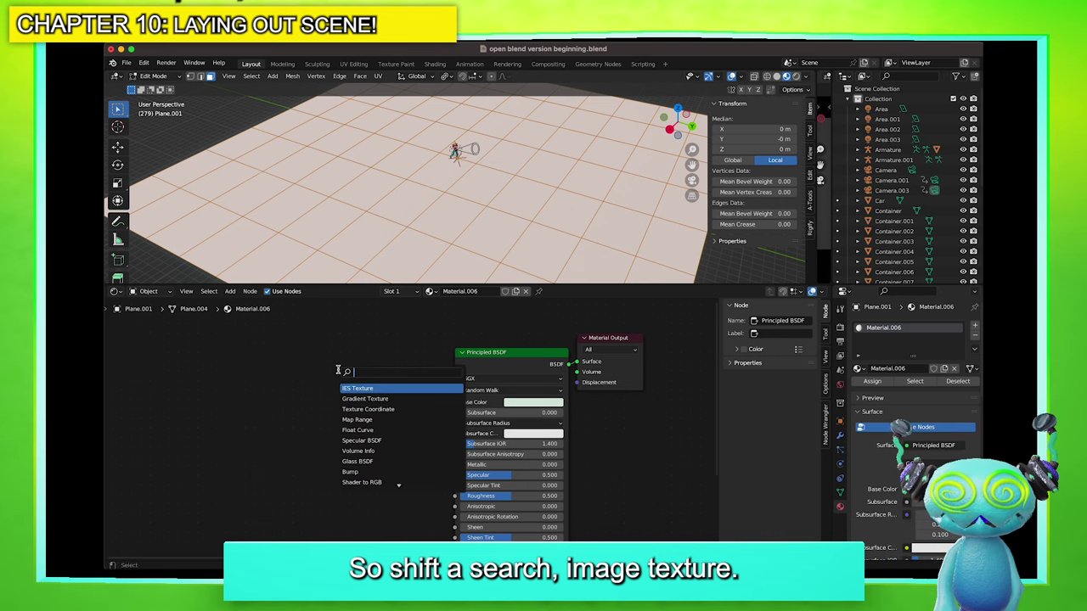
pyautogui.write('image')
pyautogui.press('Return')
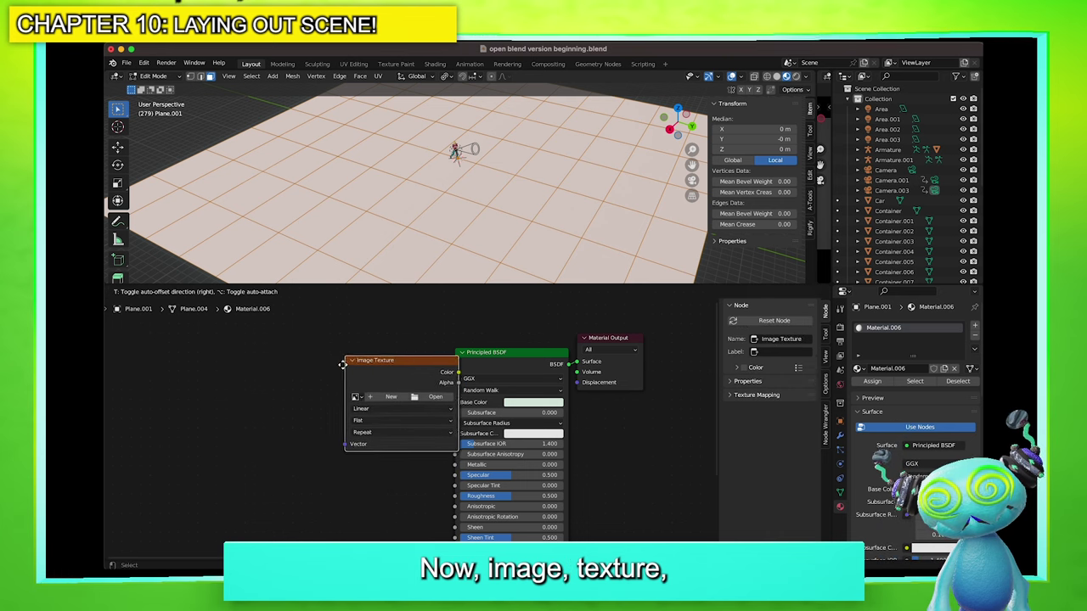
pyautogui.click(258, 365)
pyautogui.moveTo(371, 374); pyautogui.dragTo(457, 403)
pyautogui.click(420, 361)
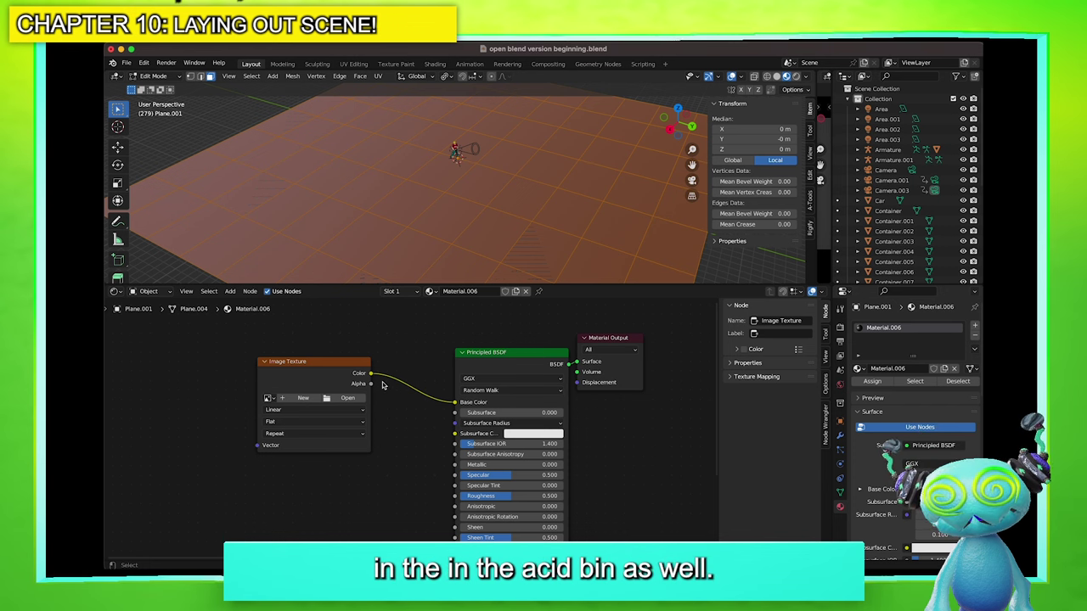
# Load dirt2.png from the MY FAULT MASTER folder into the Image Texture node
pyautogui.click(347, 398)
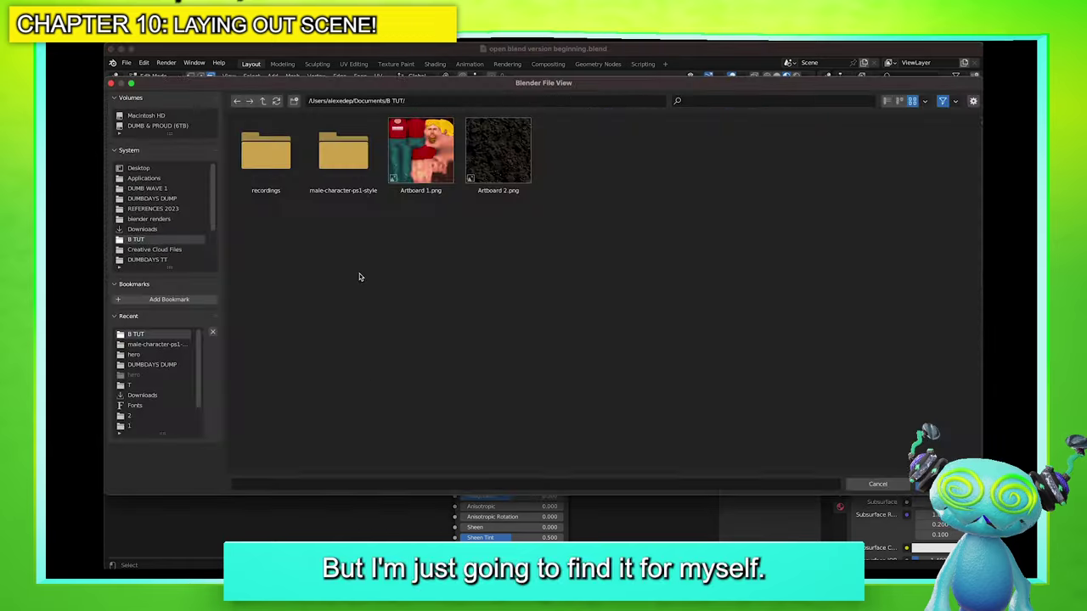
pyautogui.scroll(-3, 164, 238)
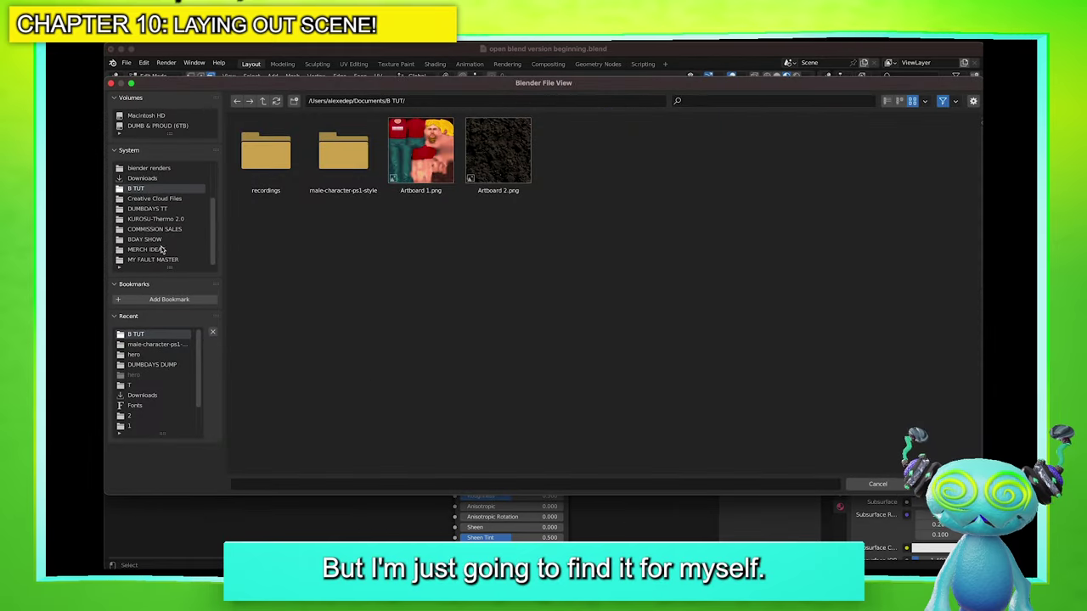
pyautogui.click(158, 259)
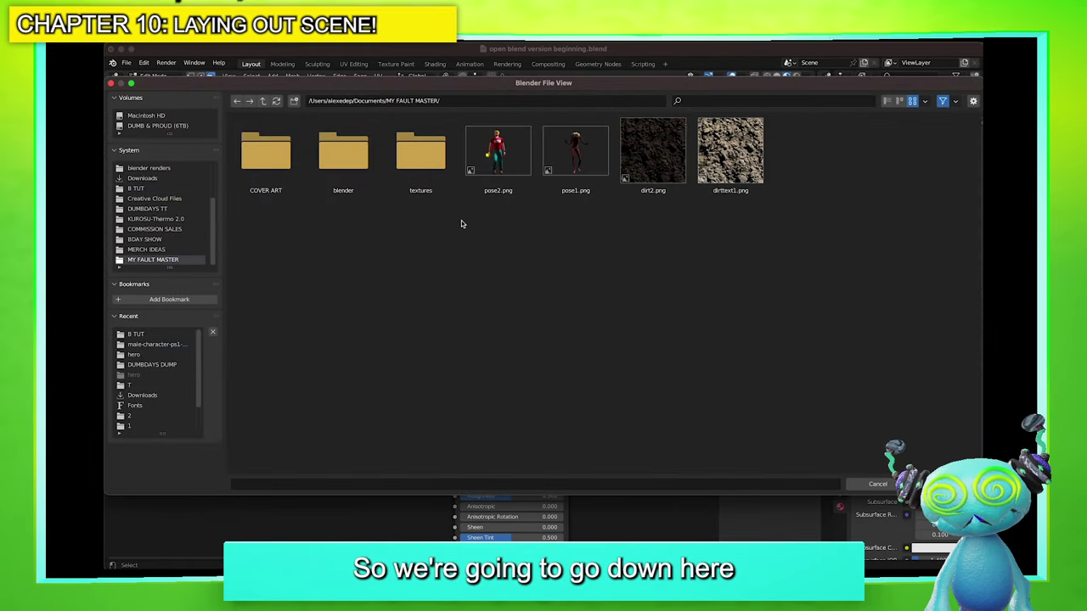
pyautogui.doubleClick(639, 152)
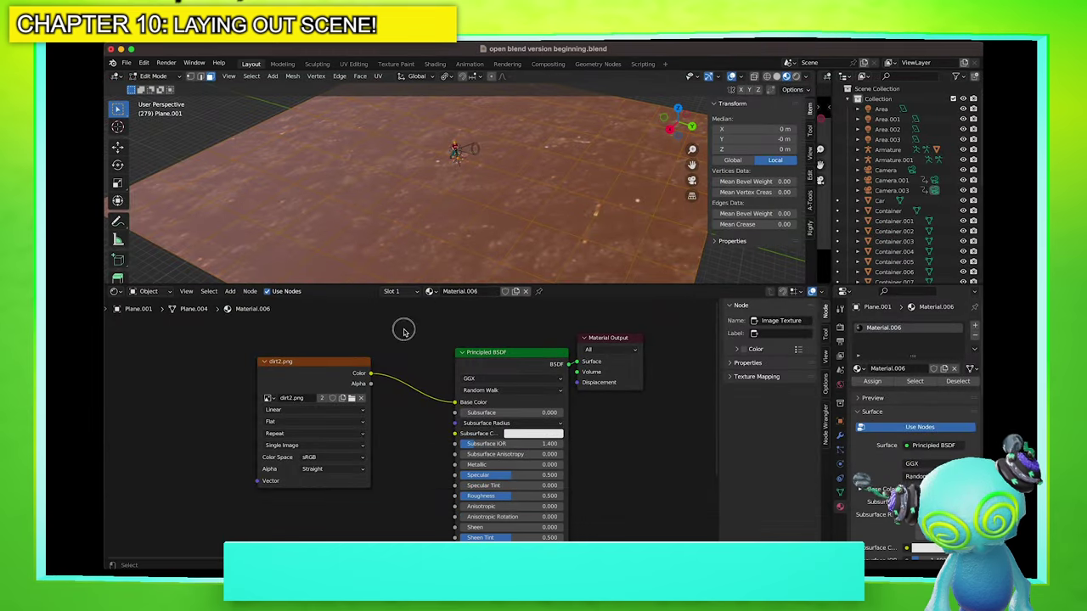
# Make the floor material less shiny by setting Roughness to 1.0 and Specular to 0.1
pyautogui.moveTo(561, 283); pyautogui.dragTo(561, 385)
pyautogui.scroll(3, 597, 307)
pyautogui.scroll(-4, 598, 307)
pyautogui.scroll(-3, 597, 305)
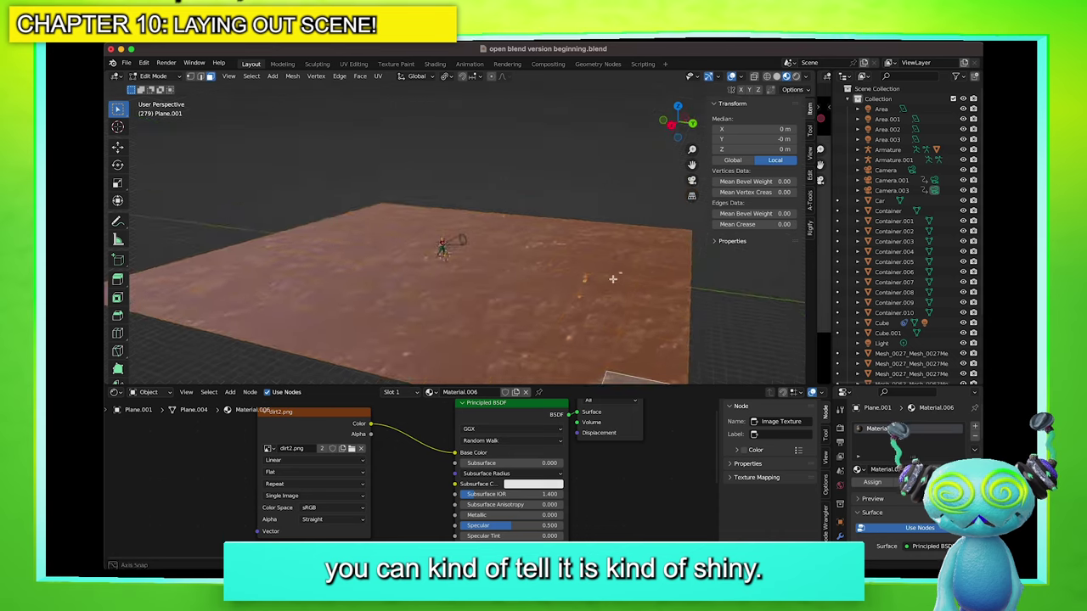
pyautogui.scroll(2, 597, 306)
pyautogui.moveTo(604, 490); pyautogui.dragTo(547, 461, button='middle')
pyautogui.scroll(2, 552, 429)
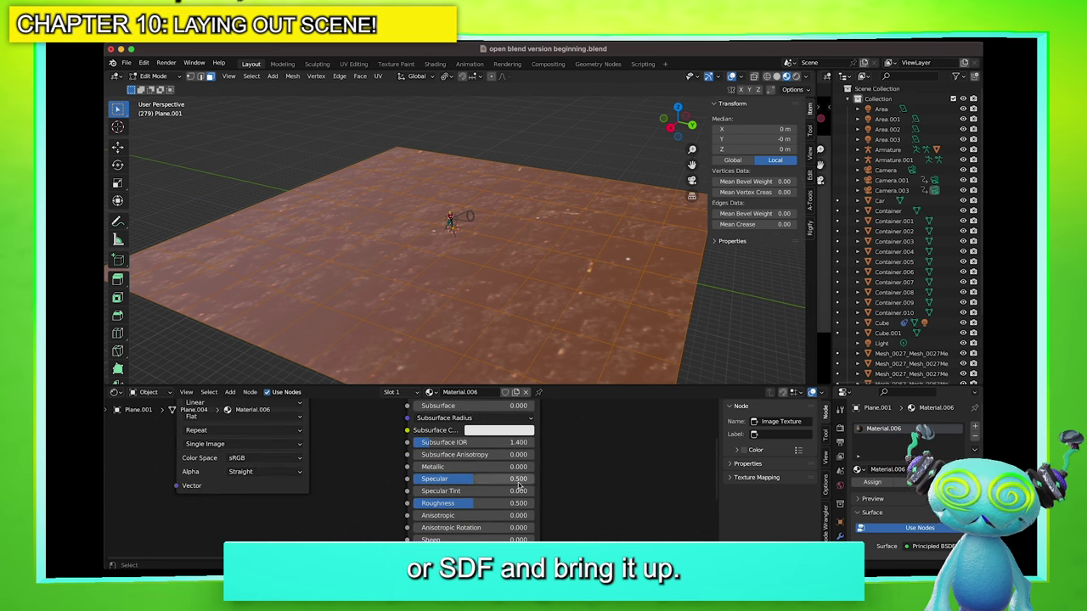
pyautogui.moveTo(471, 504); pyautogui.dragTo(533, 504)
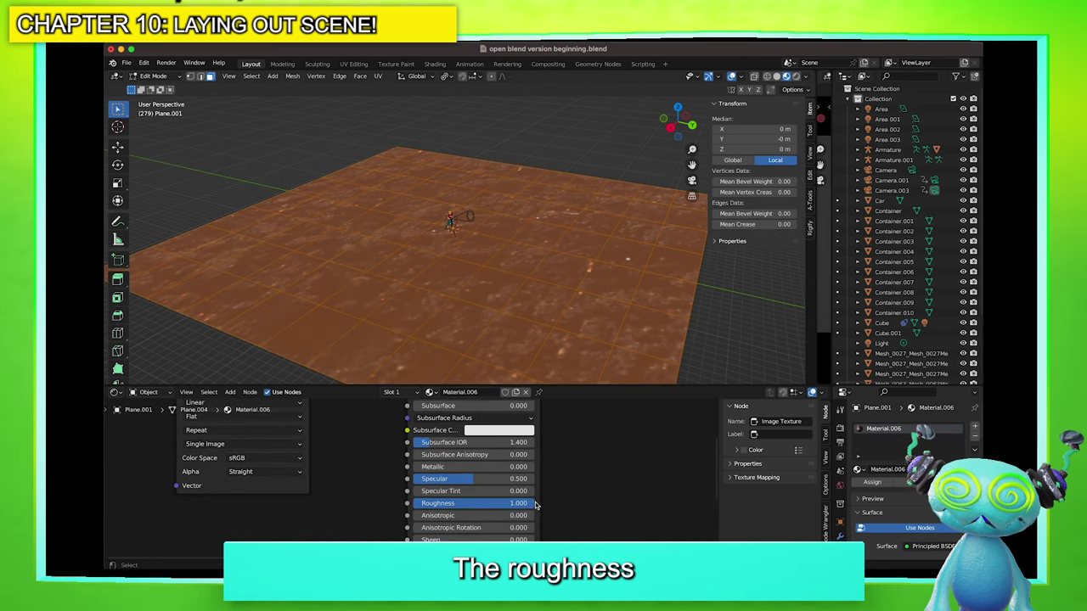
pyautogui.moveTo(476, 479); pyautogui.dragTo(429, 479)
# Try scaling the floor mesh down, undo it, and hide the viewport overlays to view the dirt texture
pyautogui.press('s')
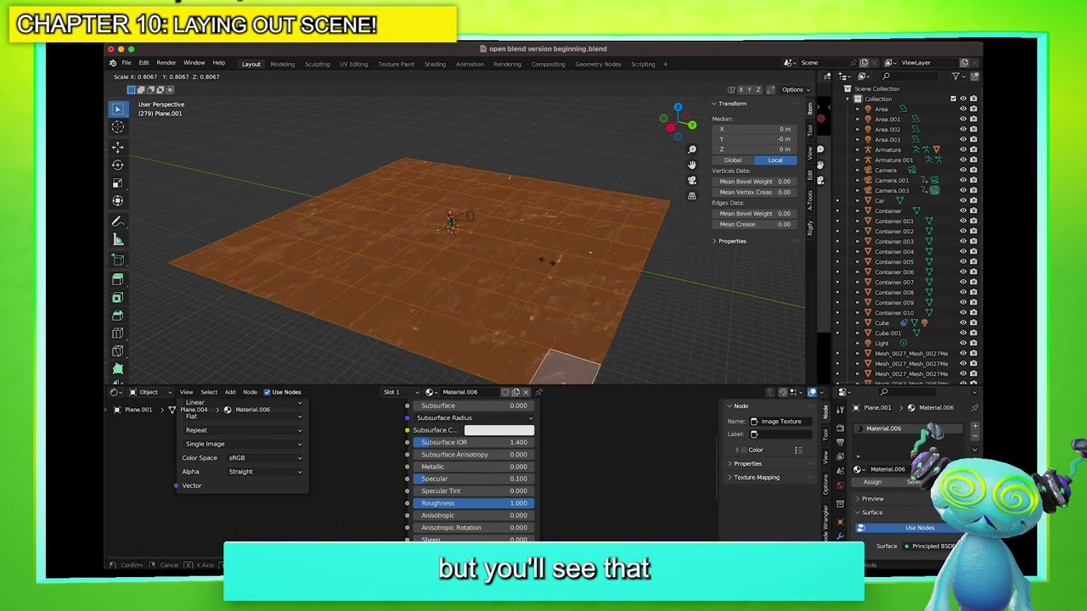
pyautogui.click(552, 267)
pyautogui.press('x')
pyautogui.press('super+z')
pyautogui.click(614, 170)
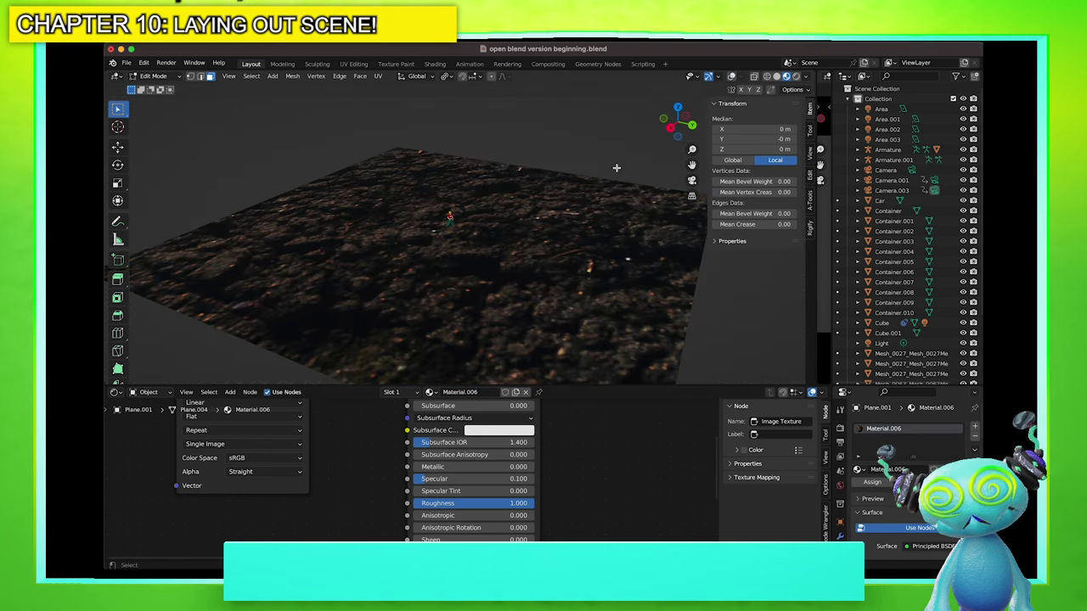
# Test the floor material's Roughness at 0, return it to 1.0, and set Specular to 0.086
pyautogui.doubleClick(462, 502)
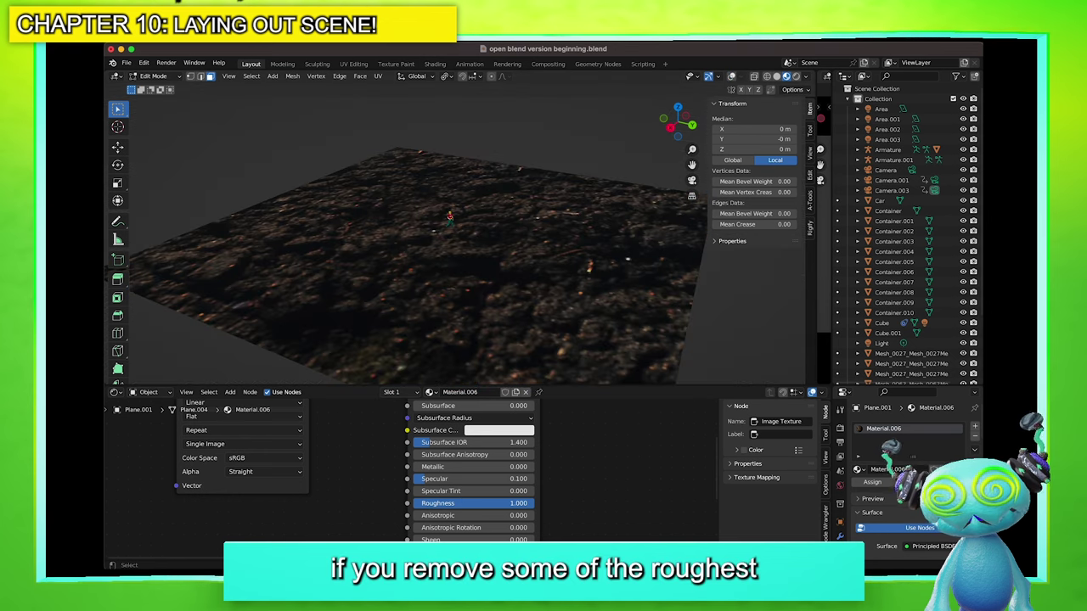
pyautogui.write('0')
pyautogui.press('Return')
pyautogui.moveTo(414, 503); pyautogui.dragTo(533, 502)
pyautogui.moveTo(445, 480)
pyautogui.mouseDown()
pyautogui.moveTo(423, 479)
pyautogui.moveTo(433, 479)
pyautogui.mouseUp()
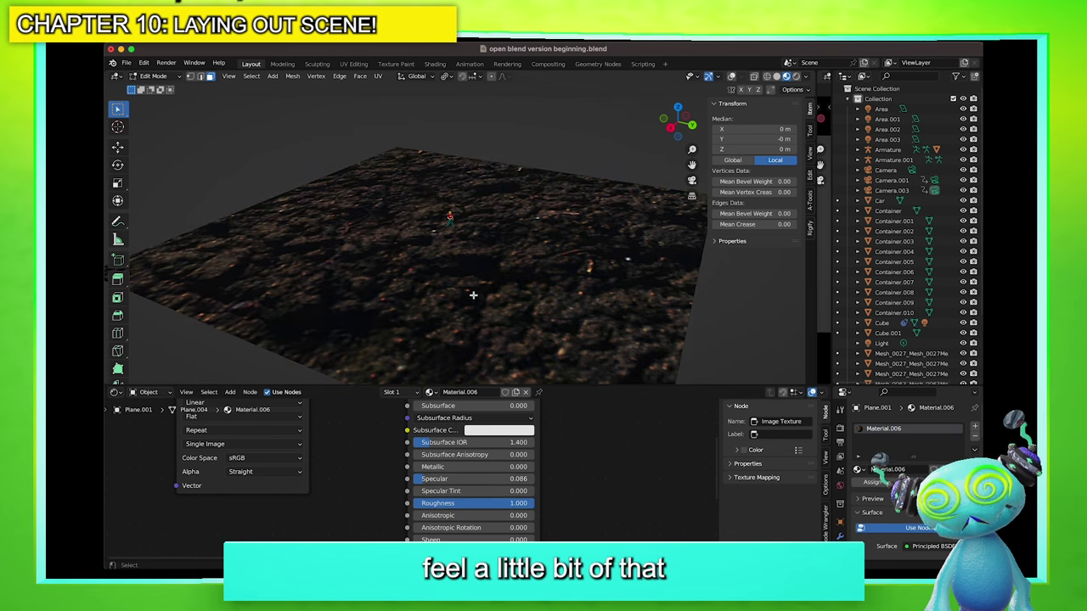
# Show the viewport overlays again, select all floor faces, and display their UVs in a UV Editor below the 3D view
pyautogui.press('z')
pyautogui.press('Escape')
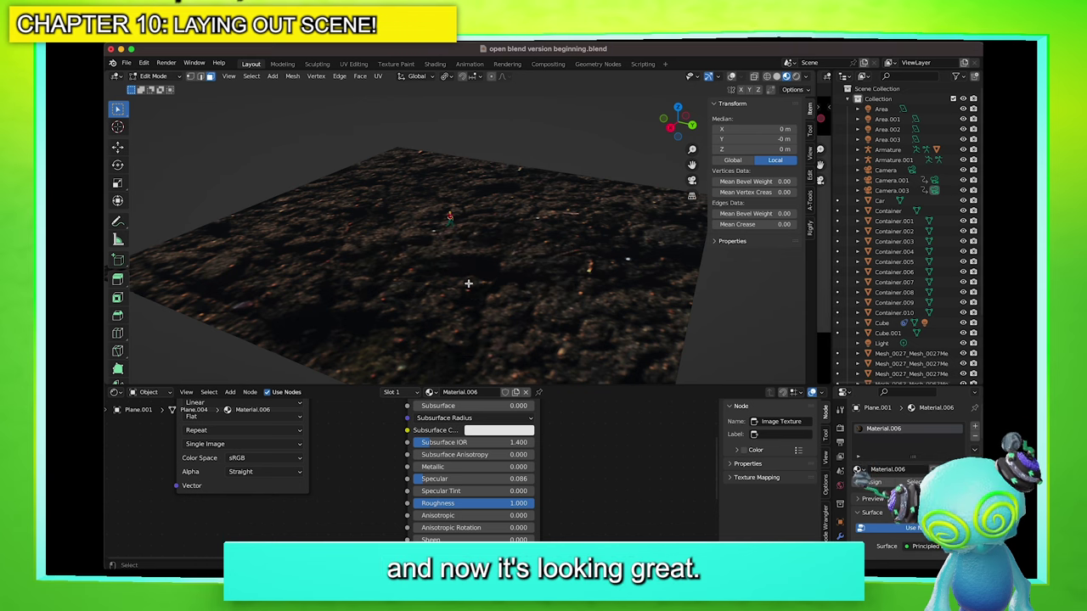
pyautogui.press('z')
pyautogui.press('Escape')
pyautogui.press('z')
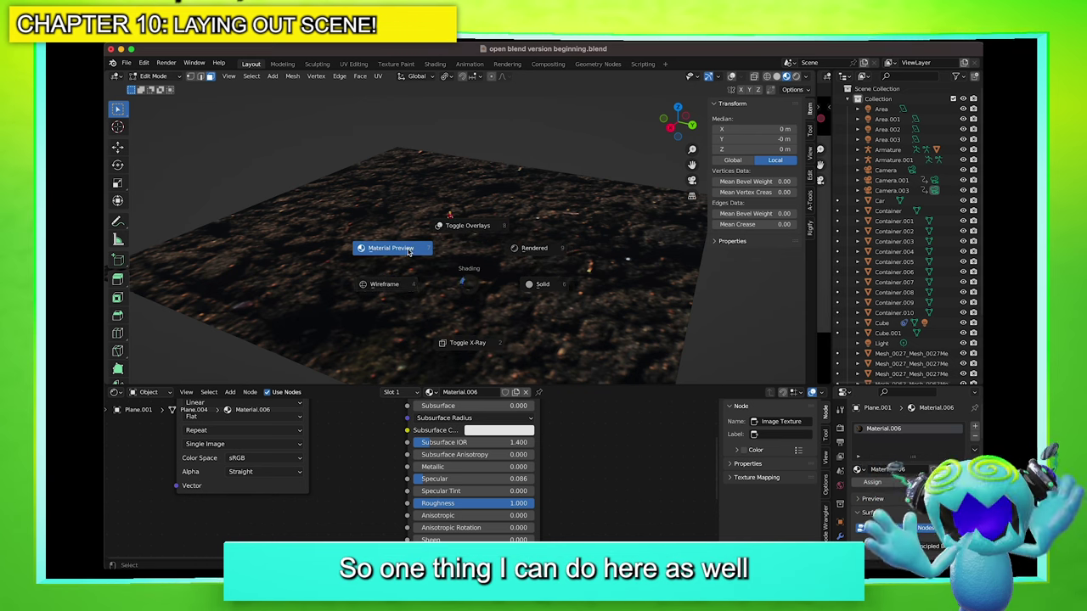
pyautogui.press('Escape')
pyautogui.press('a')
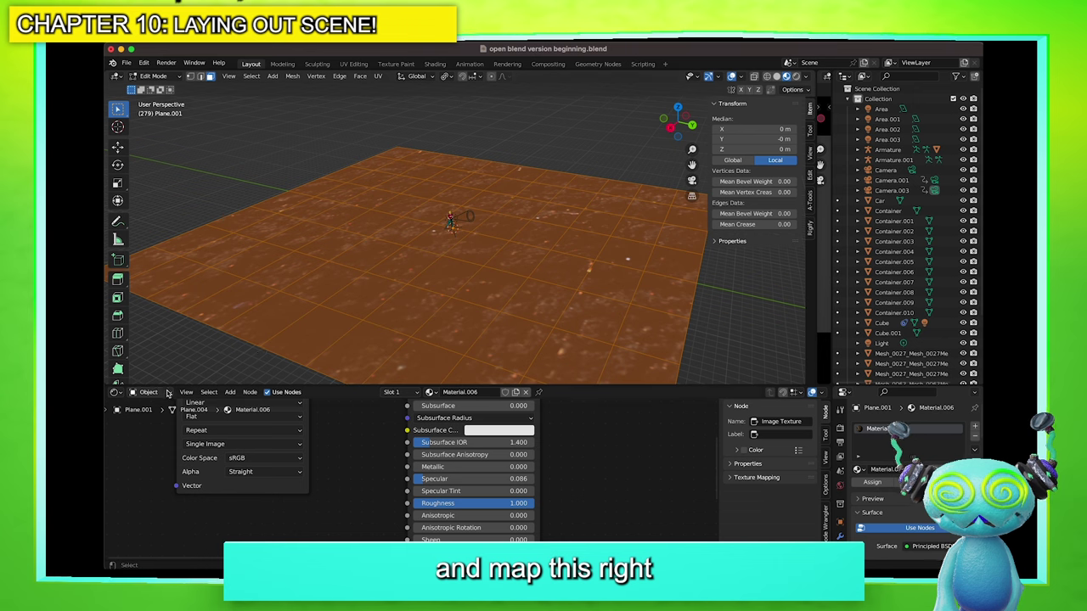
pyautogui.click(118, 393)
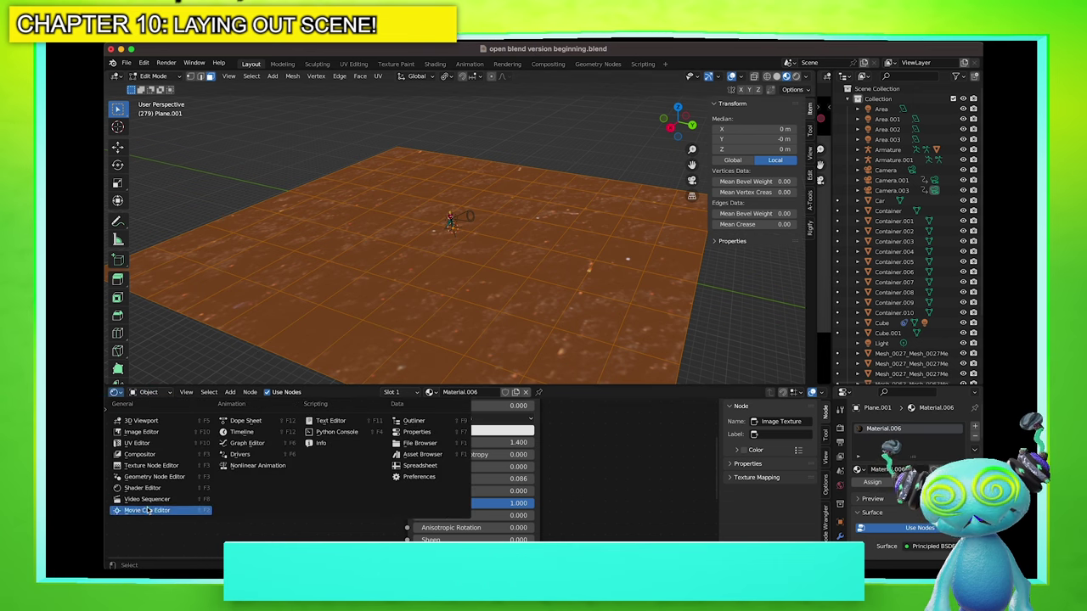
pyautogui.click(136, 442)
pyautogui.scroll(-4, 531, 421)
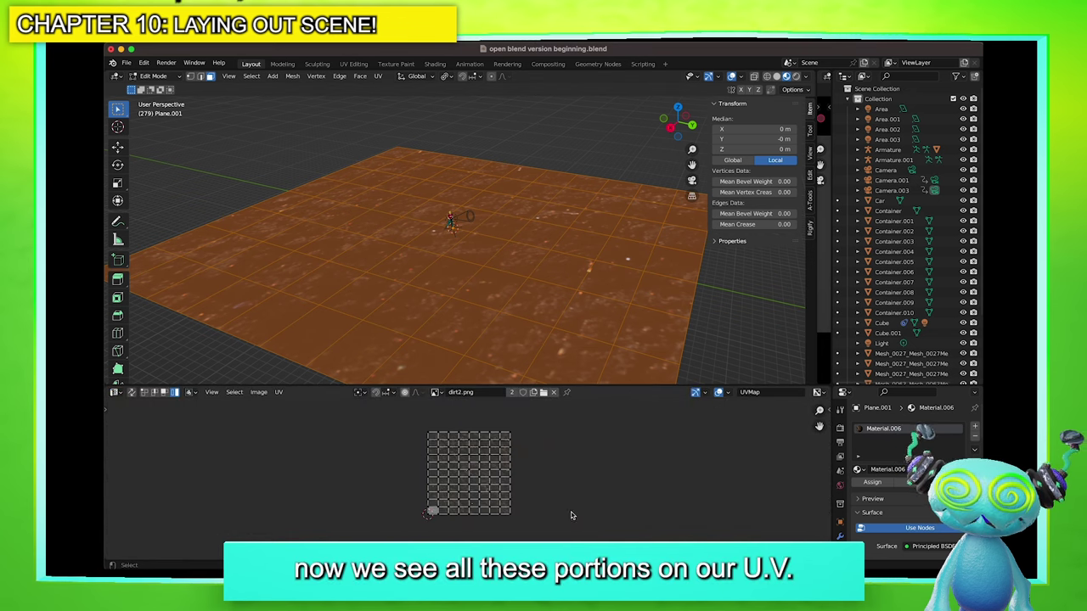
# Scale all floor UVs up well beyond the image bounds to tile the dirt texture, and hide the viewport overlays
pyautogui.press('a')
pyautogui.scroll(4, 561, 512)
pyautogui.scroll(-2, 524, 505)
pyautogui.scroll(-2, 524, 505)
pyautogui.press('s')
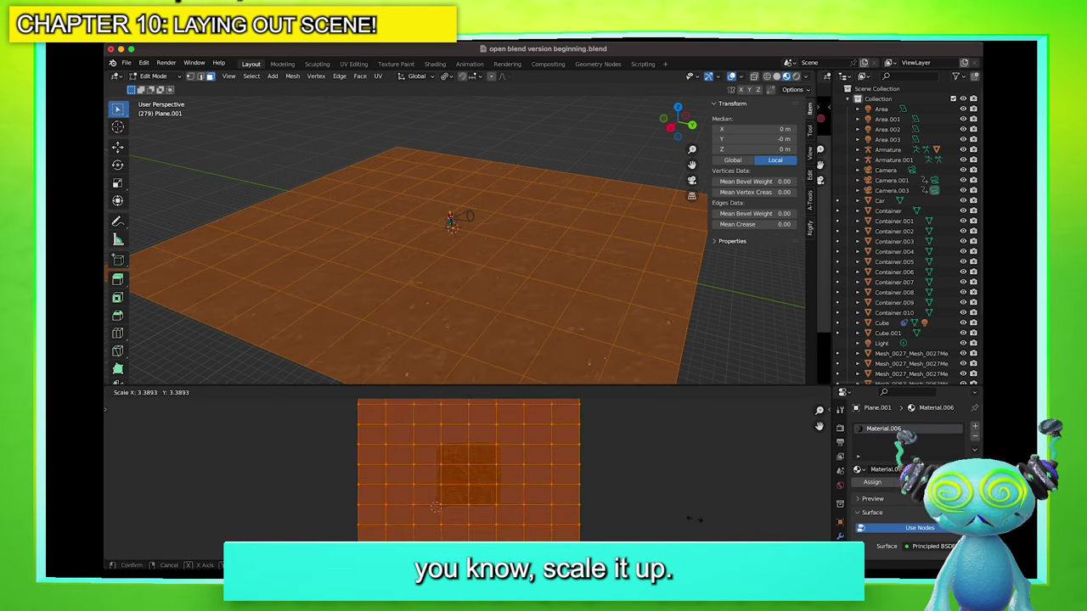
pyautogui.click(788, 519)
pyautogui.hotkey('alt', 'shift', 'z')
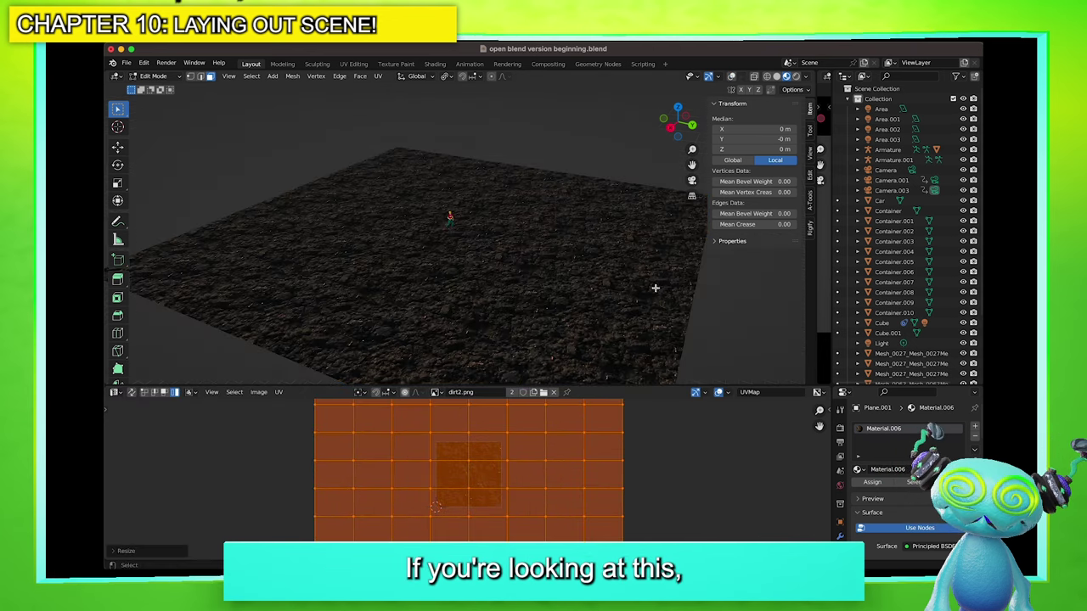
# Enlarge the floor UVs further and shrink them back partway to fine-tune how densely the dirt texture repeats
pyautogui.press('s')
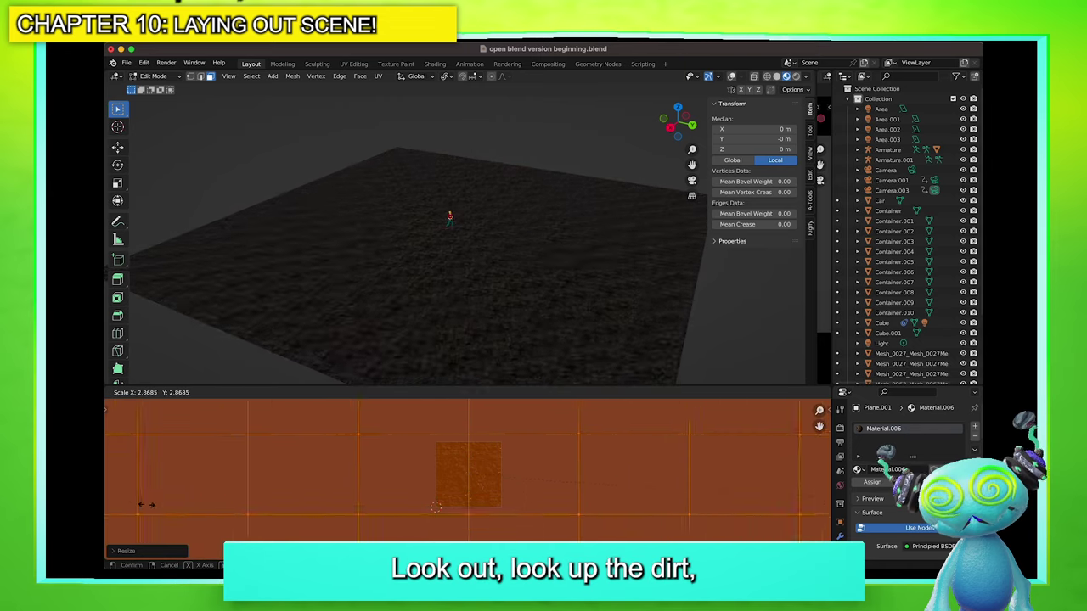
pyautogui.click(186, 452)
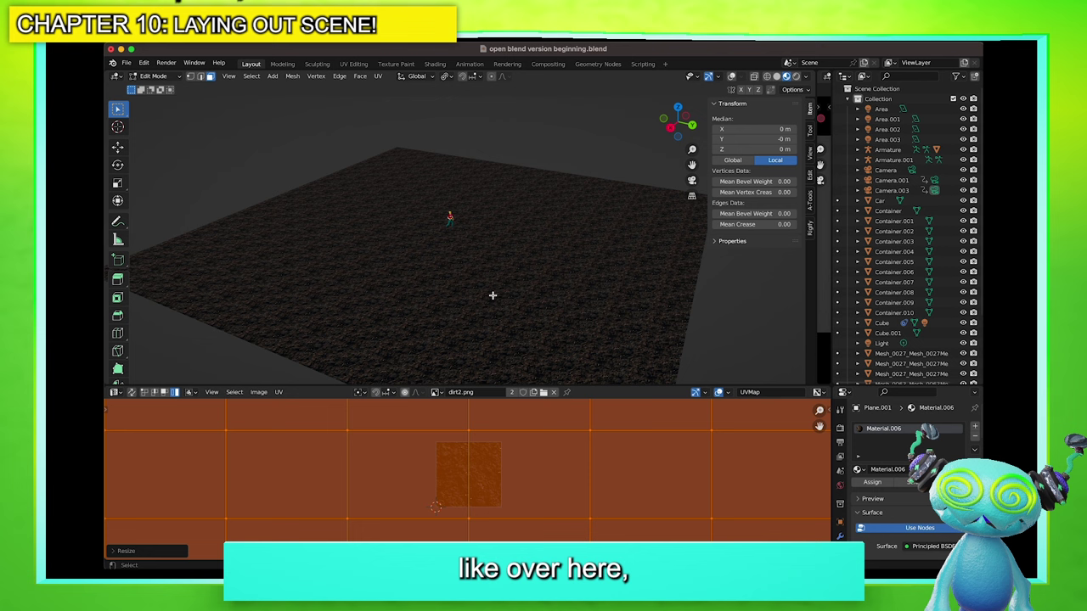
pyautogui.press('s')
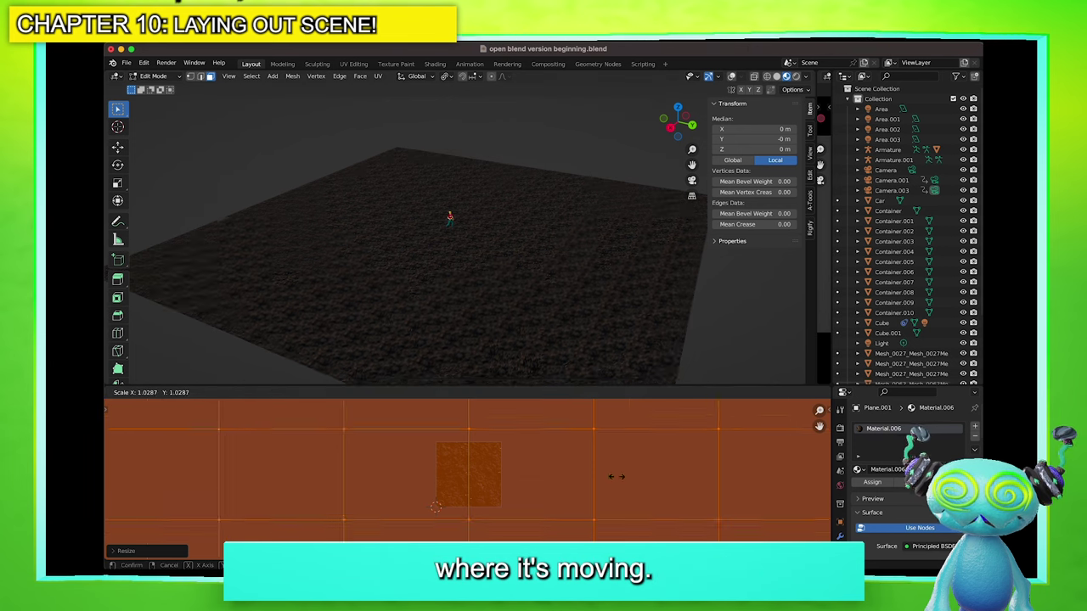
pyautogui.click(535, 467)
# Show the viewport overlays, switch to vertex select mode, and deselect the whole floor mesh
pyautogui.moveTo(510, 320); pyautogui.dragTo(533, 324, button='middle')
pyautogui.hotkey('alt', 'shift', 'z')
pyautogui.press('1')
pyautogui.click(647, 260)
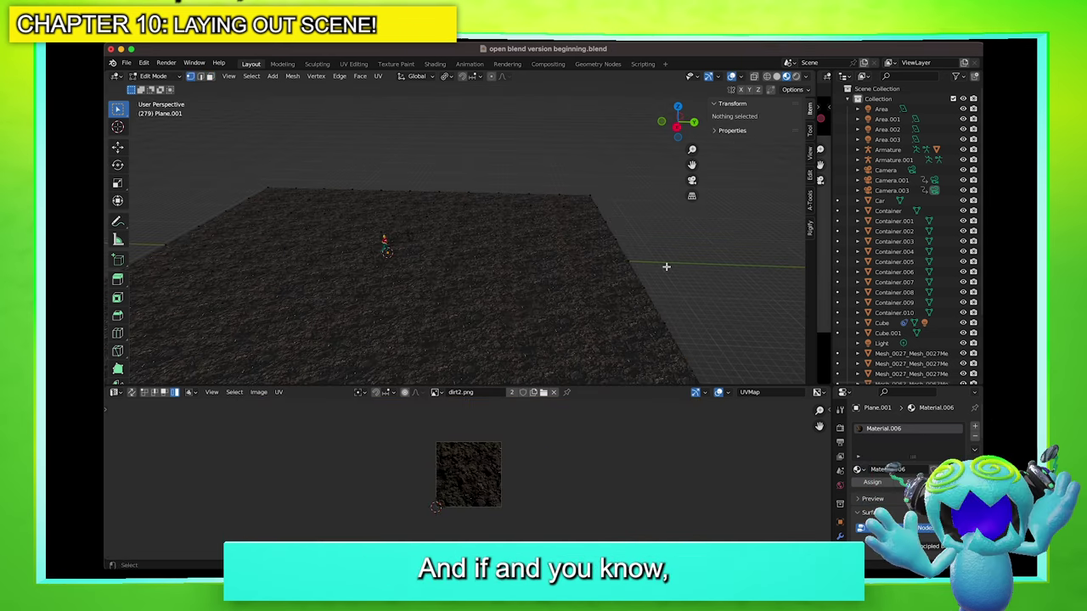
pyautogui.moveTo(692, 165)
pyautogui.mouseDown()
pyautogui.moveTo(709, 94)
pyautogui.moveTo(694, 177)
pyautogui.mouseUp()
pyautogui.moveTo(569, 175); pyautogui.dragTo(548, 212, button='middle')
pyautogui.moveTo(466, 292); pyautogui.dragTo(502, 269, button='middle')
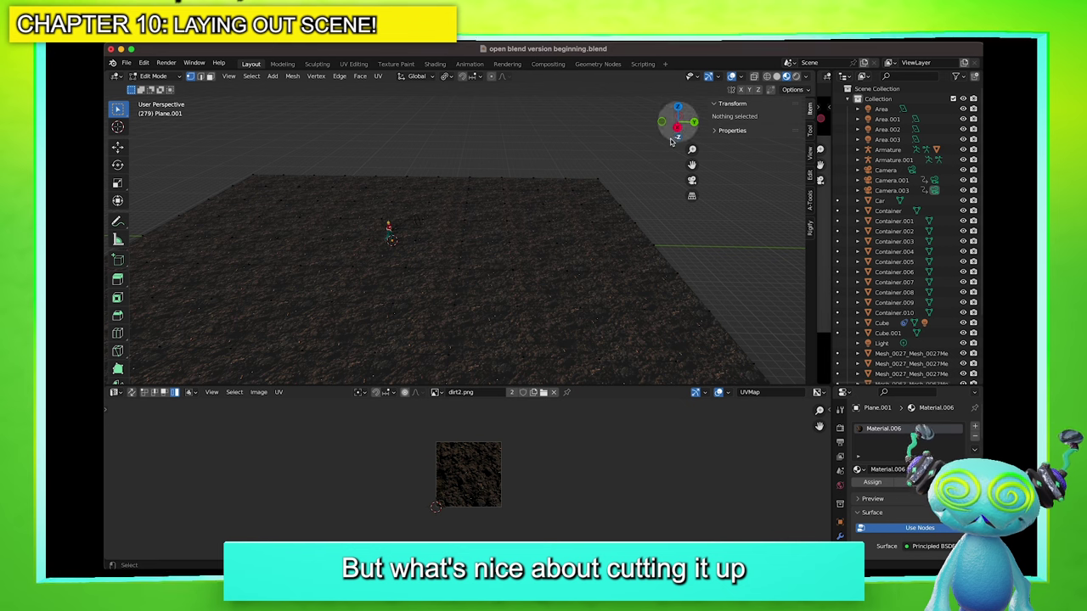
# Switch the viewport to Solid shading and select a single grid vertex on the floor near the character
pyautogui.press('z')
pyautogui.click(639, 207)
pyautogui.moveTo(536, 277); pyautogui.dragTo(541, 274, button='middle')
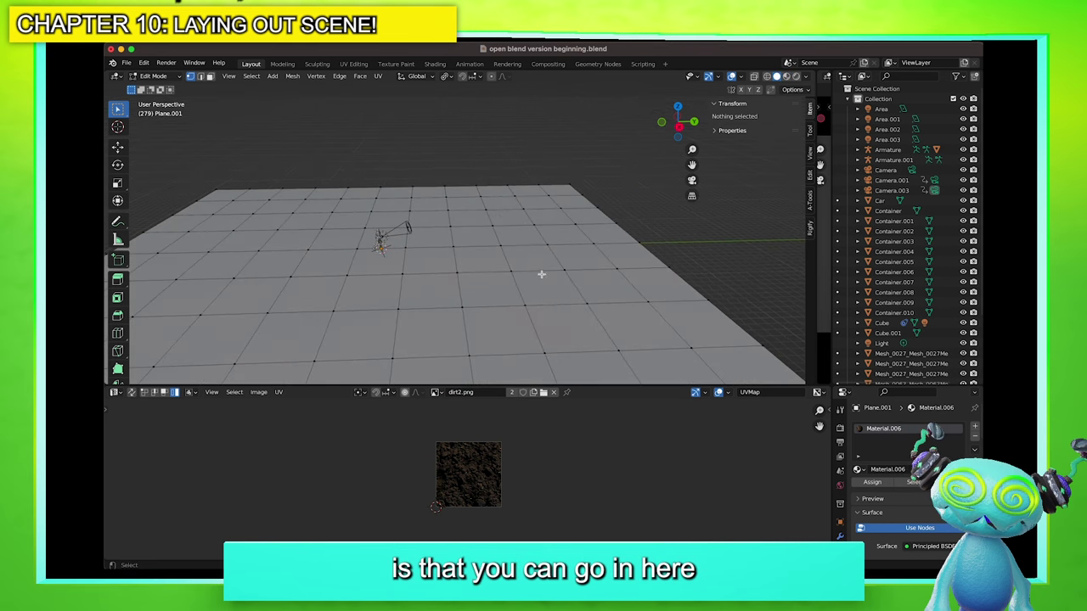
pyautogui.click(497, 219)
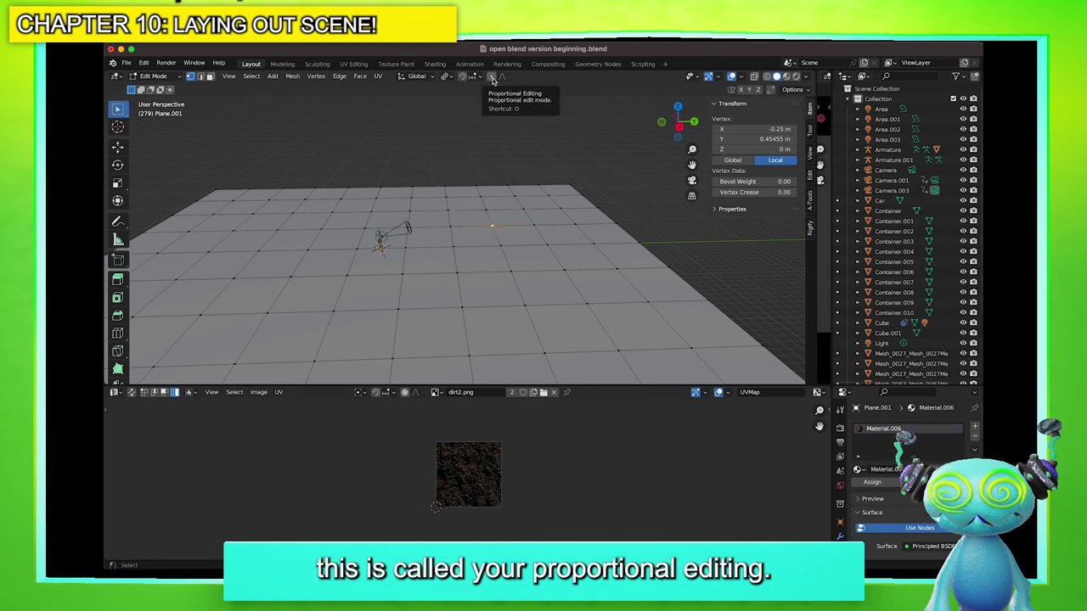
# Try moving the selected floor vertex along Z and undo the move
pyautogui.press('g')
pyautogui.press('z')
pyautogui.click(512, 214)
pyautogui.hotkey('ctrl', 'z')
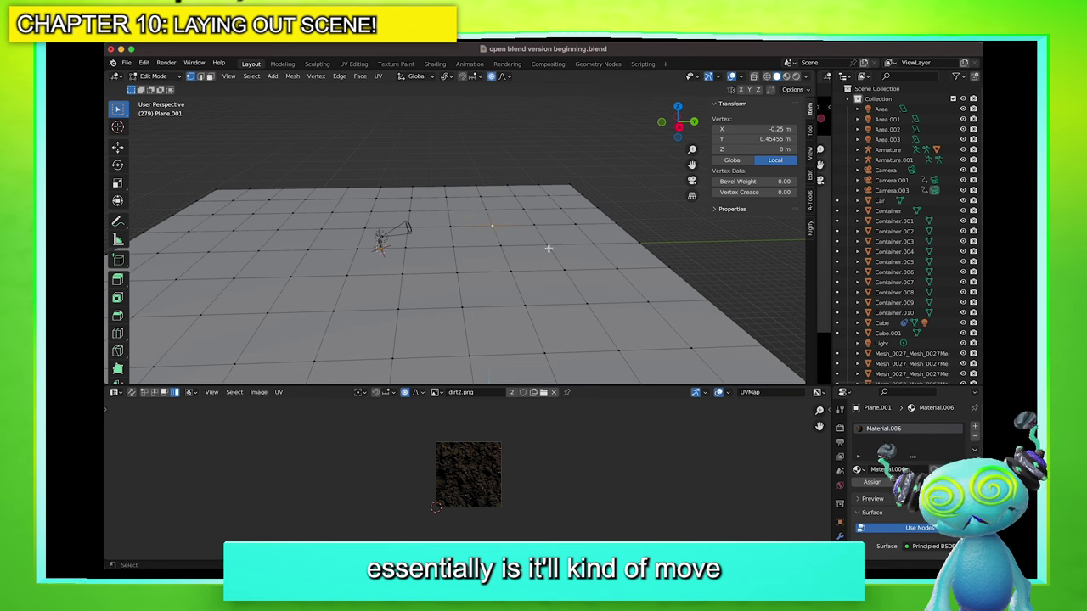
# Enlarge the proportional editing radius to about 19.19 m during a test move of the floor vertex, and undo the last change
pyautogui.press('g')
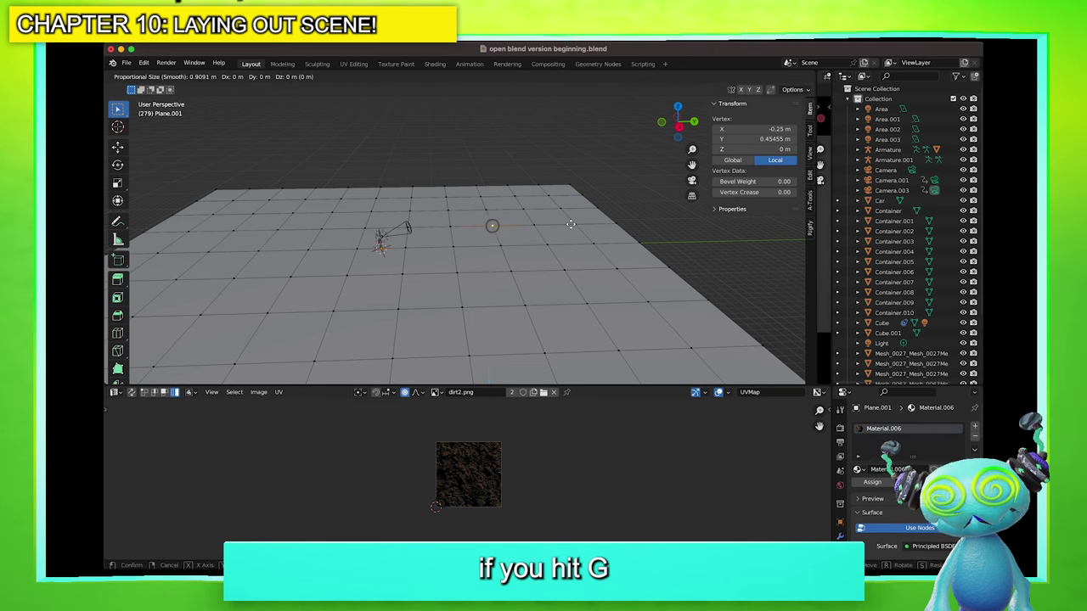
pyautogui.scroll(-20, 570, 224)
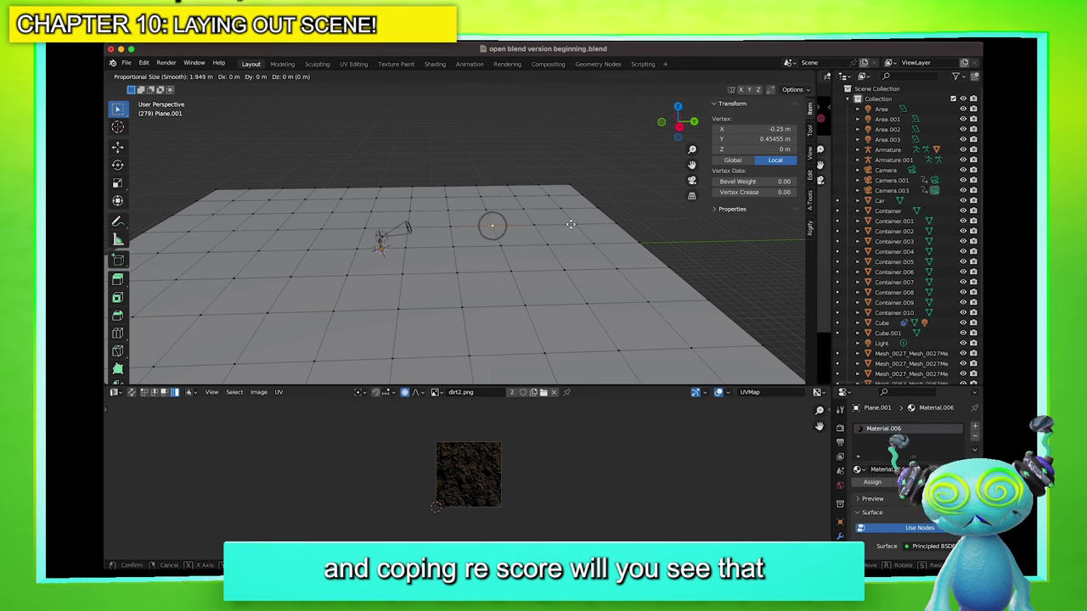
pyautogui.scroll(-6, 573, 217)
pyautogui.click(569, 207)
pyautogui.hotkey('ctrl', 'z')
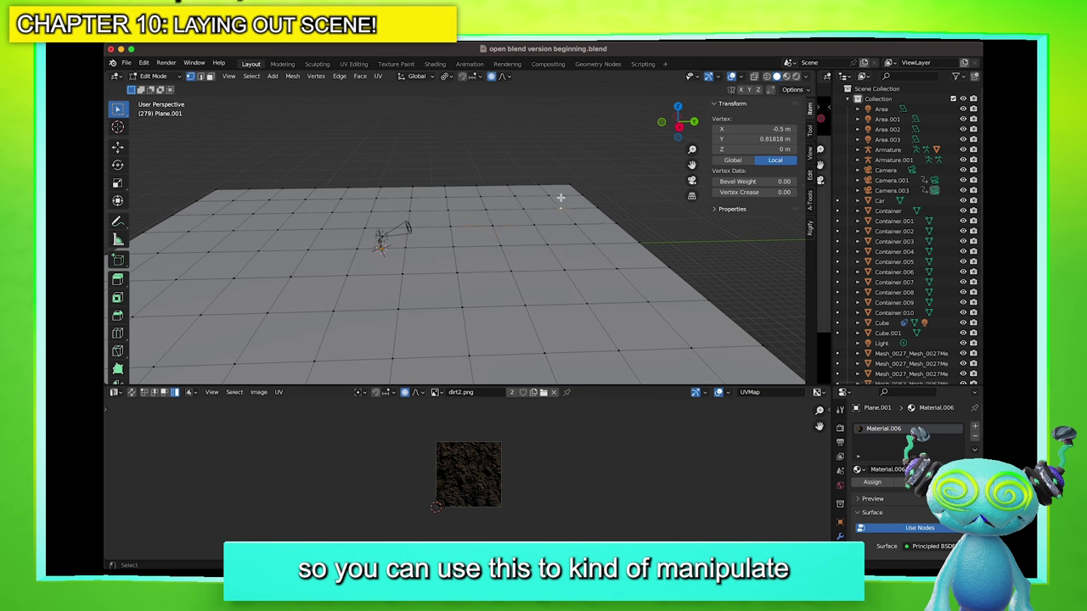
# Raise a vertex near the floor's far corner about 1.28 m along Z with proportional editing, and move another outer vertex along Z
pyautogui.press('g')
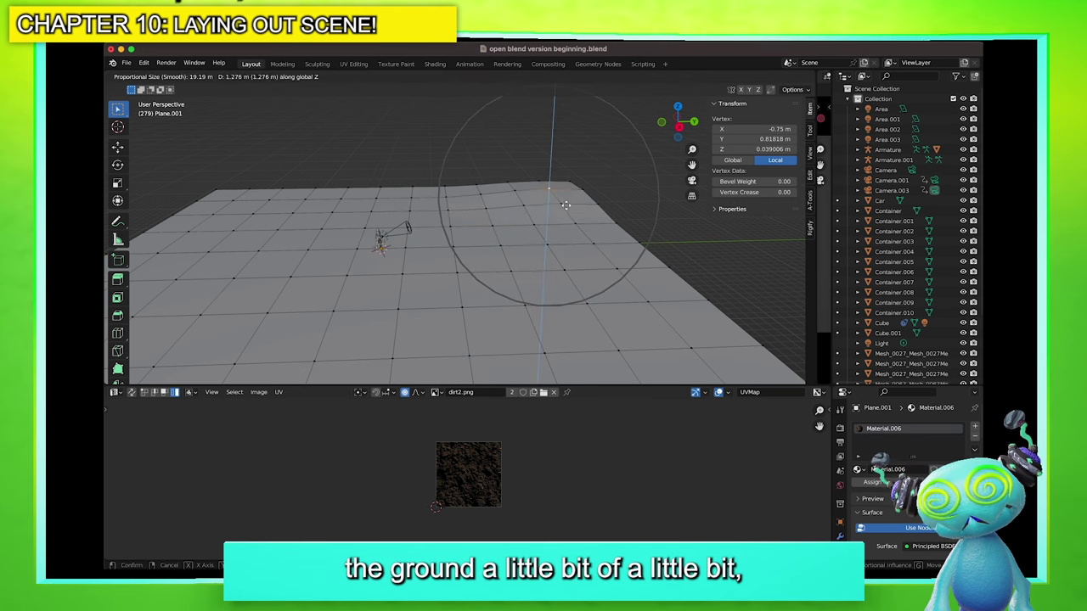
pyautogui.click(566, 206)
pyautogui.moveTo(489, 250); pyautogui.dragTo(424, 184, button='middle')
pyautogui.click(303, 179)
pyautogui.press('g')
pyautogui.press('z')
pyautogui.click(351, 182)
# Lift a vertex beside the floor's opposite corner slightly along Z with proportional editing to form a gentle rise
pyautogui.moveTo(694, 204); pyautogui.dragTo(651, 229, button='middle')
pyautogui.click(662, 223)
pyautogui.press('g')
pyautogui.press('z')
pyautogui.click(664, 209)
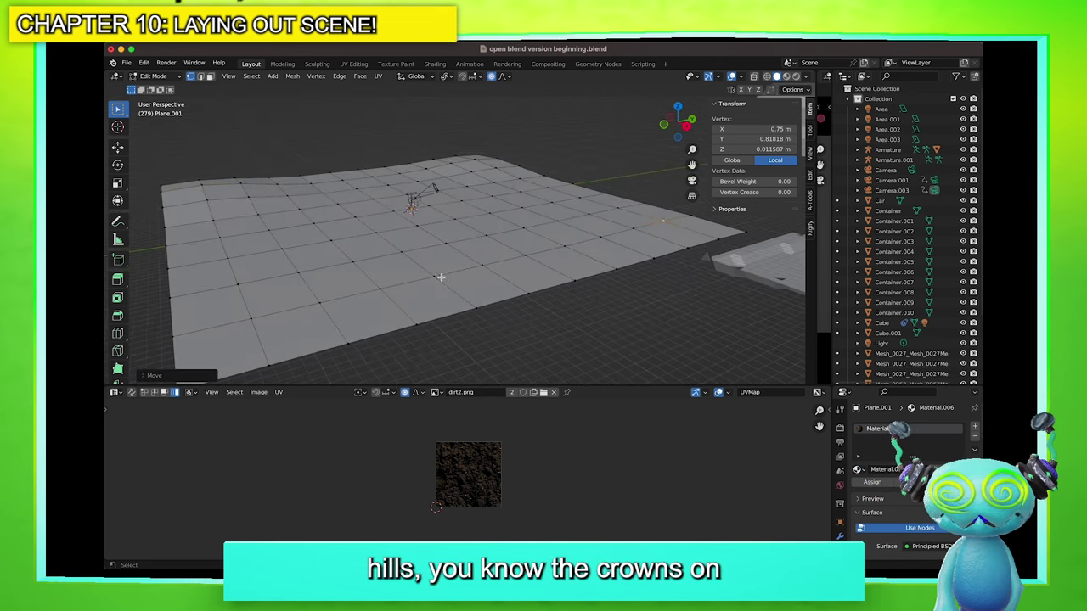
# Nudge a floor vertex in front of the character slightly along Z, and raise another vertex further along about 0.26 m
pyautogui.click(433, 277)
pyautogui.press('g')
pyautogui.press('z')
pyautogui.click(433, 279)
pyautogui.click(288, 247)
pyautogui.press('g')
pyautogui.press('z')
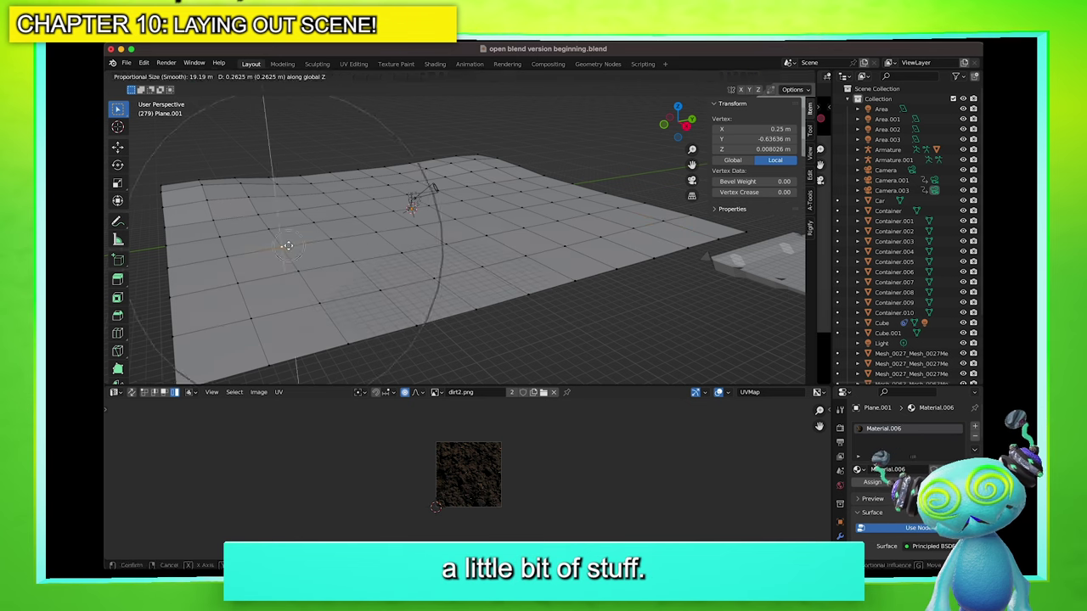
pyautogui.click(288, 245)
# Switch the viewport to Material Preview shading and view the uneven dirt ground from another angle
pyautogui.press('z')
pyautogui.click(405, 203)
pyautogui.moveTo(479, 215); pyautogui.dragTo(488, 242, button='middle')
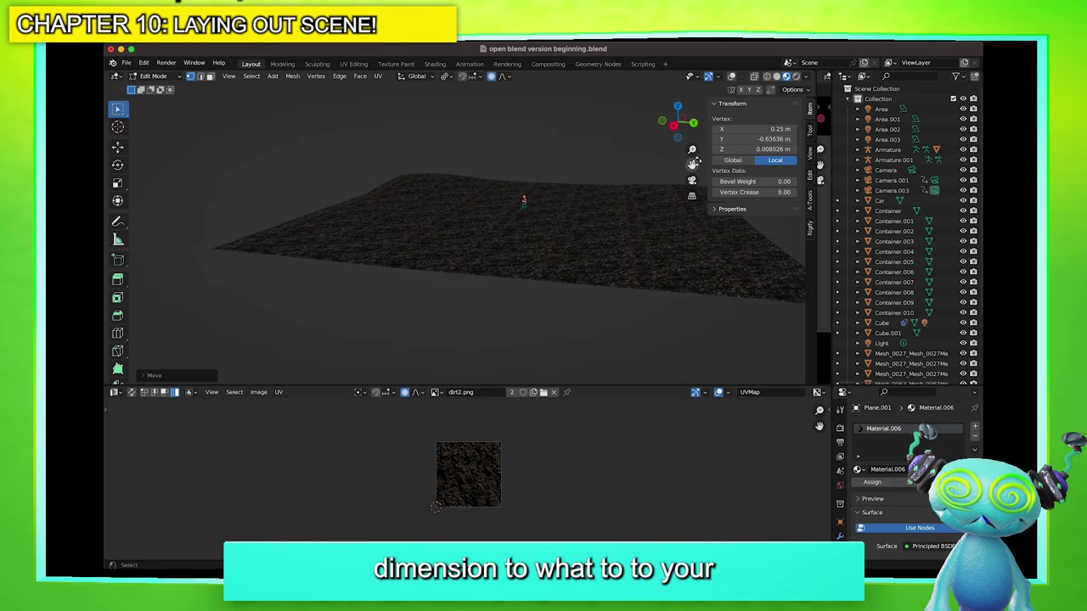
# Inspect the dirt-textured ground around the standing character up close and clear the vertex selection
pyautogui.moveTo(692, 165); pyautogui.dragTo(582, 218)
pyautogui.scroll(5, 583, 219)
pyautogui.press('z')
pyautogui.click(521, 214)
pyautogui.click(514, 236)
pyautogui.scroll(2, 421, 276)
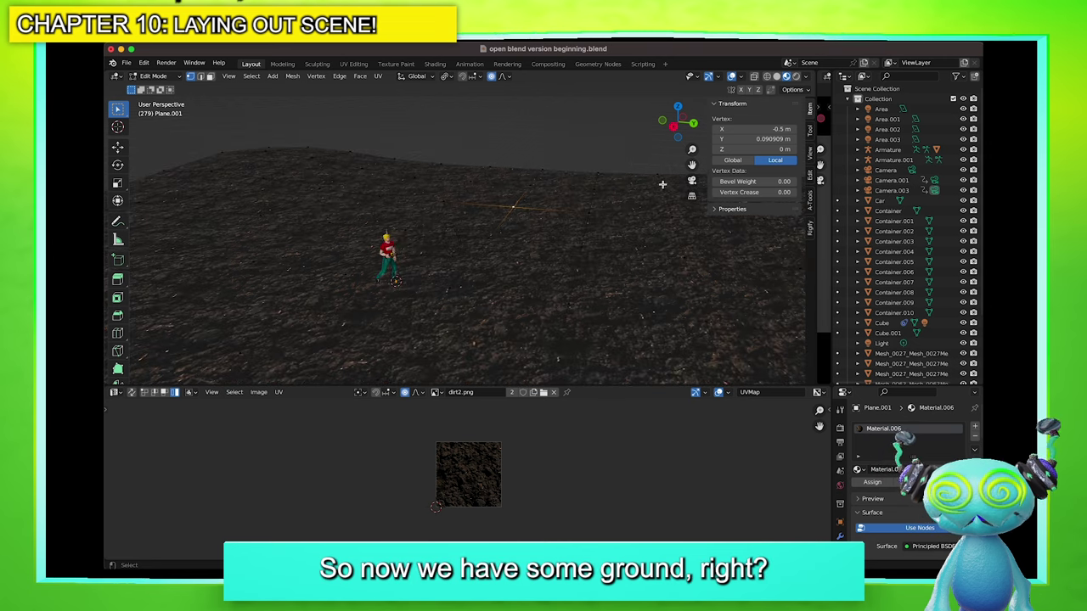
pyautogui.click(698, 168)
pyautogui.moveTo(692, 165); pyautogui.dragTo(711, 109)
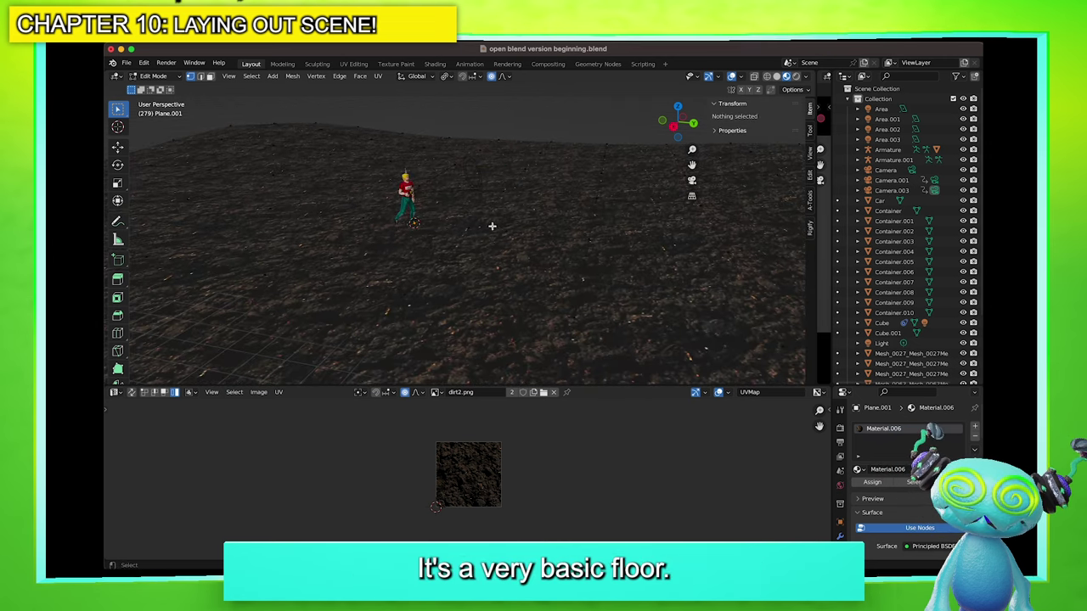
# Return the ground plane to Object Mode and enlarge the 3D viewport over the image editor
pyautogui.press('Tab')
pyautogui.click(462, 207)
pyautogui.scroll(3, 430, 197)
pyautogui.moveTo(431, 196); pyautogui.dragTo(413, 186, button='middle')
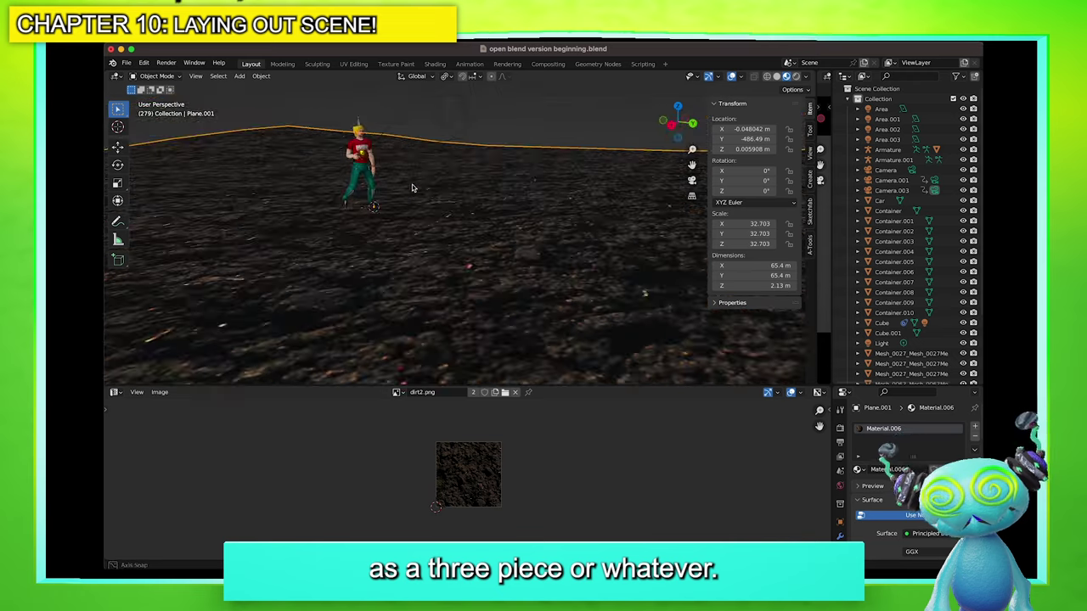
pyautogui.scroll(2, 435, 180)
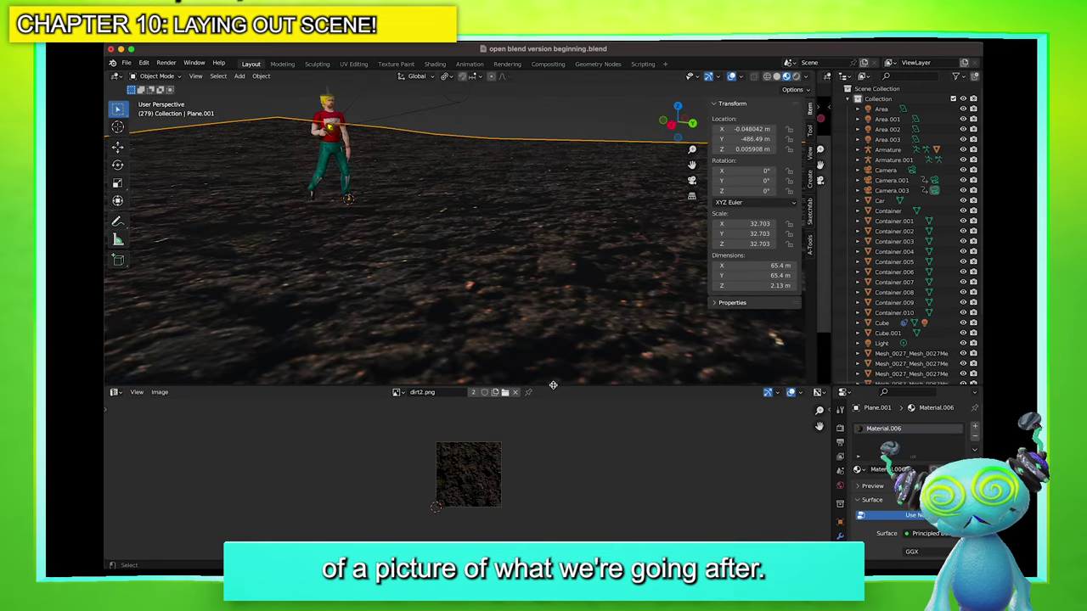
pyautogui.moveTo(552, 388); pyautogui.dragTo(552, 512)
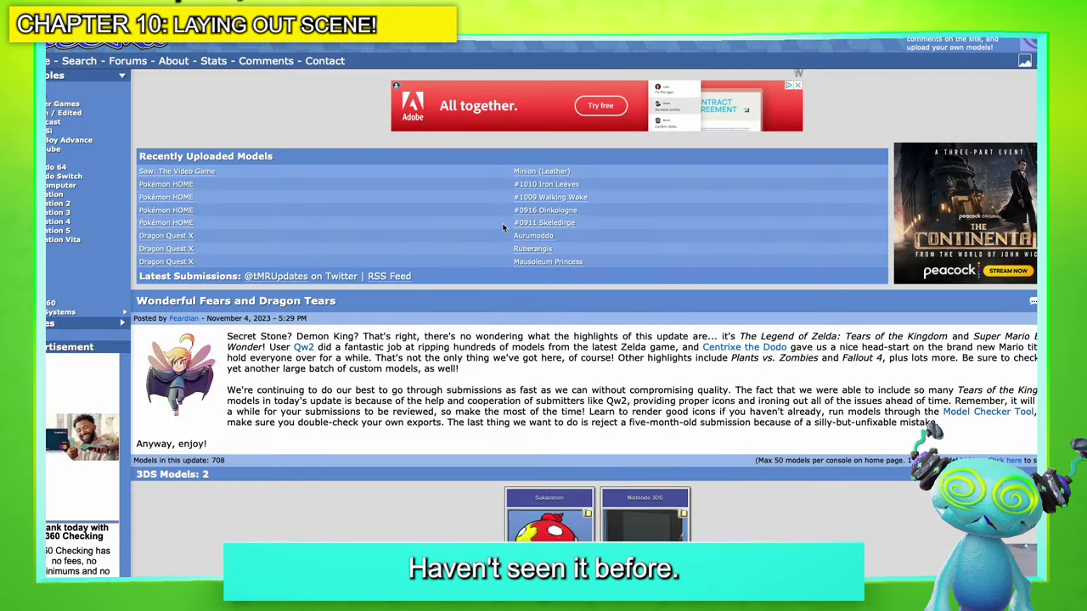
# On the game-model download website, browse the recently uploaded models from the Custom / Edited section through Mobile
pyautogui.scroll(-10, 501, 222)
pyautogui.scroll(-3, 491, 267)
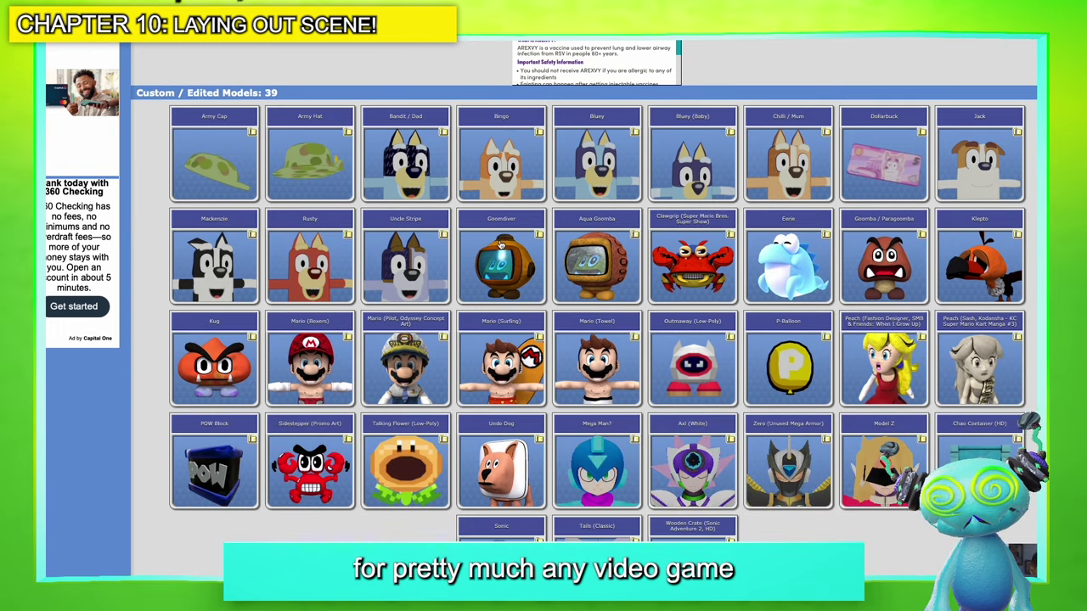
pyautogui.scroll(-10, 501, 244)
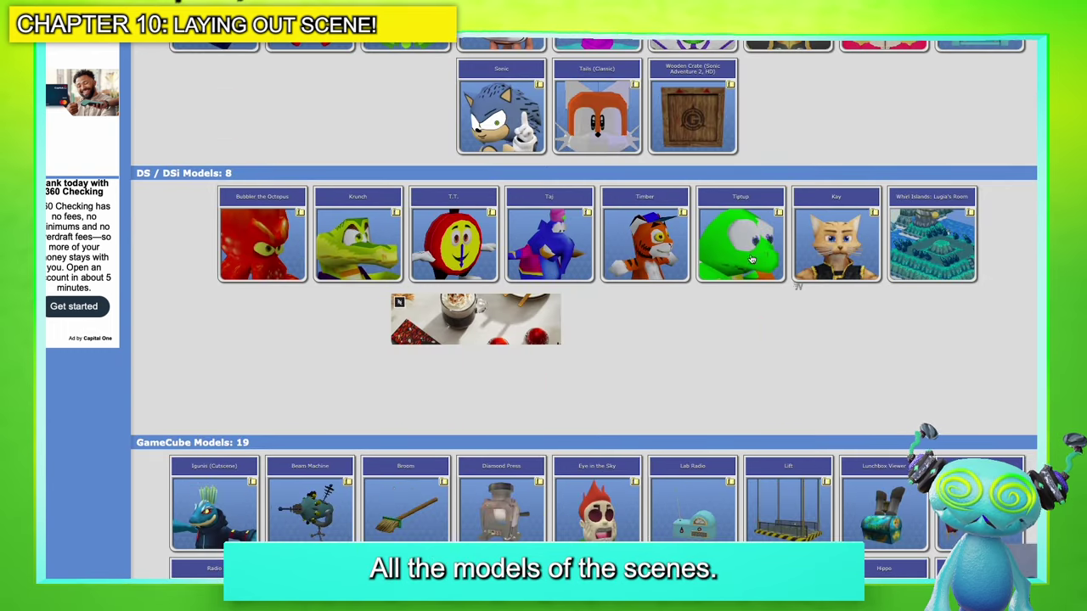
pyautogui.scroll(-5, 395, 235)
pyautogui.scroll(-3, 660, 258)
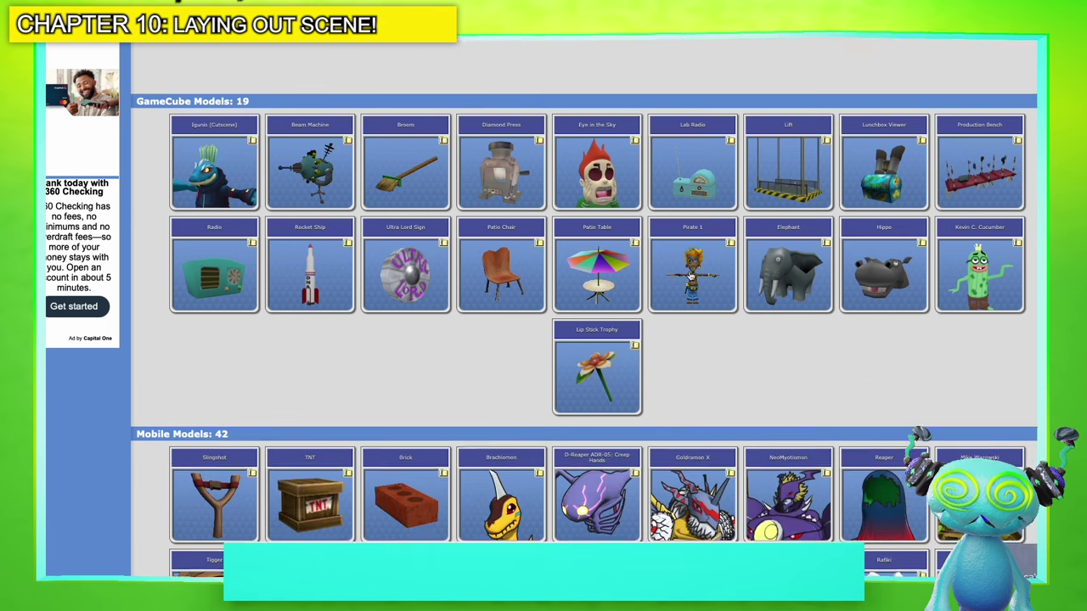
pyautogui.scroll(-5, 691, 280)
pyautogui.scroll(-2, 690, 315)
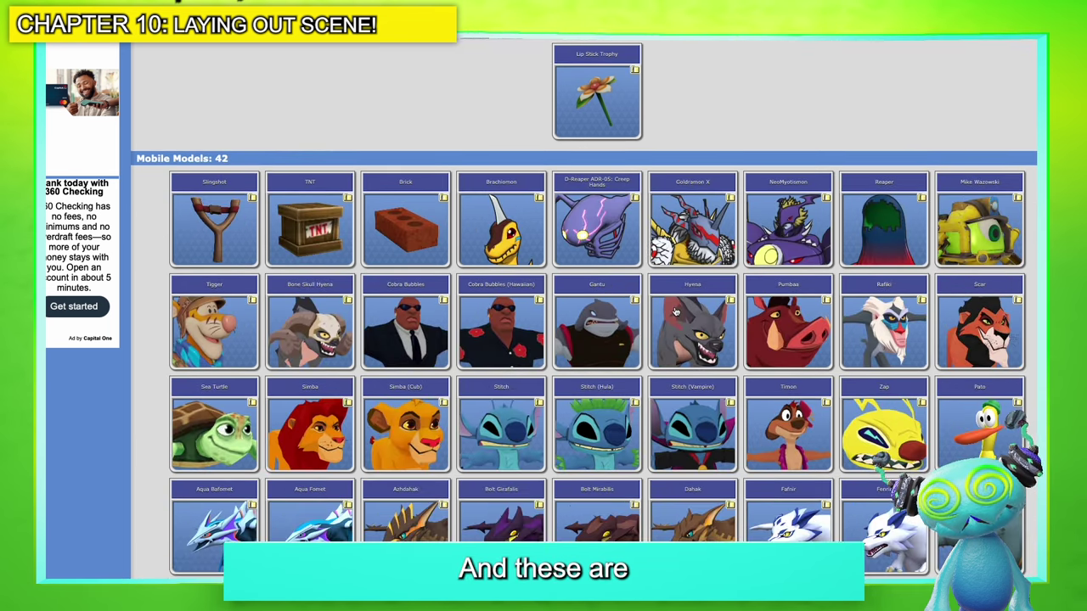
pyautogui.scroll(-4, 689, 316)
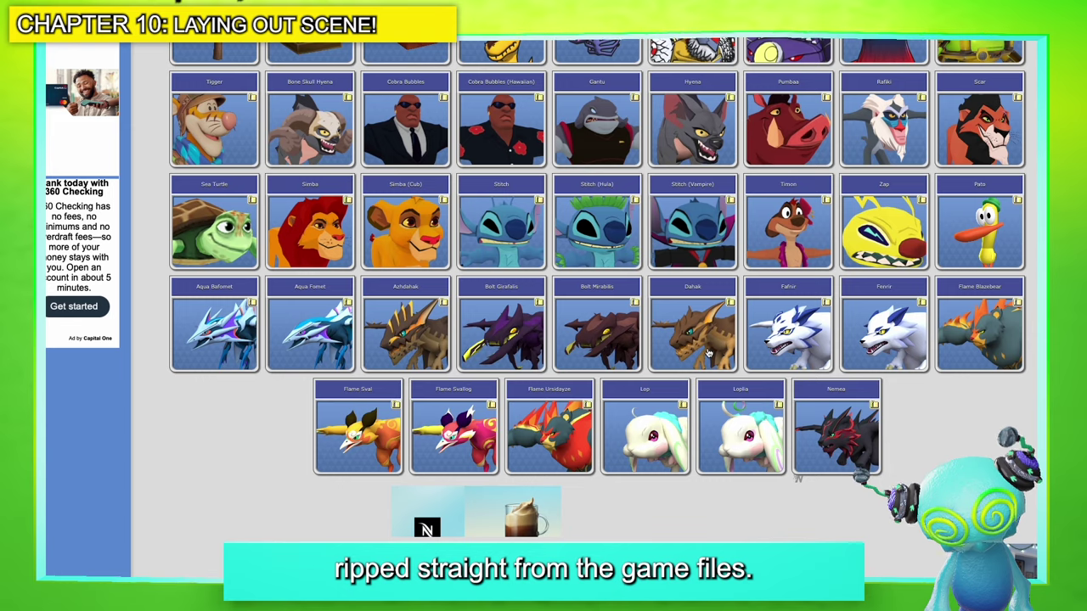
pyautogui.scroll(7, 721, 356)
pyautogui.scroll(12, 695, 341)
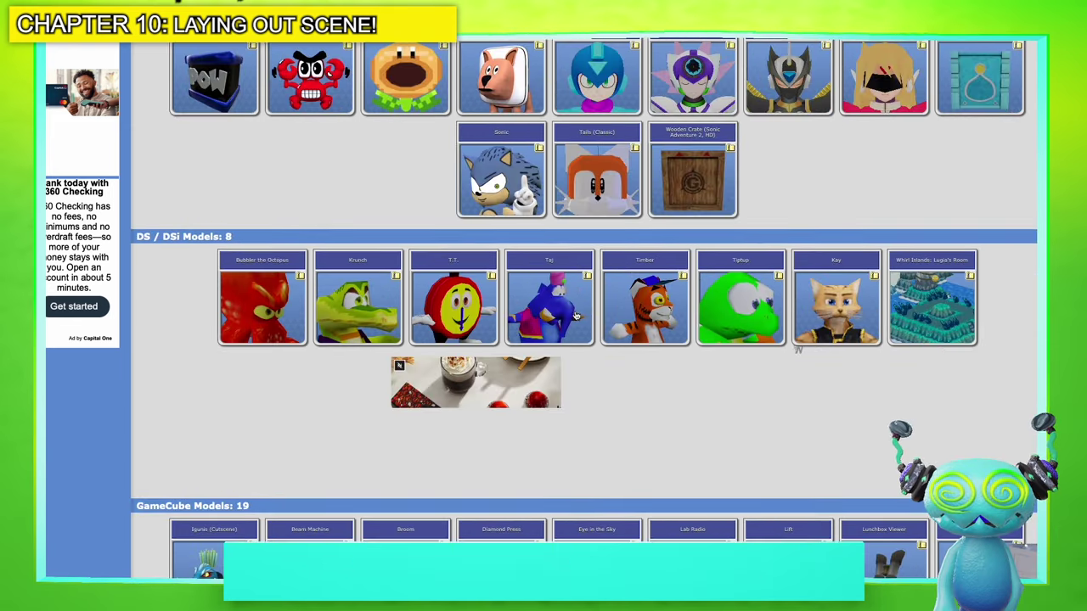
# Open the page of the Taj model from the DS / DSi section and examine its preview and details
pyautogui.click(512, 314)
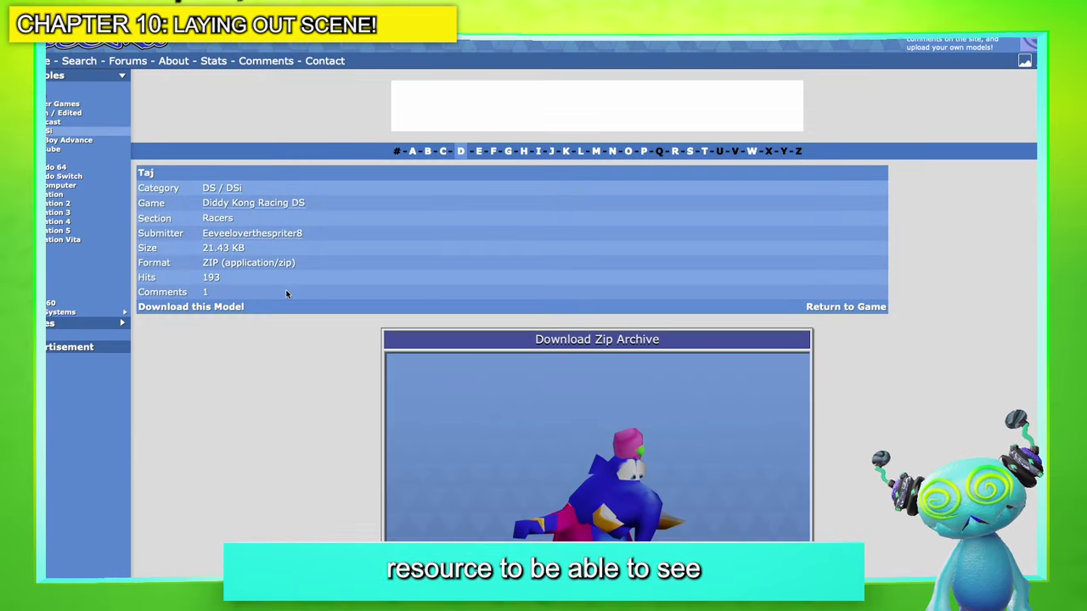
pyautogui.scroll(-3, 286, 293)
pyautogui.scroll(-2, 584, 328)
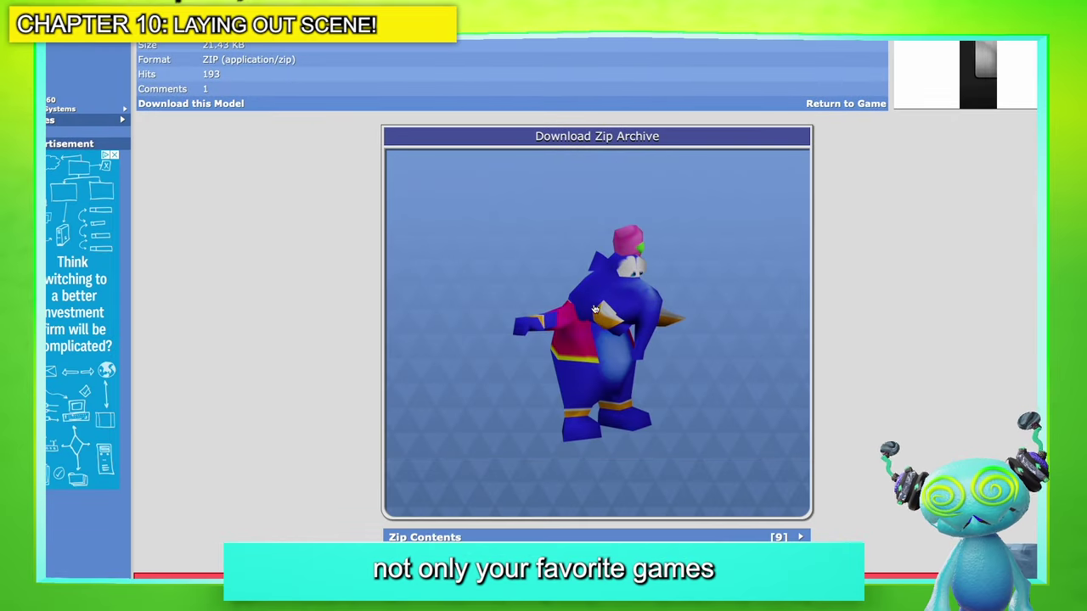
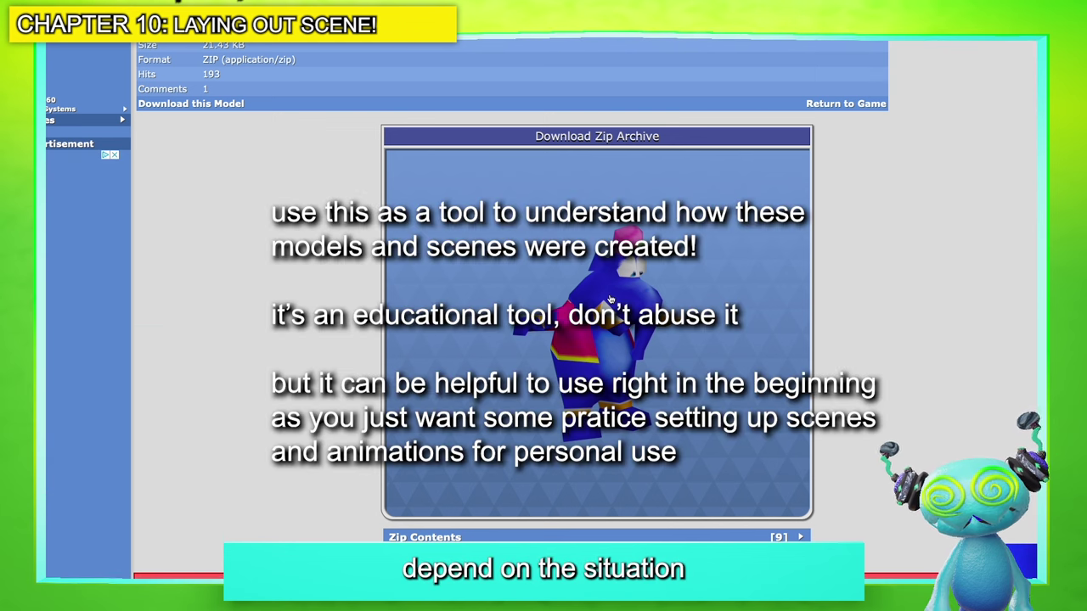
pyautogui.scroll(-1, 708, 277)
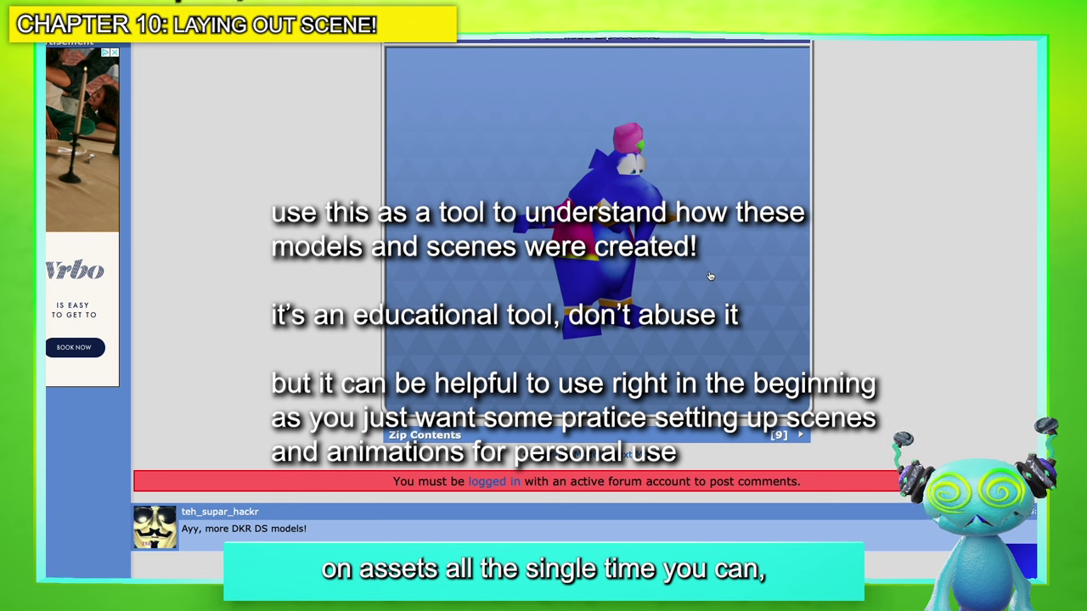
pyautogui.scroll(5, 709, 276)
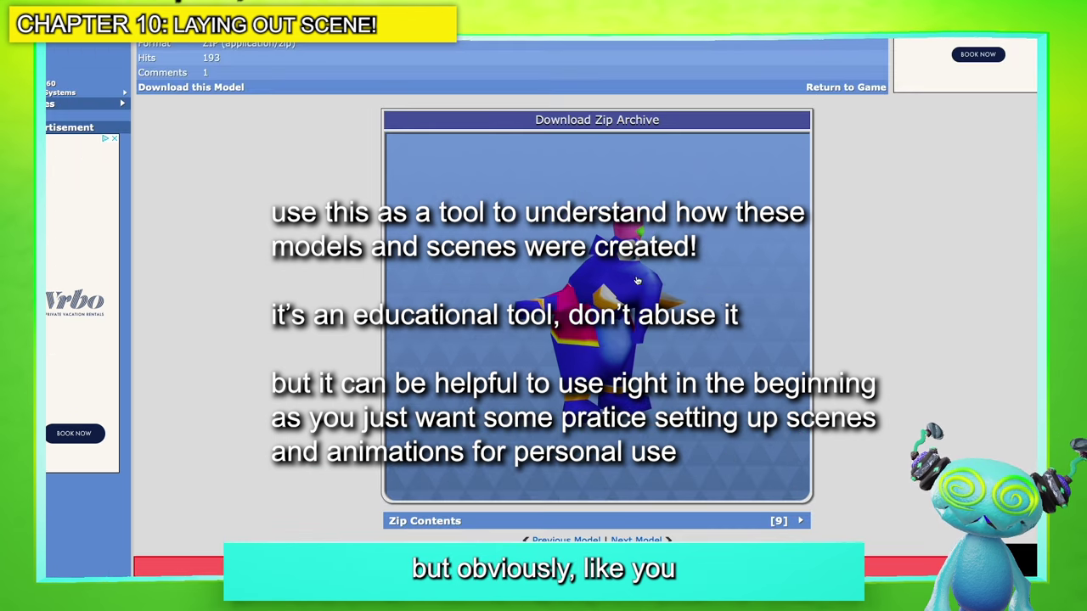
pyautogui.scroll(-3, 606, 236)
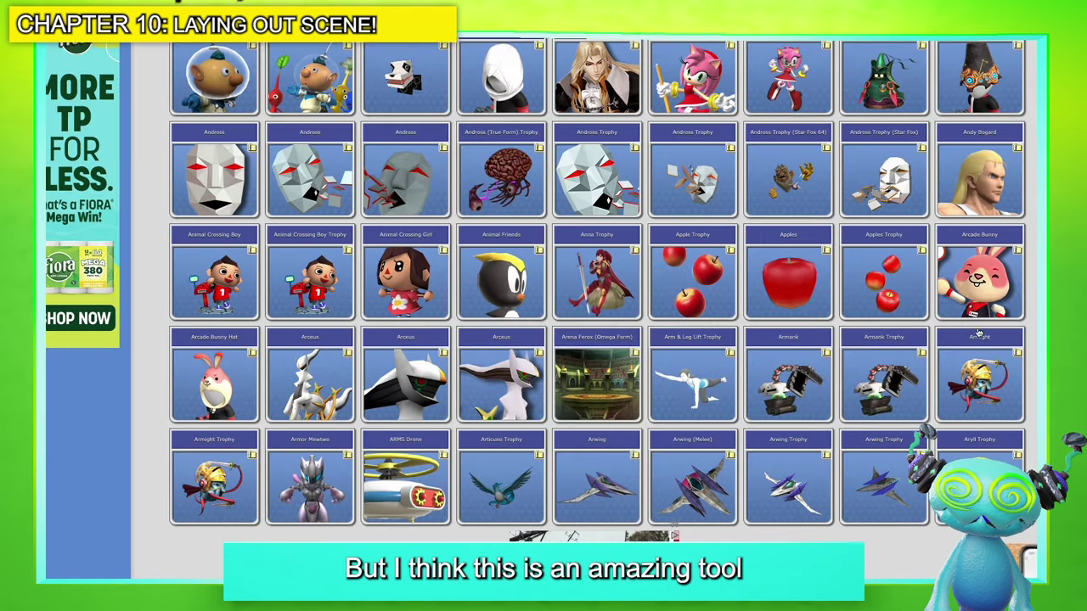
# Browse the game's alphabetical model list from the Arwing models through the Ashley, Azelf and Baby Mario entries
pyautogui.scroll(-5, 866, 252)
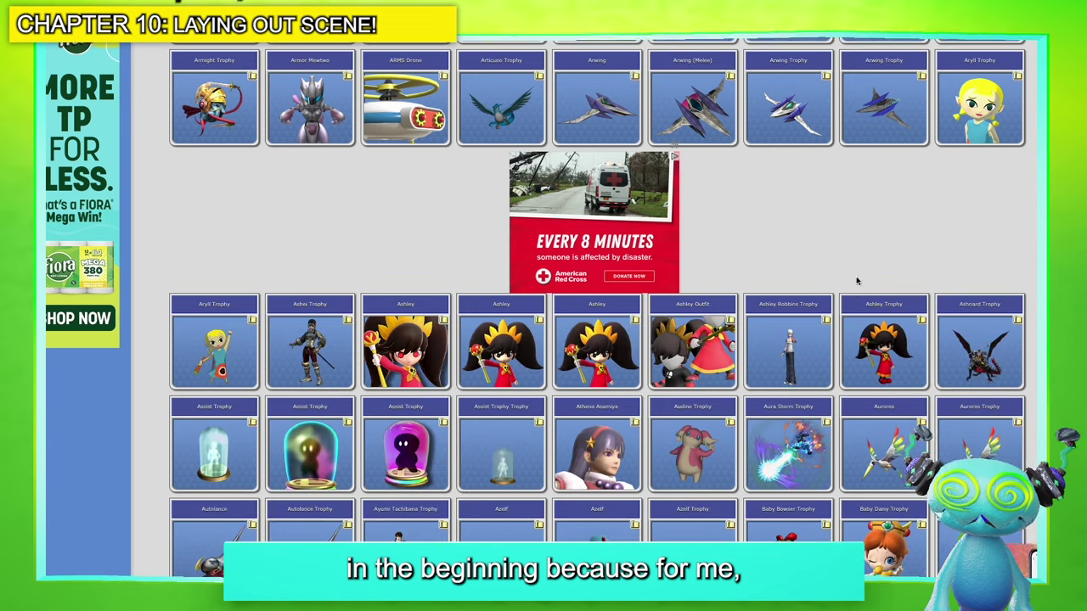
pyautogui.scroll(-2, 856, 299)
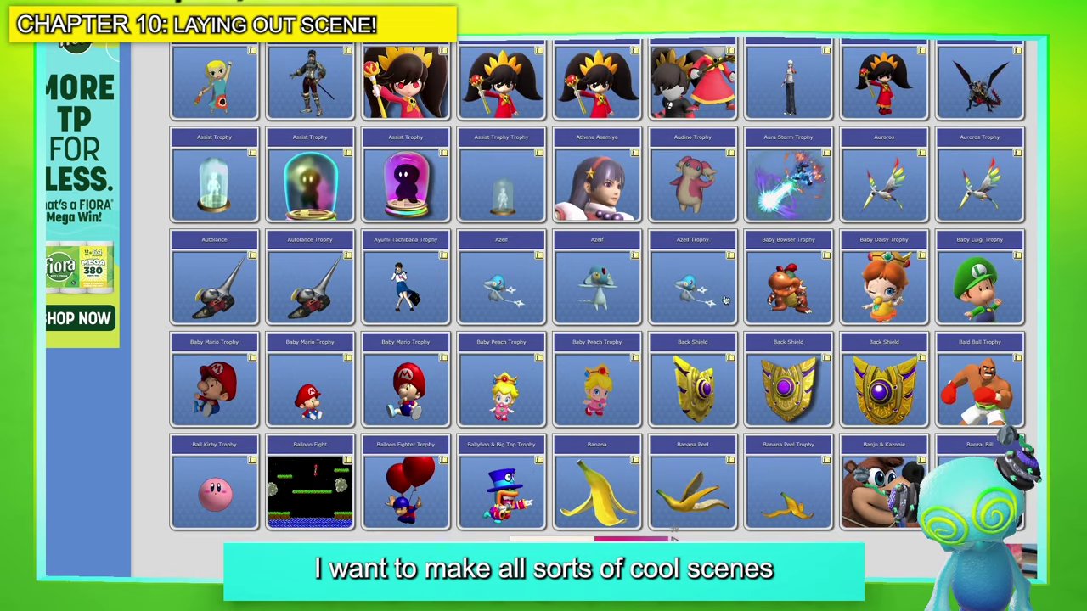
pyautogui.click(597, 284)
pyautogui.scroll(-1, 389, 328)
pyautogui.scroll(-1, 390, 329)
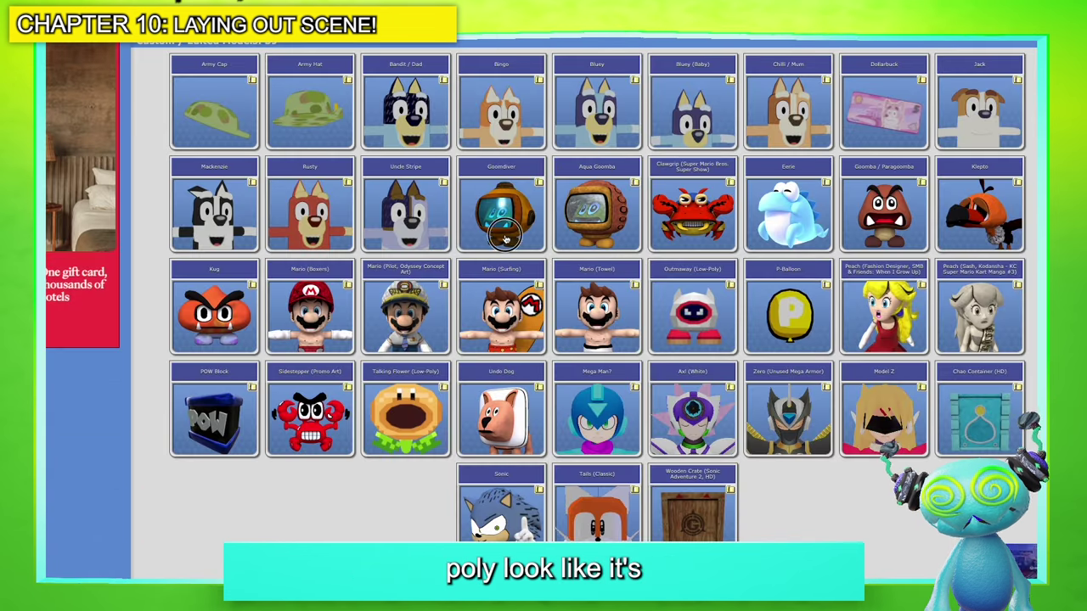
# Open the Goomdiver model page from the Custom / Edited section and look over its preview
pyautogui.click(507, 239)
pyautogui.scroll(-1, 598, 293)
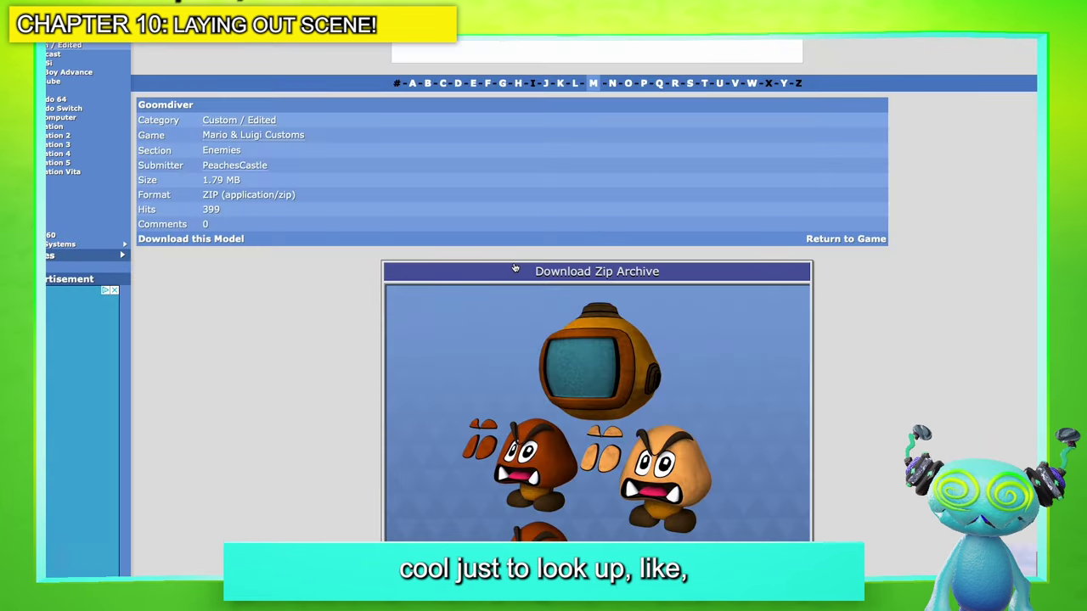
pyautogui.scroll(1, 594, 297)
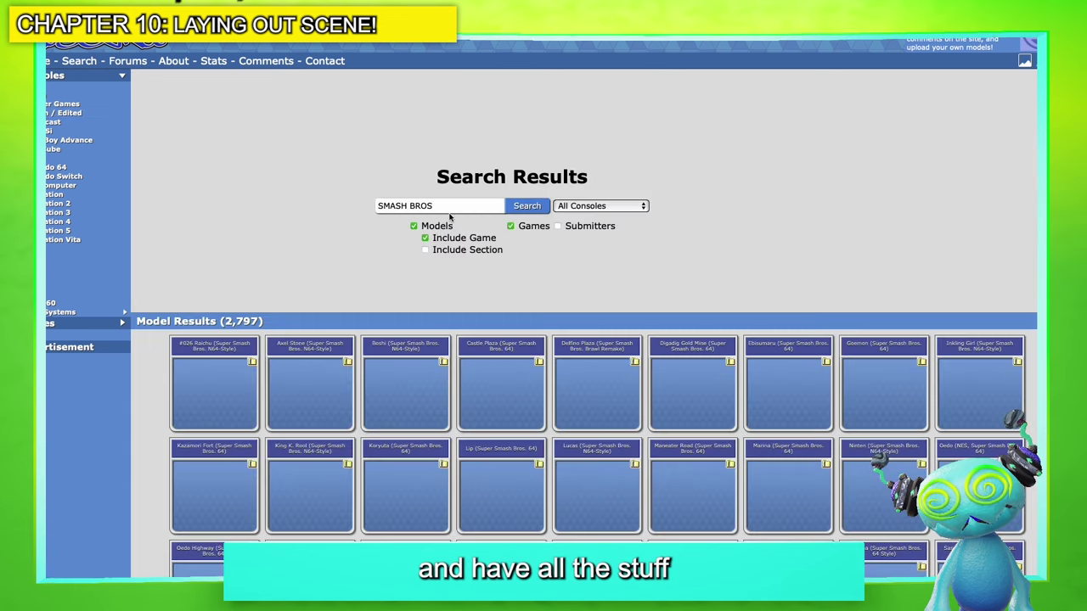
# Look through the SMASH BROS search results for character and stage models
pyautogui.scroll(-1, 441, 233)
pyautogui.scroll(-1, 509, 223)
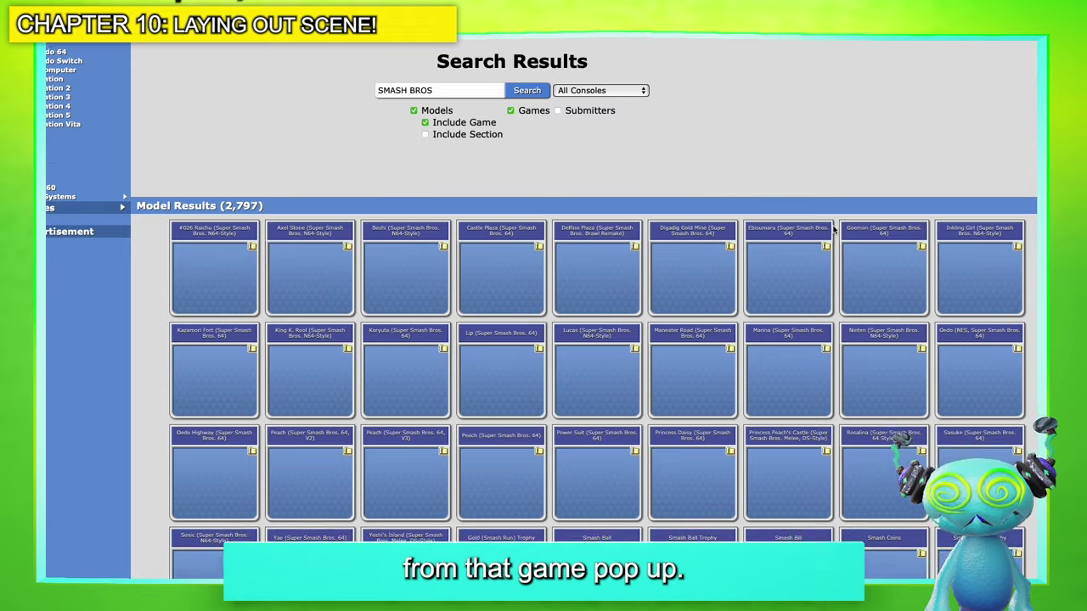
pyautogui.scroll(-2, 833, 228)
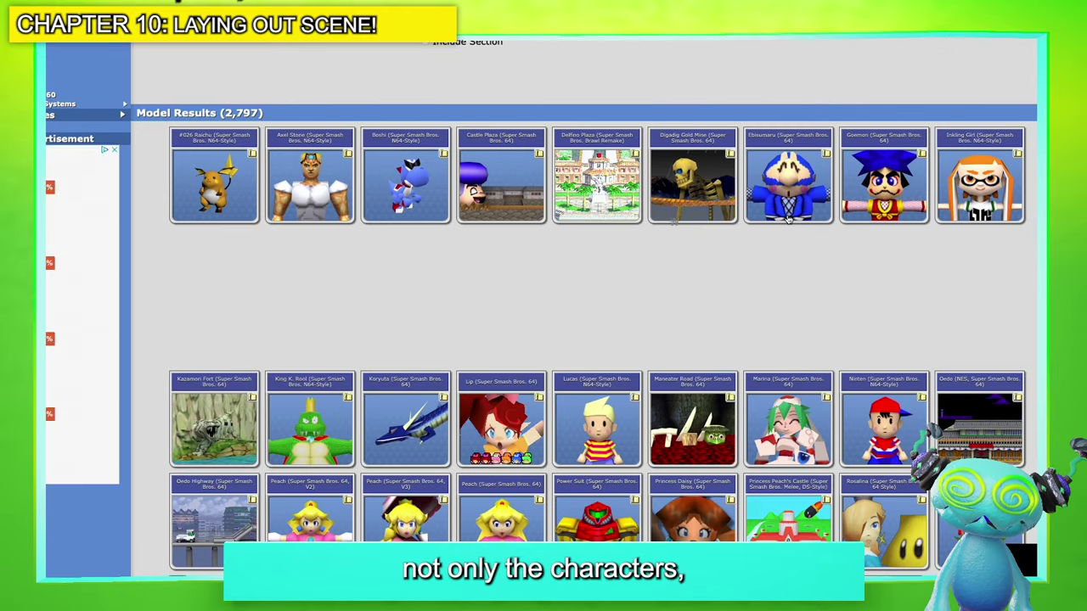
pyautogui.scroll(-3, 788, 220)
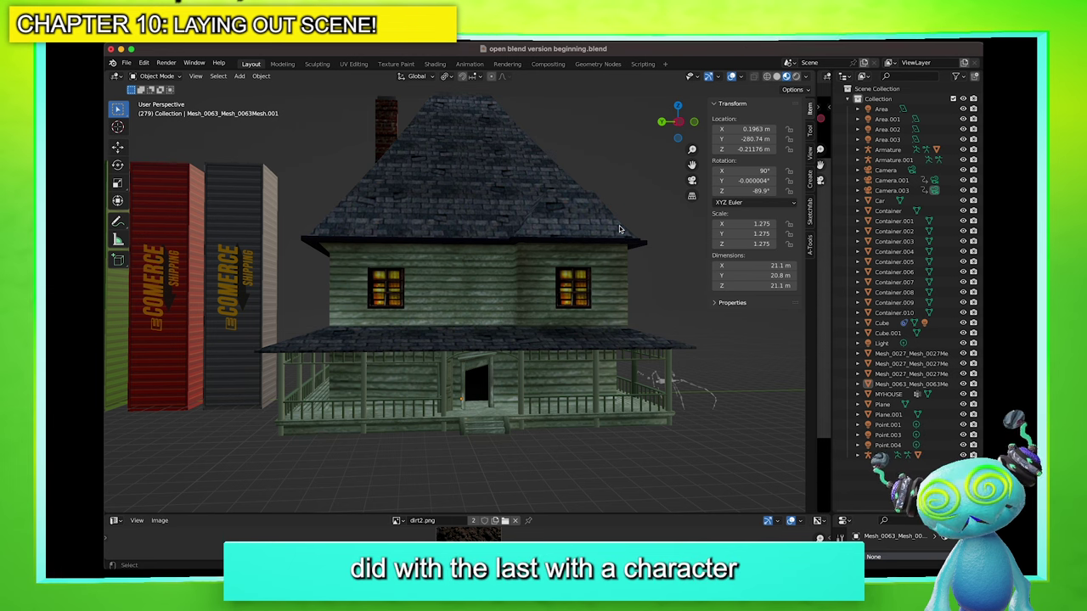
# In Blender, select the house mesh and set the viewport shading to Wireframe
pyautogui.moveTo(510, 313); pyautogui.dragTo(490, 300, button='middle')
pyautogui.click(516, 320)
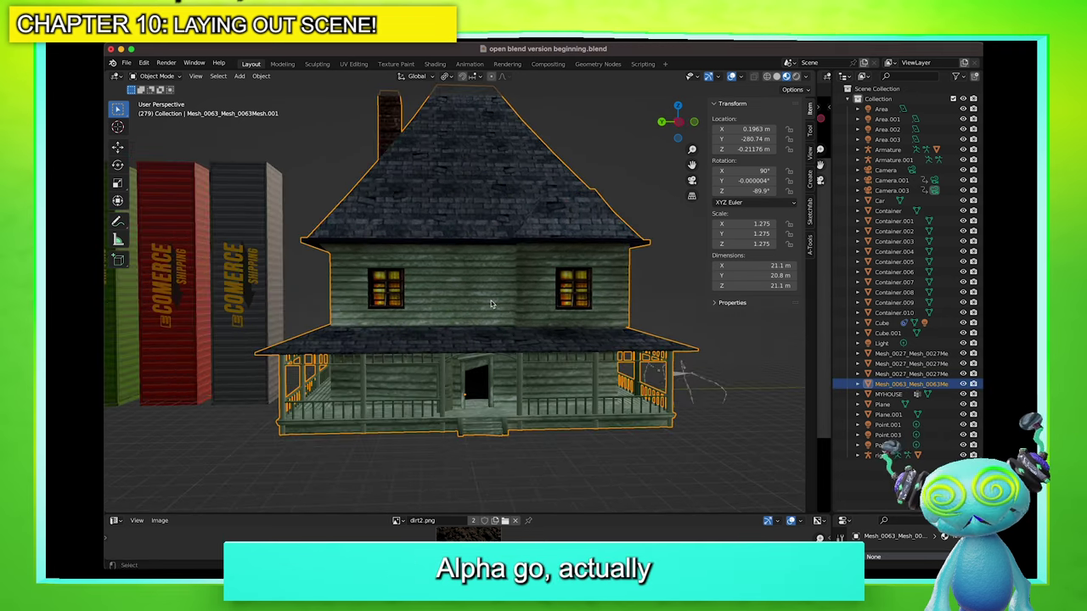
pyautogui.press('z')
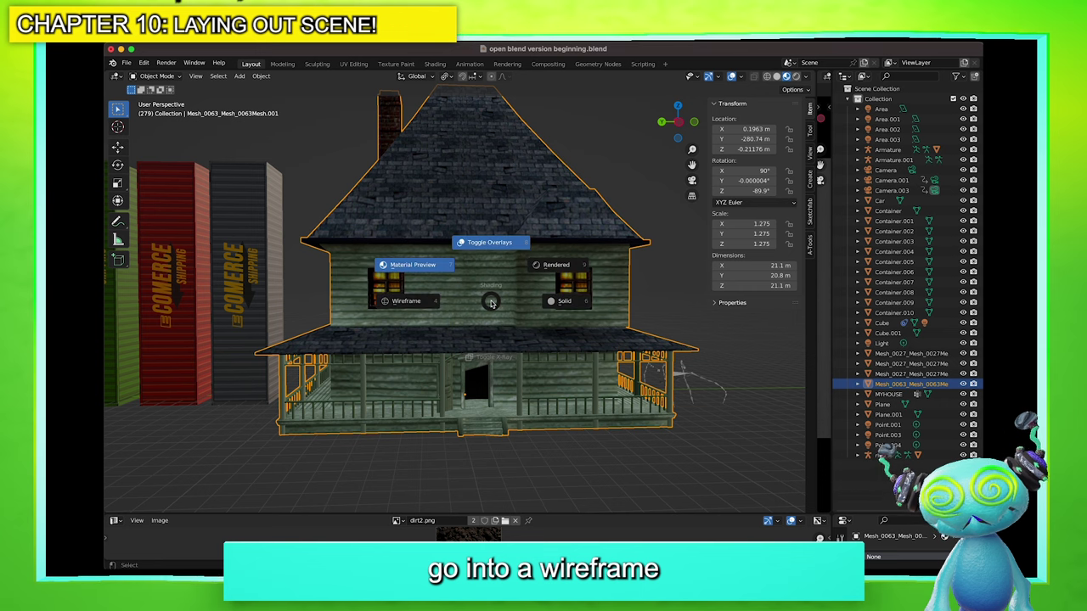
pyautogui.click(442, 305)
pyautogui.moveTo(484, 309)
pyautogui.mouseDown(button='middle')
pyautogui.moveTo(383, 308)
pyautogui.moveTo(488, 318)
pyautogui.mouseUp(button='middle')
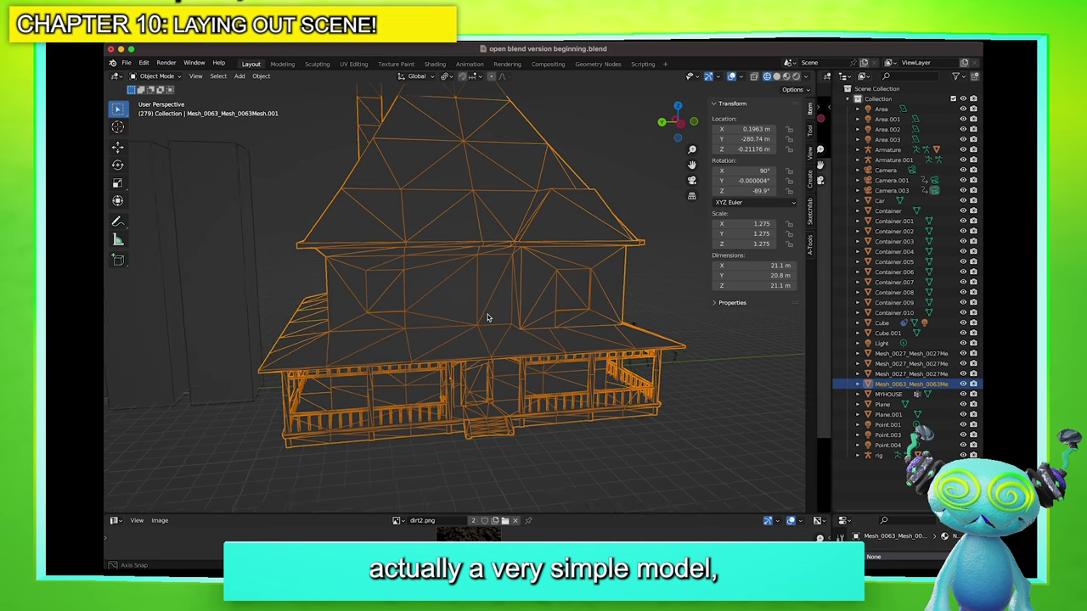
# Examine the wireframe structure of the house's roof, walls and porch
pyautogui.click(513, 460)
pyautogui.moveTo(513, 461); pyautogui.dragTo(476, 417, button='middle')
pyautogui.click(395, 412)
pyautogui.keyDown('shift'); pyautogui.moveTo(591, 426); pyautogui.dragTo(480, 369, button='middle'); pyautogui.keyUp('shift')
pyautogui.click(480, 369)
pyautogui.click(367, 297)
pyautogui.press('KP_Decimal')
pyautogui.moveTo(527, 328); pyautogui.dragTo(483, 338, button='middle')
pyautogui.scroll(-3, 483, 338)
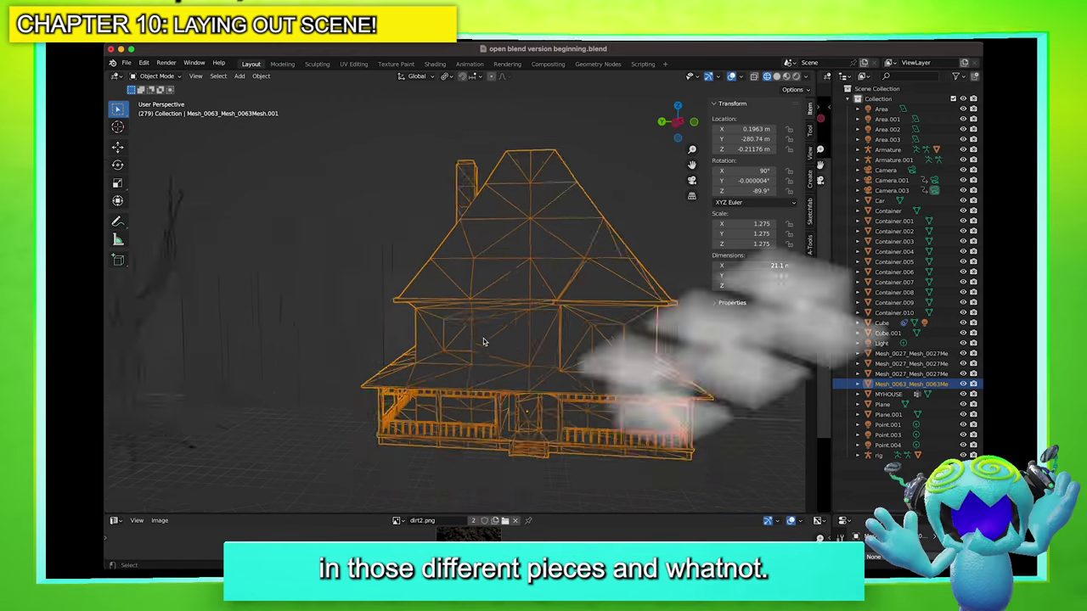
pyautogui.scroll(3, 511, 352)
# Enter Edit Mode on the house in face selection and select the triangular wall face between the upper windows
pyautogui.hotkey('ctrl', 'Tab')
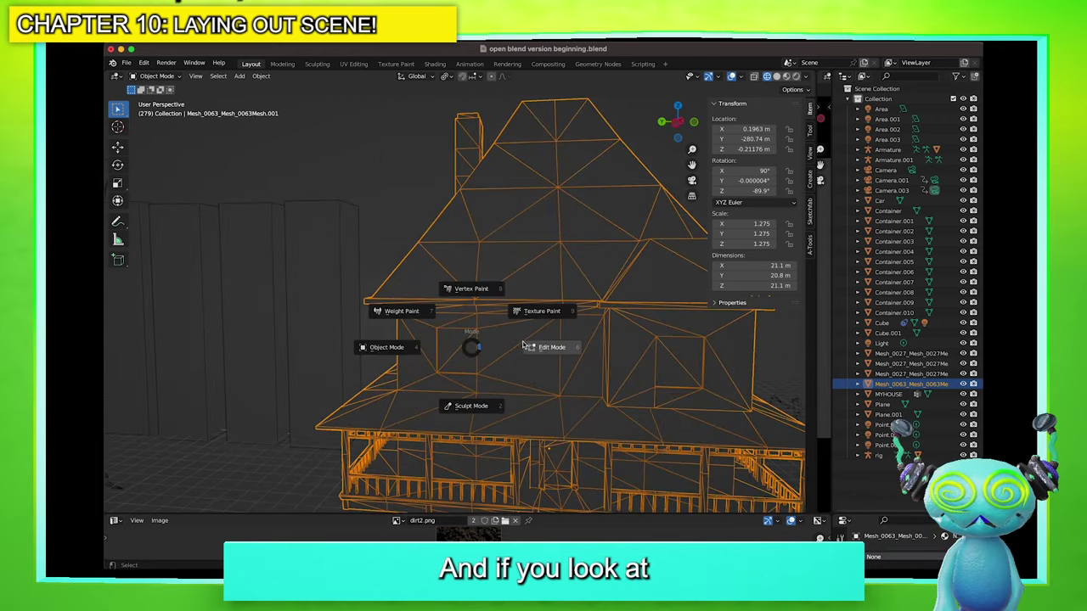
pyautogui.click(522, 342)
pyautogui.press('3')
pyautogui.click(519, 353)
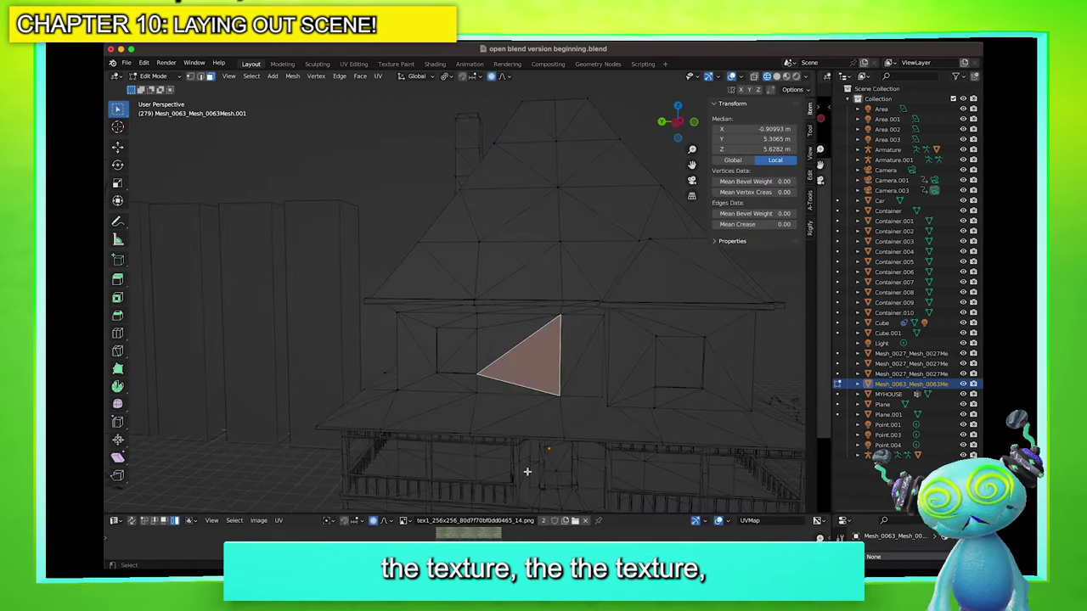
# Enlarge the UV editor and examine the house's siding and shingle texture image up close
pyautogui.moveTo(523, 509); pyautogui.dragTo(519, 314)
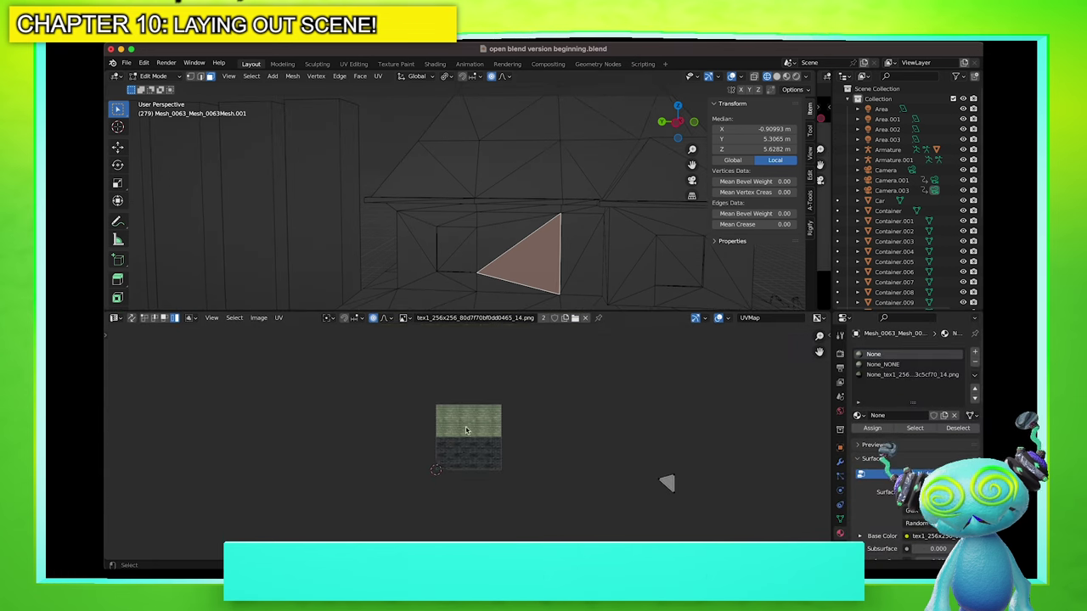
pyautogui.scroll(6, 463, 442)
pyautogui.scroll(-4, 464, 442)
# Display the house in Material Preview and add the adjoining triangular wall face to the selection
pyautogui.hotkey('shift', 'z')
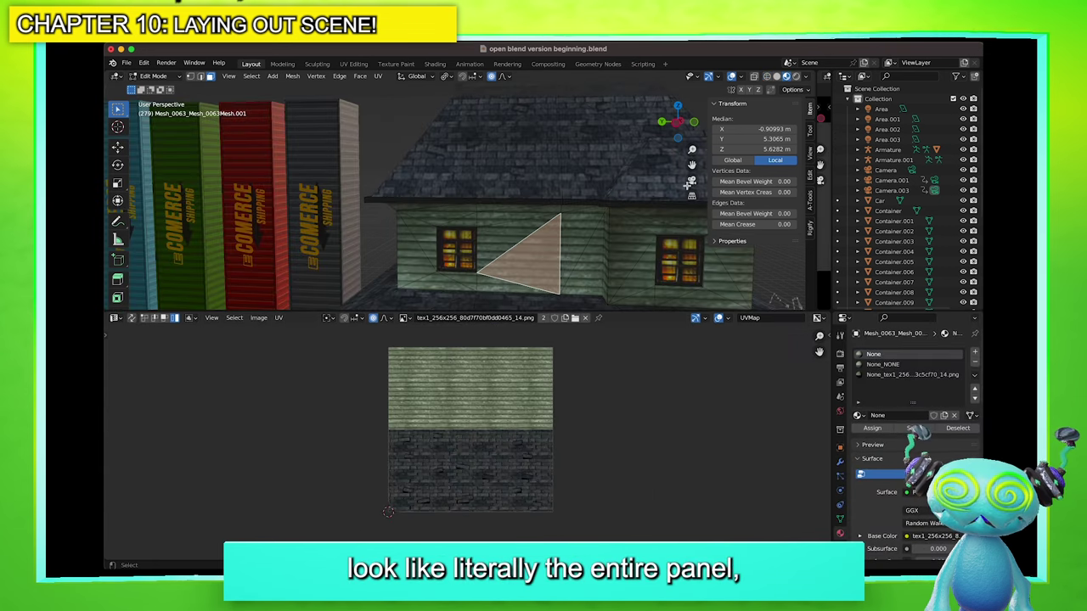
pyautogui.keyDown('shift'); pyautogui.moveTo(562, 255); pyautogui.dragTo(492, 136, button='middle'); pyautogui.keyUp('shift')
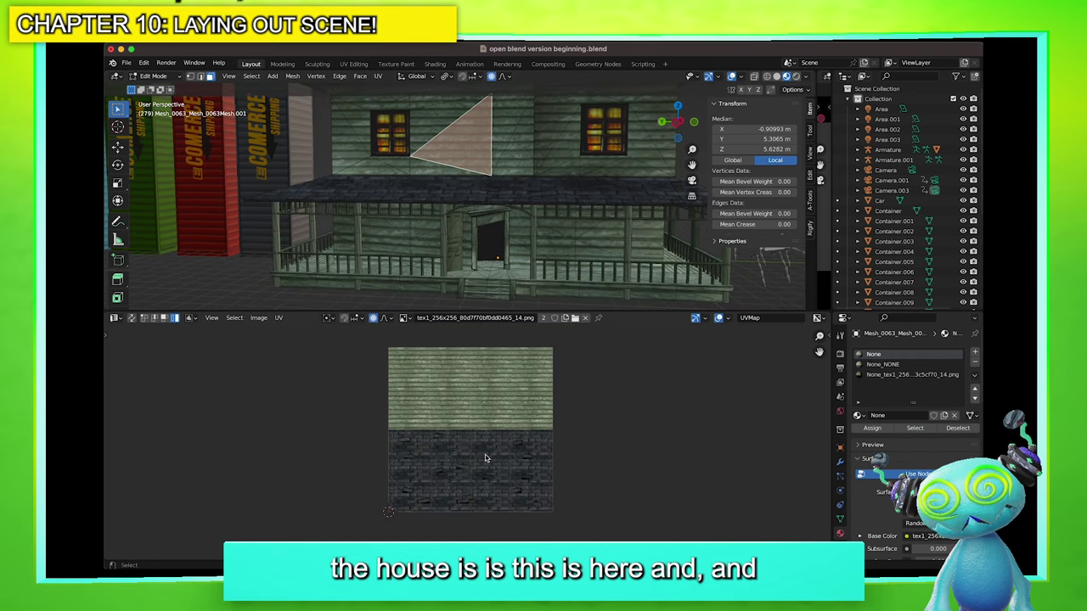
pyautogui.keyDown('shift'); pyautogui.click(507, 132); pyautogui.keyUp('shift')
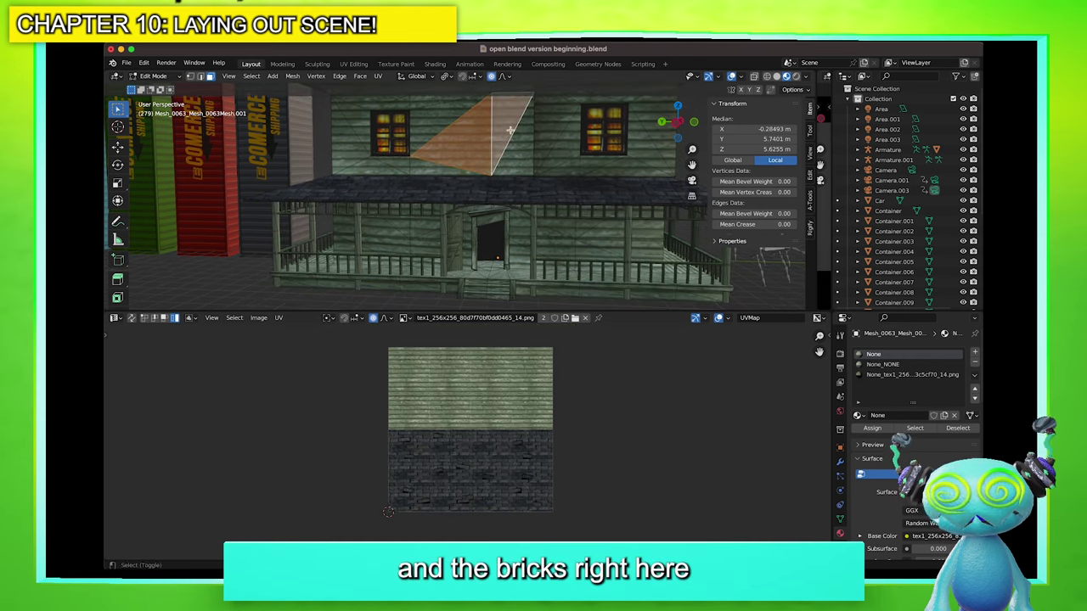
# Select a face of the left upper-floor window and inspect its texture image in the UV editor
pyautogui.keyDown('shift'); pyautogui.click(527, 141); pyautogui.keyUp('shift')
pyautogui.moveTo(497, 207); pyautogui.dragTo(520, 204, button='middle')
pyautogui.scroll(-3, 520, 203)
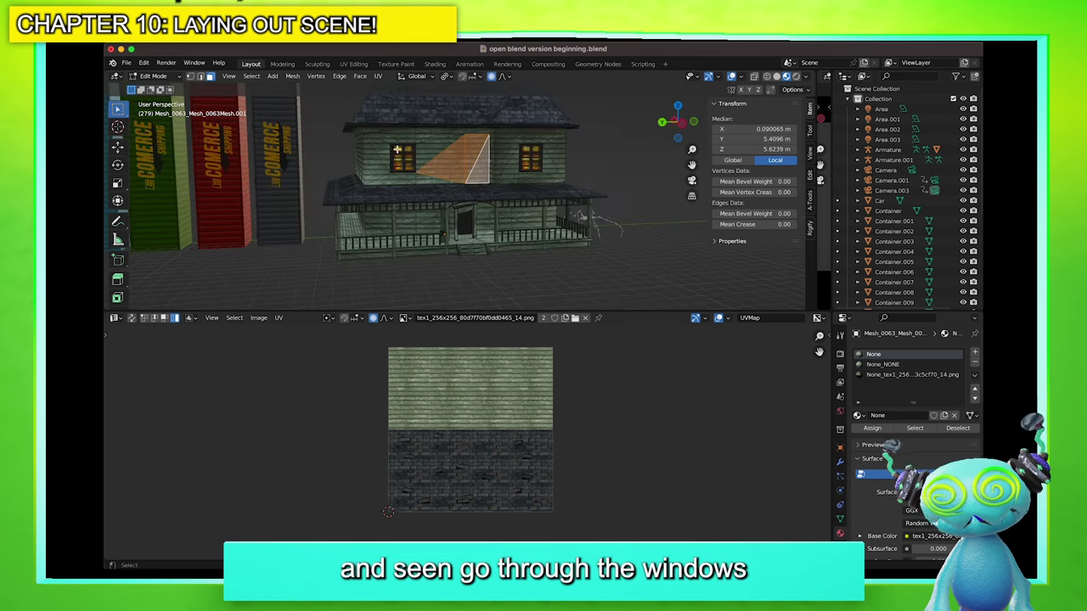
pyautogui.click(399, 155)
pyautogui.scroll(2, 481, 386)
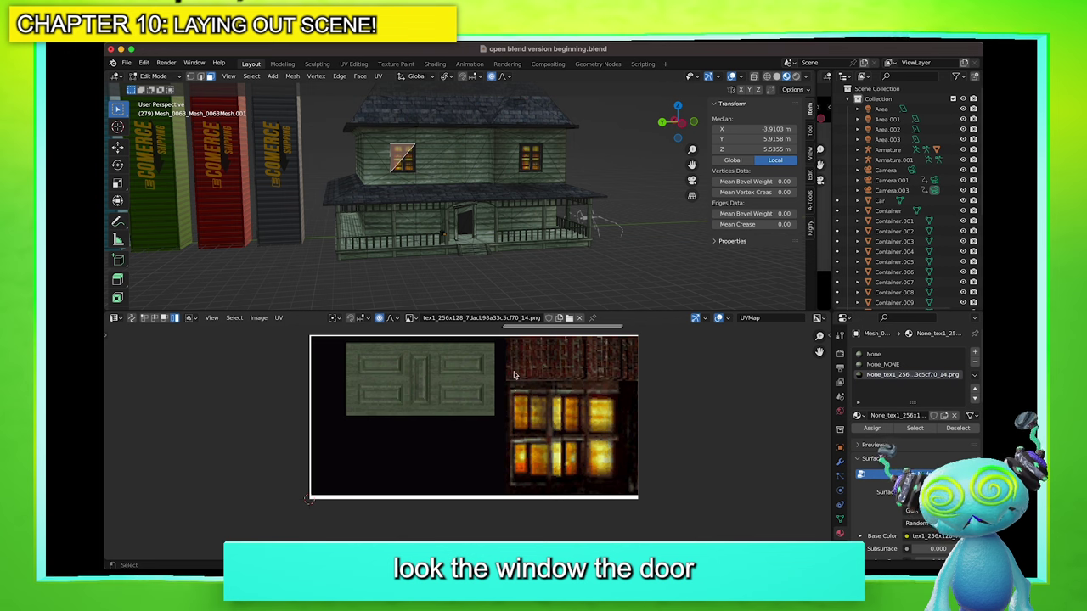
# Return the house from Edit Mode to Object Mode
pyautogui.moveTo(501, 203)
pyautogui.mouseDown(button='middle')
pyautogui.moveTo(543, 205)
pyautogui.moveTo(518, 203)
pyautogui.mouseUp(button='middle')
pyautogui.hotkey('ctrl', 'Tab')
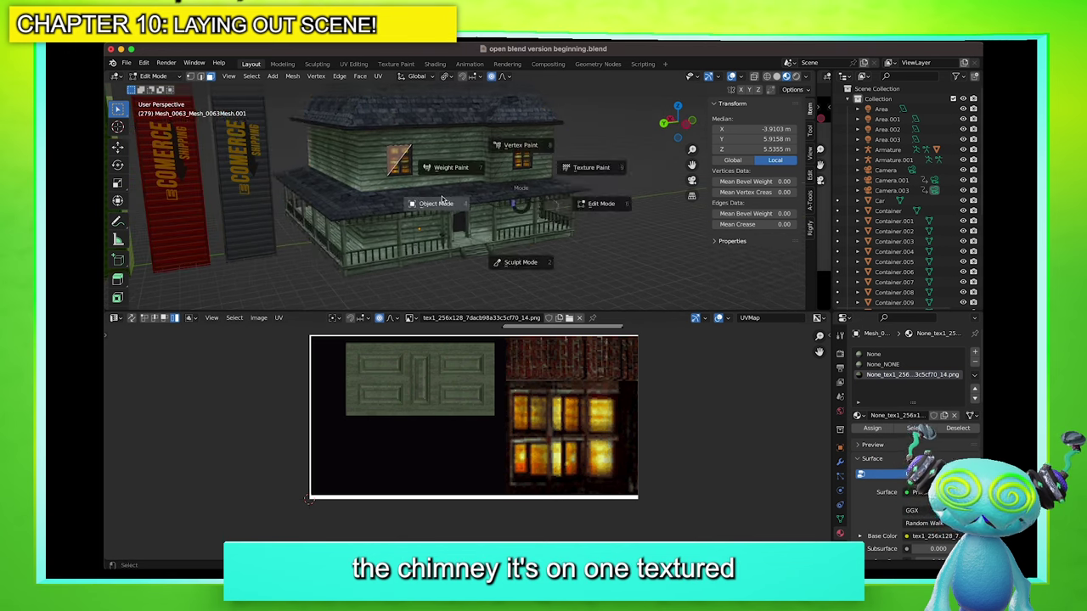
pyautogui.click(442, 200)
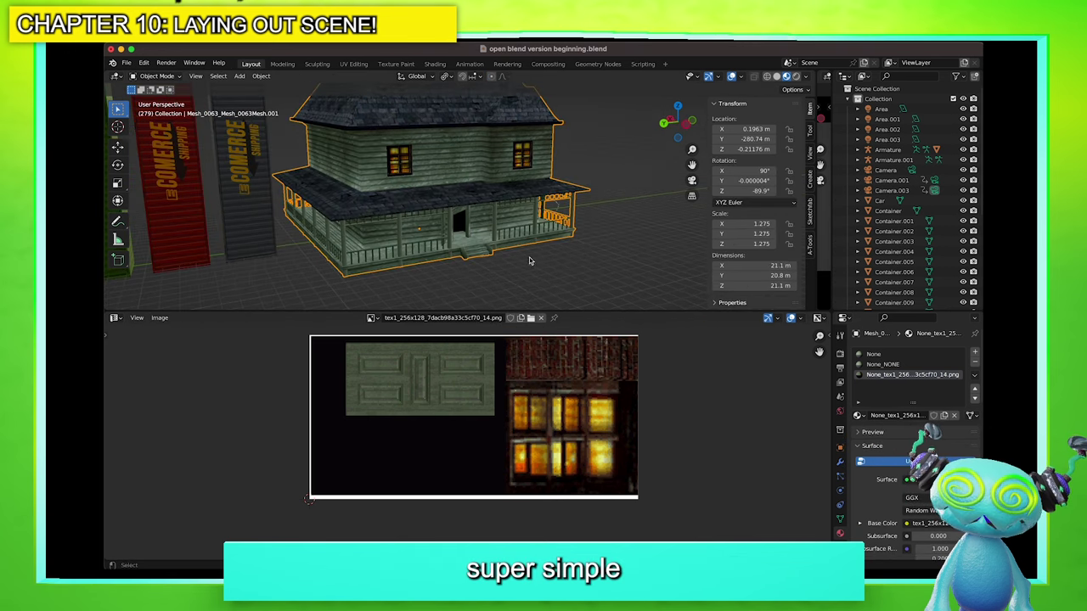
pyautogui.hotkey('ctrl', 'Tab')
pyautogui.click(499, 219)
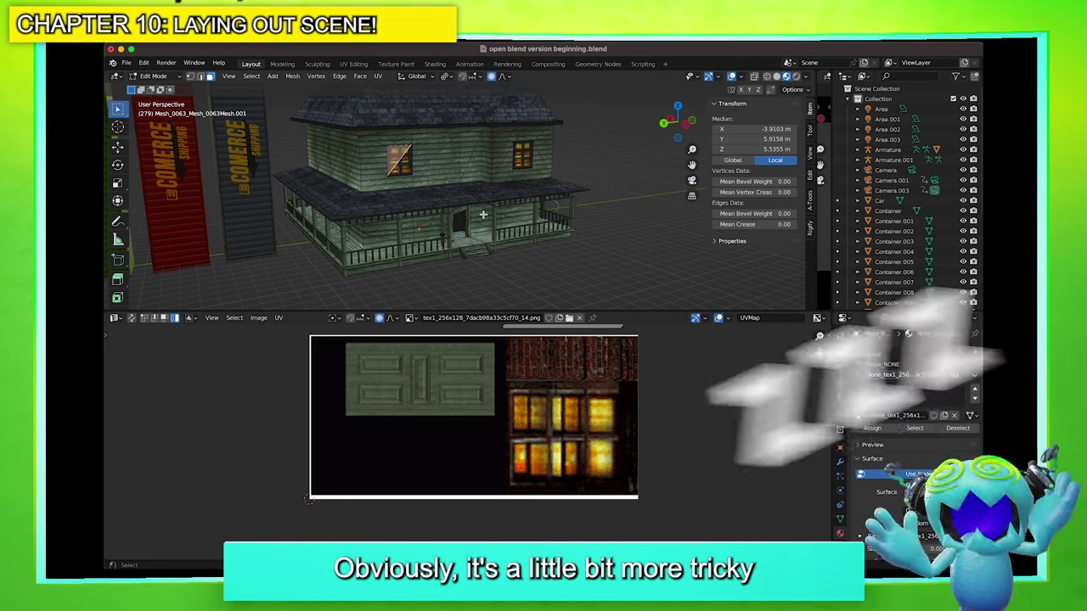
pyautogui.hotkey('ctrl', 'Tab')
pyautogui.click(419, 208)
# Enlarge the 3D viewport to show the full front of the house and clear the selection
pyautogui.moveTo(418, 208)
pyautogui.mouseDown(button='middle')
pyautogui.moveTo(424, 190)
pyautogui.moveTo(404, 219)
pyautogui.mouseUp(button='middle')
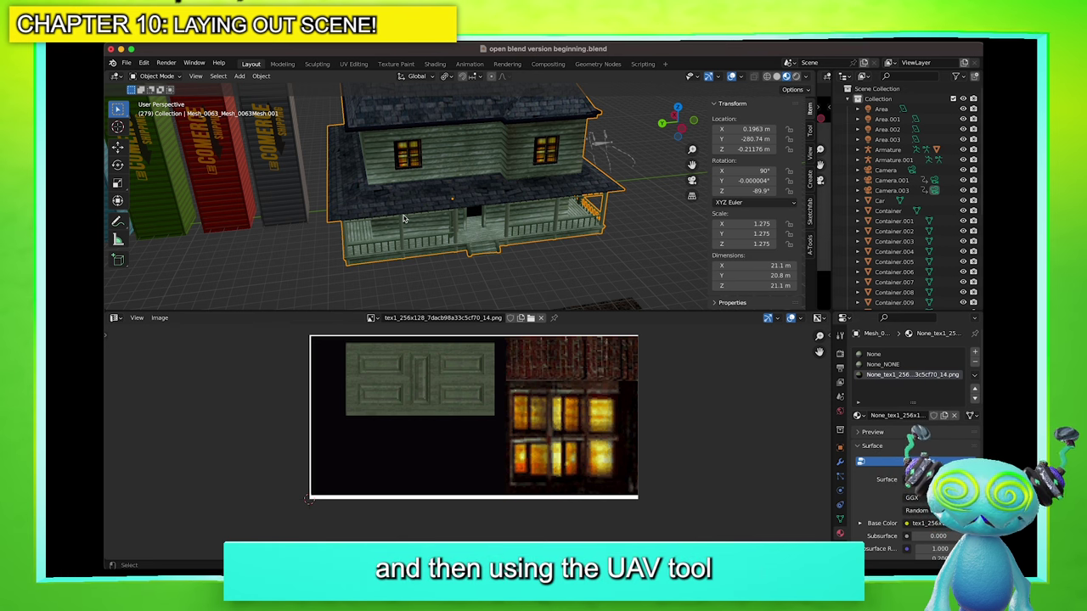
pyautogui.moveTo(403, 219); pyautogui.dragTo(557, 180, button='middle')
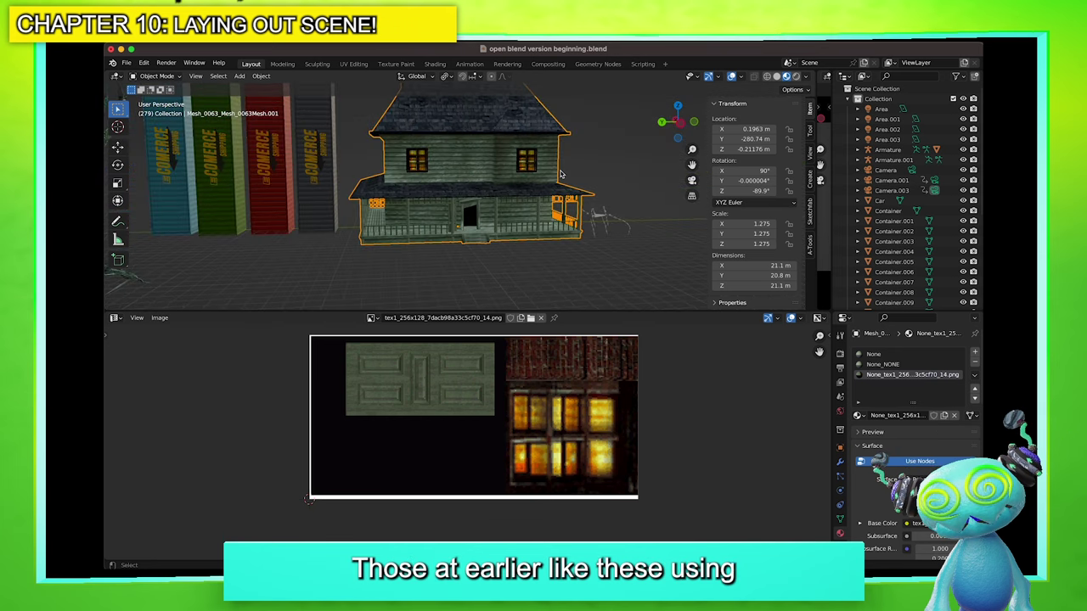
pyautogui.moveTo(604, 310); pyautogui.dragTo(605, 452)
pyautogui.keyDown('shift'); pyautogui.moveTo(589, 138); pyautogui.dragTo(589, 191, button='middle'); pyautogui.keyUp('shift')
pyautogui.scroll(2, 589, 191)
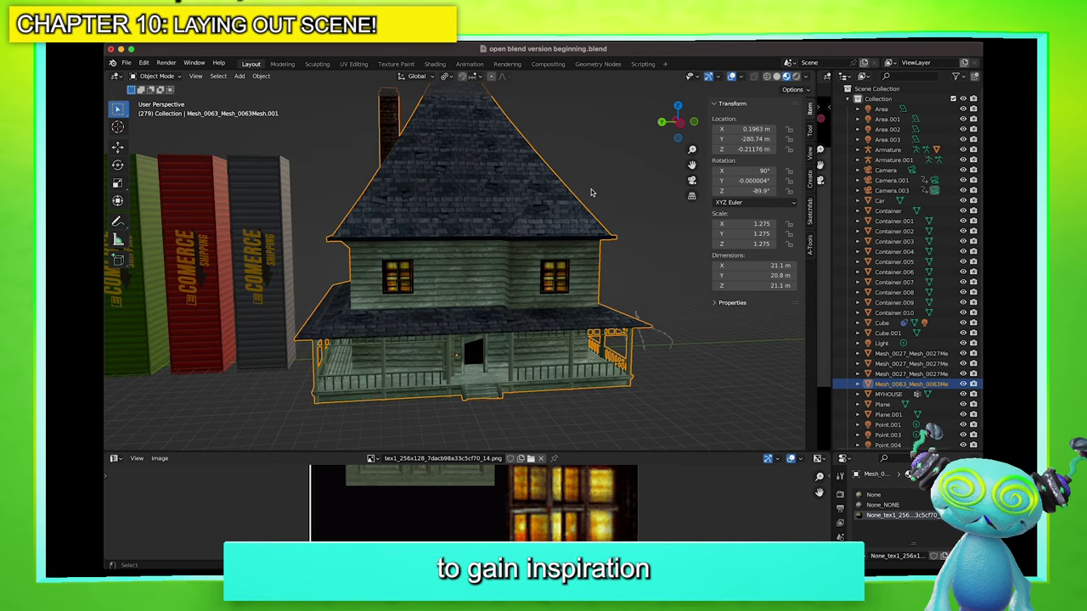
pyautogui.click(589, 192)
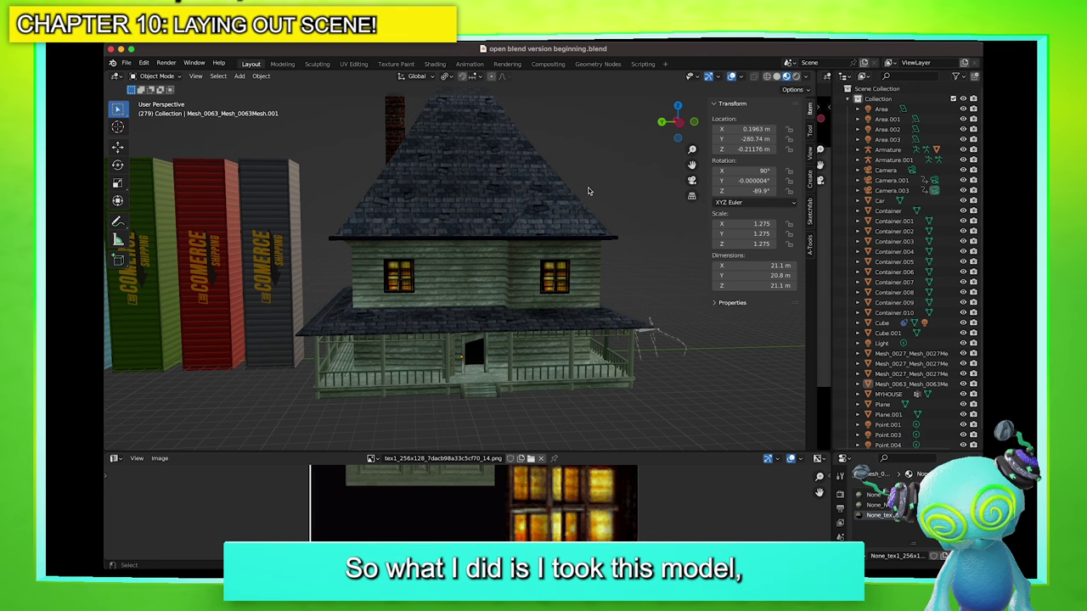
# Select the MYHOUSE model and frame it in the viewport
pyautogui.click(548, 330)
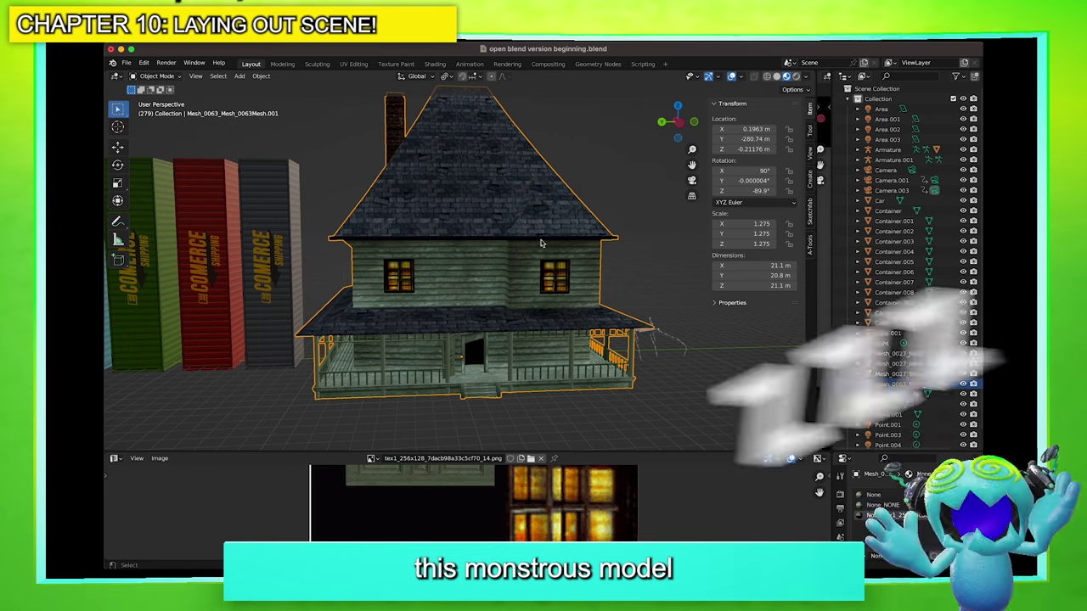
pyautogui.scroll(-1, 558, 283)
pyautogui.moveTo(692, 164); pyautogui.dragTo(184, 164)
pyautogui.scroll(-2, 636, 232)
pyautogui.click(636, 233)
pyautogui.press('KP_Decimal')
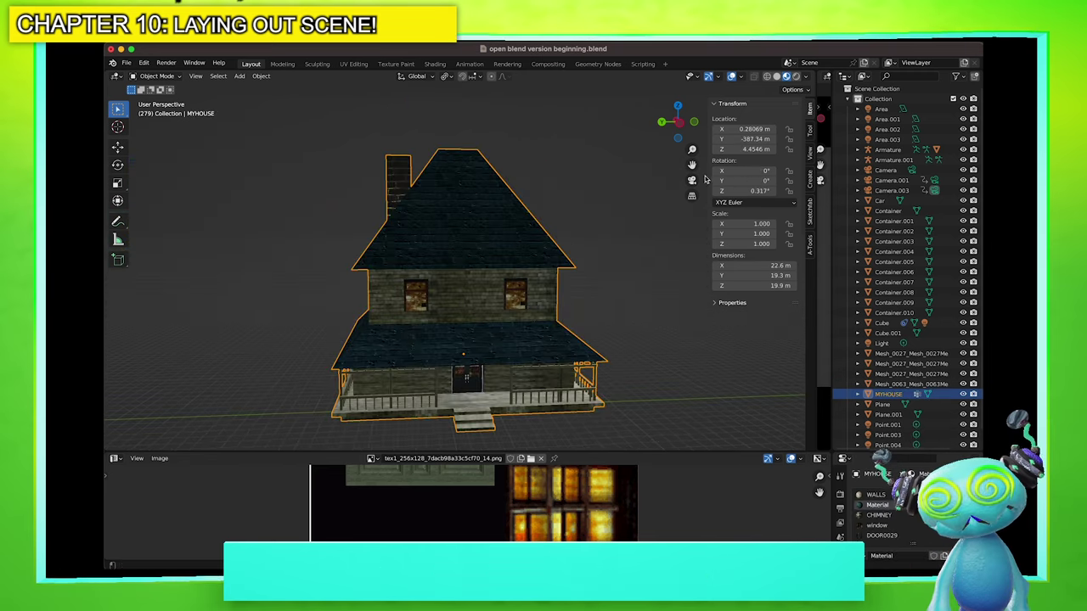
# Display the scene in wireframe, deselect MYHOUSE and examine the basic frame of its roof, walls and porch
pyautogui.scroll(4, 544, 238)
pyautogui.moveTo(516, 207)
pyautogui.mouseDown(button='middle')
pyautogui.moveTo(557, 213)
pyautogui.moveTo(480, 213)
pyautogui.moveTo(497, 212)
pyautogui.mouseUp(button='middle')
pyautogui.press('z')
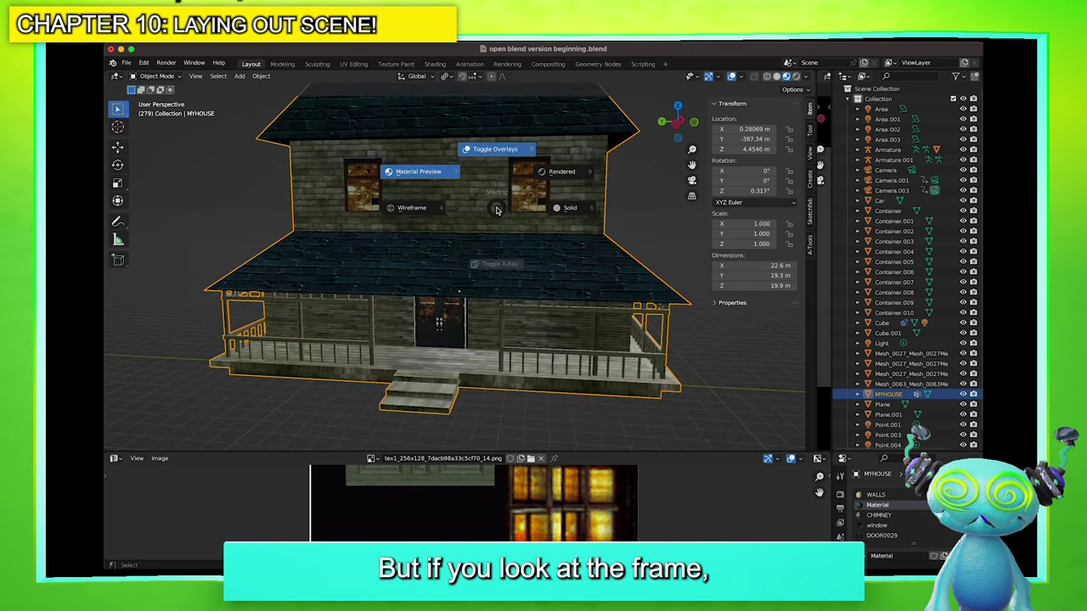
pyautogui.click(449, 208)
pyautogui.moveTo(456, 239); pyautogui.dragTo(478, 272, button='middle')
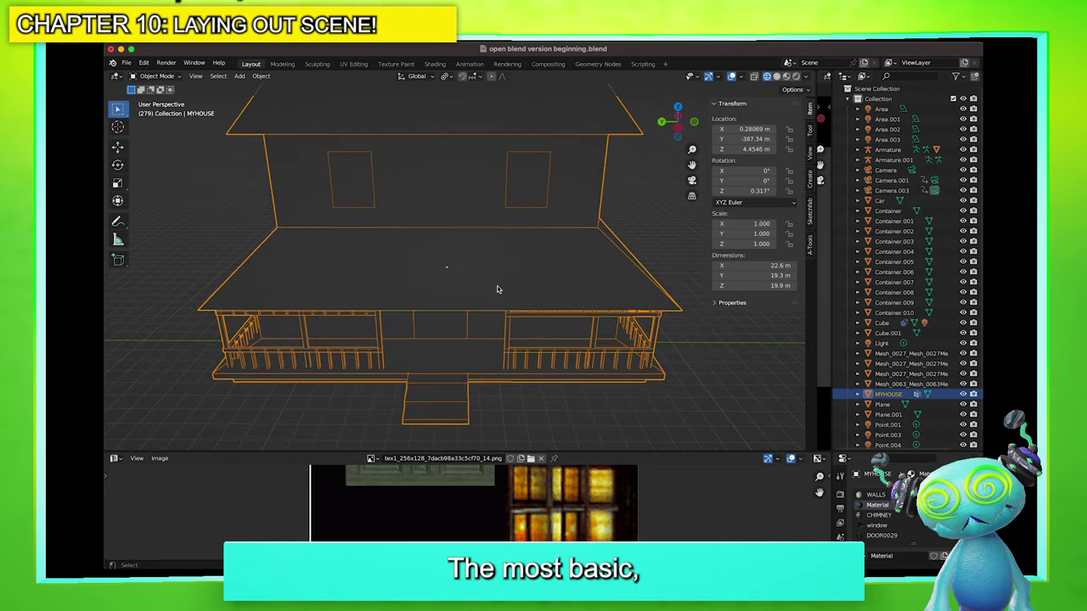
pyautogui.scroll(-4, 561, 344)
pyautogui.click(574, 328)
pyautogui.moveTo(575, 328); pyautogui.dragTo(580, 308, button='middle')
pyautogui.scroll(2, 558, 270)
pyautogui.scroll(1, 557, 271)
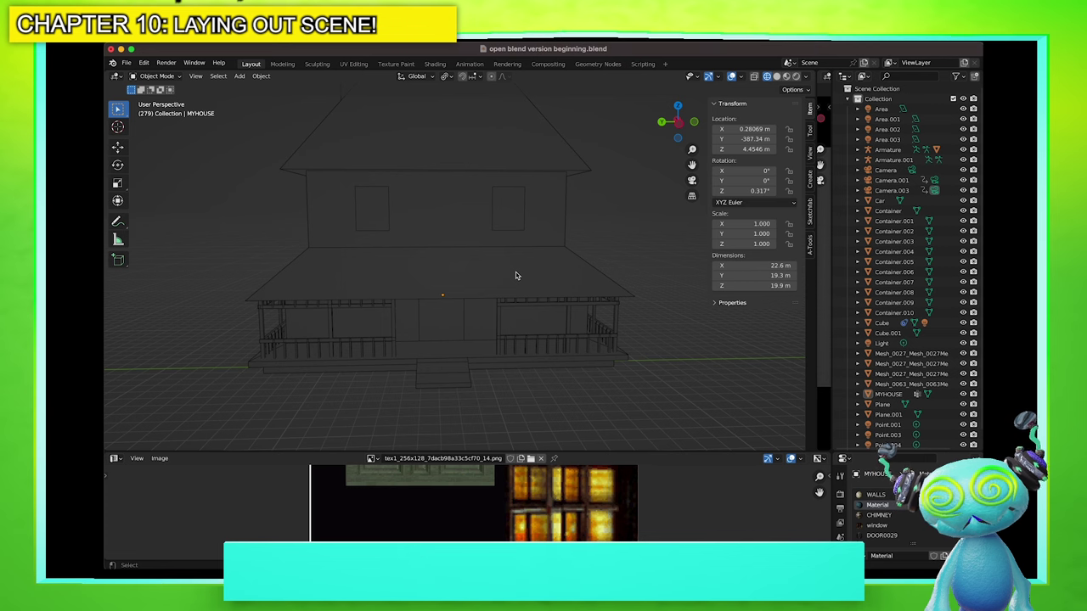
# Return the viewport to Material Preview shading
pyautogui.moveTo(516, 274)
pyautogui.mouseDown(button='middle')
pyautogui.moveTo(580, 274)
pyautogui.moveTo(570, 281)
pyautogui.moveTo(519, 261)
pyautogui.moveTo(509, 277)
pyautogui.mouseUp(button='middle')
pyautogui.press('z')
pyautogui.click(504, 262)
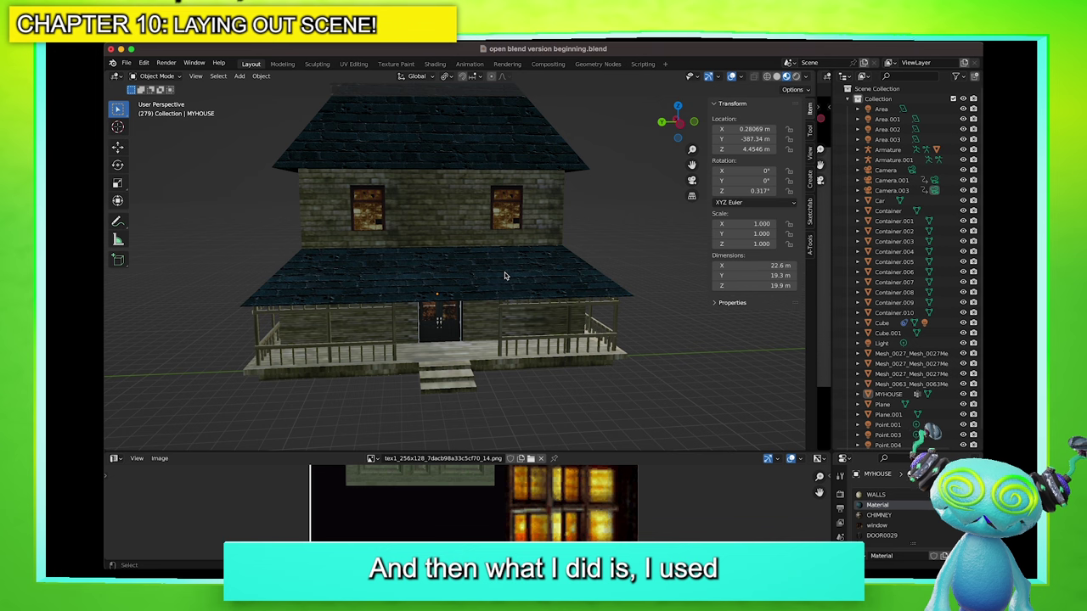
pyautogui.press('z')
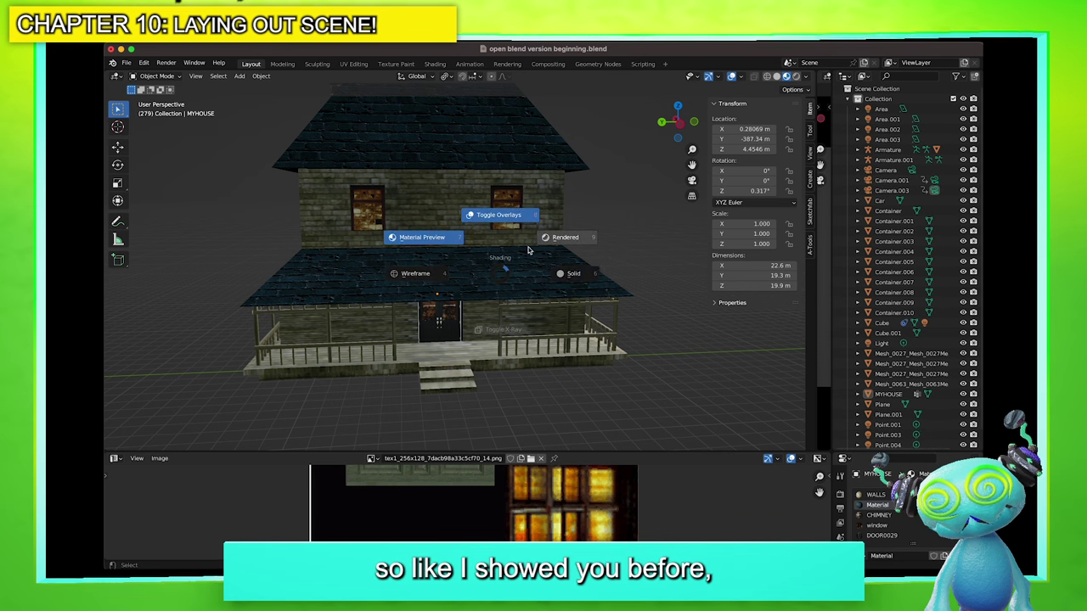
pyautogui.click(455, 259)
# Select the front porch roof face in Edit Mode and enlarge the UV editor to show its layout over brickv4.png
pyautogui.press('Tab')
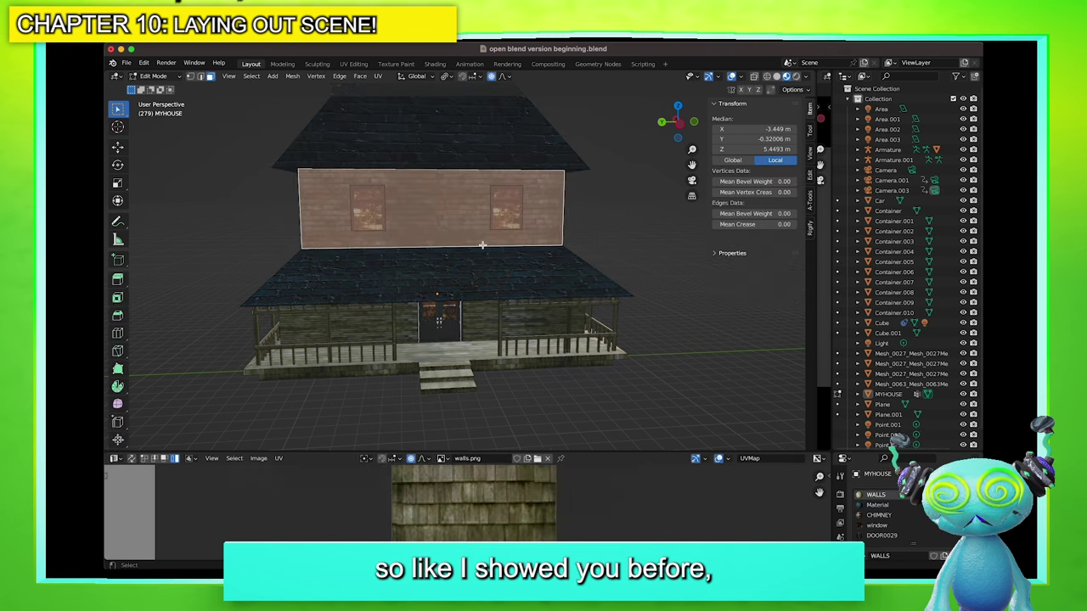
pyautogui.click(466, 260)
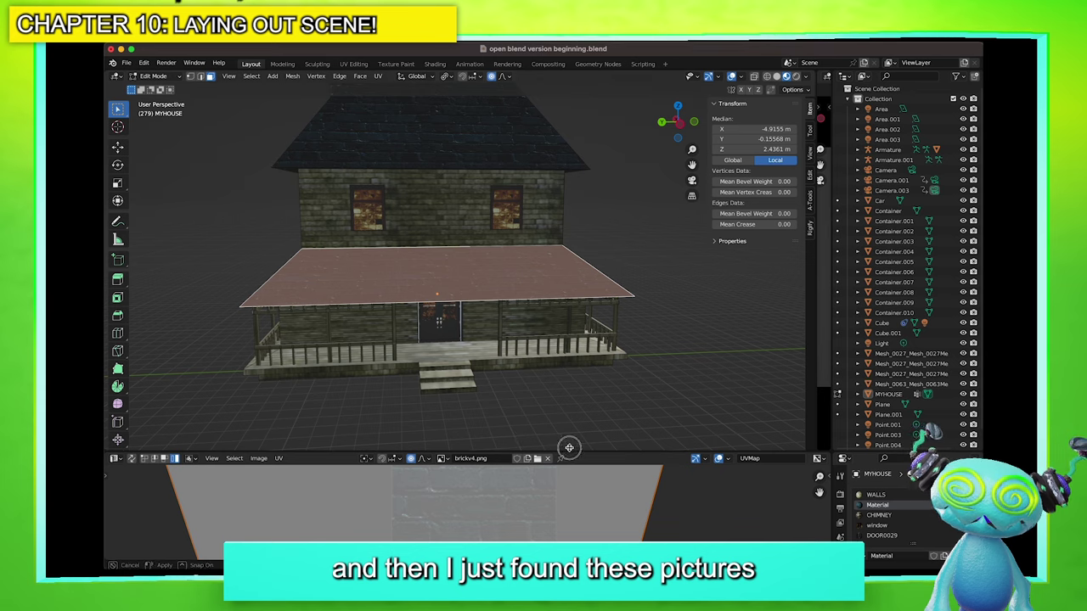
pyautogui.moveTo(569, 454); pyautogui.dragTo(575, 224)
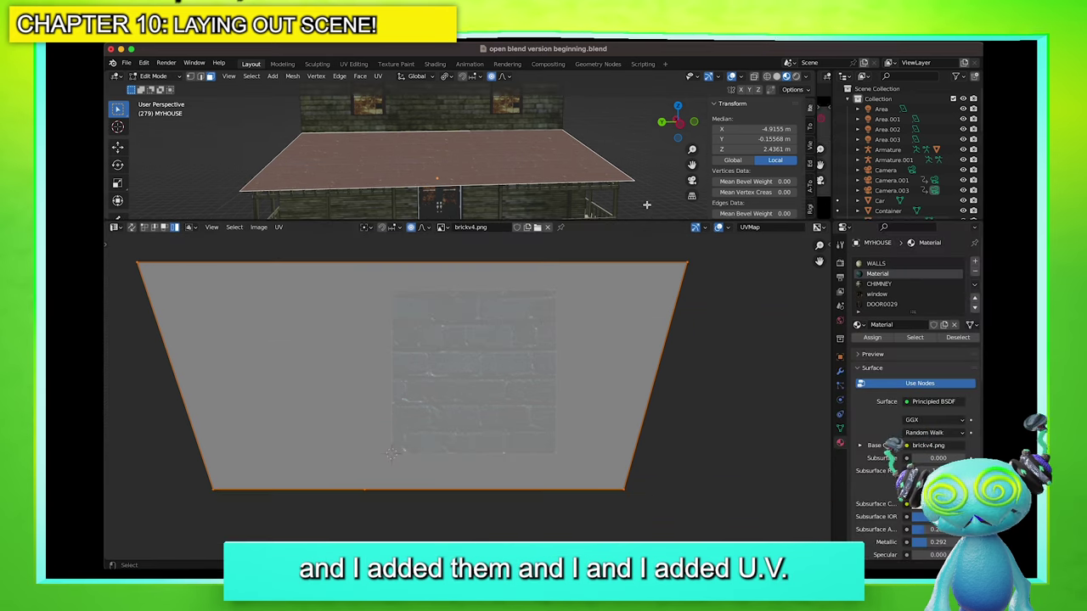
pyautogui.scroll(-1, 648, 211)
pyautogui.click(636, 158)
pyautogui.moveTo(590, 223); pyautogui.dragTo(591, 284)
pyautogui.click(504, 204)
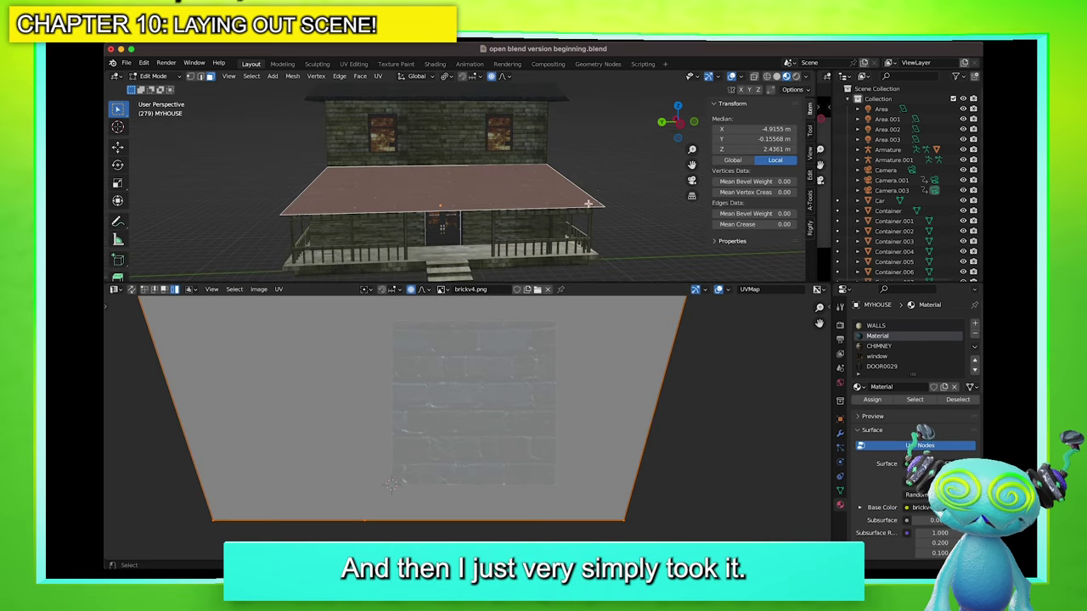
# Try scaling the porch roof face's UVs up over the brick texture and undo the change
pyautogui.press('s')
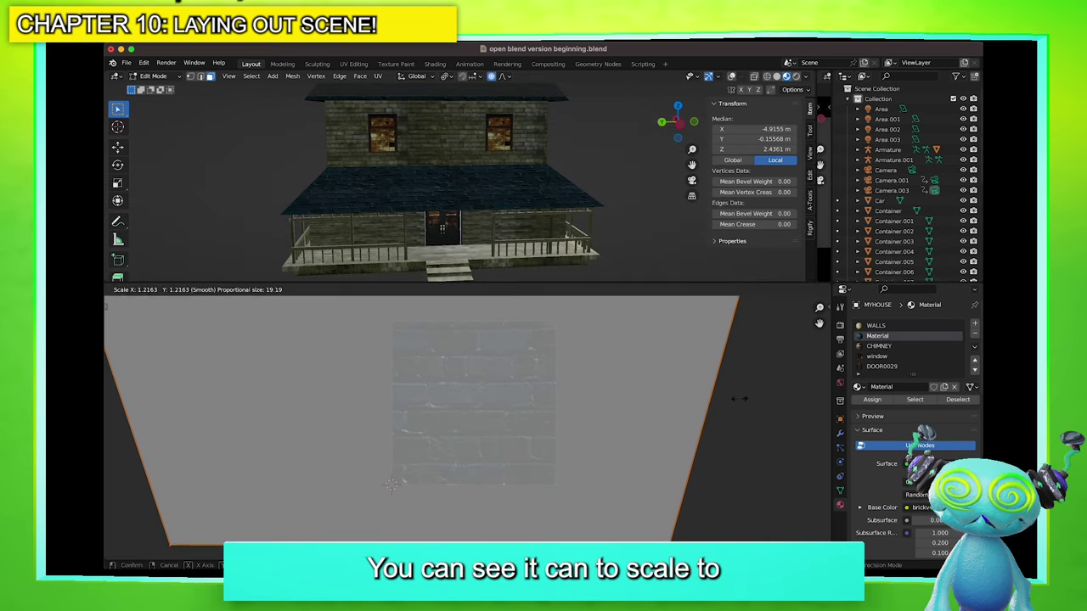
pyautogui.click(741, 399)
pyautogui.hotkey('ctrl', 'z')
# Enlarge the 3D viewport to show the whole textured house above the UV editor
pyautogui.scroll(2, 570, 201)
pyautogui.moveTo(571, 201); pyautogui.dragTo(547, 210, button='middle')
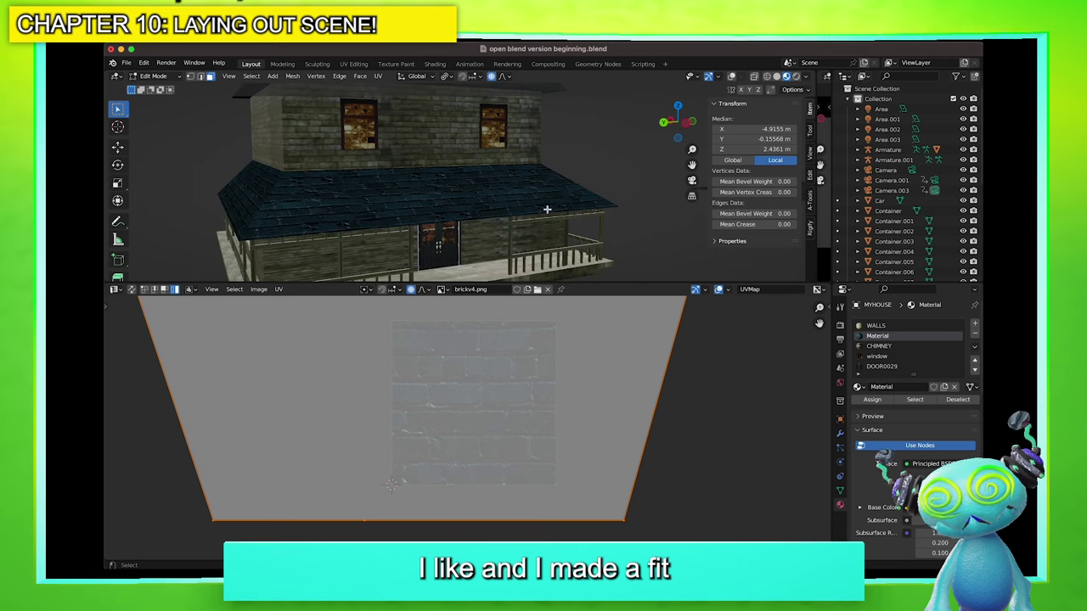
pyautogui.scroll(-5, 561, 204)
pyautogui.scroll(3, 582, 203)
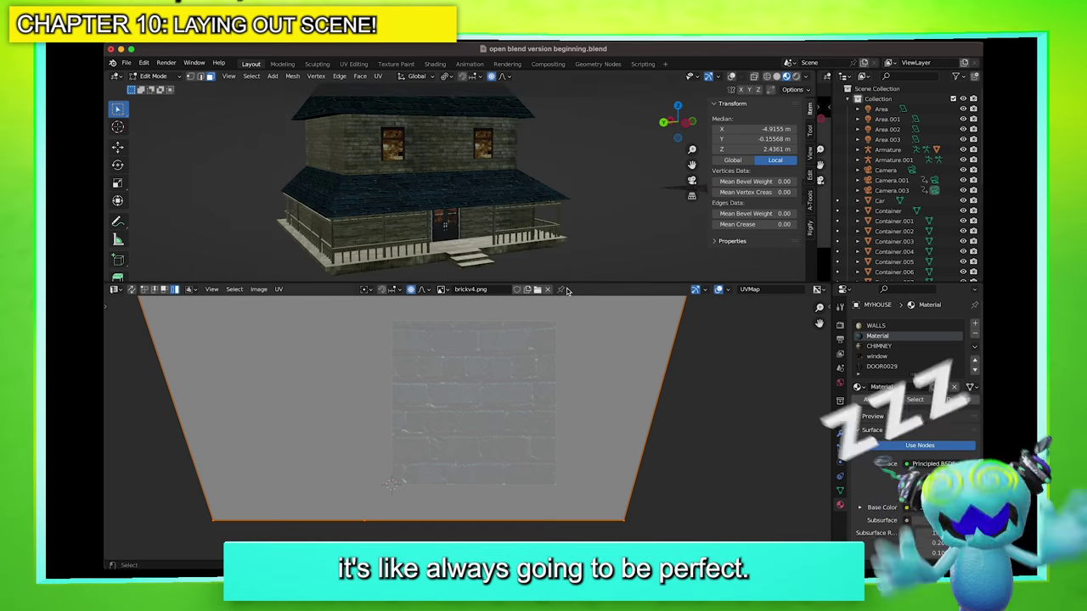
pyautogui.moveTo(576, 284); pyautogui.dragTo(592, 414)
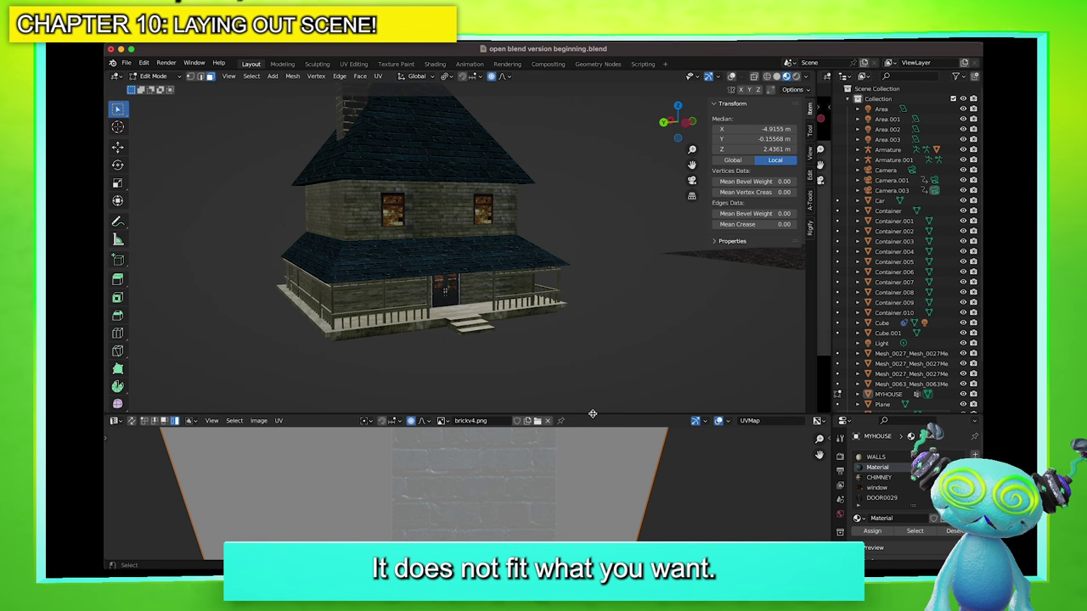
pyautogui.click(576, 332)
pyautogui.hotkey('ctrl', 'z')
pyautogui.moveTo(541, 268); pyautogui.dragTo(521, 268, button='middle')
pyautogui.hotkey('alt', 'a')
pyautogui.hotkey('ctrl', 'z')
pyautogui.scroll(1, 526, 288)
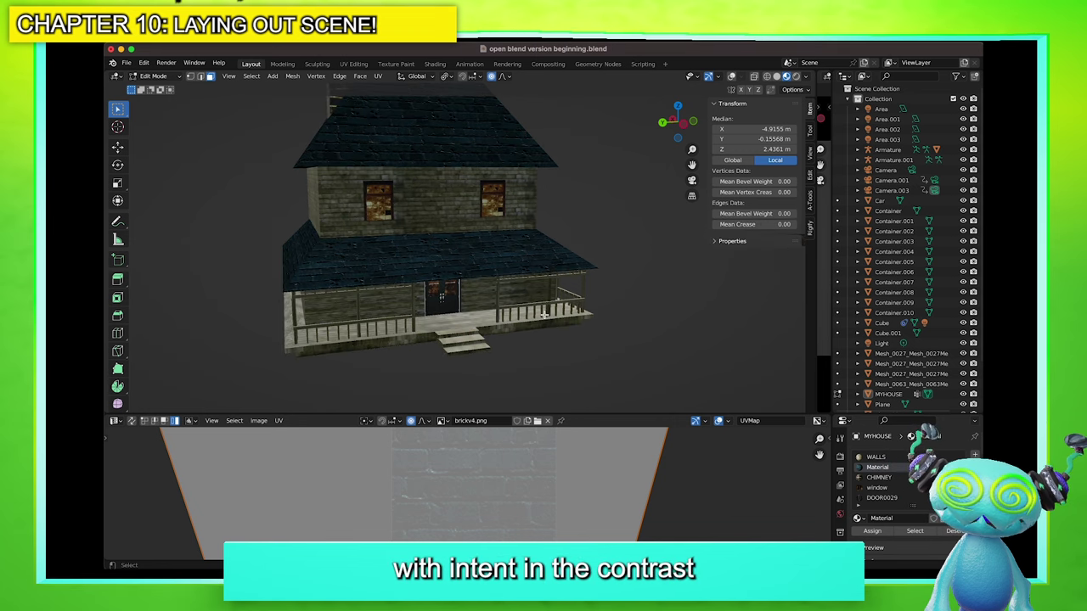
# Select the front porch floor face and turn the viewport overlays back on
pyautogui.moveTo(542, 195); pyautogui.dragTo(494, 356, button='middle')
pyautogui.scroll(3, 548, 267)
pyautogui.click(495, 357)
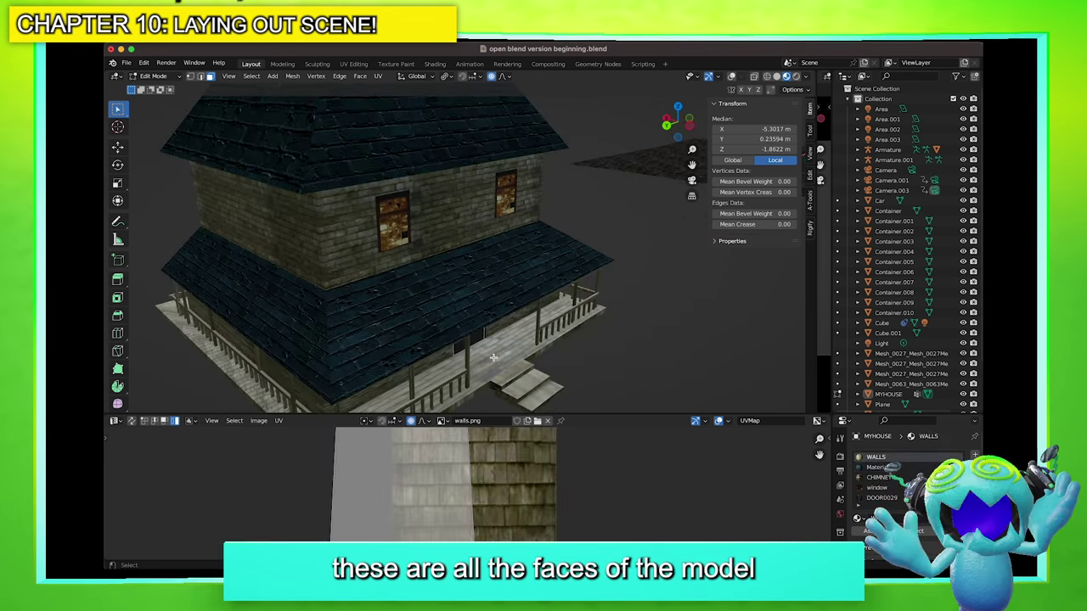
pyautogui.press('z')
pyautogui.click(501, 297)
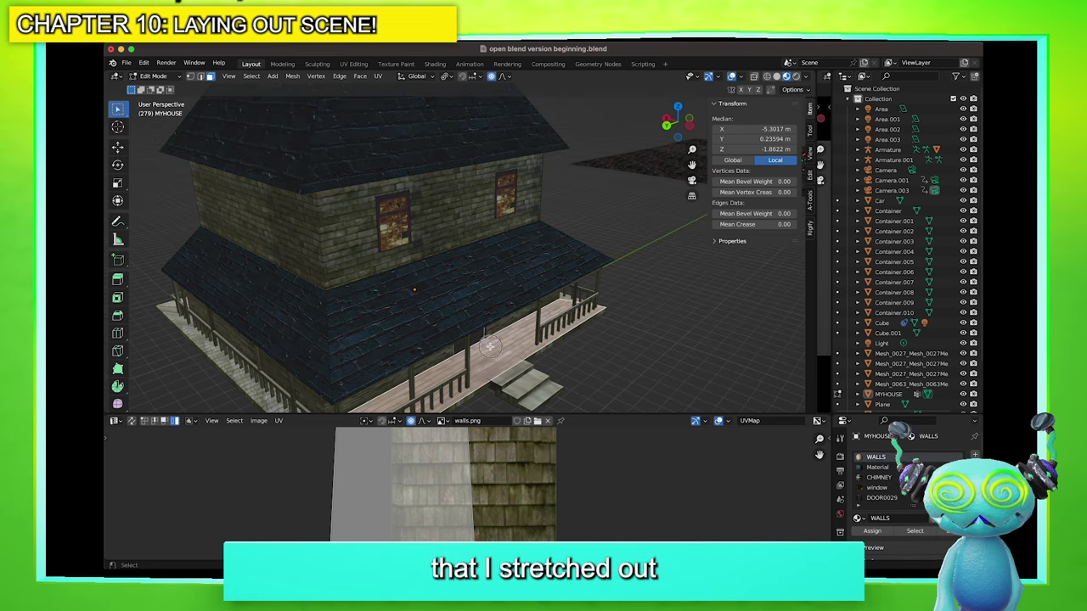
# Select the left front window face of the upper floor and examine its windowv2.png texture in the UV editor
pyautogui.moveTo(498, 303); pyautogui.dragTo(434, 272, button='middle')
pyautogui.scroll(1, 435, 272)
pyautogui.click(399, 224)
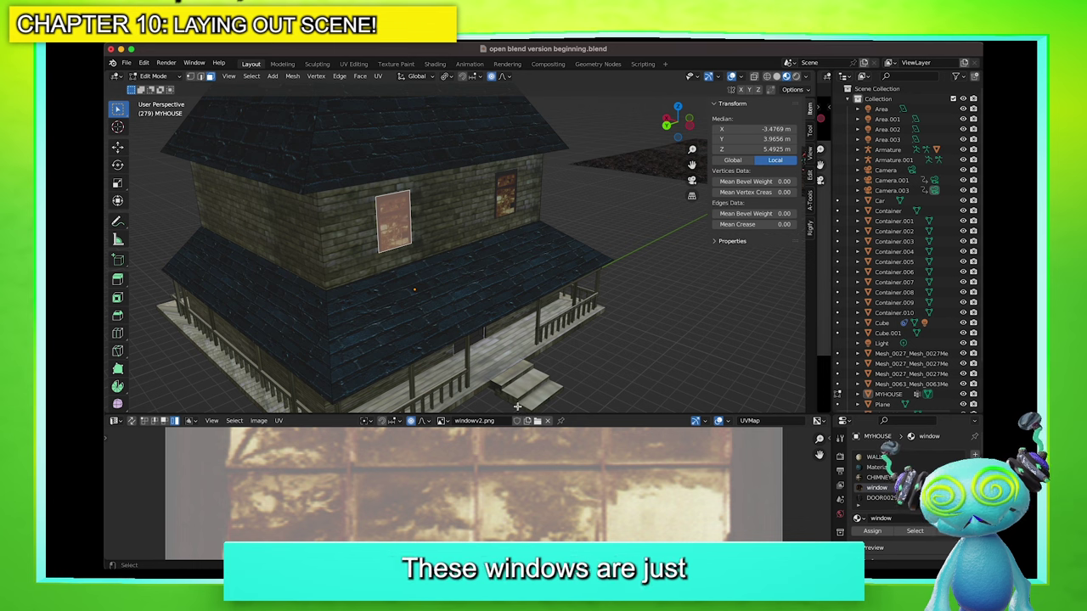
pyautogui.scroll(-4, 520, 443)
pyautogui.scroll(-4, 518, 448)
pyautogui.scroll(4, 515, 452)
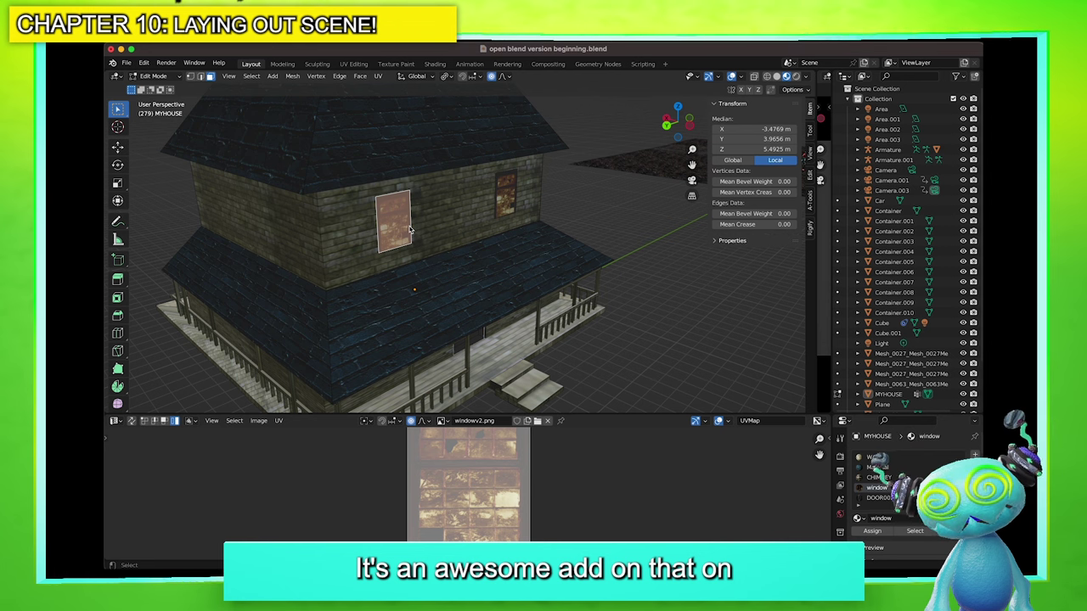
# View the textured house from the back and the front, and return it to Object Mode
pyautogui.moveTo(409, 229); pyautogui.dragTo(617, 227, button='middle')
pyautogui.scroll(-6, 617, 227)
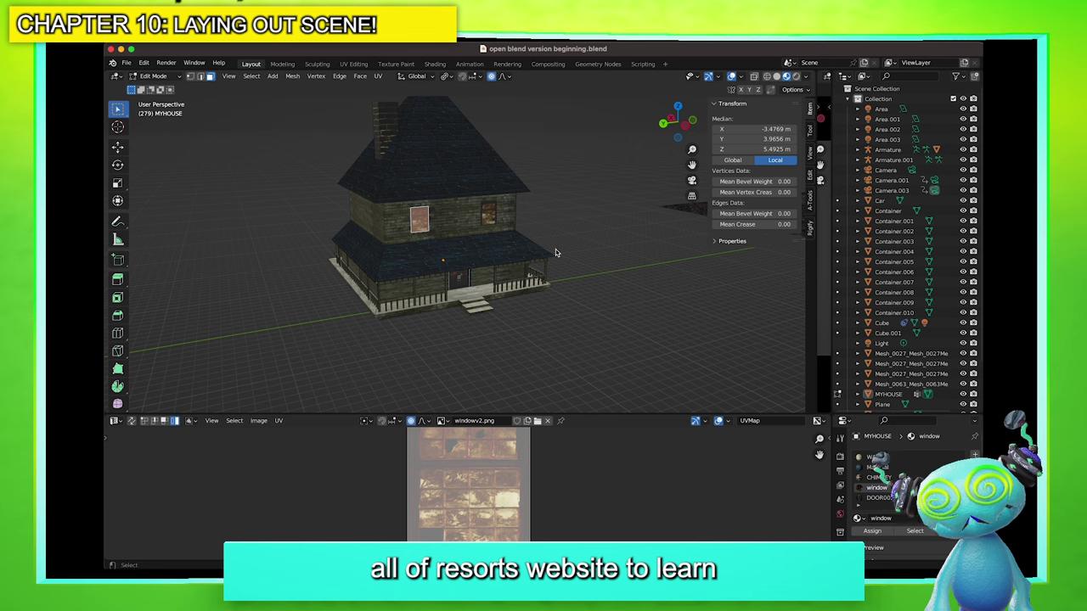
pyautogui.moveTo(534, 244); pyautogui.dragTo(652, 273, button='middle')
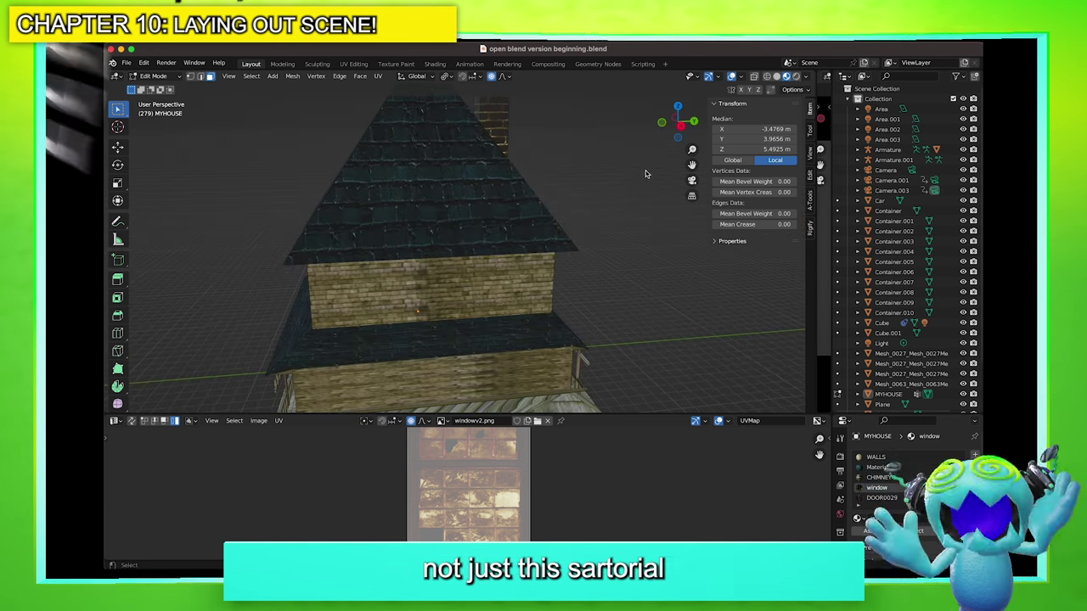
pyautogui.keyDown('shift'); pyautogui.moveTo(426, 388); pyautogui.dragTo(430, 227, button='middle'); pyautogui.keyUp('shift')
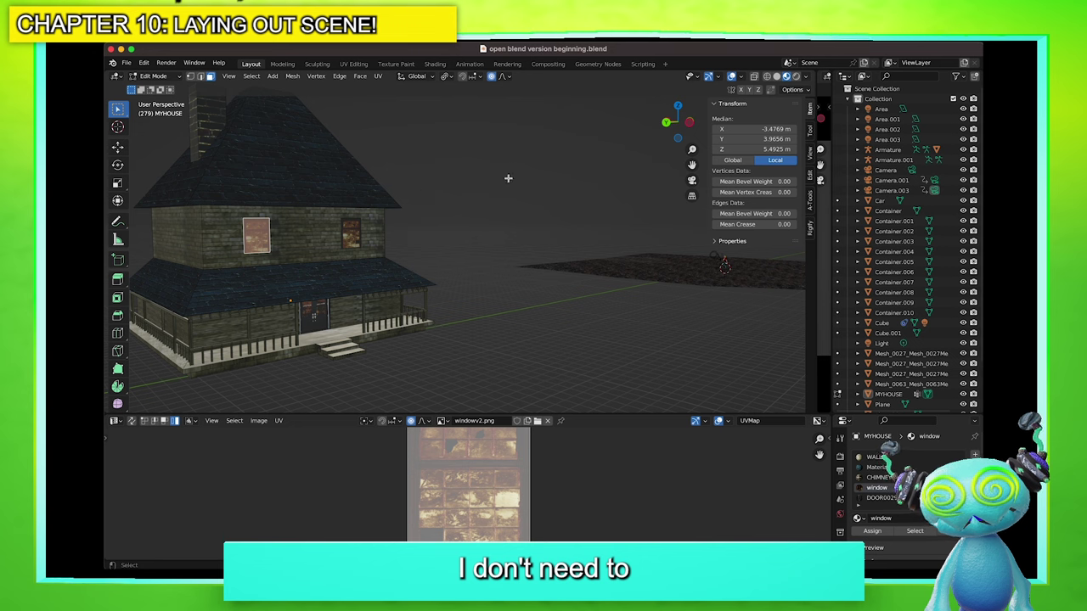
pyautogui.moveTo(532, 168); pyautogui.dragTo(492, 170, button='middle')
pyautogui.moveTo(692, 164); pyautogui.dragTo(798, 131)
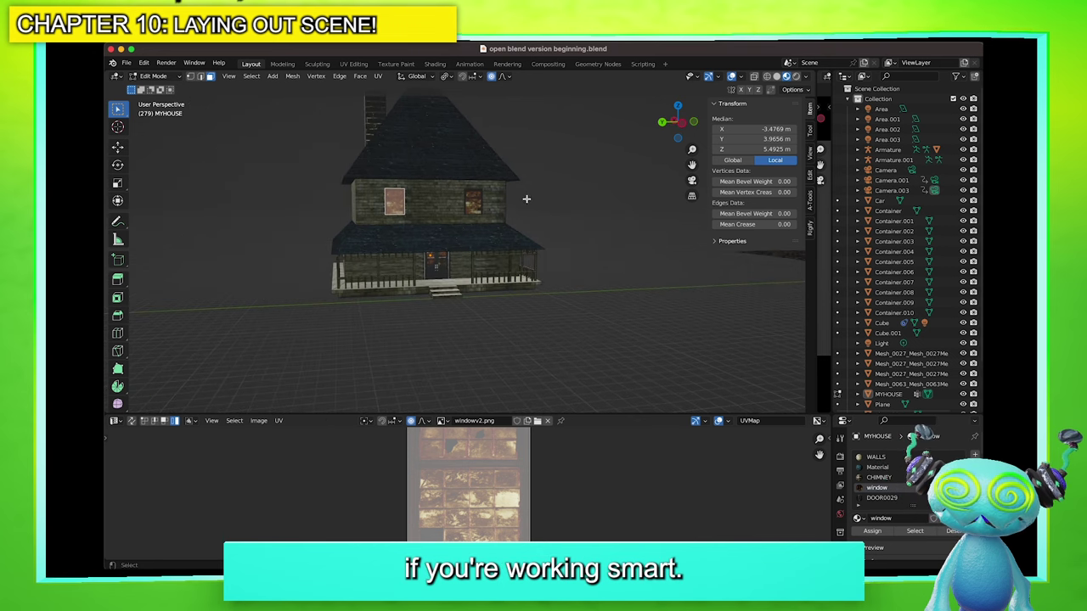
pyautogui.scroll(2, 531, 198)
pyautogui.press('Tab')
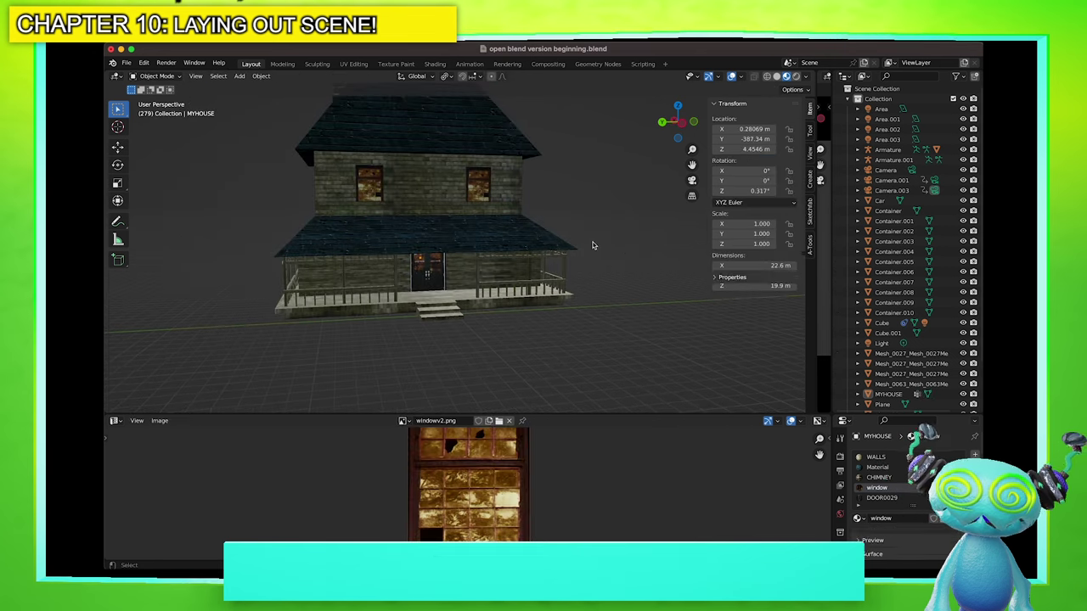
pyautogui.scroll(-2, 557, 233)
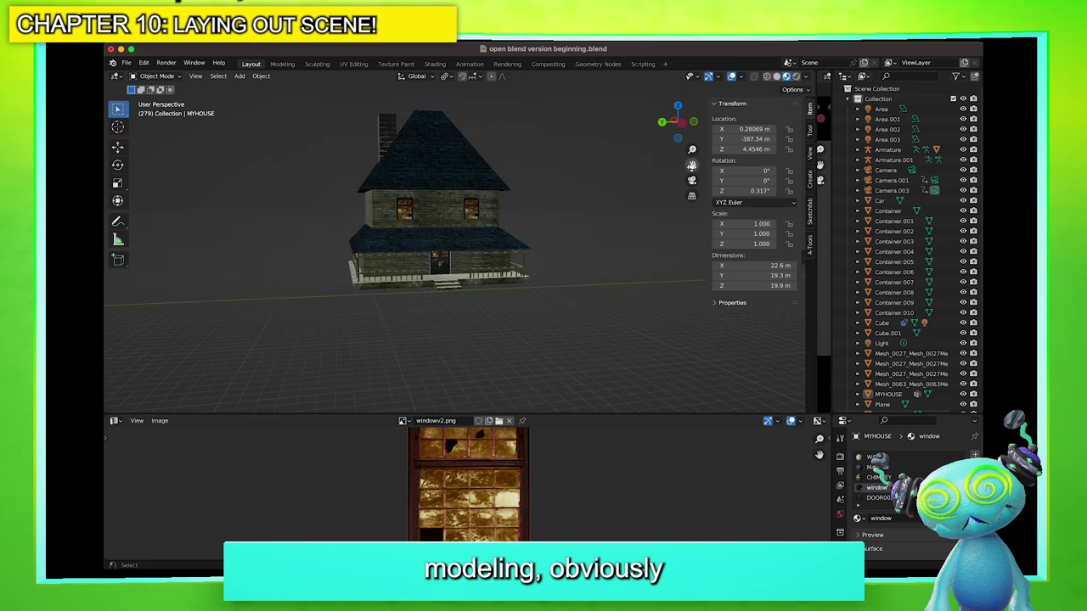
# Survey the textured house and the neighbouring reference house, shipping containers, tree and truck
pyautogui.moveTo(692, 166); pyautogui.dragTo(738, 194)
pyautogui.moveTo(459, 237); pyautogui.dragTo(434, 232, button='middle')
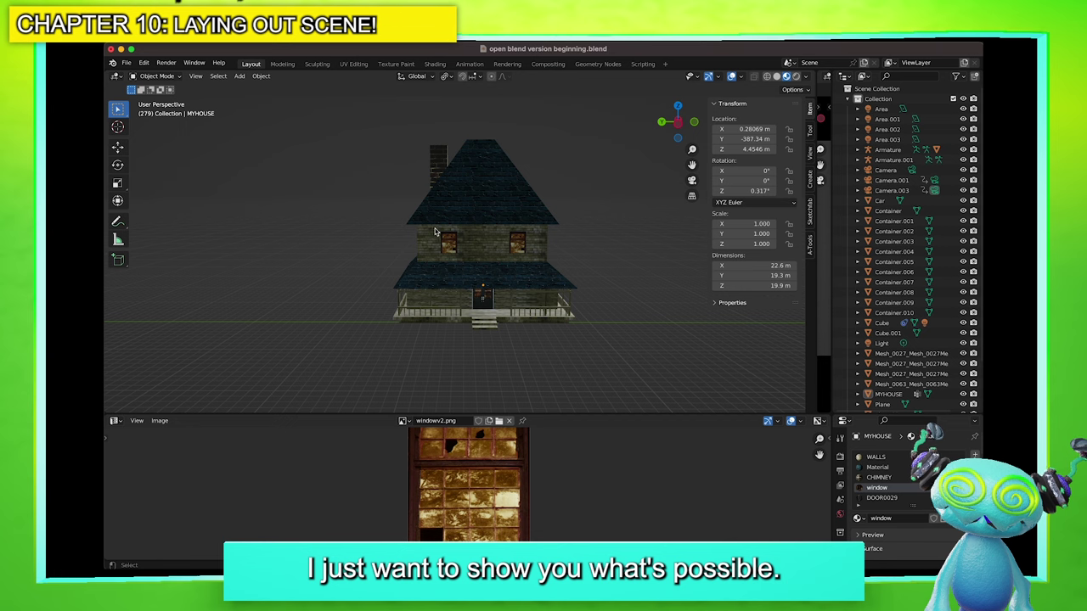
pyautogui.scroll(-3, 434, 231)
pyautogui.moveTo(690, 164); pyautogui.dragTo(1052, 152)
pyautogui.scroll(3, 354, 225)
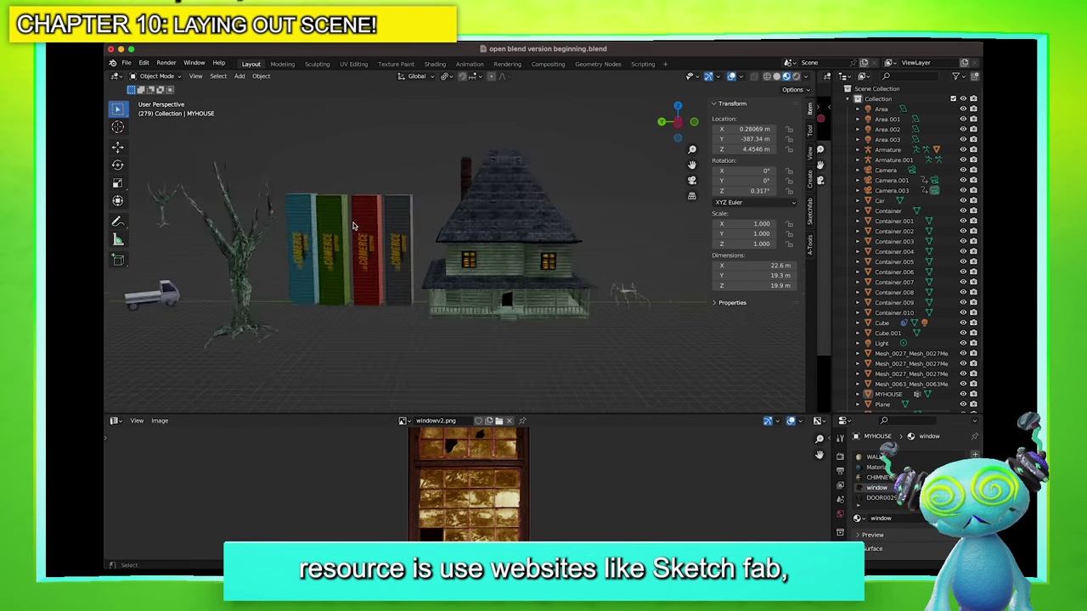
pyautogui.scroll(3, 354, 225)
pyautogui.moveTo(694, 163)
pyautogui.mouseDown()
pyautogui.moveTo(793, 138)
pyautogui.moveTo(889, 140)
pyautogui.mouseUp()
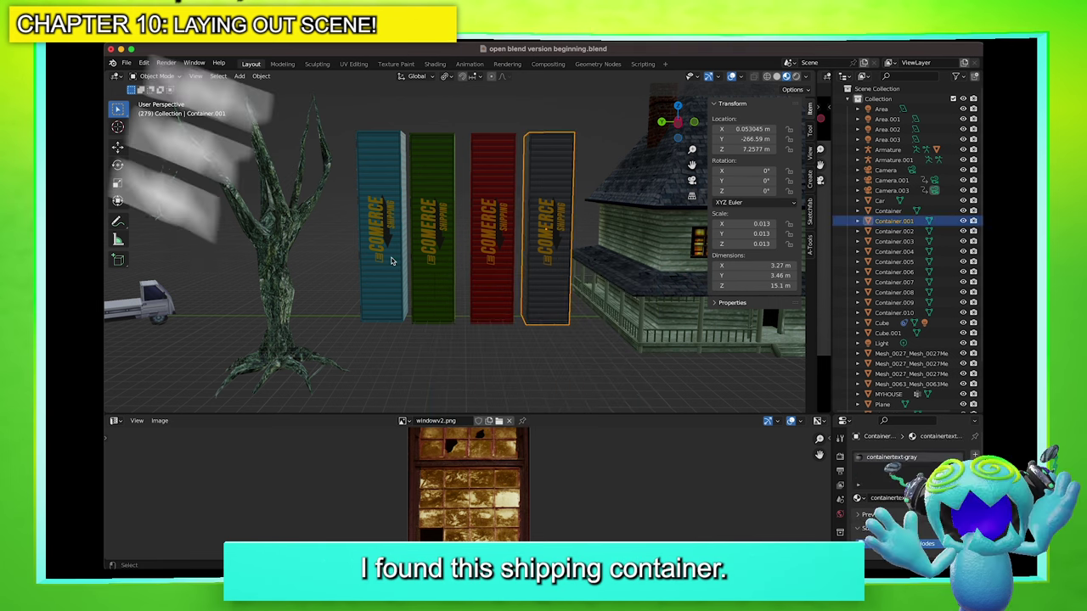
# Select the large bare tree and the truck, and examine the truck up close before returning to the container row
pyautogui.click(268, 264)
pyautogui.click(179, 305)
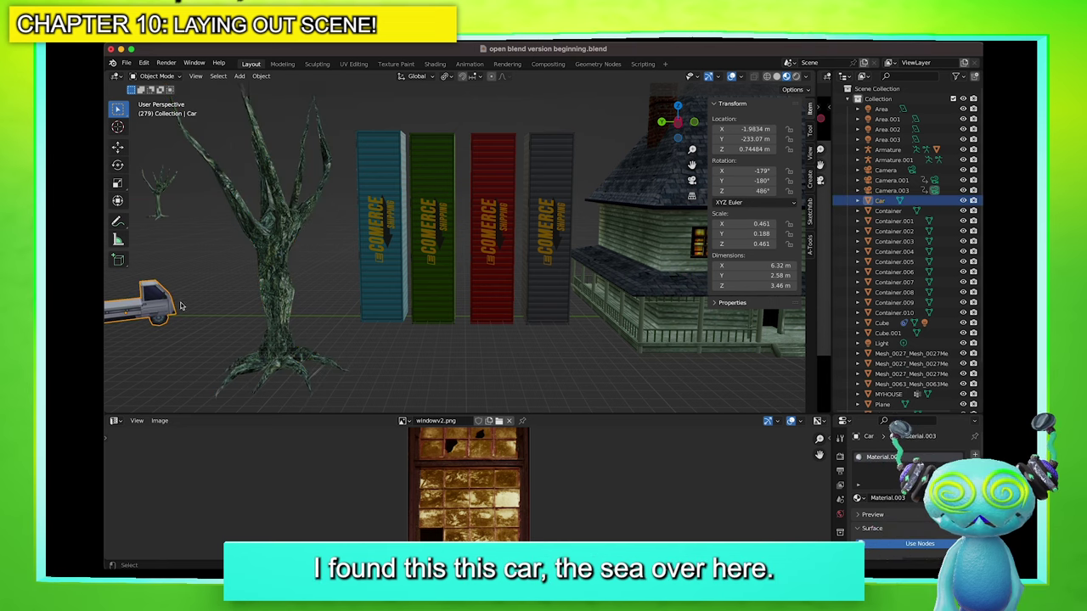
pyautogui.press('KP_Decimal')
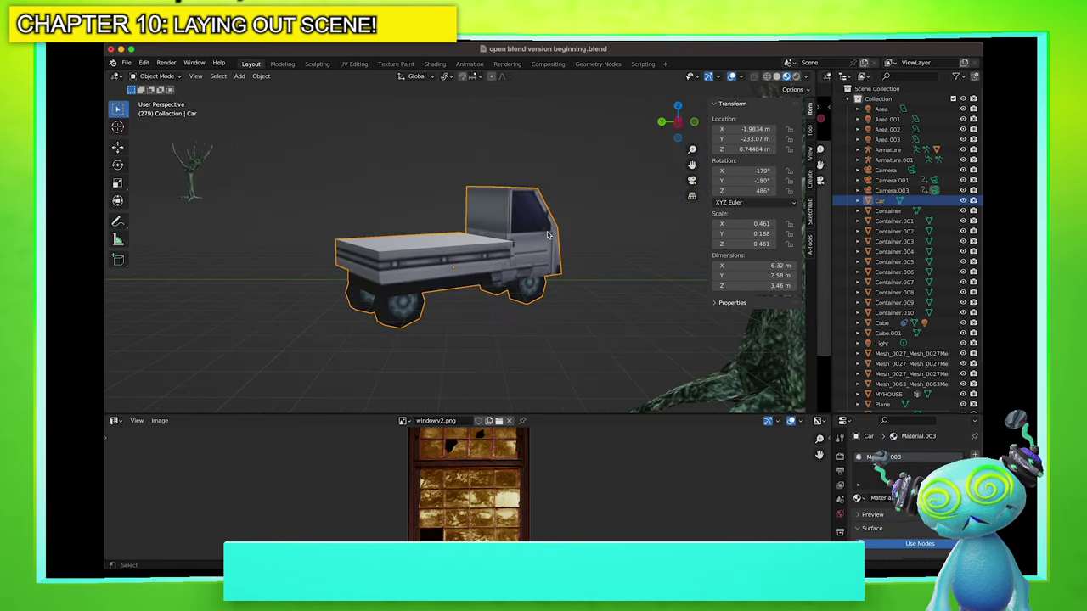
pyautogui.moveTo(688, 163); pyautogui.dragTo(111, 183)
pyautogui.scroll(-5, 598, 224)
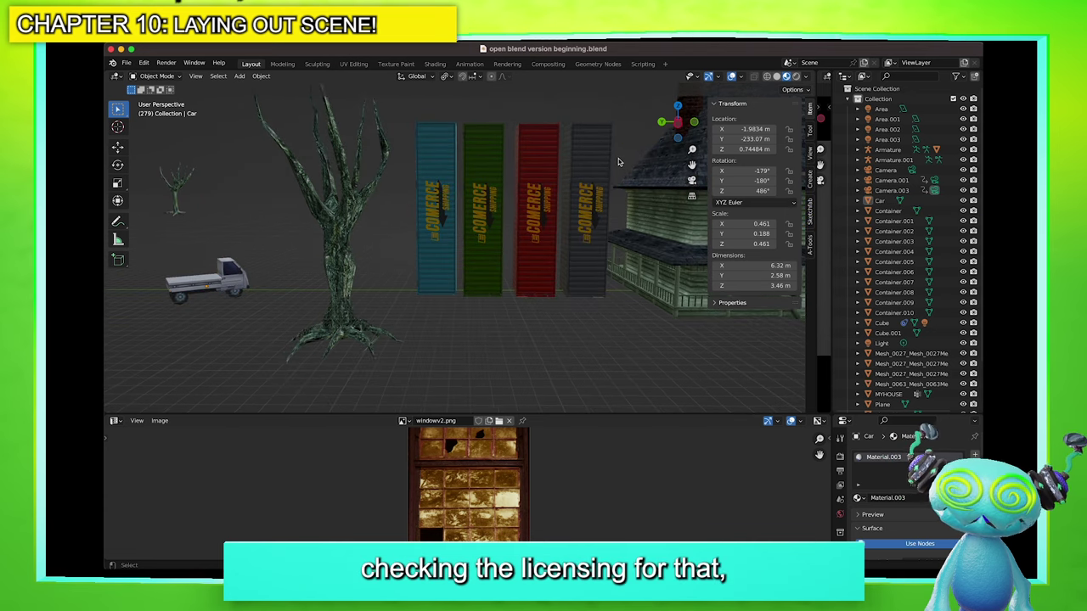
pyautogui.moveTo(618, 158); pyautogui.dragTo(613, 163, button='middle')
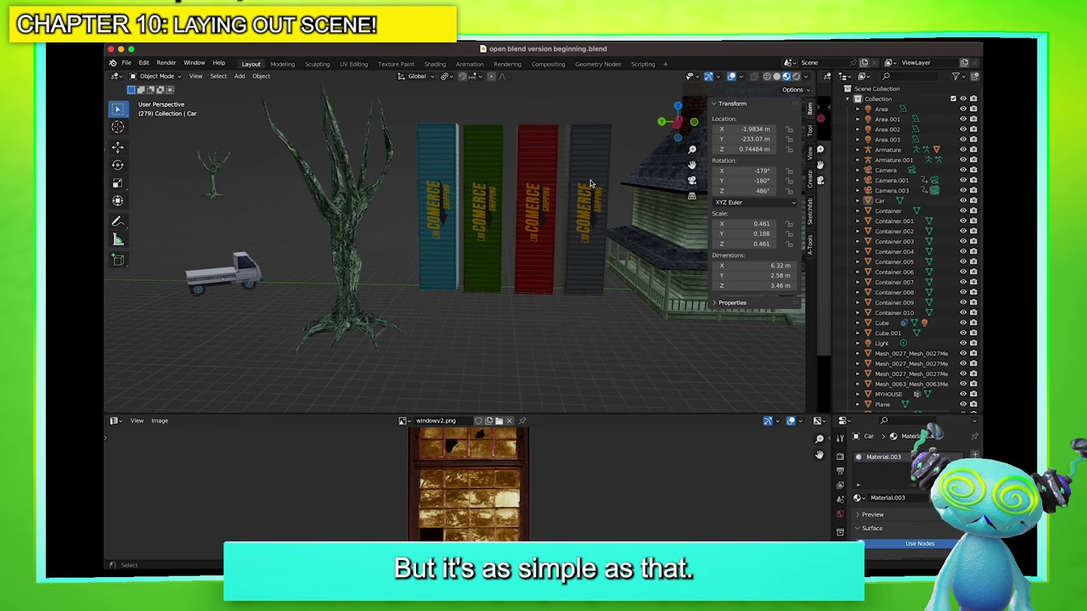
# Move the red container along Y to about -261.49 m, closer to the green container
pyautogui.click(538, 187)
pyautogui.press('g')
pyautogui.press('y')
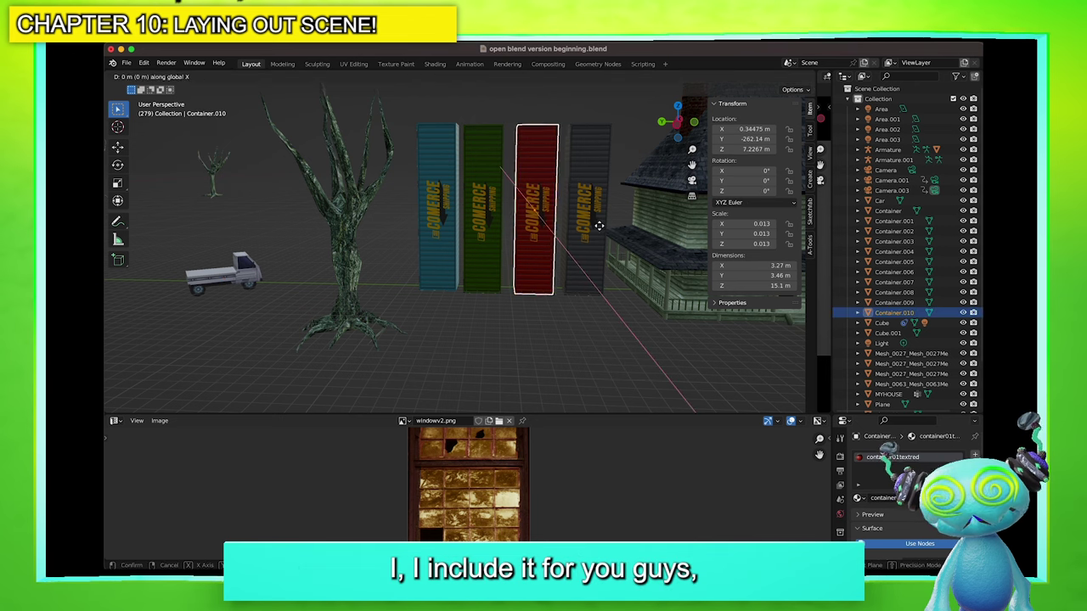
pyautogui.click(594, 229)
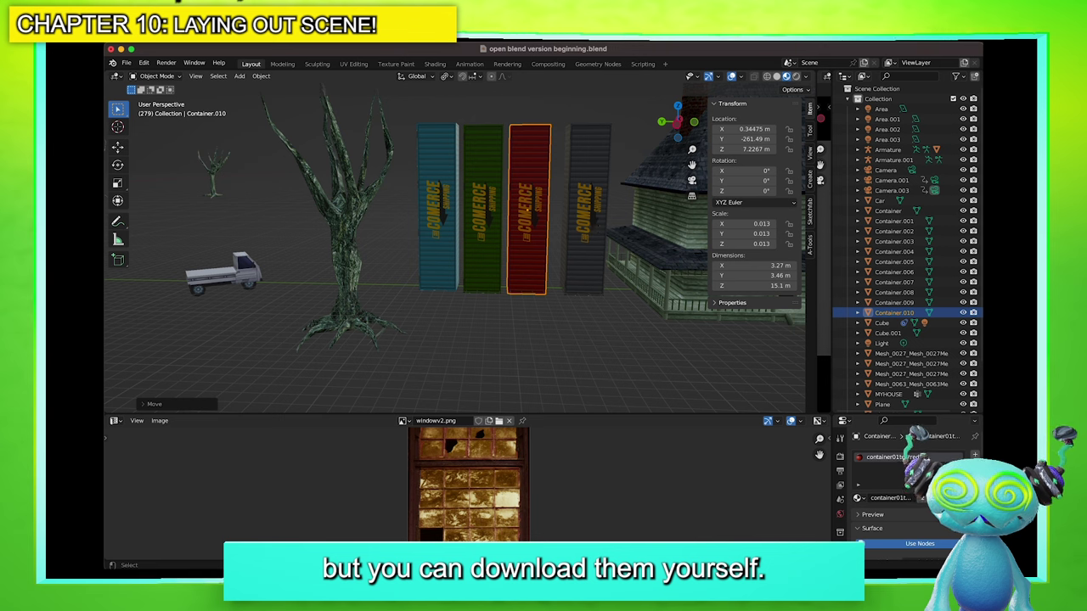
# Move the gray container along Y to about -266.04 m, closer to the red container, and deselect it
pyautogui.click(593, 229)
pyautogui.press('g')
pyautogui.press('y')
pyautogui.press('Return')
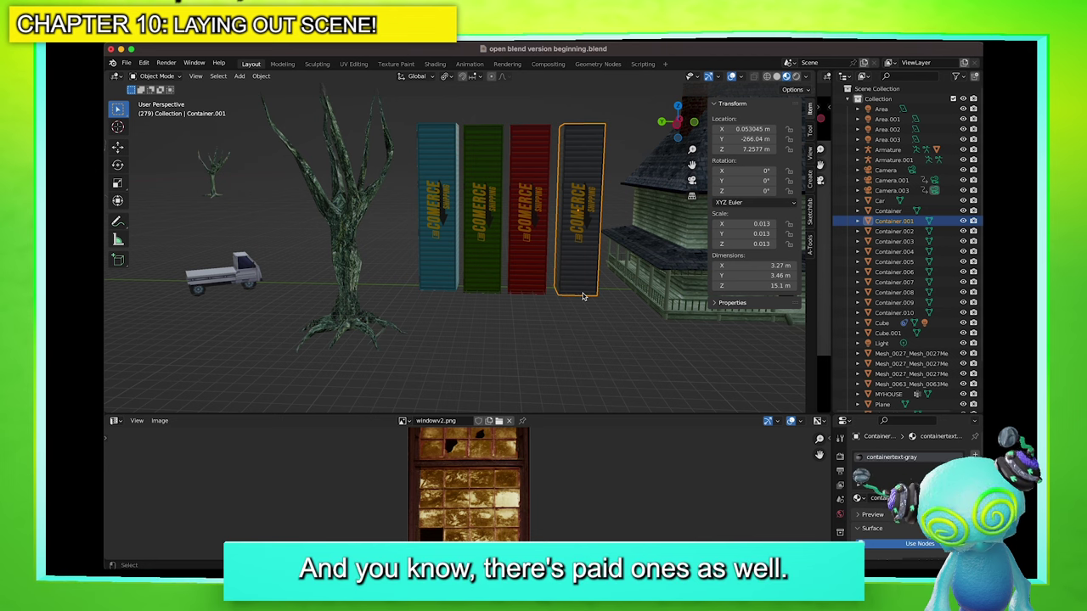
pyautogui.click(487, 317)
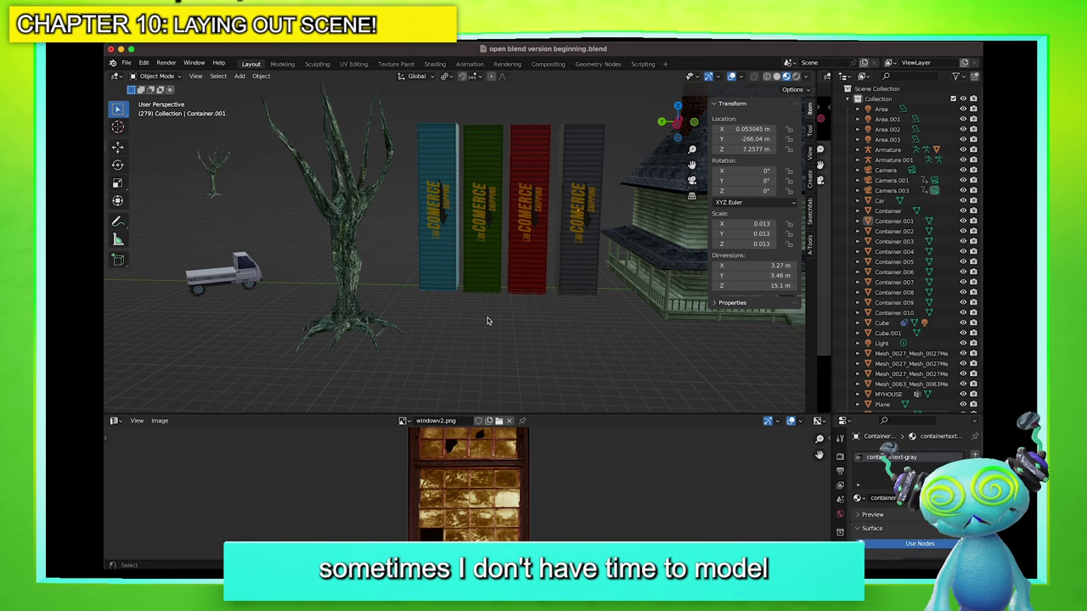
# Select the truck, large tree and four containers and move them along Y onto the textured ground, gray container at about -484.24 m
pyautogui.click(451, 285)
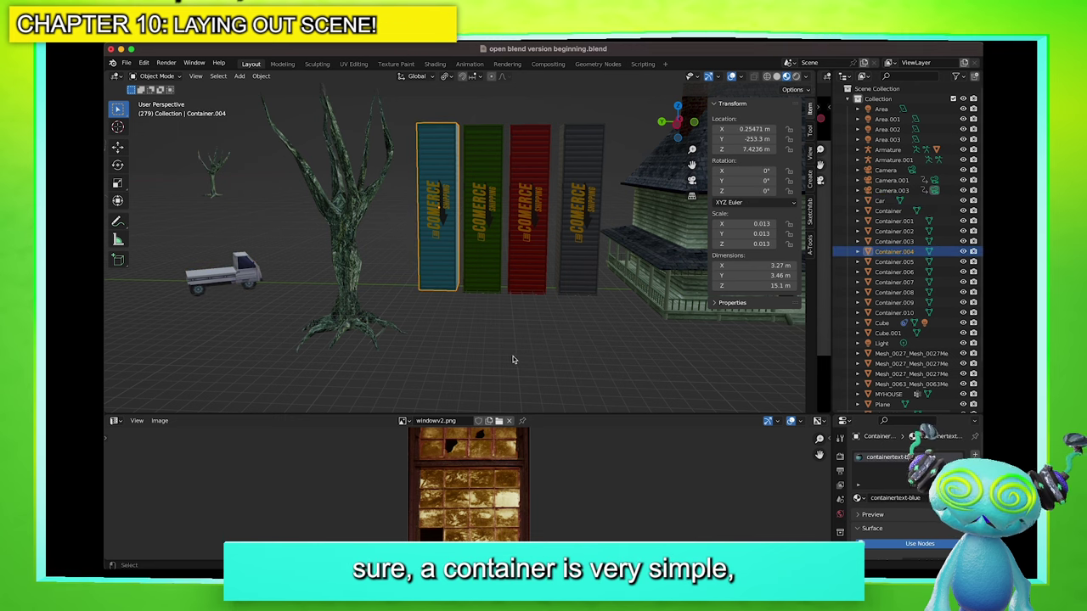
pyautogui.click(232, 285)
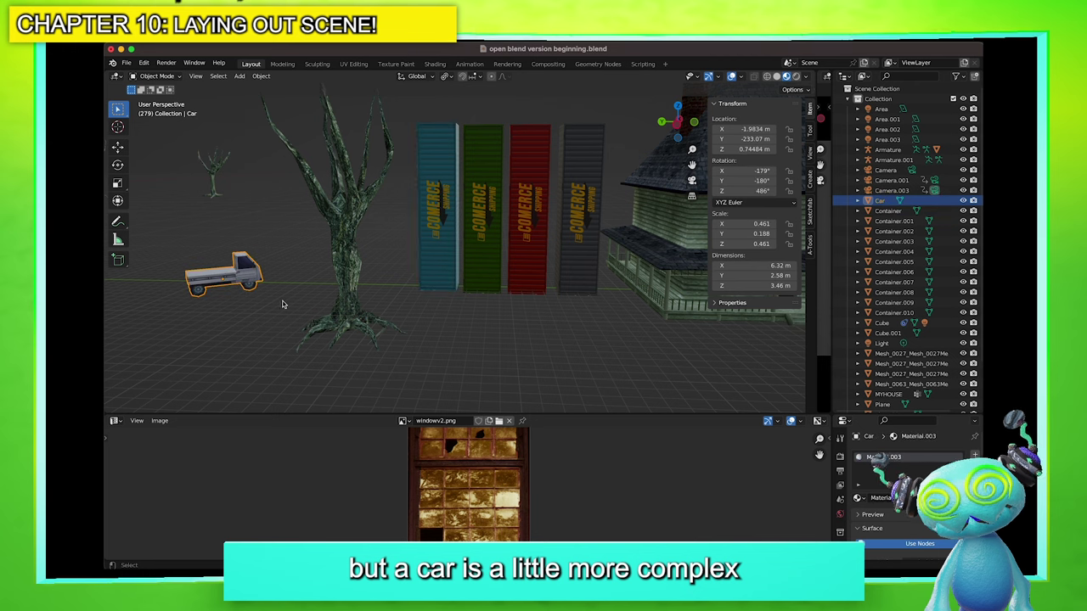
pyautogui.click(420, 328)
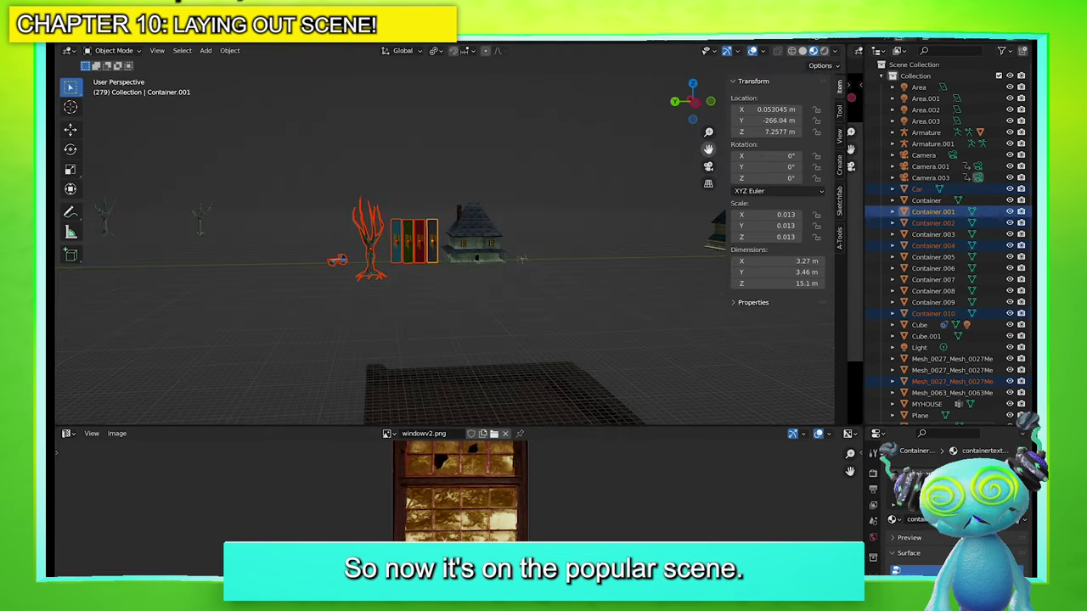
pyautogui.keyDown('shift'); pyautogui.moveTo(527, 260); pyautogui.dragTo(174, 294, button='middle'); pyautogui.keyUp('shift')
pyautogui.scroll(-2, 526, 260)
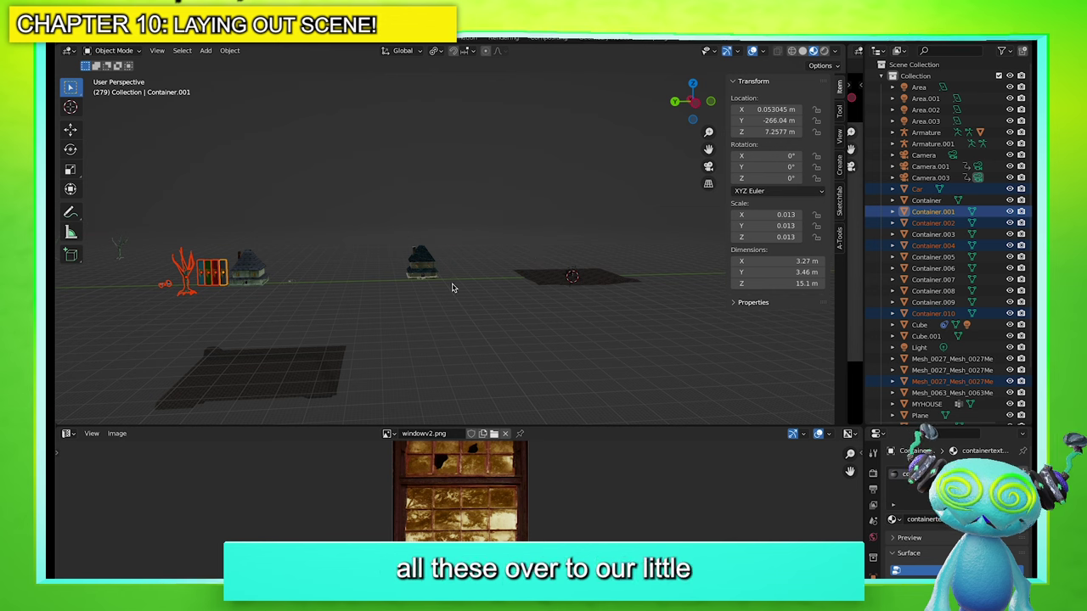
pyautogui.press('g')
pyautogui.press('x')
pyautogui.press('y')
pyautogui.click(801, 270)
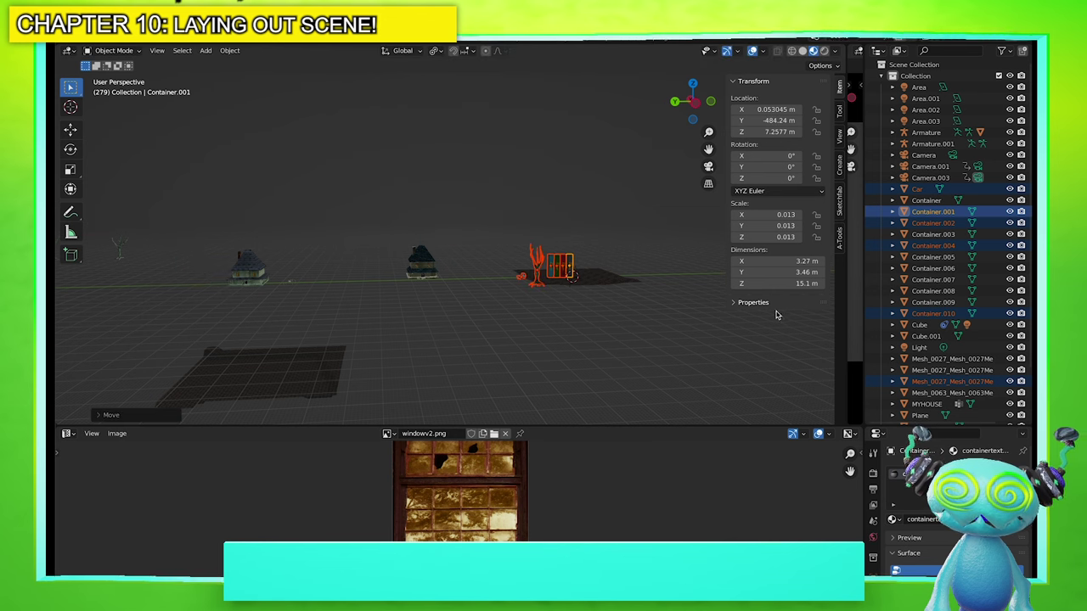
# Scale the selected truck, tree and containers down together, bringing the containers to a scale of about 0.009
pyautogui.press('KP_Decimal')
pyautogui.scroll(-2, 586, 300)
pyautogui.moveTo(587, 301); pyautogui.dragTo(661, 290, button='middle')
pyautogui.scroll(1, 606, 315)
pyautogui.scroll(1, 604, 325)
pyautogui.scroll(1, 620, 314)
pyautogui.press('s')
pyautogui.click(597, 277)
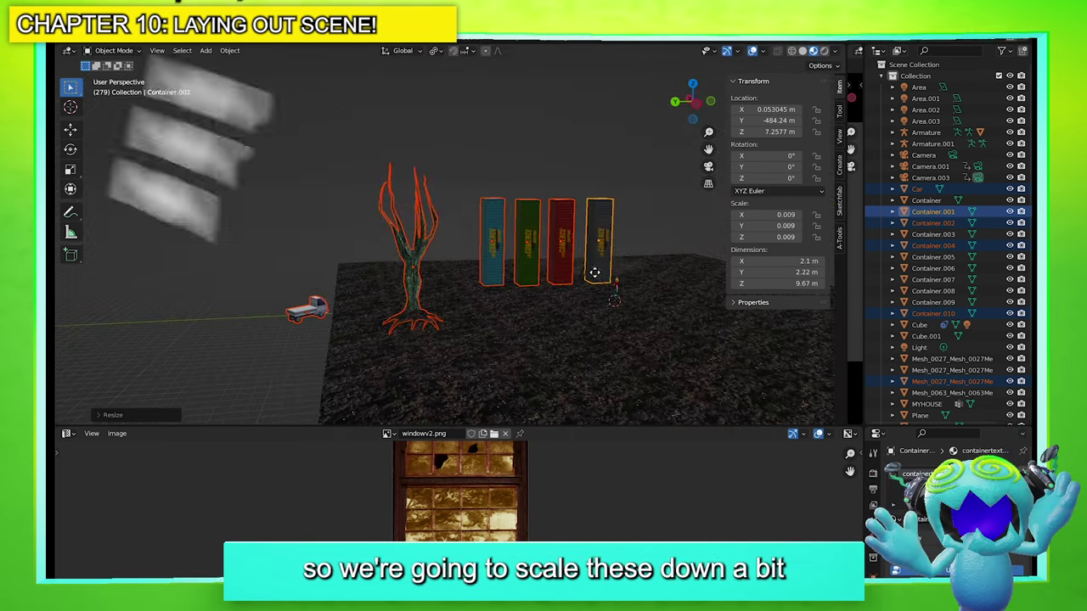
# Shift the scaled props further onto the ground, gray container at about Y -490.17 m, and reposition them along X
pyautogui.press('g')
pyautogui.click(647, 274)
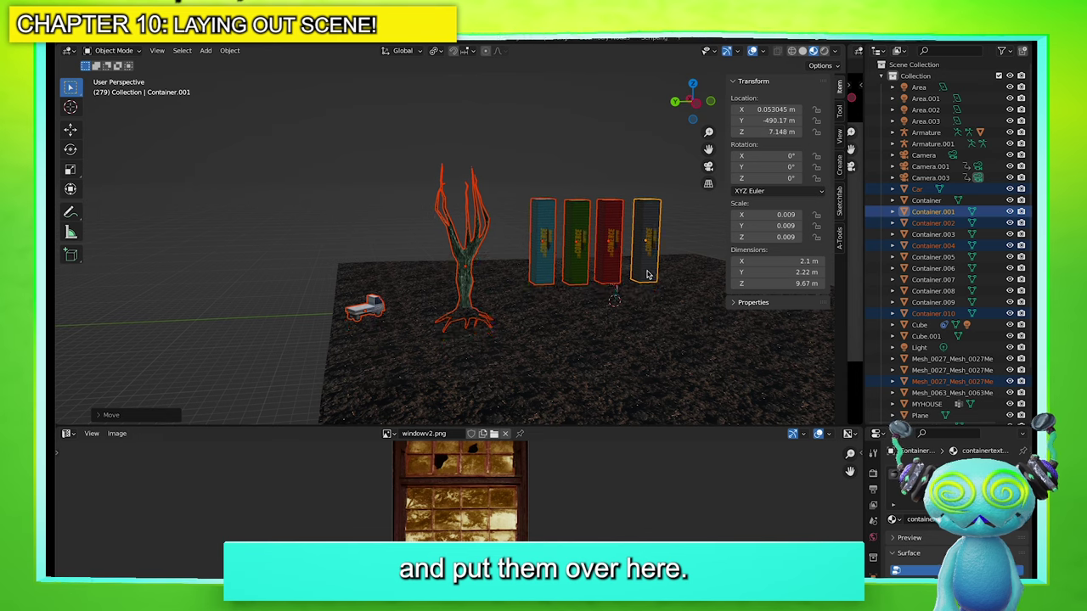
pyautogui.press('g')
pyautogui.press('x')
pyautogui.click(521, 260)
# Move MYHOUSE along Y onto the textured ground at about -481.65 m
pyautogui.moveTo(522, 260); pyautogui.dragTo(429, 276, button='middle')
pyautogui.click(196, 190)
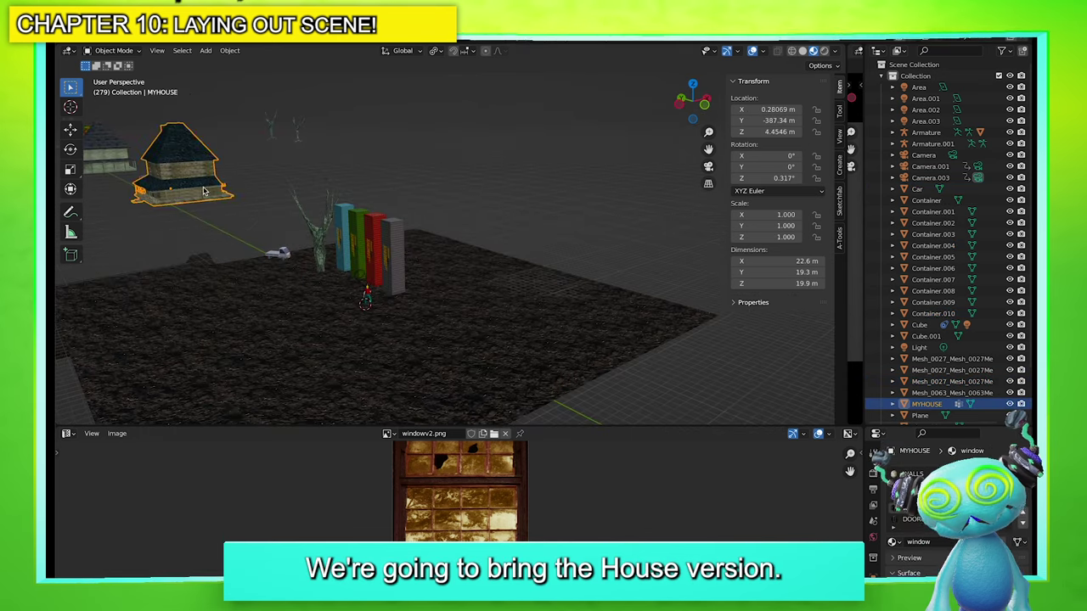
pyautogui.click(391, 259)
pyautogui.press('r')
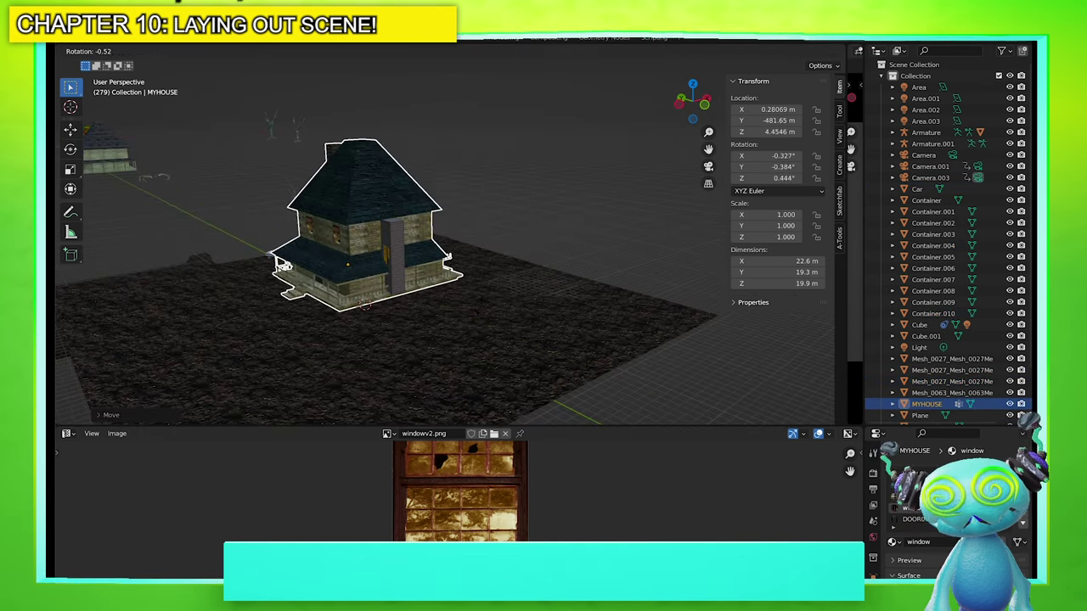
pyautogui.press('z')
pyautogui.click(541, 245)
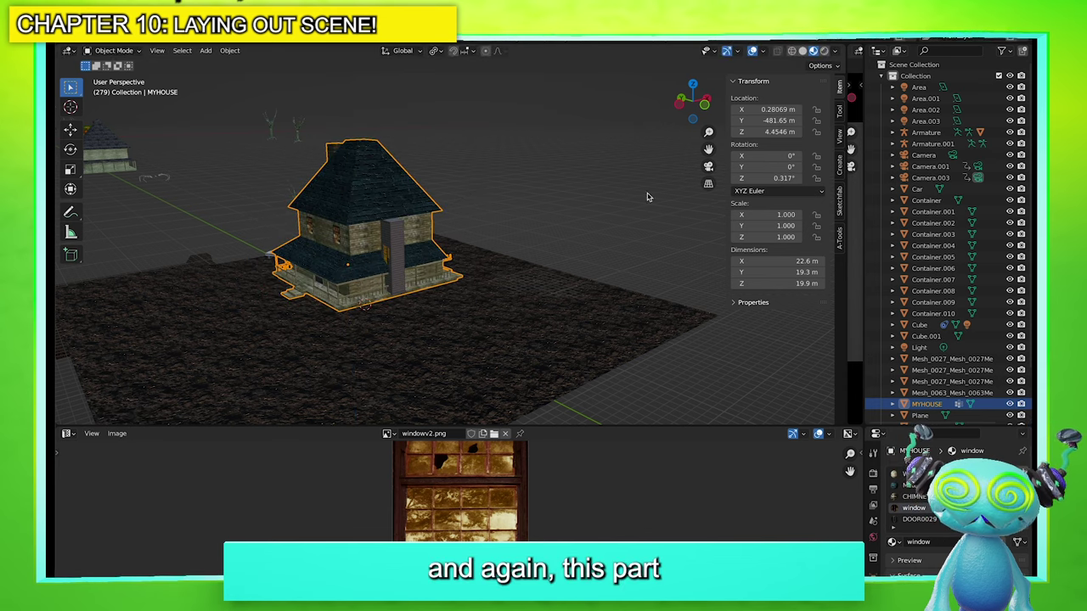
# Rotate the house around the Z axis to about 90.3°
pyautogui.moveTo(543, 235); pyautogui.dragTo(459, 249, button='middle')
pyautogui.scroll(1, 432, 249)
pyautogui.press('r')
pyautogui.press('z')
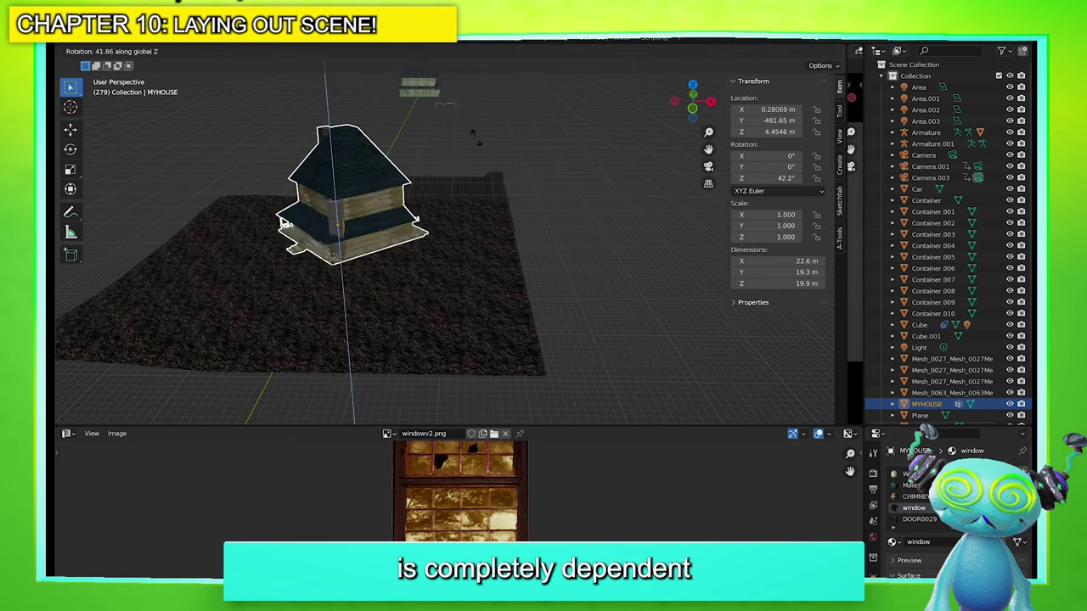
pyautogui.click(362, 79)
# Scale the house down to about 0.755 and lower it along Z to about 1.86 m
pyautogui.moveTo(376, 85); pyautogui.dragTo(602, 223, button='middle')
pyautogui.press('s')
pyautogui.click(452, 229)
pyautogui.press('g')
pyautogui.press('z')
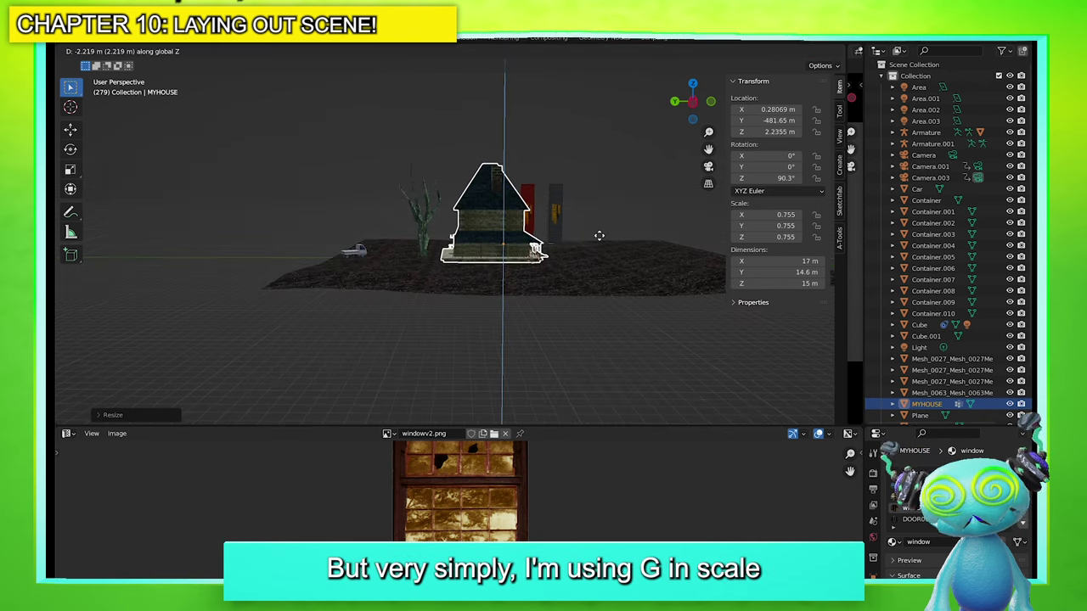
pyautogui.click(598, 241)
# Try moving the house under different axis constraints, placing it along Y at about -474.29 m
pyautogui.press('g')
pyautogui.press('y')
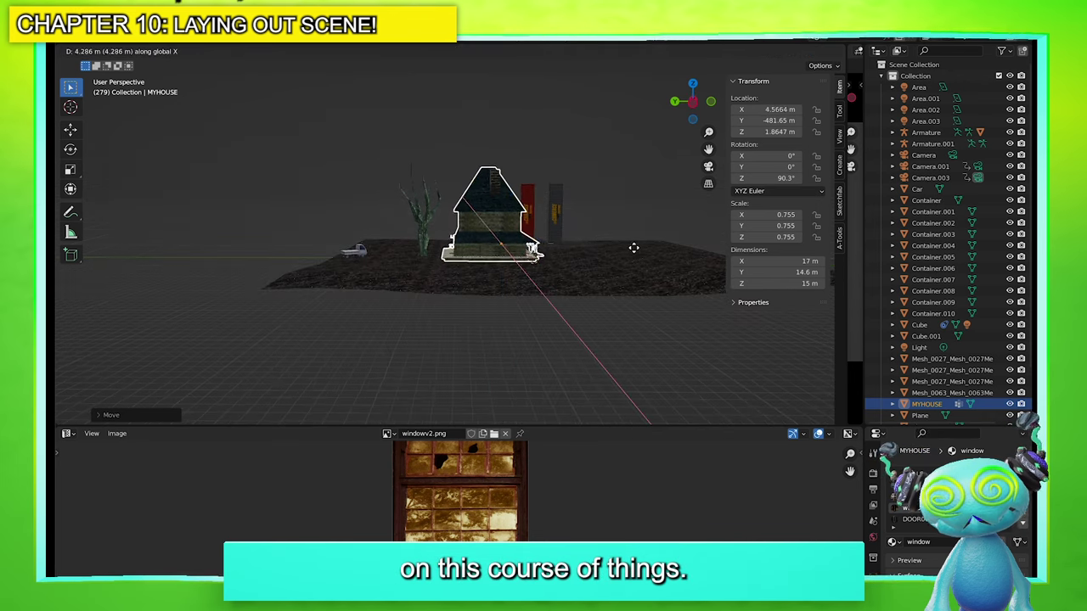
pyautogui.click(633, 251)
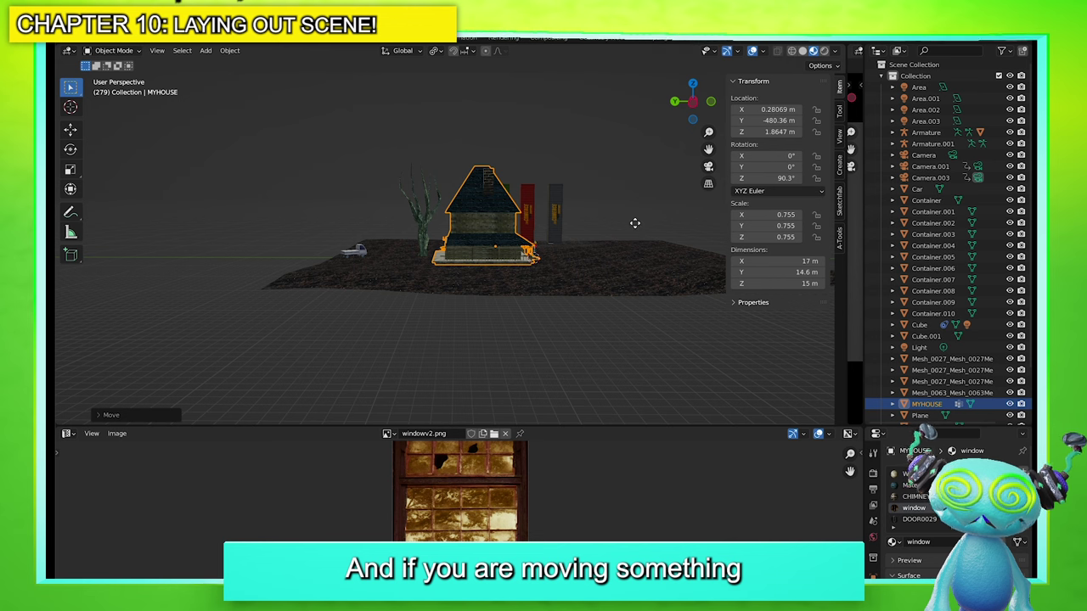
pyautogui.press('g')
pyautogui.press('x')
pyautogui.press('z')
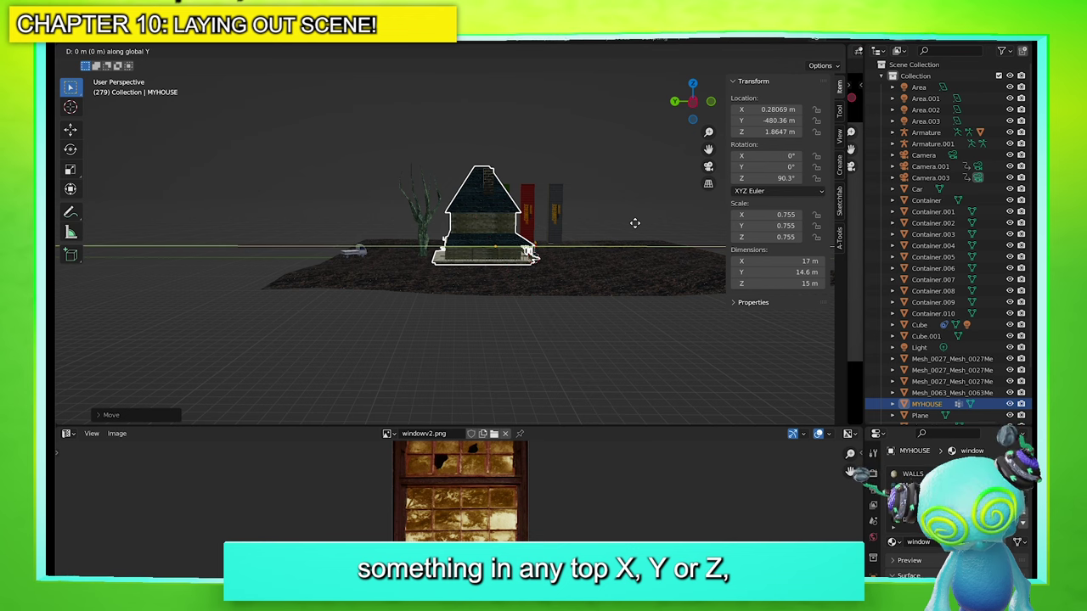
pyautogui.press('x')
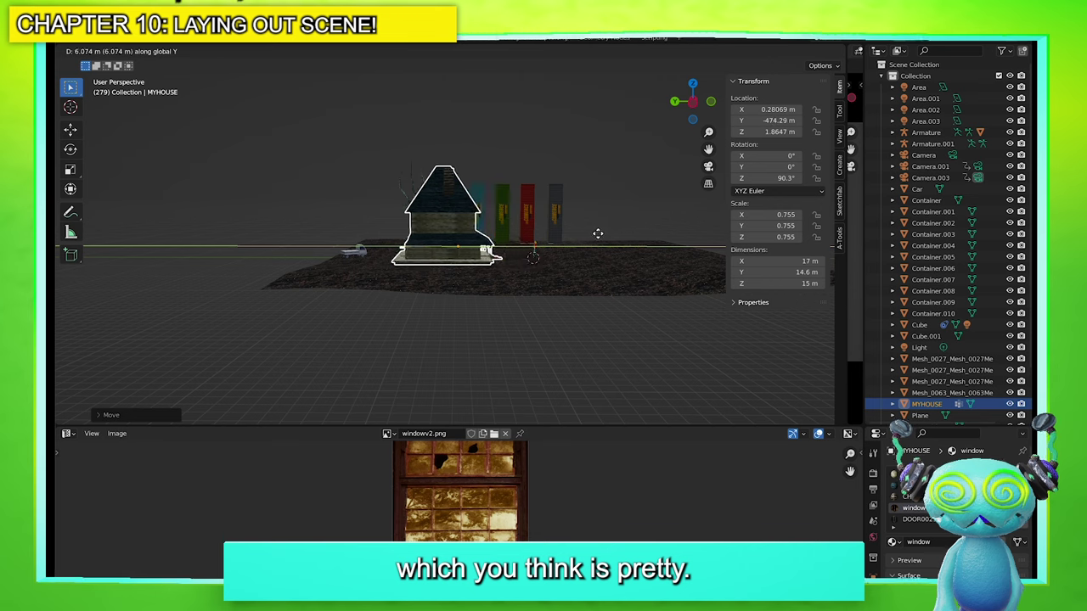
pyautogui.click(595, 235)
# Slide the house along Y to about -502.04 m, clear of the containers
pyautogui.moveTo(594, 235); pyautogui.dragTo(568, 257, button='middle')
pyautogui.press('g')
pyautogui.press('y')
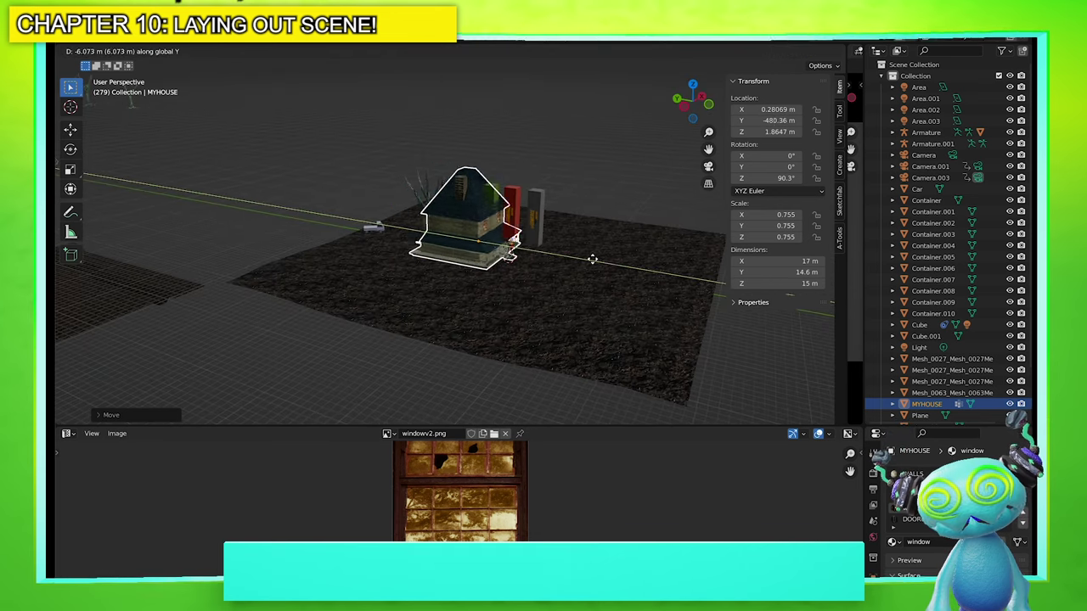
pyautogui.click(704, 260)
pyautogui.scroll(1, 643, 260)
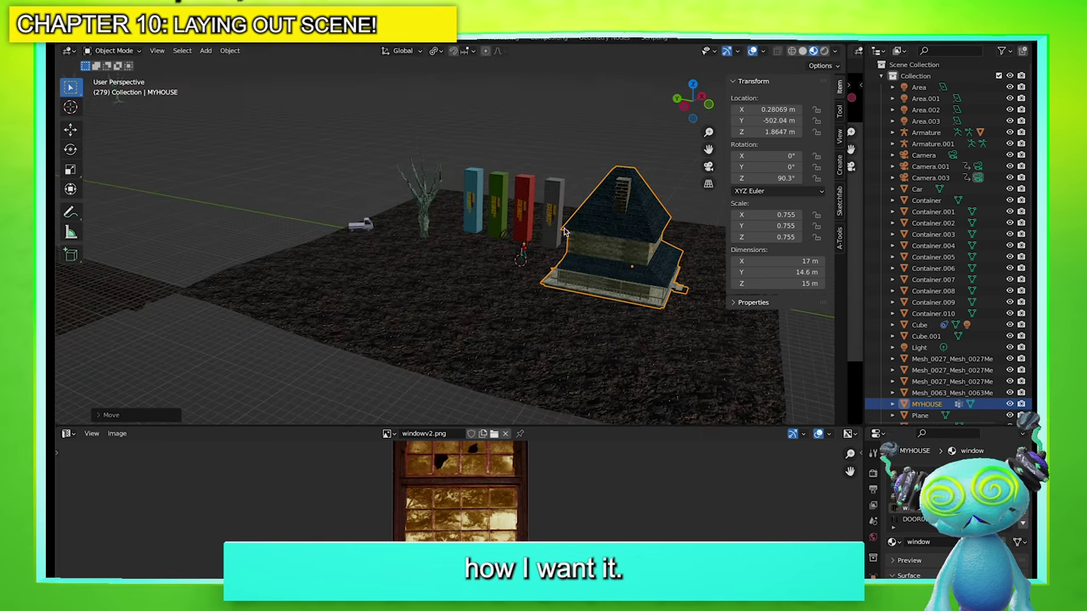
# Move the gray container along X, away from the container row into the open ground
pyautogui.click(546, 209)
pyautogui.press('g')
pyautogui.press('x')
pyautogui.click(470, 274)
# Tilt the gray container around the X axis and lower it along Z partly into the ground
pyautogui.press('r')
pyautogui.press('z')
pyautogui.press('x')
pyautogui.click(545, 294)
pyautogui.press('g')
pyautogui.press('z')
pyautogui.click(540, 327)
# Tilt the red container to about -23.9° around X and reposition it to about Y -492.91 m and Z 5.41 m
pyautogui.click(524, 204)
pyautogui.press('r')
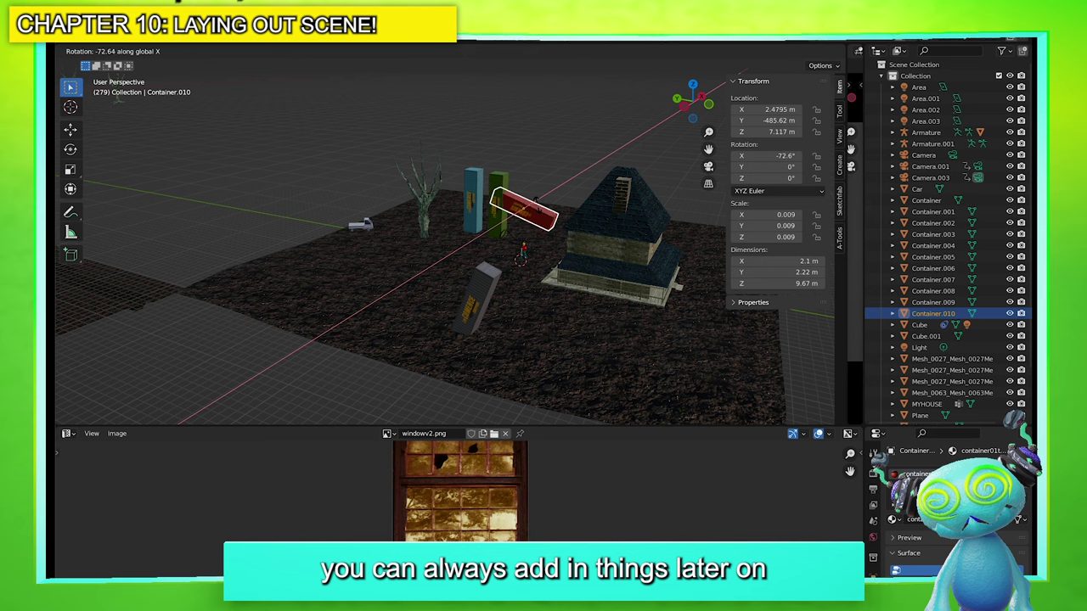
pyautogui.click(540, 219)
pyautogui.press('g')
pyautogui.press('z')
pyautogui.click(541, 230)
# Move the red container along X to about 13.76 m and lower it along Z into the ground behind the house
pyautogui.press('g')
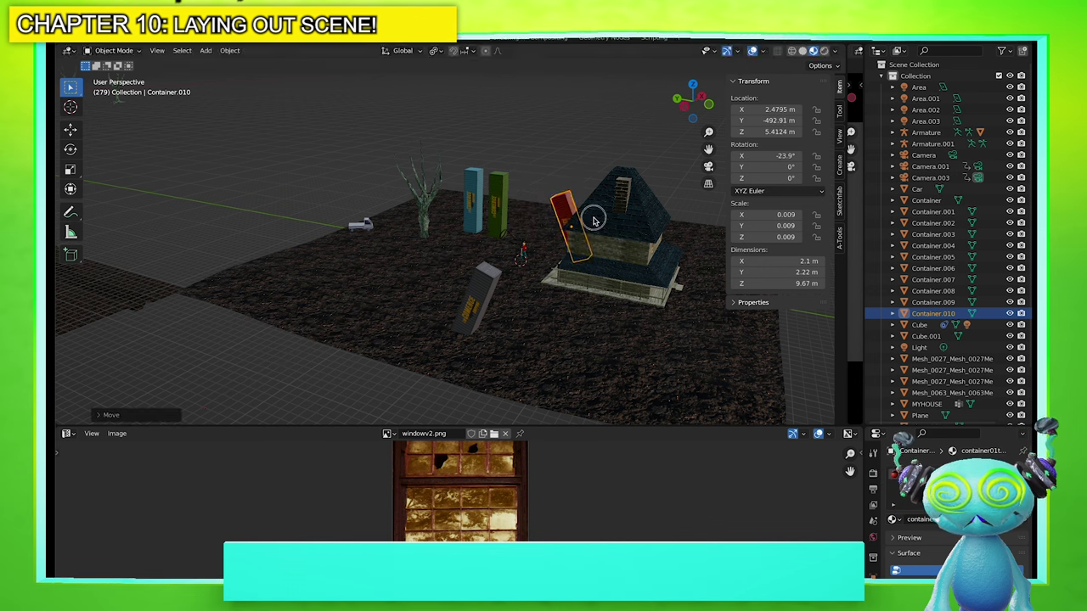
pyautogui.press('x')
pyautogui.press('z')
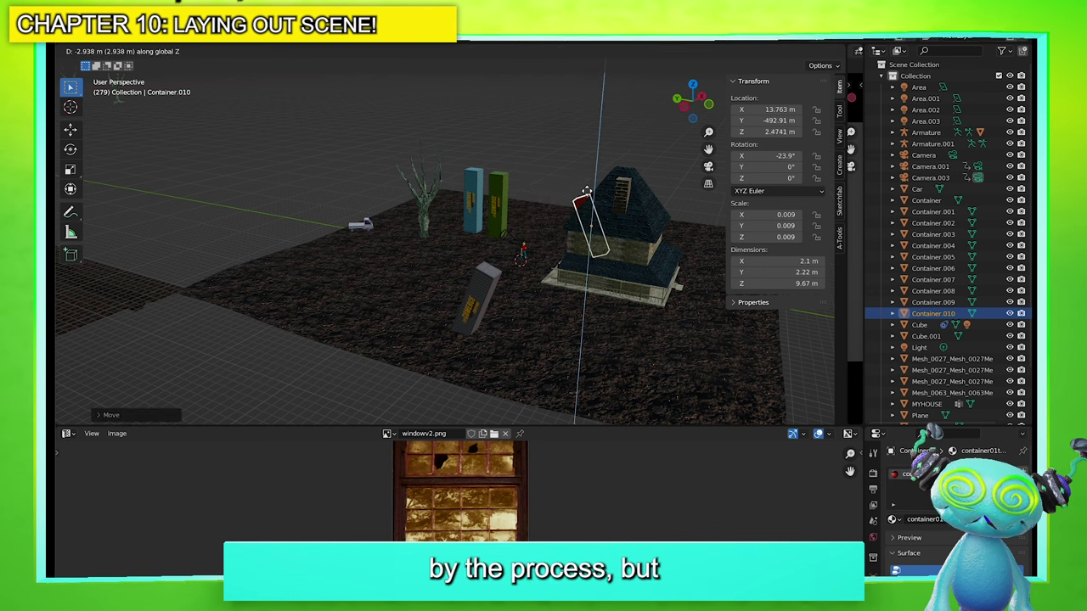
pyautogui.click(585, 188)
# Move the house along Y to about -477.56 m, back toward the blue and green containers
pyautogui.click(608, 223)
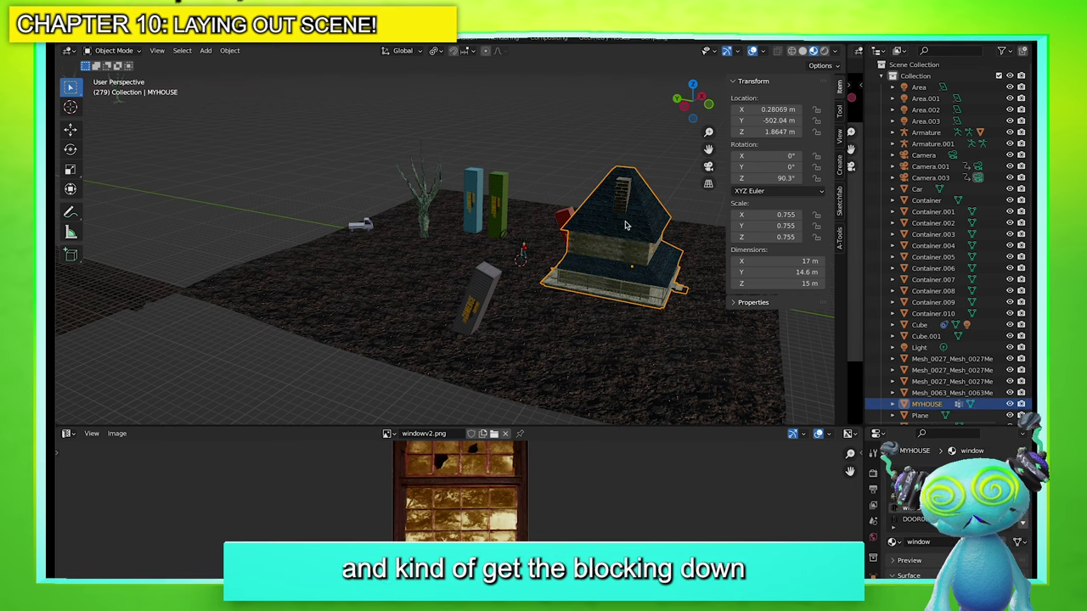
pyautogui.press('g')
pyautogui.press('x')
pyautogui.press('y')
pyautogui.click(458, 212)
# Scale the house to about 0.802 relative to the character and adjust its position to about Y -477.17 m and Z 2.12 m
pyautogui.moveTo(472, 212); pyautogui.dragTo(405, 295, button='middle')
pyautogui.scroll(5, 555, 222)
pyautogui.press('s')
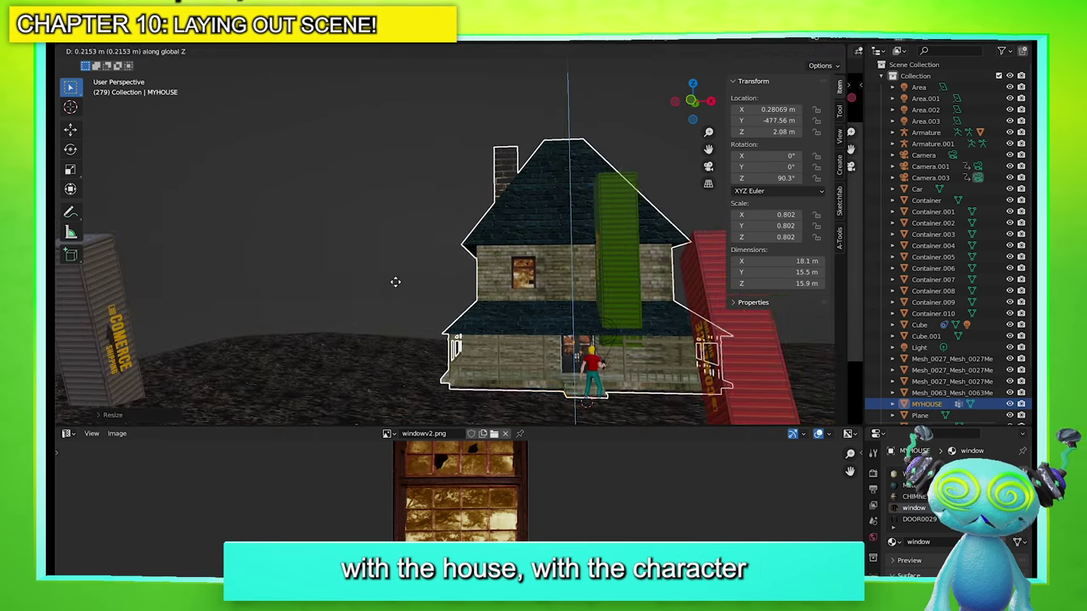
pyautogui.moveTo(410, 288); pyautogui.dragTo(509, 297, button='middle')
pyautogui.press('g')
pyautogui.press('y')
pyautogui.click(515, 299)
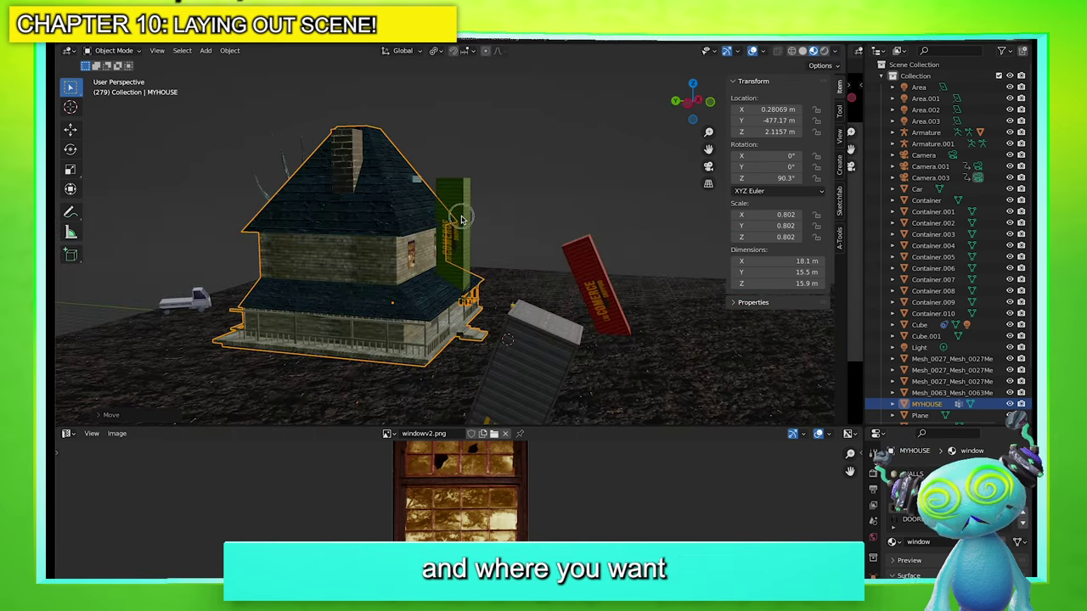
# Move the upright green container along X to about -19.08 m, beside the house
pyautogui.click(461, 223)
pyautogui.press('g')
pyautogui.press('x')
pyautogui.click(351, 315)
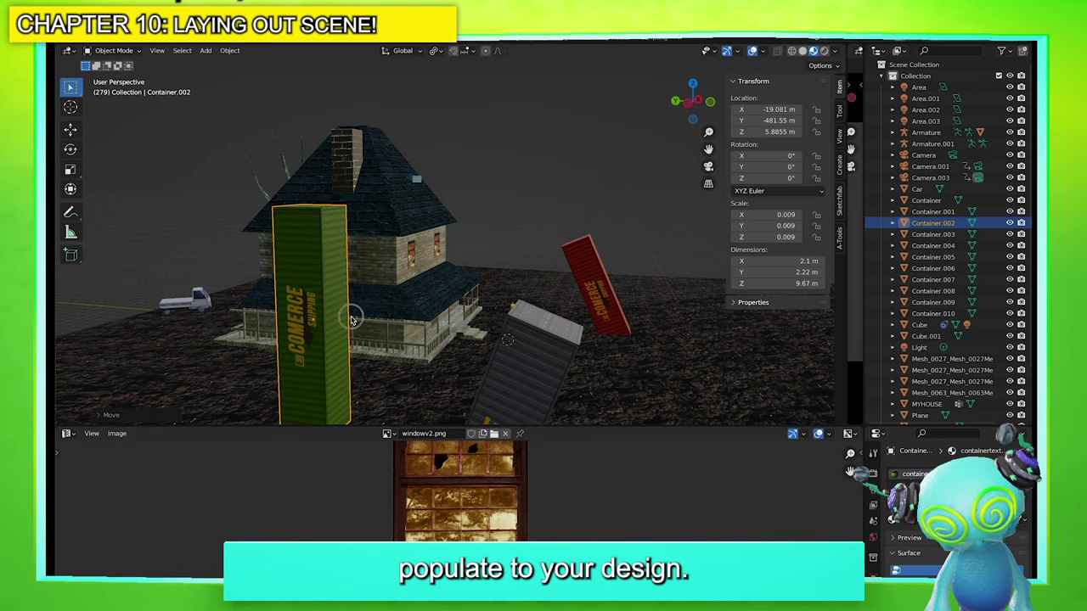
# Move the truck to about X -7.57 m and Y -485.18 m beside the house and rotate it around Z
pyautogui.scroll(-3, 469, 340)
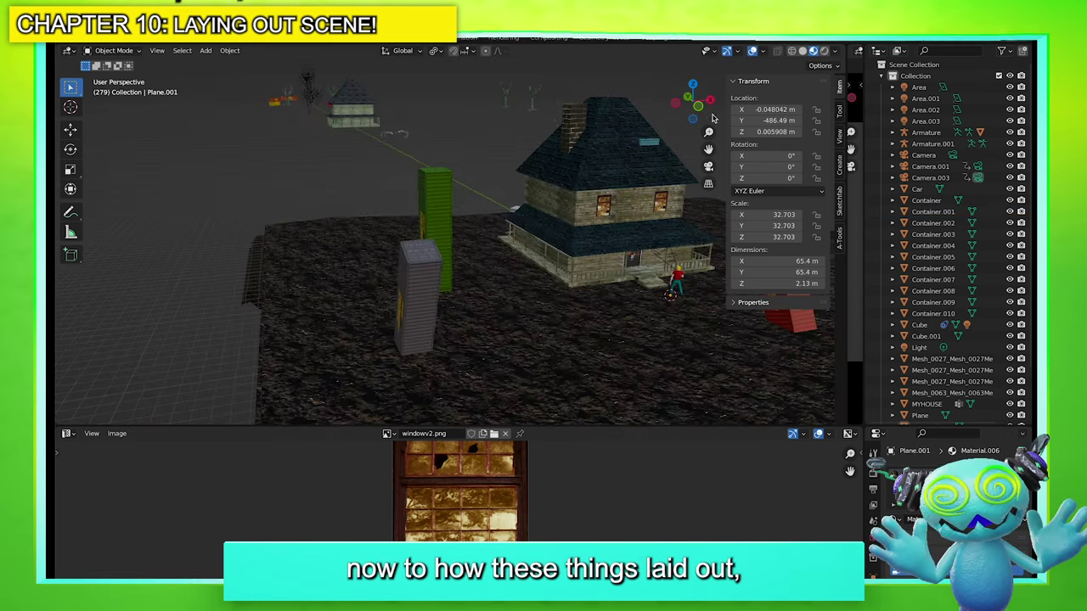
pyautogui.click(653, 146)
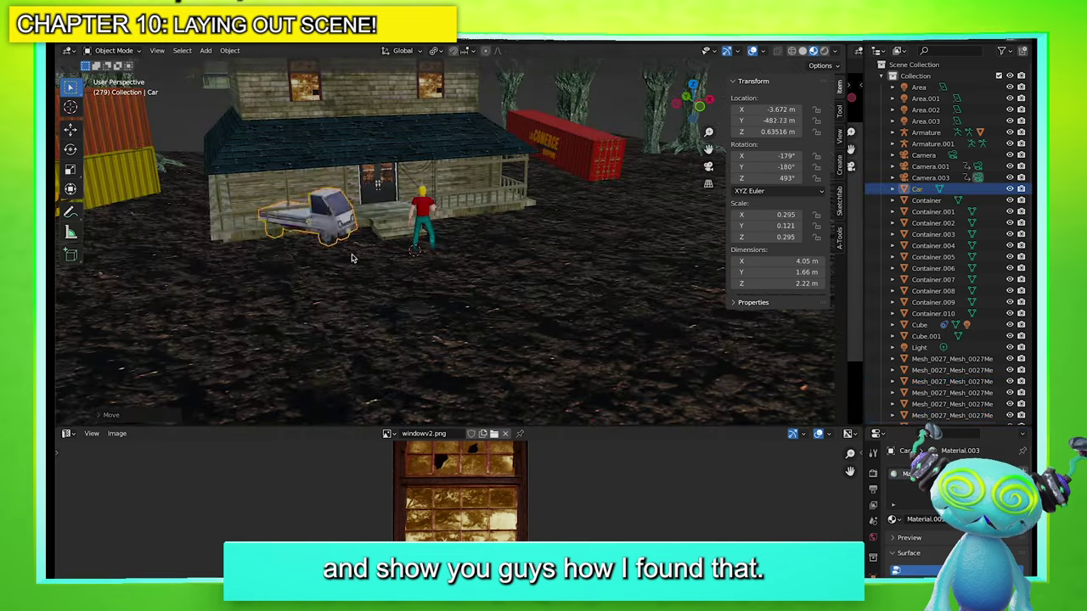
pyautogui.press('g')
pyautogui.click(328, 246)
pyautogui.press('r')
pyautogui.press('z')
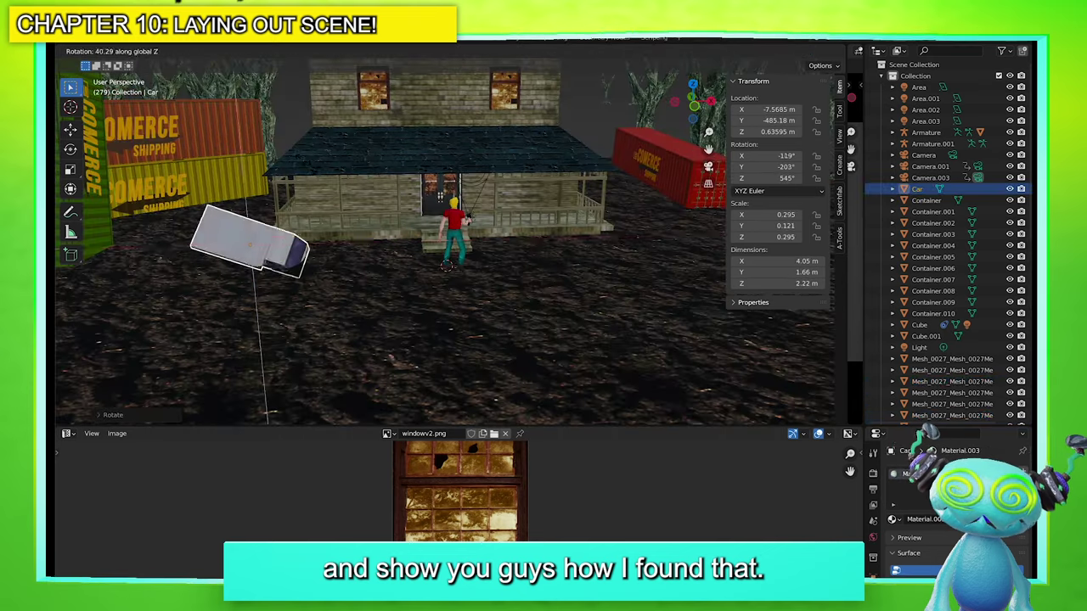
pyautogui.click(328, 255)
# Adjust the position of the upright light blue container along X, beside the red container
pyautogui.scroll(-8, 425, 246)
pyautogui.click(512, 246)
pyautogui.press('g')
pyautogui.press('z')
pyautogui.press('x')
pyautogui.click(512, 202)
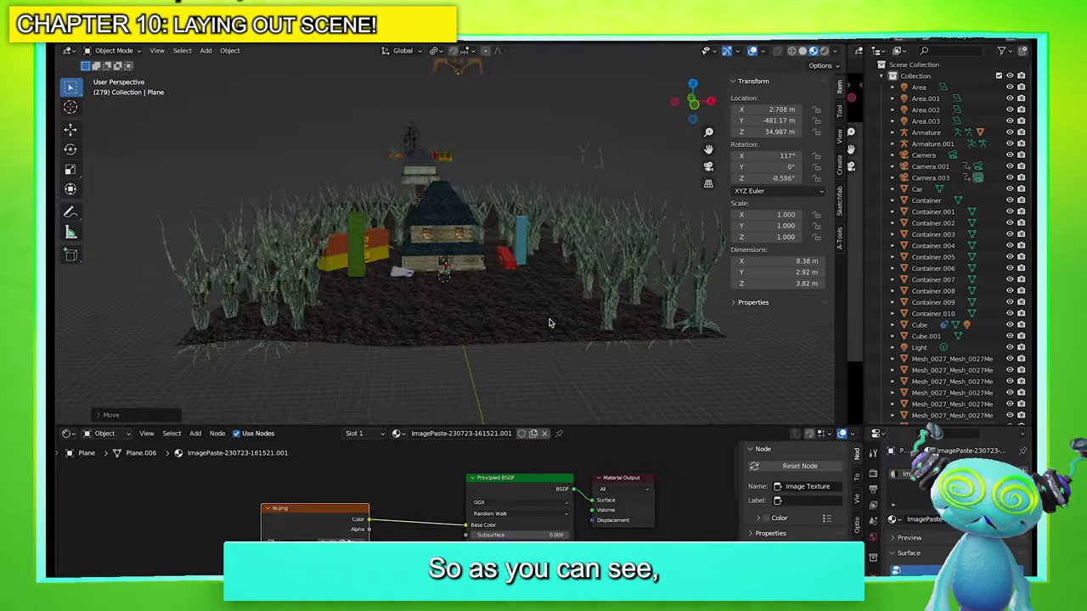
# Preview the scene in Rendered shading, and return to Material Preview
pyautogui.scroll(4, 533, 326)
pyautogui.moveTo(533, 321); pyautogui.dragTo(591, 313, button='middle')
pyautogui.click(627, 292)
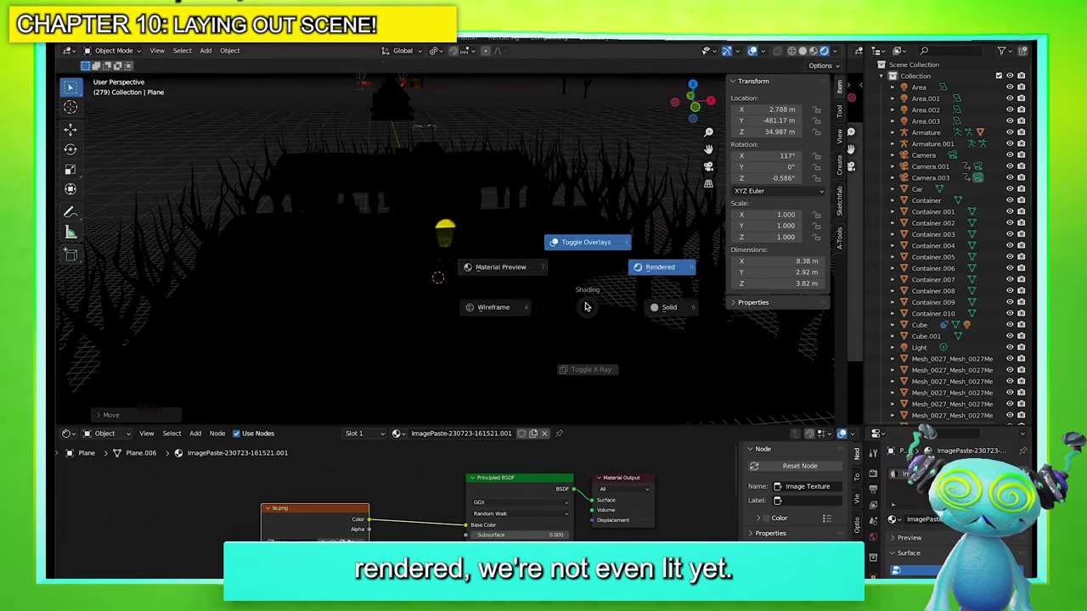
pyautogui.click(545, 280)
pyautogui.moveTo(524, 309)
pyautogui.mouseDown(button='middle')
pyautogui.moveTo(503, 301)
pyautogui.moveTo(510, 294)
pyautogui.mouseUp(button='middle')
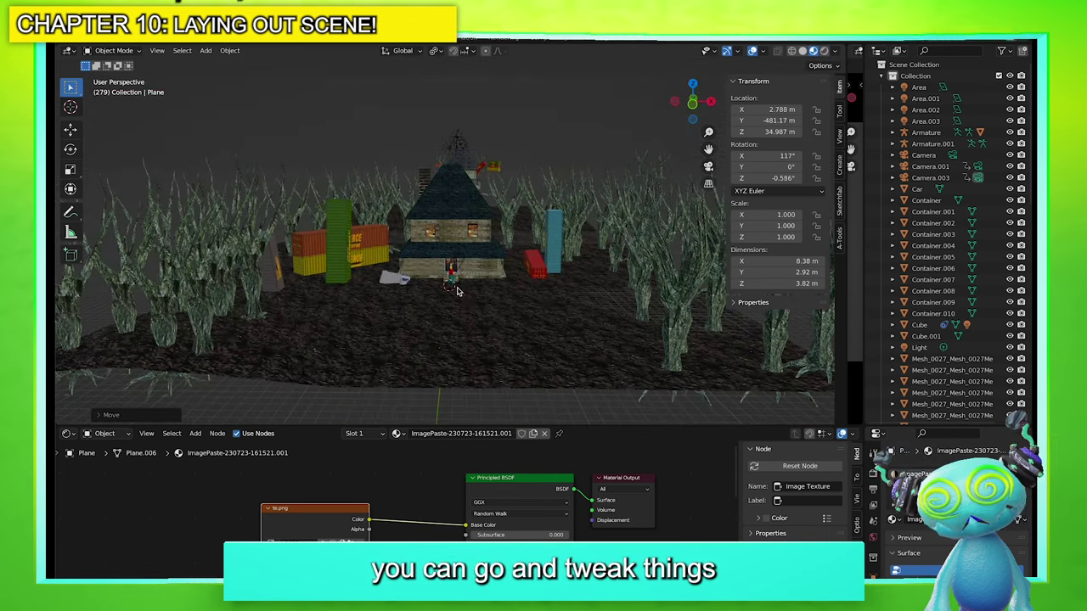
# Examine the tree-ringed house layout and the spider-legged creature floating above it from several angles
pyautogui.scroll(2, 458, 297)
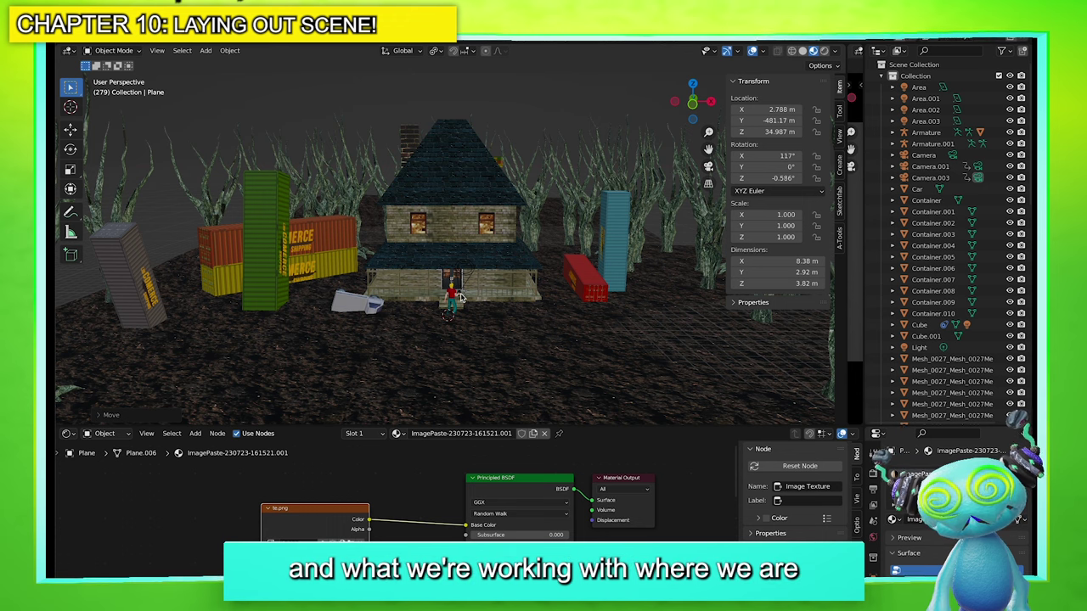
pyautogui.moveTo(512, 238); pyautogui.dragTo(531, 204, button='middle')
pyautogui.scroll(-4, 577, 145)
pyautogui.moveTo(594, 128); pyautogui.dragTo(604, 167, button='middle')
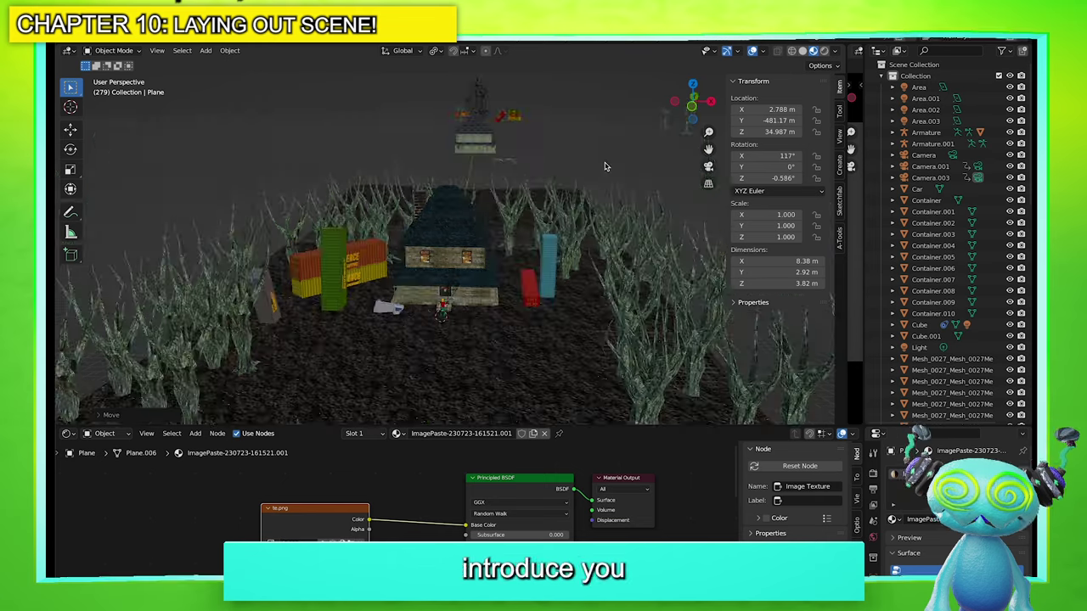
pyautogui.moveTo(663, 146); pyautogui.dragTo(673, 139, button='middle')
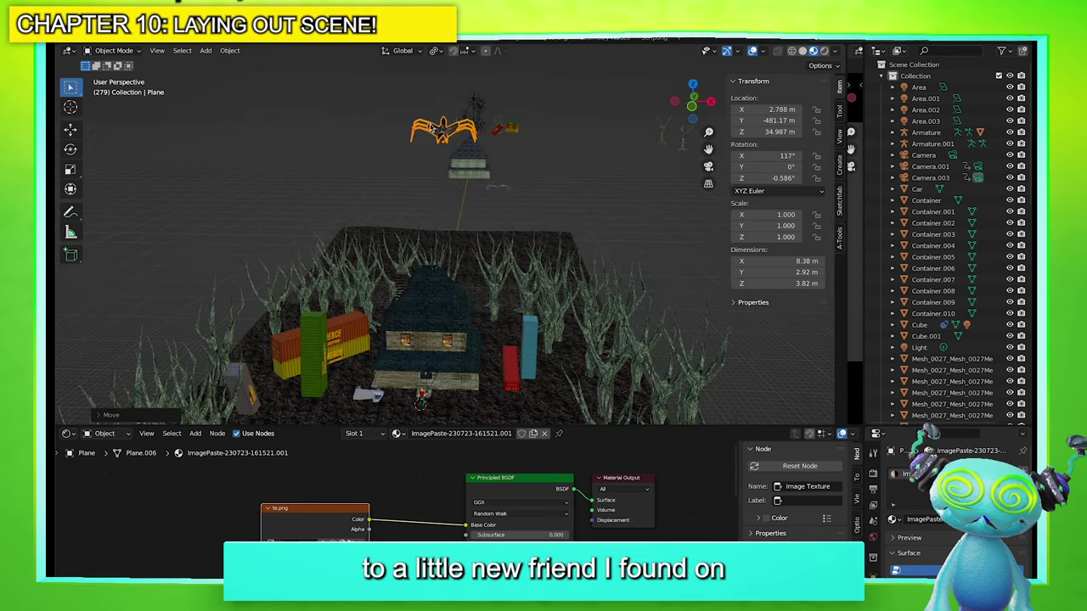
pyautogui.press('KP_Decimal')
pyautogui.moveTo(533, 189); pyautogui.dragTo(484, 213, button='middle')
pyautogui.scroll(3, 552, 204)
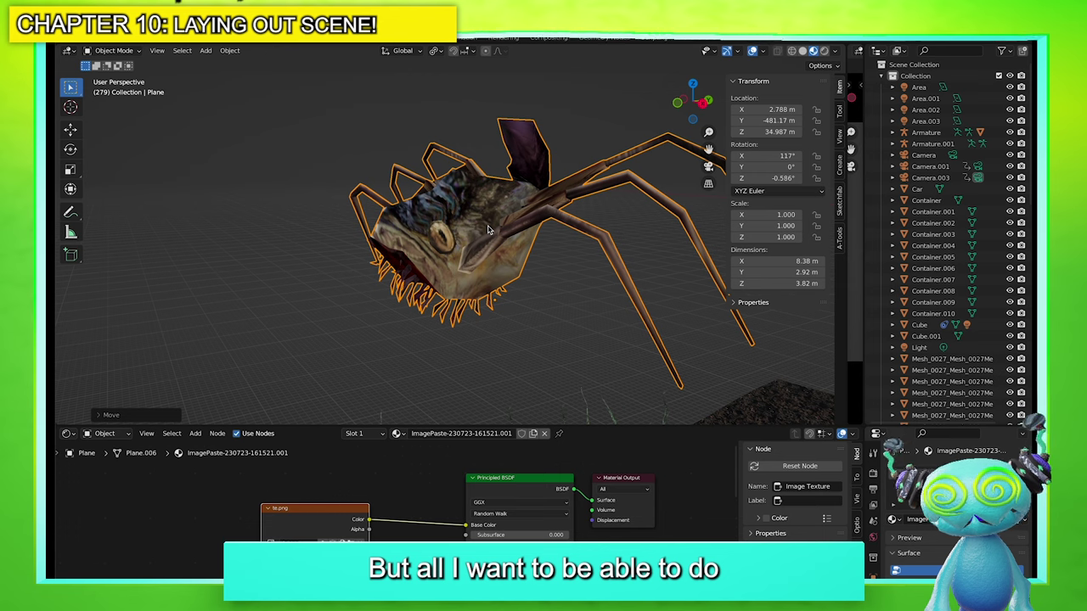
# Raise the spider-legged creature along Z to about 41.22 m
pyautogui.moveTo(496, 242); pyautogui.dragTo(565, 296, button='middle')
pyautogui.scroll(-4, 559, 298)
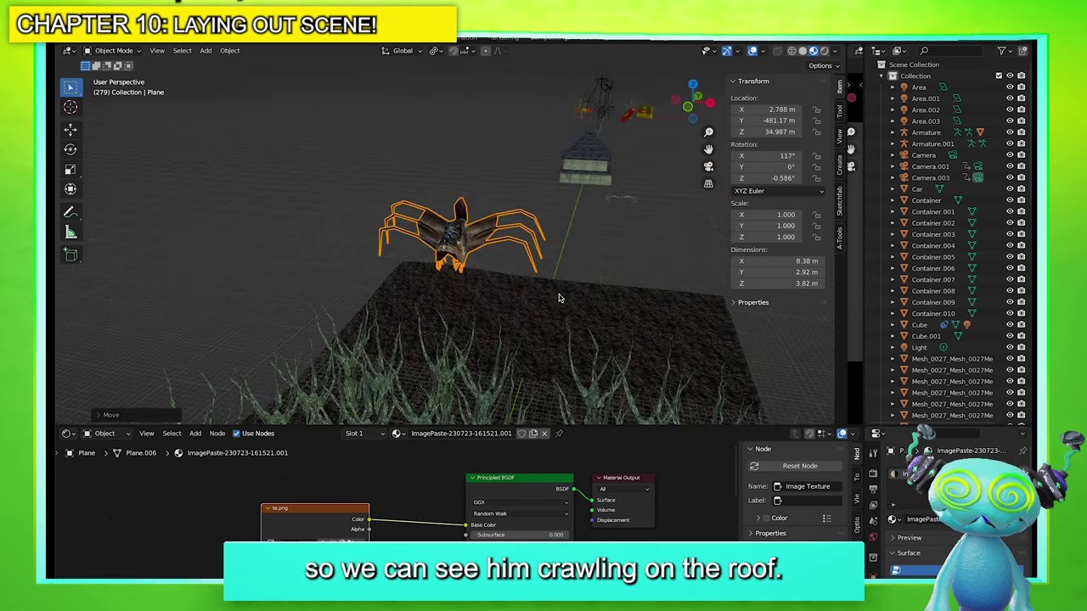
pyautogui.scroll(5, 480, 319)
pyautogui.moveTo(484, 315); pyautogui.dragTo(421, 297, button='middle')
pyautogui.scroll(-7, 502, 272)
pyautogui.press('g')
pyautogui.press('z')
pyautogui.click(501, 189)
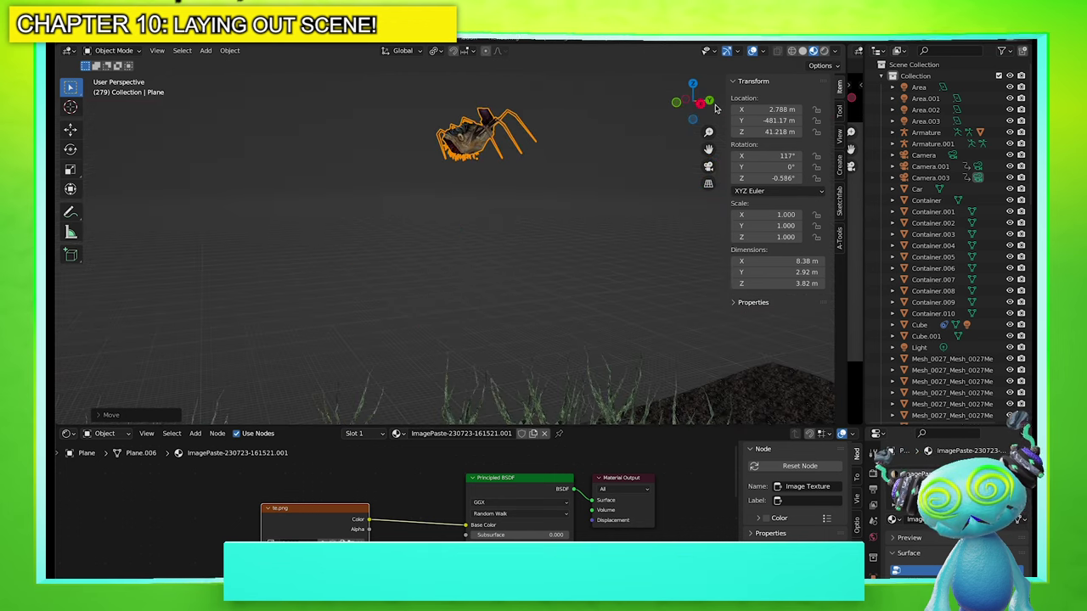
# Place the 3D cursor on the creature's body in the right orthographic view and add a single-bone armature there
pyautogui.press('KP_3')
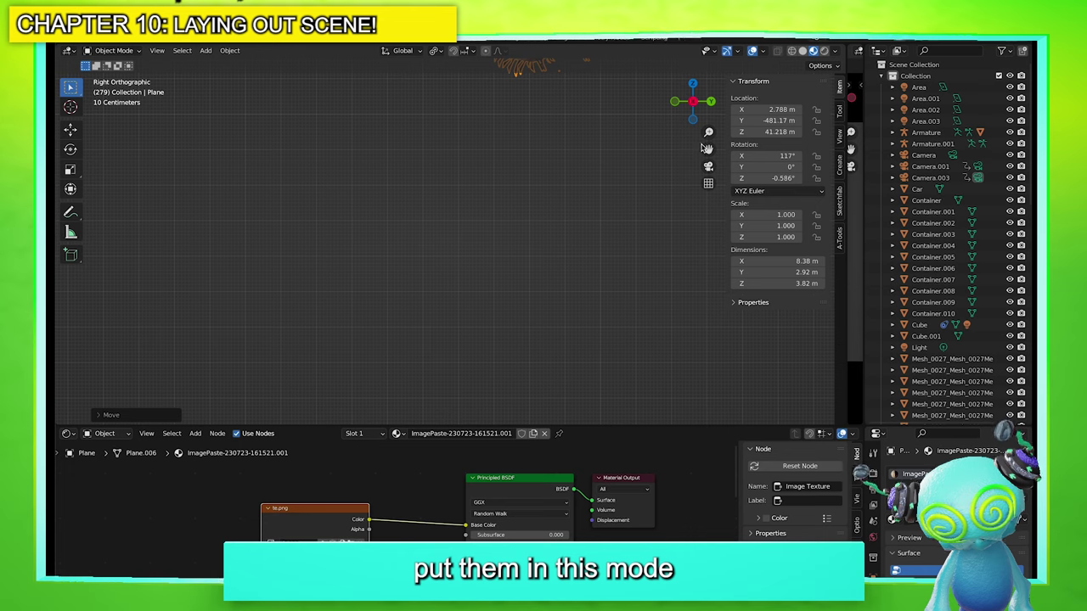
pyautogui.press('KP_Decimal')
pyautogui.click(70, 107)
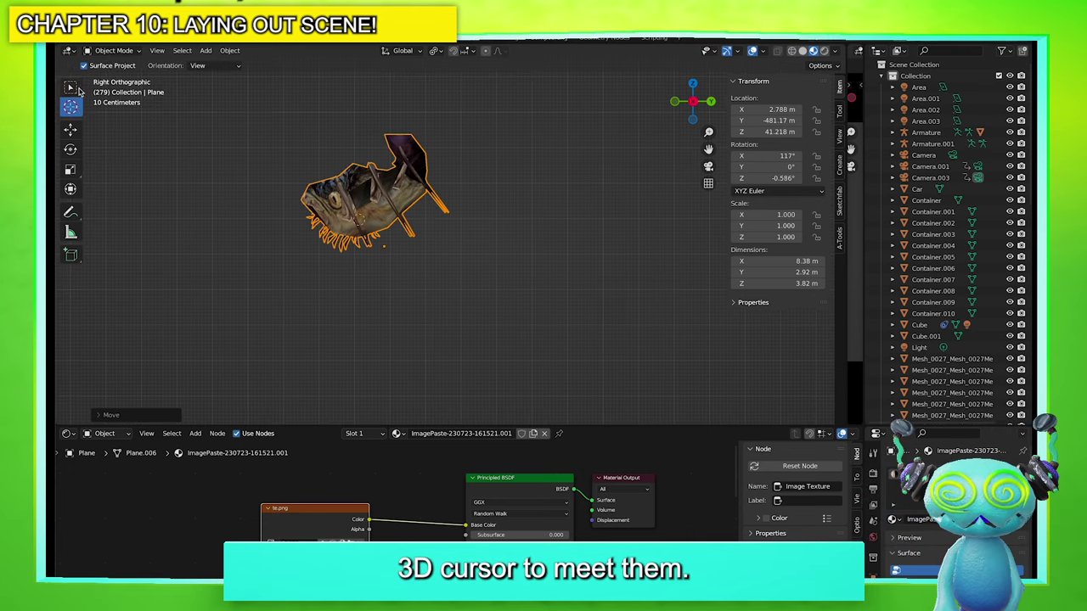
pyautogui.hotkey('shift', 'a')
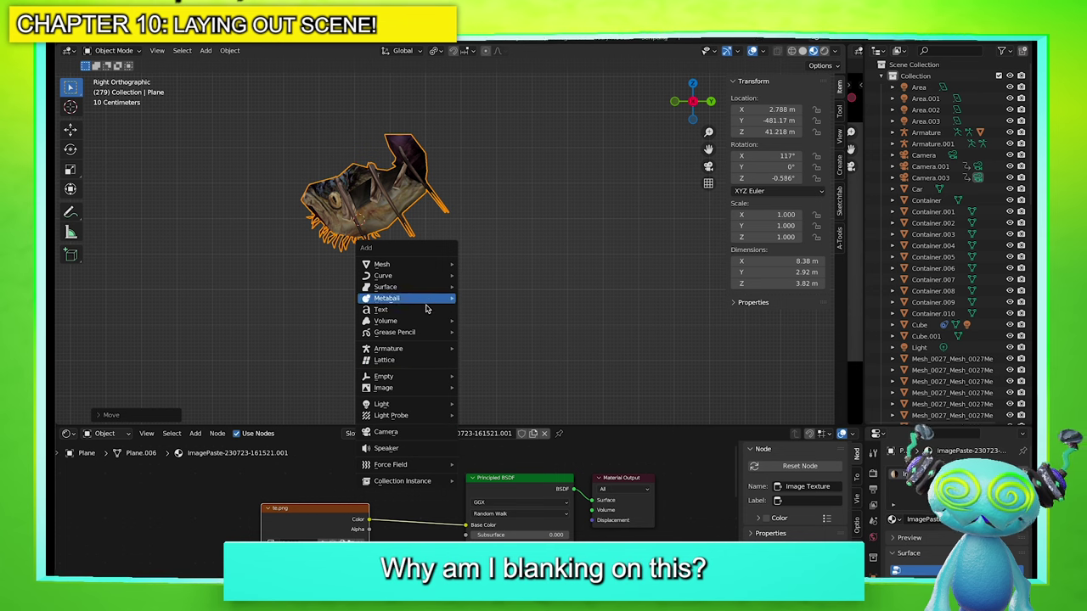
pyautogui.moveTo(433, 350)
pyautogui.click(469, 346)
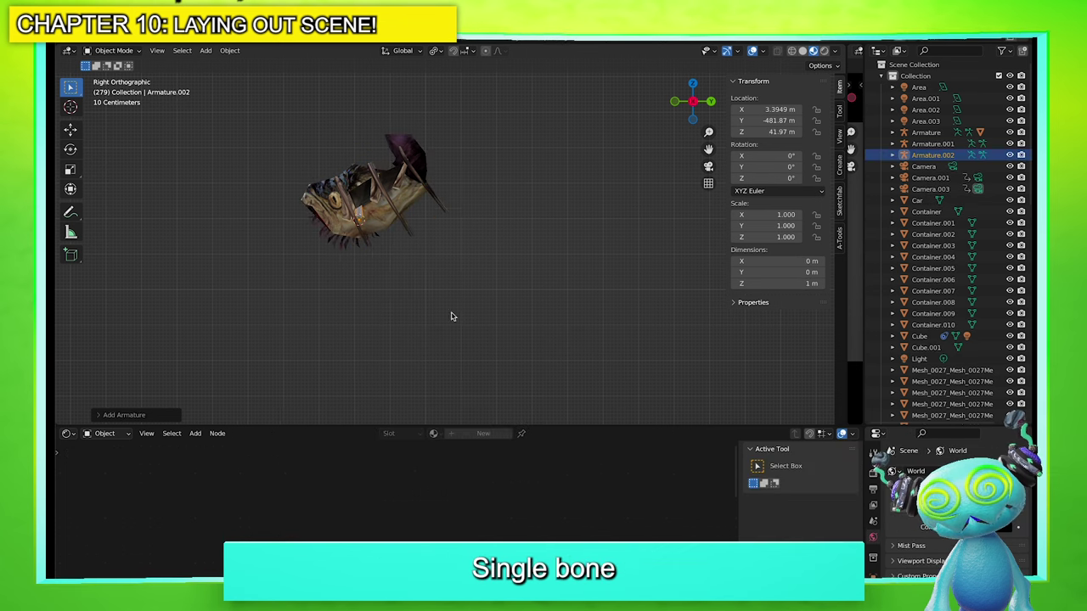
# Show the scene in X-ray wireframe and rotate the new armature to about 87.3° around X
pyautogui.press('z')
pyautogui.click(472, 235)
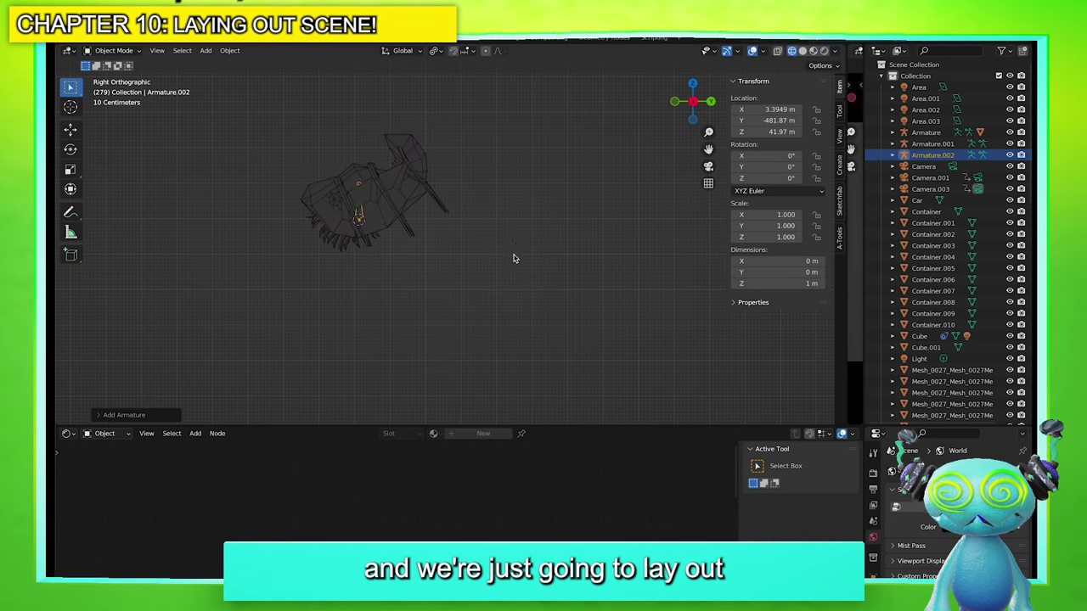
pyautogui.click(380, 145)
pyautogui.press('z')
pyautogui.click(393, 196)
pyautogui.press('KP_Decimal')
pyautogui.scroll(-6, 522, 302)
pyautogui.scroll(-10, 521, 303)
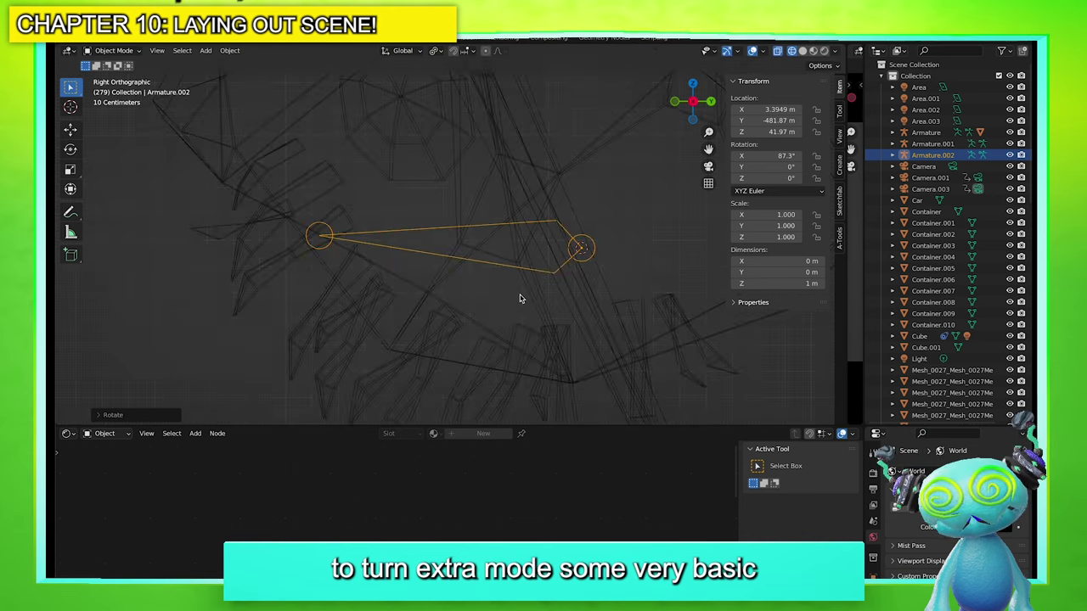
# Shift the armature along Y to about -481.16 m inside the creature's body and tilt it to about 109° around X
pyautogui.press('g')
pyautogui.click(519, 213)
pyautogui.press('y')
pyautogui.click(576, 208)
pyautogui.press('r')
pyautogui.click(537, 226)
# Position the armature at about X 2.72 m and Z 42.76 m in the creature's body
pyautogui.moveTo(537, 226); pyautogui.dragTo(595, 233, button='middle')
pyautogui.press('g')
pyautogui.press('z')
pyautogui.click(591, 184)
pyautogui.moveTo(591, 184); pyautogui.dragTo(463, 217, button='middle')
pyautogui.click(487, 257)
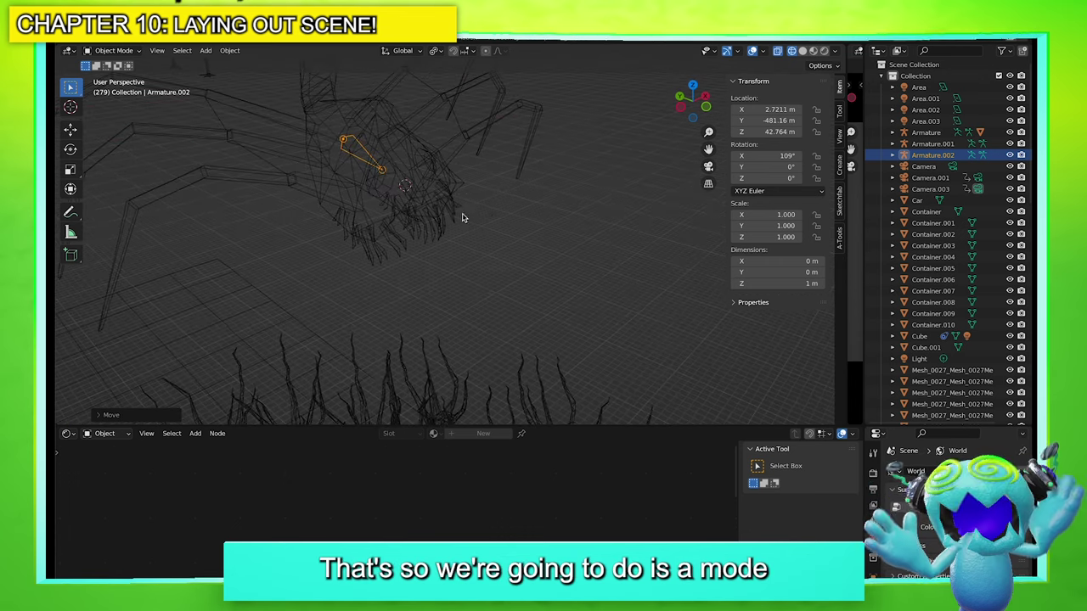
# Duplicate the armature's bone in Edit Mode and rotate the copy toward the creature's leg
pyautogui.press('Tab')
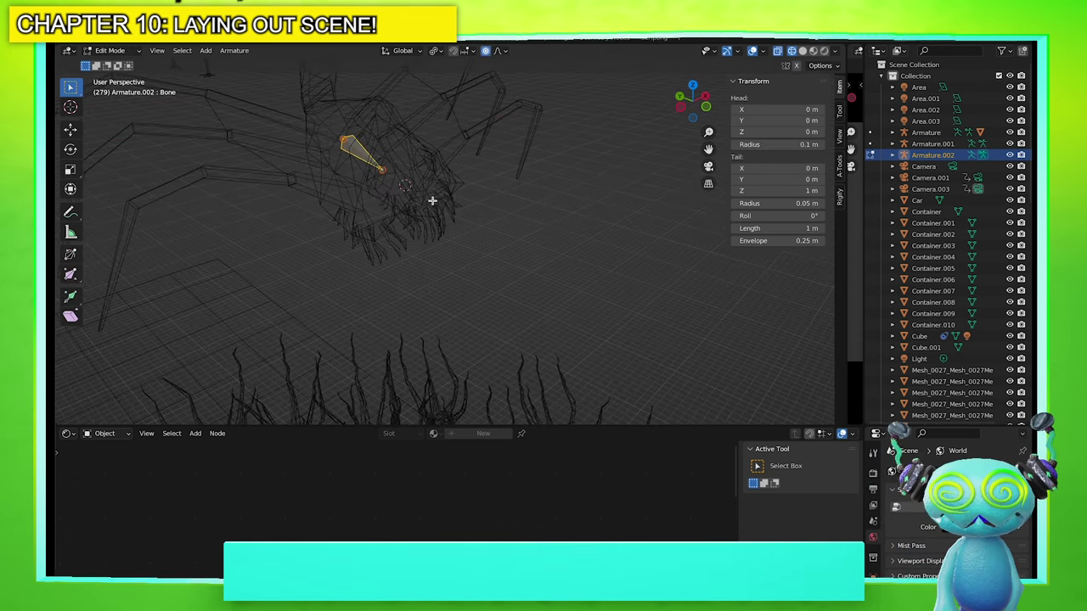
pyautogui.hotkey('shift', 'd')
pyautogui.press('r')
pyautogui.press('x')
pyautogui.press('z')
pyautogui.click(99, 237)
pyautogui.moveTo(118, 236); pyautogui.dragTo(224, 208, button='middle')
pyautogui.press('r')
pyautogui.press('x')
pyautogui.click(204, 217)
# Enlarge the 3D viewport and rotate the duplicated bone around X to a roll of about 267°
pyautogui.scroll(-6, 320, 292)
pyautogui.press('KP_Decimal')
pyautogui.scroll(-6, 449, 271)
pyautogui.keyDown('shift'); pyautogui.moveTo(291, 415); pyautogui.dragTo(486, 280, button='middle'); pyautogui.keyUp('shift')
pyautogui.press('KP_Decimal')
pyautogui.scroll(-6, 461, 284)
pyautogui.scroll(4, 486, 280)
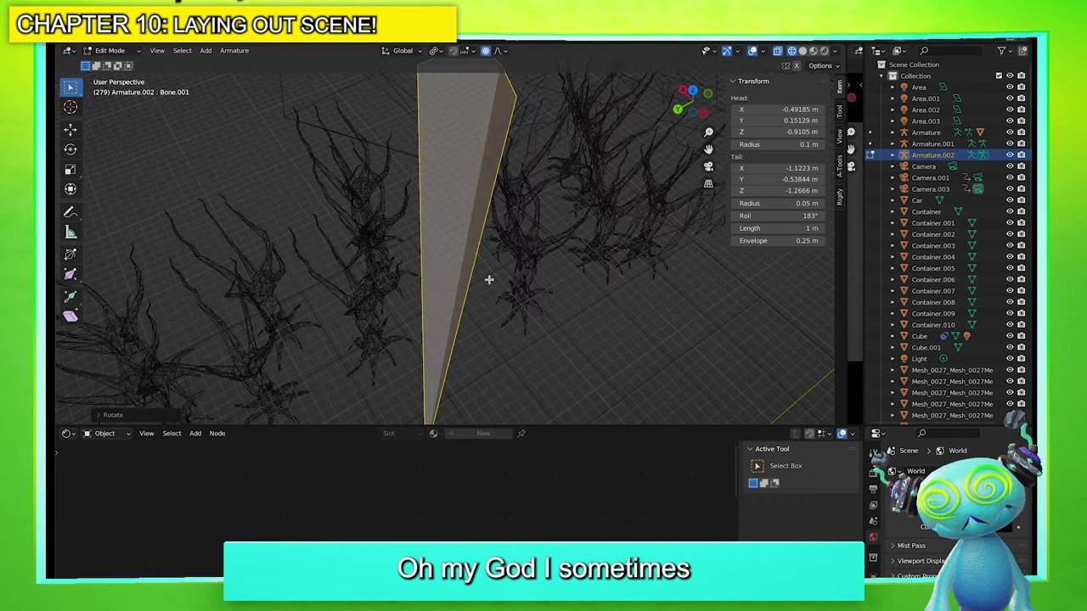
pyautogui.scroll(-5, 490, 279)
pyautogui.moveTo(563, 428); pyautogui.dragTo(563, 541)
pyautogui.scroll(7, 546, 373)
pyautogui.press('r')
pyautogui.press('x')
pyautogui.click(610, 232)
pyautogui.moveTo(580, 279); pyautogui.dragTo(516, 348, button='middle')
pyautogui.moveTo(589, 260); pyautogui.dragTo(609, 232, button='middle')
pyautogui.press('KP_Decimal')
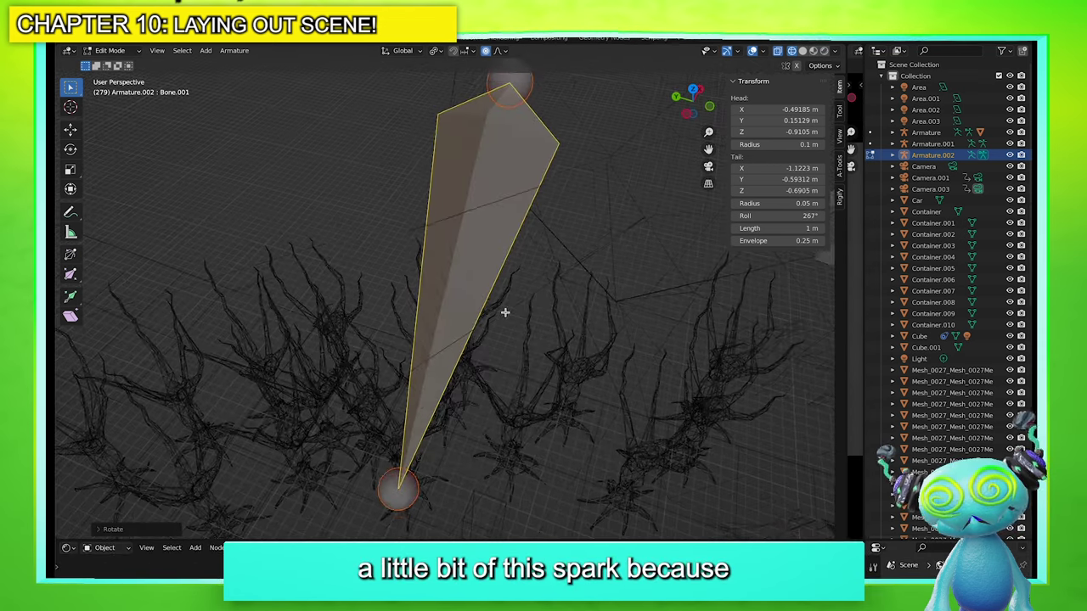
# Rotate the duplicated bone around Z and X to a roll of about 112°
pyautogui.scroll(-3, 504, 312)
pyautogui.press('r')
pyautogui.press('z')
pyautogui.click(397, 314)
pyautogui.press('r')
pyautogui.press('x')
pyautogui.click(316, 213)
# Set the transform orientation to Local with Individual Origins as pivot, and rotate the duplicated bone around its local Z
pyautogui.click(399, 51)
pyautogui.click(367, 100)
pyautogui.click(437, 51)
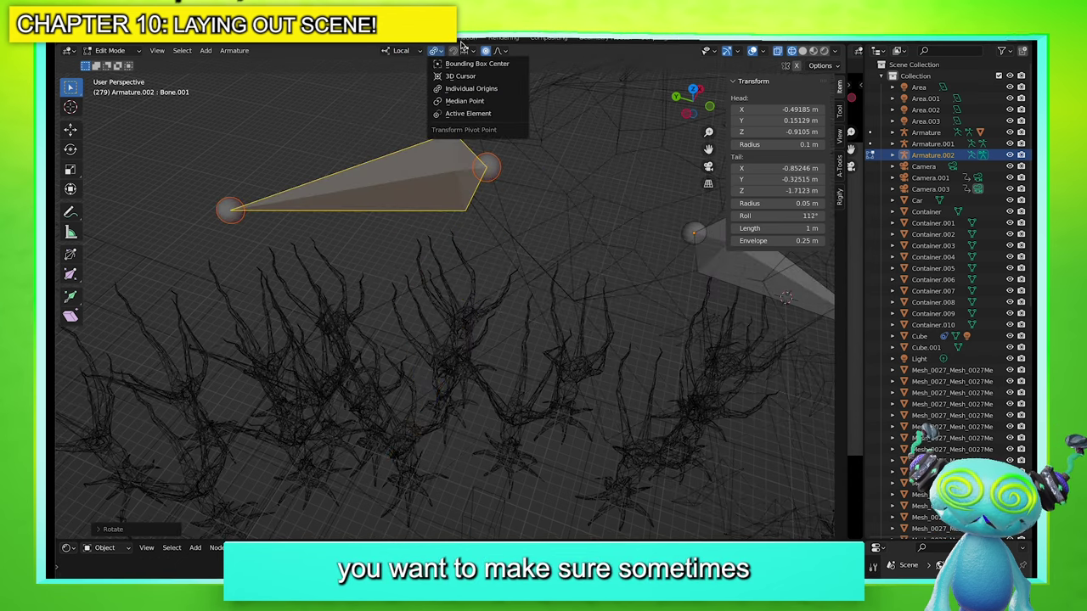
pyautogui.click(469, 88)
pyautogui.press('r')
pyautogui.press('z')
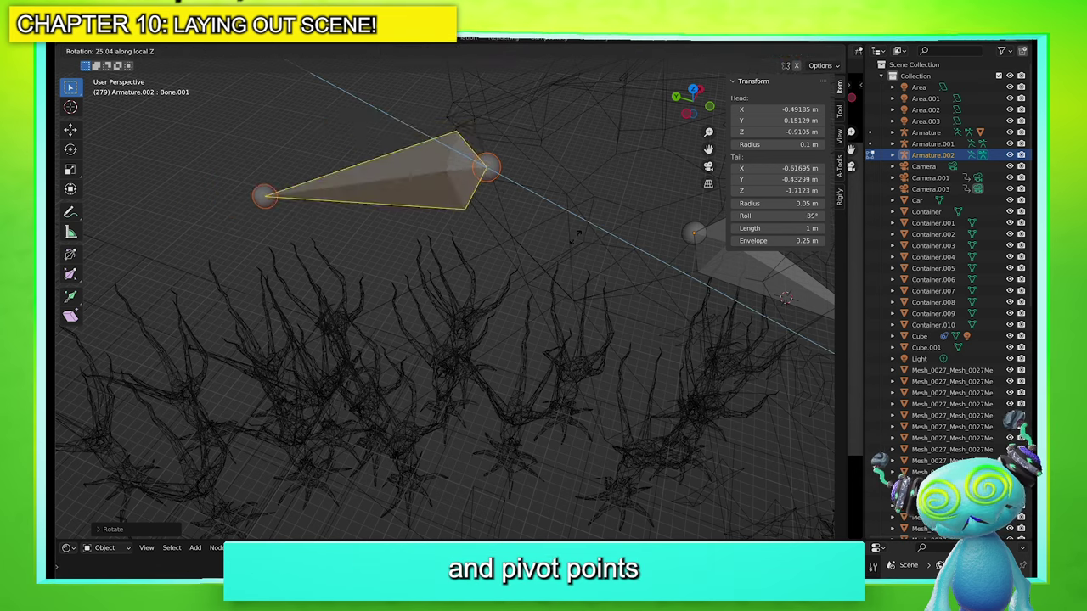
pyautogui.click(458, 262)
# Move the duplicated bone close to the original and scale it down to about 0.52 m long
pyautogui.press('g')
pyautogui.click(609, 369)
pyautogui.scroll(-4, 597, 340)
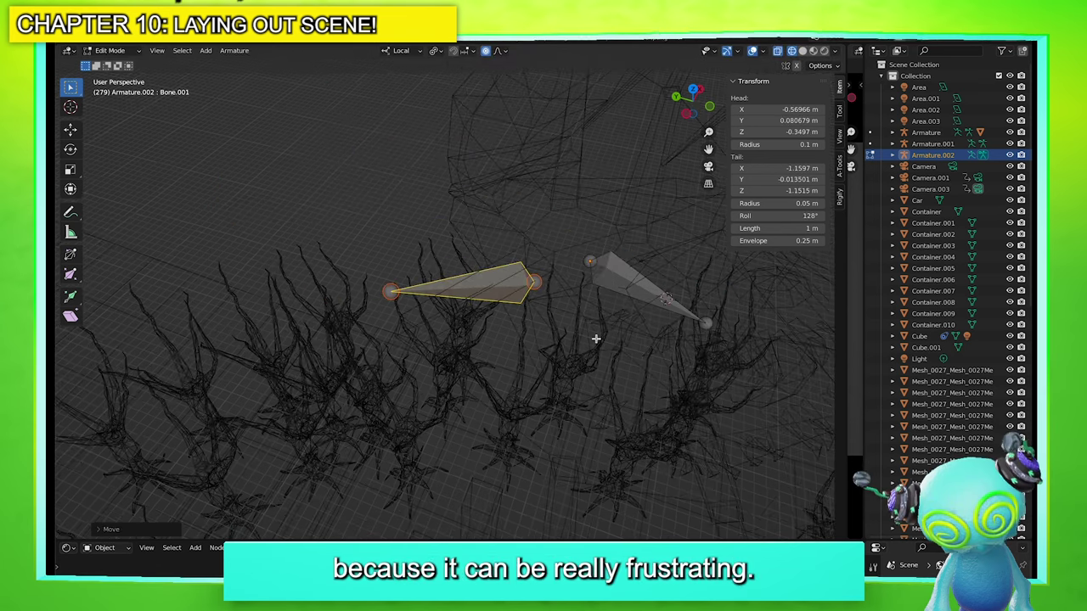
pyautogui.press('s')
pyautogui.click(559, 301)
# Rotate the shortened bone around its local X toward the base of the leg
pyautogui.moveTo(559, 300); pyautogui.dragTo(631, 296, button='middle')
pyautogui.press('r')
pyautogui.press('x')
pyautogui.press('x')
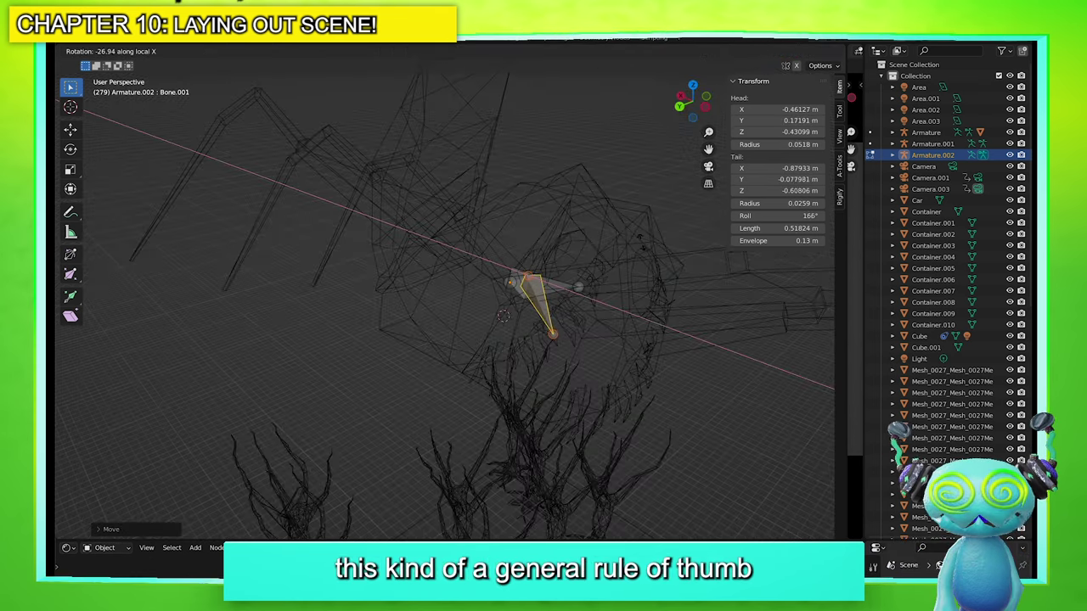
pyautogui.click(570, 319)
# Move the short bone's head to about X -0.48, Y 0.10, Z -0.46 m and rotate it to follow the leg
pyautogui.moveTo(571, 320); pyautogui.dragTo(538, 348, button='middle')
pyautogui.press('g')
pyautogui.click(570, 339)
pyautogui.press('r')
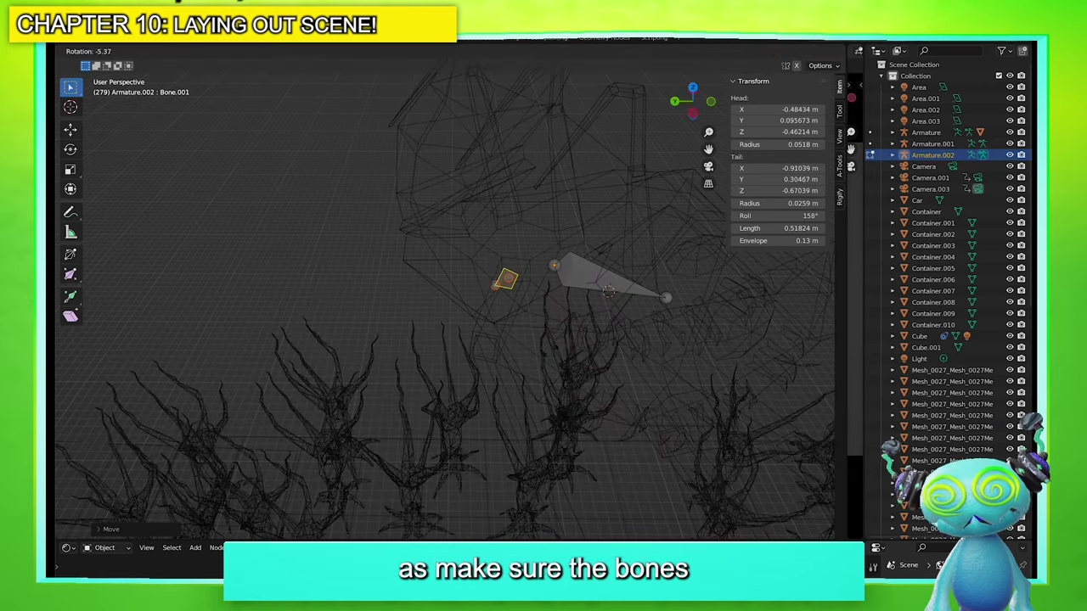
pyautogui.click(620, 353)
pyautogui.moveTo(620, 354); pyautogui.dragTo(646, 253, button='middle')
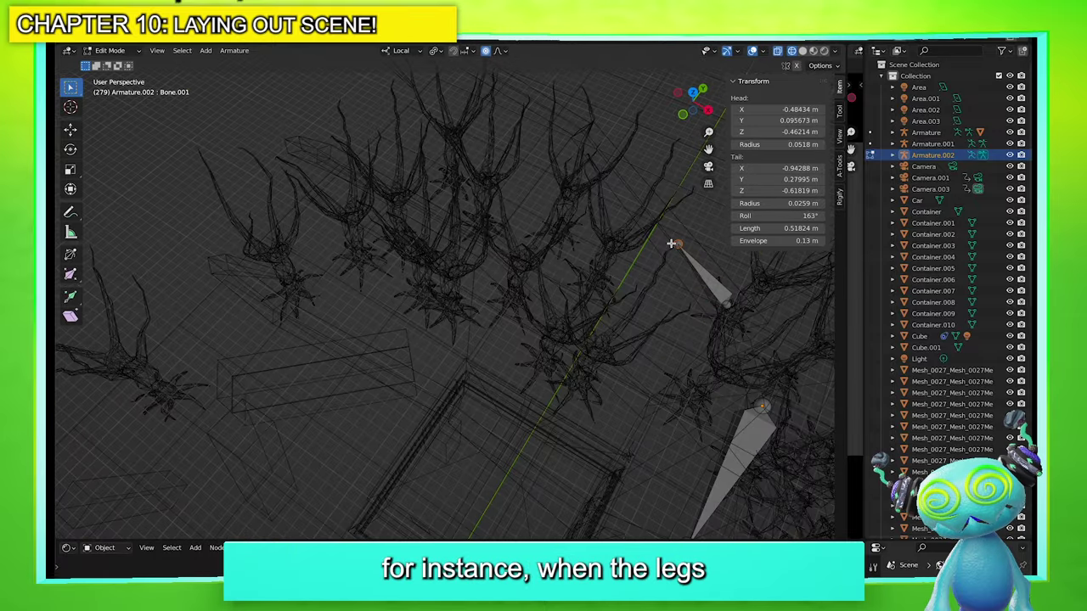
# Extrude a bone about 0.57 m long from the short bone's tip along the creature's leg
pyautogui.click(604, 172)
pyautogui.moveTo(605, 171); pyautogui.dragTo(655, 170, button='middle')
pyautogui.scroll(4, 550, 194)
pyautogui.press('KP_Decimal')
pyautogui.scroll(-10, 512, 291)
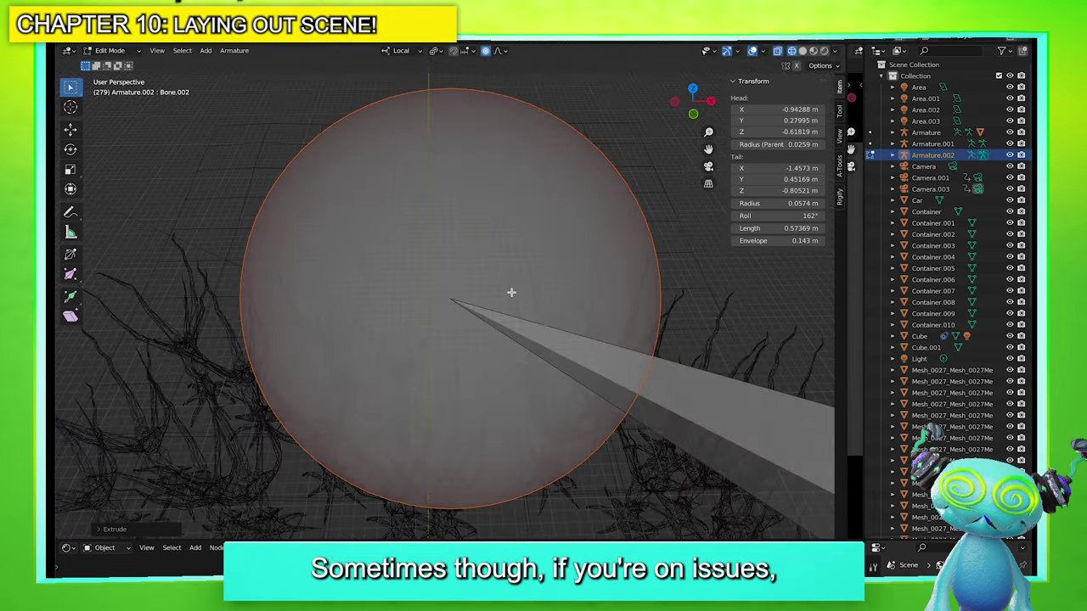
# Extrude two more bones outward along the leg, the second about 0.54 m long
pyautogui.scroll(-6, 500, 329)
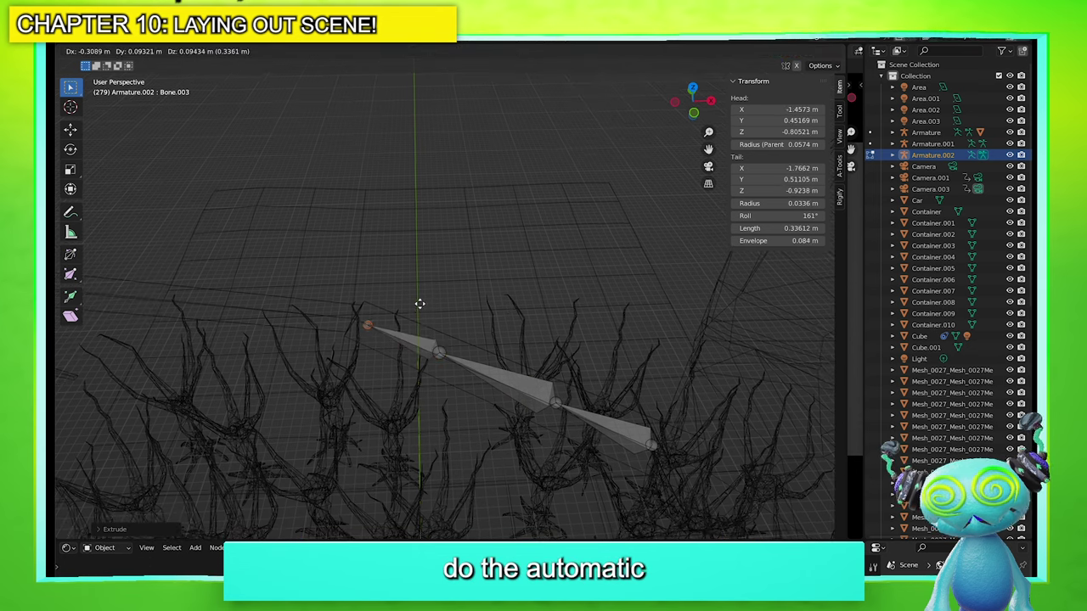
pyautogui.click(414, 300)
pyautogui.click(283, 285)
pyautogui.moveTo(284, 285); pyautogui.dragTo(306, 293, button='middle')
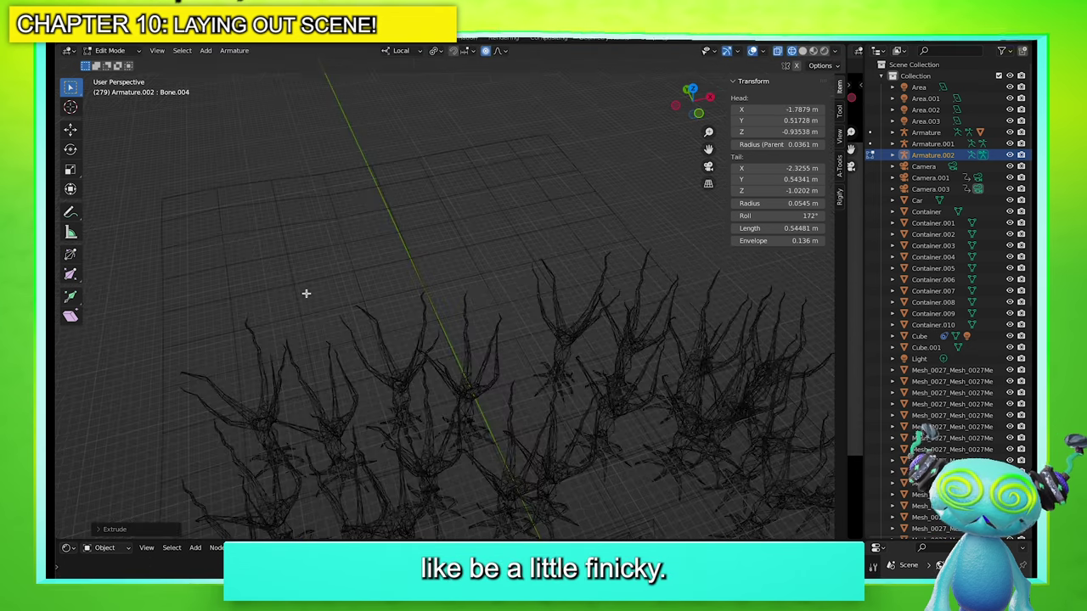
# Extend the bone chain down the lower leg with two more extruded bones, the last about 0.43 m long
pyautogui.keyDown('shift'); pyautogui.moveTo(382, 366); pyautogui.dragTo(306, 300, button='middle'); pyautogui.keyUp('shift')
pyautogui.scroll(-5, 364, 317)
pyautogui.scroll(10, 404, 303)
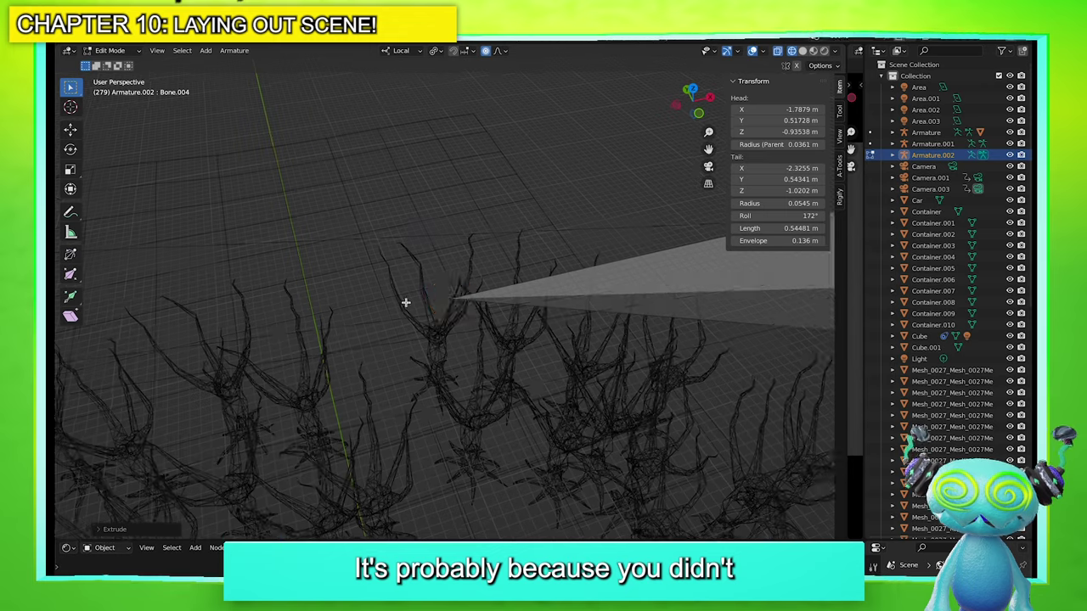
pyautogui.scroll(-6, 408, 304)
pyautogui.scroll(4, 417, 307)
pyautogui.scroll(4, 420, 307)
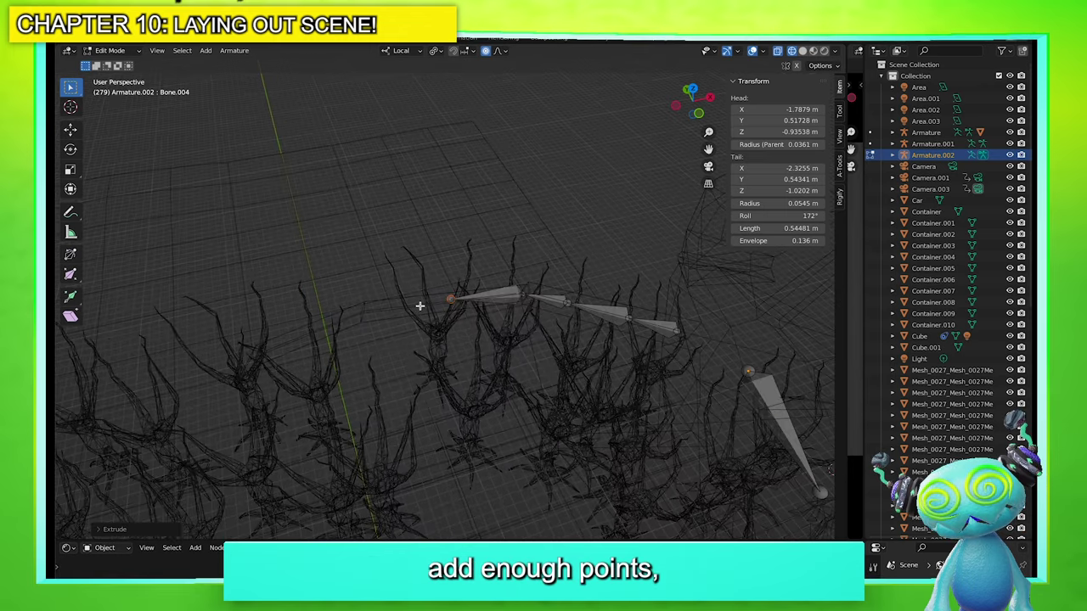
pyautogui.click(332, 319)
pyautogui.moveTo(308, 326); pyautogui.dragTo(404, 329, button='middle')
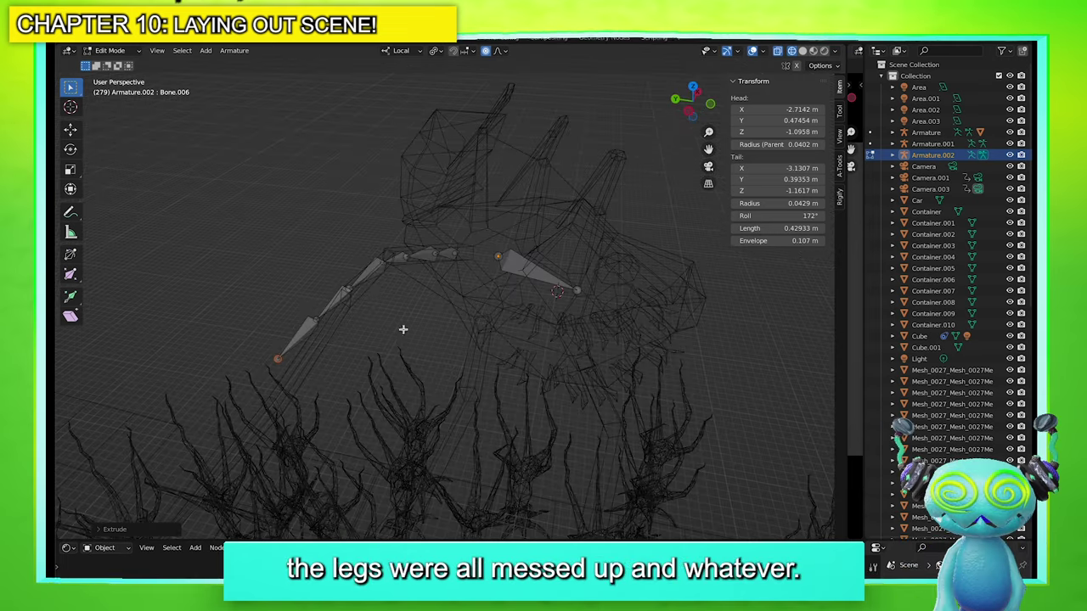
# Move and rotate the two bones above the chain's last bone so they follow the upper leg toward the knee
pyautogui.click(385, 284)
pyautogui.press('g')
pyautogui.moveTo(398, 271); pyautogui.dragTo(403, 355, button='middle')
pyautogui.press('r')
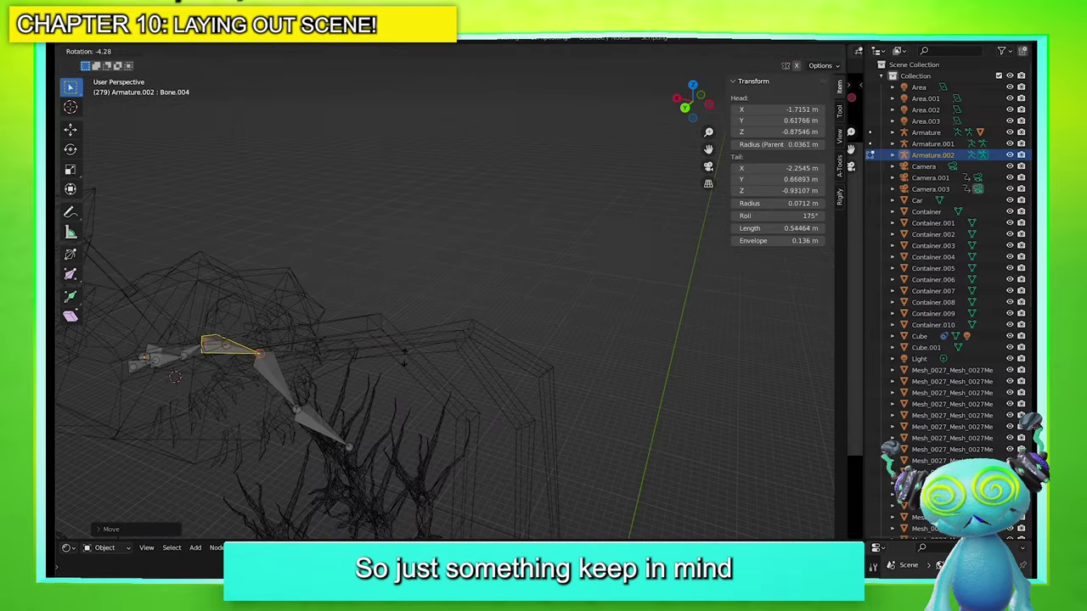
pyautogui.click(403, 358)
pyautogui.click(286, 393)
pyautogui.press('g')
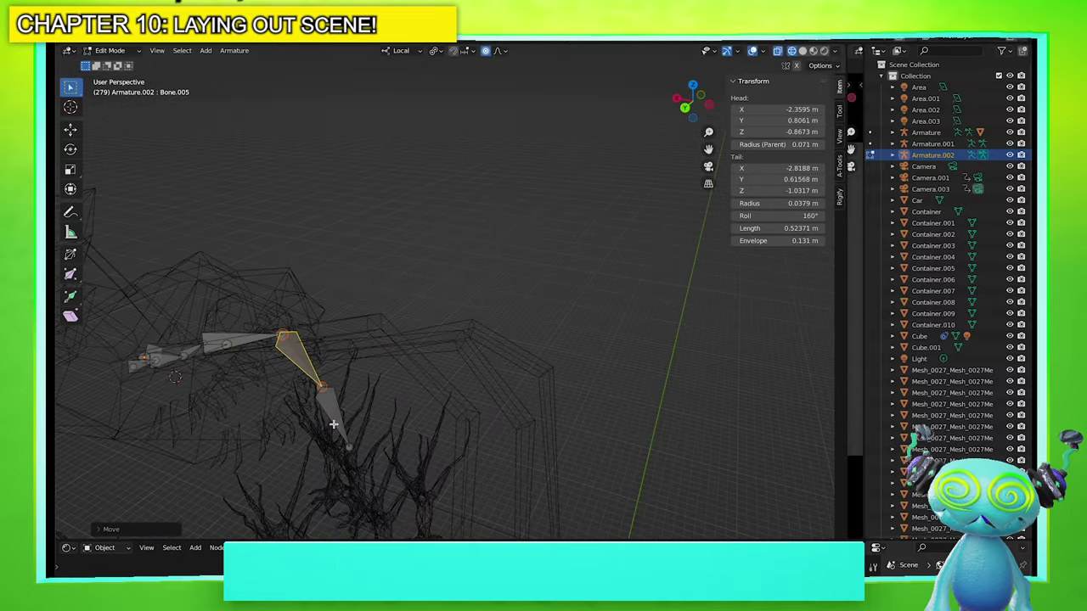
# Shorten the last bone to about 0.35 m and rotate it, including around its local X axis, to follow the knee
pyautogui.click(338, 423)
pyautogui.press('r')
pyautogui.click(387, 379)
pyautogui.press('r')
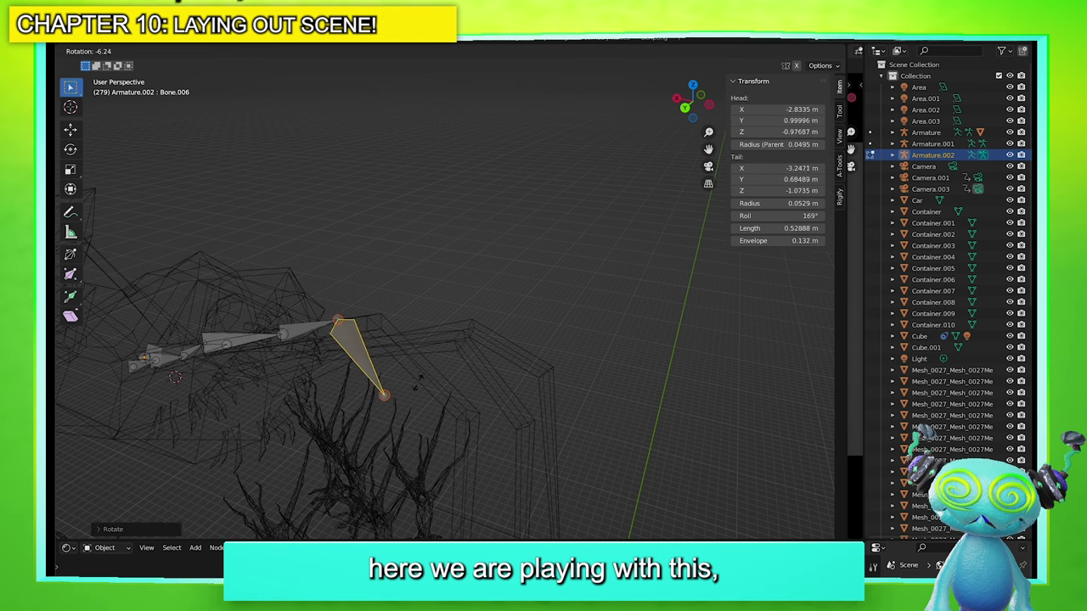
pyautogui.click(407, 373)
pyautogui.press('r')
pyautogui.press('x')
pyautogui.press('x')
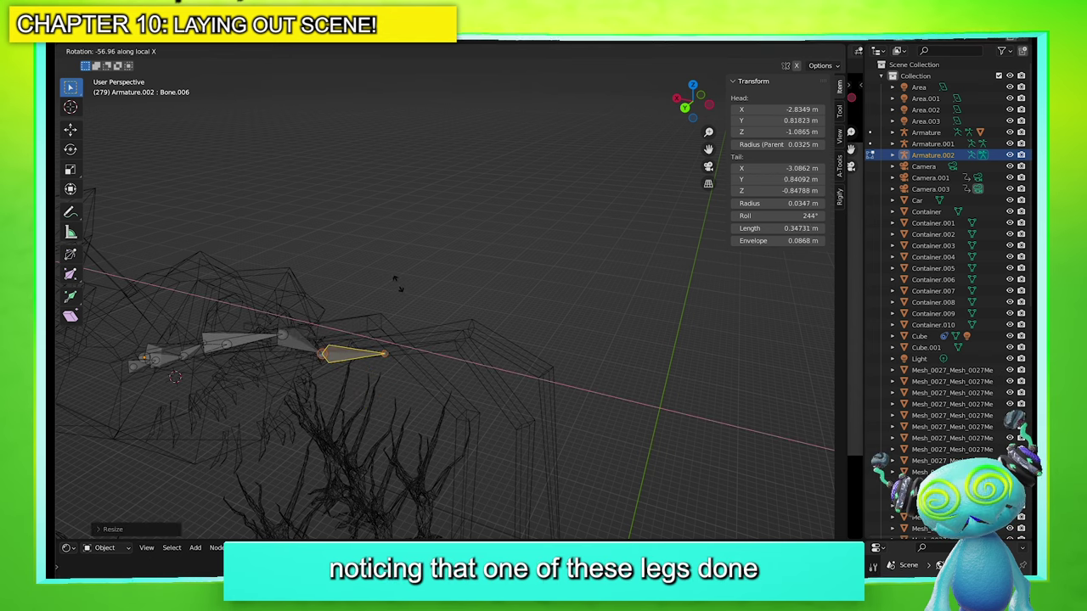
pyautogui.click(405, 283)
# Move and rotate the last bone onto the leg's knee, with its head at about X -2.84, Y 1.09, Z -0.94 m
pyautogui.moveTo(404, 283); pyautogui.dragTo(540, 312, button='middle')
pyautogui.press('g')
pyautogui.click(422, 311)
pyautogui.press('r')
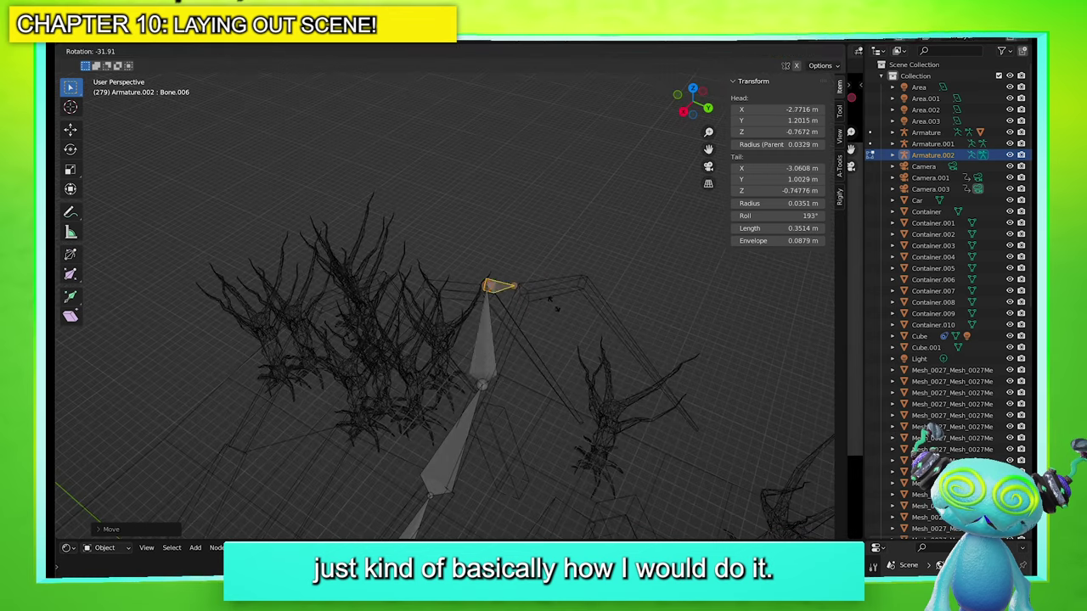
pyautogui.click(569, 312)
pyautogui.press('g')
pyautogui.click(575, 319)
pyautogui.moveTo(576, 319); pyautogui.dragTo(542, 287, button='middle')
pyautogui.click(506, 273)
pyautogui.rightClick(578, 291)
pyautogui.hotkey('ctrl', 'z')
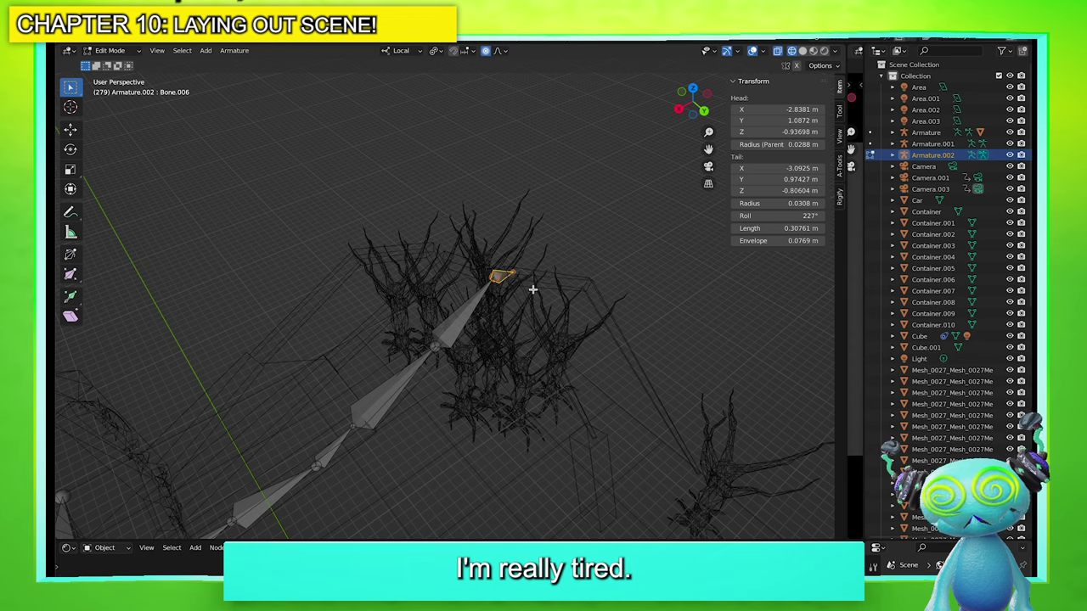
# Extrude a bone past the knee and align it with the leg, placing its tip at about X -3.47, Y 0.76, Z -0.89 m
pyautogui.click(570, 279)
pyautogui.moveTo(570, 279); pyautogui.dragTo(450, 283, button='middle')
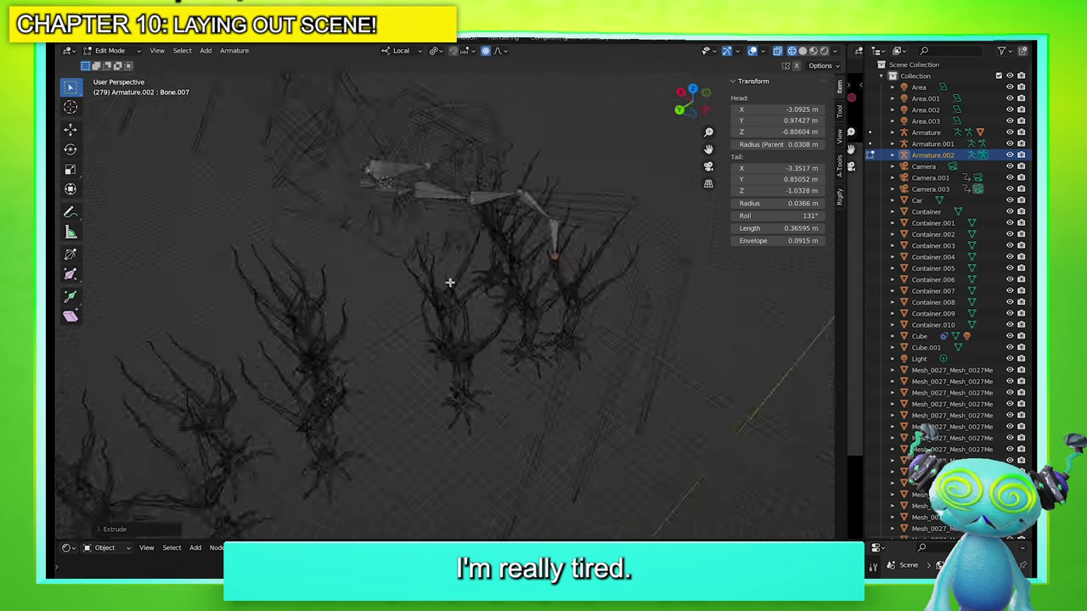
pyautogui.press('r')
pyautogui.moveTo(557, 314); pyautogui.dragTo(606, 293, button='middle')
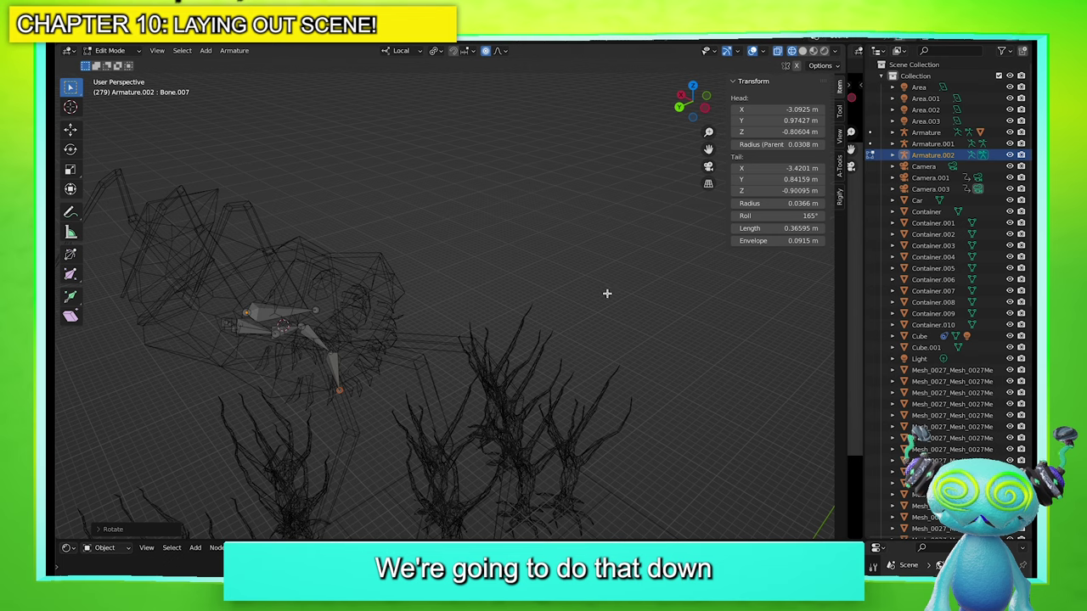
pyautogui.click(600, 306)
pyautogui.press('KP_Decimal')
pyautogui.scroll(-10, 419, 427)
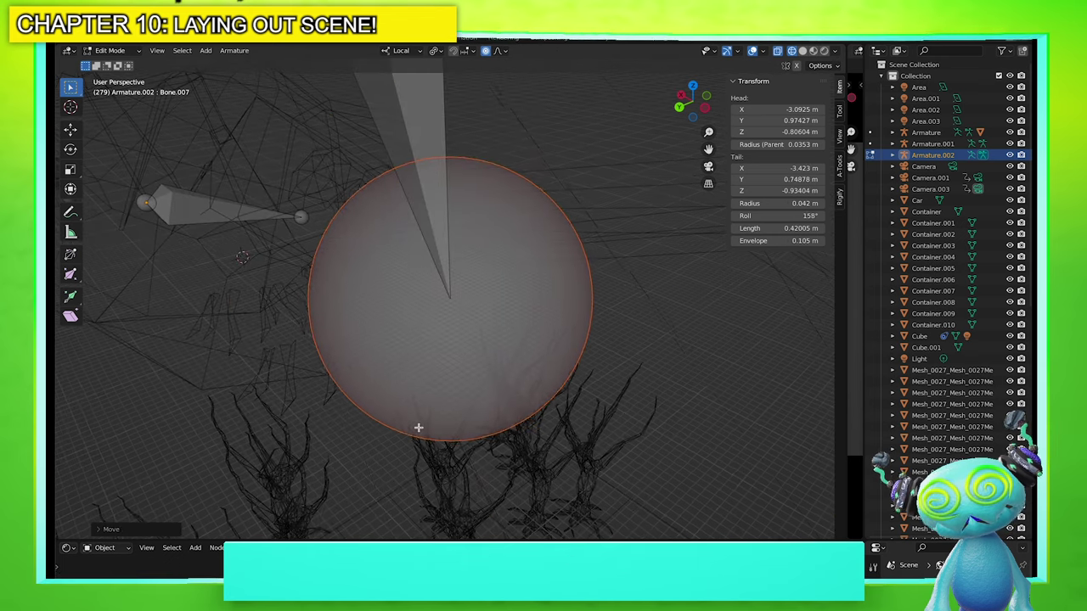
pyautogui.scroll(-3, 420, 427)
pyautogui.press('r')
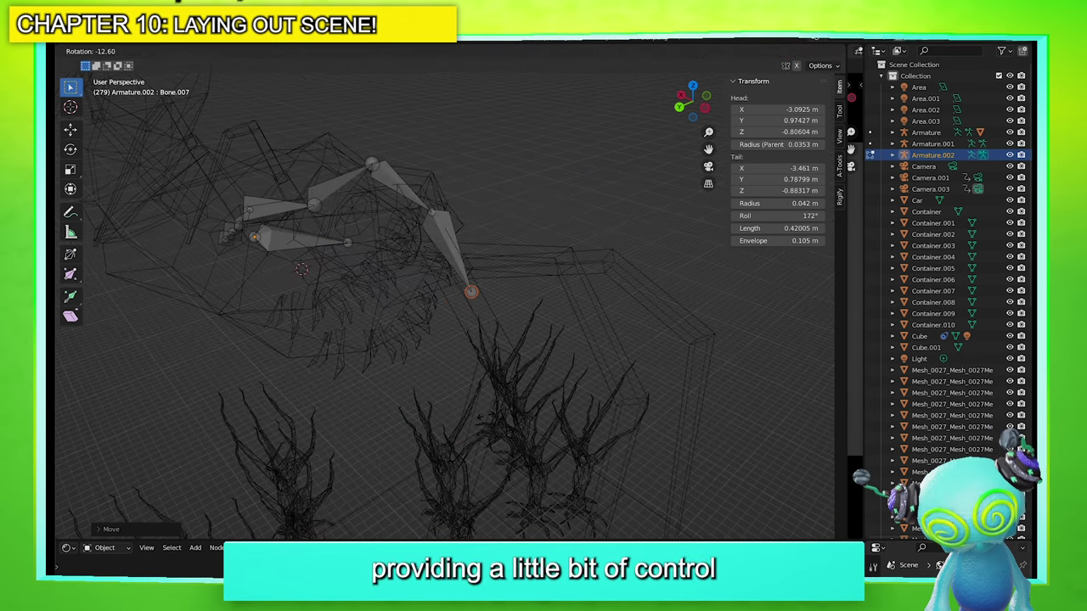
pyautogui.press('g')
# Extrude a short bone from the chain's tip and move its end to about X -3.64, Y 0.60, Z -0.94 m
pyautogui.press('e')
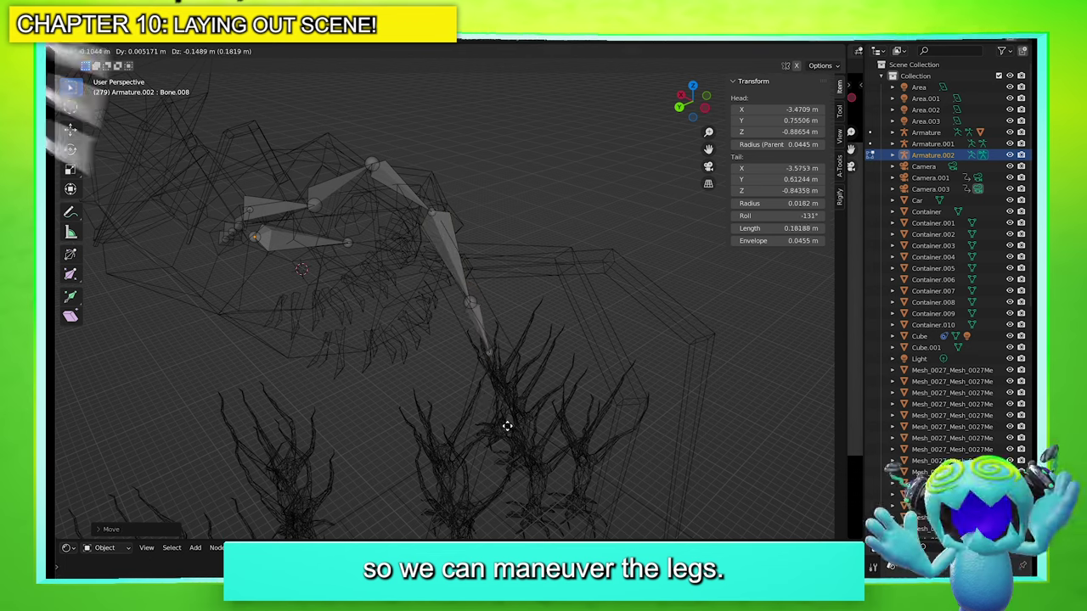
pyautogui.click(504, 434)
pyautogui.moveTo(504, 433); pyautogui.dragTo(359, 406, button='middle')
pyautogui.press('g')
pyautogui.click(329, 380)
# Extrude a bone about 0.51 m long down the lower leg and adjust its tip to sit inside the mesh
pyautogui.click(321, 474)
pyautogui.moveTo(321, 473); pyautogui.dragTo(336, 439, button='middle')
pyautogui.click(384, 424)
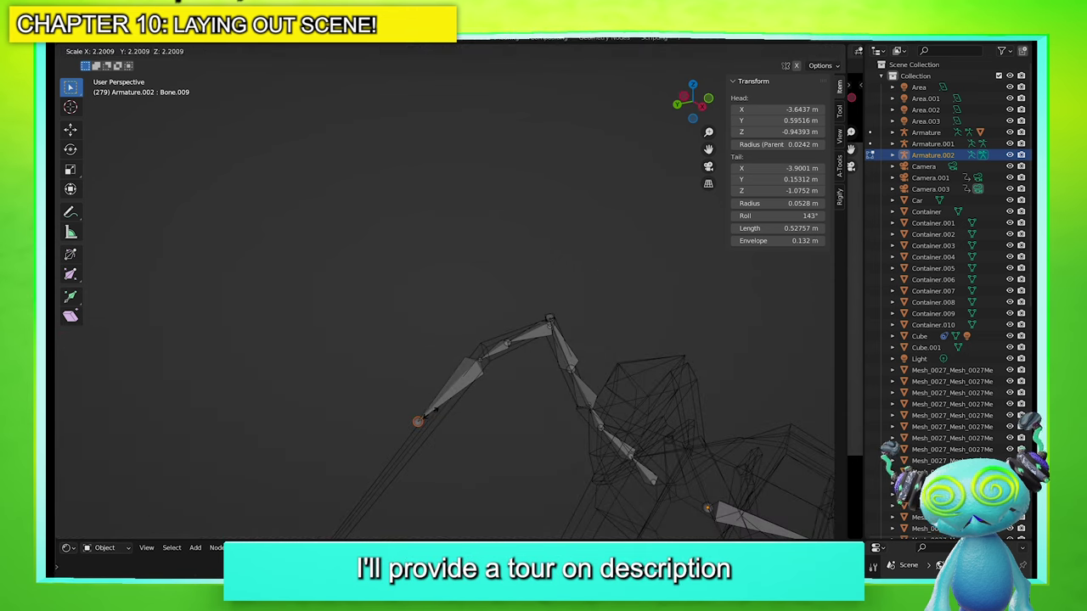
pyautogui.press('g')
pyautogui.moveTo(424, 429); pyautogui.dragTo(420, 437, button='middle')
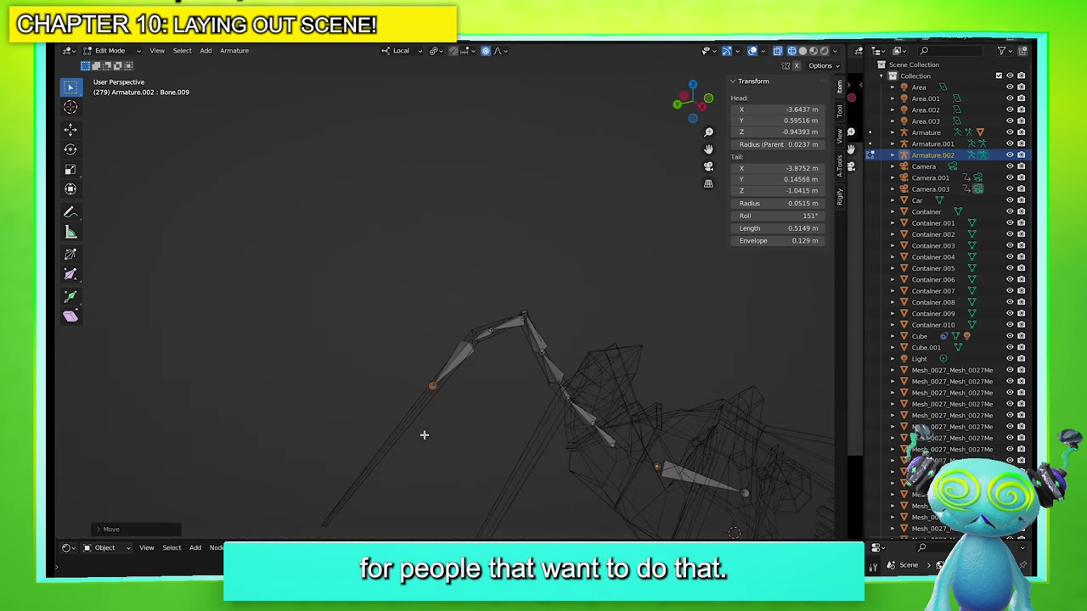
# Extrude three more bones down to the foot, about 0.46, 0.48 and 0.43 m long
pyautogui.press('s')
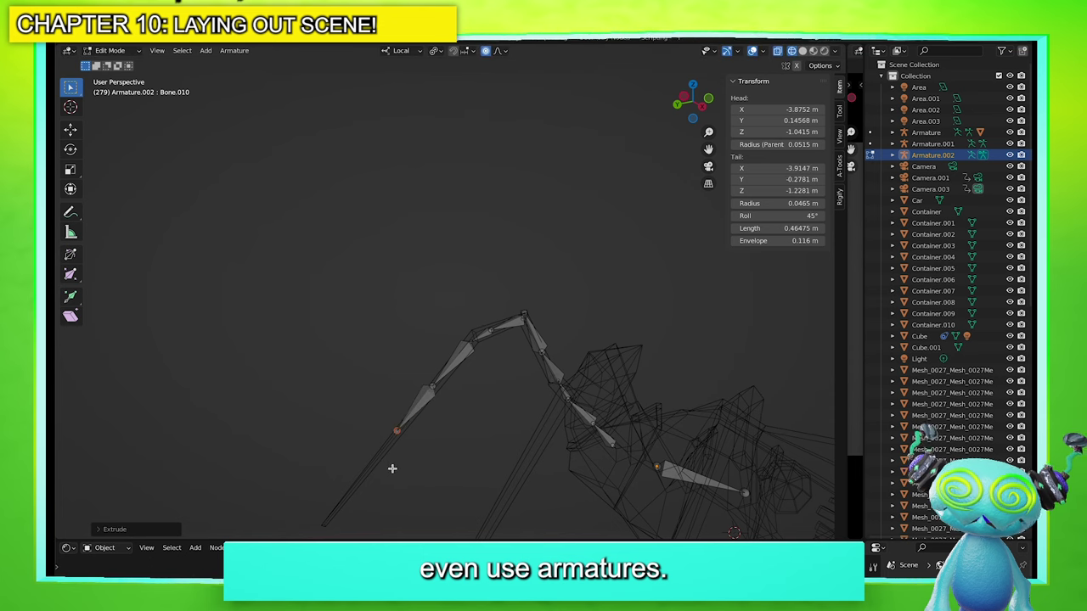
pyautogui.press('e')
pyautogui.click(439, 475)
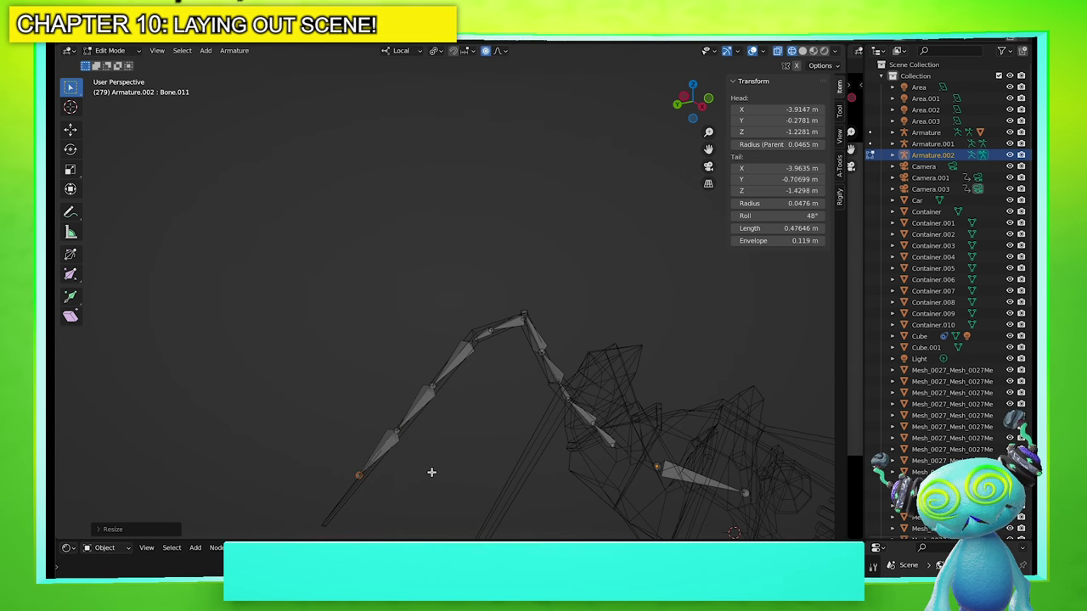
pyautogui.press('g')
pyautogui.click(388, 504)
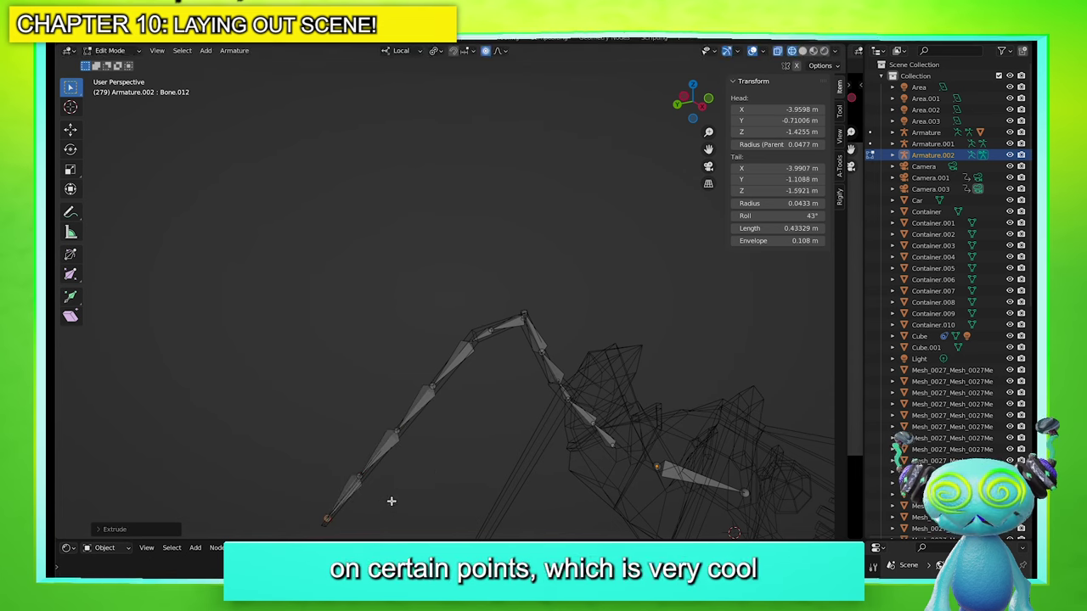
# Extrude a bone about 0.45 m long from the head of the leg chain toward the creature's body
pyautogui.scroll(-3, 497, 431)
pyautogui.moveTo(497, 431); pyautogui.dragTo(429, 467, button='middle')
pyautogui.moveTo(673, 364); pyautogui.dragTo(656, 365, button='middle')
pyautogui.click(656, 365)
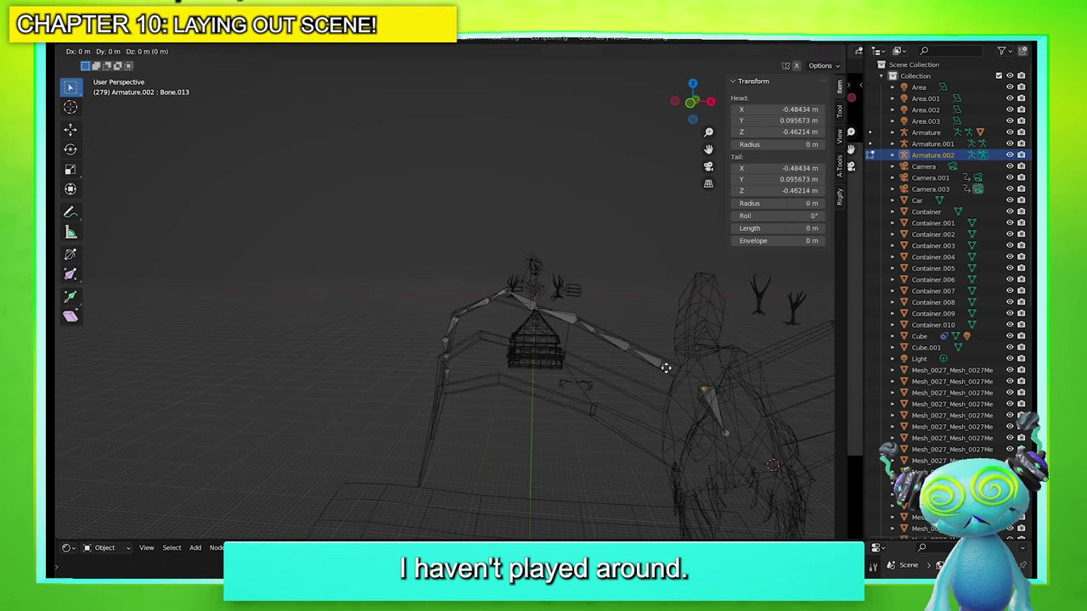
pyautogui.press('y')
pyautogui.click(691, 386)
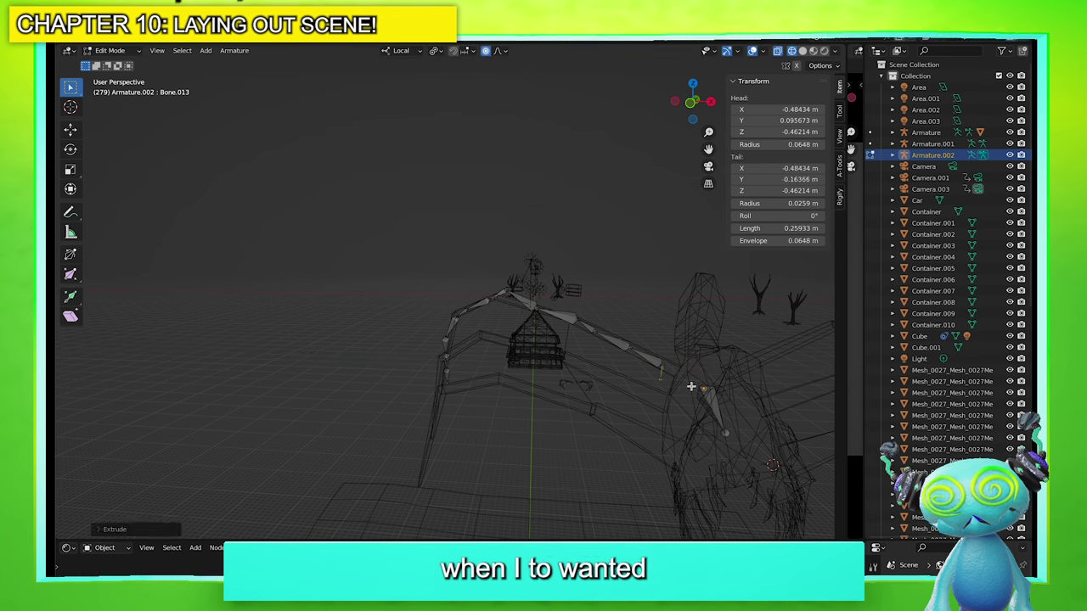
pyautogui.click(671, 385)
pyautogui.click(699, 397)
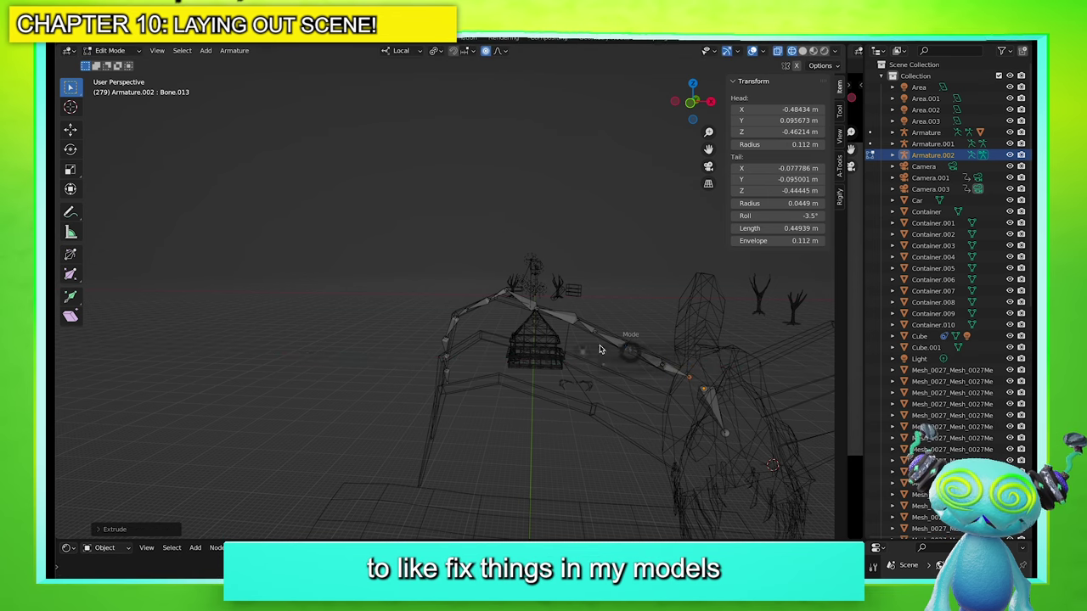
# Duplicate the whole leg bone chain and move the copy about 0.35 m along the negative Y axis
pyautogui.press('Tab')
pyautogui.press('Tab')
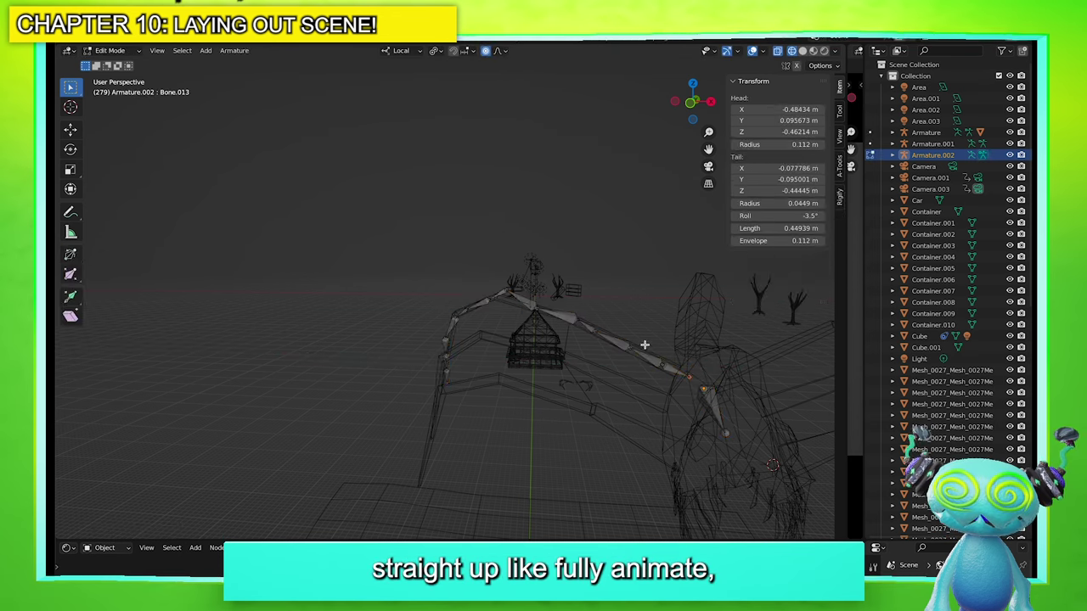
pyautogui.moveTo(462, 253); pyautogui.dragTo(383, 359)
pyautogui.moveTo(410, 208); pyautogui.dragTo(680, 410)
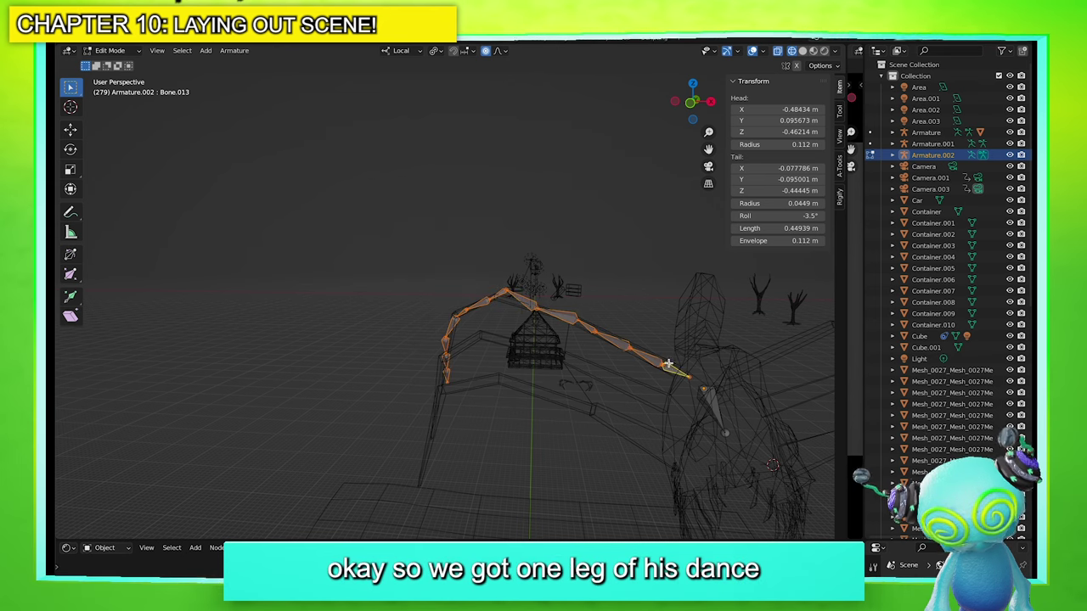
pyautogui.hotkey('shift', 'd')
pyautogui.press('y')
pyautogui.press('y')
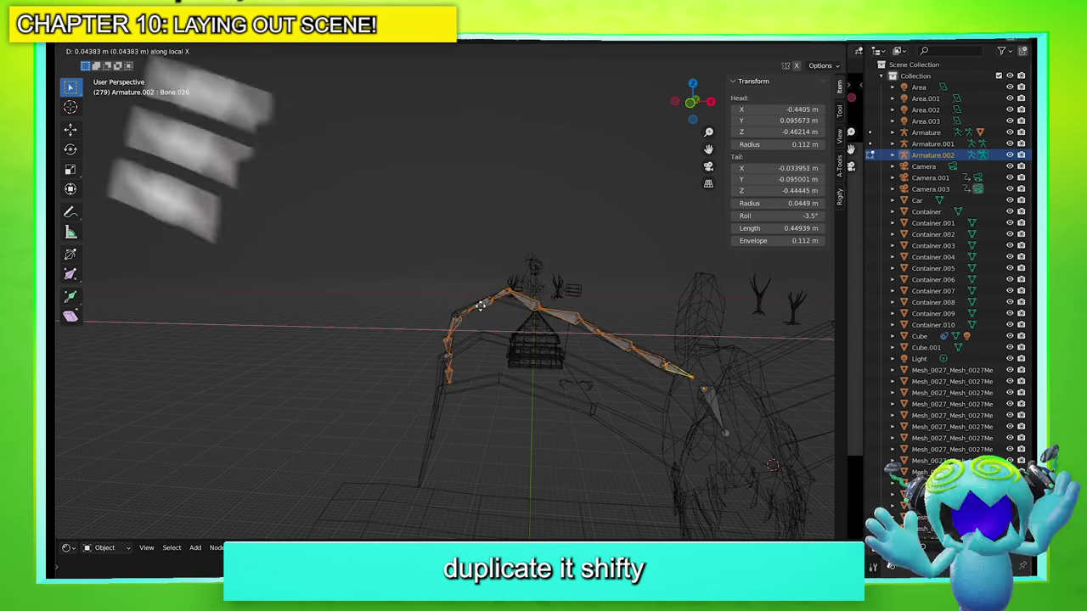
pyautogui.click(476, 355)
# Move the duplicated leg chain along the Z axis onto the second leg, with its root head at about Z 0.48 m
pyautogui.moveTo(476, 355); pyautogui.dragTo(528, 339, button='middle')
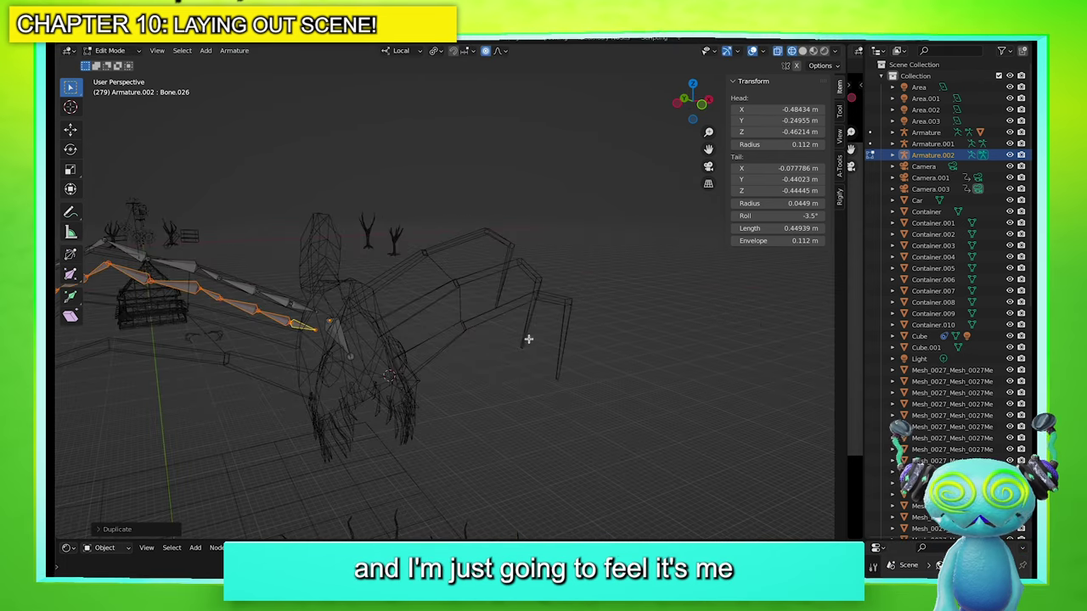
pyautogui.press('KP_Decimal')
pyautogui.moveTo(458, 351); pyautogui.dragTo(500, 356, button='middle')
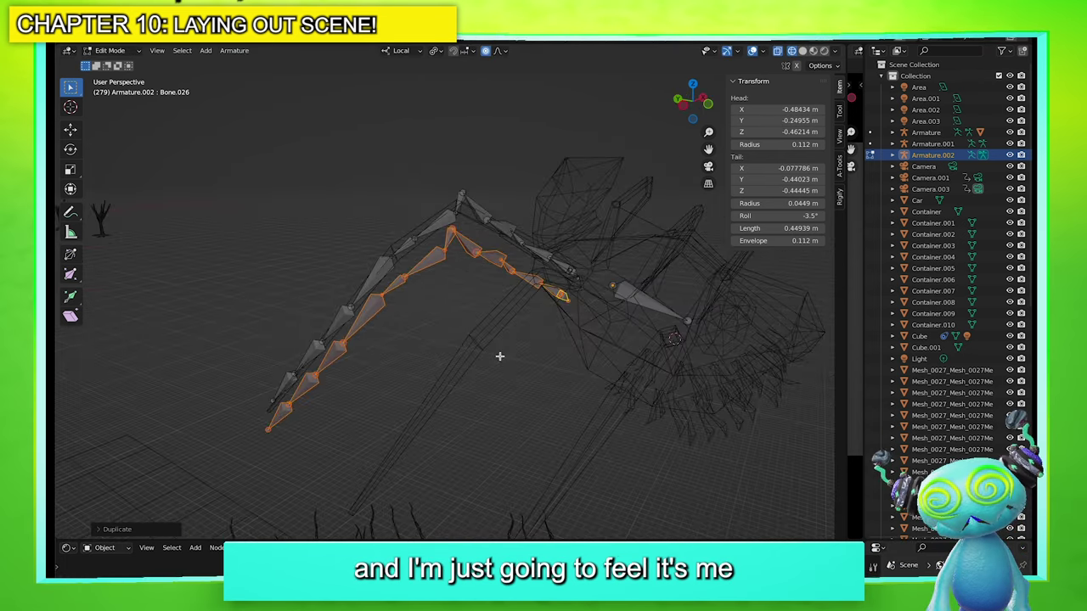
pyautogui.press('g')
pyautogui.press('x')
pyautogui.press('x')
pyautogui.press('y')
pyautogui.press('z')
pyautogui.click(580, 398)
pyautogui.moveTo(599, 393)
pyautogui.mouseDown(button='middle')
pyautogui.moveTo(625, 412)
pyautogui.moveTo(607, 393)
pyautogui.mouseUp(button='middle')
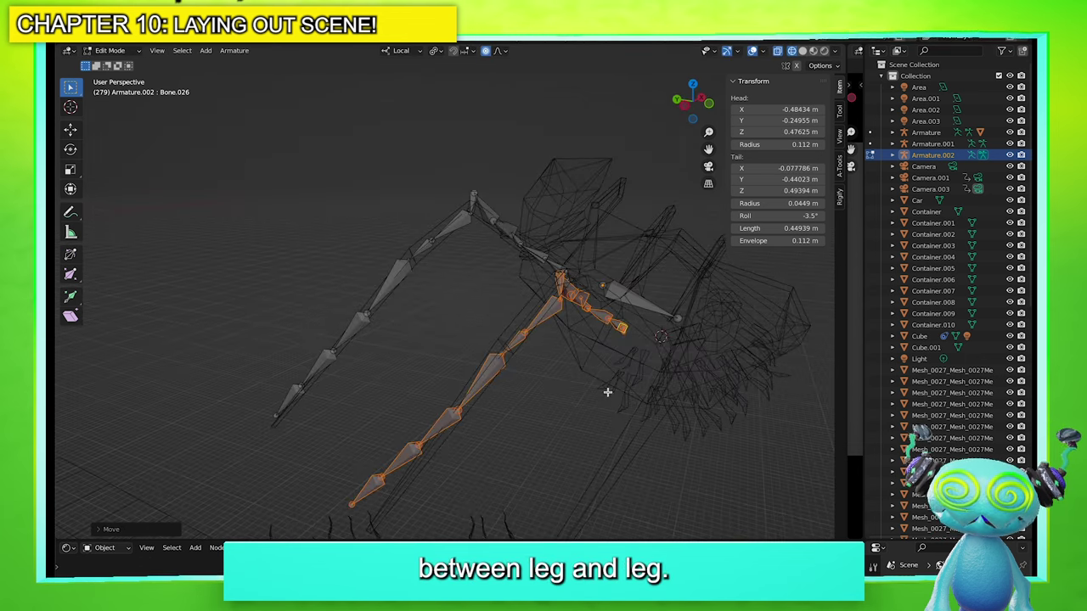
# Rotate the duplicated chain slightly around the Z axis to line up with the second leg
pyautogui.press('r')
pyautogui.press('z')
pyautogui.press('z')
pyautogui.click(431, 423)
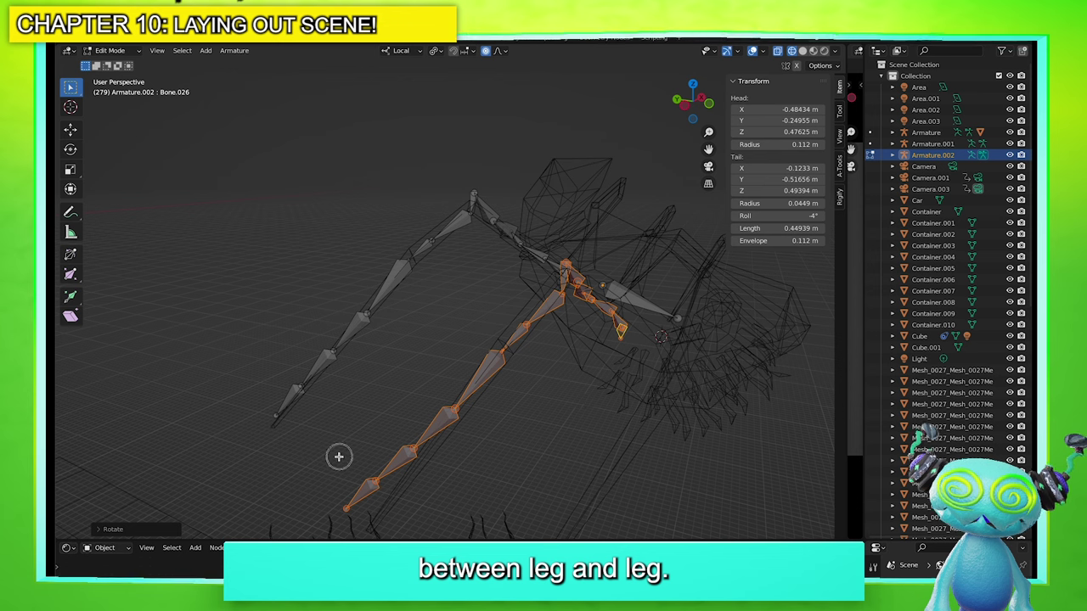
# Move and rotate the three lowest bones of the second leg chain so they sit inside the leg mesh
pyautogui.moveTo(338, 457); pyautogui.dragTo(458, 539)
pyautogui.moveTo(334, 399); pyautogui.dragTo(464, 541)
pyautogui.press('g')
pyautogui.click(458, 517)
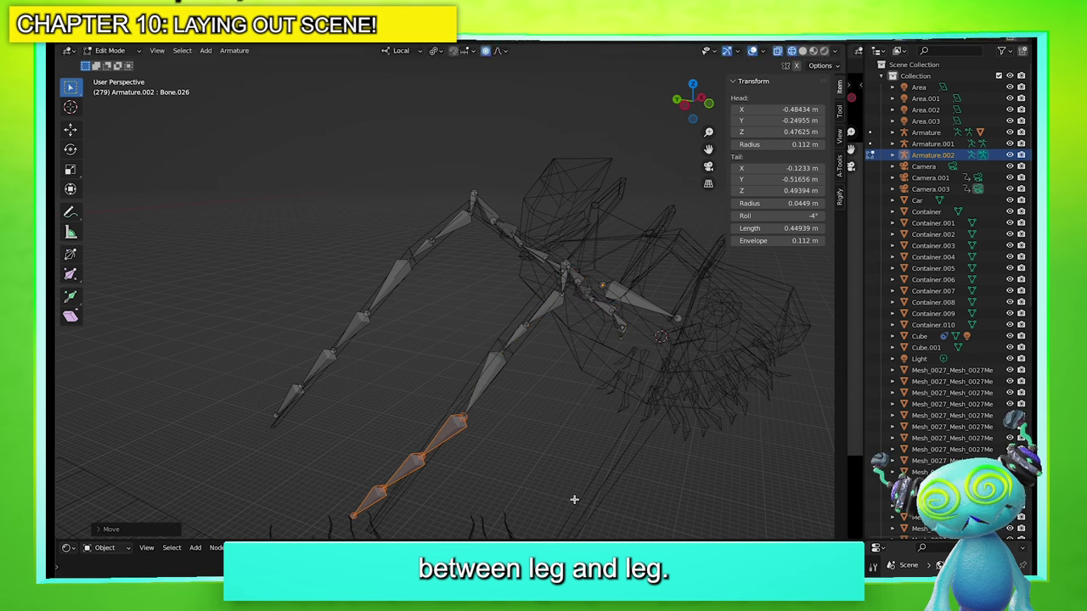
pyautogui.press('r')
pyautogui.press('g')
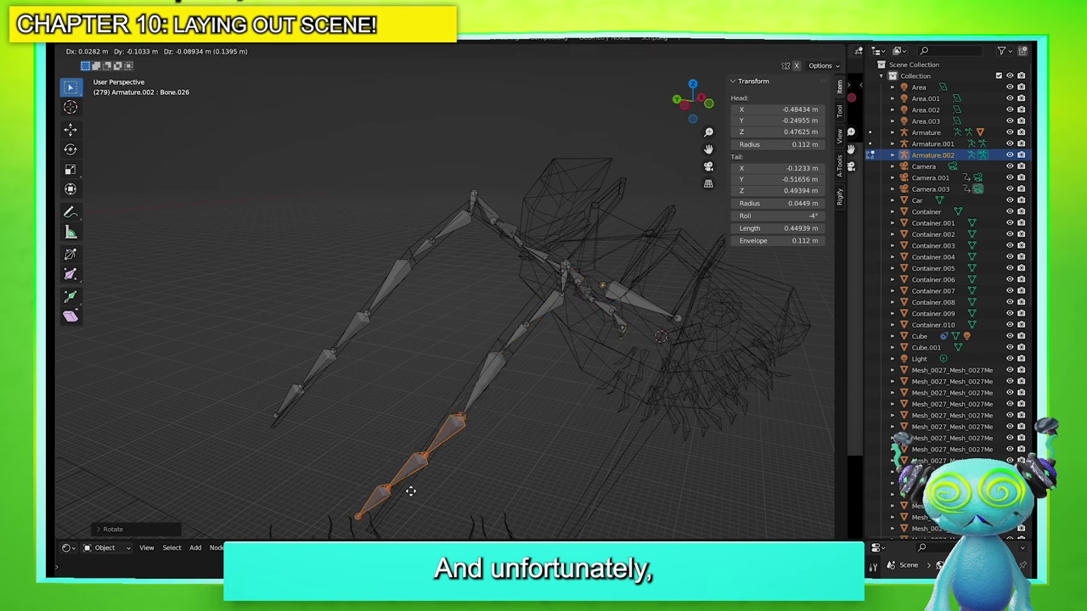
pyautogui.click(428, 475)
# Duplicate the second leg's bones without the innermost one and move the copy along Z to the third leg, at about Z 1.55 m
pyautogui.click(482, 382)
pyautogui.scroll(-3, 561, 416)
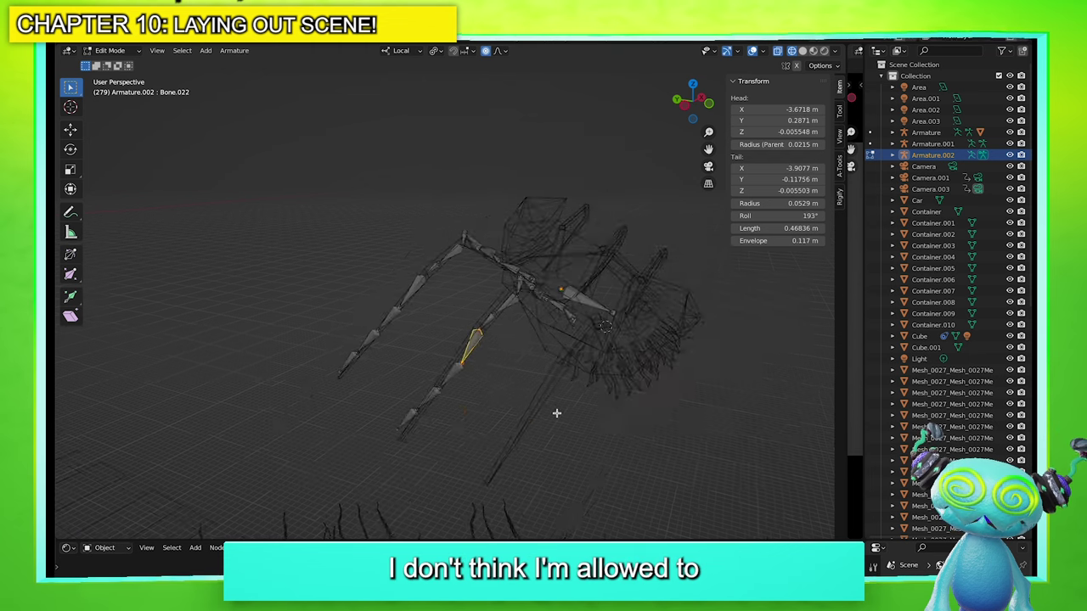
pyautogui.moveTo(555, 412); pyautogui.dragTo(517, 427, button='middle')
pyautogui.moveTo(625, 342); pyautogui.dragTo(509, 423)
pyautogui.moveTo(401, 289); pyautogui.dragTo(592, 400)
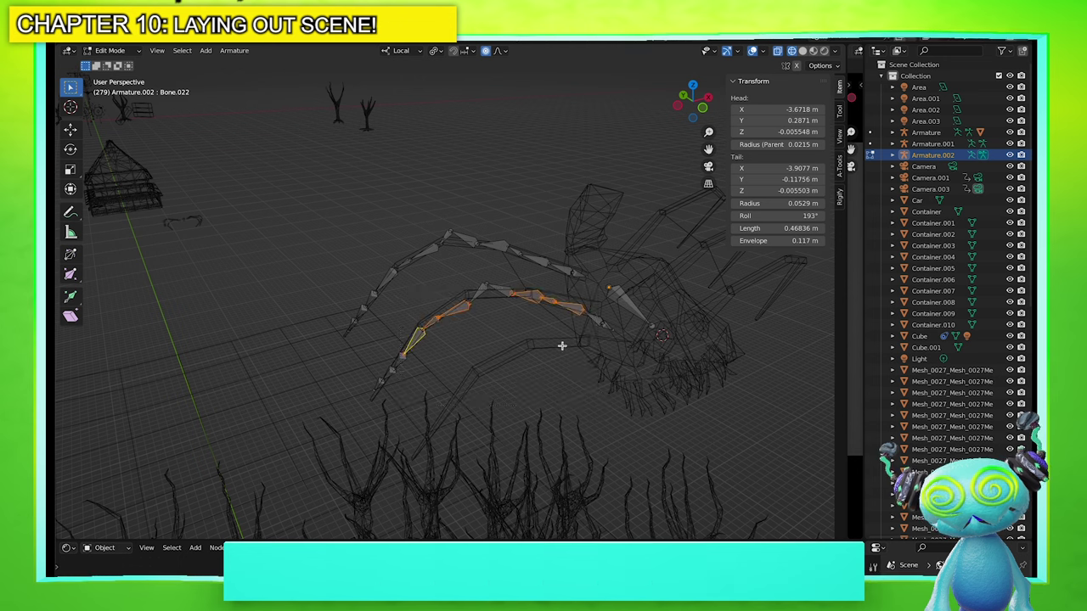
pyautogui.moveTo(621, 345); pyautogui.dragTo(358, 332)
pyautogui.click(499, 291)
pyautogui.keyDown('shift'); pyautogui.moveTo(414, 299); pyautogui.dragTo(553, 337); pyautogui.keyUp('shift')
pyautogui.keyDown('shift'); pyautogui.click(527, 296); pyautogui.keyUp('shift')
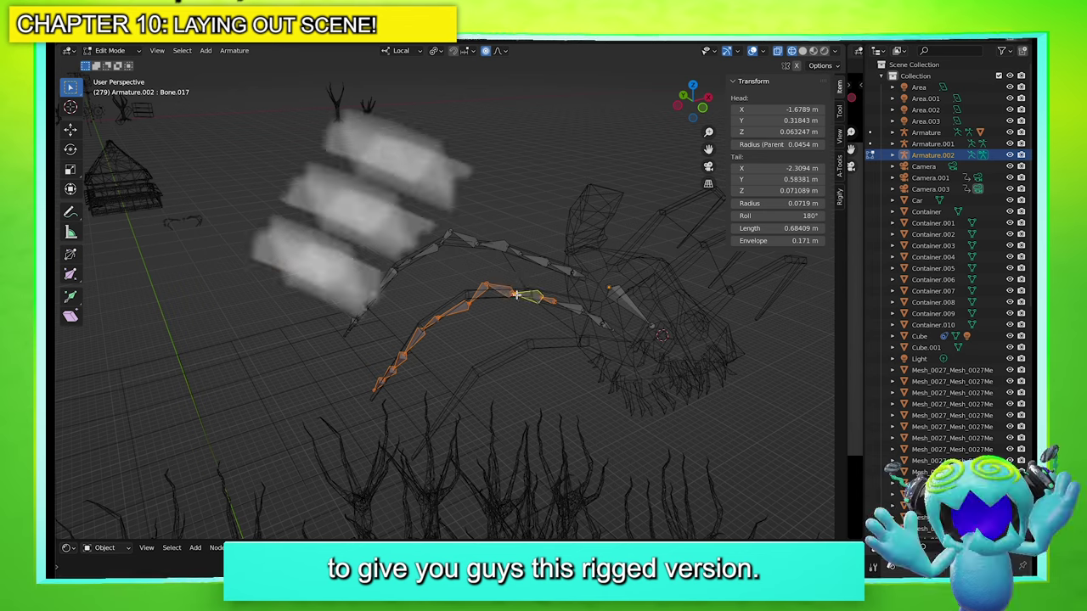
pyautogui.keyDown('shift'); pyautogui.click(586, 316); pyautogui.keyUp('shift')
pyautogui.moveTo(507, 368); pyautogui.dragTo(483, 354, button='middle')
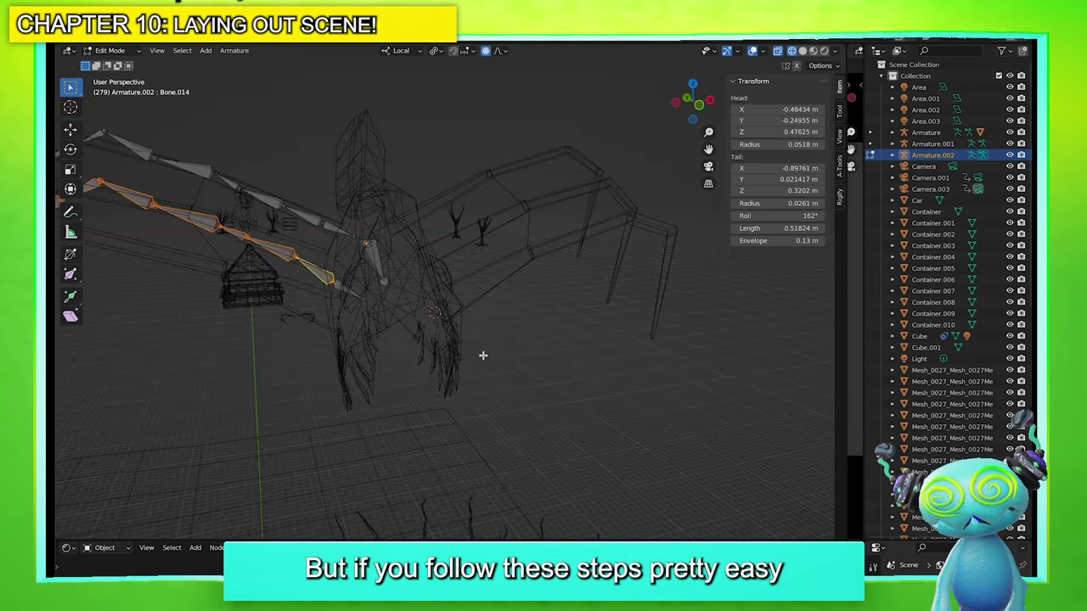
pyautogui.scroll(-2, 365, 341)
pyautogui.hotkey('shift', 'd')
pyautogui.press('g')
pyautogui.press('z')
pyautogui.click(360, 363)
# Duplicate all three leg bone chains, place the copies on the creature's opposite side and rotate them about Z to match those legs
pyautogui.moveTo(361, 363); pyautogui.dragTo(300, 281, button='middle')
pyautogui.scroll(-3, 357, 332)
pyautogui.scroll(3, 361, 335)
pyautogui.scroll(-4, 361, 337)
pyautogui.scroll(3, 362, 337)
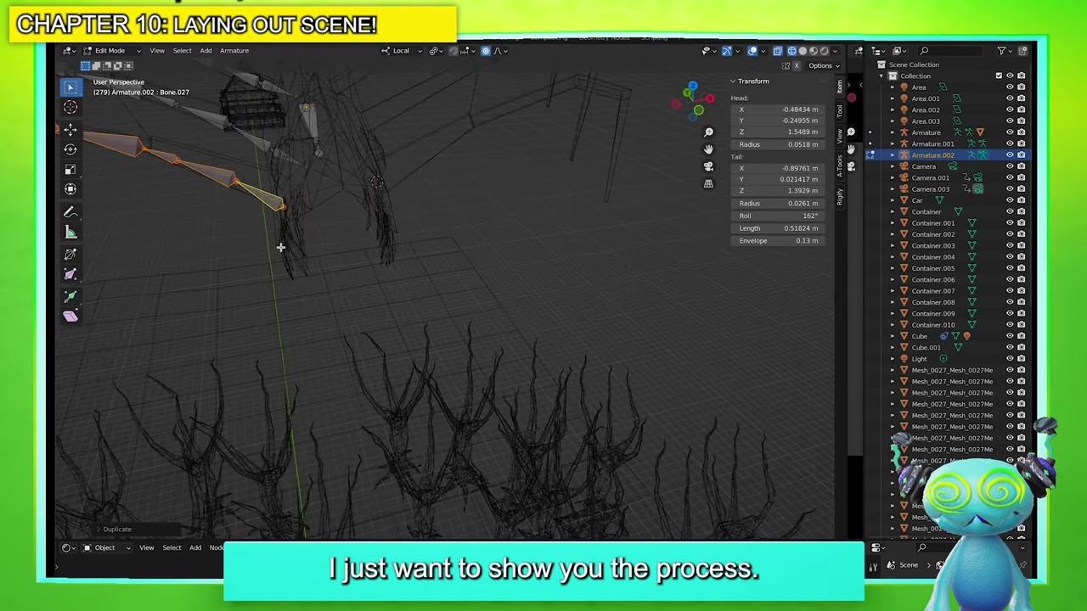
pyautogui.scroll(-4, 281, 242)
pyautogui.moveTo(161, 123); pyautogui.dragTo(364, 308)
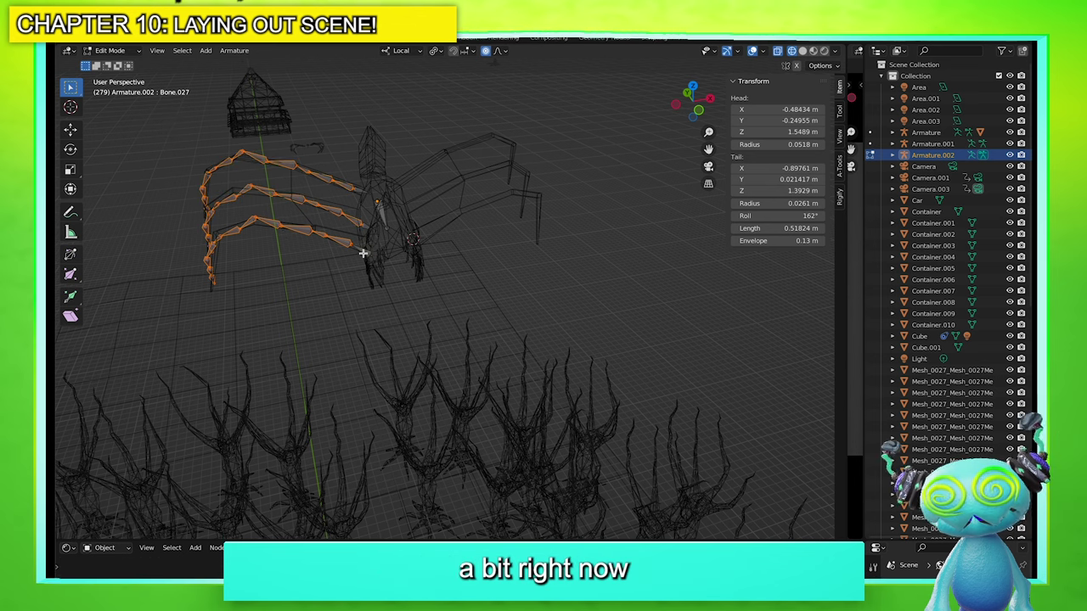
pyautogui.hotkey('shift', 'd')
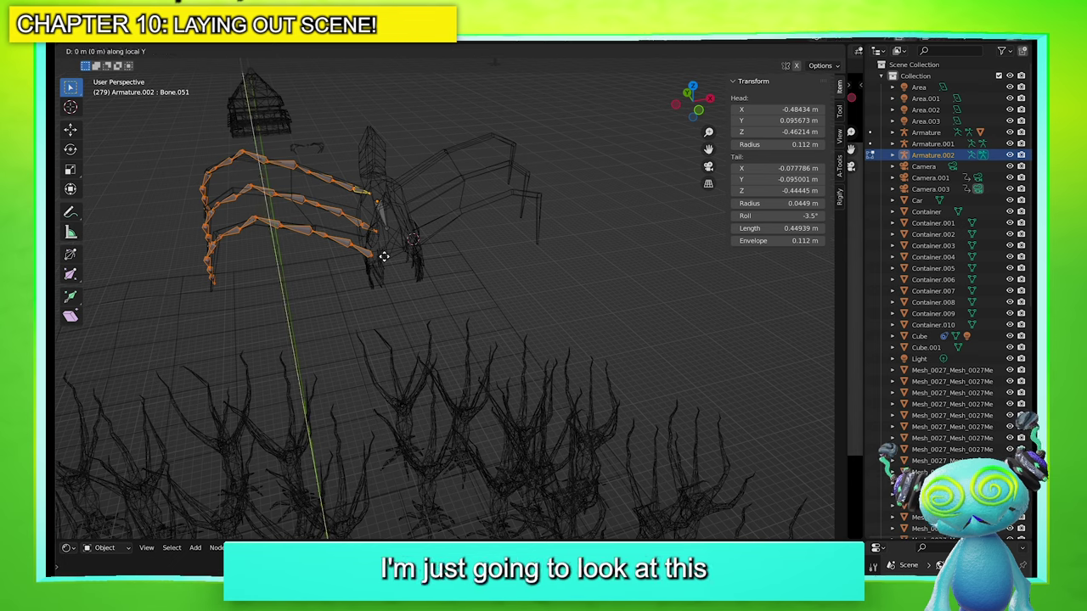
pyautogui.click(582, 263)
pyautogui.press('r')
pyautogui.press('z')
pyautogui.press('z')
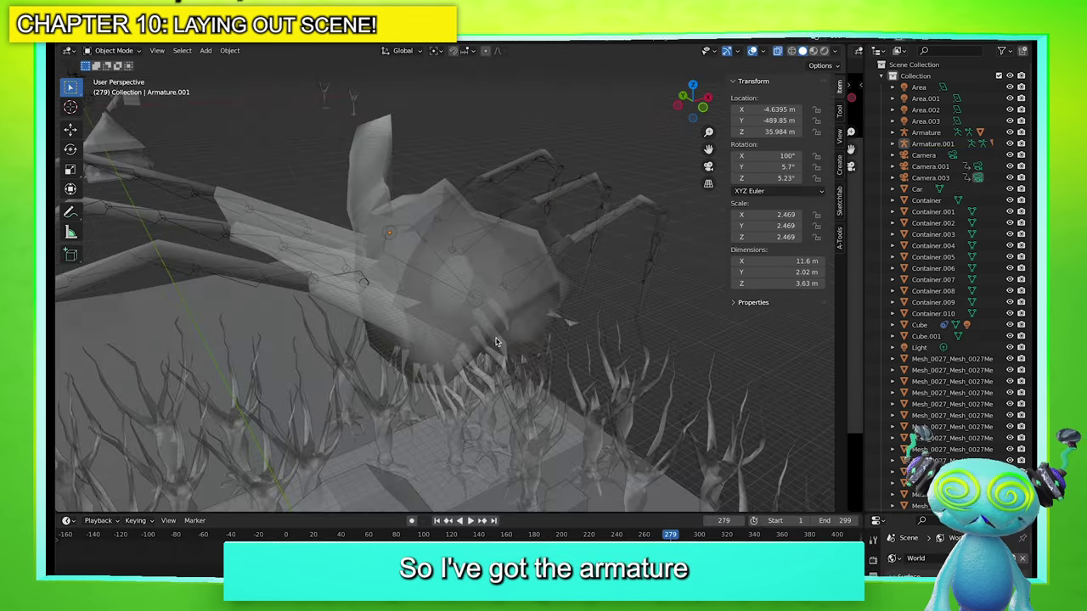
# Parent the creature mesh to its armature using Armature Deform with Automatic Weights
pyautogui.scroll(-4, 498, 338)
pyautogui.moveTo(498, 336); pyautogui.dragTo(439, 342, button='middle')
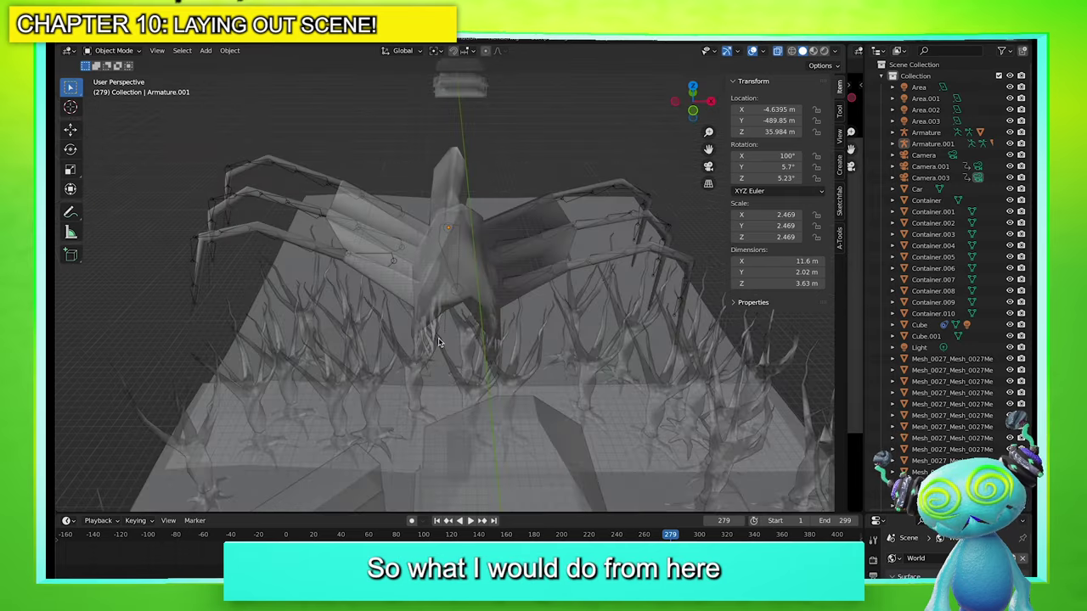
pyautogui.click(465, 291)
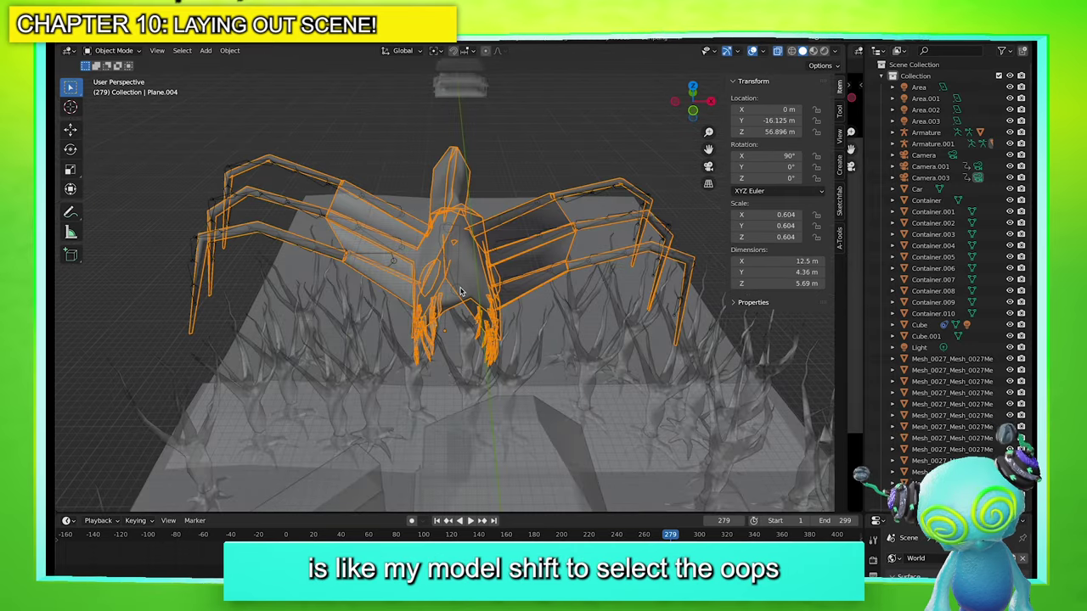
pyautogui.keyDown('shift'); pyautogui.click(457, 290); pyautogui.keyUp('shift')
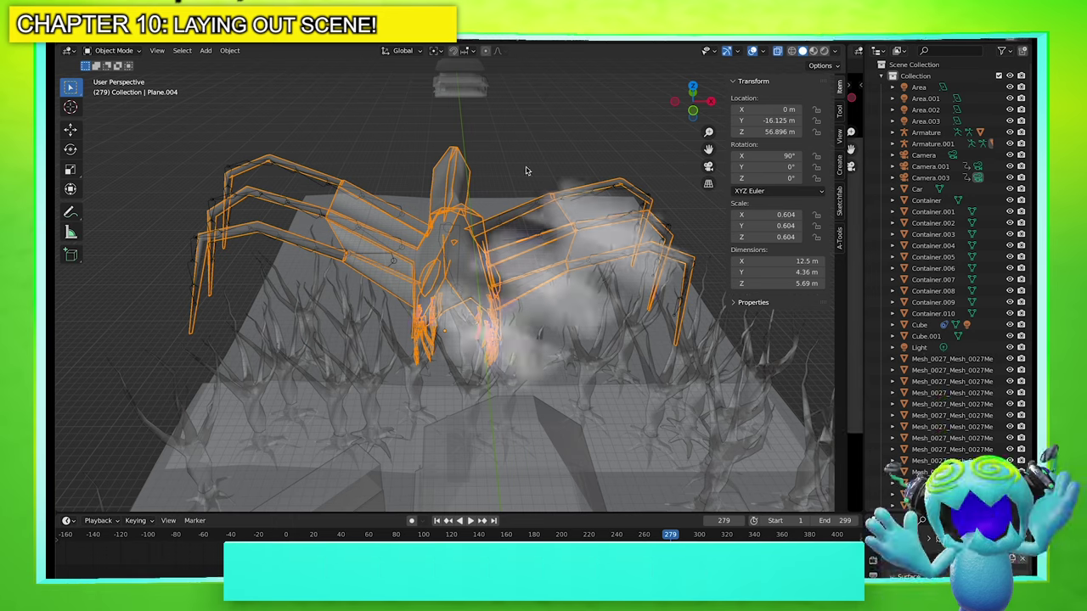
pyautogui.keyDown('shift'); pyautogui.click(400, 210); pyautogui.keyUp('shift')
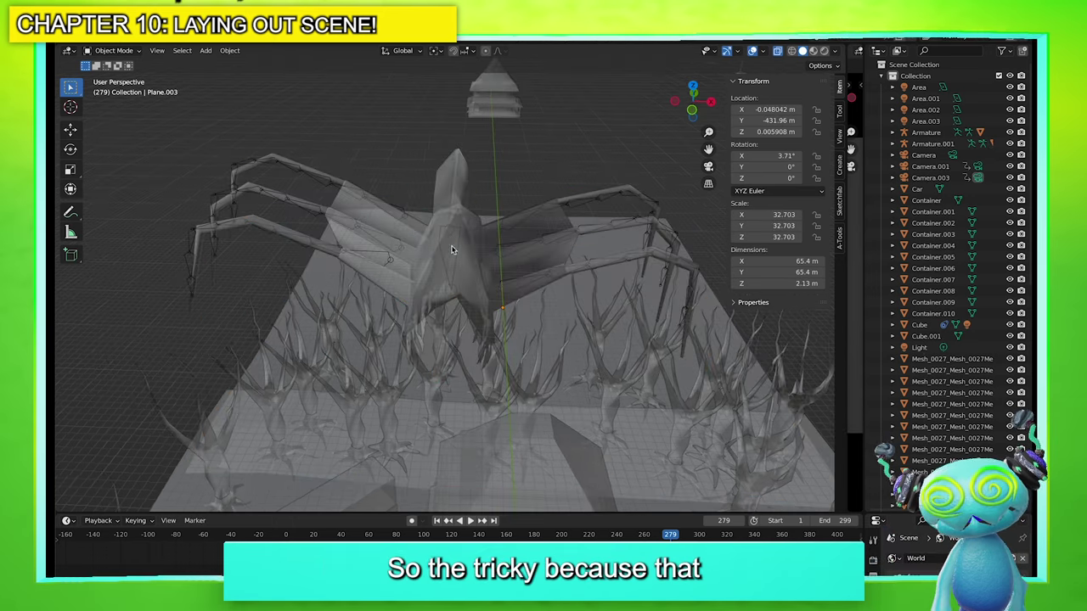
pyautogui.click(402, 212)
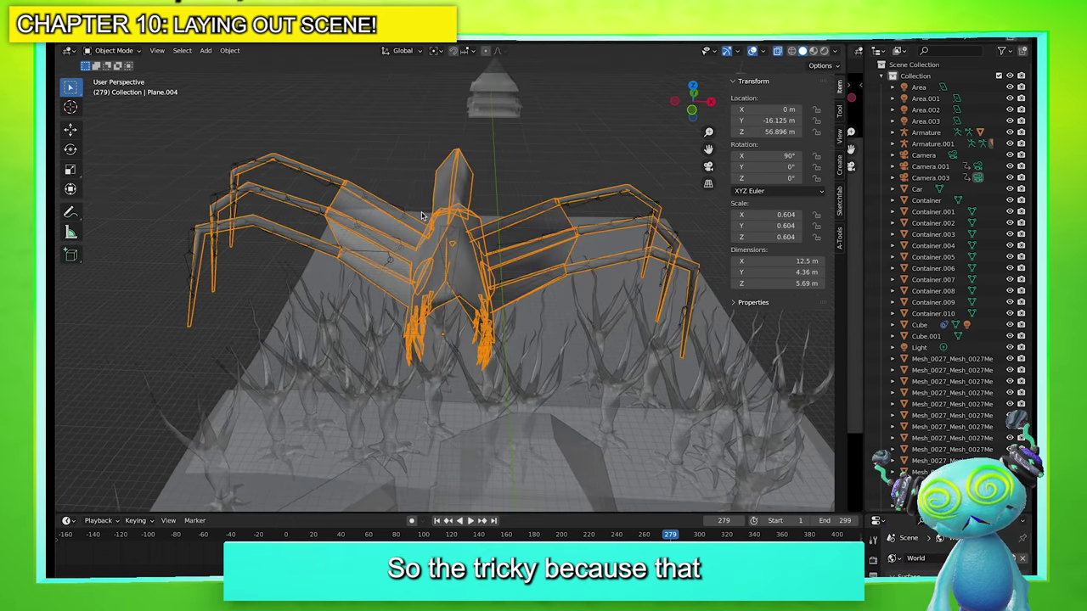
pyautogui.keyDown('shift'); pyautogui.click(333, 183); pyautogui.keyUp('shift')
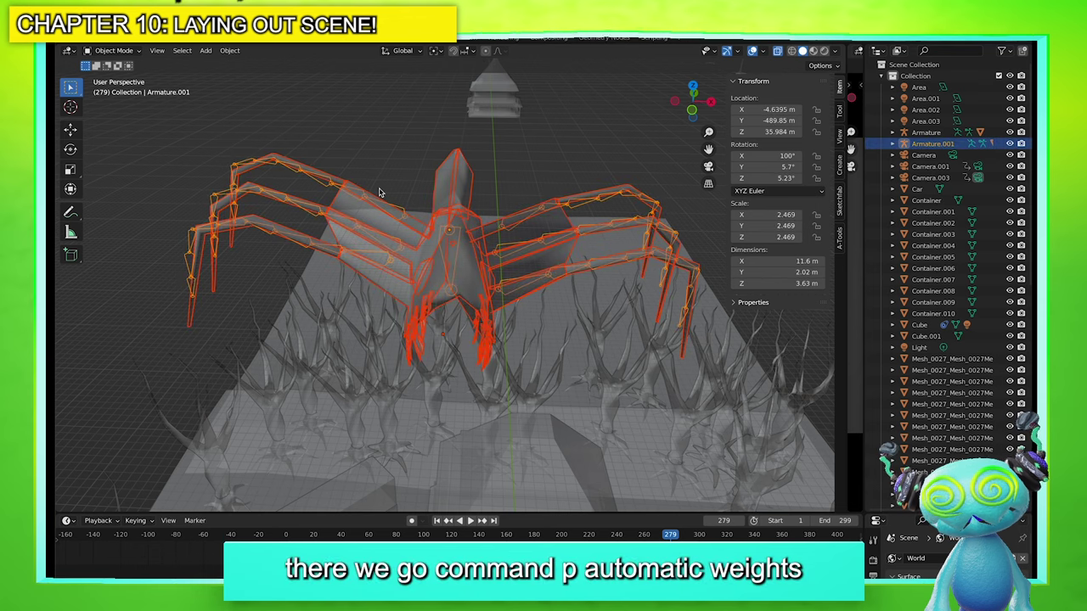
pyautogui.hotkey('ctrl', 'p')
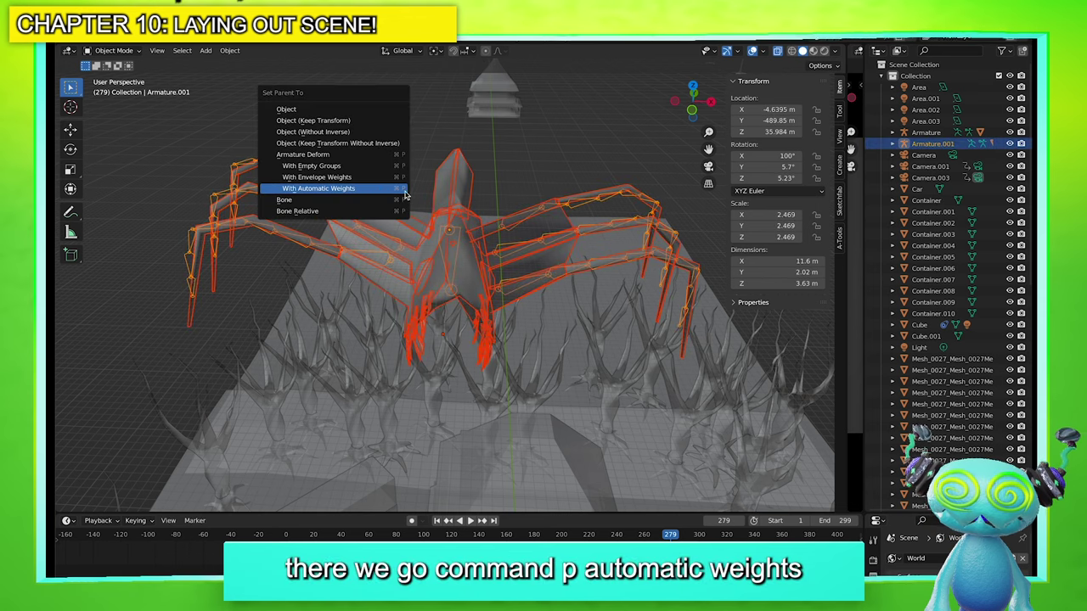
pyautogui.click(390, 195)
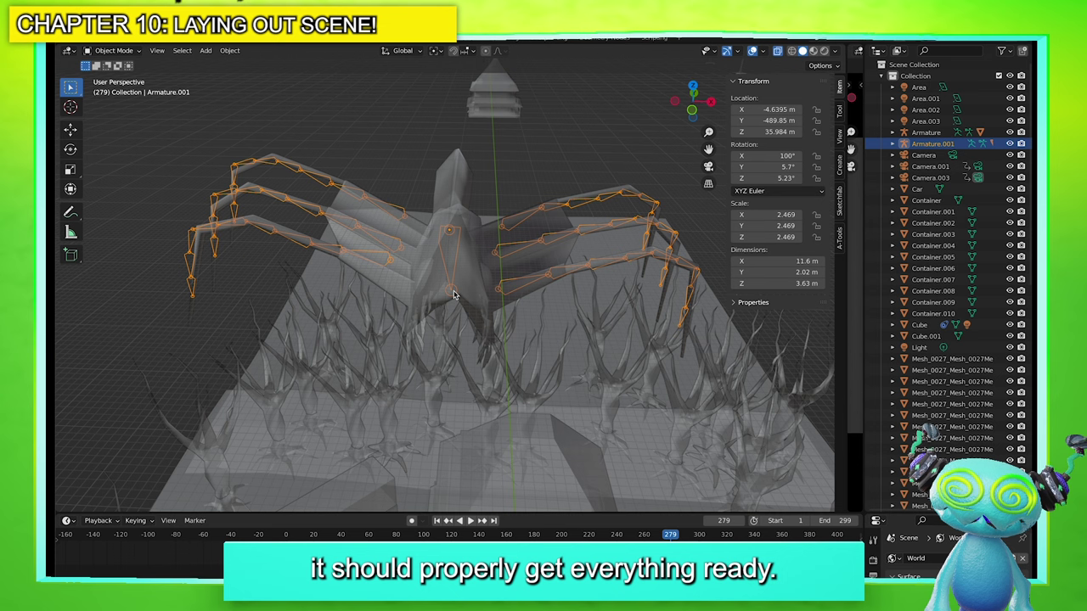
# Switch the creature's armature to Pose Mode, test-rotate the body bone and undo the rotation
pyautogui.hotkey('ctrl', 'Tab')
pyautogui.click(447, 357)
pyautogui.click(452, 265)
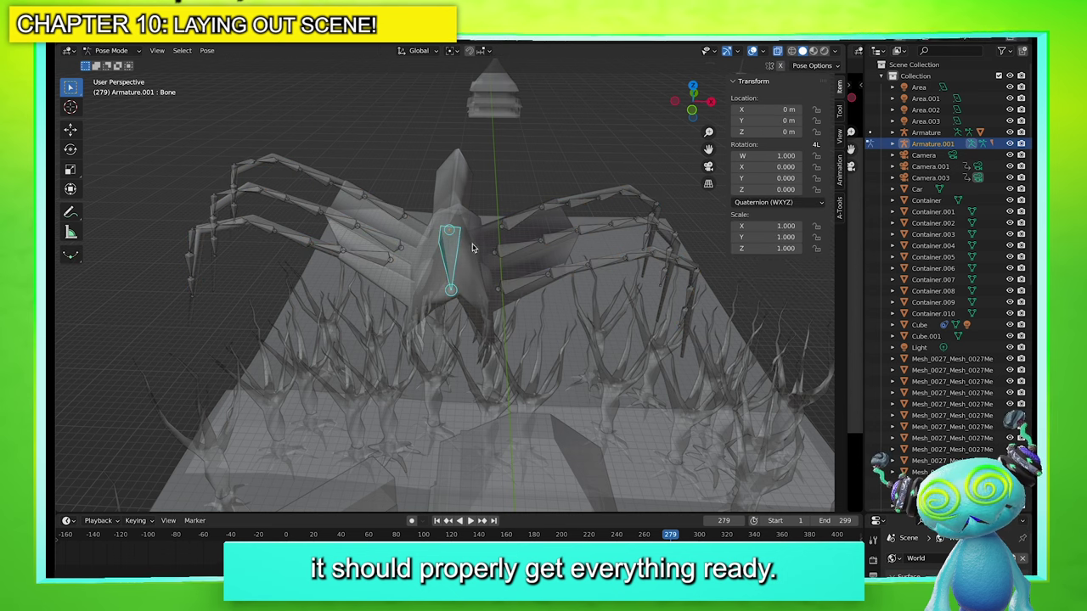
pyautogui.press('r')
pyautogui.click(460, 234)
pyautogui.hotkey('ctrl', 'z')
# Test-rotate the innermost bones of the rear legs on both sides and undo each rotation
pyautogui.click(399, 224)
pyautogui.press('r')
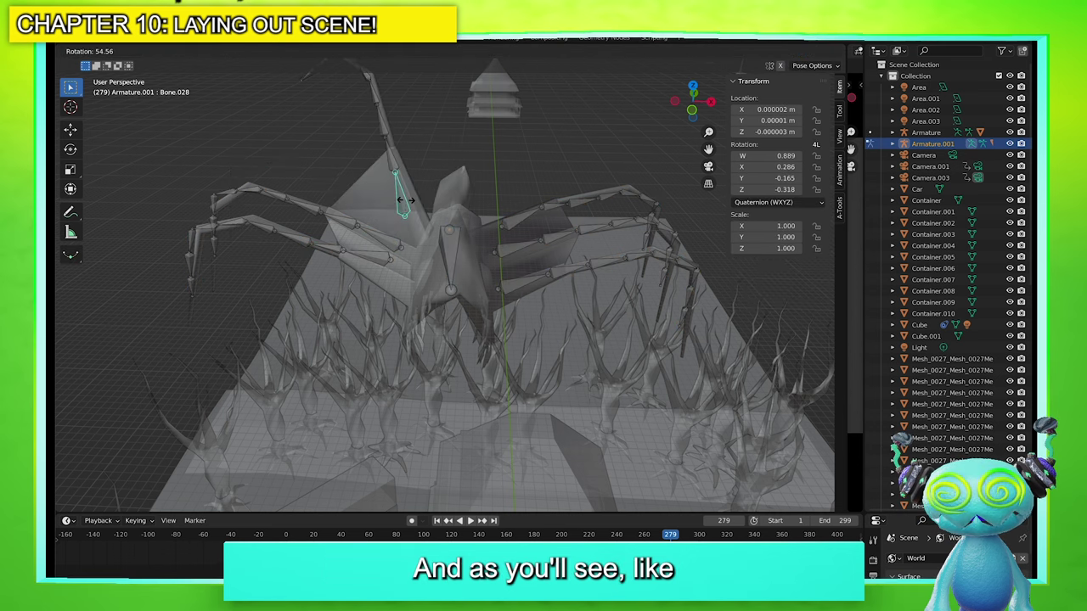
pyautogui.click(401, 196)
pyautogui.hotkey('ctrl', 'z')
pyautogui.click(508, 218)
pyautogui.press('r')
pyautogui.click(498, 206)
pyautogui.hotkey('ctrl', 'z')
pyautogui.click(386, 232)
pyautogui.press('r')
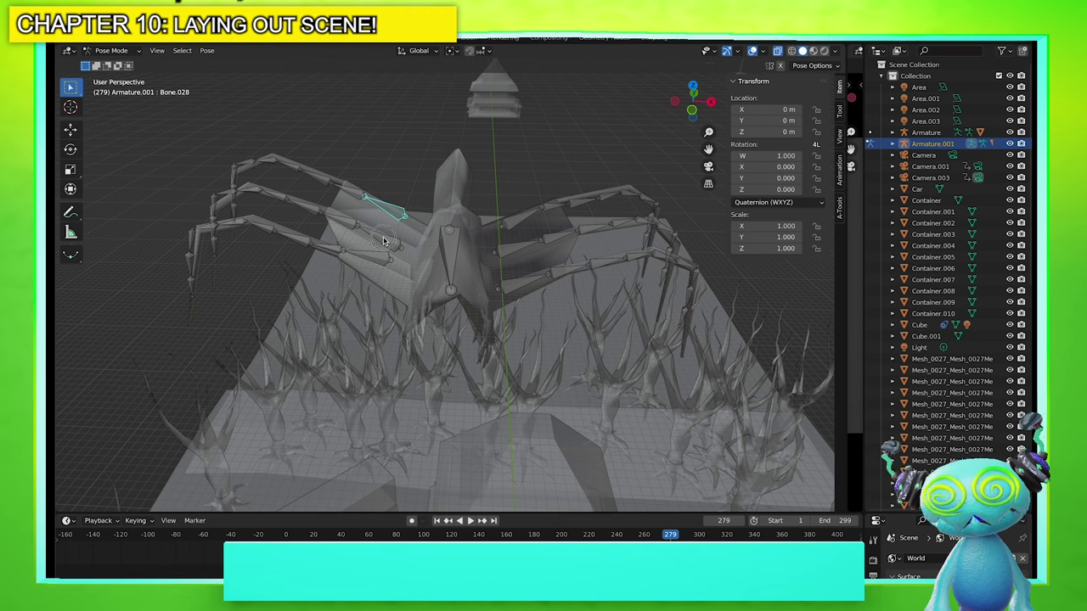
pyautogui.rightClick(399, 242)
# Try rotating further leg bones on both sides and the body bone, revert each pose, and return to Object Mode
pyautogui.click(513, 283)
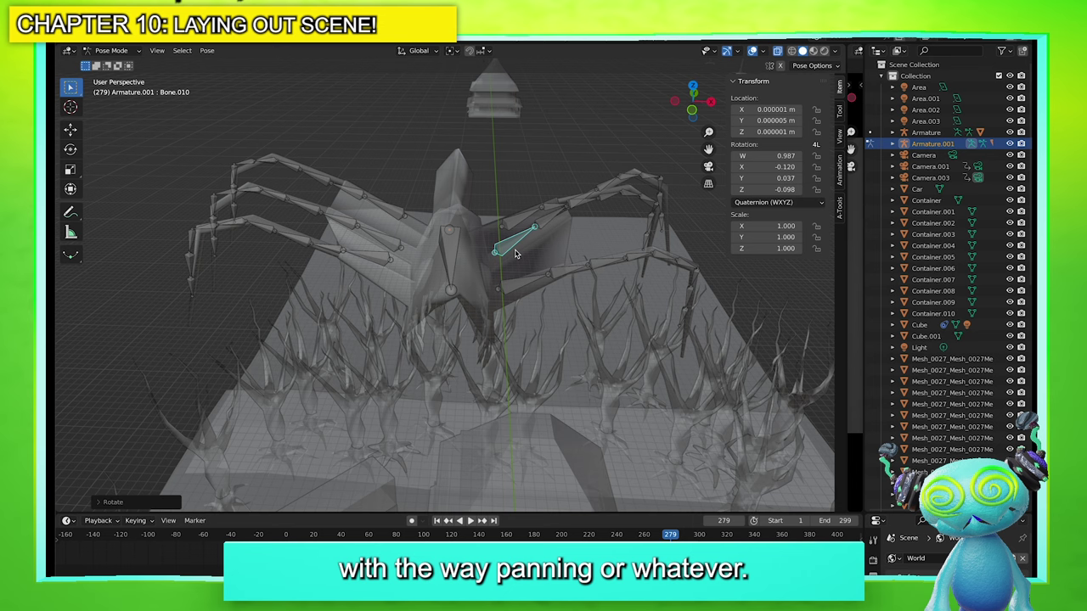
pyautogui.press('r')
pyautogui.click(510, 261)
pyautogui.hotkey('ctrl', 'z')
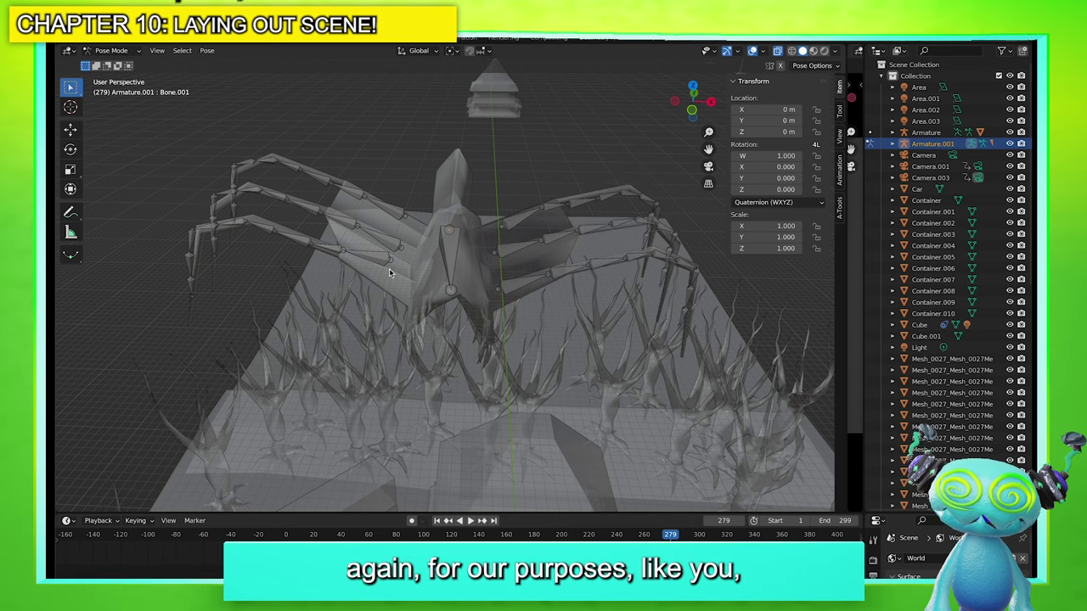
pyautogui.click(379, 253)
pyautogui.press('r')
pyautogui.click(399, 249)
pyautogui.hotkey('ctrl', 'z')
pyautogui.click(444, 251)
pyautogui.press('r')
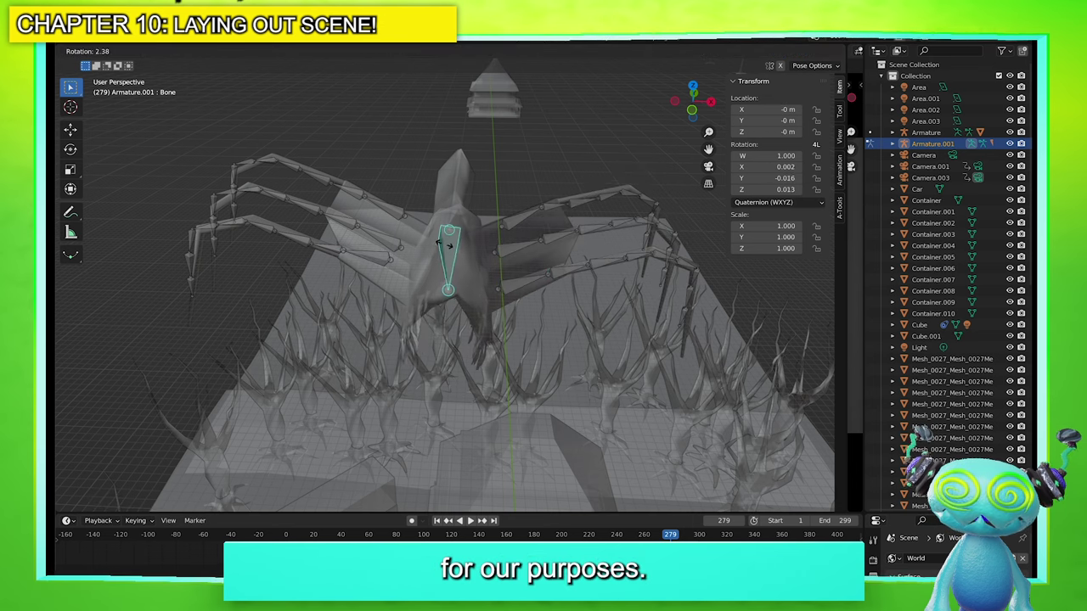
pyautogui.rightClick(433, 246)
pyautogui.hotkey('ctrl', 'Tab')
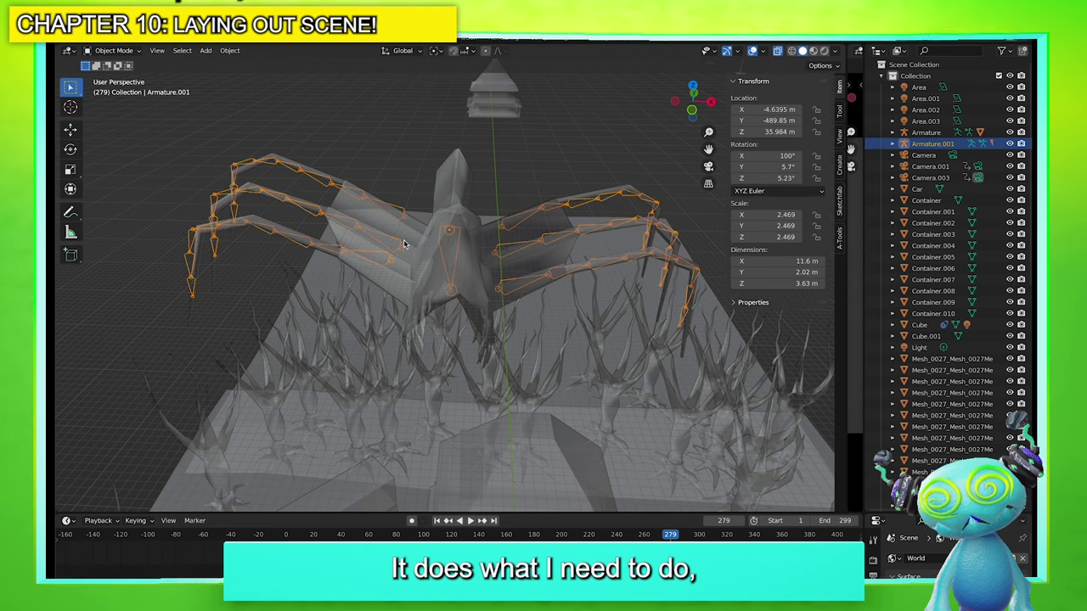
# Select the creature mesh and examine the Apply transform options without applying any of them
pyautogui.click(430, 234)
pyautogui.moveTo(430, 234); pyautogui.dragTo(468, 229, button='middle')
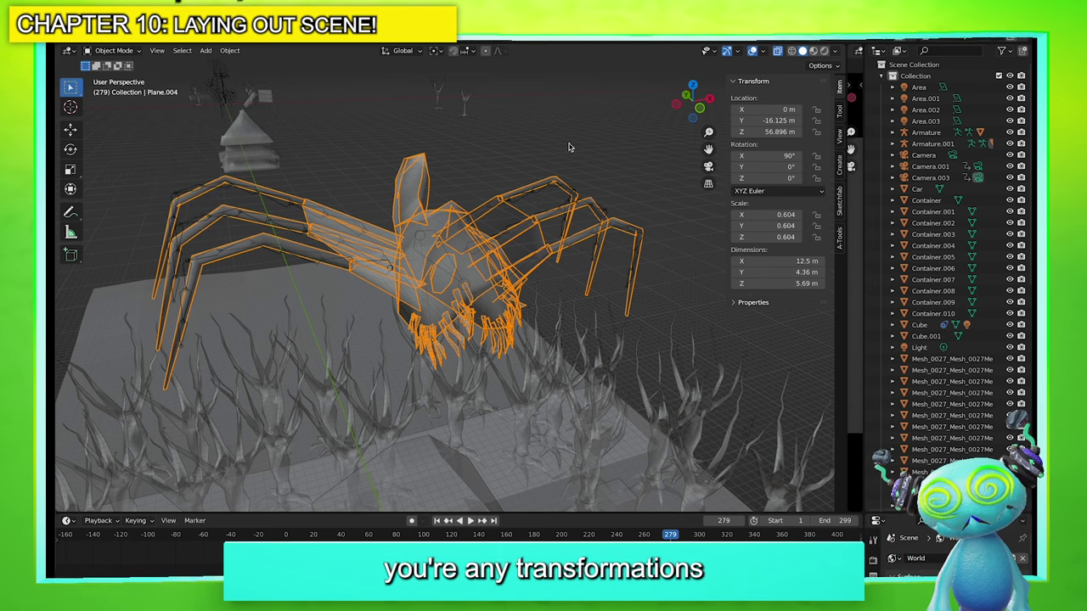
pyautogui.hotkey('ctrl', 'a')
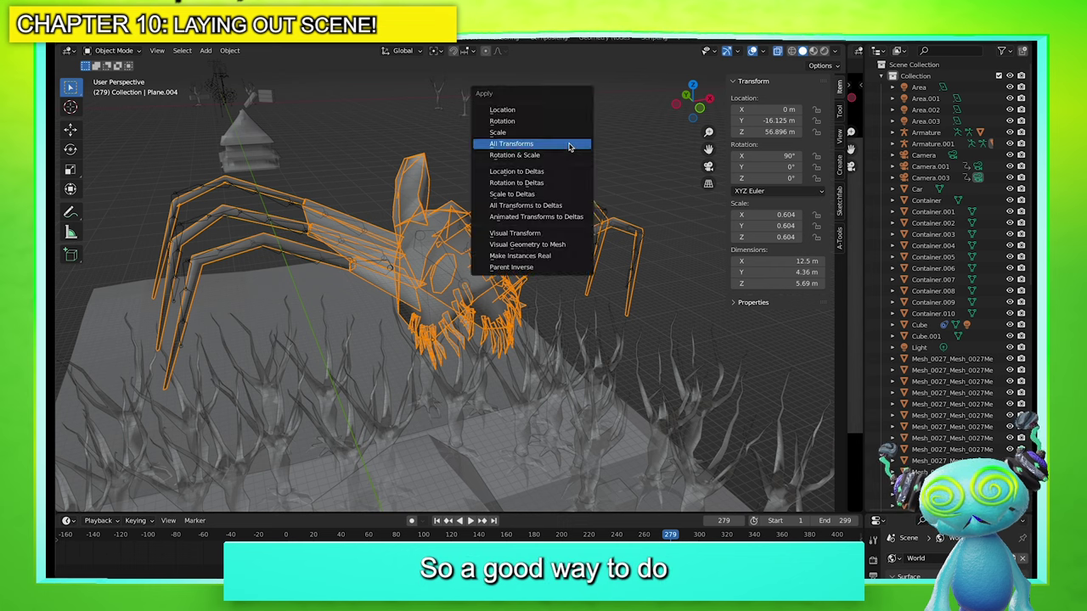
pyautogui.click(659, 128)
pyautogui.click(437, 227)
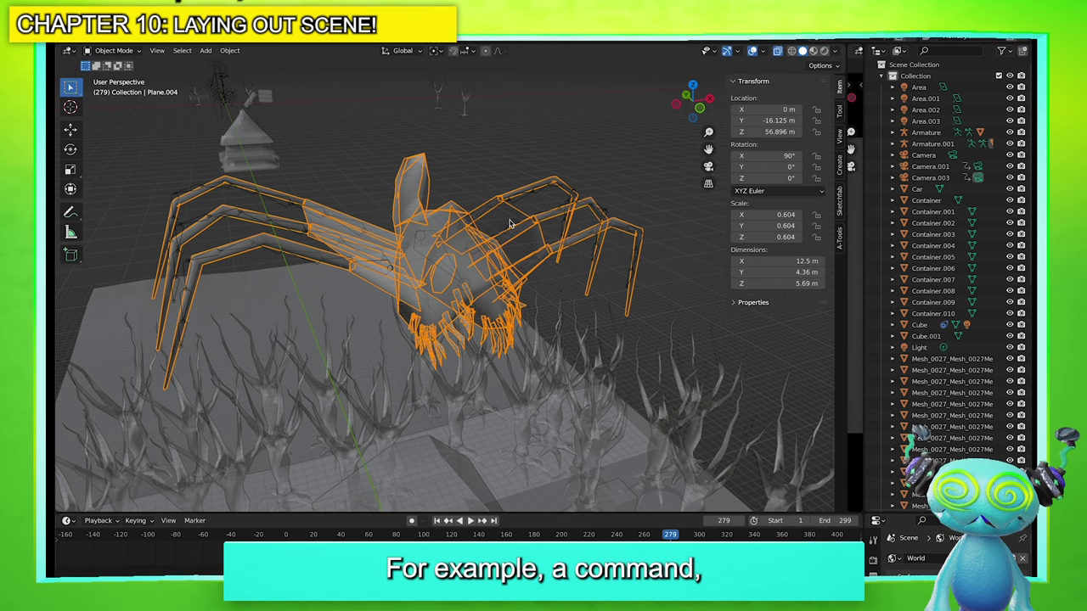
pyautogui.hotkey('ctrl', 'a')
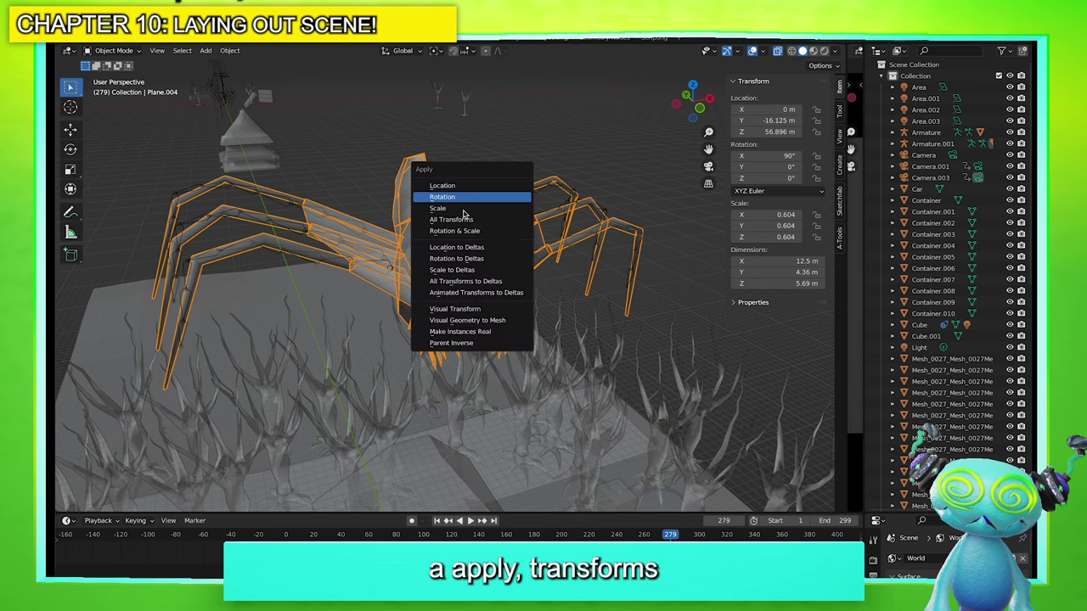
pyautogui.click(601, 144)
pyautogui.click(416, 230)
pyautogui.click(499, 163)
pyautogui.moveTo(451, 264); pyautogui.dragTo(428, 217, button='middle')
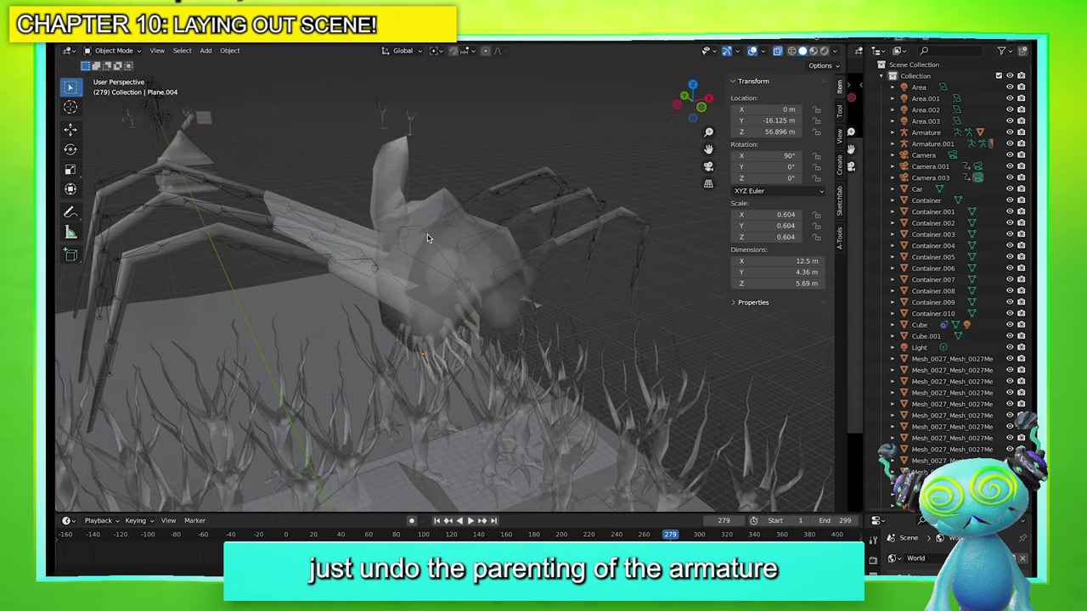
pyautogui.click(427, 233)
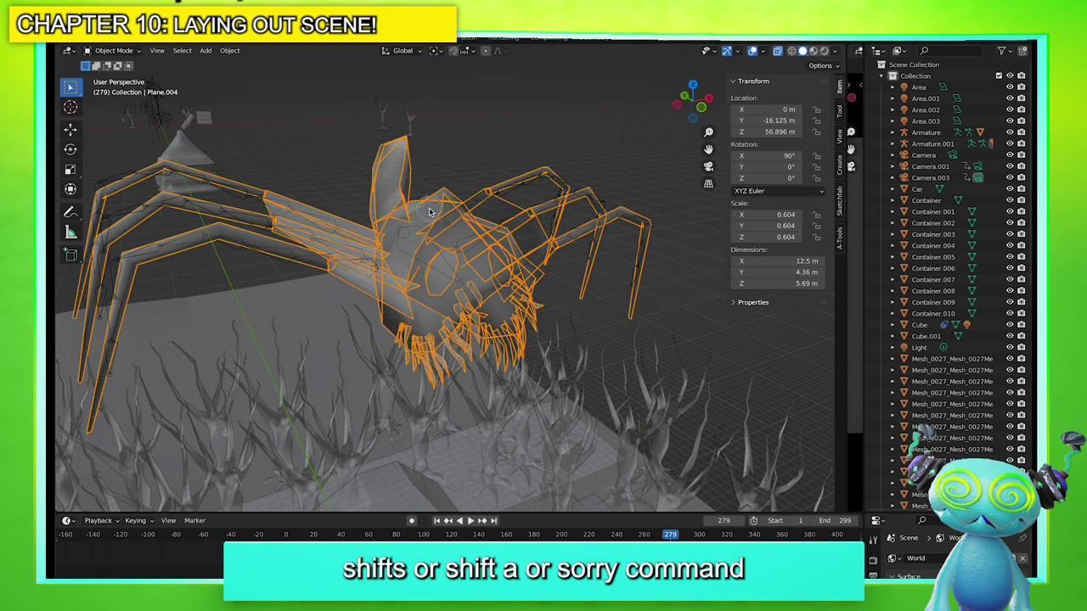
pyautogui.hotkey('ctrl', 'a')
pyautogui.hotkey('ctrl', 'a')
pyautogui.click(656, 126)
pyautogui.click(404, 230)
pyautogui.click(403, 234)
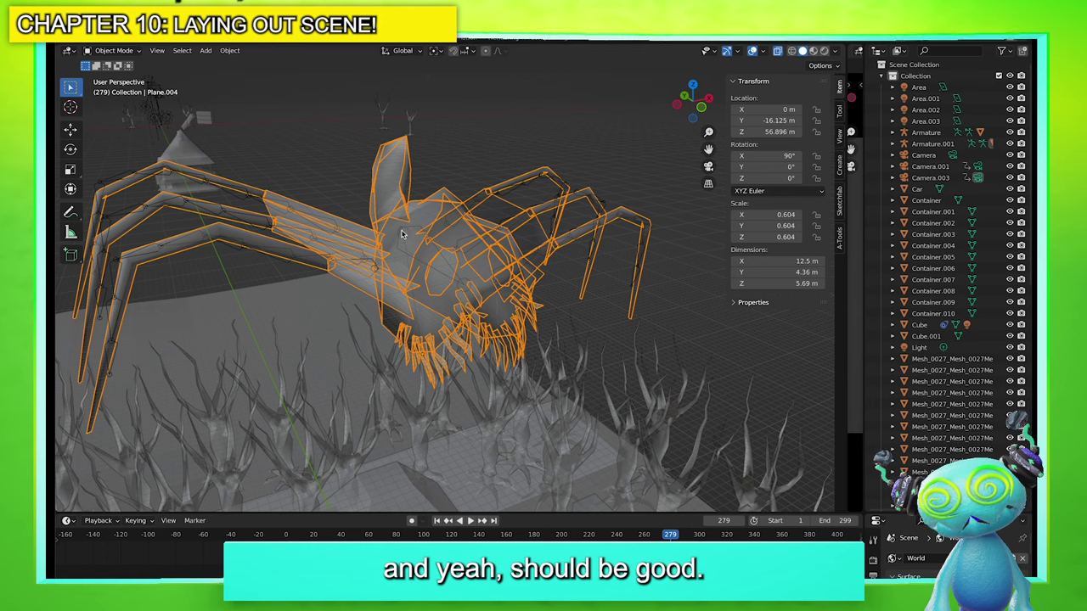
# Put the creature's armature in Pose Mode and move the body bone down toward the house
pyautogui.moveTo(403, 233); pyautogui.dragTo(487, 276, button='middle')
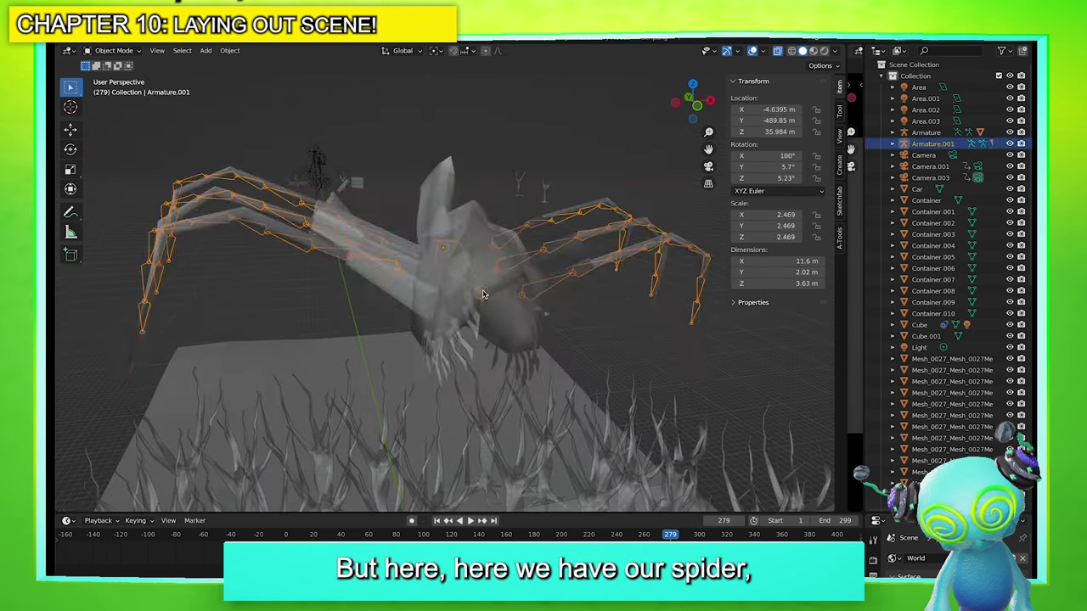
pyautogui.click(476, 296)
pyautogui.hotkey('ctrl', 'Tab')
pyautogui.scroll(-8, 479, 340)
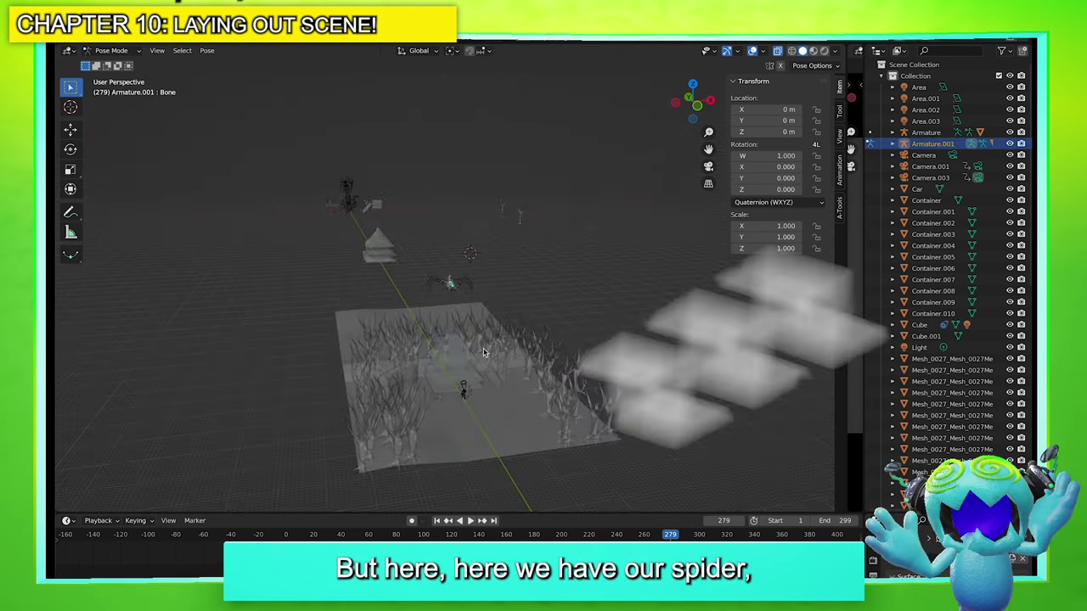
pyautogui.press('g')
pyautogui.click(486, 386)
pyautogui.scroll(4, 486, 390)
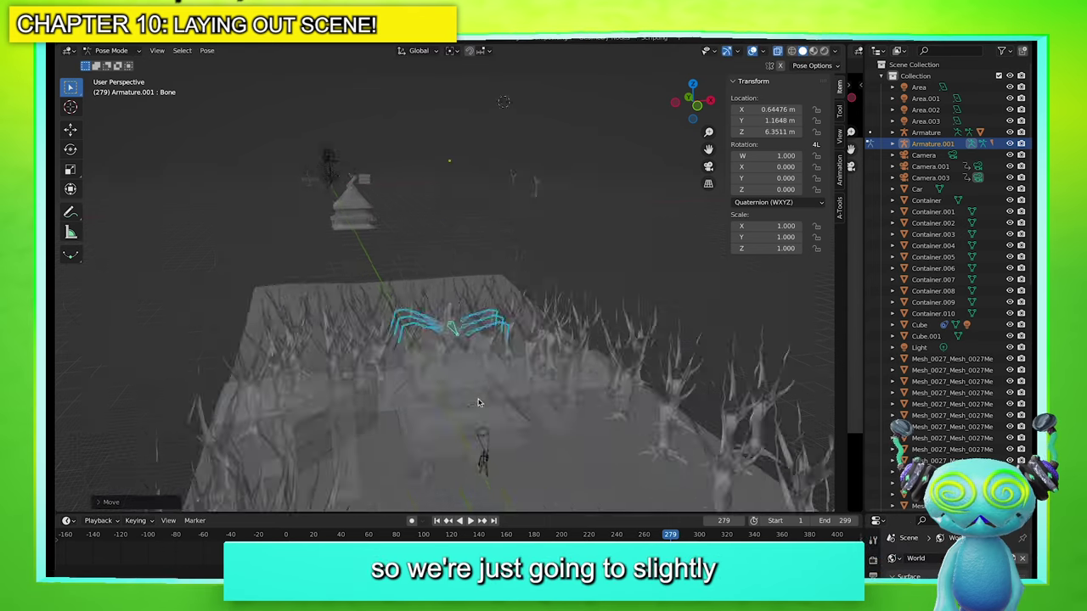
# Switch the viewport shading to Material Preview so the house and forest show their textures
pyautogui.press('z')
pyautogui.click(418, 380)
pyautogui.press('z')
pyautogui.click(356, 313)
pyautogui.moveTo(358, 314); pyautogui.dragTo(450, 355, button='middle')
# Move the creature's body bone along the global Z, Y and X axes to bring it onto the house
pyautogui.press('g')
pyautogui.press('z')
pyautogui.click(451, 437)
pyautogui.press('g')
pyautogui.press('y')
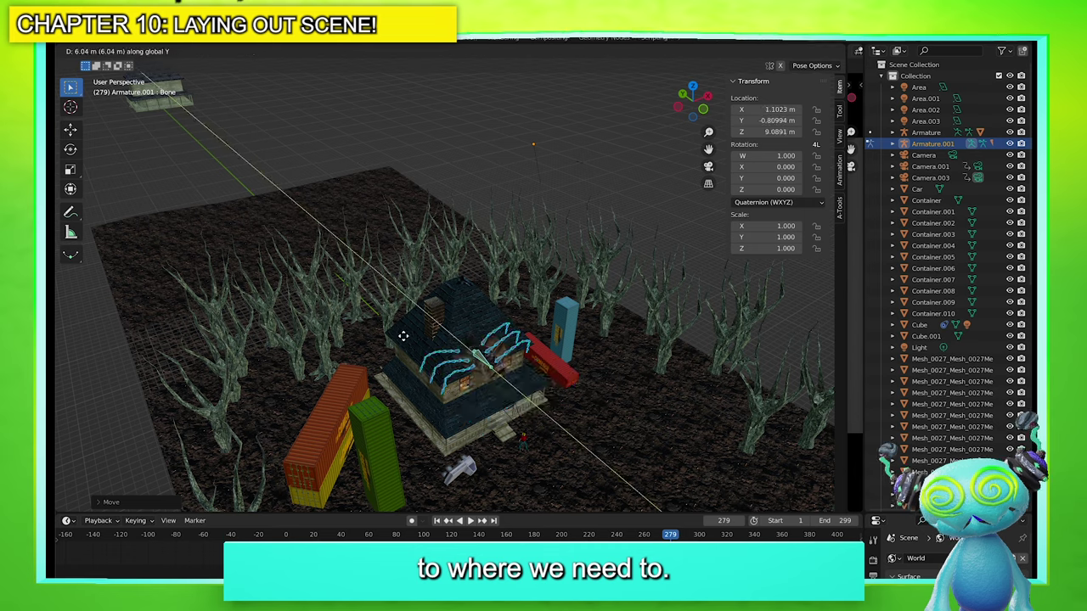
pyautogui.click(347, 296)
pyautogui.press('g')
pyautogui.press('x')
pyautogui.click(428, 266)
# Adjust the body bone's position along X so the creature sits beside the roof's peak
pyautogui.moveTo(513, 312); pyautogui.dragTo(494, 309, button='middle')
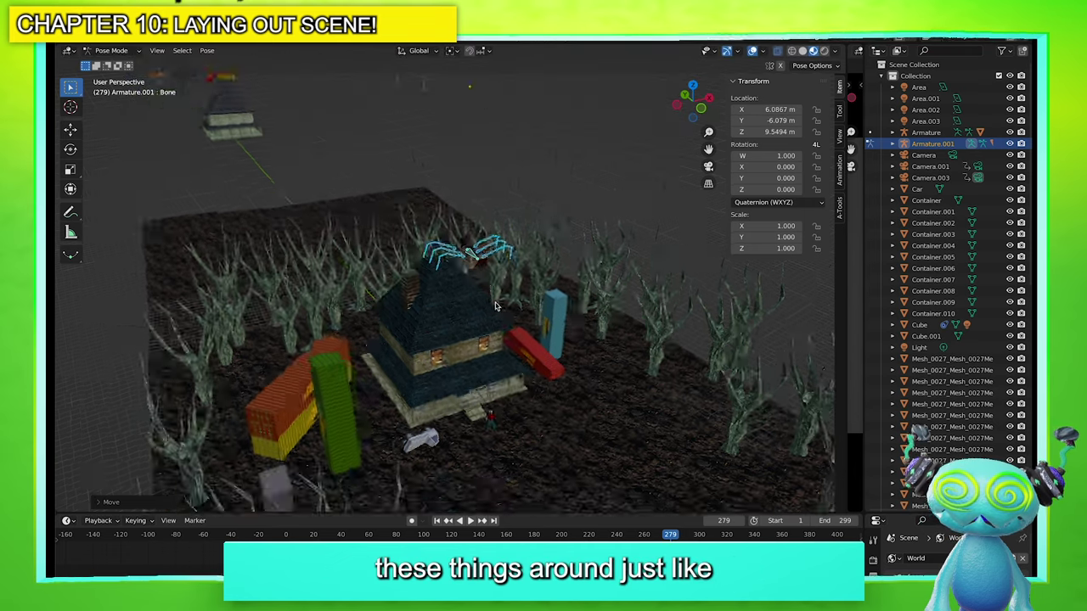
pyautogui.scroll(6, 494, 308)
pyautogui.scroll(-4, 495, 308)
pyautogui.press('g')
pyautogui.press('x')
pyautogui.click(481, 381)
# Rotate the body bone to tilt the creature along the slope of the roof
pyautogui.moveTo(481, 381); pyautogui.dragTo(445, 345, button='middle')
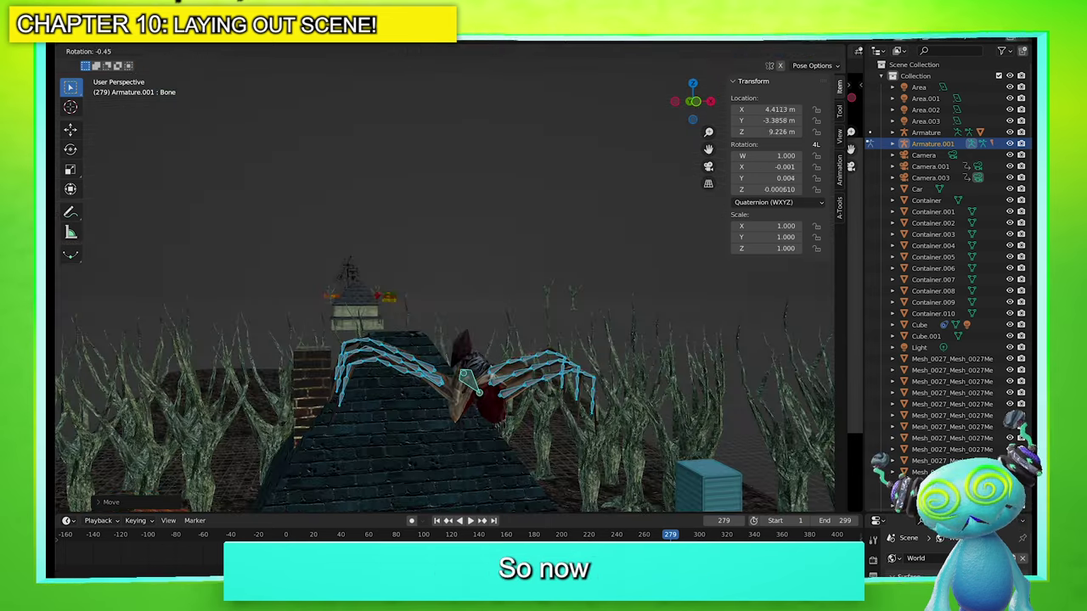
pyautogui.click(503, 339)
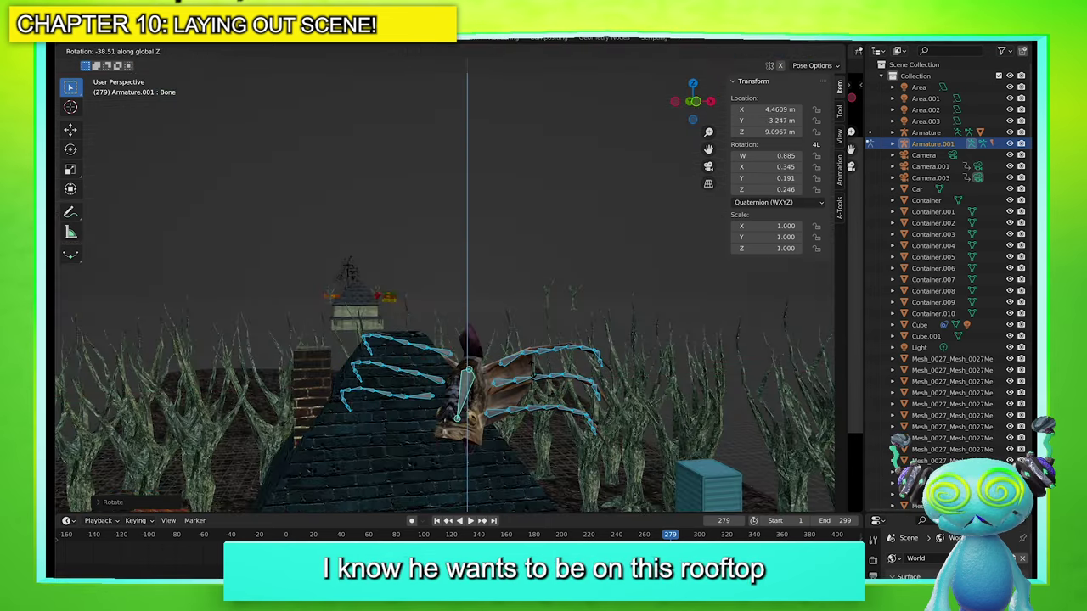
pyautogui.press('y')
pyautogui.click(529, 358)
pyautogui.moveTo(529, 358); pyautogui.dragTo(444, 357, button='middle')
# Fine-tune the body bone's position along Z and Y so the creature rests on the rooftop
pyautogui.press('g')
pyautogui.click(442, 365)
pyautogui.press('g')
pyautogui.press('z')
pyautogui.press('g')
pyautogui.press('x')
pyautogui.press('y')
pyautogui.click(430, 366)
pyautogui.press('g')
pyautogui.press('y')
pyautogui.click(430, 368)
pyautogui.scroll(-4, 429, 370)
pyautogui.moveTo(429, 371); pyautogui.dragTo(478, 363, button='middle')
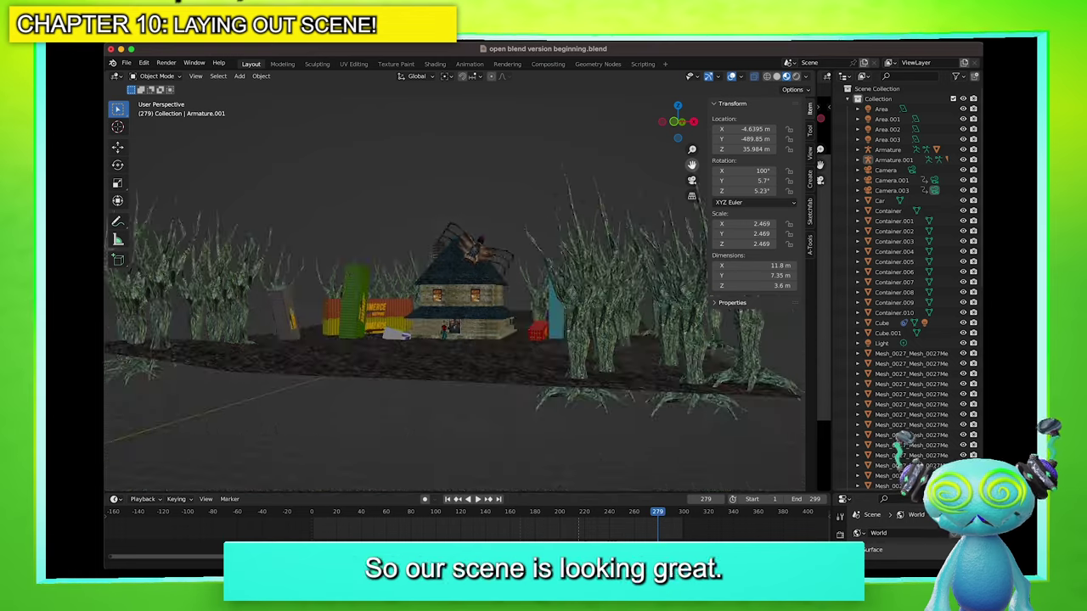
pyautogui.moveTo(533, 237); pyautogui.dragTo(549, 253, button='middle')
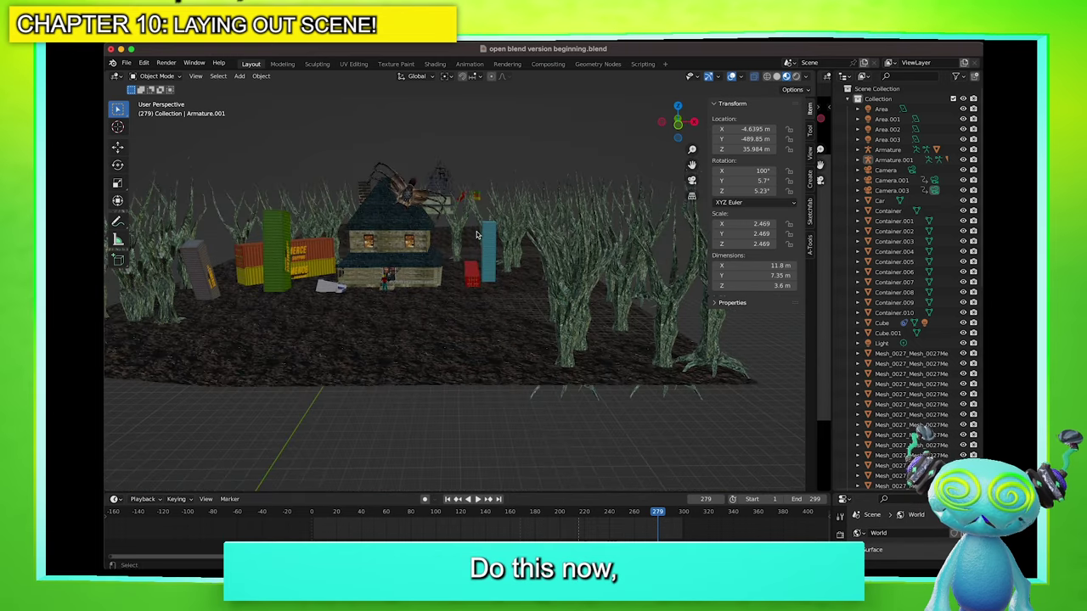
# Select the creature's mesh and check the black background colour in the World surface settings
pyautogui.scroll(3, 559, 220)
pyautogui.moveTo(360, 202)
pyautogui.mouseDown(button='middle')
pyautogui.moveTo(316, 203)
pyautogui.moveTo(360, 211)
pyautogui.mouseUp(button='middle')
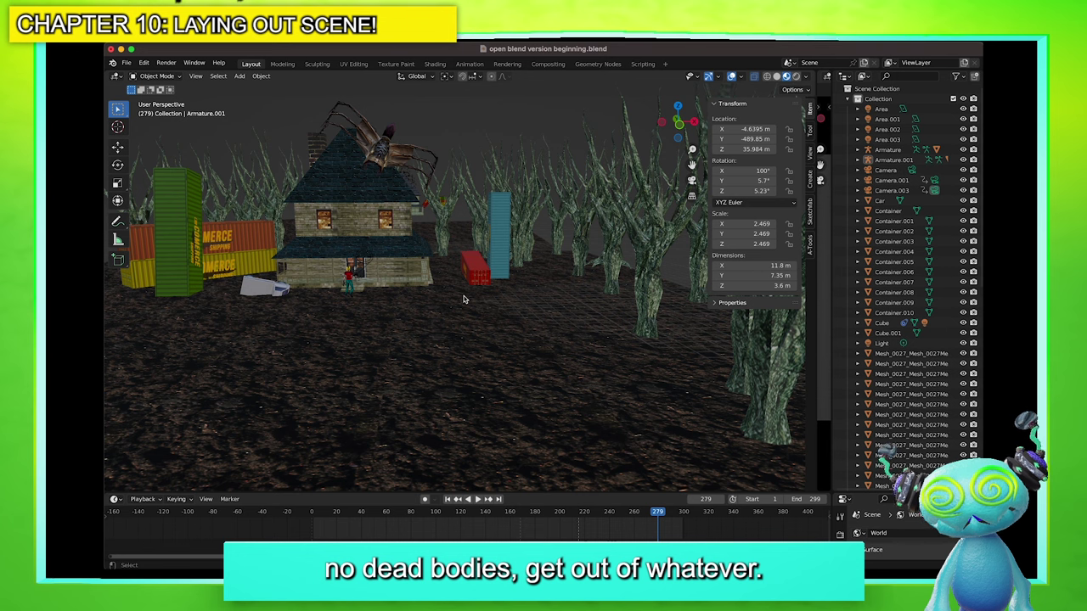
pyautogui.click(378, 168)
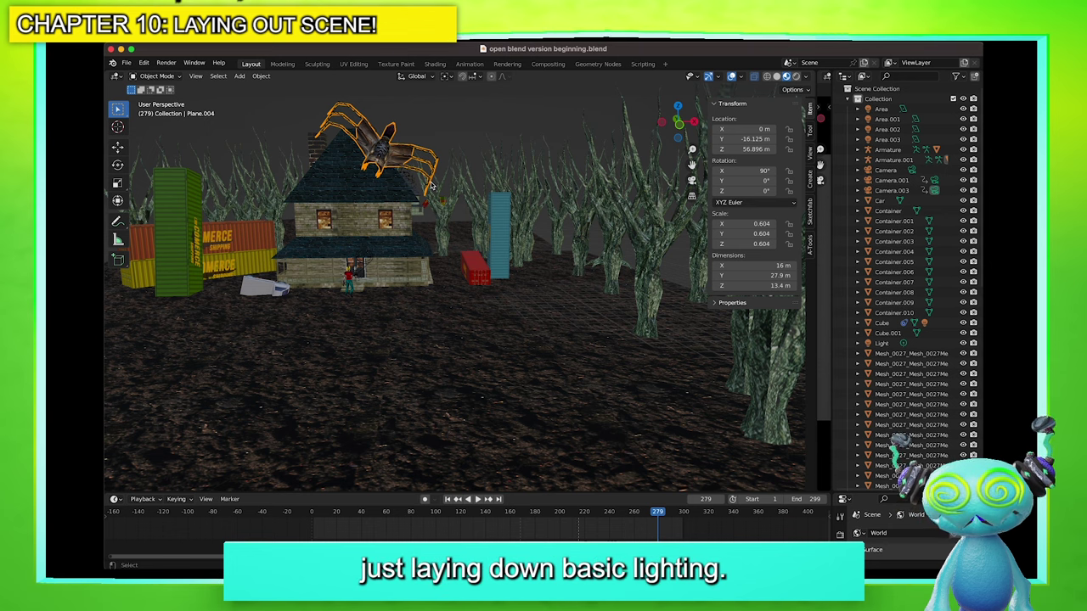
pyautogui.moveTo(864, 491); pyautogui.dragTo(856, 313)
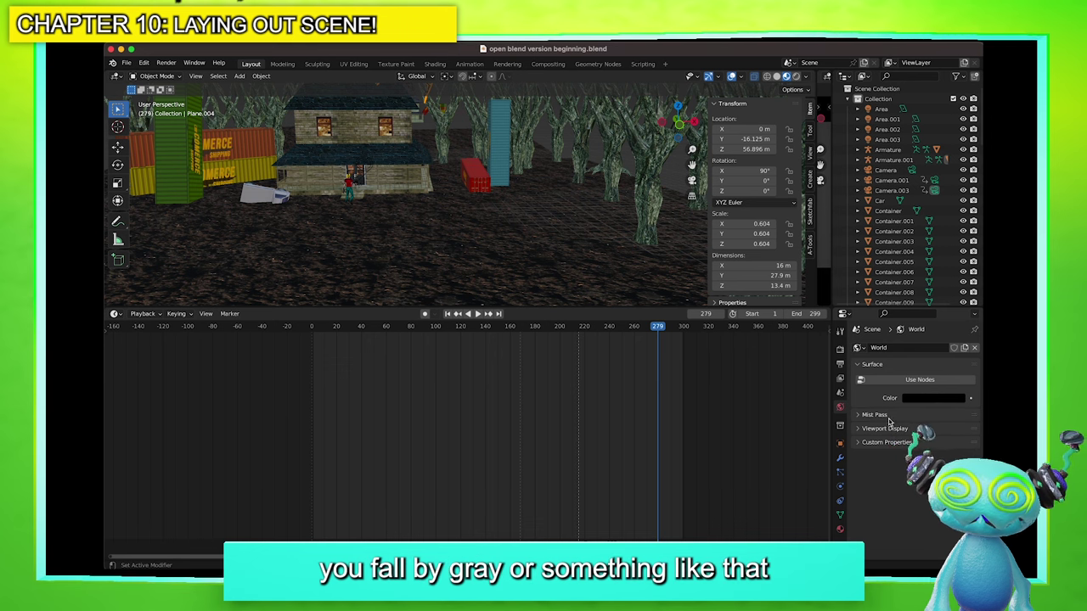
pyautogui.click(115, 313)
pyautogui.click(116, 314)
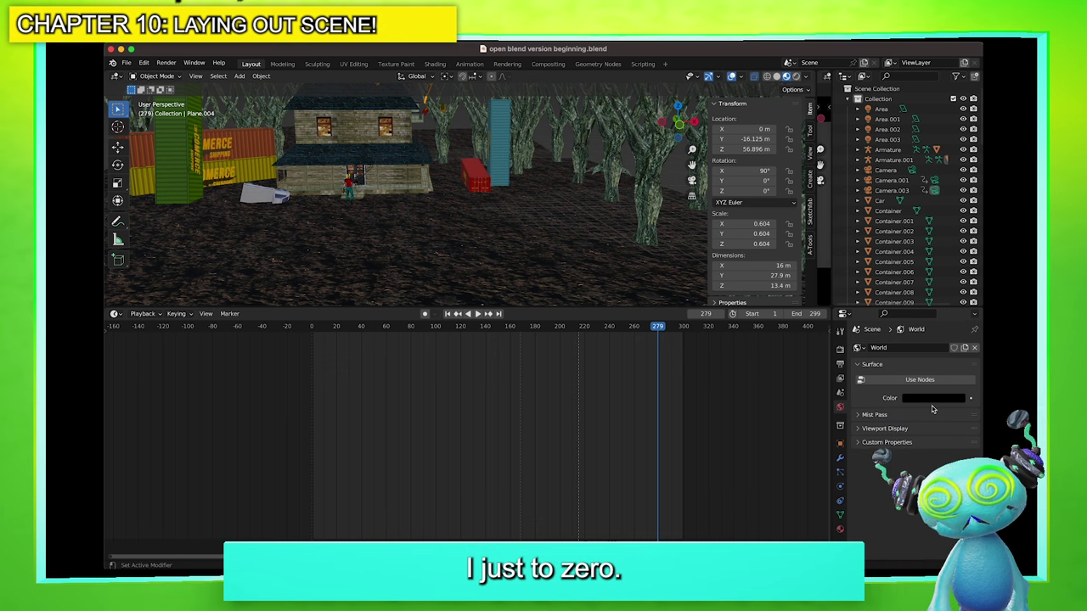
pyautogui.moveTo(537, 305); pyautogui.dragTo(535, 491)
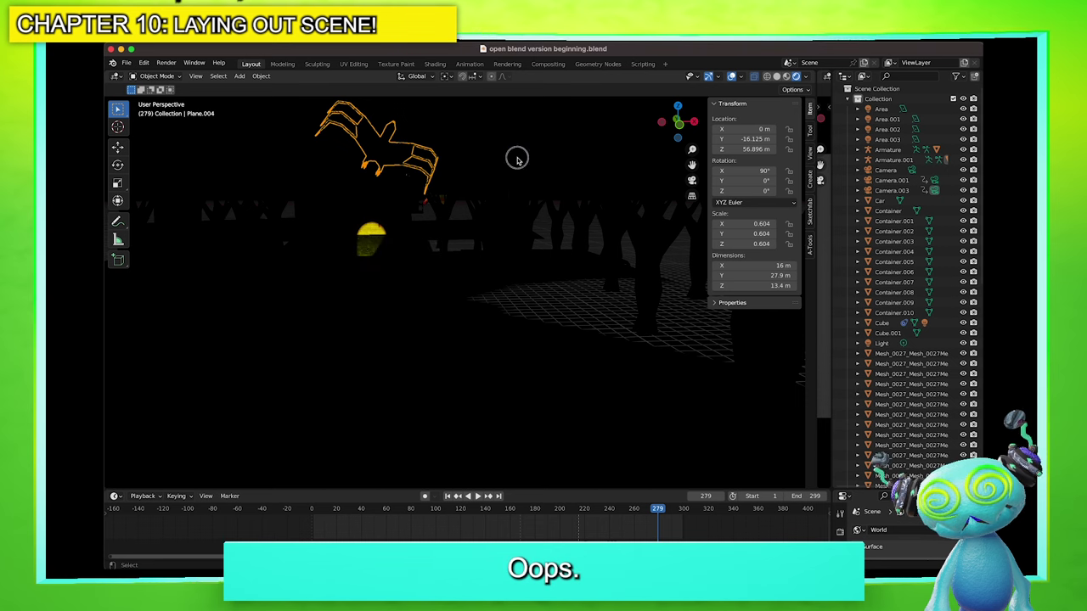
# View the unlit scene in rendered shading and return the viewport to Material Preview
pyautogui.click(497, 271)
pyautogui.click(478, 264)
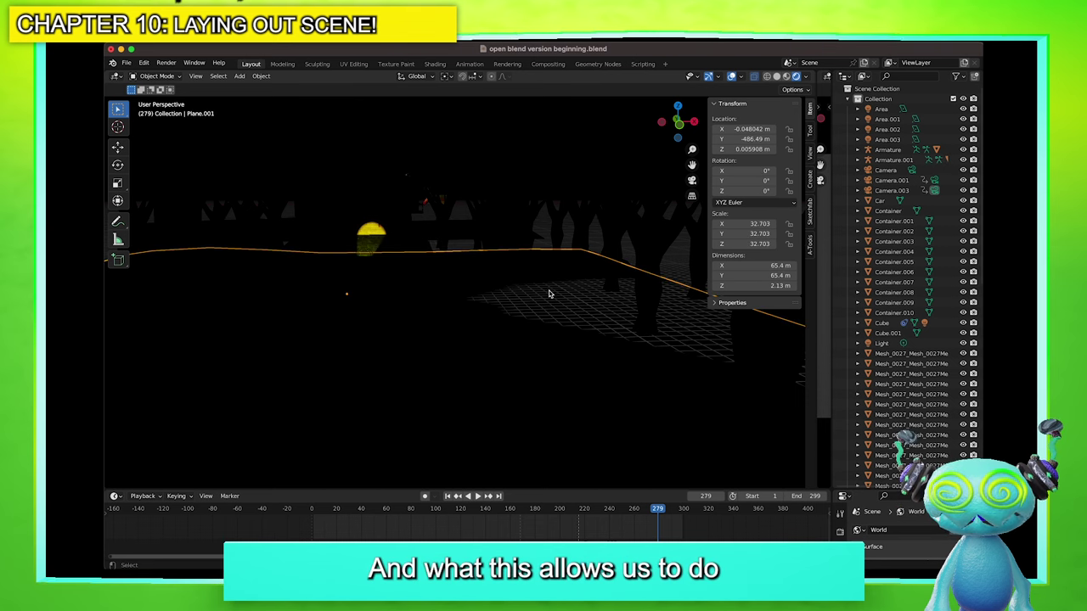
pyautogui.press('z')
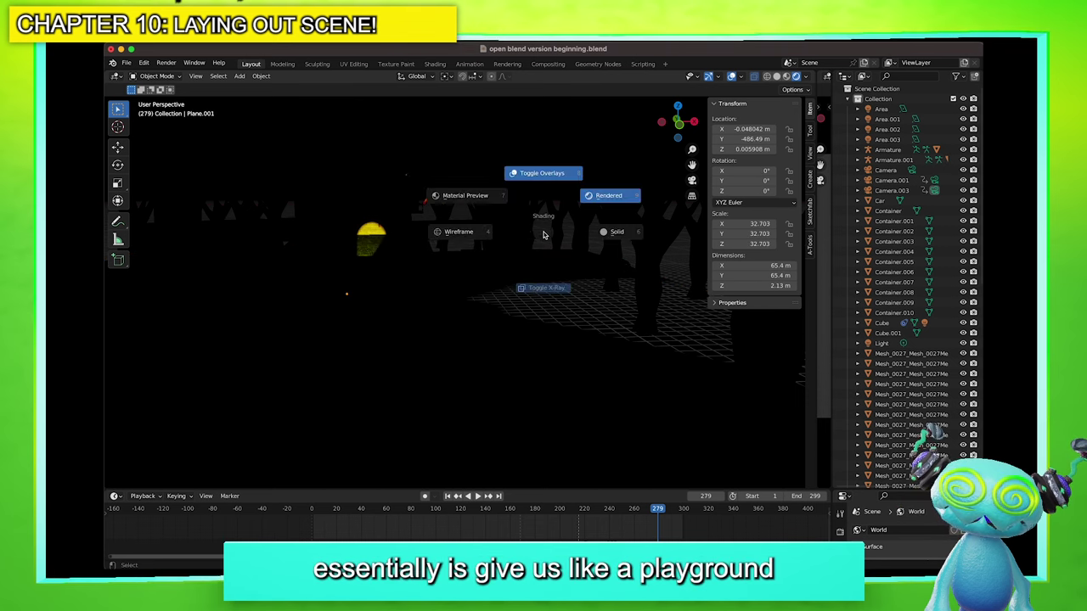
pyautogui.click(456, 218)
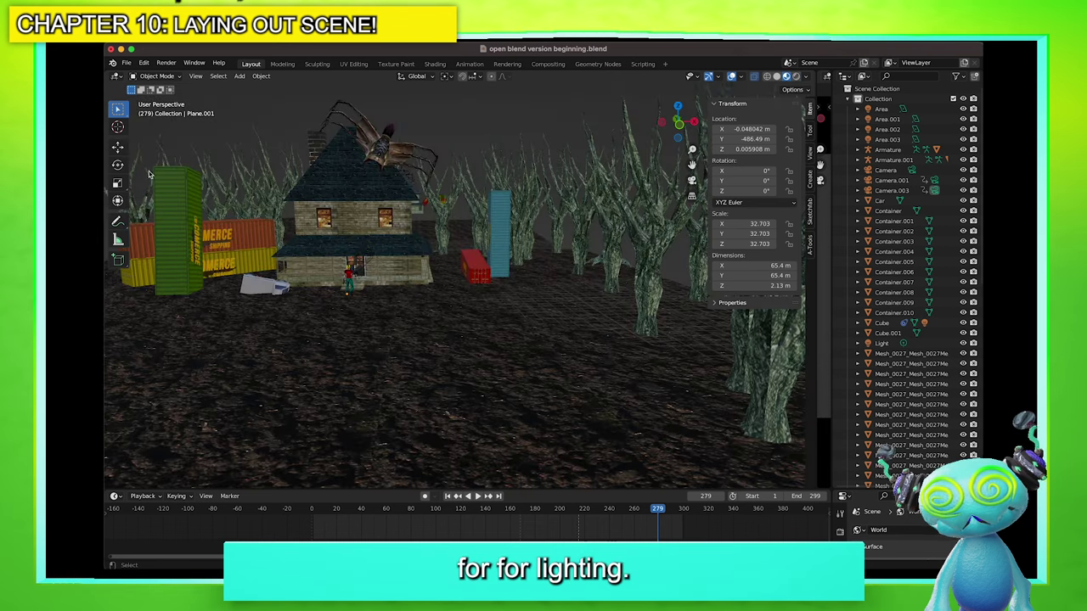
# Place the 3D cursor on the ground in front of the house, add an area light there and raise it along Z to about 7.8 m
pyautogui.click(118, 129)
pyautogui.click(385, 313)
pyautogui.moveTo(385, 313); pyautogui.dragTo(417, 315, button='middle')
pyautogui.hotkey('shift', 'a')
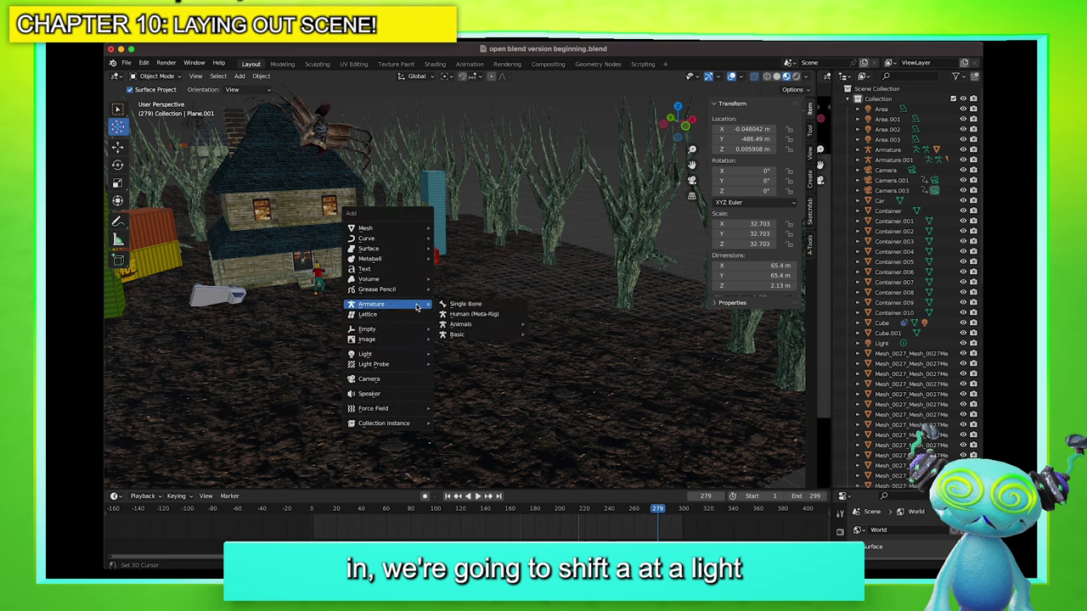
pyautogui.moveTo(416, 354)
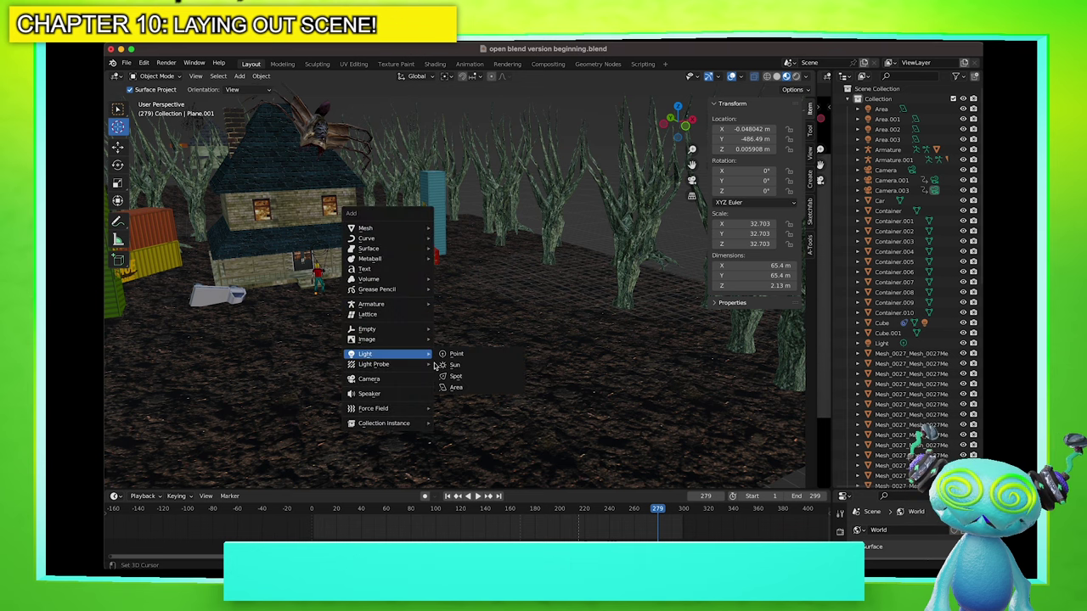
pyautogui.click(479, 387)
pyautogui.press('g')
pyautogui.press('z')
pyautogui.click(461, 233)
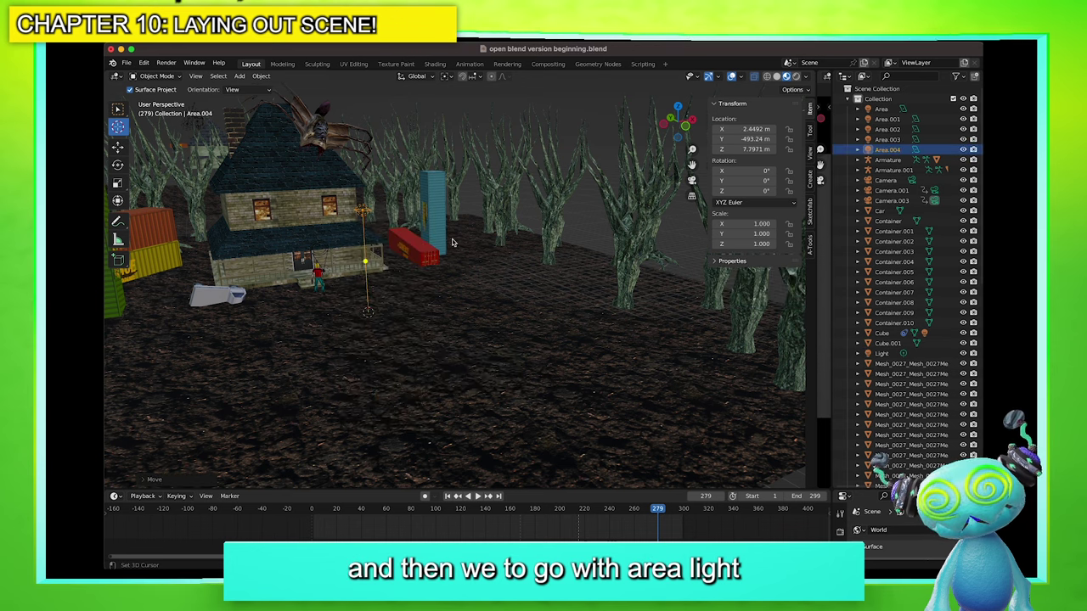
# Set the new area light's power to 1000 W in its light properties
pyautogui.moveTo(841, 491); pyautogui.dragTo(840, 365)
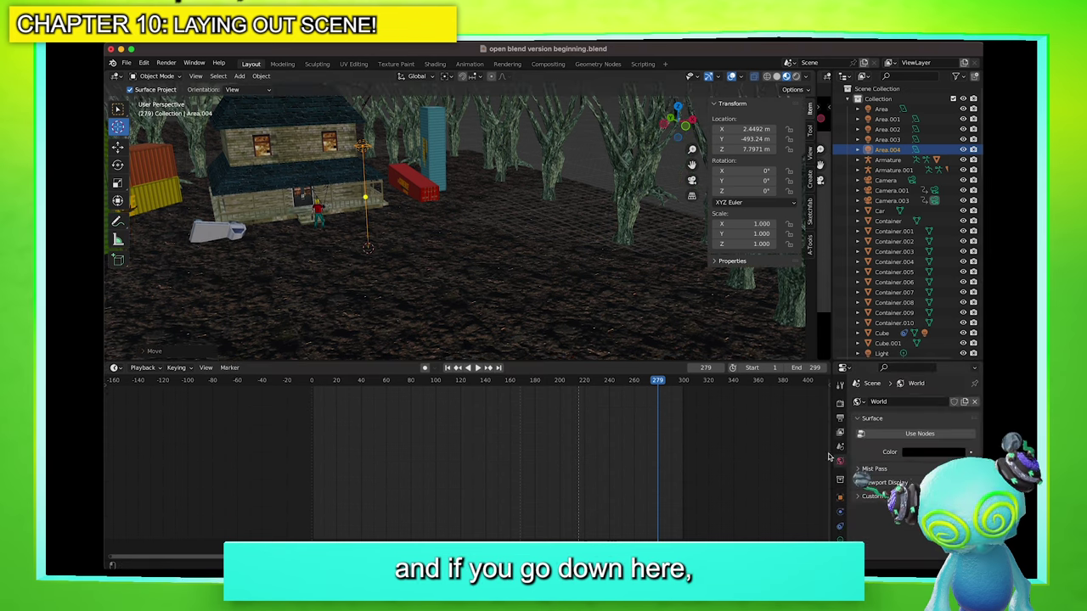
pyautogui.click(840, 526)
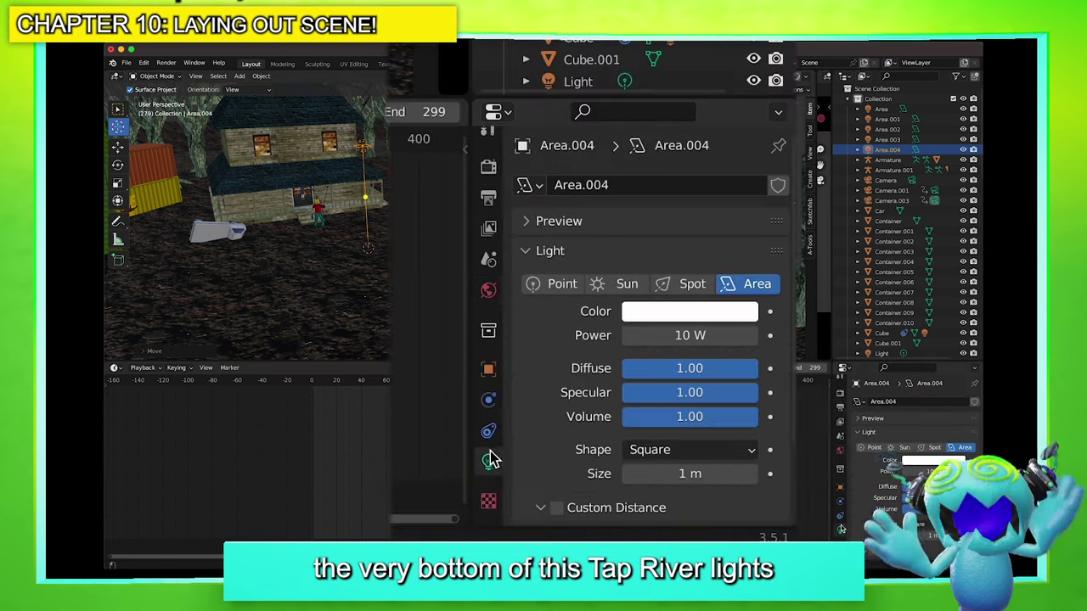
pyautogui.click(695, 334)
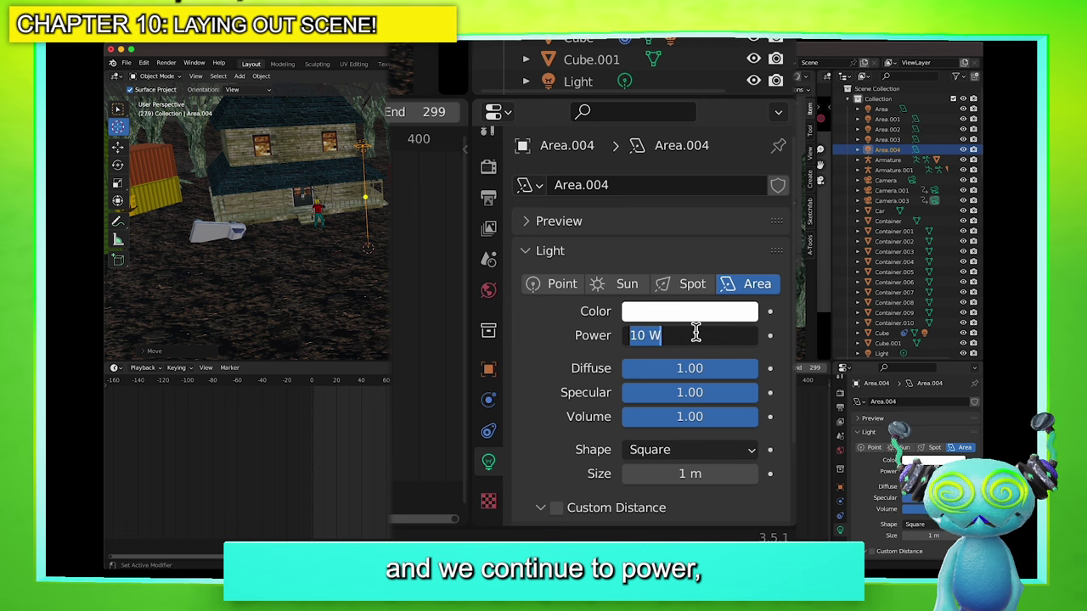
pyautogui.write('1000')
pyautogui.press('Return')
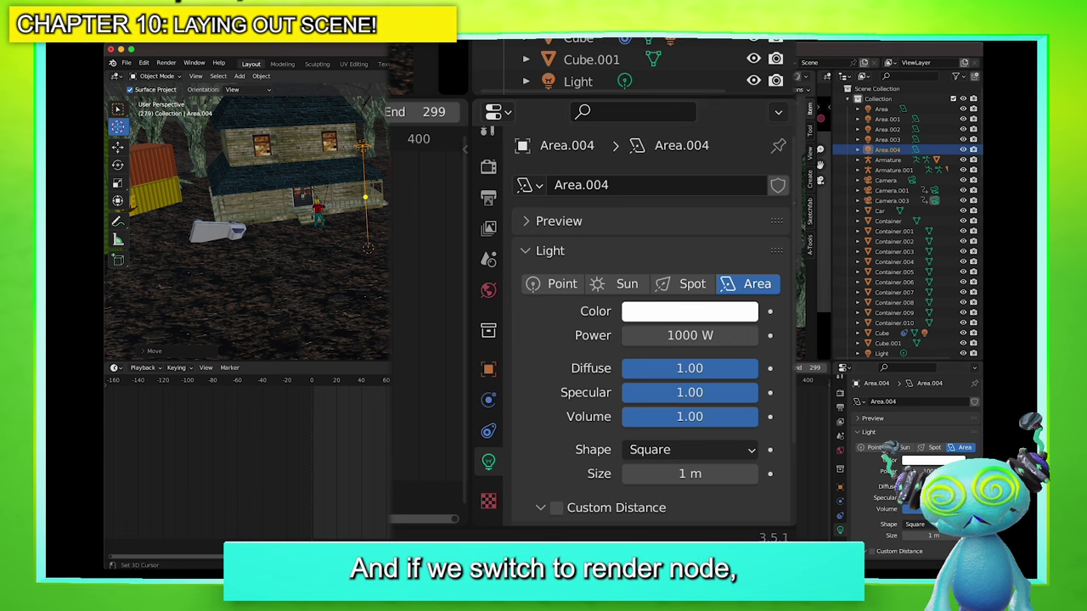
# Switch the viewport to rendered shading and raise the area light along Z to about 12 m
pyautogui.press('z')
pyautogui.click(495, 264)
pyautogui.press('g')
pyautogui.press('z')
pyautogui.click(487, 214)
pyautogui.press('KP_Decimal')
pyautogui.moveTo(532, 359); pyautogui.dragTo(532, 461)
pyautogui.scroll(-8, 488, 367)
pyautogui.moveTo(489, 367); pyautogui.dragTo(485, 357, button='middle')
# Increase the area light's power to 1705.4 W and its size to 2.62 m
pyautogui.moveTo(905, 463); pyautogui.dragTo(905, 384)
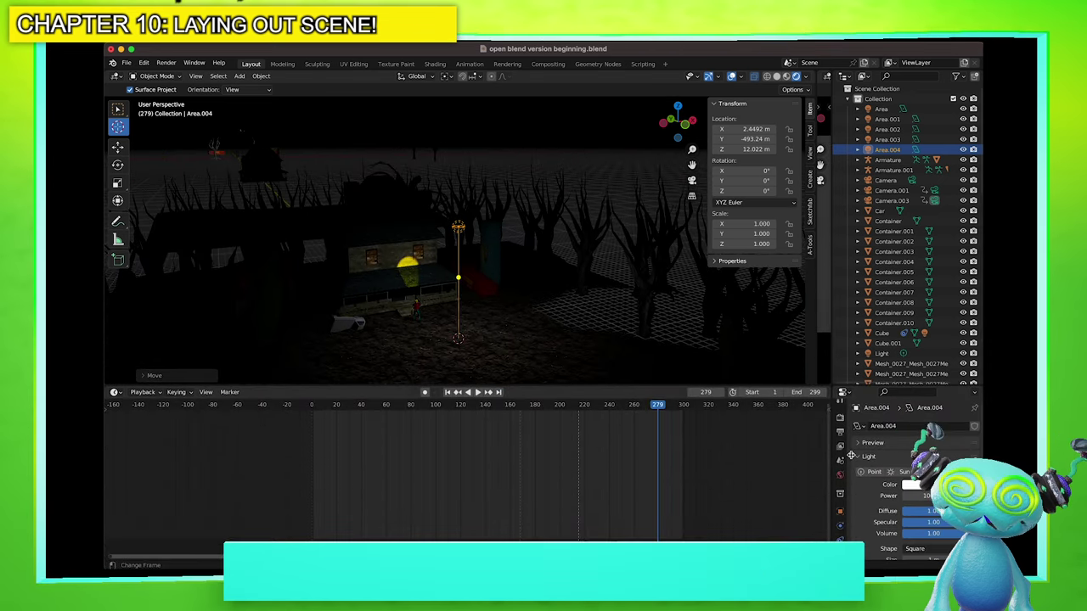
pyautogui.scroll(-2, 880, 508)
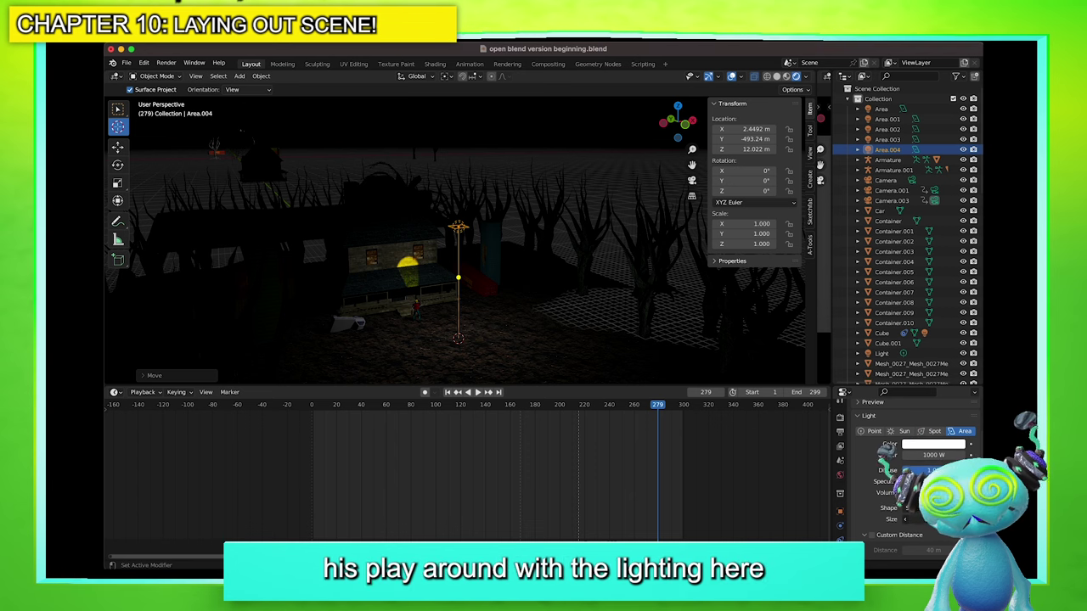
pyautogui.moveTo(933, 455); pyautogui.dragTo(962, 455)
# Raise the area light along Z to about 16.8 m so it reaches the roof and creature
pyautogui.press('g')
pyautogui.press('z')
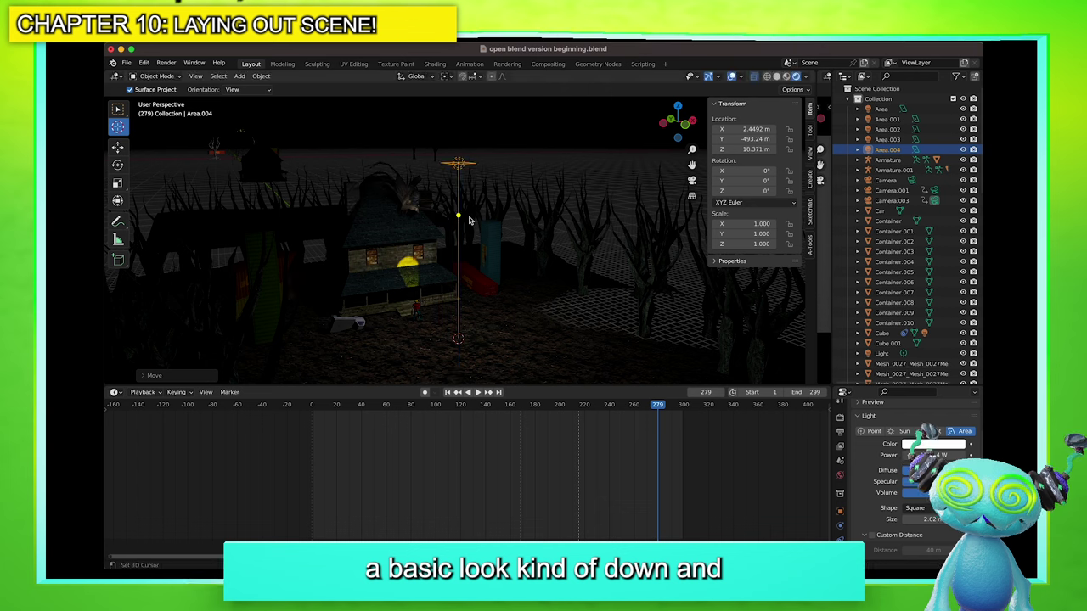
pyautogui.click(470, 234)
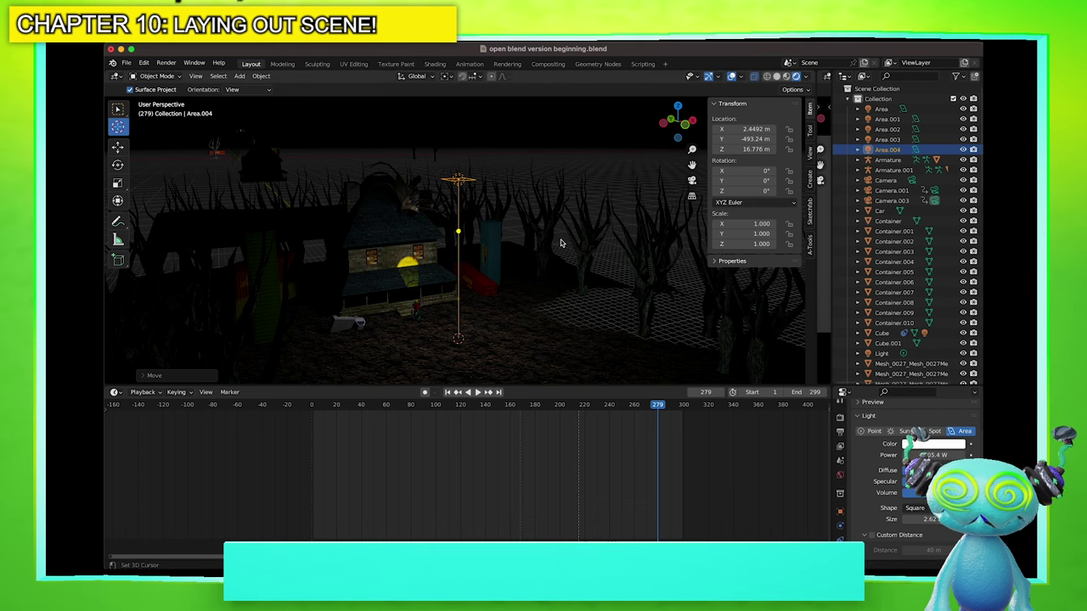
# Duplicate the area light and place the copy near the shipping containers at about X -14.2 m
pyautogui.hotkey('shift', 'd')
pyautogui.press('x')
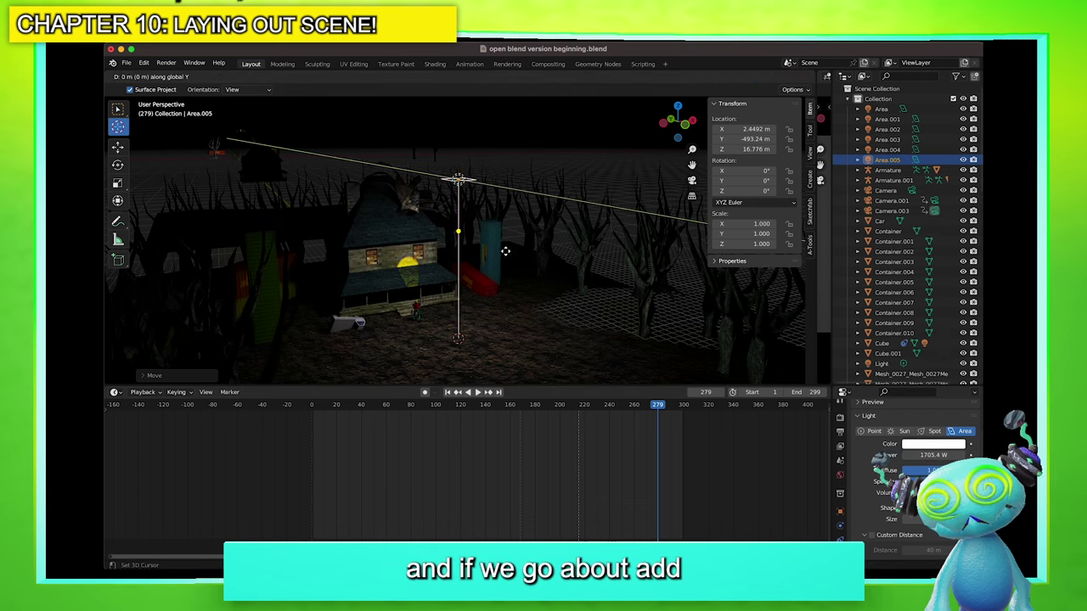
pyautogui.click(344, 214)
# Duplicate the light by the containers along Y to about -421.3 m and colour the copy purple with hue 0.765
pyautogui.hotkey('shift', 'd')
pyautogui.press('y')
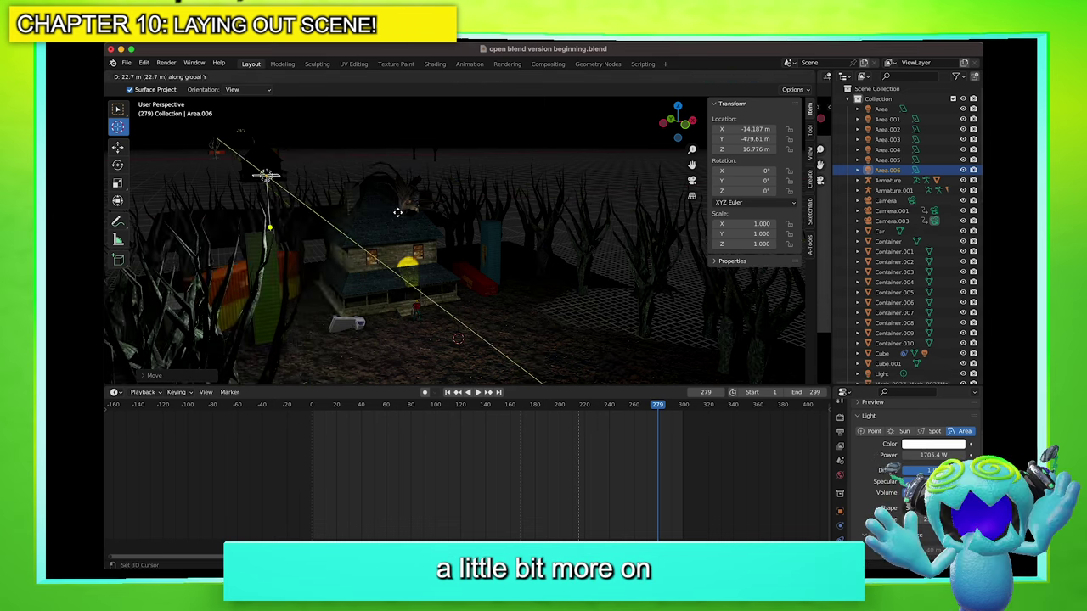
pyautogui.click(382, 200)
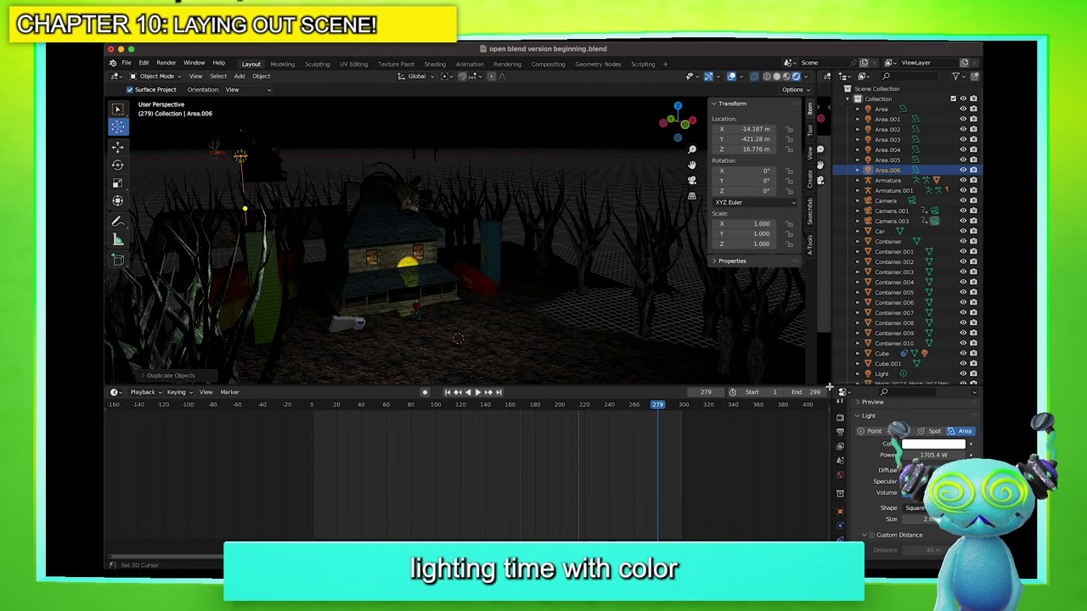
pyautogui.click(924, 444)
pyautogui.moveTo(913, 348); pyautogui.dragTo(946, 350)
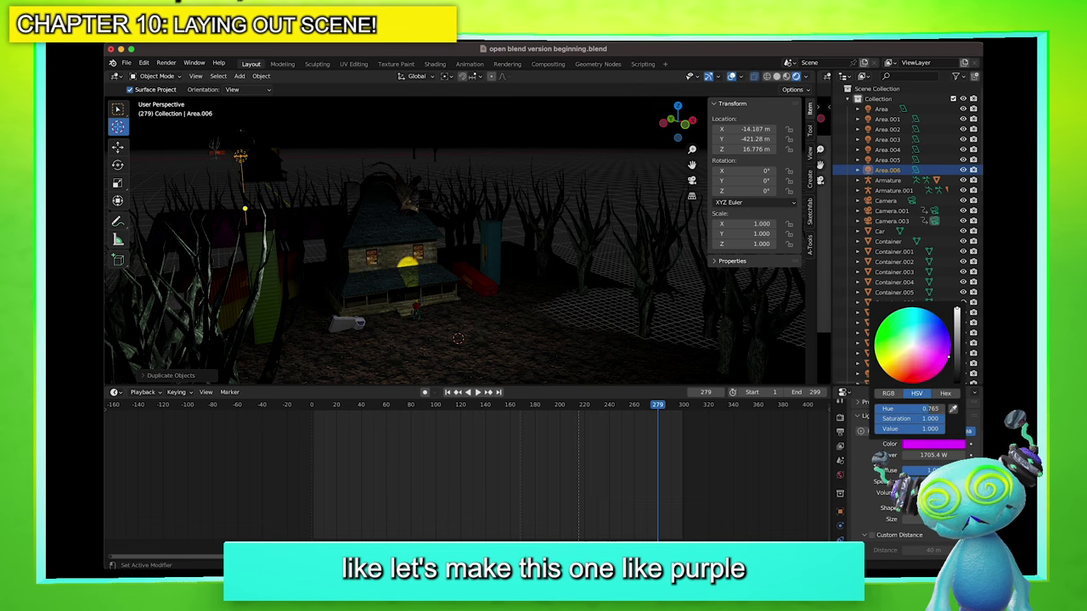
# Duplicate the purple light to about X 26.3 m, Y -461.4 m near the blue container and colour the copy green
pyautogui.hotkey('shift', 'd')
pyautogui.press('x')
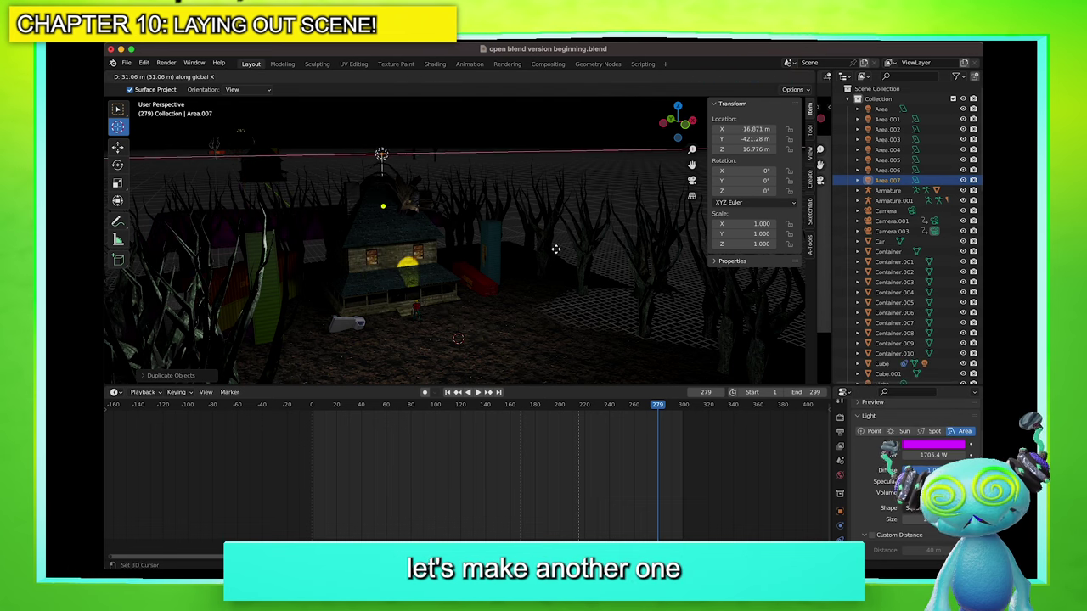
pyautogui.press('z')
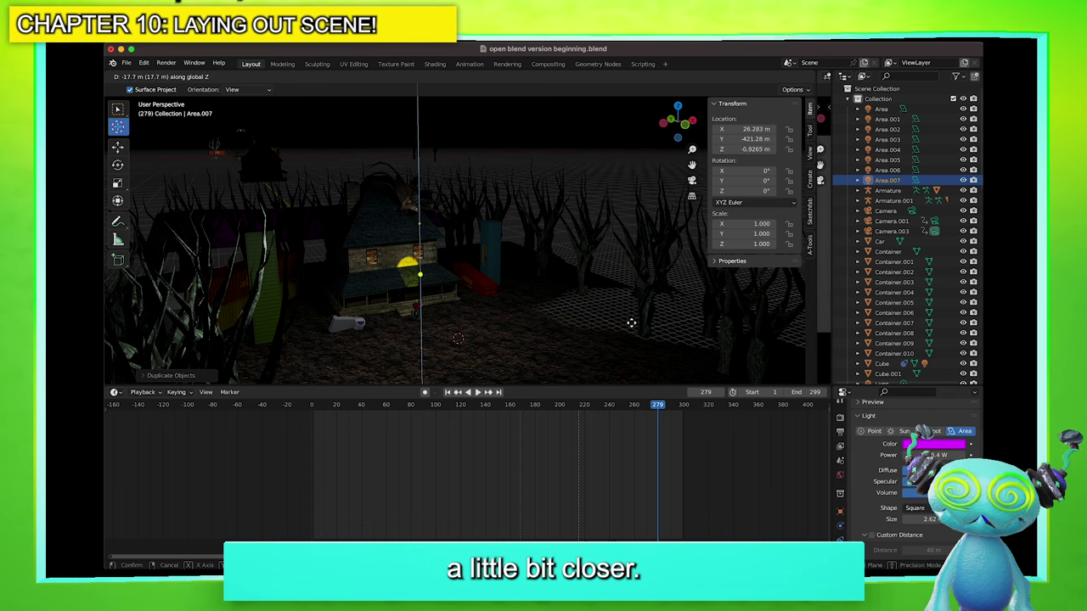
pyautogui.press('y')
pyautogui.click(651, 326)
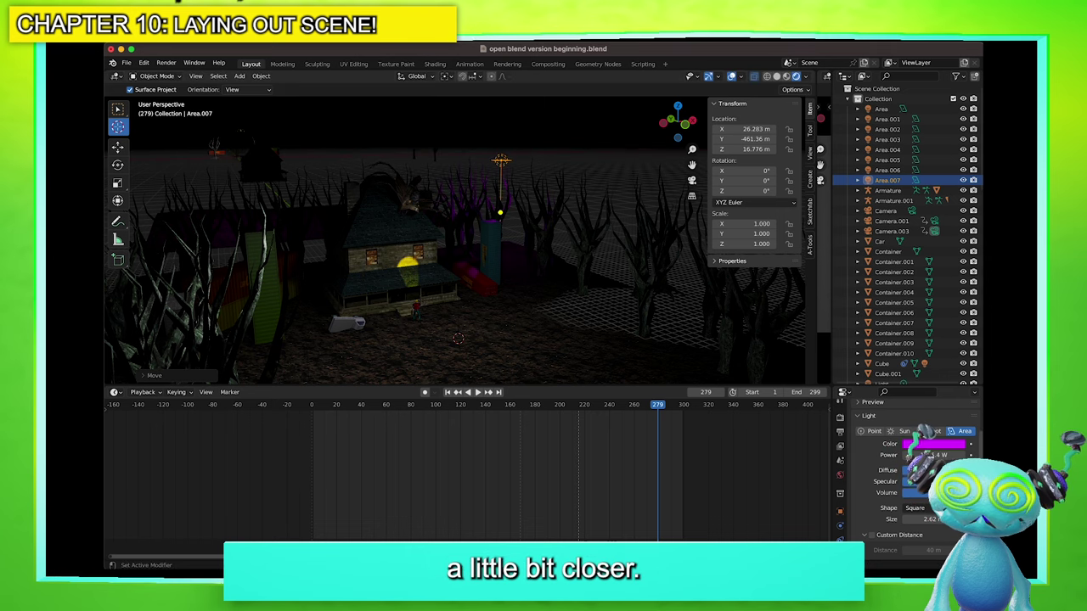
pyautogui.click(934, 443)
pyautogui.click(881, 328)
# Toggle the viewport overlays off and on to examine the mood of the lit scene
pyautogui.moveTo(460, 260); pyautogui.dragTo(443, 246, button='middle')
pyautogui.press('z')
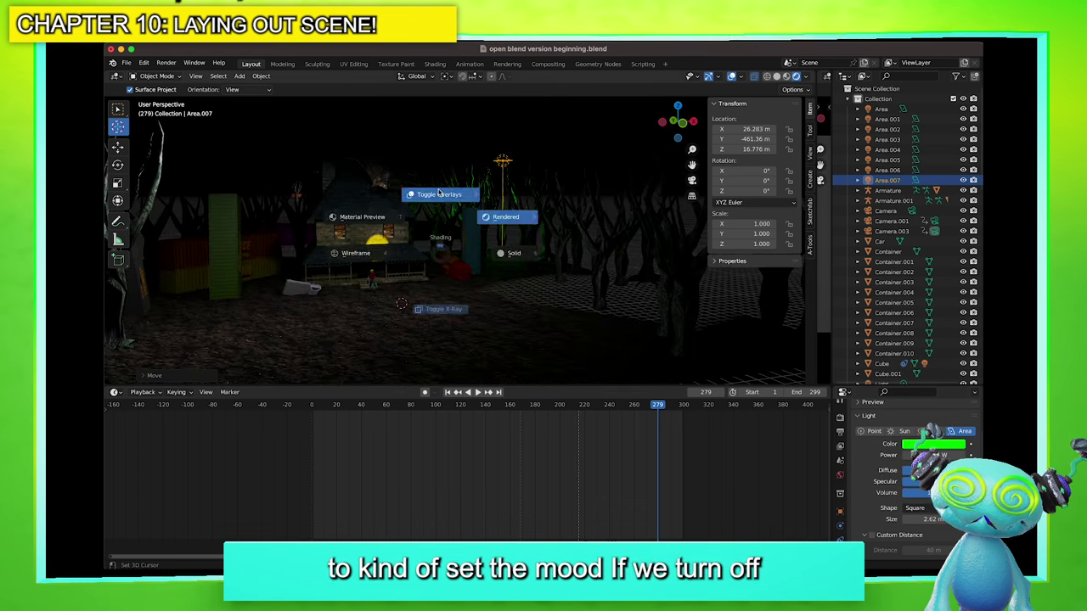
pyautogui.click(439, 194)
pyautogui.press('z')
pyautogui.click(463, 194)
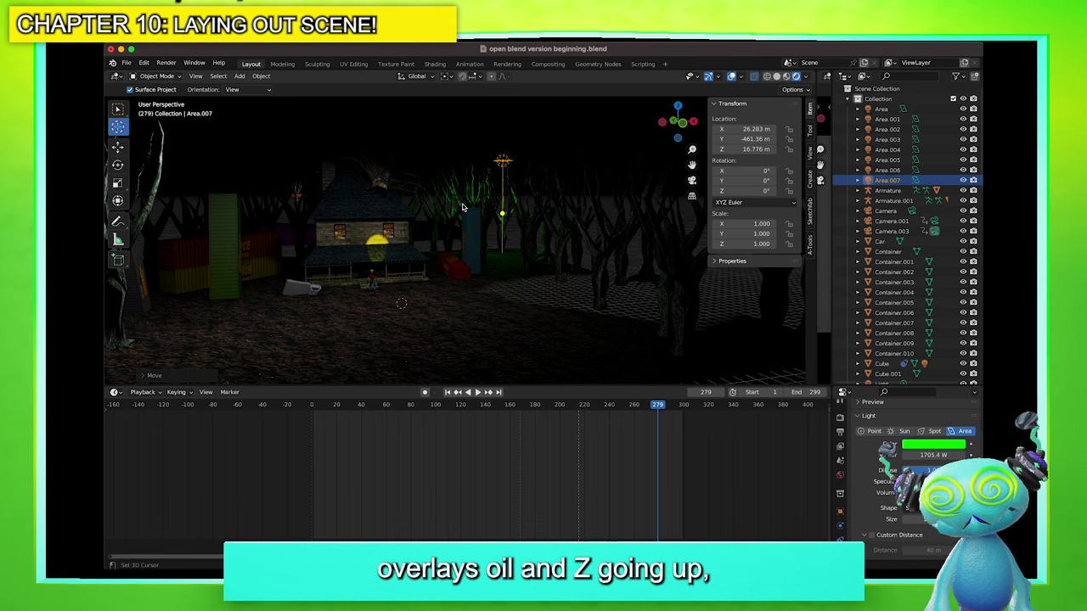
pyautogui.press('z')
pyautogui.click(461, 193)
pyautogui.moveTo(470, 239)
pyautogui.mouseDown(button='middle')
pyautogui.moveTo(442, 239)
pyautogui.moveTo(466, 243)
pyautogui.moveTo(467, 255)
pyautogui.mouseUp(button='middle')
pyautogui.hotkey('shift', 'alt', 'z')
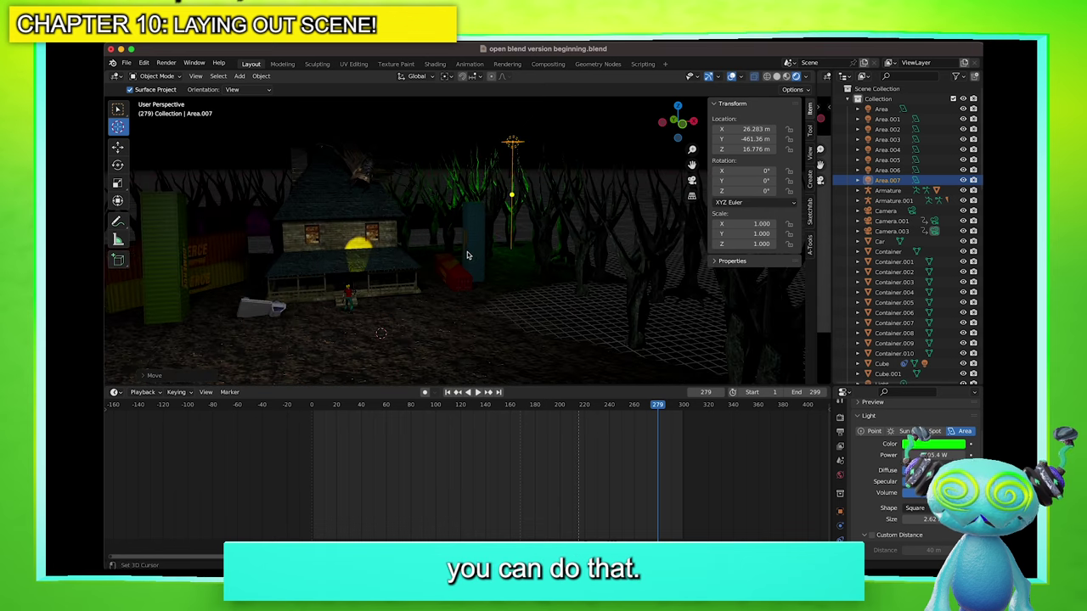
# Switch the viewport back to Material Preview shading with the house and its front yard in view
pyautogui.moveTo(691, 165); pyautogui.dragTo(686, 167)
pyautogui.press('z')
pyautogui.click(488, 221)
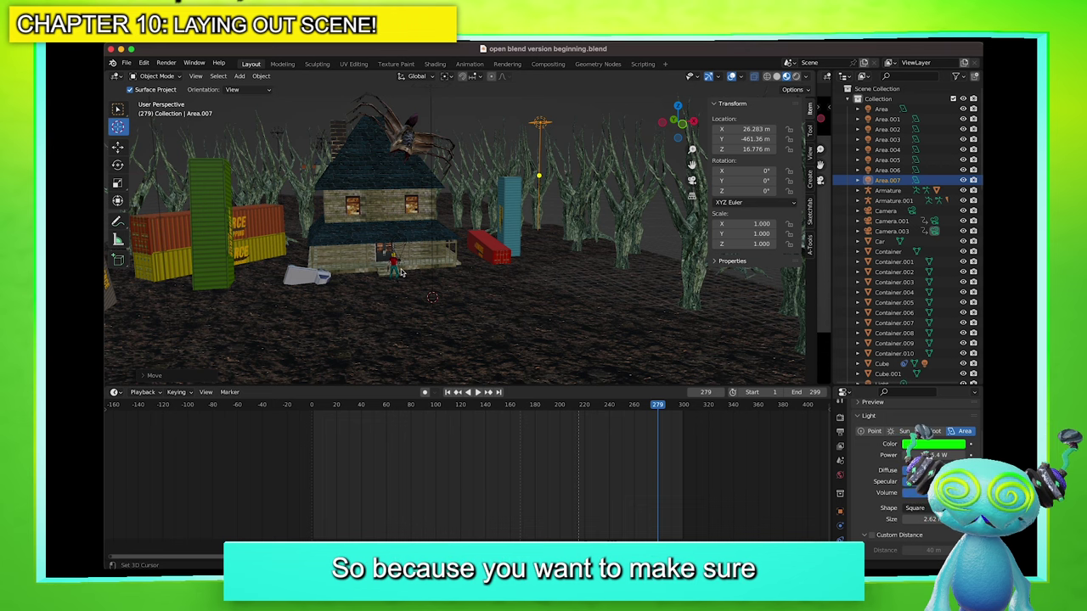
pyautogui.press('KP_Decimal')
pyautogui.scroll(-15, 430, 283)
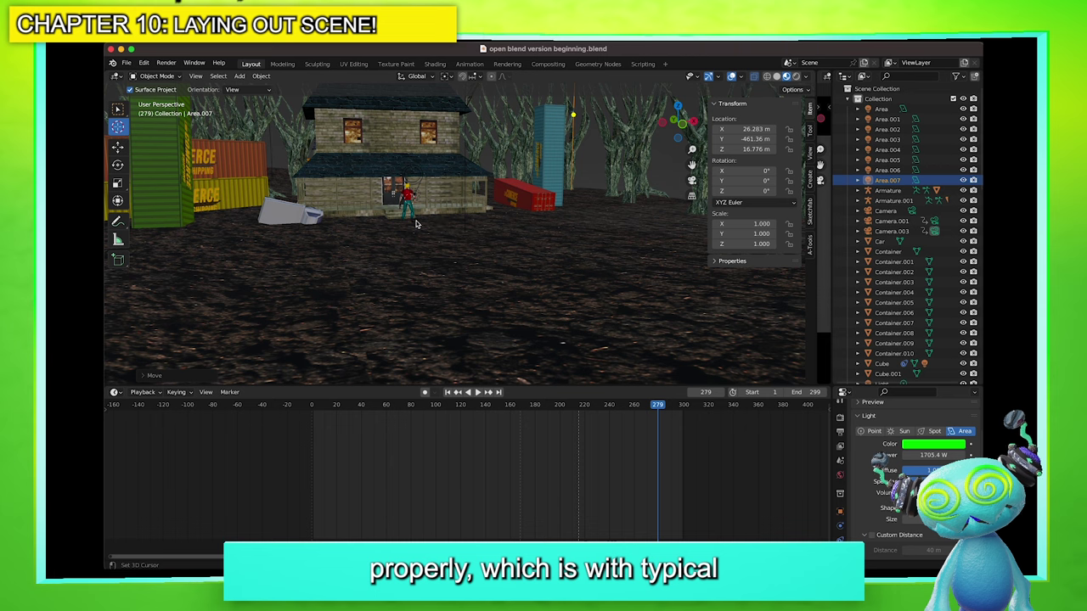
# Select the male character in front of the house and frame him to examine his position from several sides
pyautogui.click(118, 109)
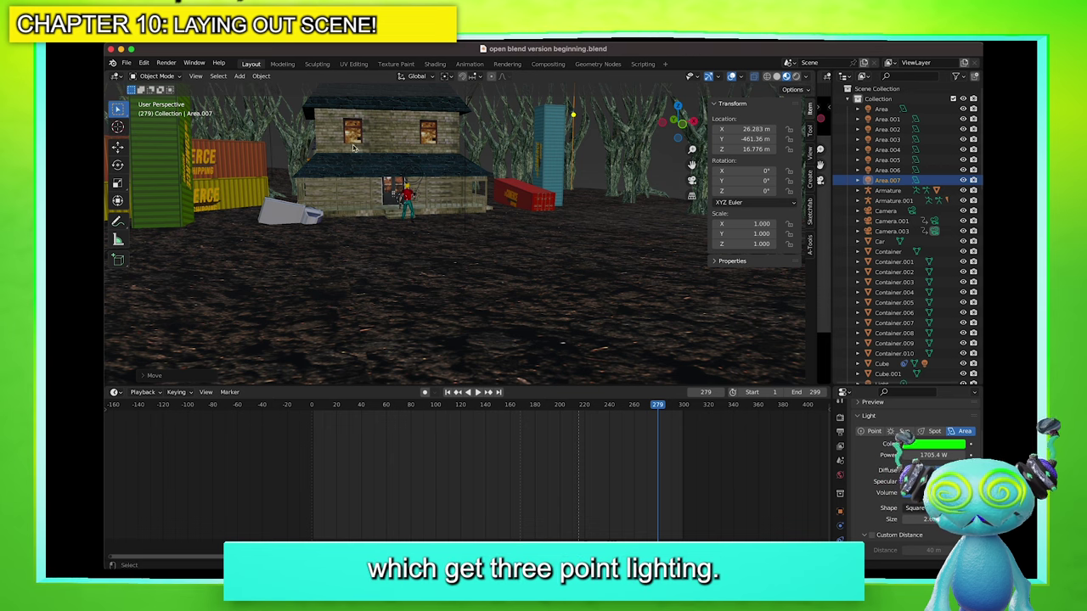
pyautogui.click(405, 192)
pyautogui.press('KP_Decimal')
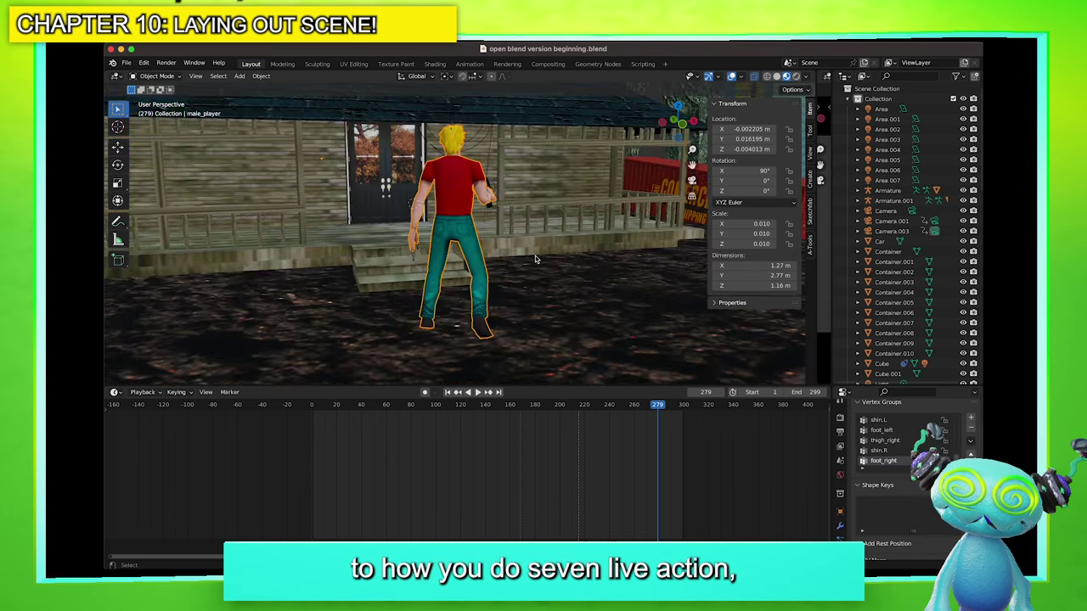
pyautogui.moveTo(473, 273); pyautogui.dragTo(405, 267, button='middle')
pyautogui.scroll(-3, 405, 267)
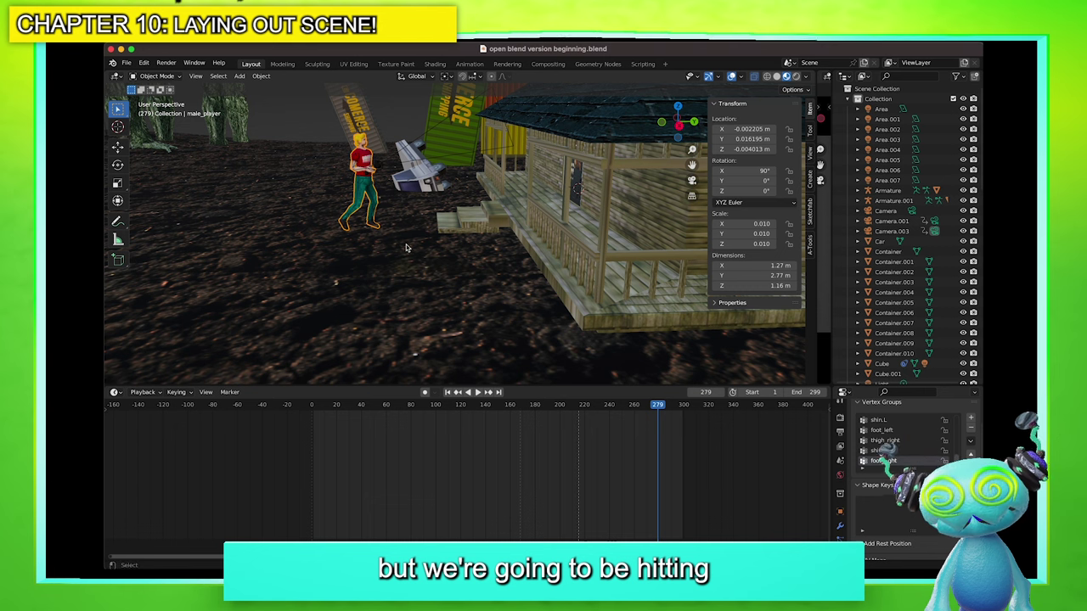
pyautogui.scroll(-2, 405, 247)
pyautogui.moveTo(422, 245); pyautogui.dragTo(527, 235, button='middle')
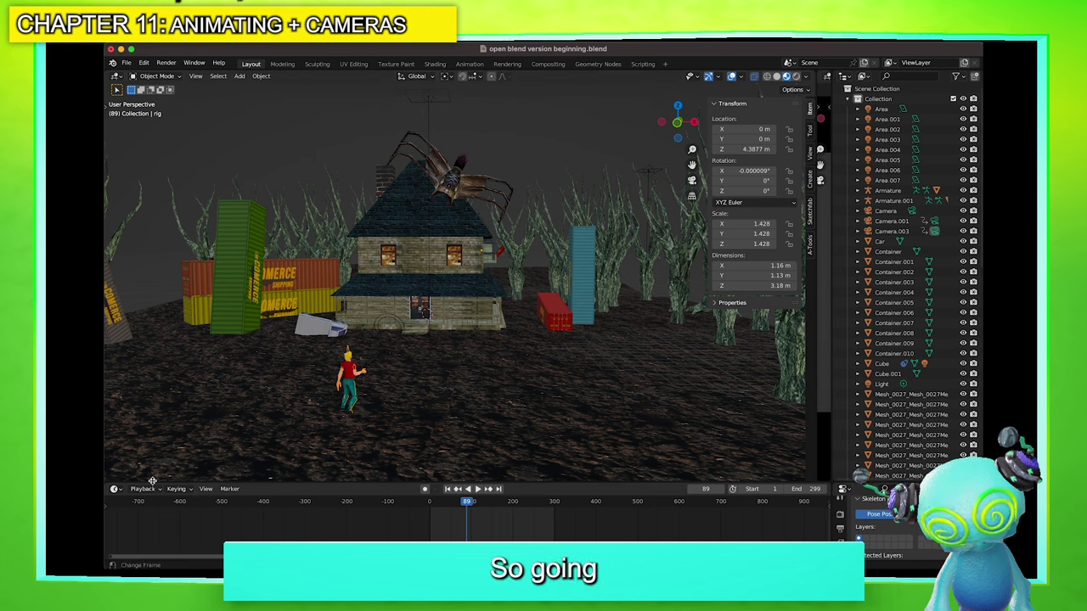
# Show the Timeline editor beneath the viewport and enlarge its area upward for animating
pyautogui.click(114, 490)
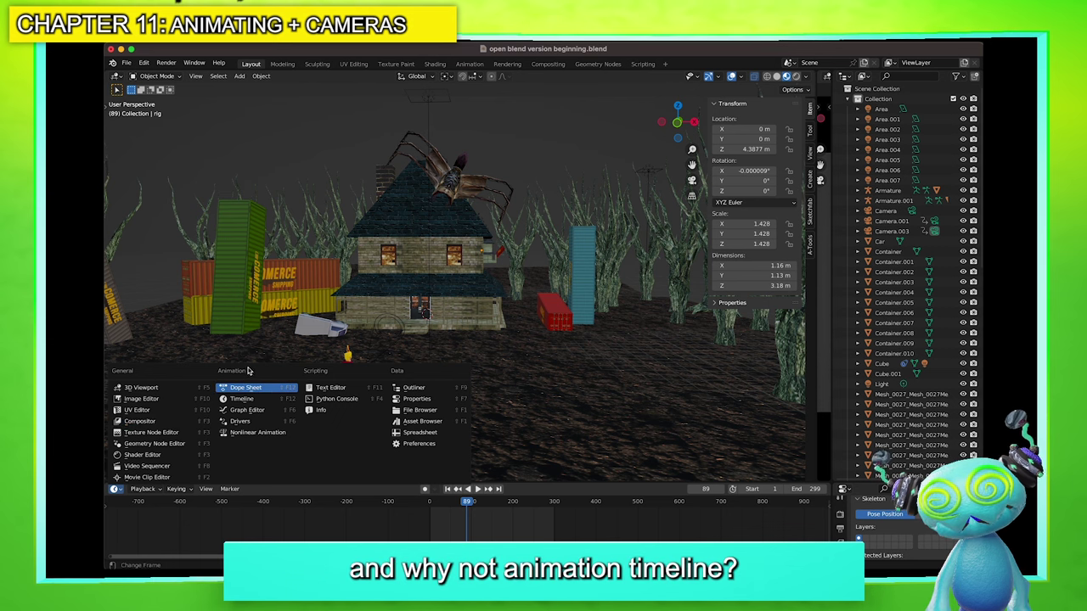
pyautogui.click(242, 398)
pyautogui.scroll(2, 509, 527)
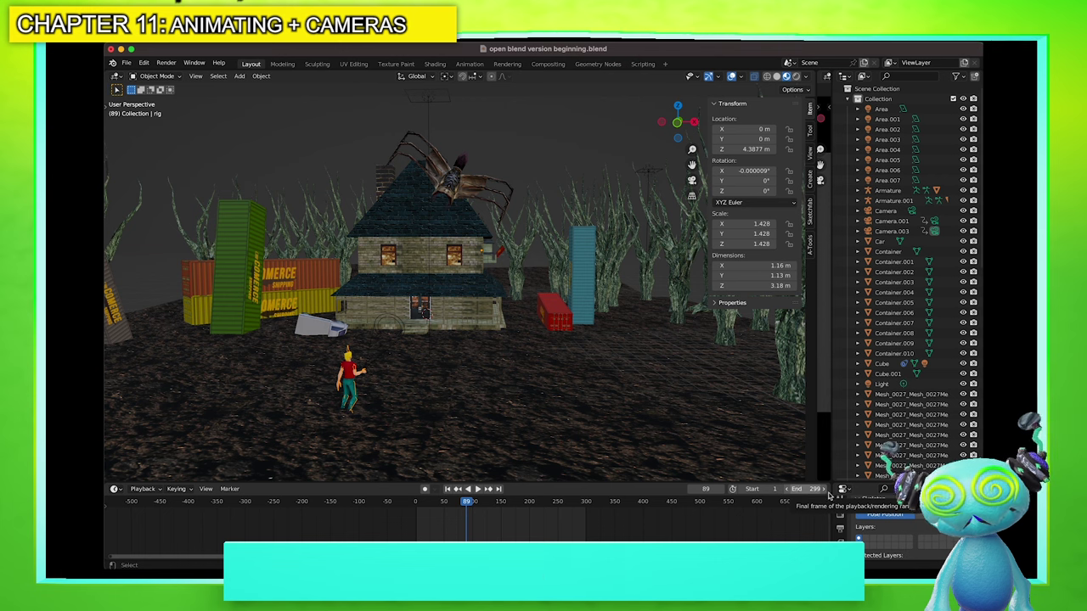
pyautogui.moveTo(867, 481); pyautogui.dragTo(866, 359)
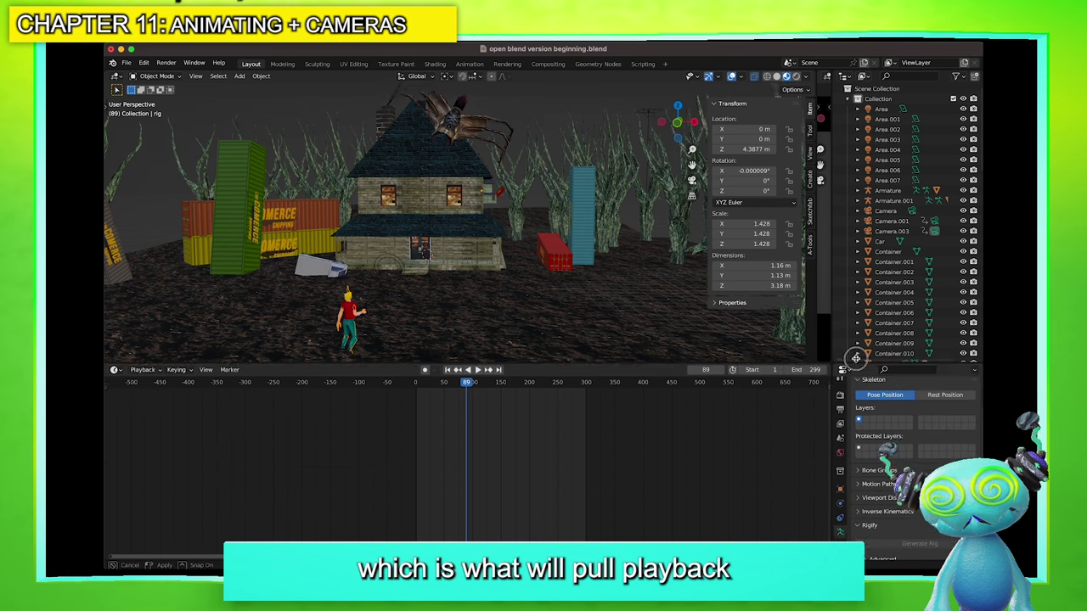
# Set the animation's end frame to 300 and the output frame rate to 30 fps
pyautogui.click(840, 401)
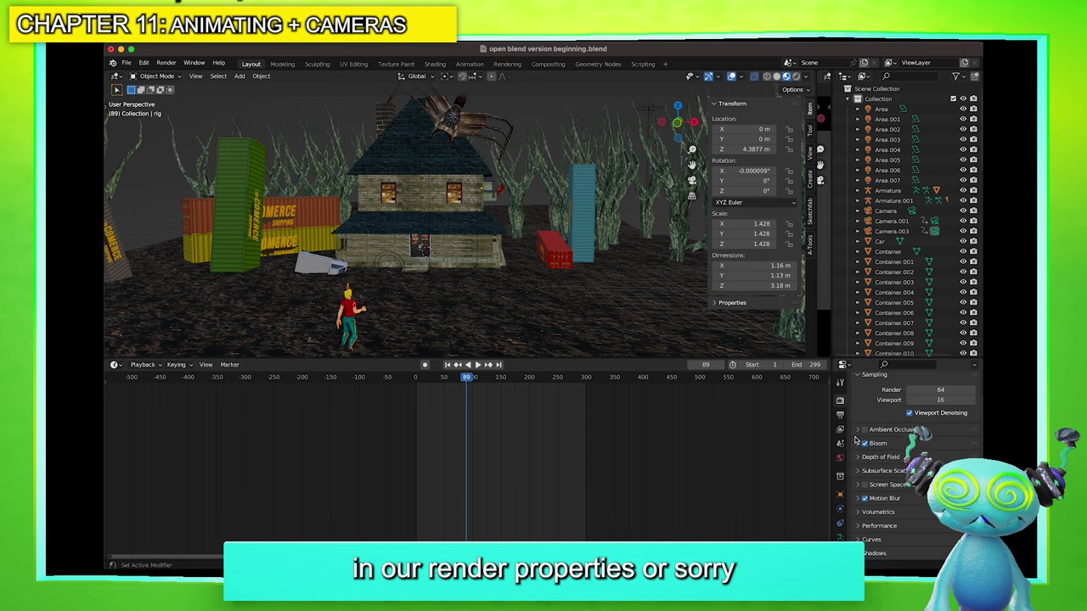
pyautogui.click(840, 416)
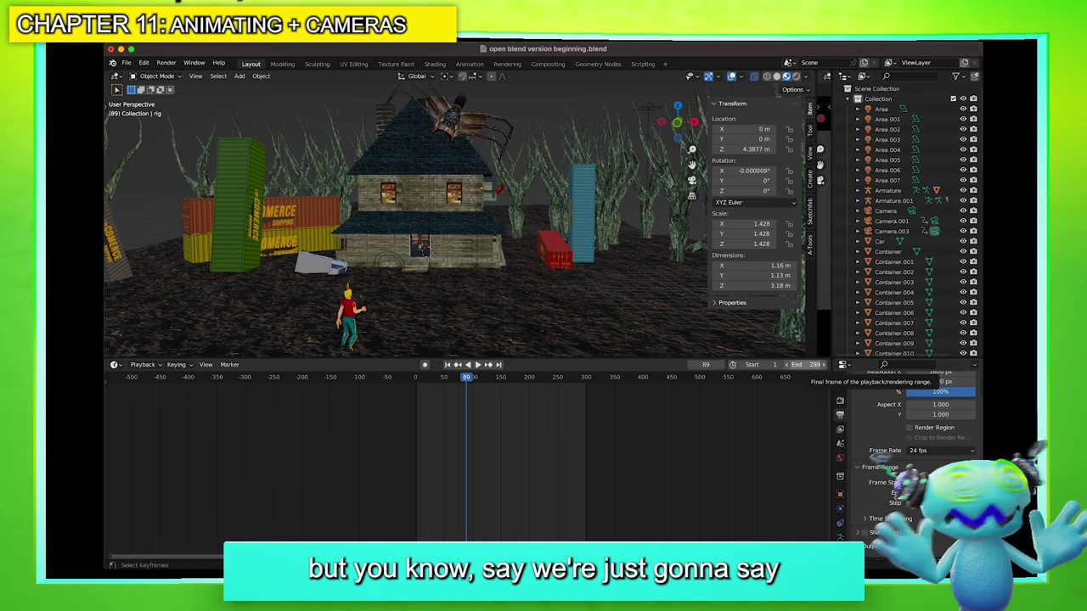
pyautogui.click(810, 365)
pyautogui.write('300')
pyautogui.press('Return')
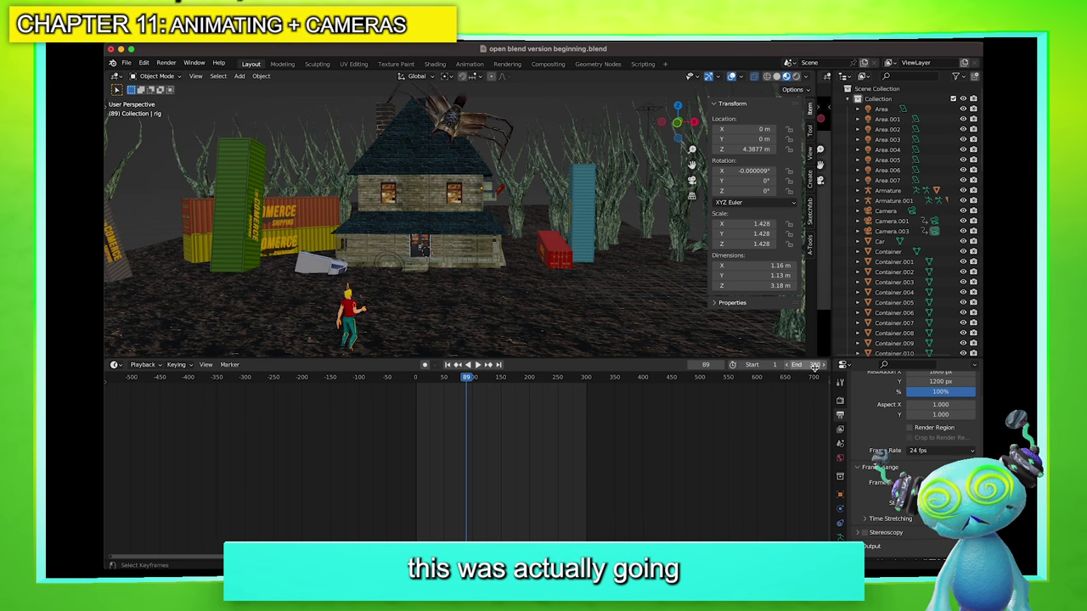
pyautogui.click(940, 450)
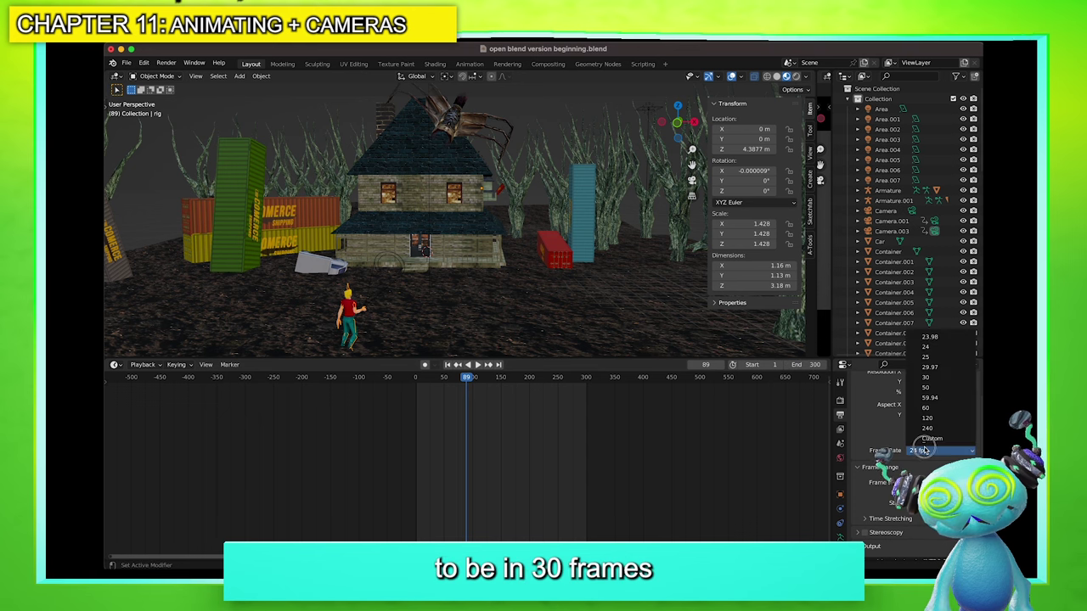
pyautogui.click(927, 378)
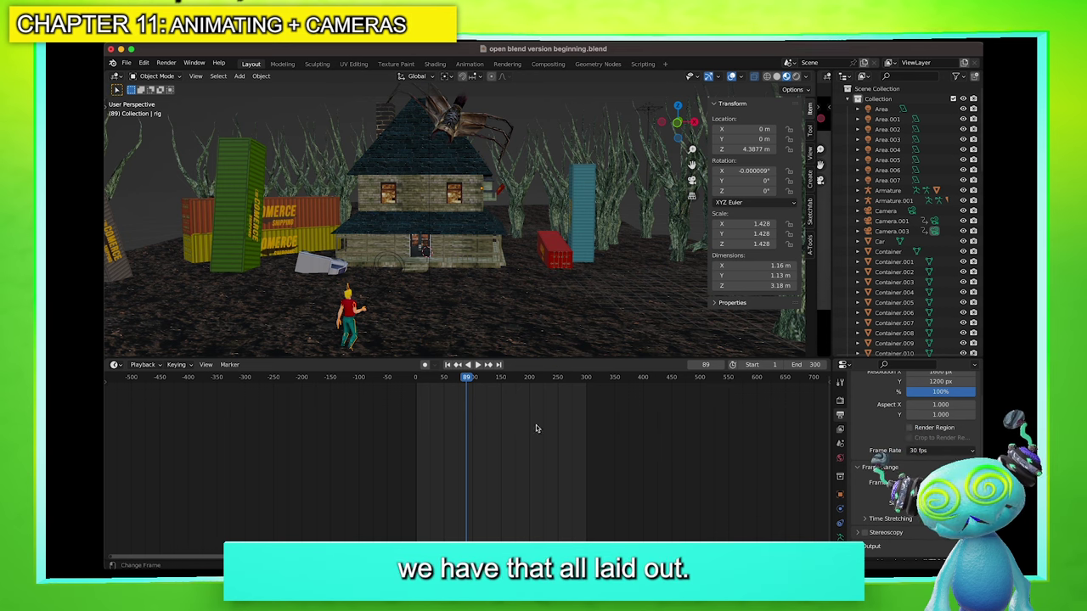
# Test the timeline playback, return to frame 0 and reduce the timeline's height in favour of the viewport
pyautogui.moveTo(416, 390); pyautogui.dragTo(585, 393)
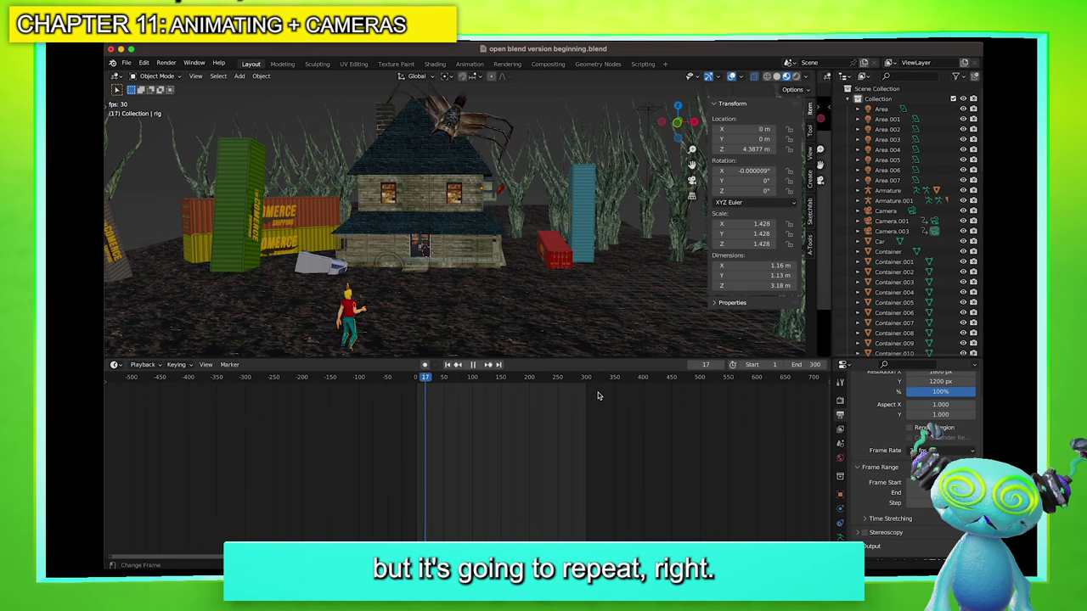
pyautogui.press('space')
pyautogui.click(415, 377)
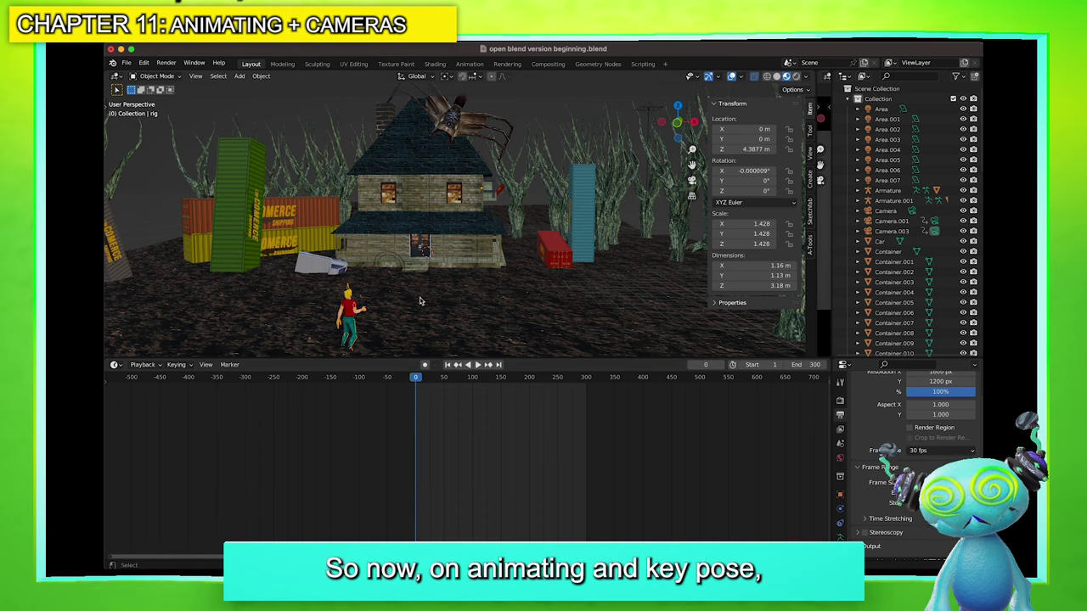
pyautogui.moveTo(404, 358); pyautogui.dragTo(396, 428)
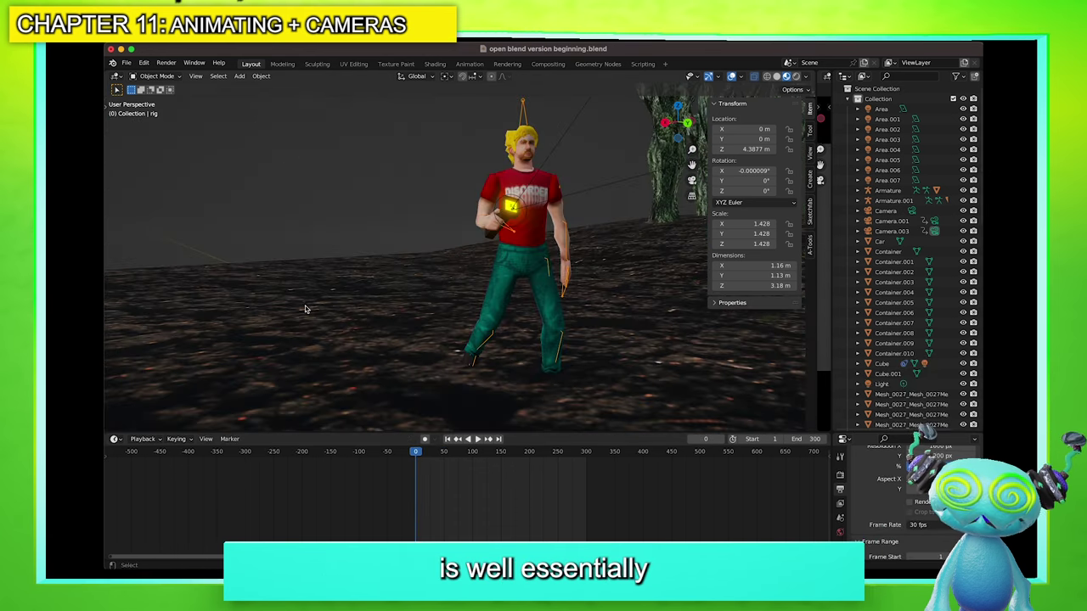
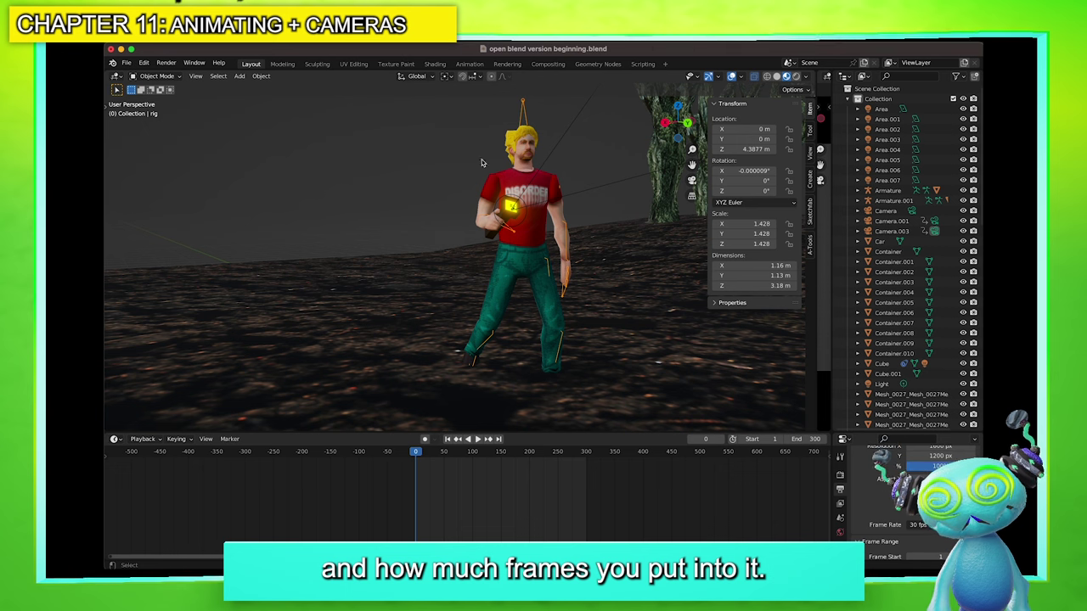
# Examine the male character from the front and from behind against the house to judge the framing
pyautogui.scroll(-4, 505, 167)
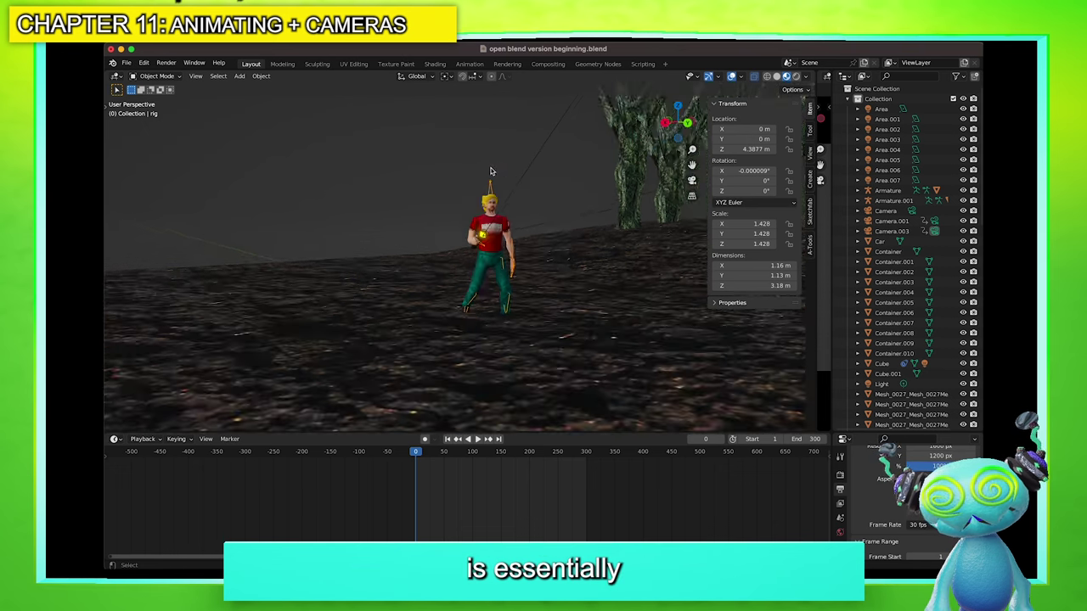
pyautogui.scroll(2, 493, 170)
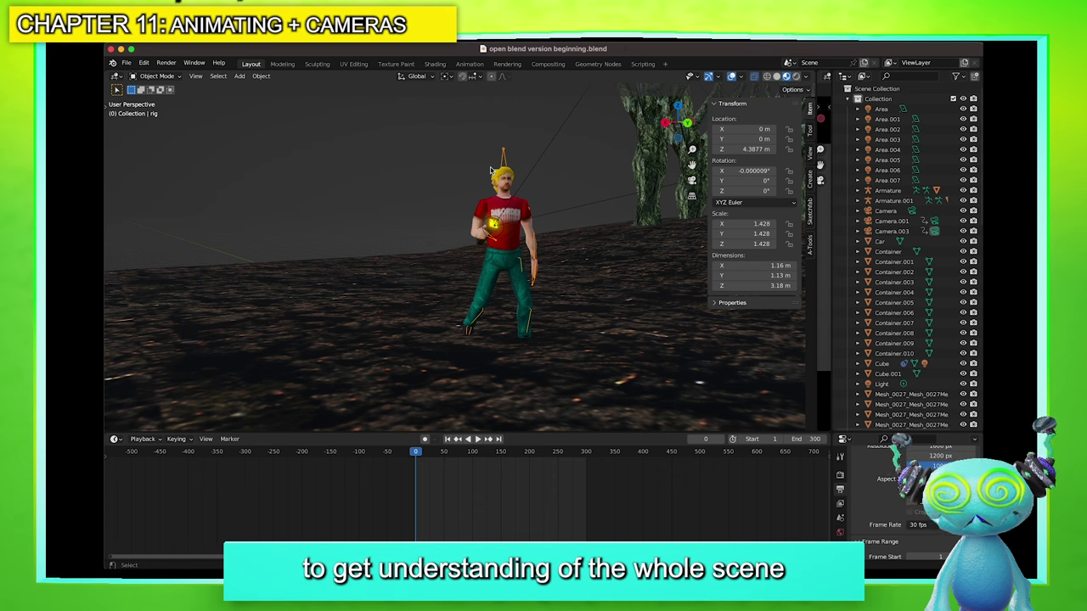
pyautogui.moveTo(531, 290); pyautogui.dragTo(599, 228, button='middle')
pyautogui.scroll(-6, 598, 228)
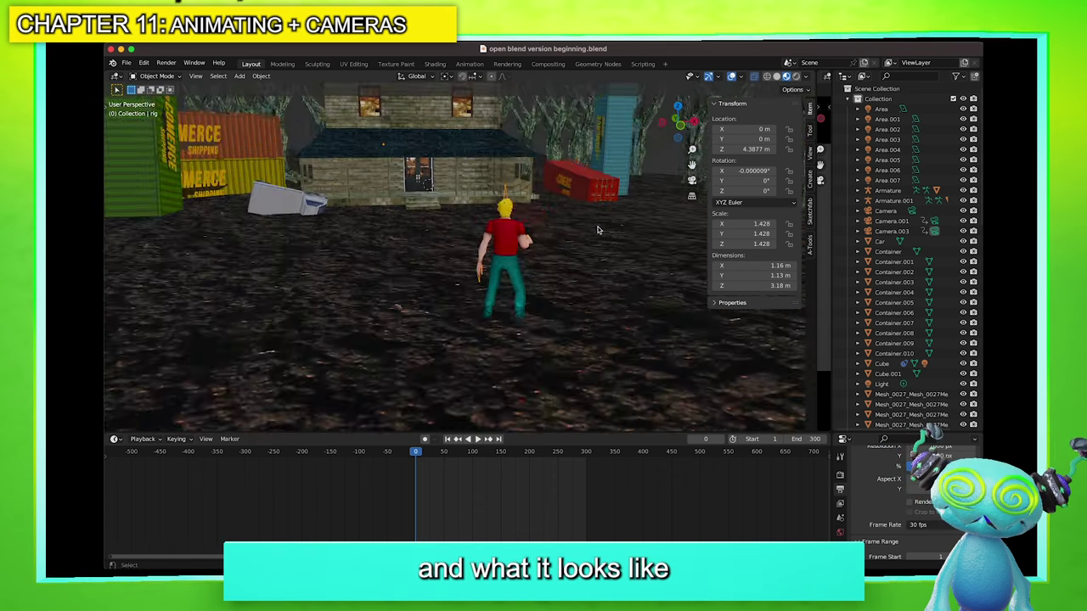
pyautogui.scroll(6, 567, 224)
pyautogui.scroll(-2, 566, 224)
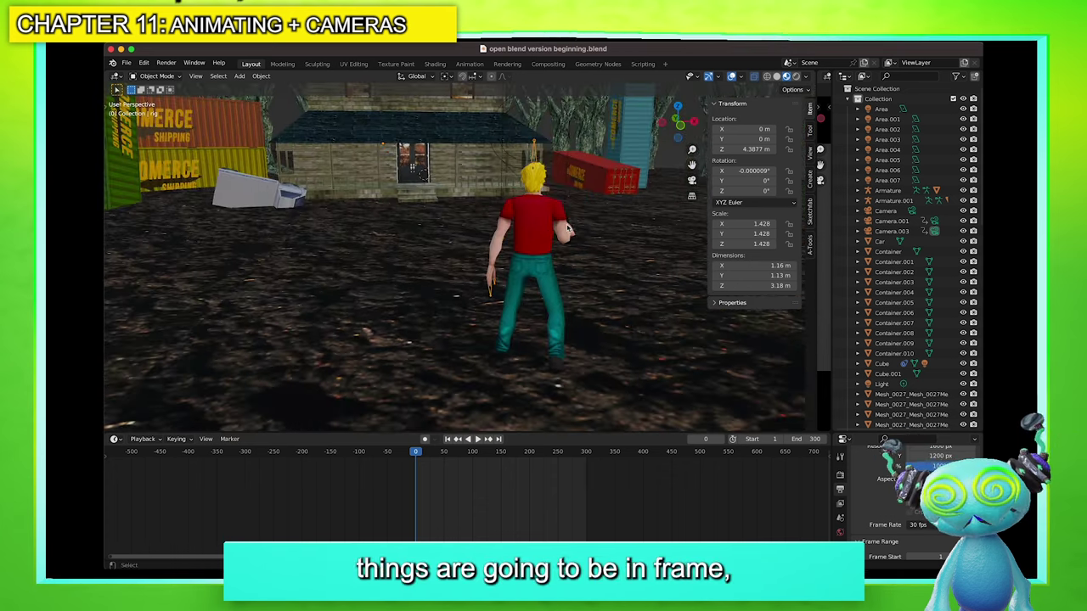
pyautogui.moveTo(546, 241); pyautogui.dragTo(525, 237, button='middle')
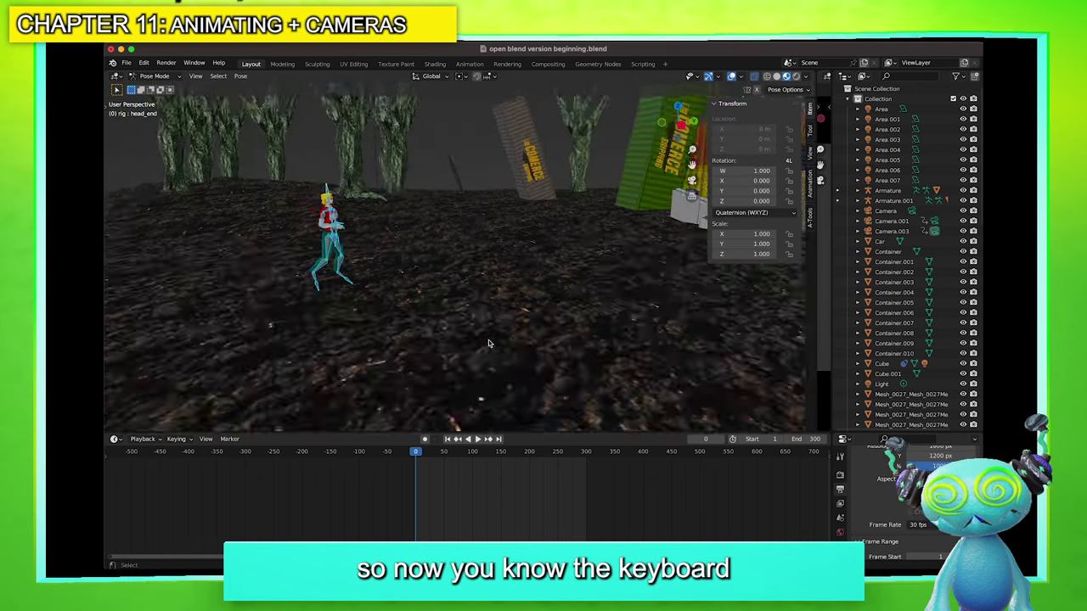
# Examine the character's walking route across the yard to the house's front door from several angles
pyautogui.moveTo(510, 314); pyautogui.dragTo(546, 314, button='middle')
pyautogui.press('KP_Decimal')
pyautogui.scroll(-2, 549, 311)
pyautogui.moveTo(645, 208); pyautogui.dragTo(688, 169, button='middle')
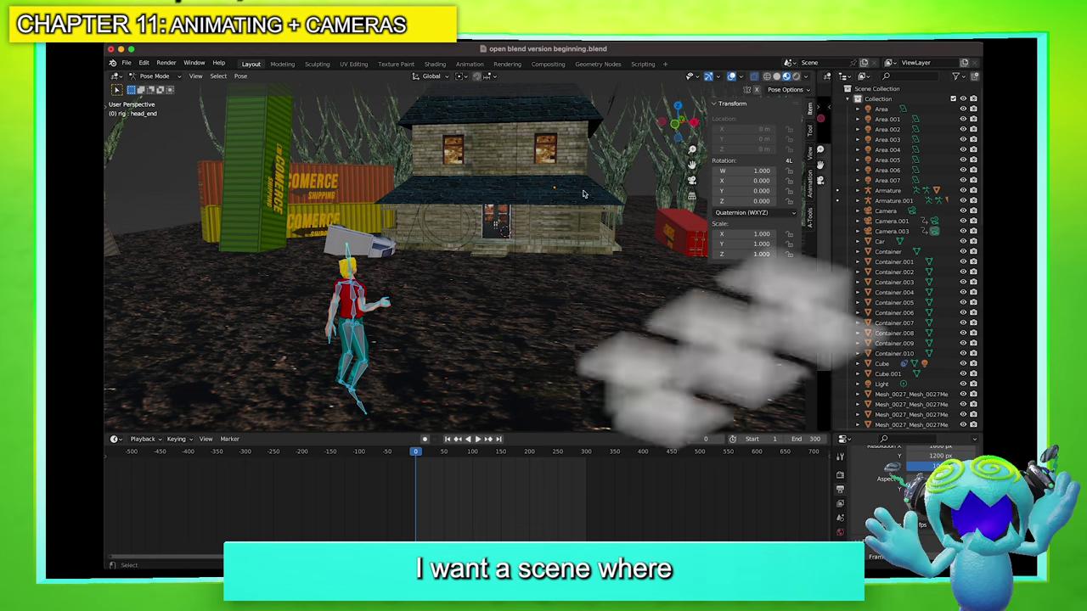
pyautogui.moveTo(687, 169); pyautogui.dragTo(428, 246, button='middle')
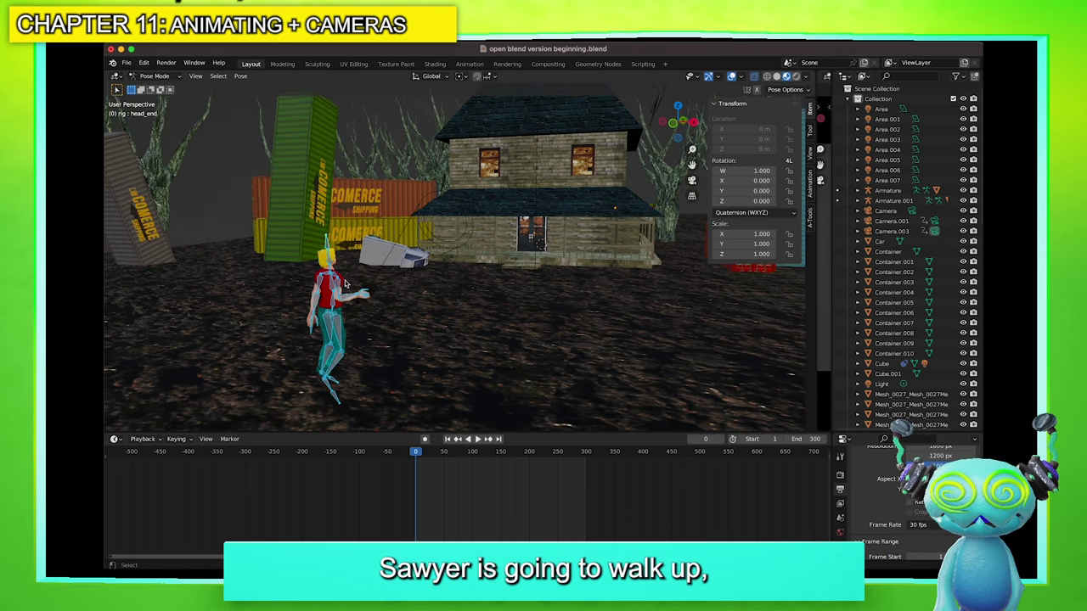
pyautogui.moveTo(535, 277); pyautogui.dragTo(537, 248, button='middle')
pyautogui.moveTo(690, 165); pyautogui.dragTo(624, 244)
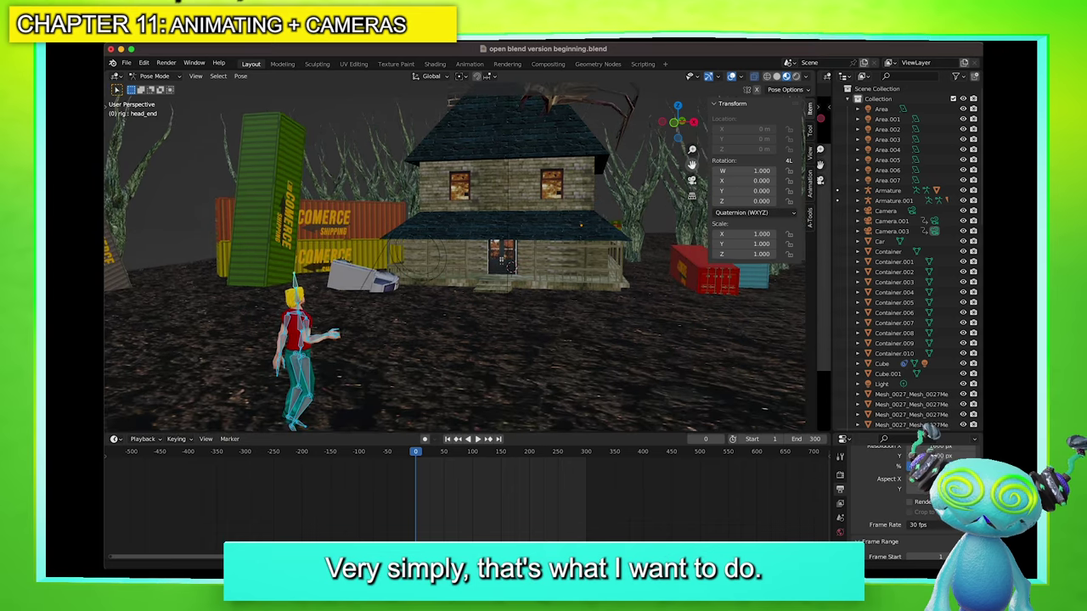
pyautogui.moveTo(509, 265); pyautogui.dragTo(513, 259, button='middle')
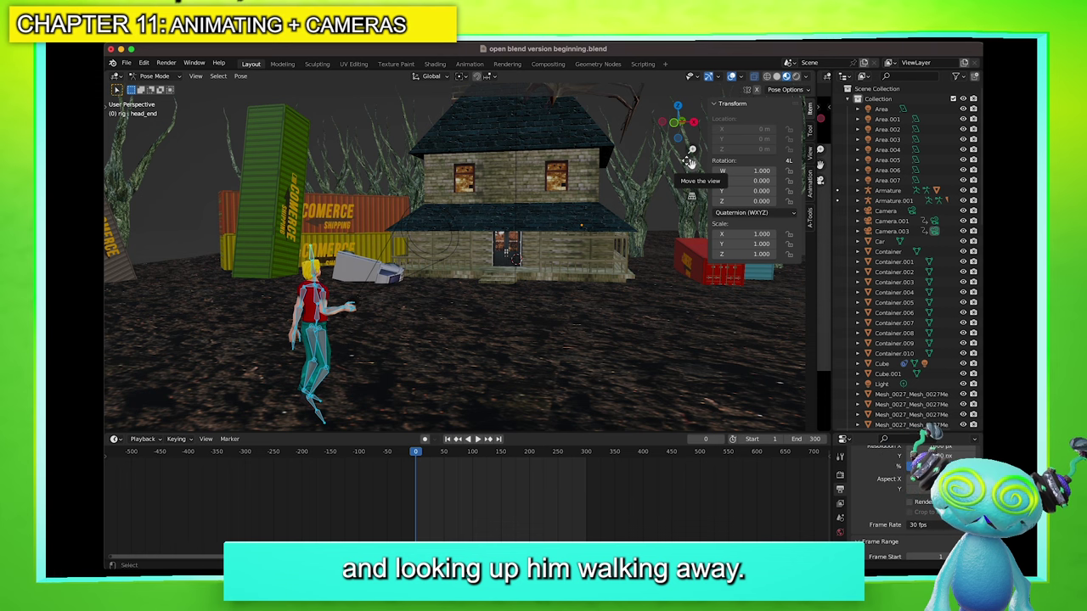
pyautogui.moveTo(499, 201); pyautogui.dragTo(325, 213, button='middle')
pyautogui.press('KP_Decimal')
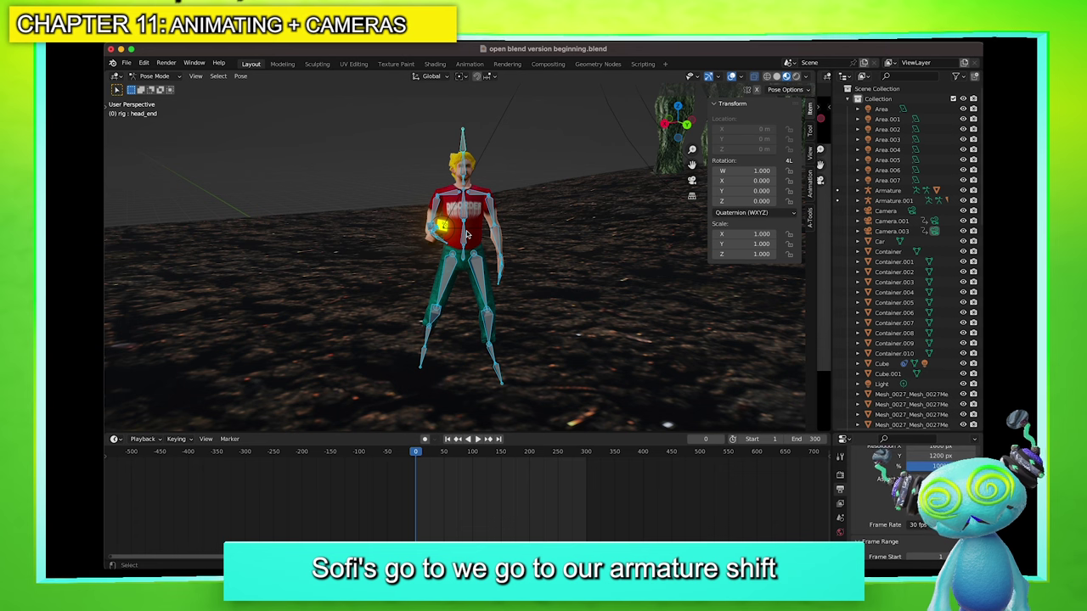
# In Pose Mode, insert a Location, Rotation & Scale keyframe for the character's bones at frame 0
pyautogui.hotkey('ctrl', 'Tab')
pyautogui.click(394, 229)
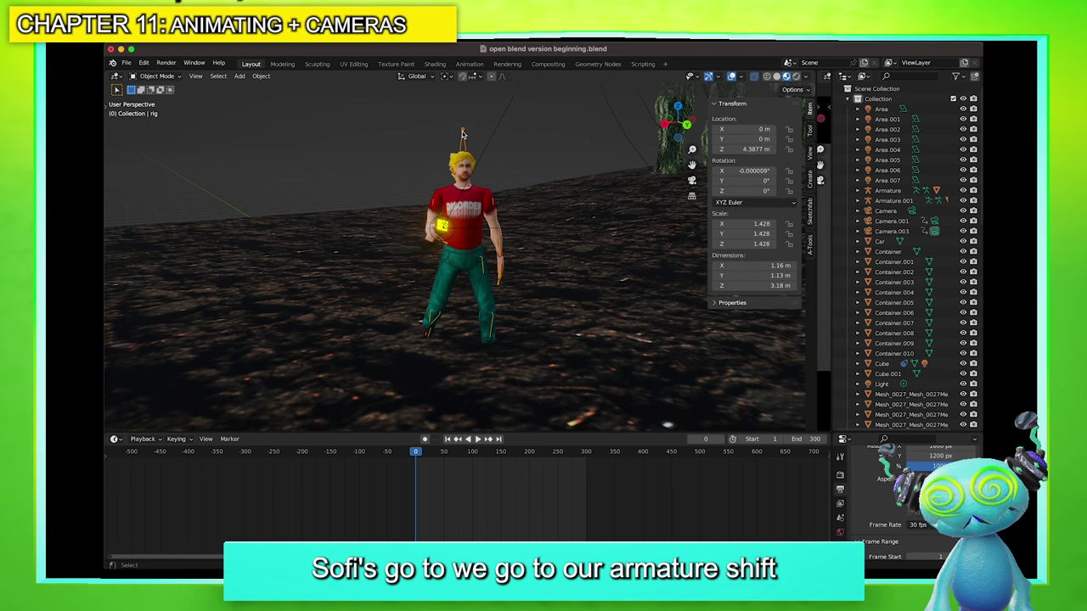
pyautogui.hotkey('ctrl', 'Tab')
pyautogui.click(461, 188)
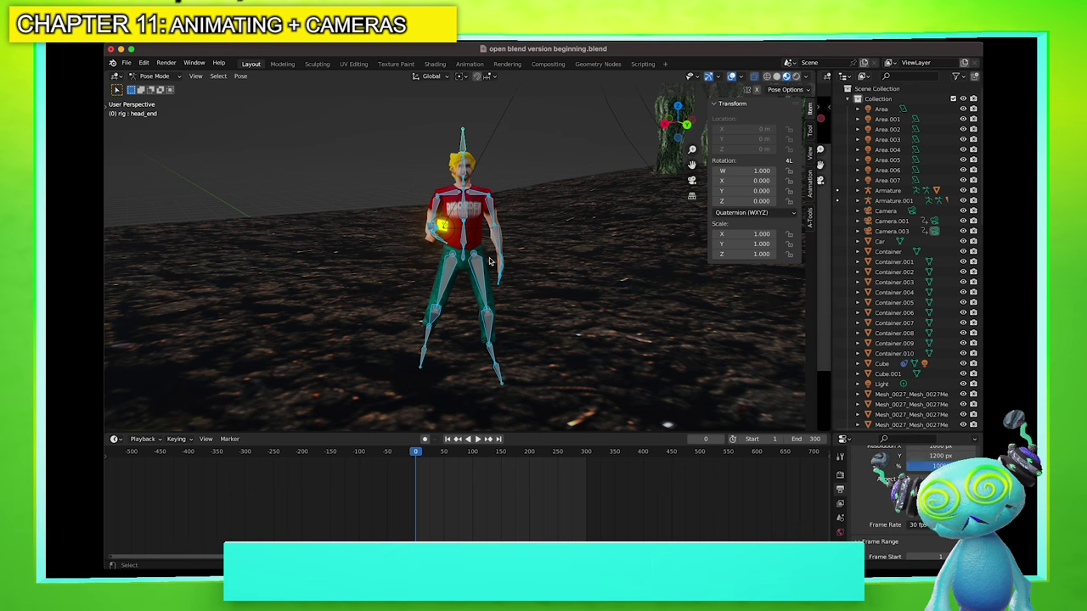
pyautogui.press('i')
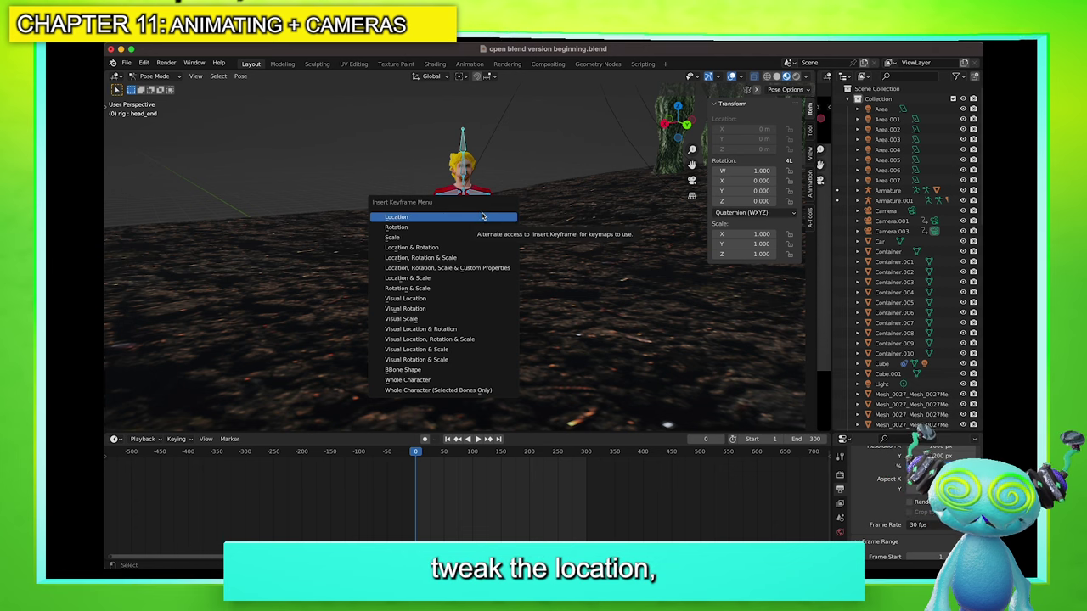
pyautogui.click(468, 258)
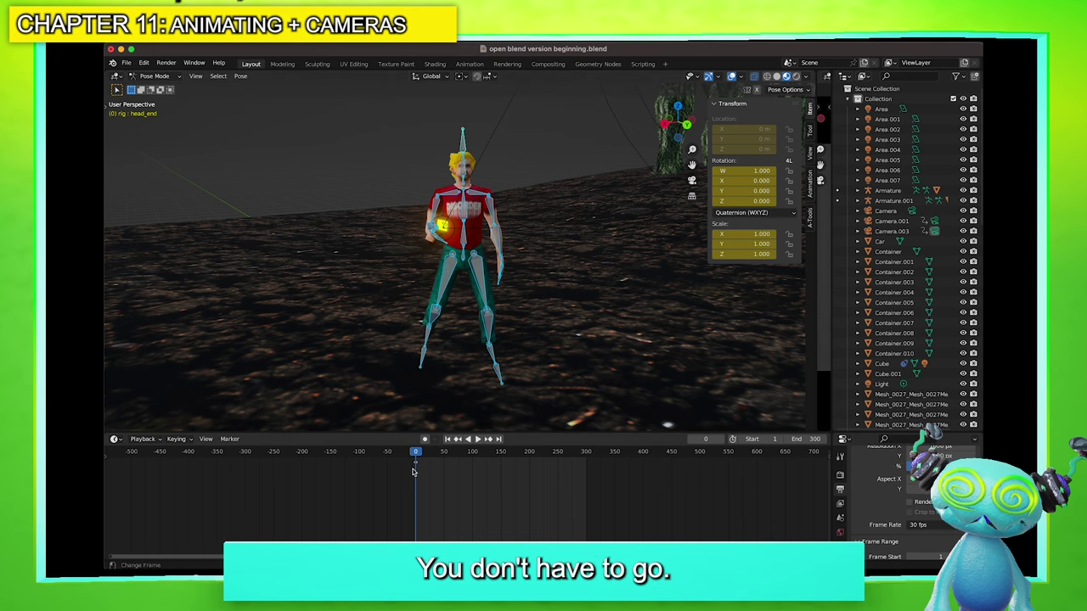
# Go to frame 53 and move the posed character across the yard towards the house's front steps
pyautogui.scroll(-1, 464, 320)
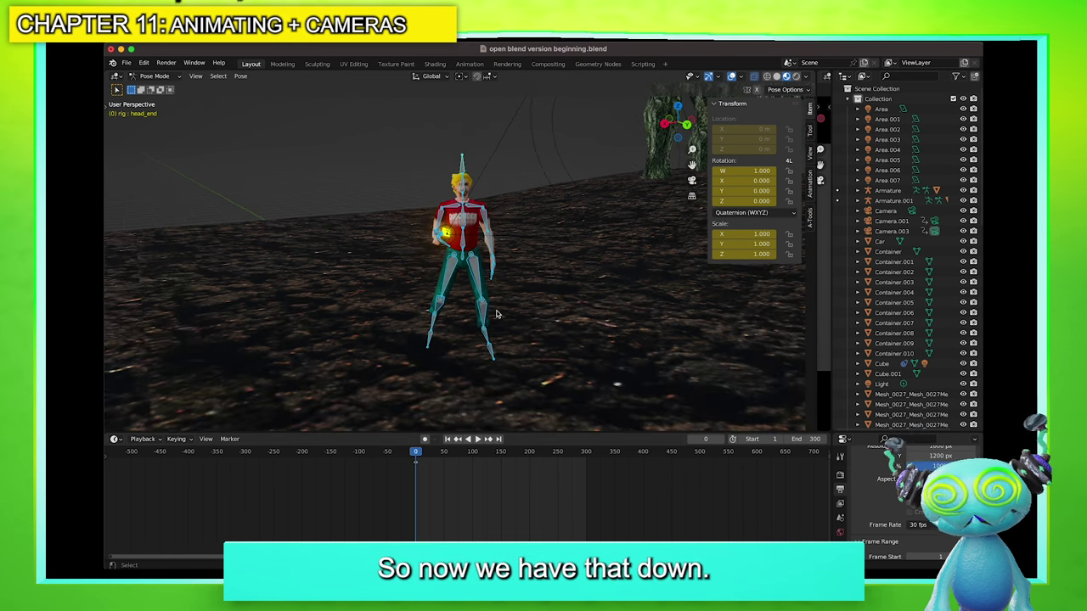
pyautogui.click(445, 453)
pyautogui.moveTo(464, 252); pyautogui.dragTo(573, 269, button='middle')
pyautogui.scroll(-5, 598, 267)
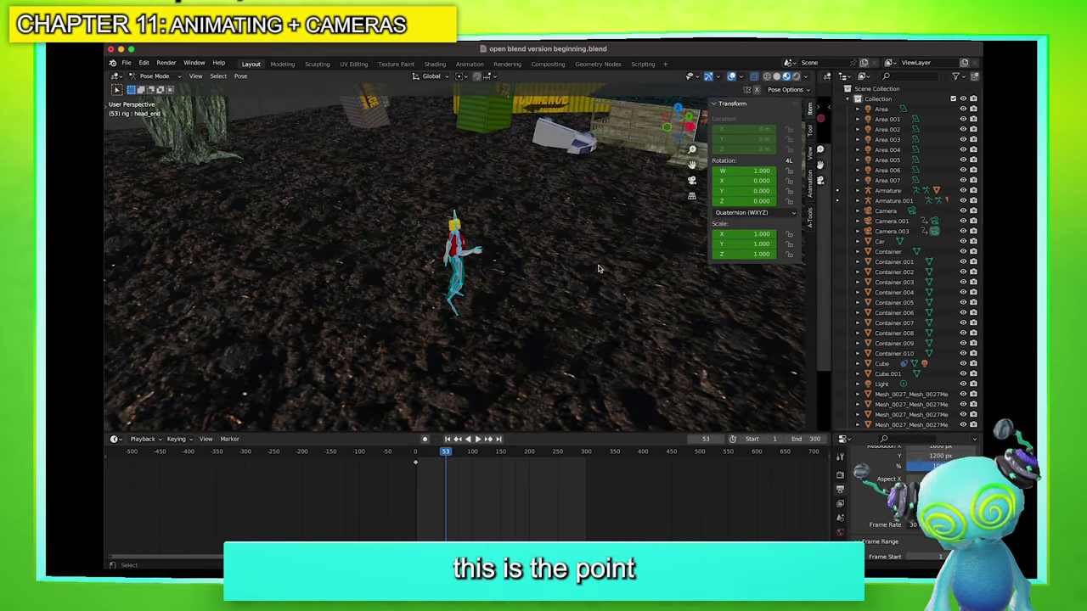
pyautogui.moveTo(517, 302); pyautogui.dragTo(542, 298, button='middle')
pyautogui.press('g')
pyautogui.press('y')
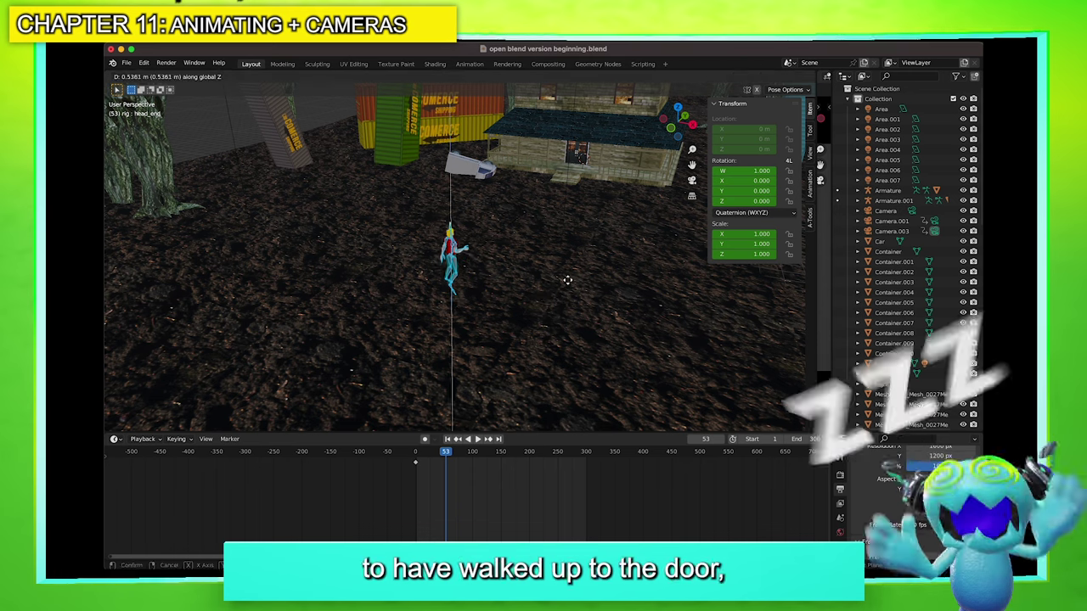
pyautogui.click(637, 201)
# Insert a Location & Rotation keyframe for the character's bones at frame 53, near the front steps
pyautogui.moveTo(626, 199); pyautogui.dragTo(581, 204, button='middle')
pyautogui.press('KP_Decimal')
pyautogui.moveTo(538, 286); pyautogui.dragTo(501, 268, button='middle')
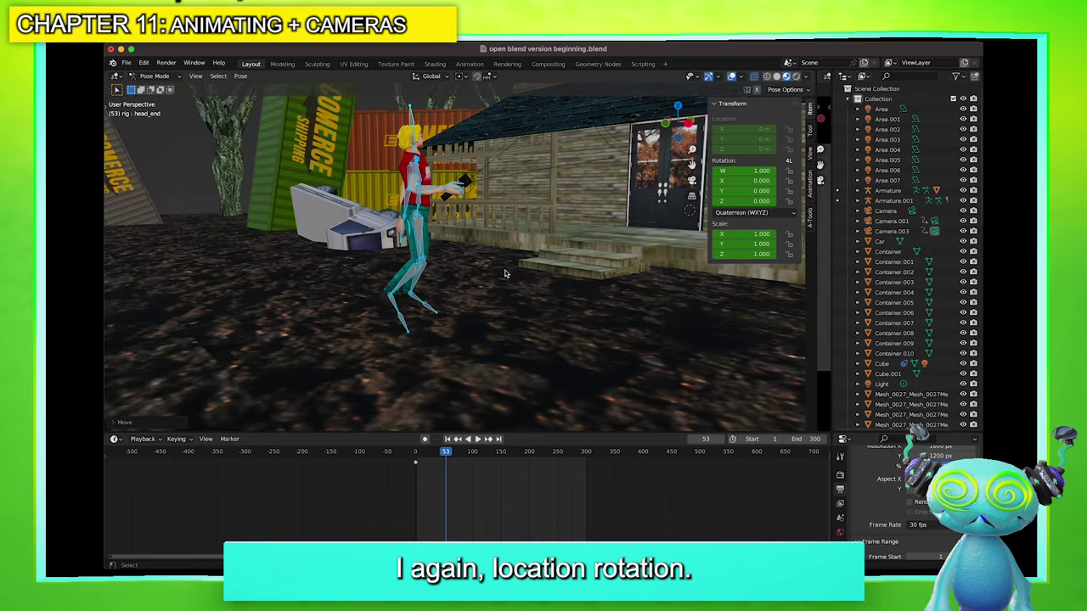
pyautogui.press('i')
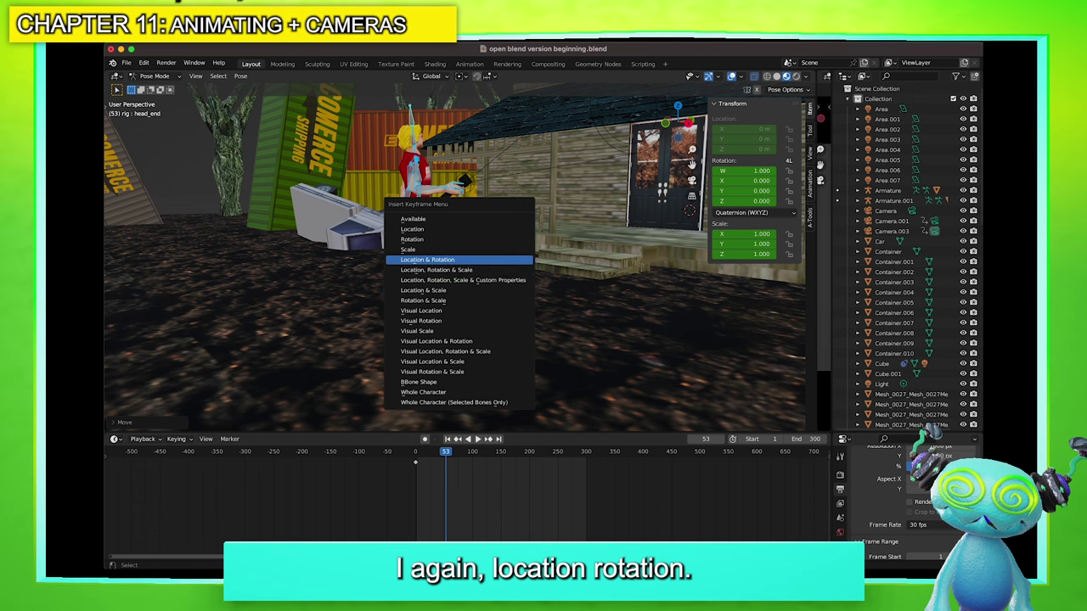
pyautogui.click(503, 261)
pyautogui.moveTo(483, 388); pyautogui.dragTo(415, 360, button='middle')
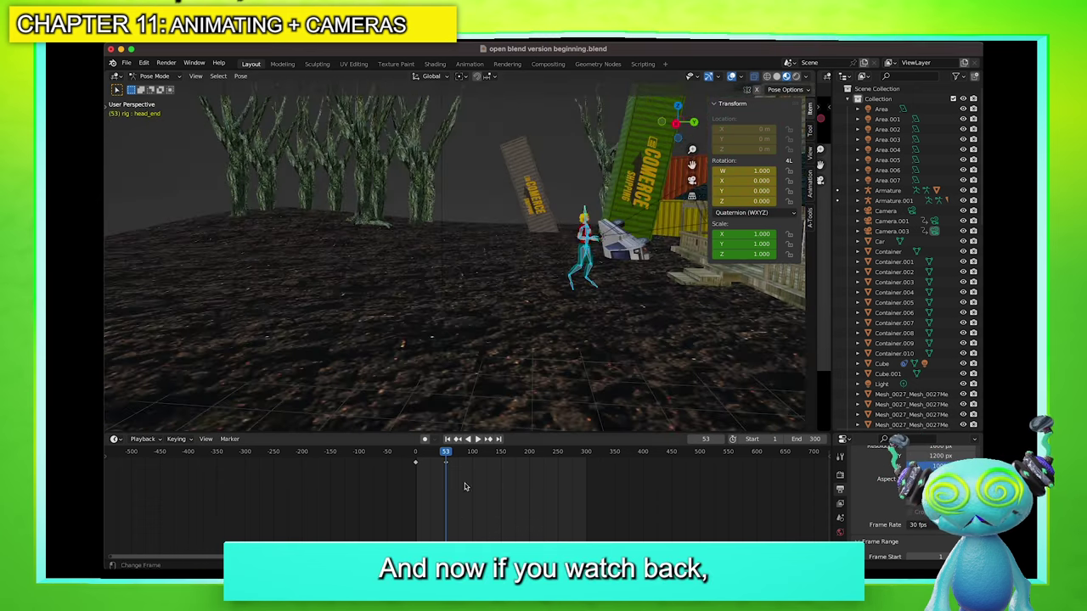
# Play the animation from the start twice to review the character's movement towards the house
pyautogui.hotkey('shift', 'Left')
pyautogui.press('space')
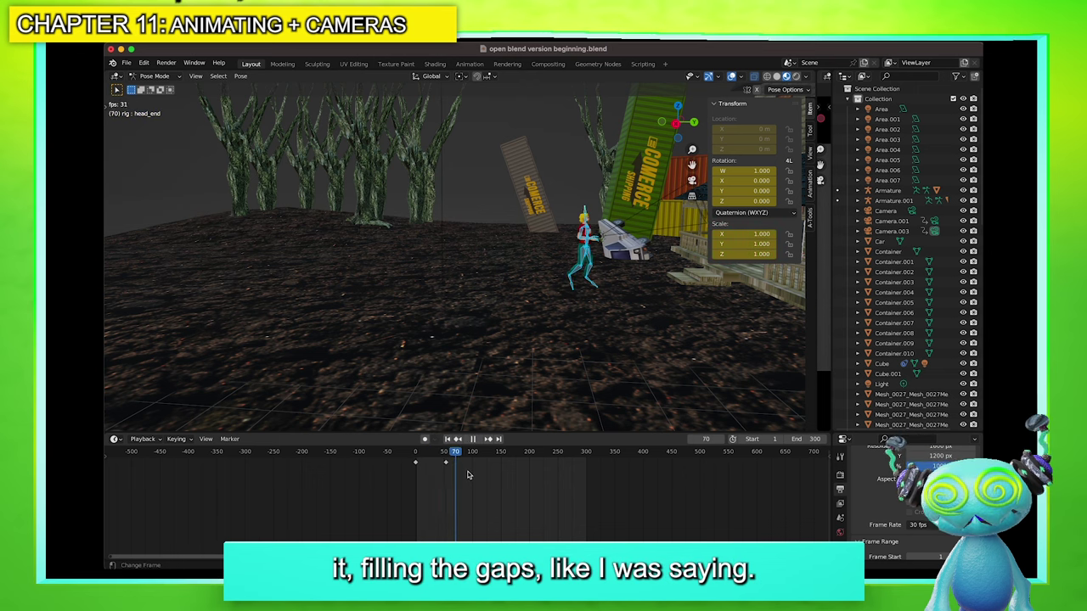
pyautogui.click(418, 452)
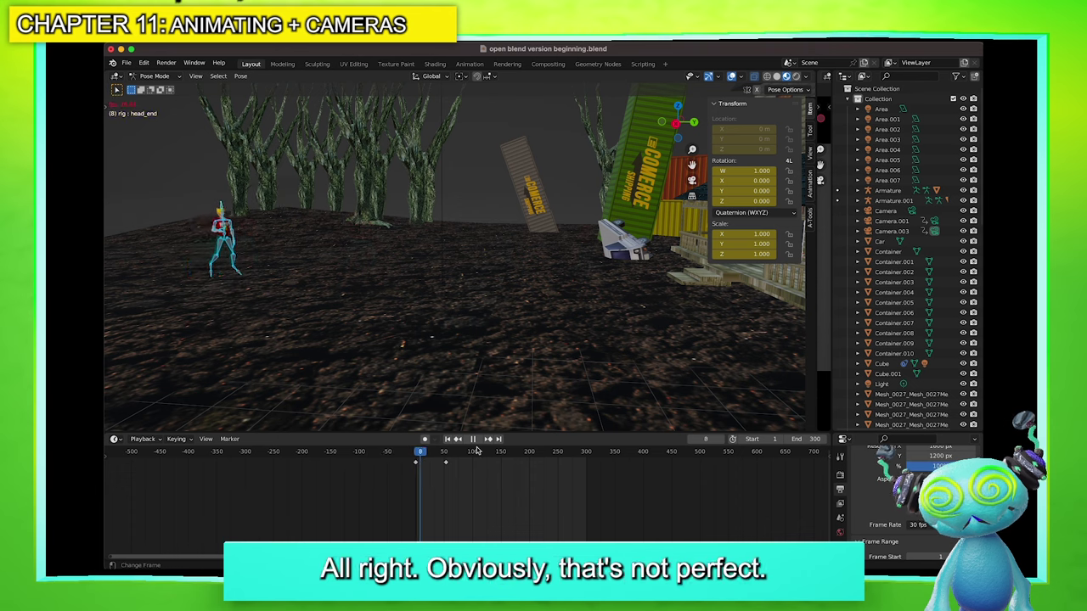
pyautogui.press('space')
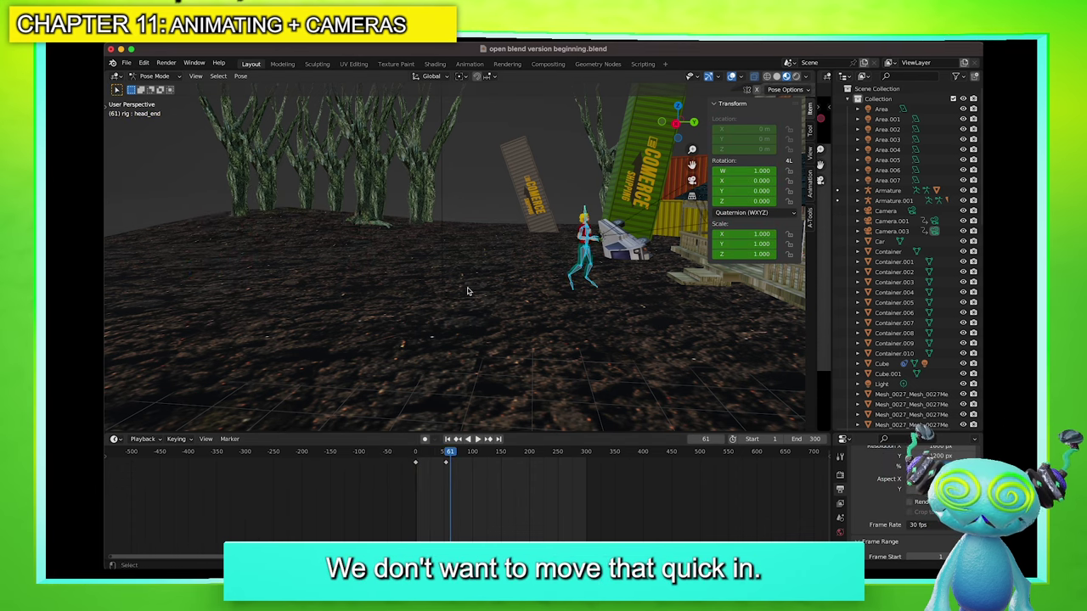
# Go to frame 101 and rotate the character's head bone about the Y axis so he looks up towards the house
pyautogui.moveTo(460, 334); pyautogui.dragTo(449, 305, button='middle')
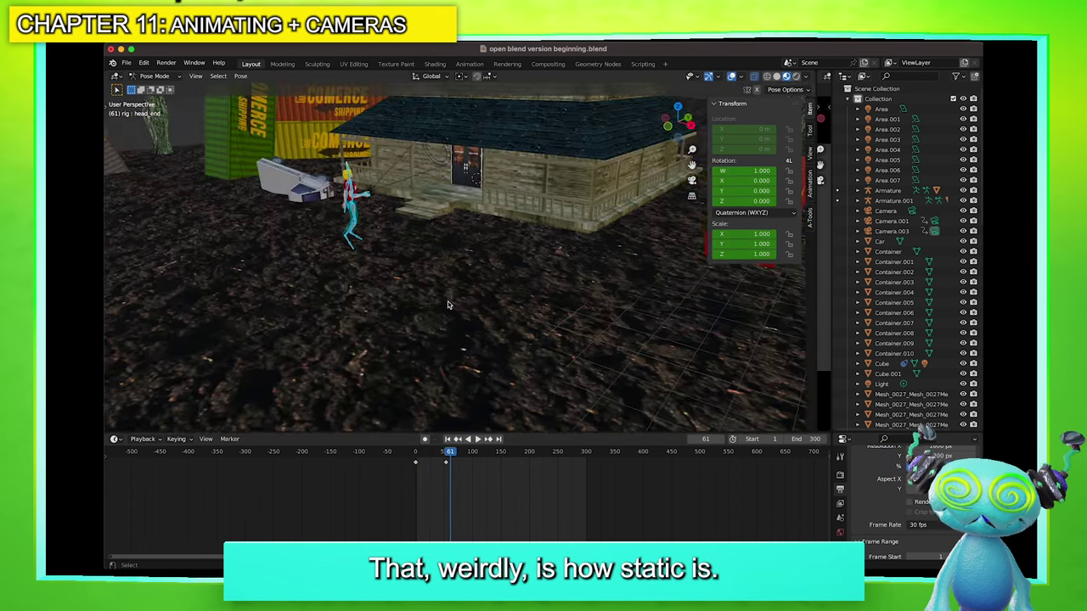
pyautogui.press('KP_Decimal')
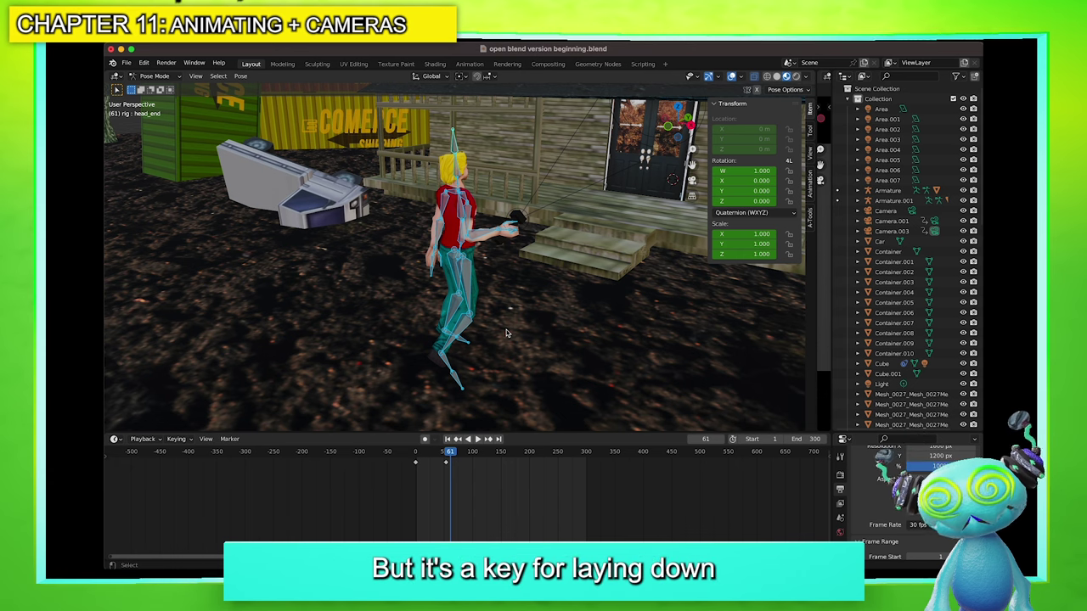
pyautogui.moveTo(504, 280); pyautogui.dragTo(511, 240, button='middle')
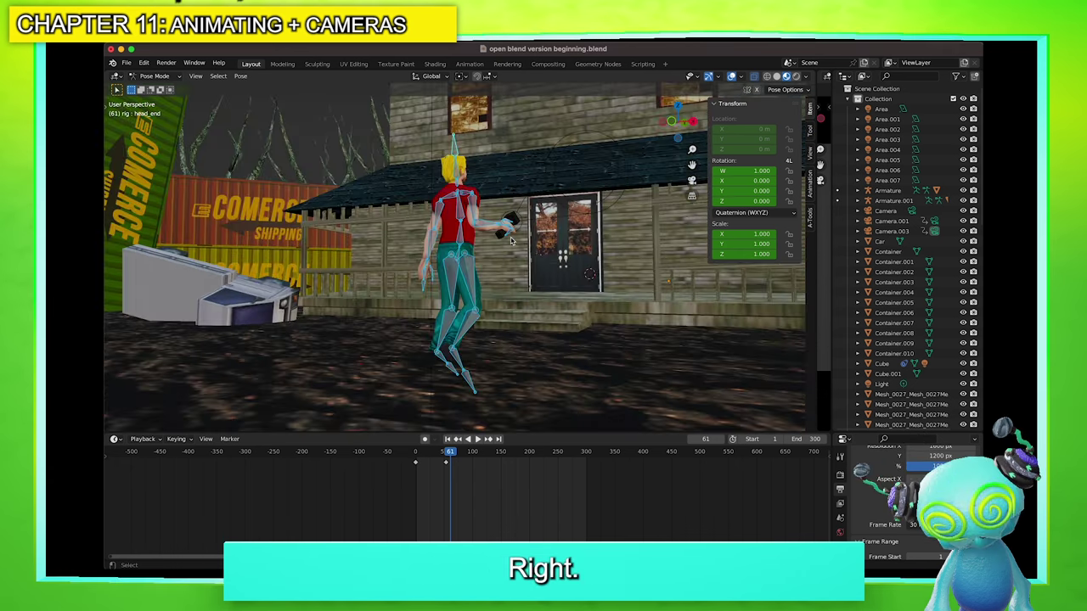
pyautogui.scroll(-6, 511, 239)
pyautogui.moveTo(475, 365); pyautogui.dragTo(463, 396, button='middle')
pyautogui.moveTo(525, 323); pyautogui.dragTo(502, 325, button='middle')
pyautogui.scroll(6, 502, 326)
pyautogui.moveTo(454, 453); pyautogui.dragTo(474, 453)
pyautogui.moveTo(484, 297); pyautogui.dragTo(346, 200, button='middle')
pyautogui.click(346, 199)
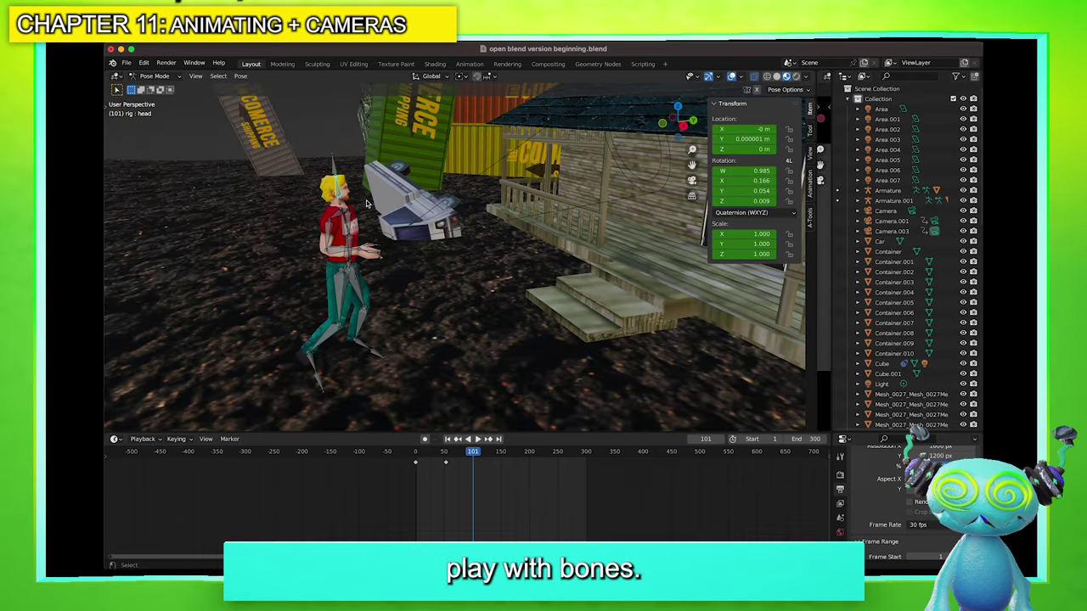
pyautogui.moveTo(336, 233); pyautogui.dragTo(323, 216, button='middle')
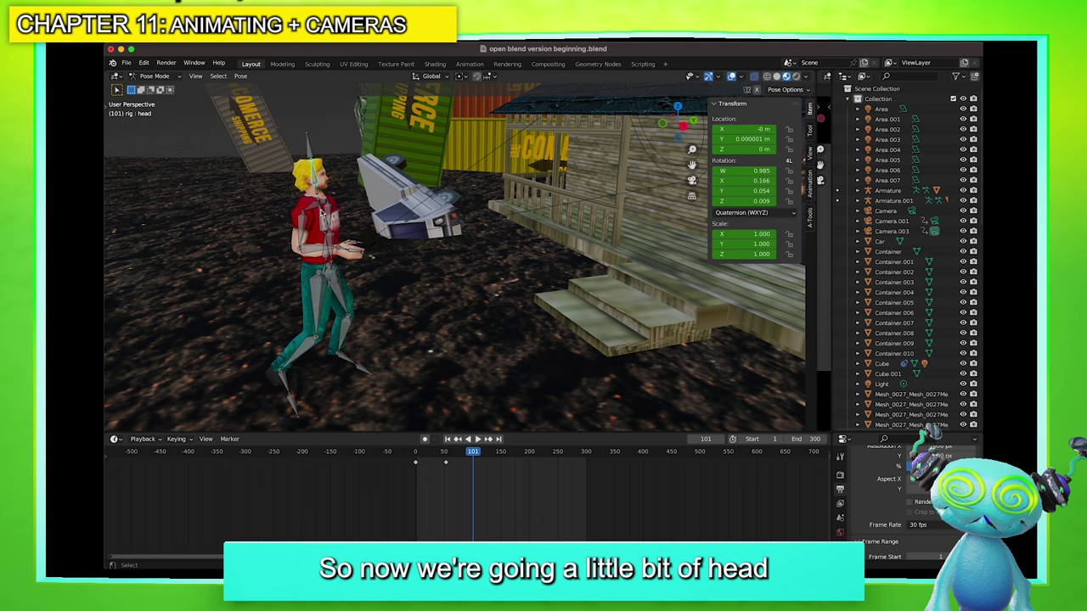
pyautogui.press('r')
pyautogui.press('y')
pyautogui.click(419, 431)
# Switch to Local transform orientation with Individual Origins as pivot, and rotate the character's head bone further
pyautogui.moveTo(400, 277); pyautogui.dragTo(376, 274, button='middle')
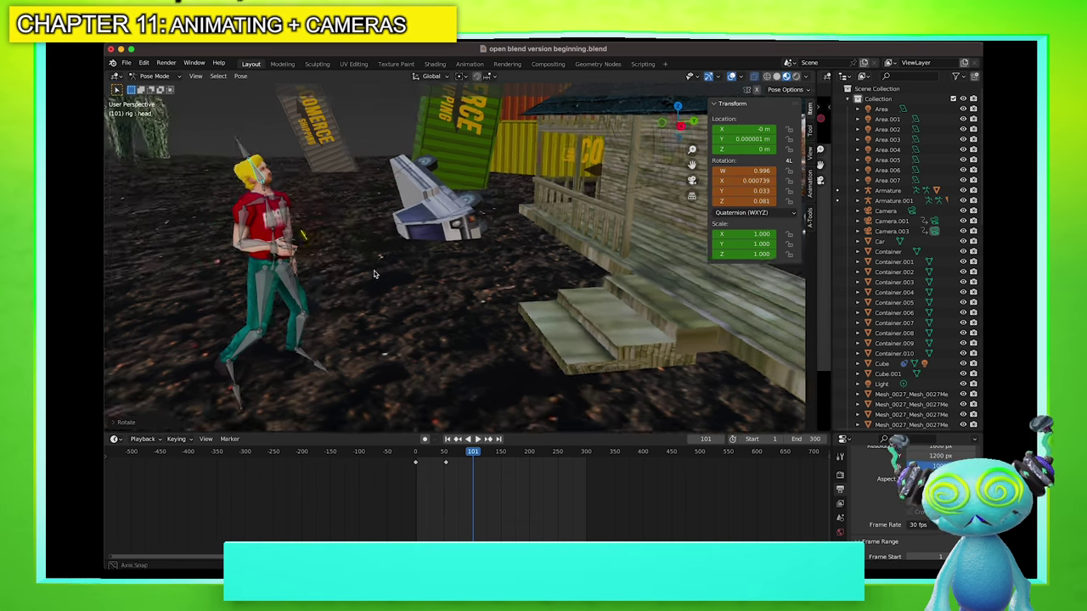
pyautogui.press('KP_Decimal')
pyautogui.scroll(-5, 489, 248)
pyautogui.moveTo(489, 248); pyautogui.dragTo(421, 258, button='middle')
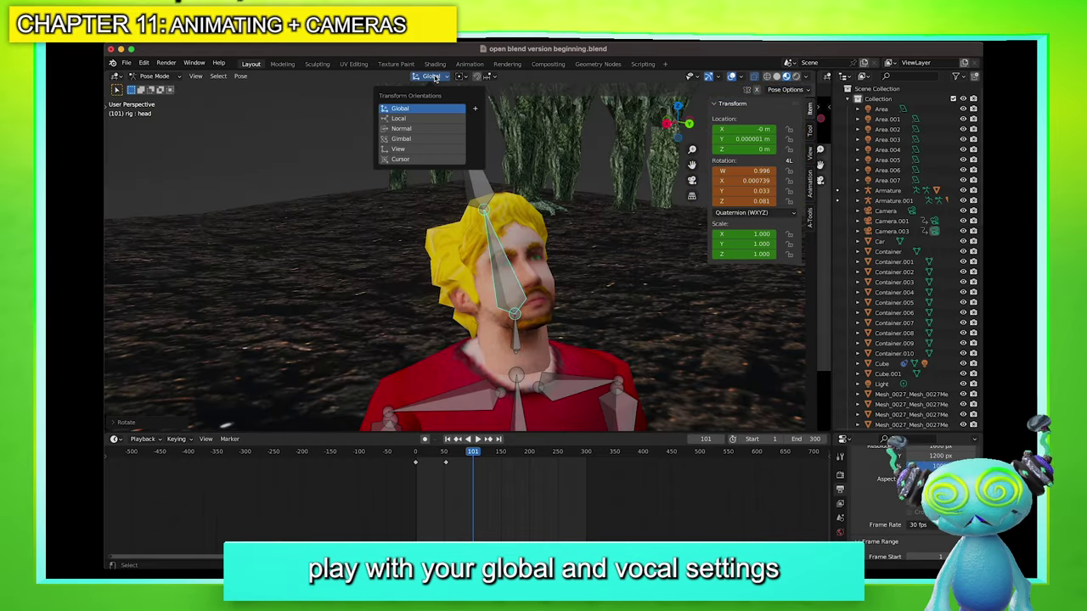
pyautogui.click(462, 77)
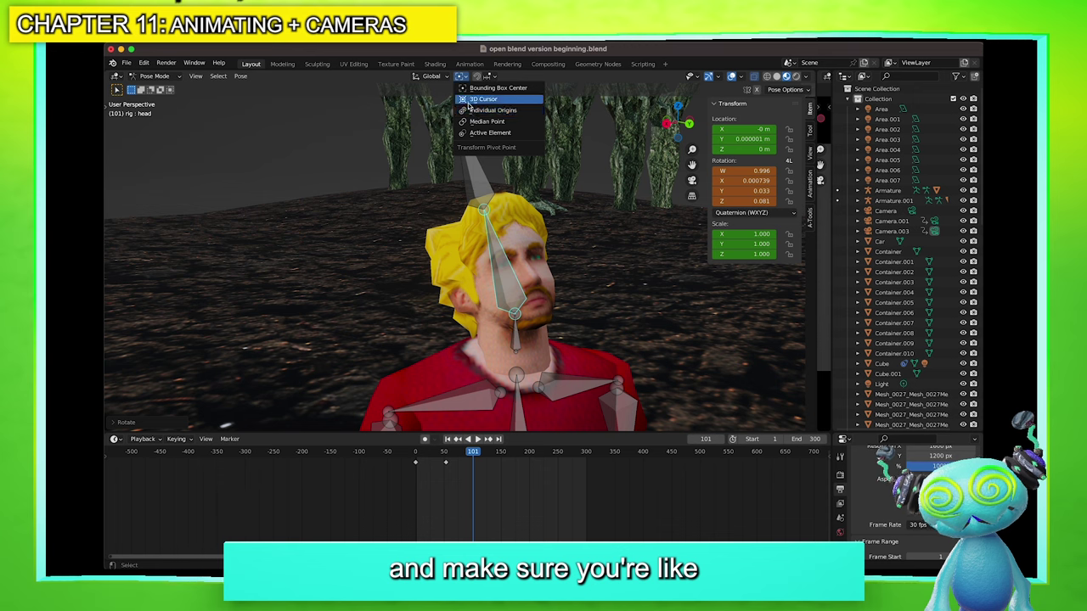
pyautogui.click(429, 76)
pyautogui.press('r')
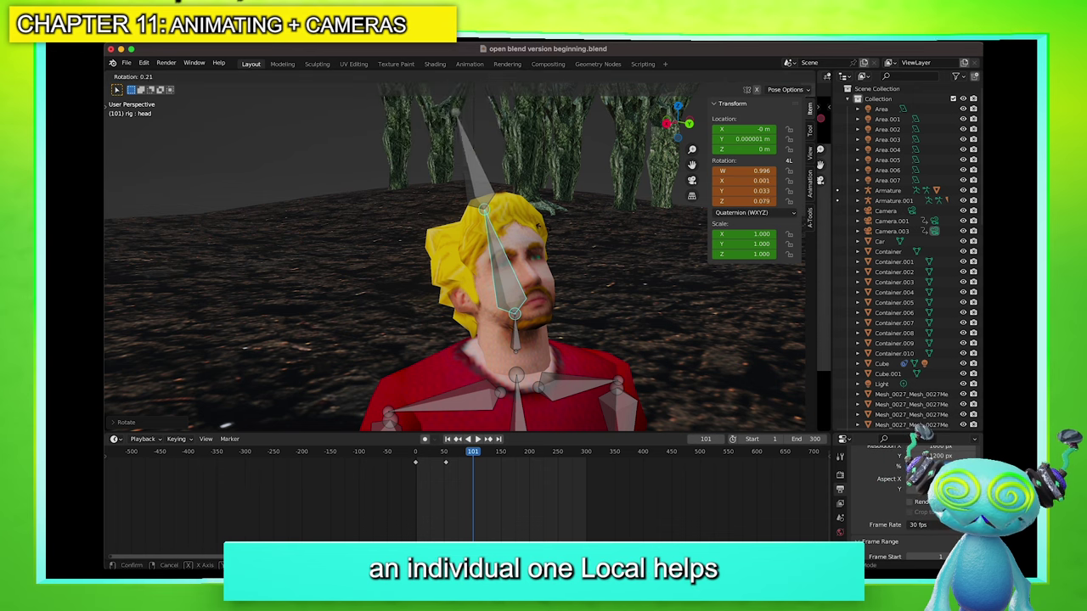
pyautogui.click(571, 229)
# Rotate the character's right forearm bone to lift the arm holding the flashlight
pyautogui.scroll(-1, 520, 295)
pyautogui.moveTo(520, 295); pyautogui.dragTo(563, 298, button='middle')
pyautogui.press('KP_Decimal')
pyautogui.scroll(-6, 496, 331)
pyautogui.scroll(-4, 495, 336)
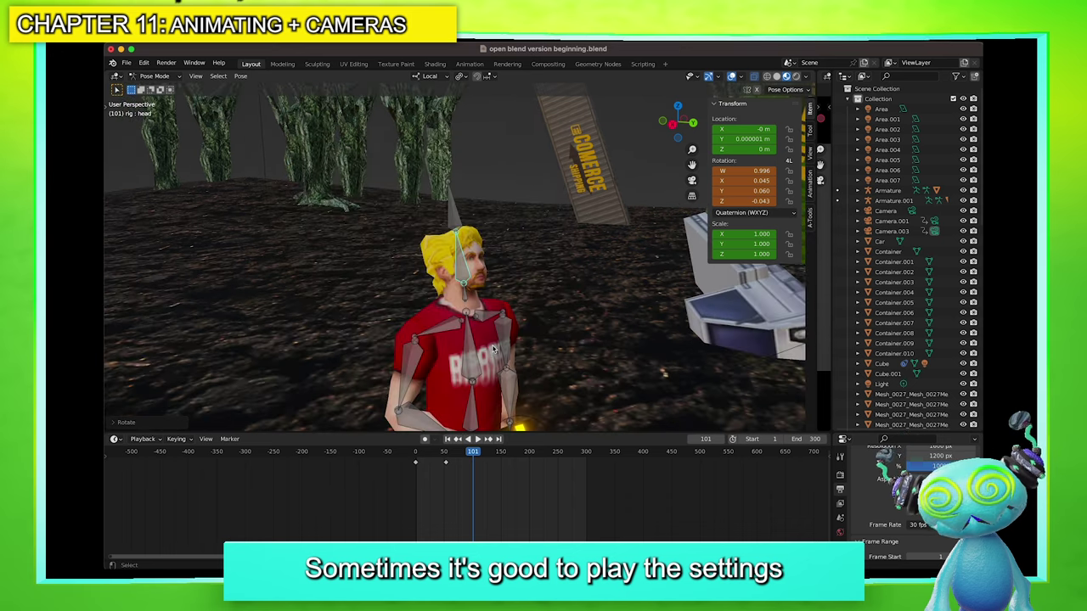
pyautogui.moveTo(494, 336); pyautogui.dragTo(499, 344, button='middle')
pyautogui.click(437, 395)
pyautogui.press('r')
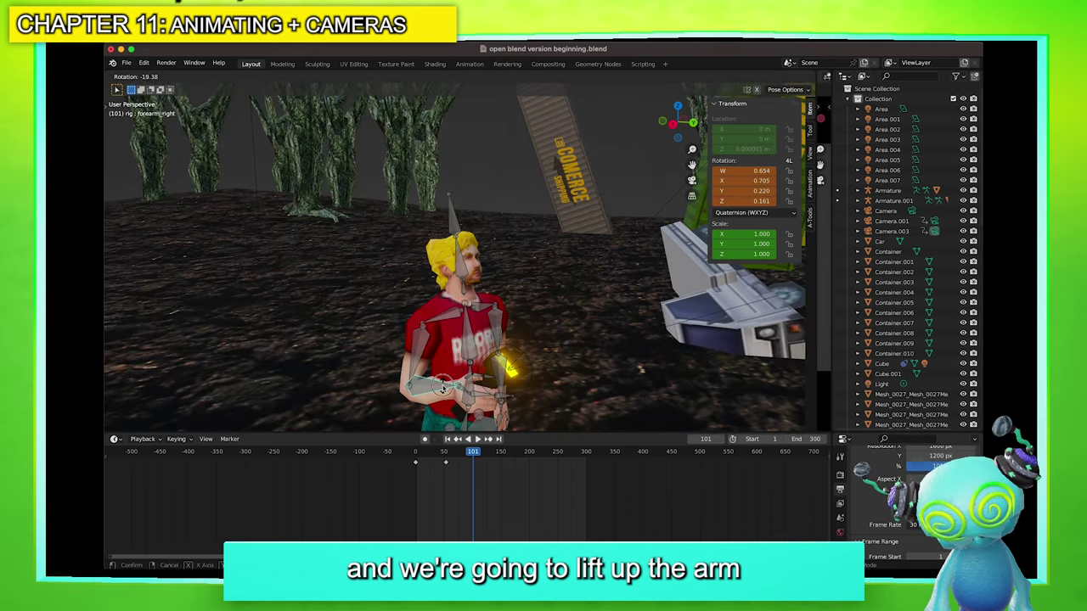
pyautogui.click(438, 383)
# Refine the right forearm's rotation so the raised flashlight aims up at the house
pyautogui.moveTo(440, 384); pyautogui.dragTo(576, 229, button='middle')
pyautogui.moveTo(578, 171); pyautogui.dragTo(505, 365, button='middle')
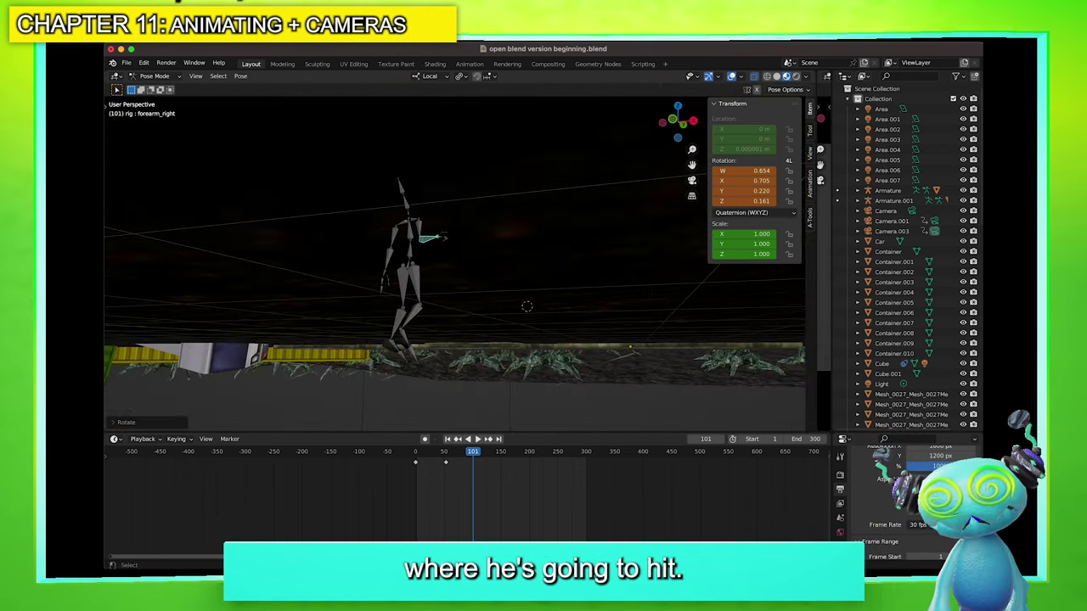
pyautogui.moveTo(693, 165); pyautogui.dragTo(692, 231)
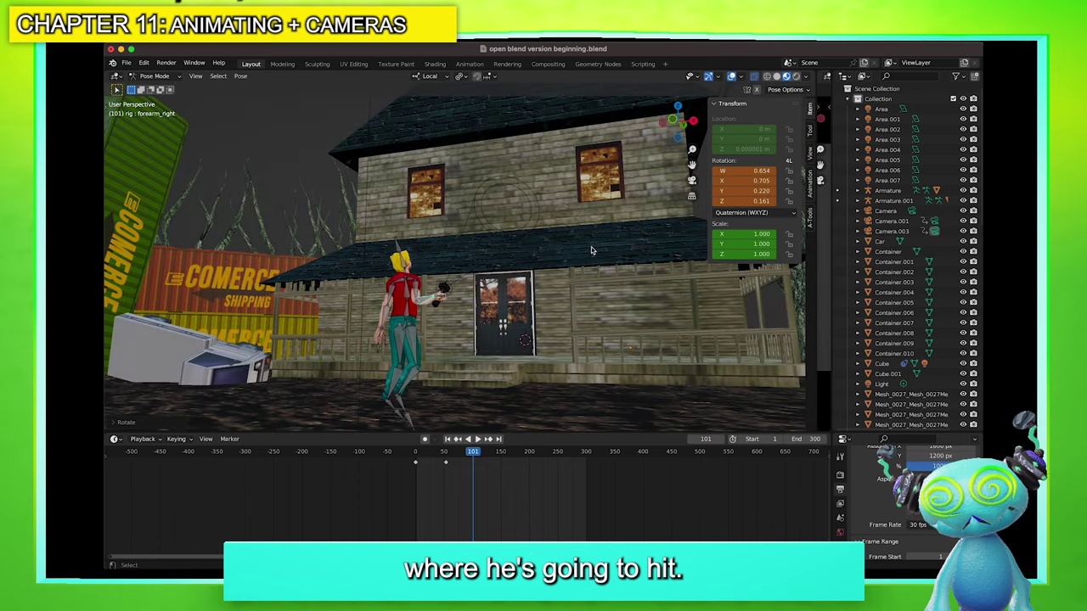
pyautogui.click(588, 211)
pyautogui.moveTo(588, 211); pyautogui.dragTo(466, 272, button='middle')
# Insert a Location & Rotation keyframe for all the character's bones at frame 101 and play back the movement
pyautogui.press('a')
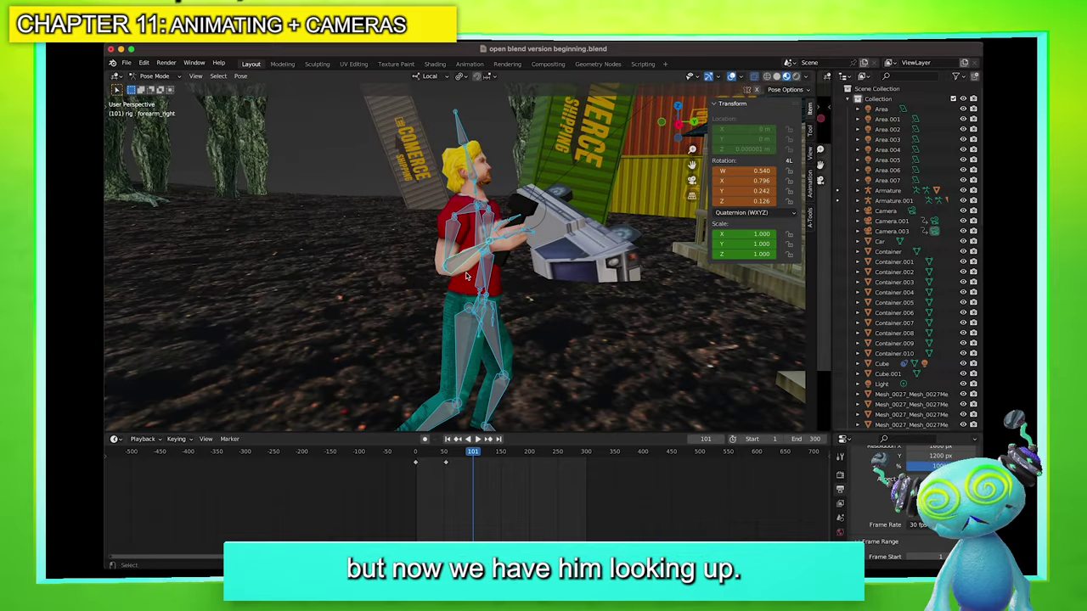
pyautogui.click(465, 254)
pyautogui.click(475, 172)
pyautogui.press('a')
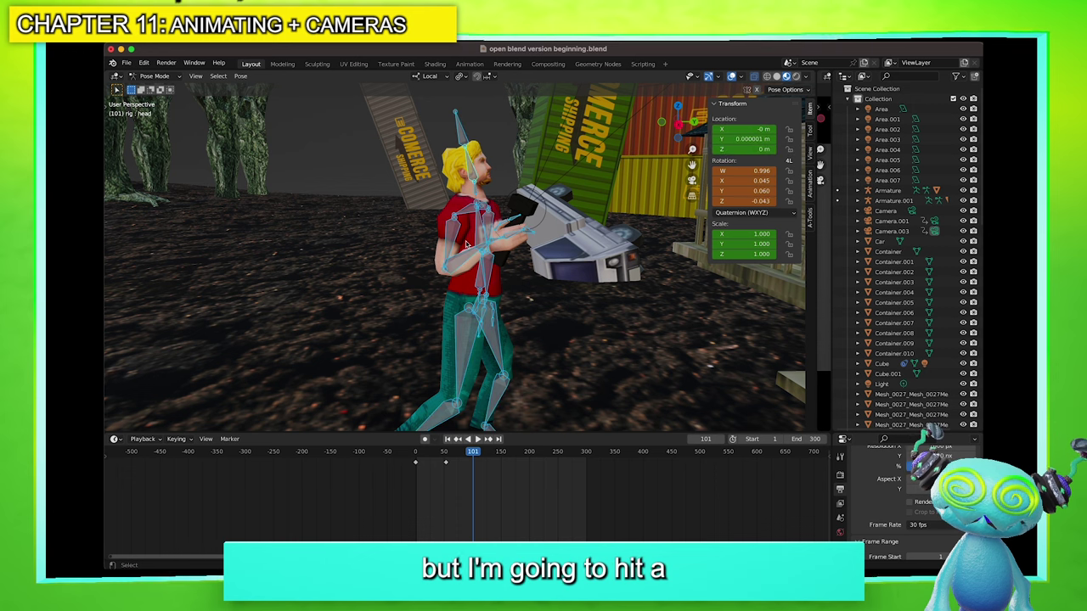
pyautogui.press('i')
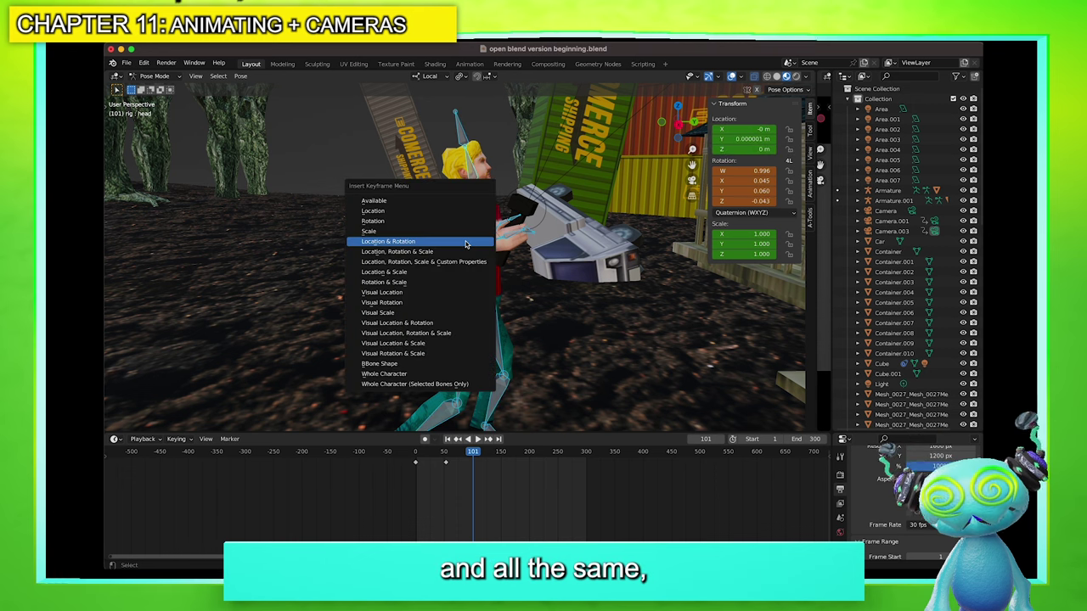
pyautogui.click(465, 242)
pyautogui.moveTo(459, 454); pyautogui.dragTo(437, 454)
pyautogui.press('space')
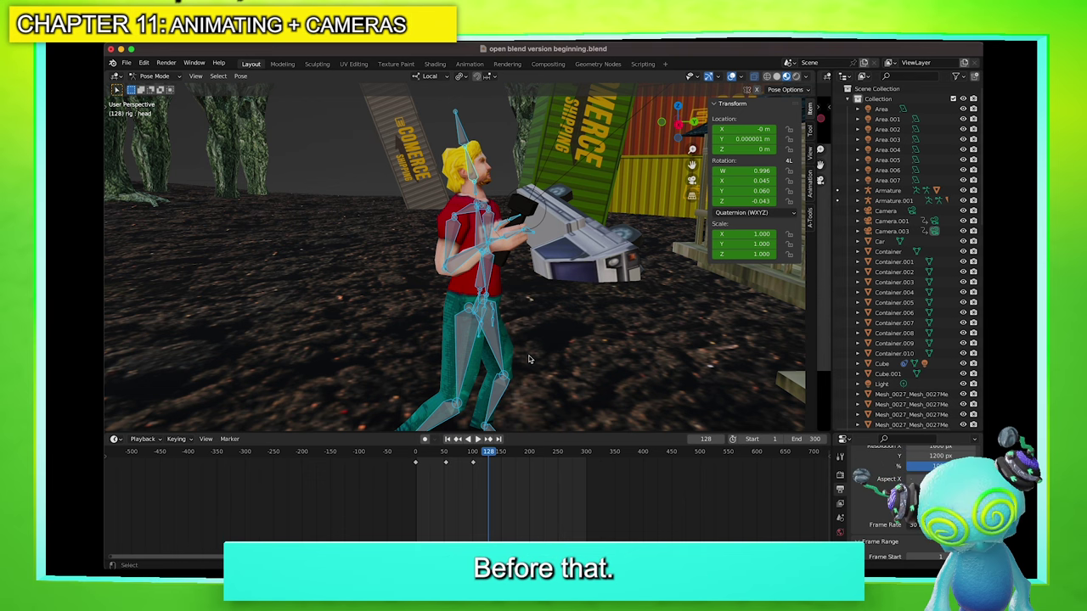
# Duplicate the frame 101 keyframe further along the timeline to hold the look-up pose, and replay that section
pyautogui.moveTo(486, 458)
pyautogui.mouseDown()
pyautogui.moveTo(445, 462)
pyautogui.moveTo(485, 469)
pyautogui.mouseUp()
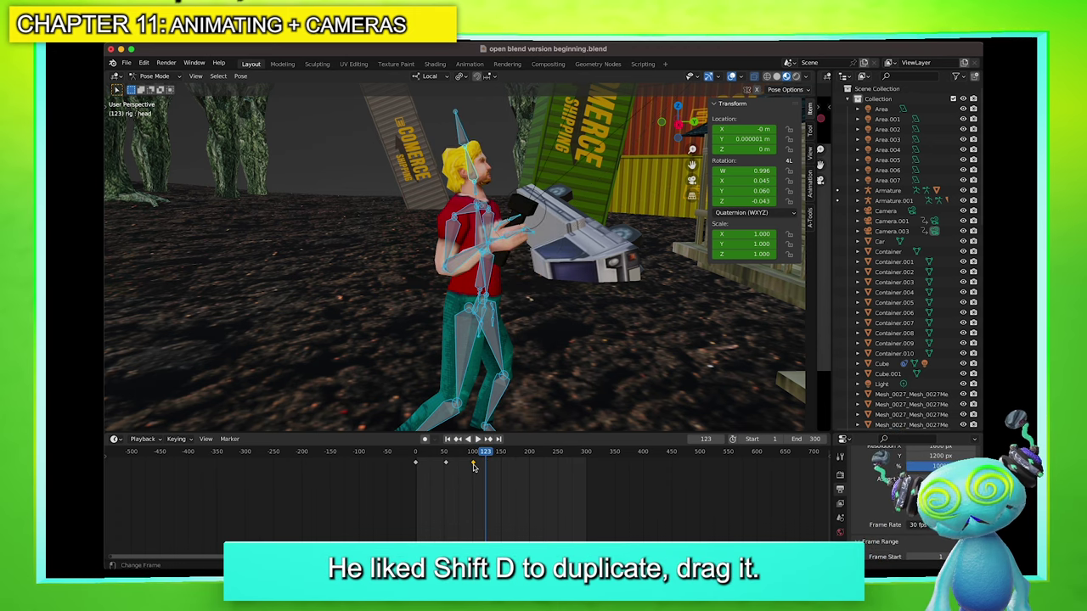
pyautogui.hotkey('shift', 'd')
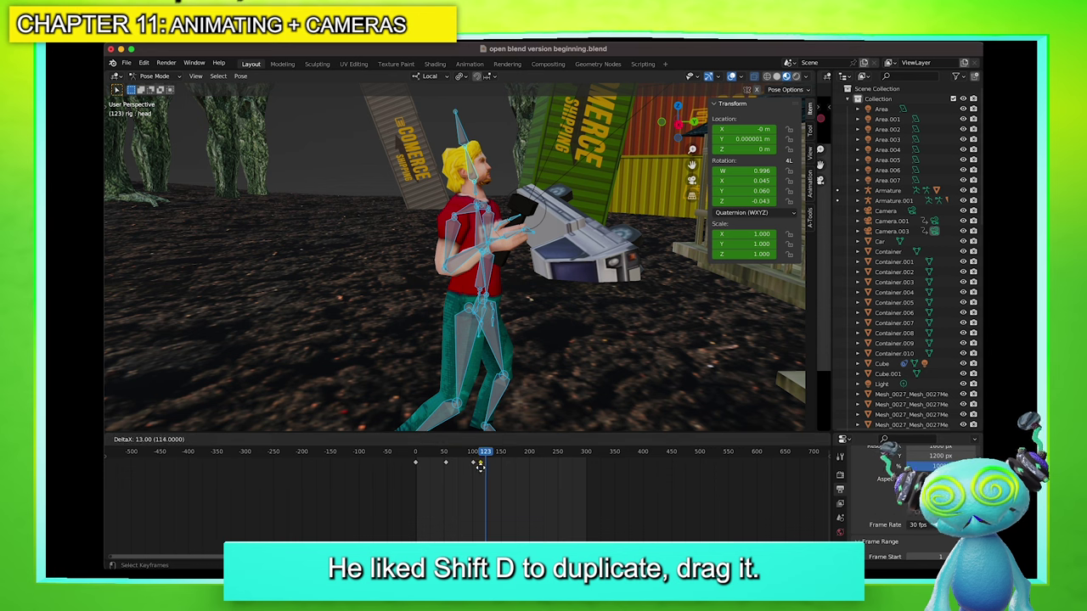
pyautogui.click(493, 466)
pyautogui.moveTo(489, 452); pyautogui.dragTo(472, 461)
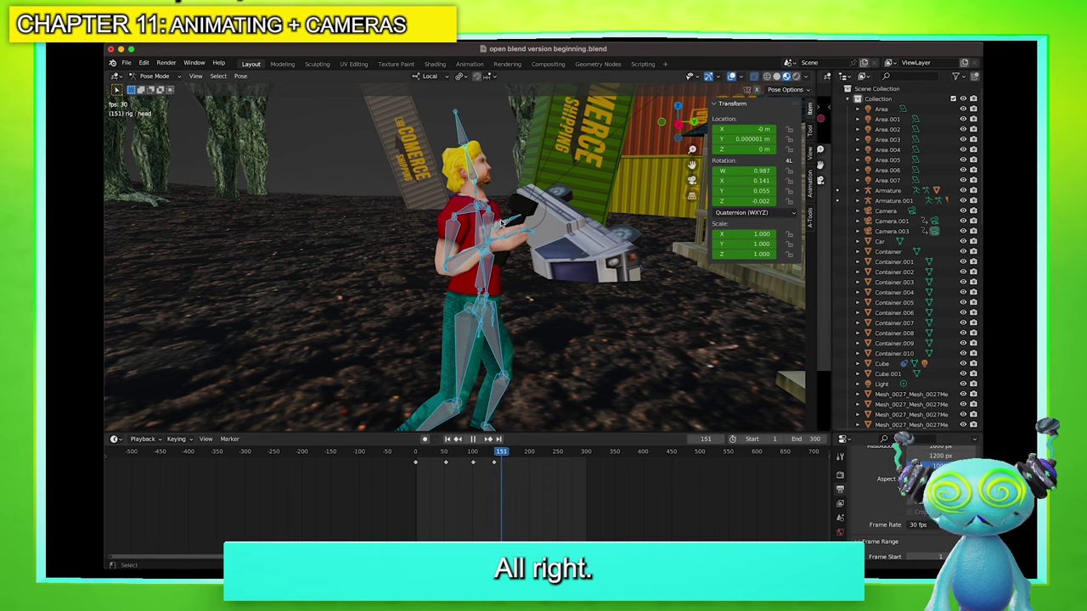
# At frame 167, rotate the character's head and right forearm downwards and keyframe all the bones
pyautogui.press('space')
pyautogui.press('r')
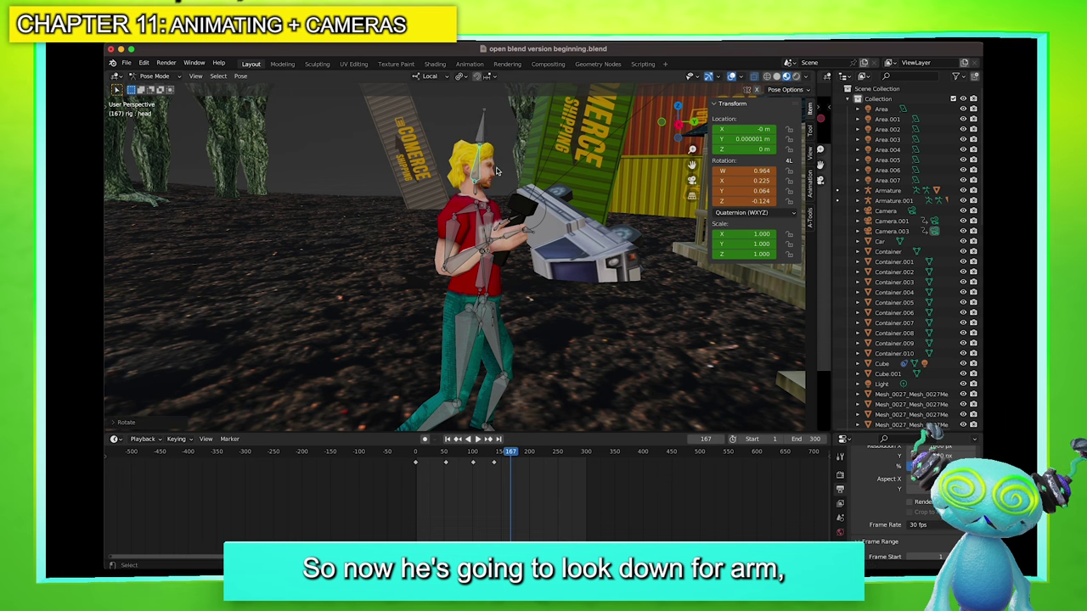
pyautogui.click(468, 261)
pyautogui.press('r')
pyautogui.click(468, 292)
pyautogui.press('a')
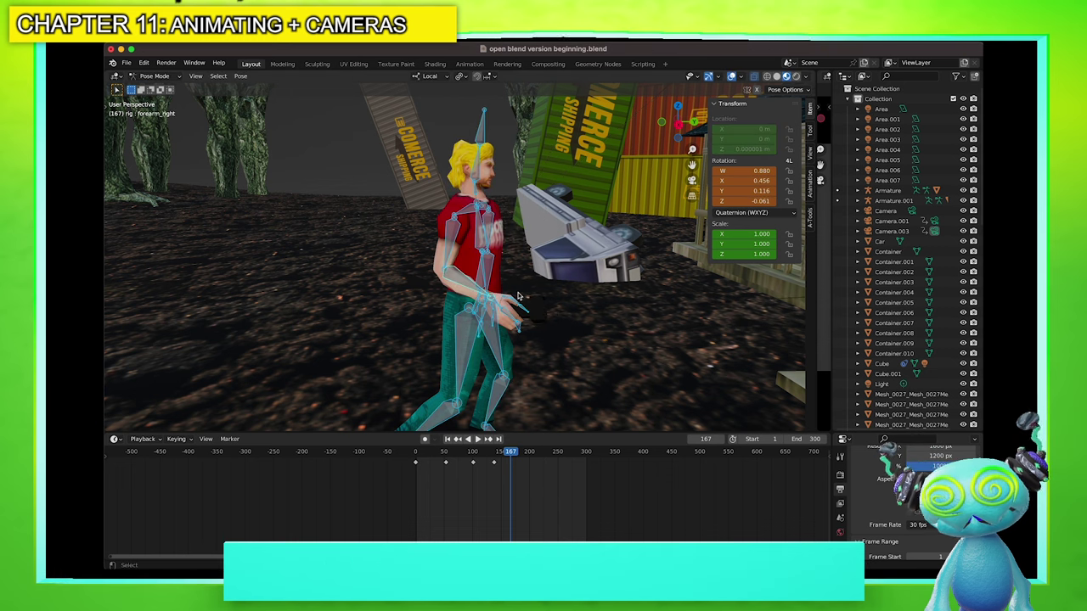
# Go to frame 210 and try to move the whole character freely towards the house
pyautogui.click(535, 458)
pyautogui.press('g')
pyautogui.click(605, 337)
pyautogui.press('super+z')
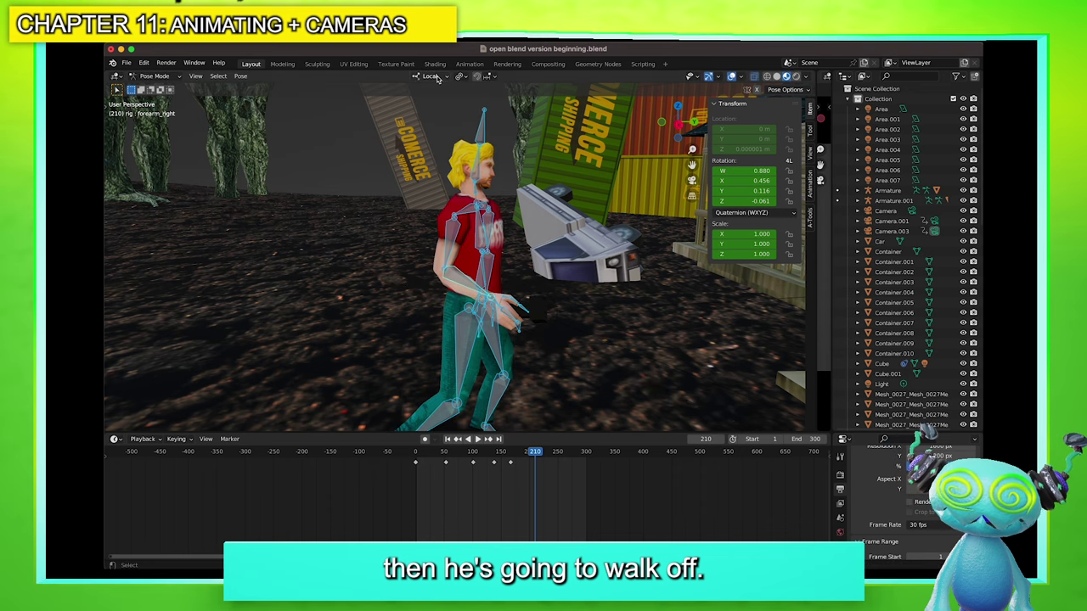
# Using Global orientation, move the character along the Y axis to the house's front steps and keyframe the bones at frame 210
pyautogui.click(430, 77)
pyautogui.click(427, 108)
pyautogui.press('g')
pyautogui.press('z')
pyautogui.press('y')
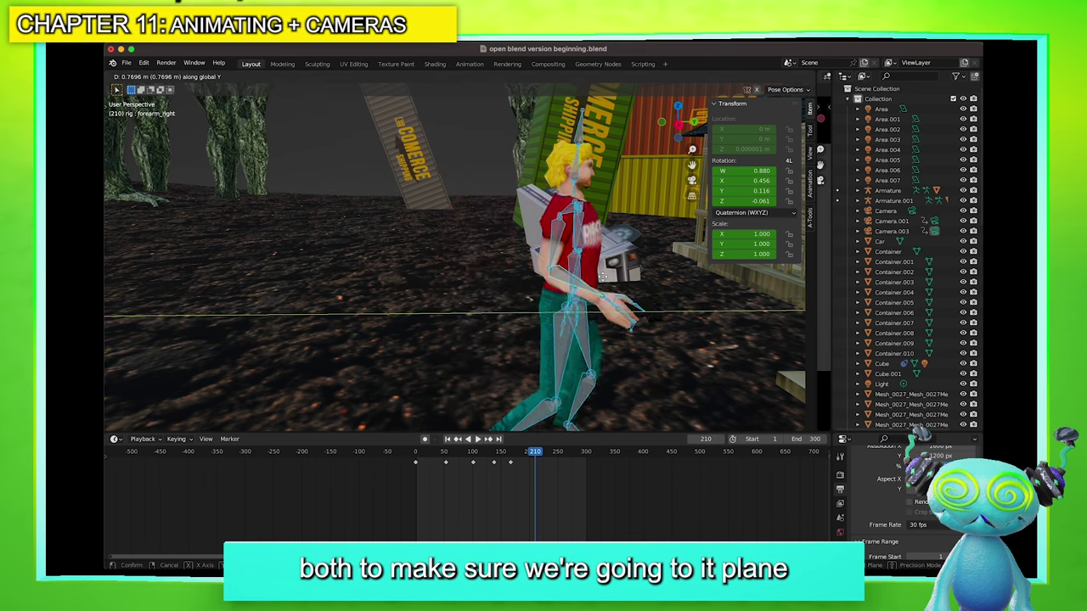
pyautogui.click(765, 277)
pyautogui.scroll(-6, 594, 273)
pyautogui.press('g')
pyautogui.press('y')
pyautogui.click(591, 275)
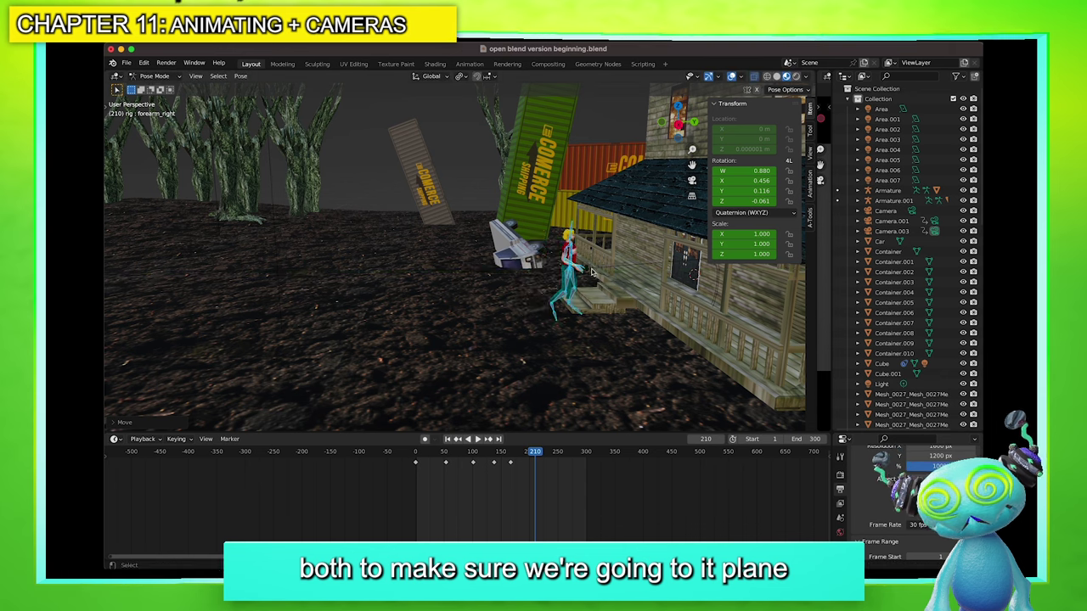
# Play the animation from the start twice to review the character's walk, look up, look down and walk off
pyautogui.moveTo(520, 455); pyautogui.dragTo(415, 453)
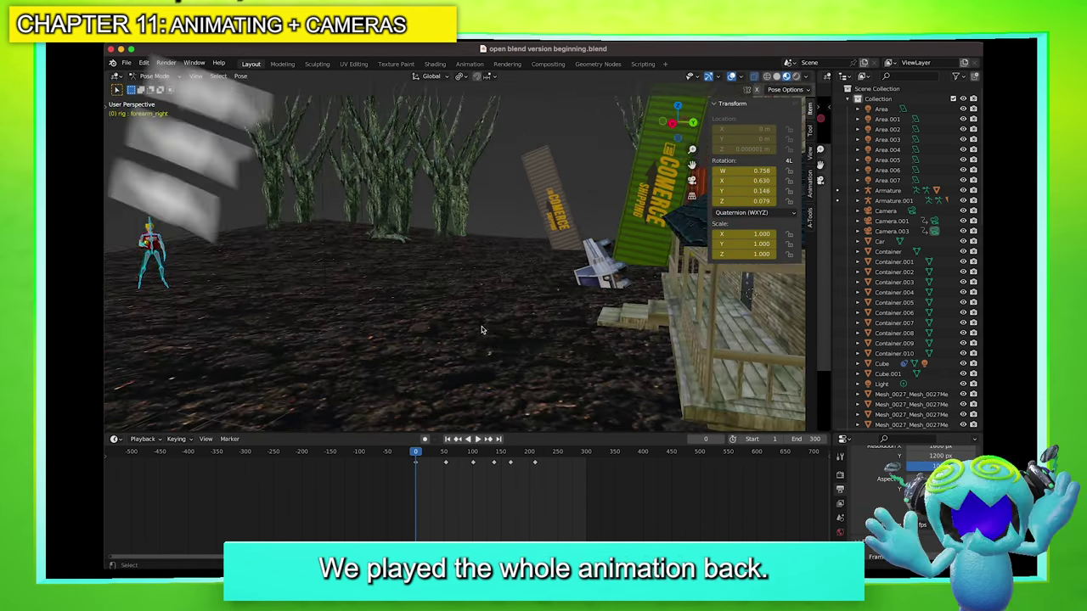
pyautogui.press('space')
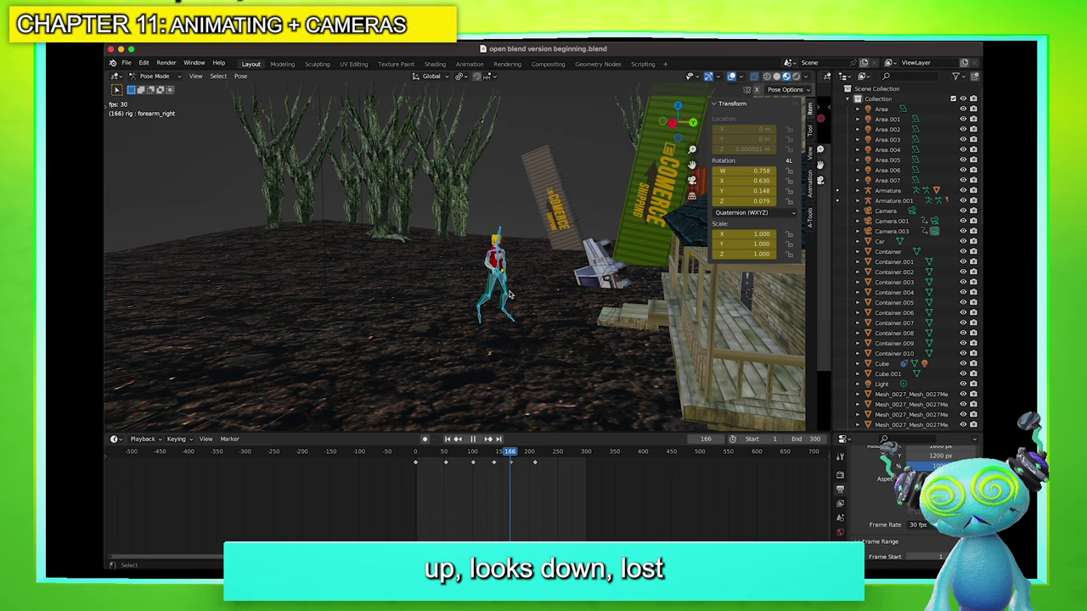
pyautogui.press('space')
pyautogui.scroll(3, 516, 291)
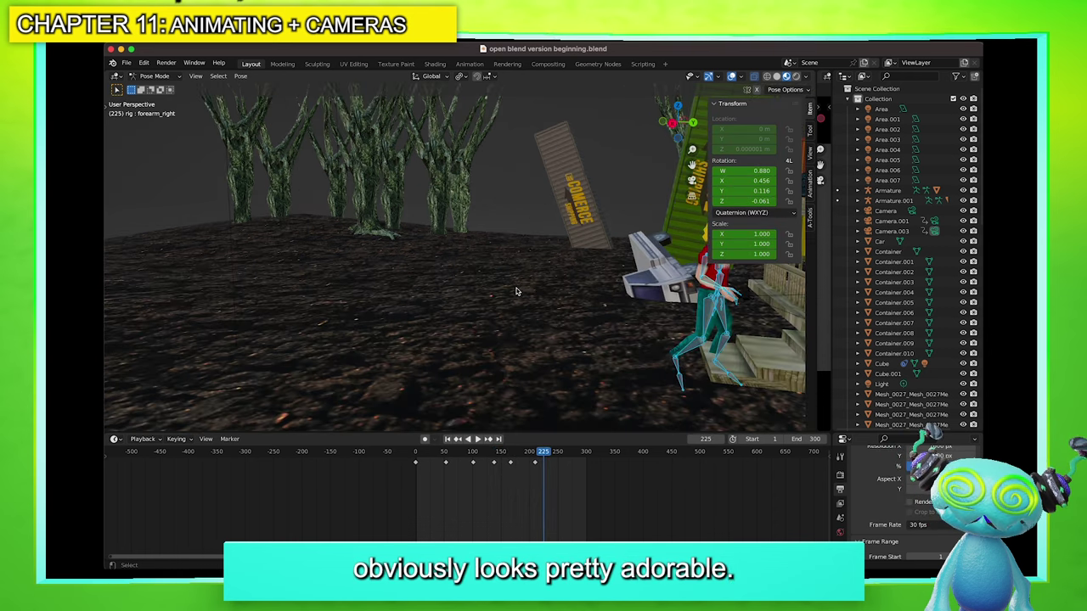
pyautogui.click(416, 456)
pyautogui.press('space')
pyautogui.moveTo(445, 451)
pyautogui.mouseDown()
pyautogui.moveTo(526, 451)
pyautogui.moveTo(424, 453)
pyautogui.moveTo(434, 453)
pyautogui.mouseUp()
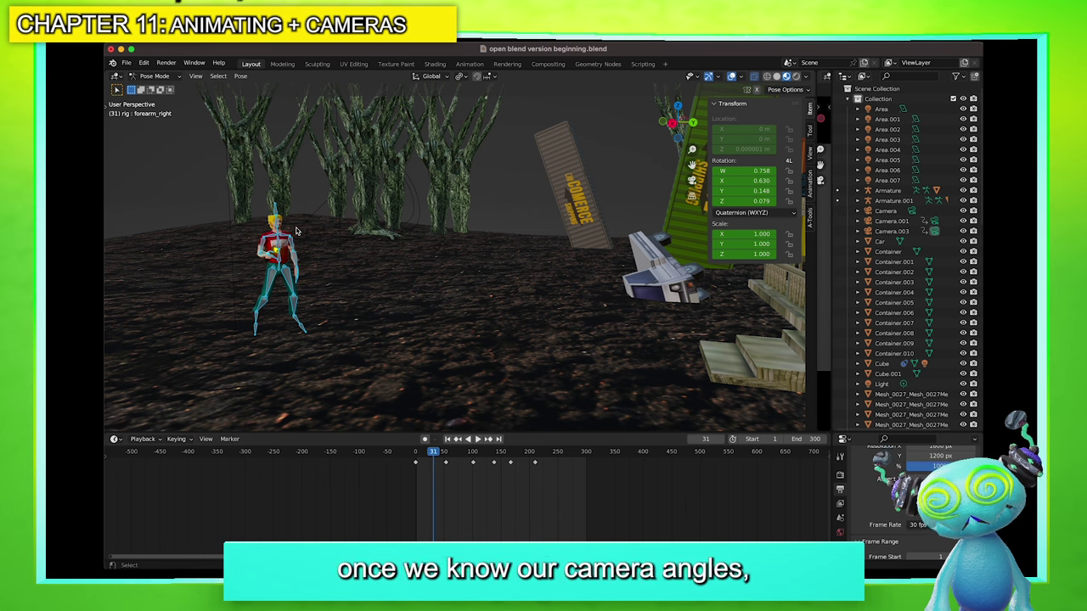
# View the scene from in front of the house and play through the character's animation from behind him
pyautogui.moveTo(323, 257); pyautogui.dragTo(501, 267, button='middle')
pyautogui.scroll(3, 477, 429)
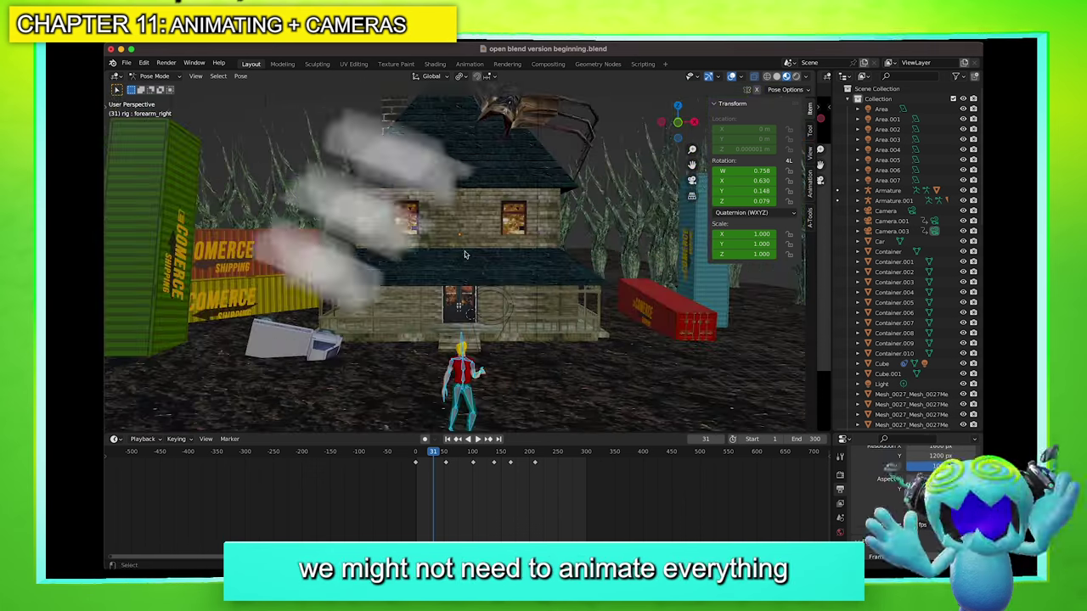
pyautogui.click(426, 454)
pyautogui.press('space')
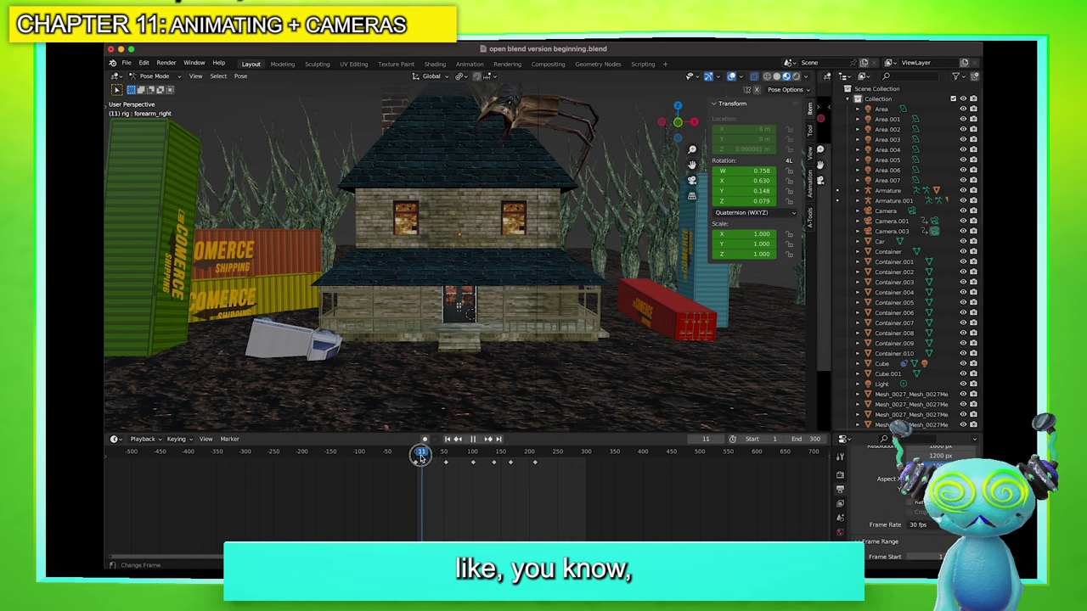
pyautogui.moveTo(452, 459); pyautogui.dragTo(483, 474)
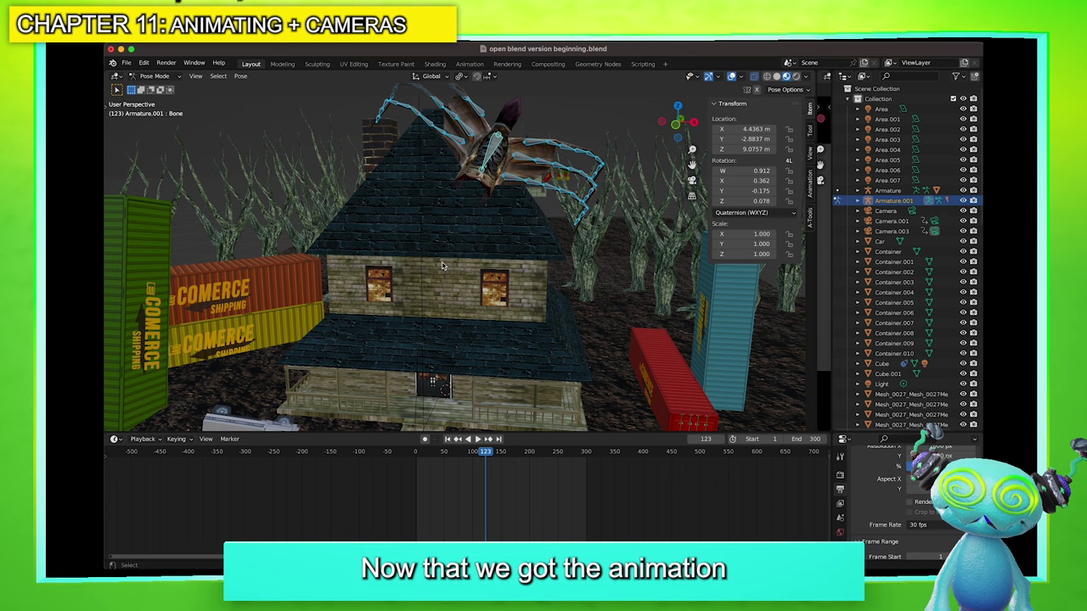
# Select the roof creature's rig and move its main body bone along the global X axis at frame 123
pyautogui.click(523, 255)
pyautogui.moveTo(523, 255); pyautogui.dragTo(468, 264, button='middle')
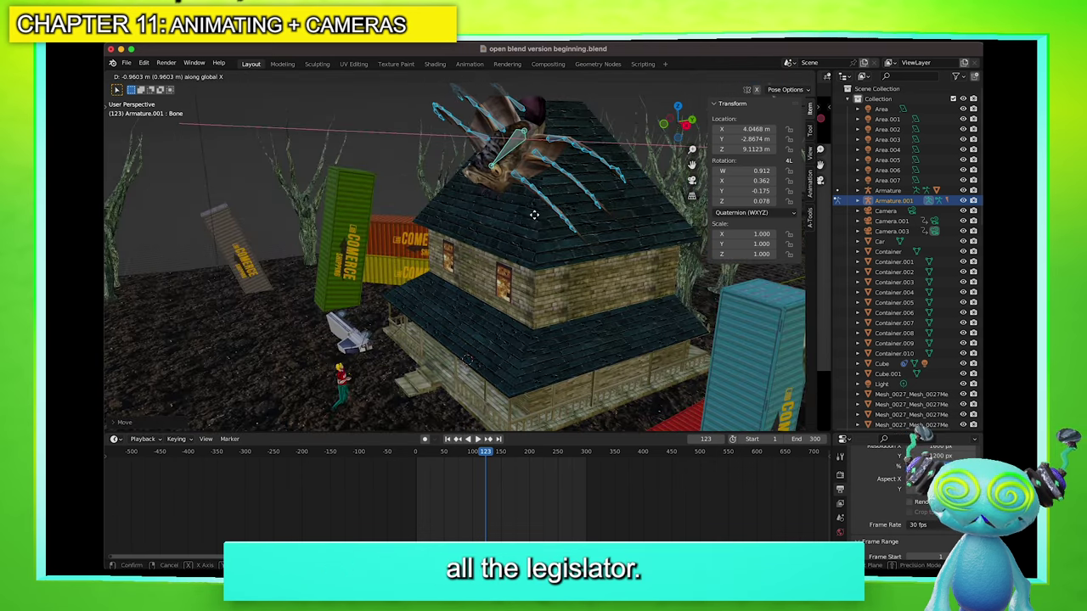
pyautogui.click(518, 270)
pyautogui.press('r')
pyautogui.press('y')
pyautogui.click(544, 219)
pyautogui.press('super+z')
# Raise the creature's main body bone along the Z axis over the house roof
pyautogui.moveTo(522, 251); pyautogui.dragTo(597, 219, button='middle')
pyautogui.press('g')
pyautogui.press('z')
pyautogui.click(597, 228)
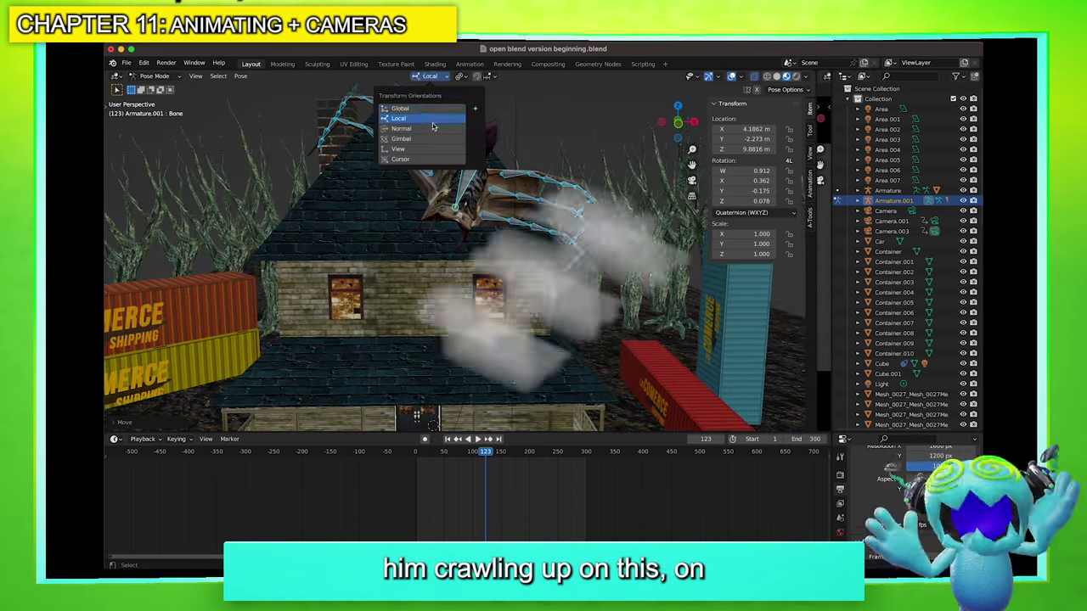
# Set the transform pivot point to Bounding Box Center and the transform orientation to Global
pyautogui.click(408, 118)
pyautogui.click(458, 76)
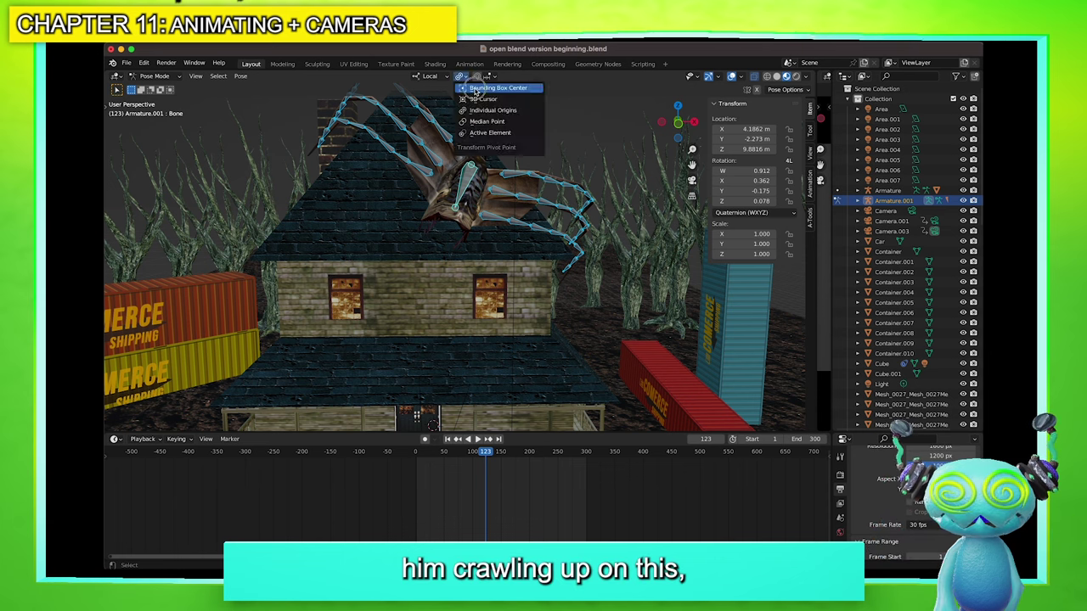
pyautogui.click(442, 78)
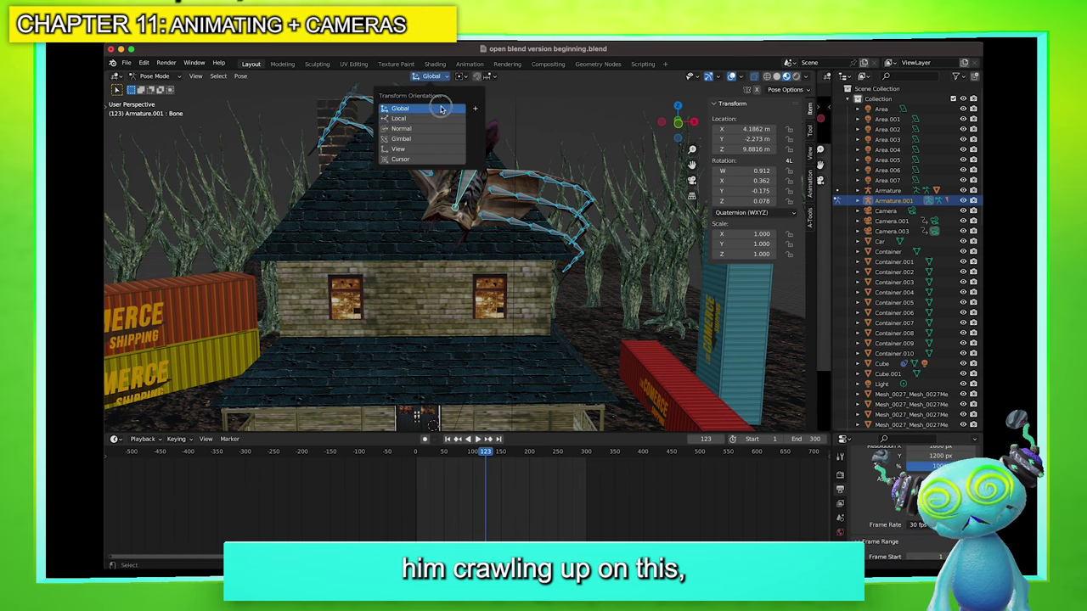
pyautogui.click(441, 109)
# Rotate the creature's main body bone freely and about the global Z and Y axes to angle it down the front roof slope
pyautogui.press('r')
pyautogui.click(583, 161)
pyautogui.press('r')
pyautogui.press('z')
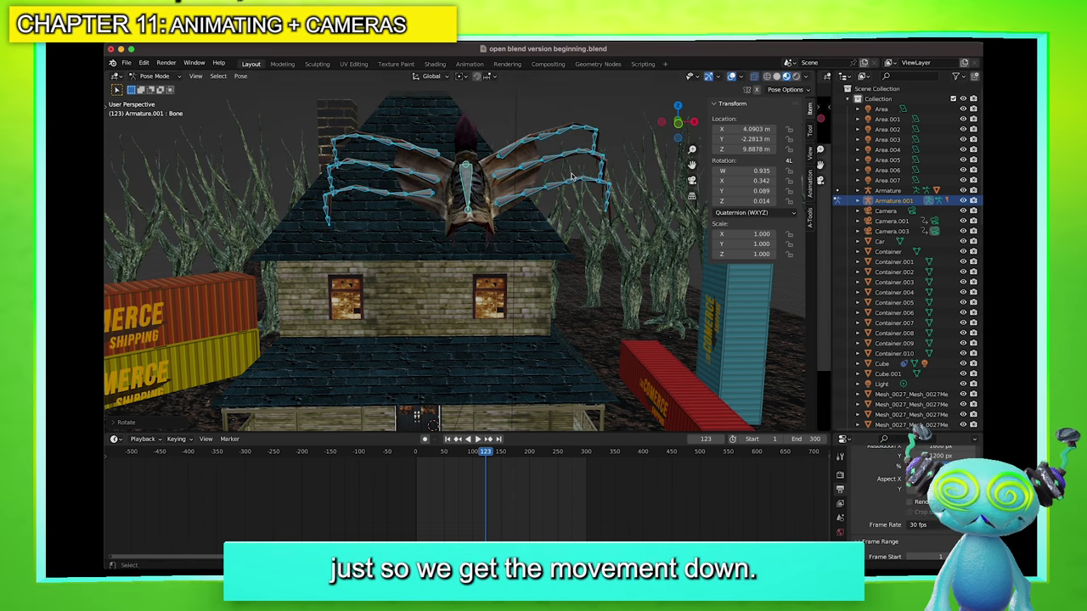
pyautogui.press('r')
pyautogui.press('y')
pyautogui.click(581, 210)
# Tilt and shift the creature's body bone toward the roof's side edge, and keyframe its location and rotation at frame 123
pyautogui.moveTo(580, 209); pyautogui.dragTo(608, 227, button='middle')
pyautogui.press('r')
pyautogui.click(567, 228)
pyautogui.press('g')
pyautogui.click(605, 229)
pyautogui.scroll(-3, 608, 227)
pyautogui.moveTo(578, 284); pyautogui.dragTo(537, 302, button='middle')
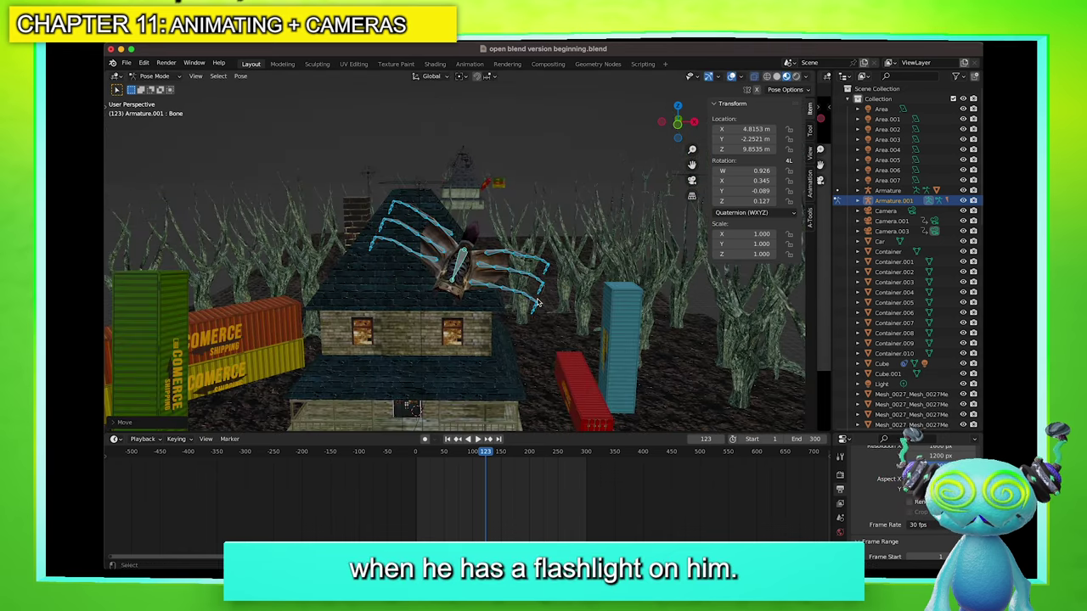
pyautogui.press('i')
pyautogui.click(533, 297)
# At frame 12, move the creature's body bone along global Y toward the back of the roof and rotate it about global X
pyautogui.moveTo(458, 453); pyautogui.dragTo(423, 456)
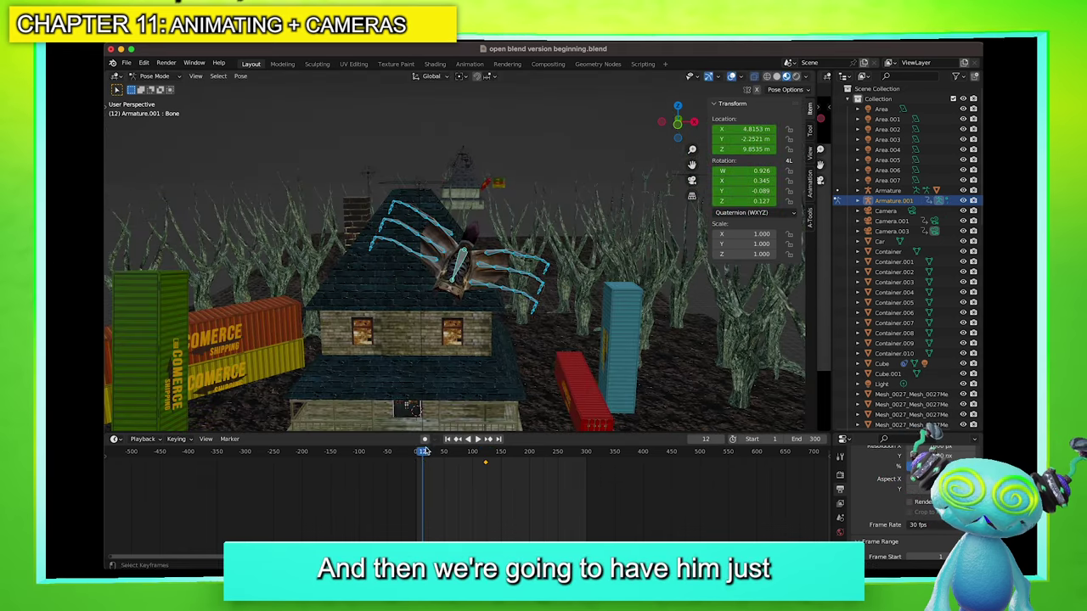
pyautogui.press('g')
pyautogui.press('y')
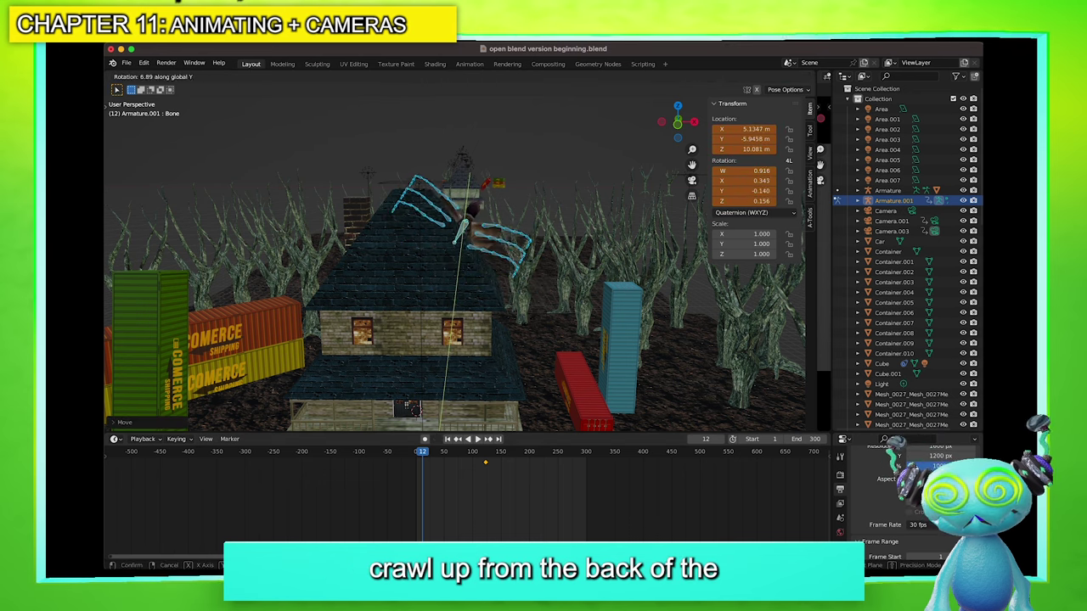
pyautogui.press('x')
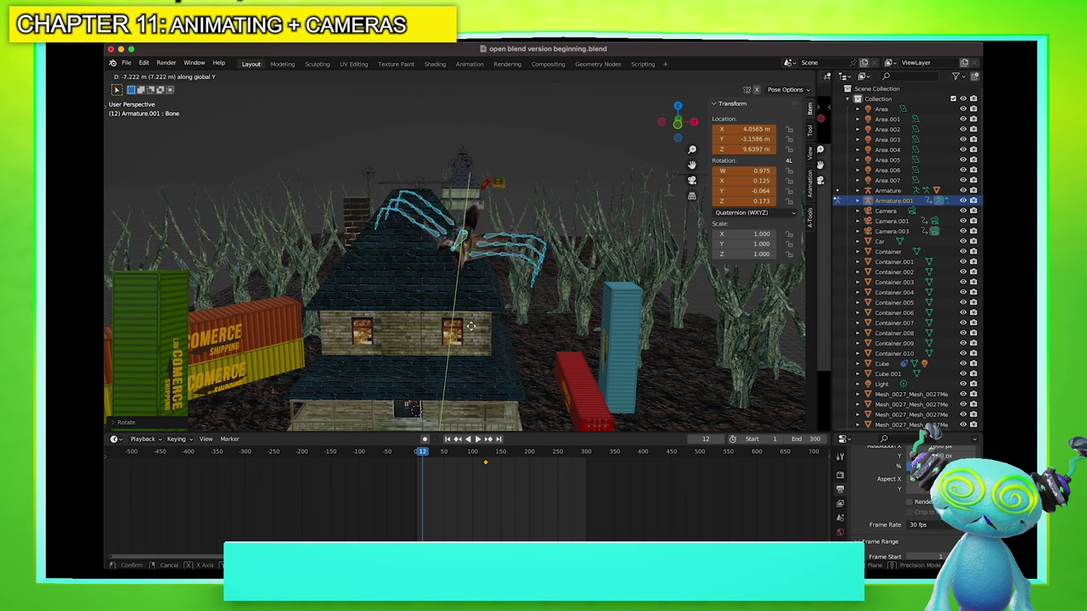
pyautogui.press('g')
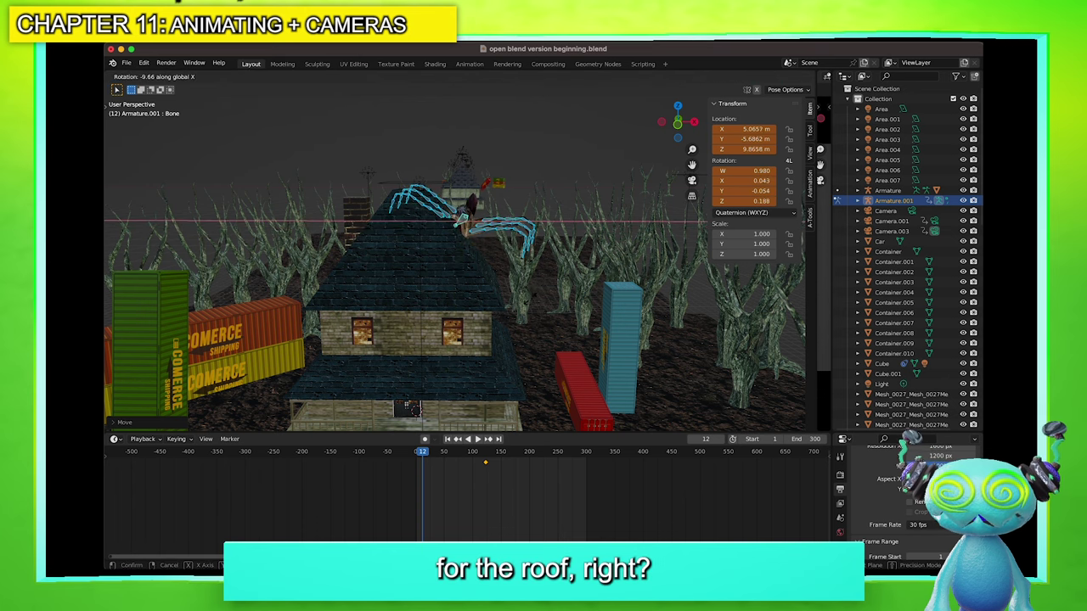
# Keyframe the spider rig's pose on the roof at frame 12 and play back the movement
pyautogui.press('i')
pyautogui.click(524, 304)
pyautogui.press('space')
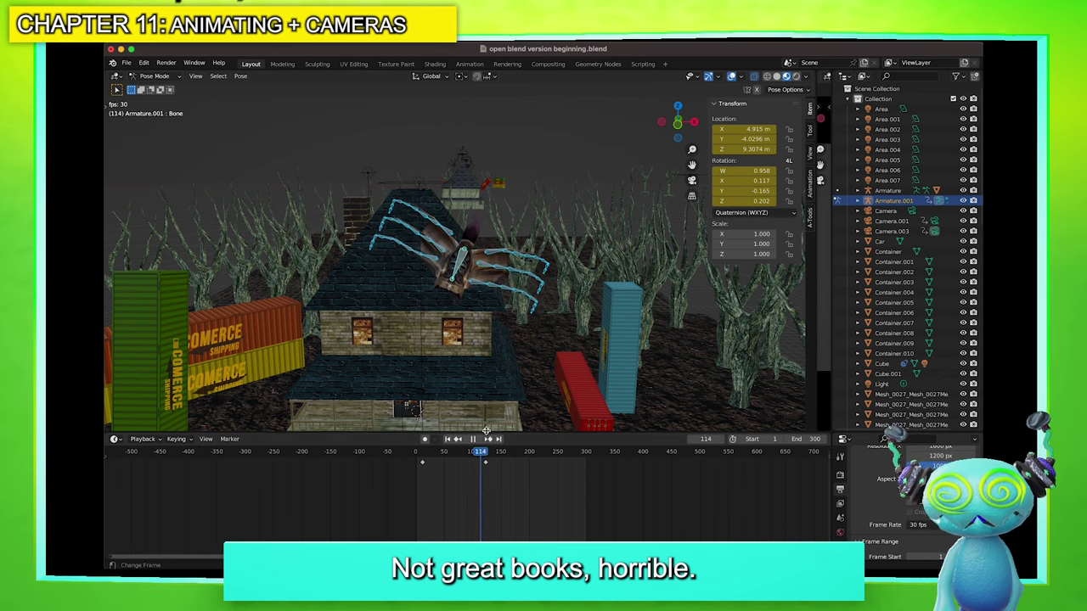
pyautogui.press('space')
# Play the animation from the start with overlays hidden to check the spider's climb within the whole scene
pyautogui.scroll(-4, 466, 418)
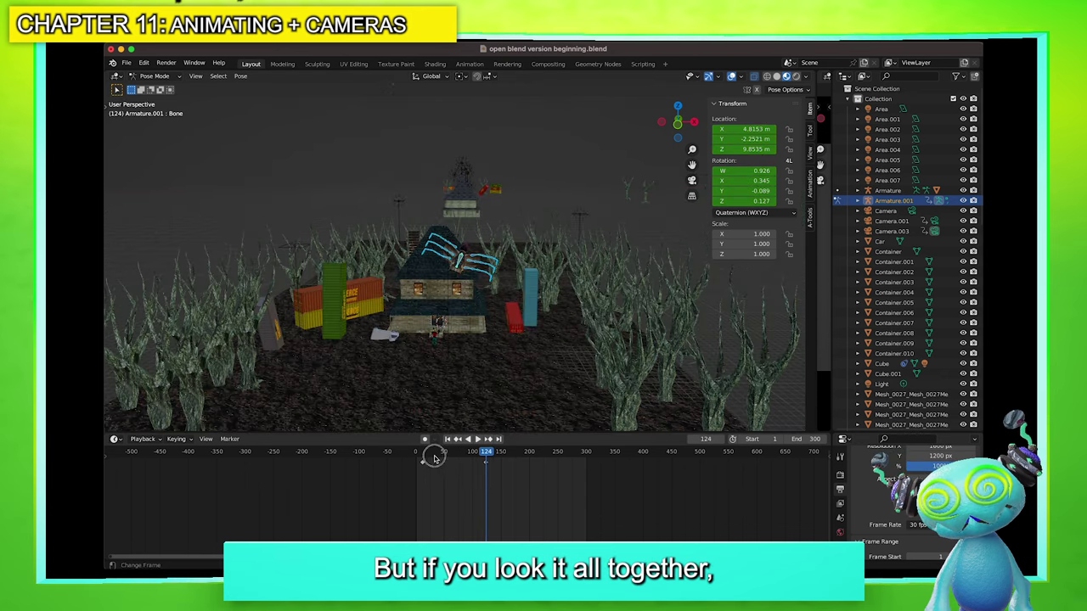
pyautogui.moveTo(434, 458); pyautogui.dragTo(416, 459)
pyautogui.press('z')
pyautogui.click(577, 295)
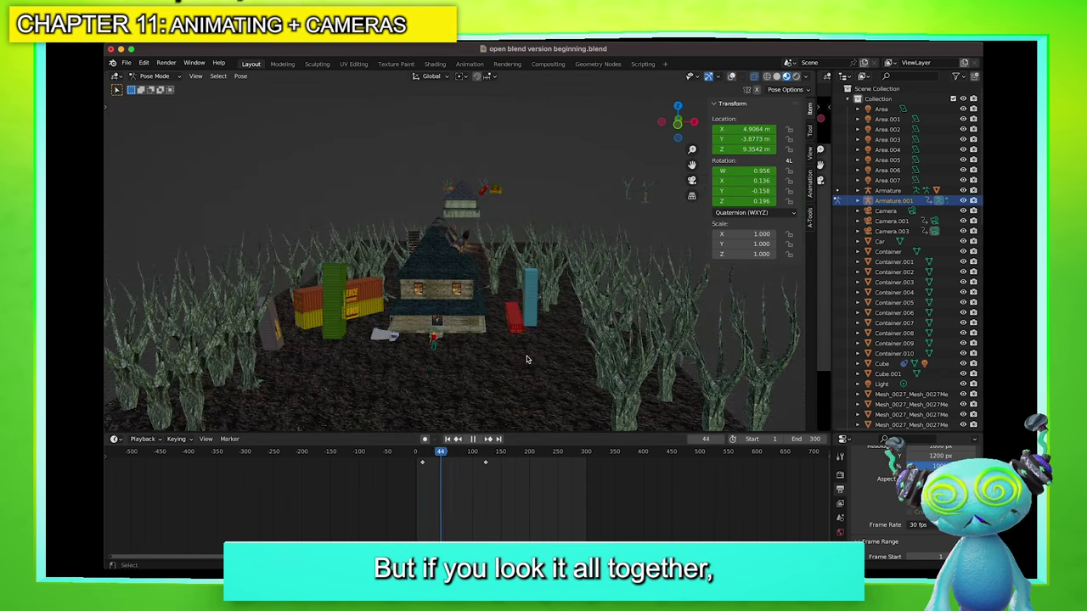
pyautogui.scroll(1, 524, 361)
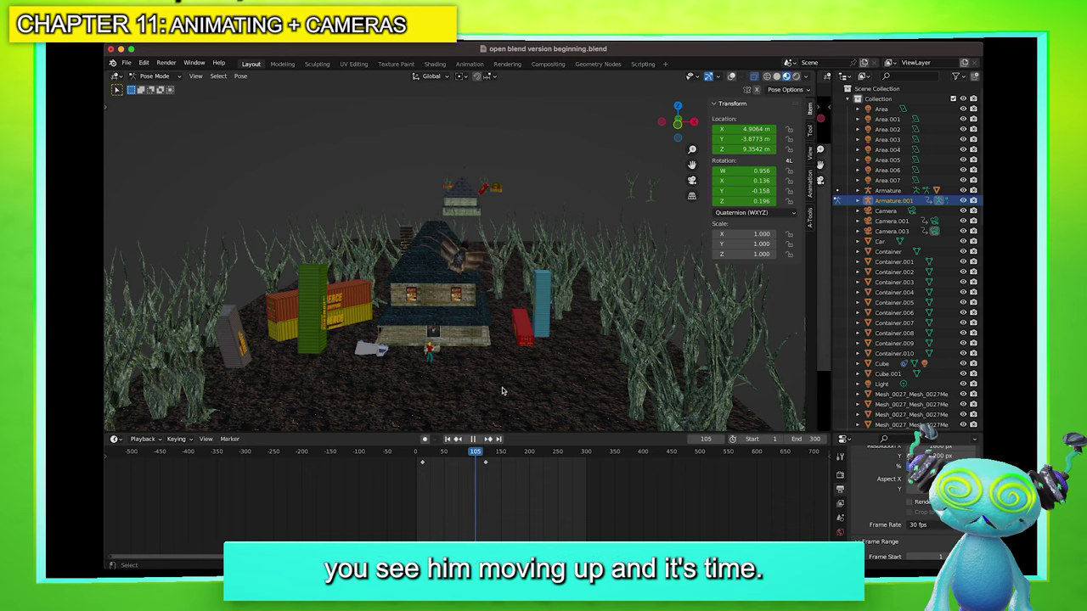
pyautogui.hotkey('shift', 'alt', 'z')
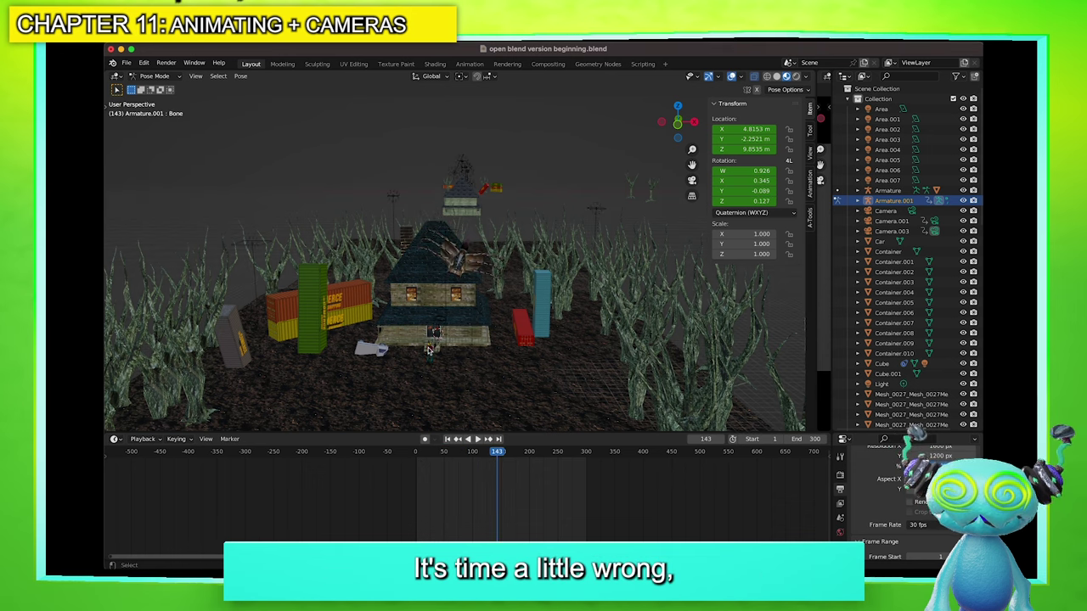
# Move the male player's rig along Y closer to the house at frame 0 and play back his walk
pyautogui.hotkey('ctrl', 'Tab')
pyautogui.click(429, 351)
pyautogui.hotkey('ctrl', 'Tab')
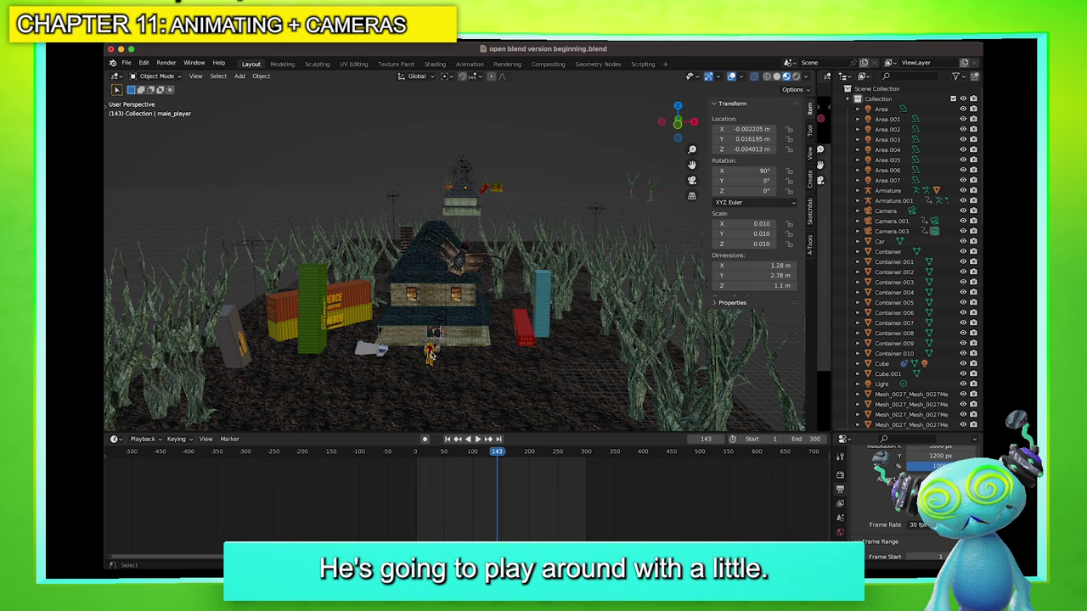
pyautogui.hotkey('ctrl', 'Tab')
pyautogui.click(414, 452)
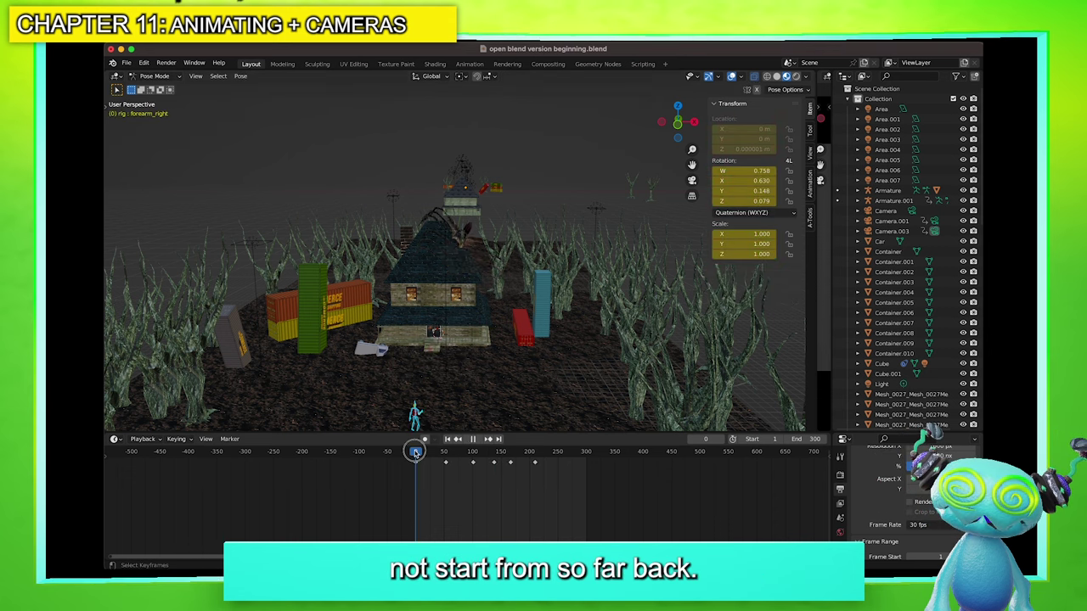
pyautogui.press('y')
pyautogui.click(440, 391)
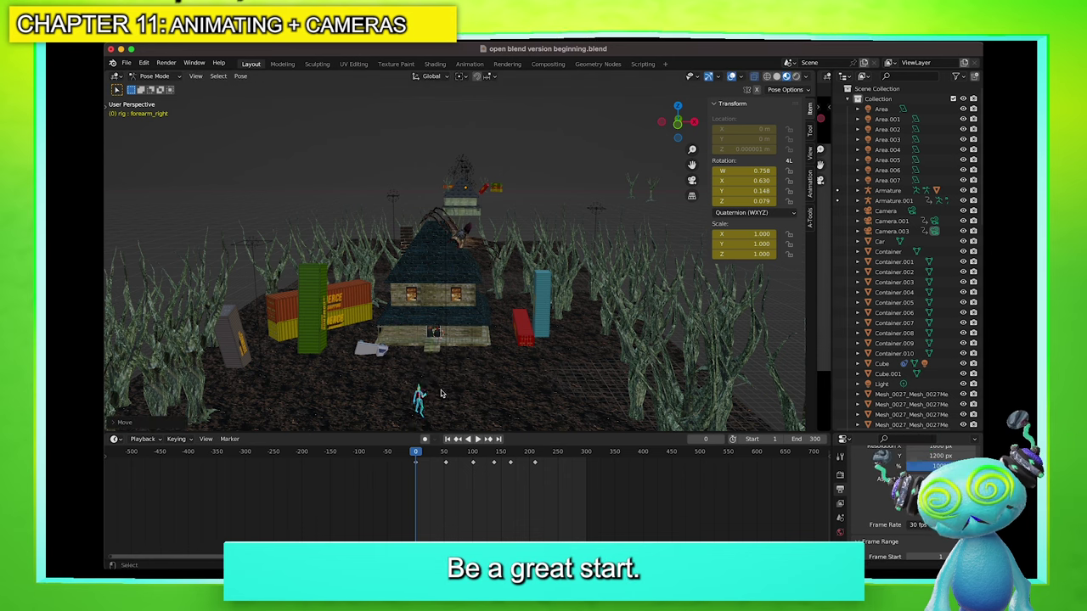
pyautogui.press('space')
pyautogui.press('space')
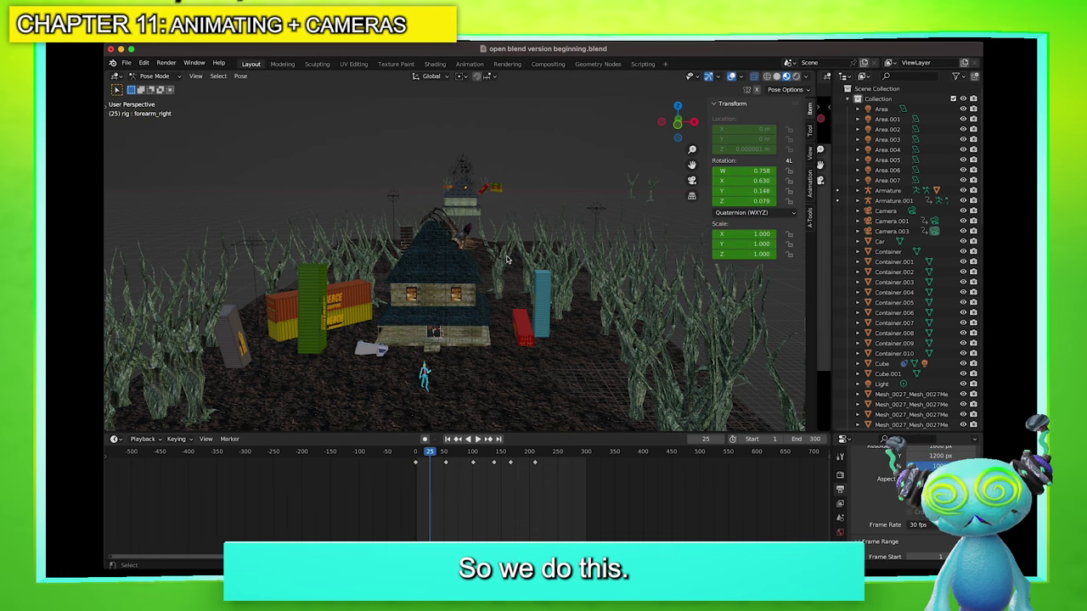
# Shift the spider rig's keyframes earlier, to about frames -35 and 60, and play back the motion
pyautogui.hotkey('ctrl', 'Tab')
pyautogui.click(464, 249)
pyautogui.hotkey('ctrl', 'Tab')
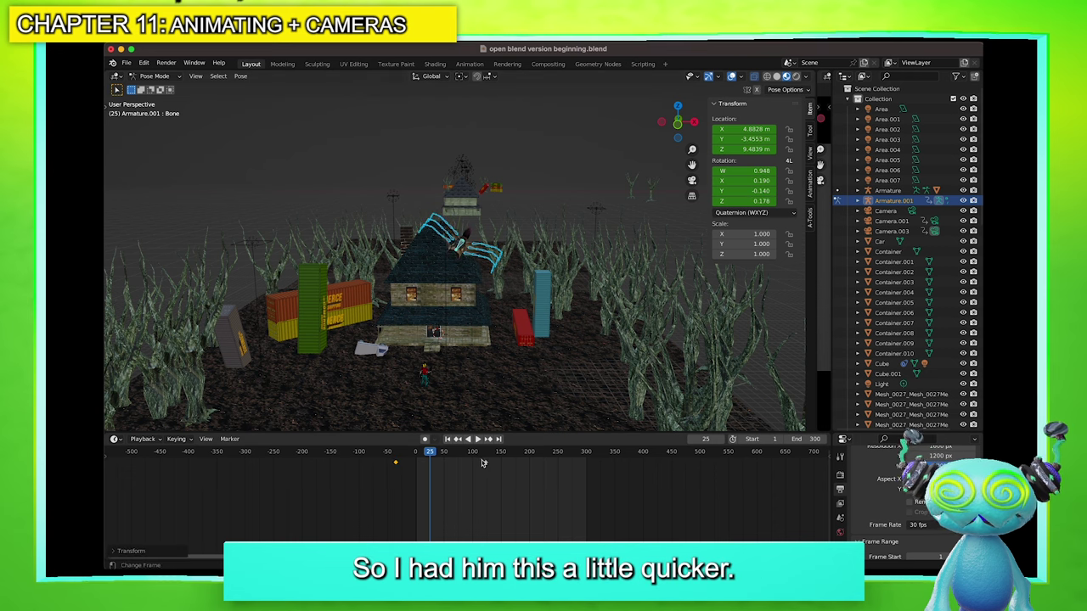
pyautogui.moveTo(484, 463); pyautogui.dragTo(448, 468)
pyautogui.press('space')
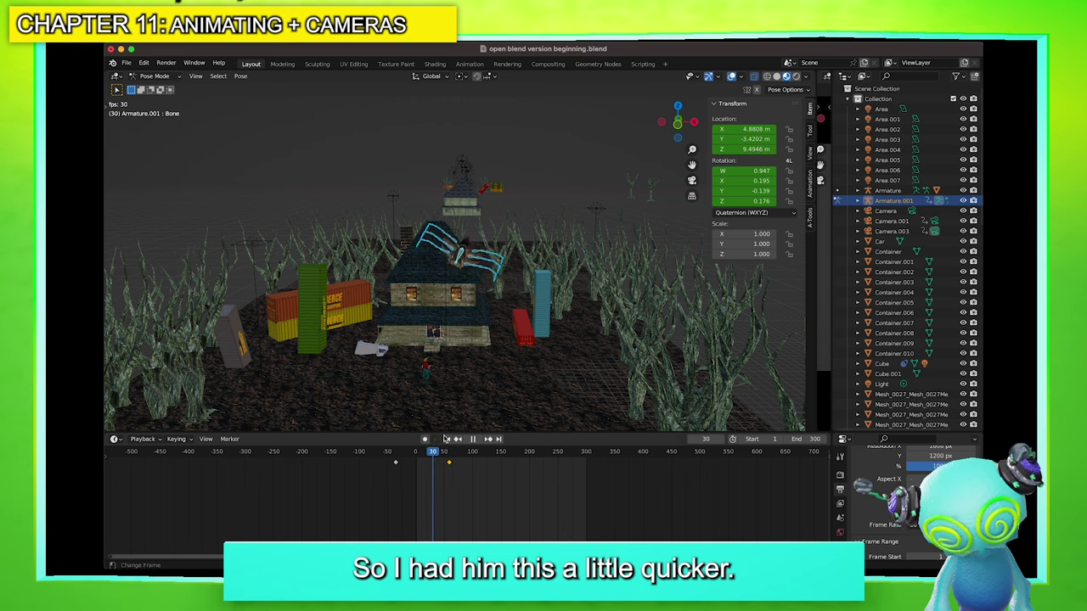
pyautogui.press('space')
# Return to Object Mode, deselect the spider rig and place the 3D cursor on the ground in front of the house
pyautogui.hotkey('ctrl', 'Tab')
pyautogui.click(387, 332)
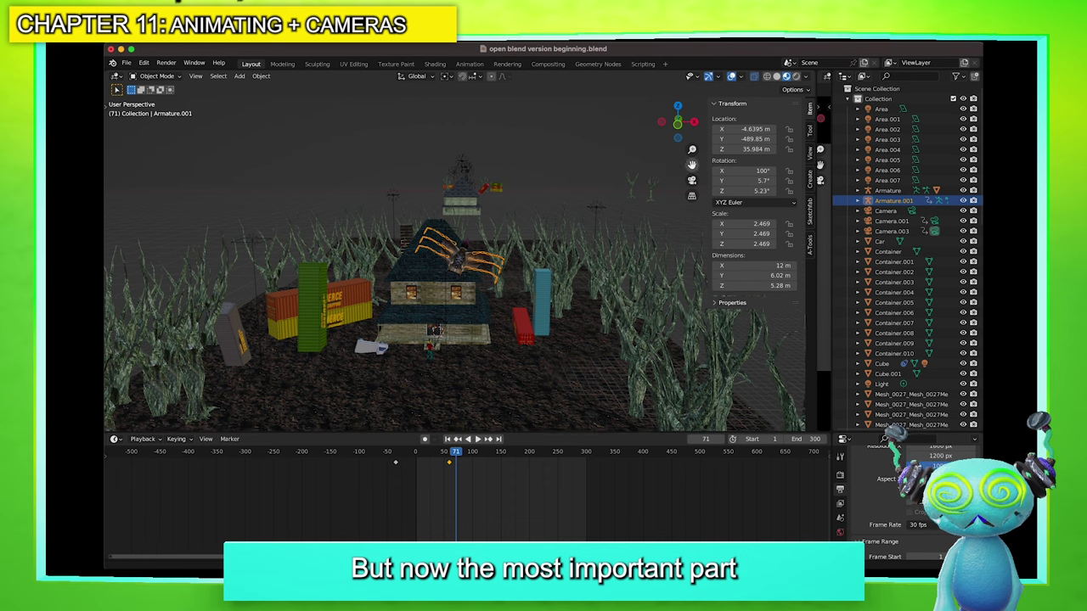
pyautogui.keyDown('shift'); pyautogui.moveTo(592, 185); pyautogui.dragTo(594, 158, button='middle'); pyautogui.keyUp('shift')
pyautogui.click(565, 155)
pyautogui.scroll(3, 515, 281)
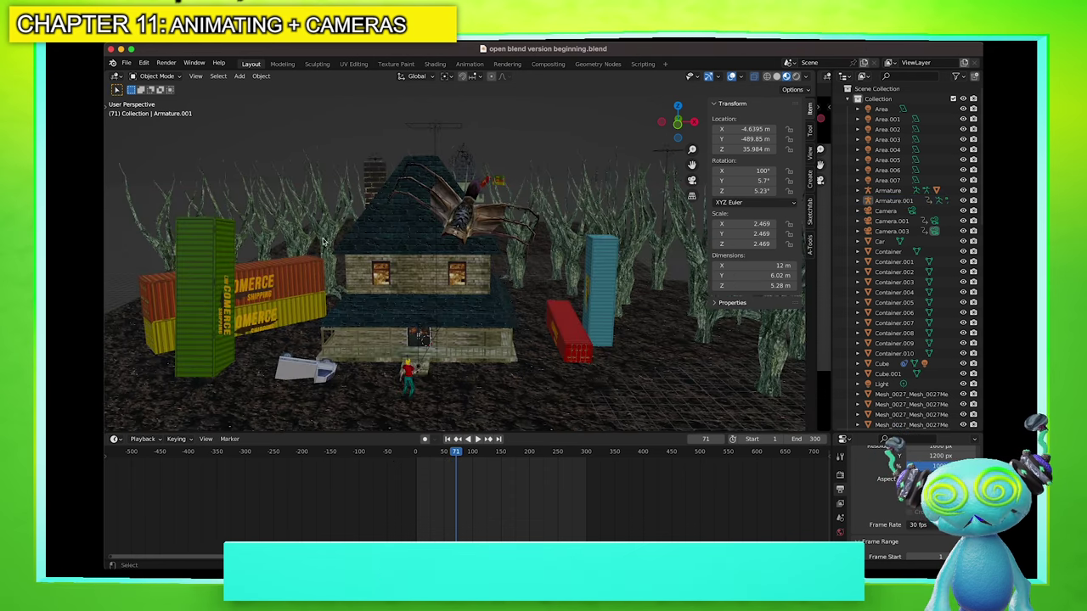
pyautogui.click(107, 103)
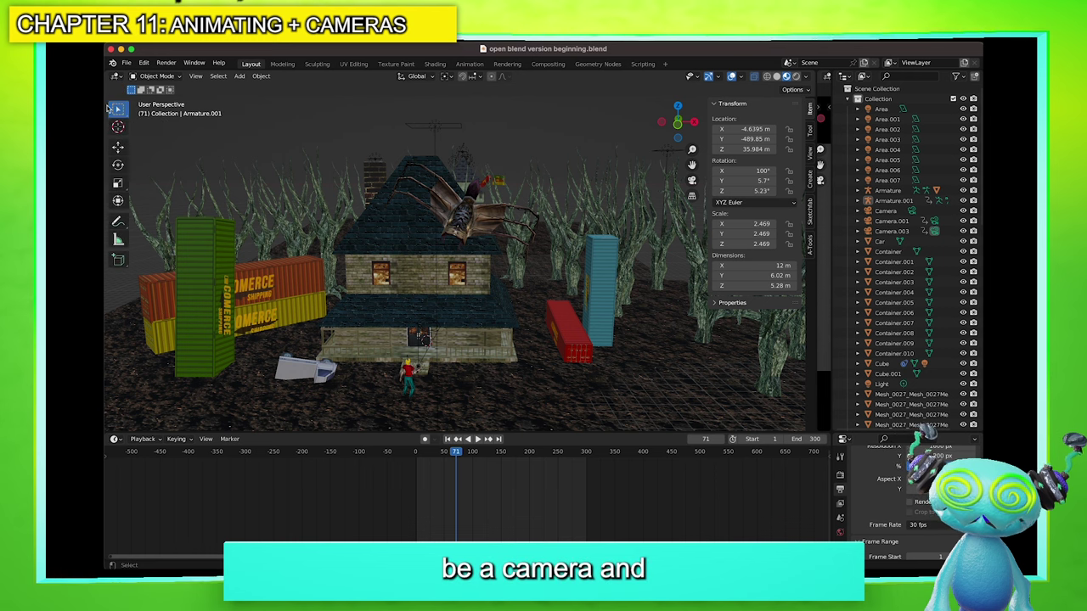
pyautogui.click(118, 126)
pyautogui.scroll(-3, 438, 335)
pyautogui.click(460, 364)
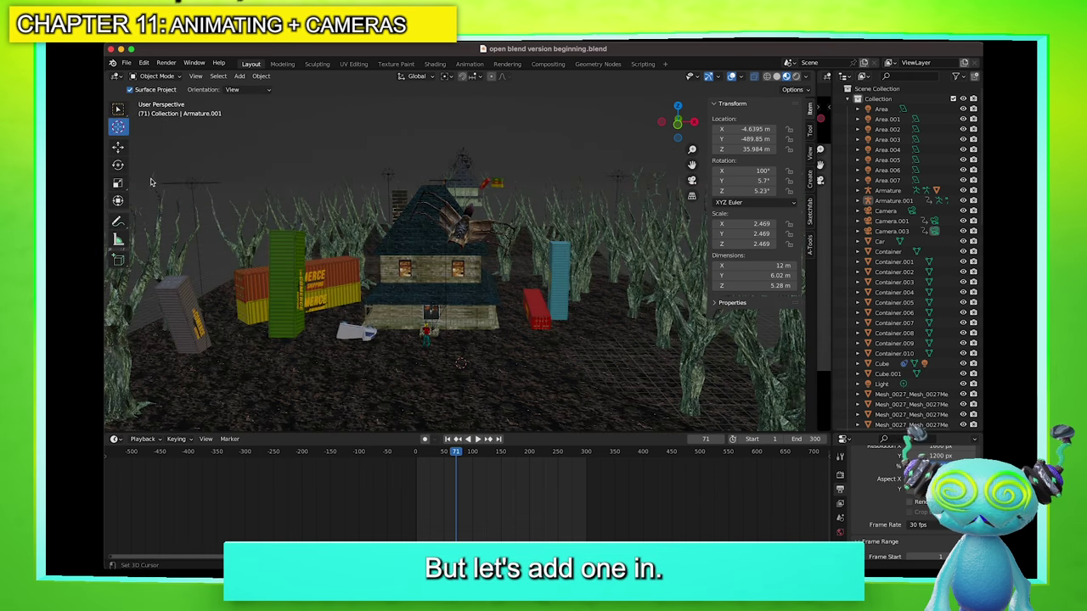
pyautogui.click(118, 109)
# Add a camera at the 3D cursor and raise it along Z to about 6.68 m
pyautogui.hotkey('shift', 'a')
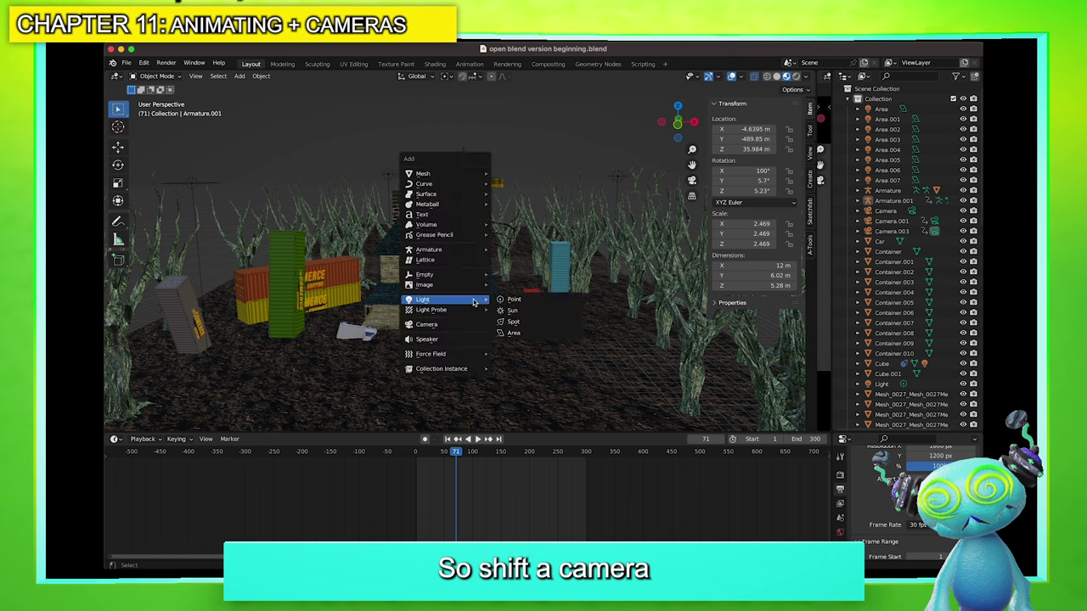
pyautogui.click(450, 325)
pyautogui.press('g')
pyautogui.press('z')
pyautogui.click(491, 269)
pyautogui.scroll(2, 491, 270)
pyautogui.scroll(2, 641, 144)
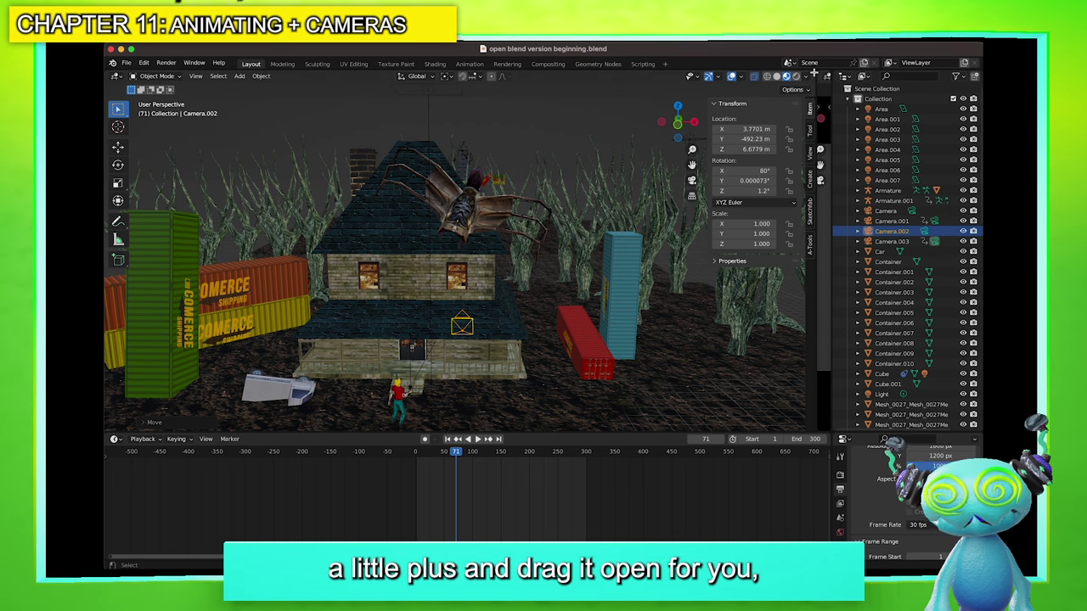
# Split the 3D viewport into two side-by-side views and turn on overlays in the new one
pyautogui.moveTo(815, 78); pyautogui.dragTo(595, 83)
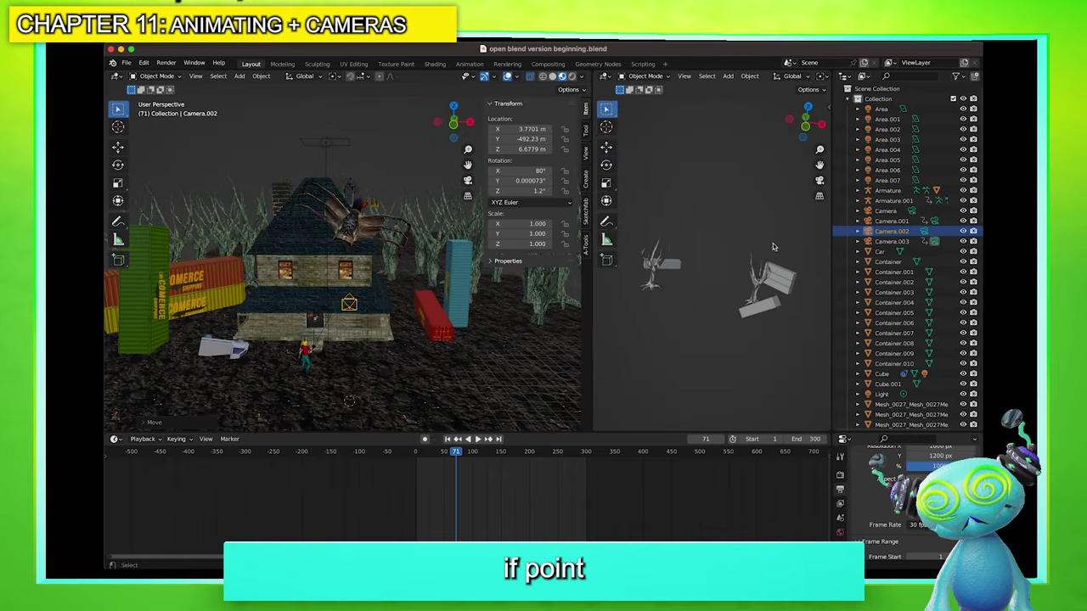
pyautogui.press('z')
pyautogui.click(727, 202)
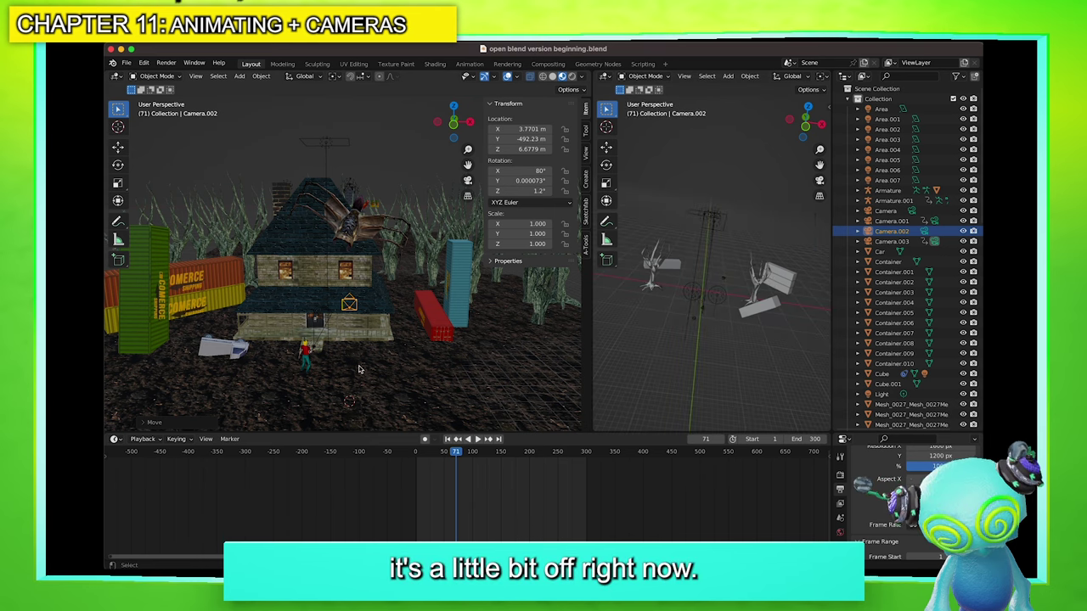
# Make the new camera the active one and show its view with rendered shading in the second viewport only
pyautogui.rightClick(348, 302)
pyautogui.click(348, 299)
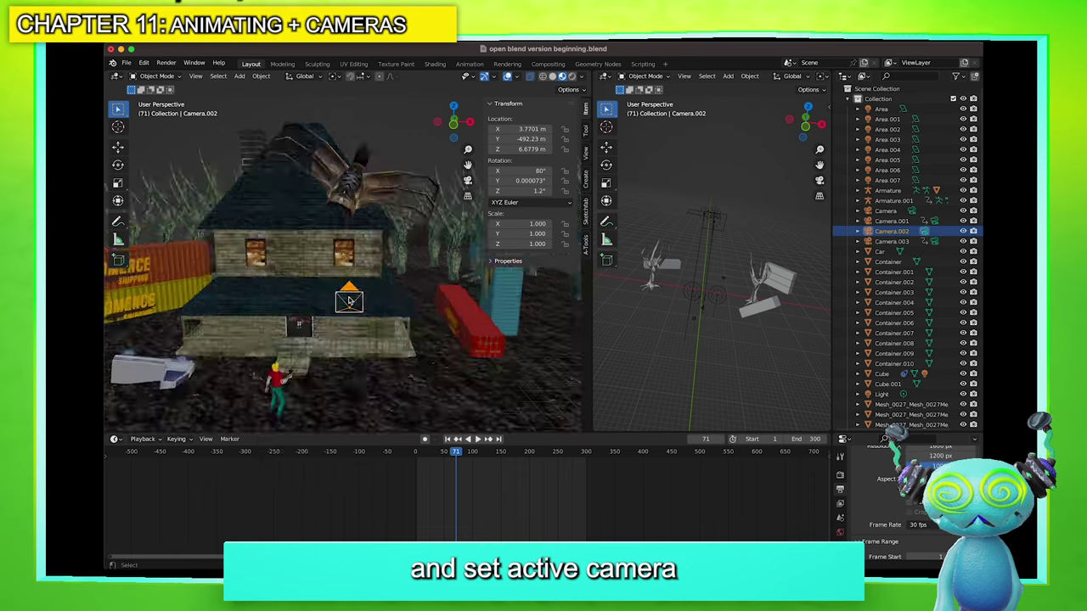
pyautogui.press('KP_0')
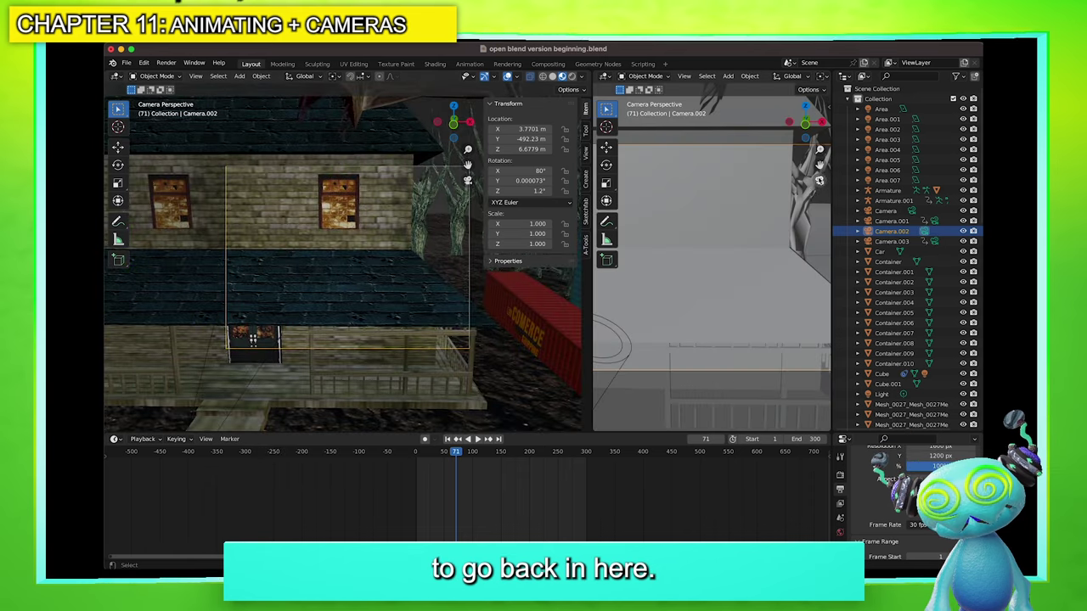
pyautogui.click(779, 217)
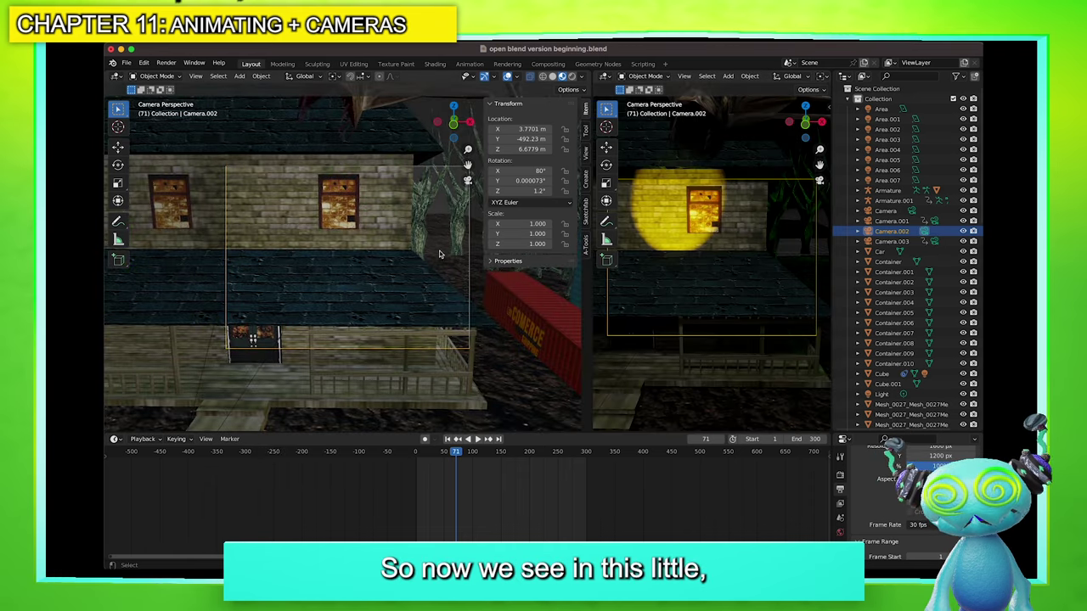
pyautogui.press('KP_0')
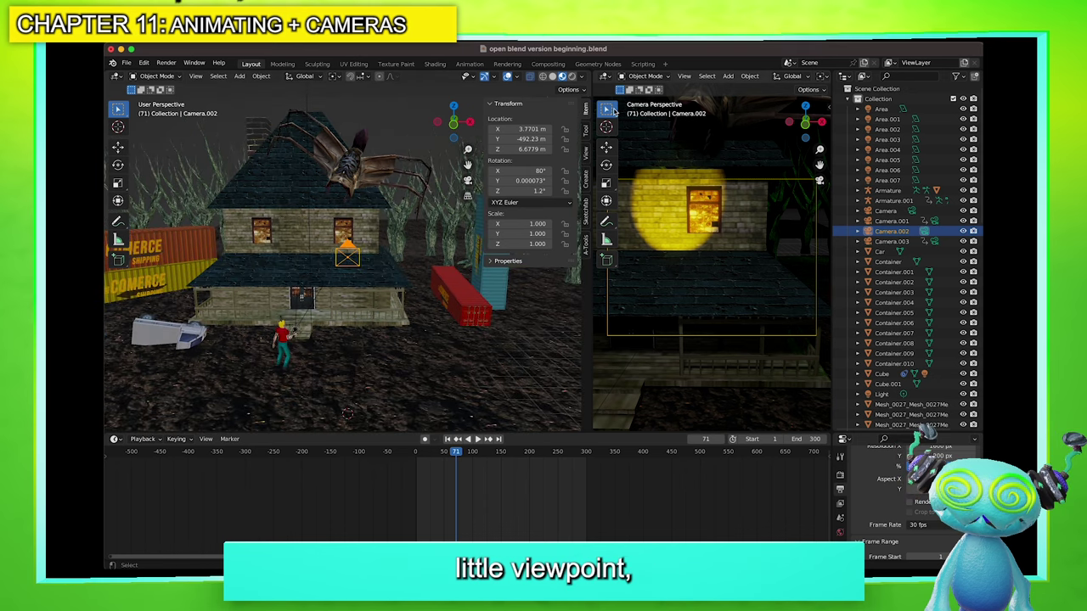
# Move the camera up to the spider's level, at about X 2.21 m, Y -491.59 m, Z 10.47 m
pyautogui.press('g')
pyautogui.press('z')
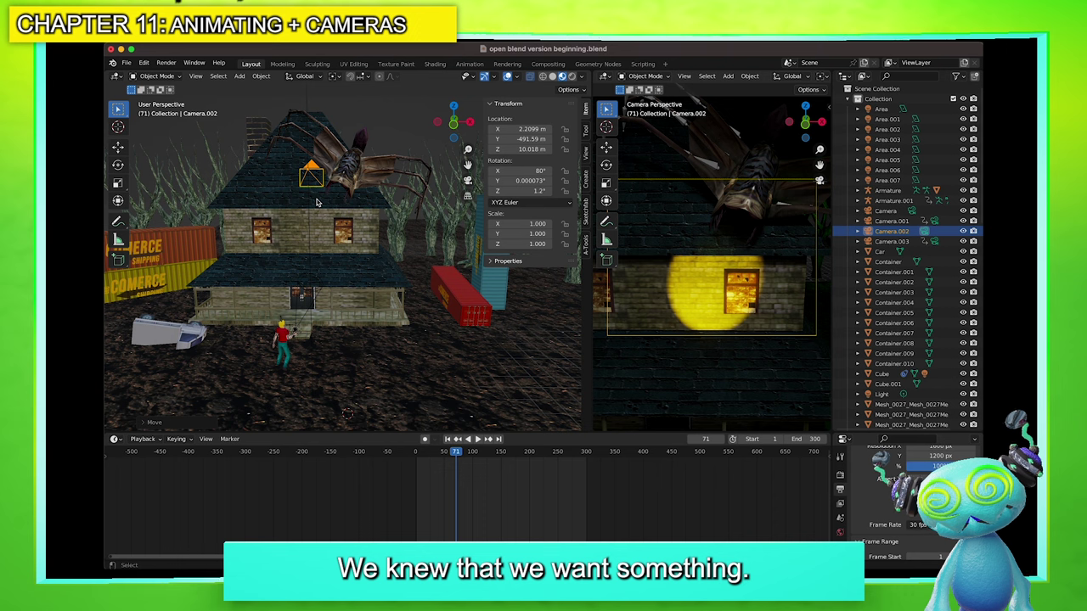
pyautogui.click(275, 243)
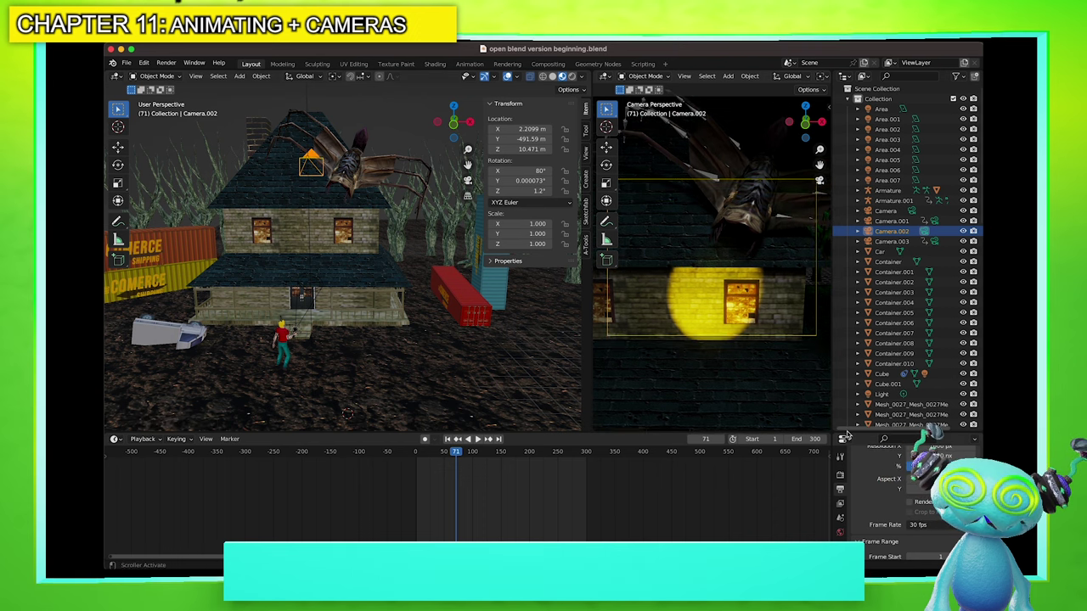
# Enlarge the properties area and set the camera's Passepartout to 1.000 in its viewport display settings
pyautogui.moveTo(844, 432); pyautogui.dragTo(844, 361)
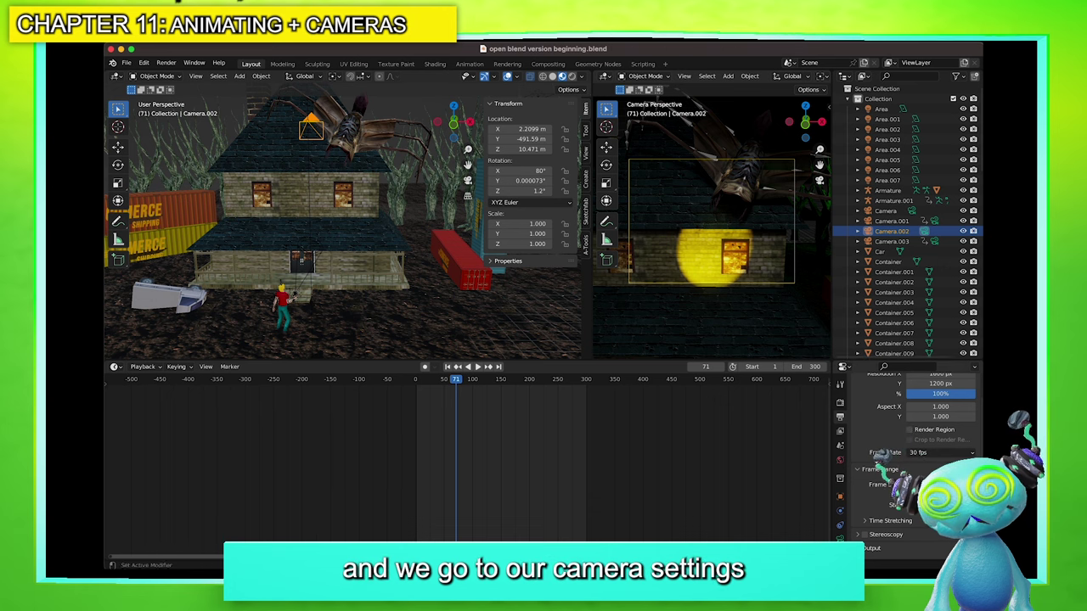
pyautogui.click(840, 538)
pyautogui.scroll(-5, 883, 501)
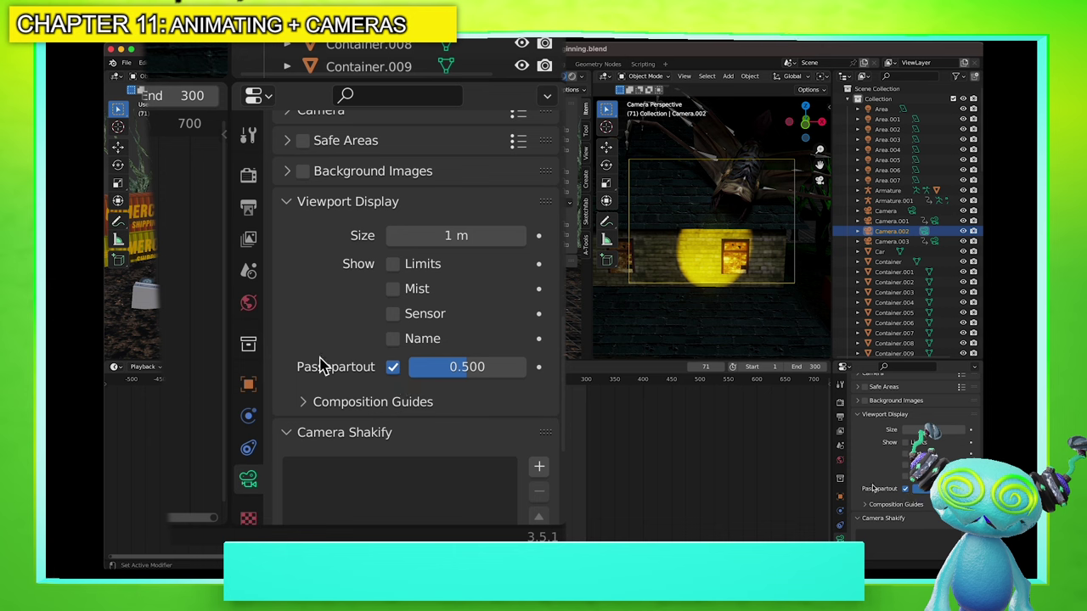
pyautogui.moveTo(938, 489); pyautogui.dragTo(965, 489)
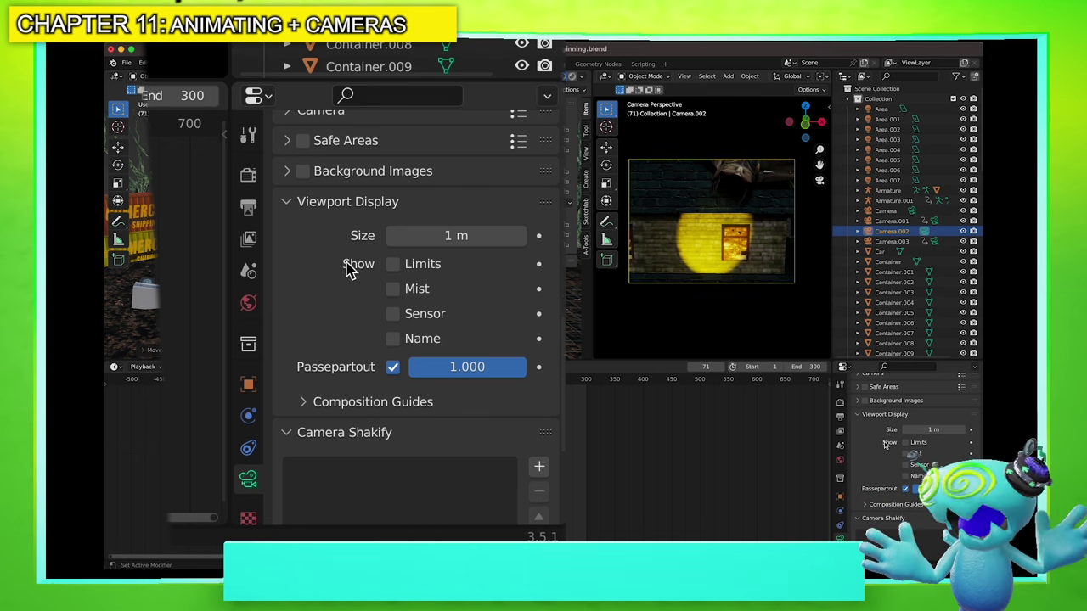
# Set the camera's focal length to 35 mm
pyautogui.scroll(15, 348, 268)
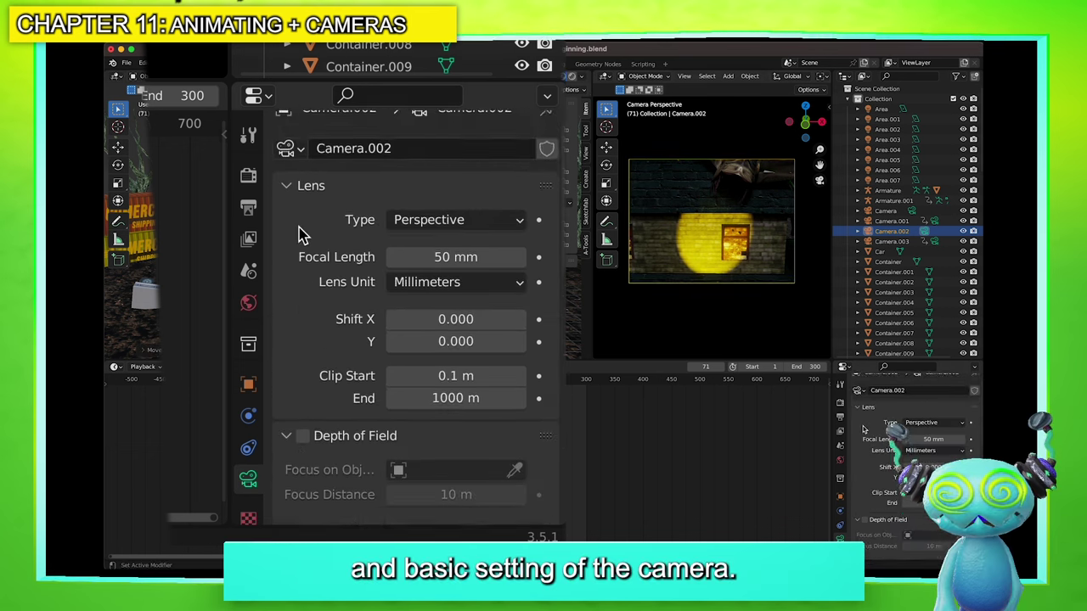
pyautogui.scroll(1, 302, 235)
pyautogui.click(424, 280)
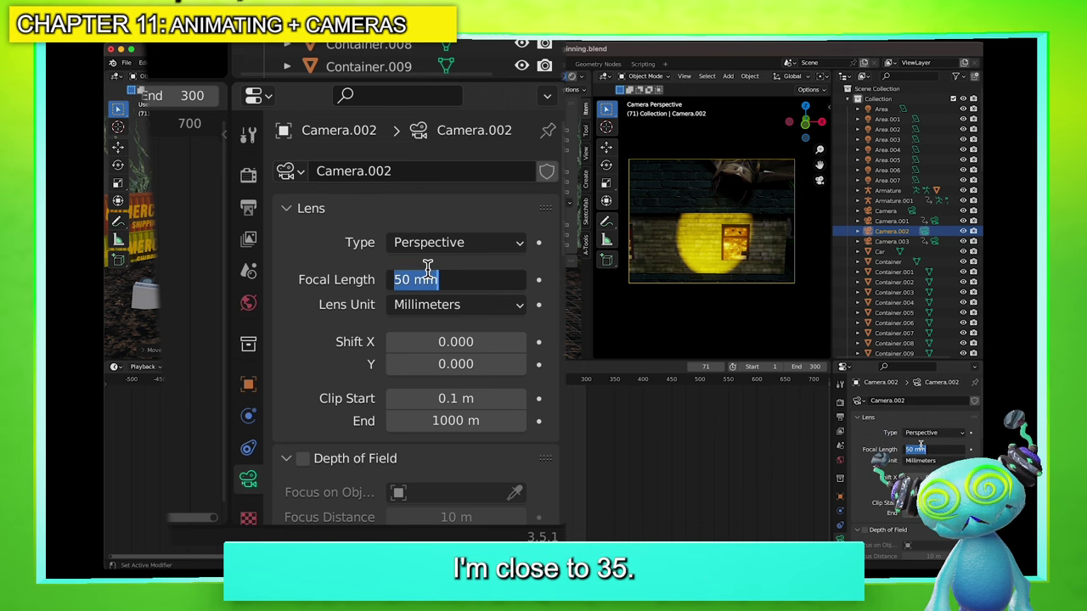
pyautogui.press('Return')
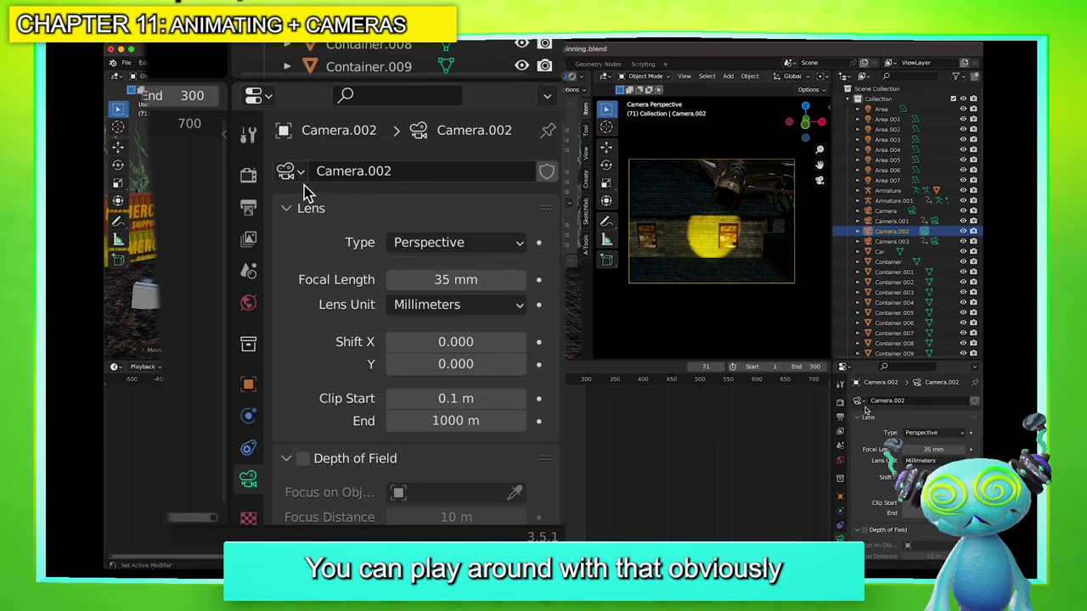
# Review the camera's lens and depth of field settings, and keyframe the 35 mm focal length at frame 71
pyautogui.scroll(-3, 311, 320)
pyautogui.scroll(-6, 313, 331)
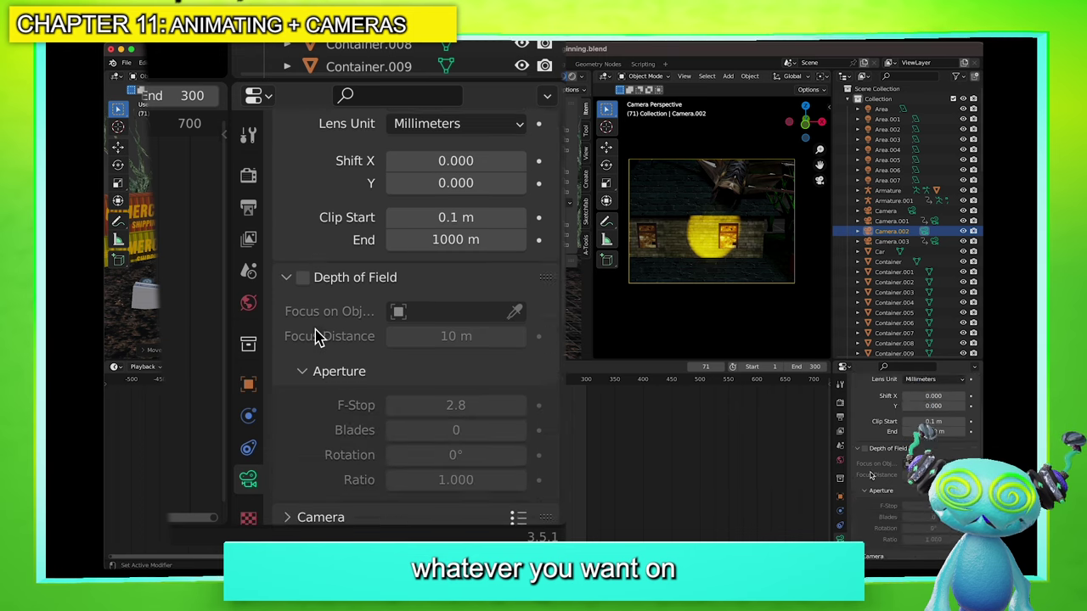
pyautogui.scroll(4, 318, 347)
pyautogui.scroll(5, 321, 350)
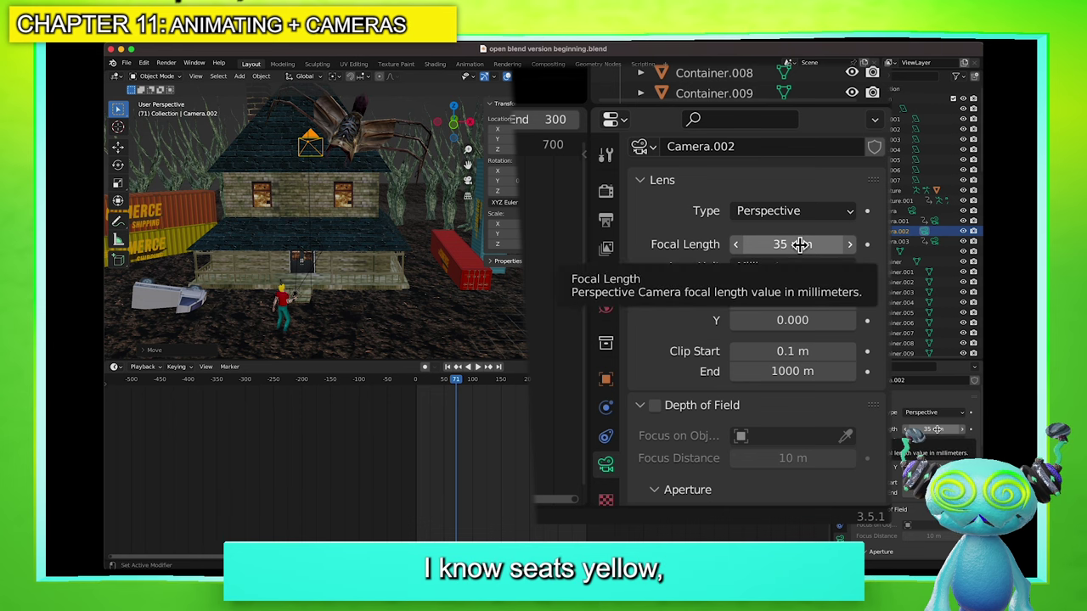
pyautogui.press('i')
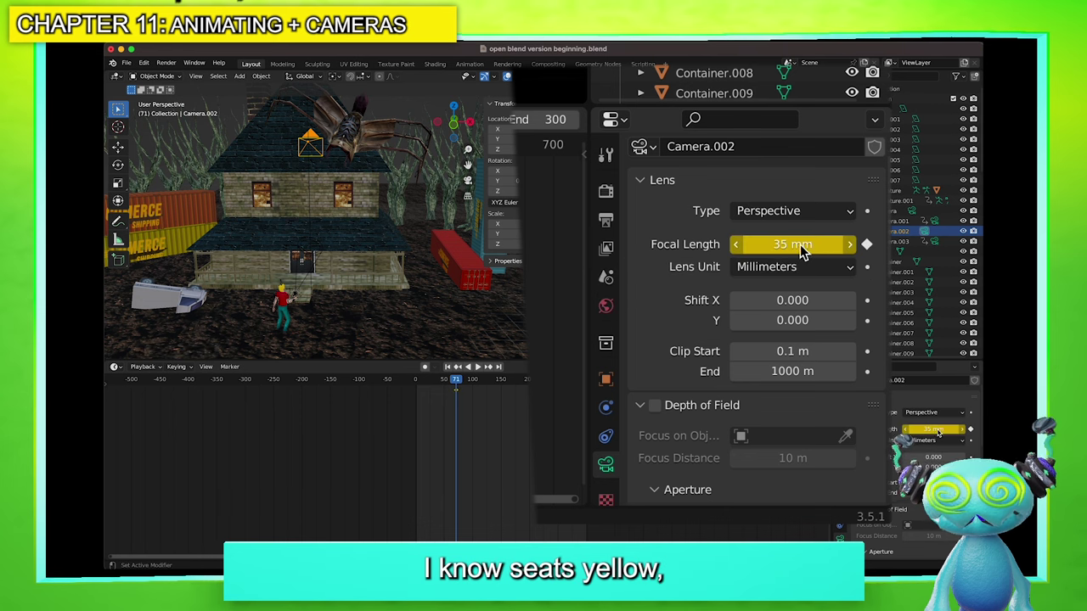
# Increase the focal length to 125 mm at frame 97 and keyframe it
pyautogui.click(470, 379)
pyautogui.moveTo(812, 245); pyautogui.dragTo(891, 250)
pyautogui.press('i')
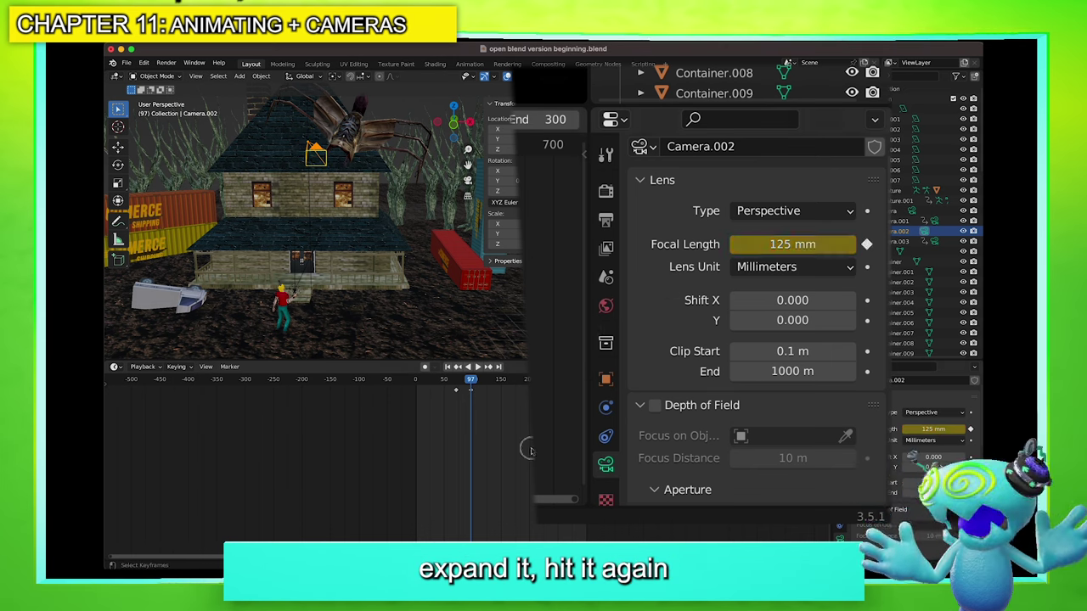
# Play back the camera's focal length zoom and delete its keyframes at frames 71 and 97
pyautogui.click(456, 379)
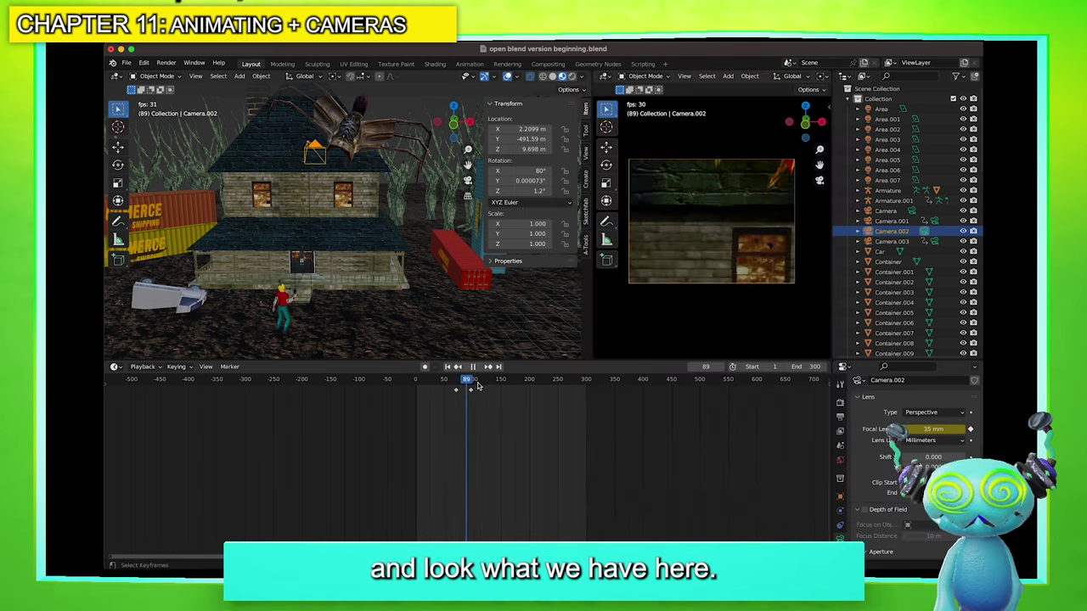
pyautogui.press('space')
pyautogui.click(464, 389)
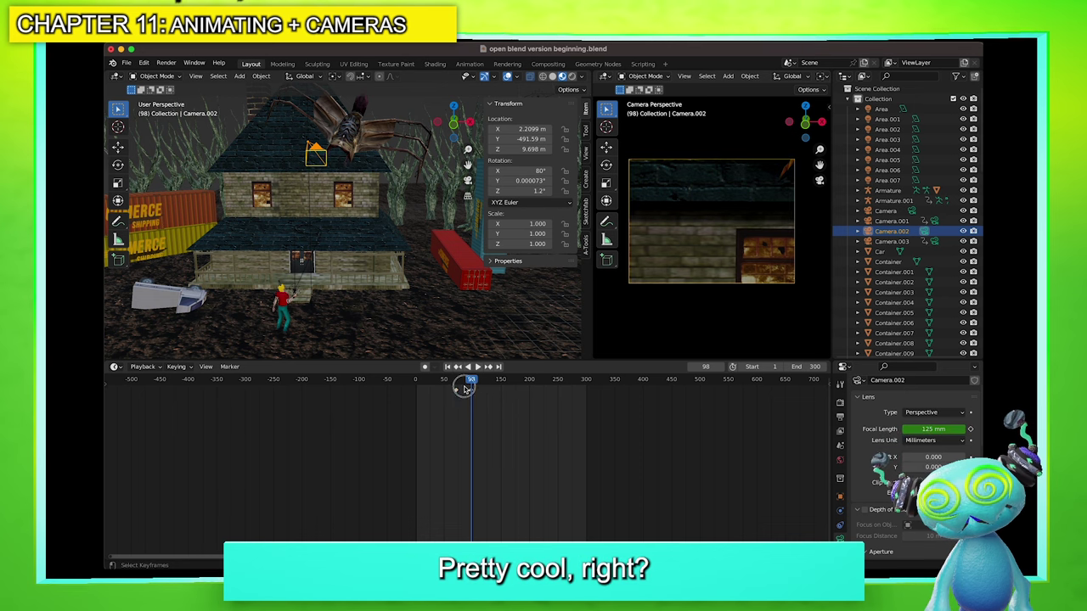
pyautogui.press('x')
pyautogui.click(469, 392)
pyautogui.click(456, 391)
pyautogui.press('x')
pyautogui.click(456, 393)
# Show the Child Of constraint on the cube in the character's hand, keyframe its visibility at frame 26, and delete that keyframe
pyautogui.moveTo(467, 382); pyautogui.dragTo(431, 391)
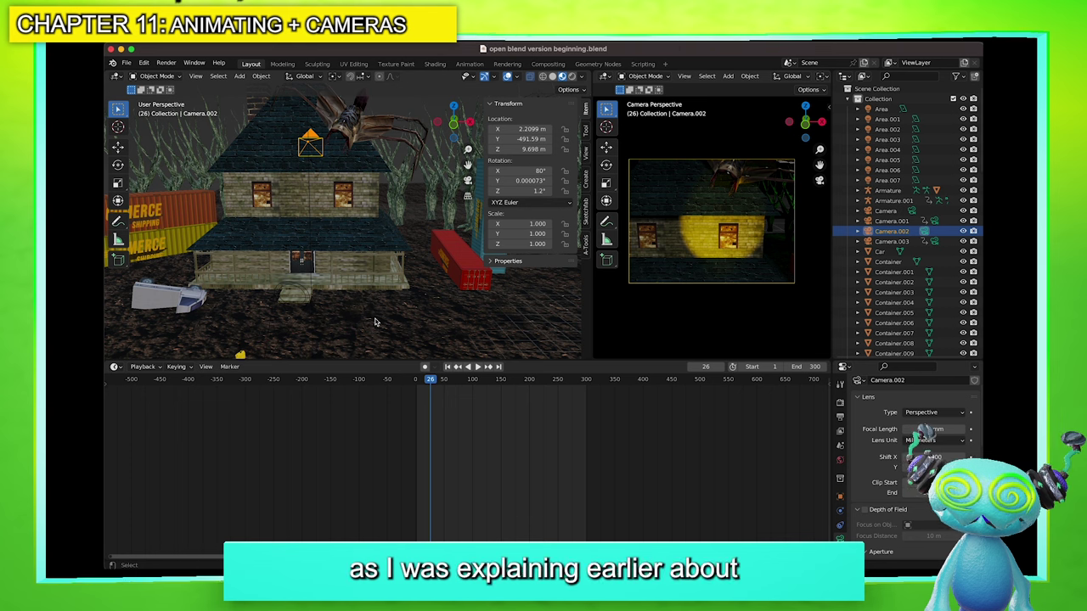
pyautogui.scroll(-2, 365, 321)
pyautogui.click(295, 312)
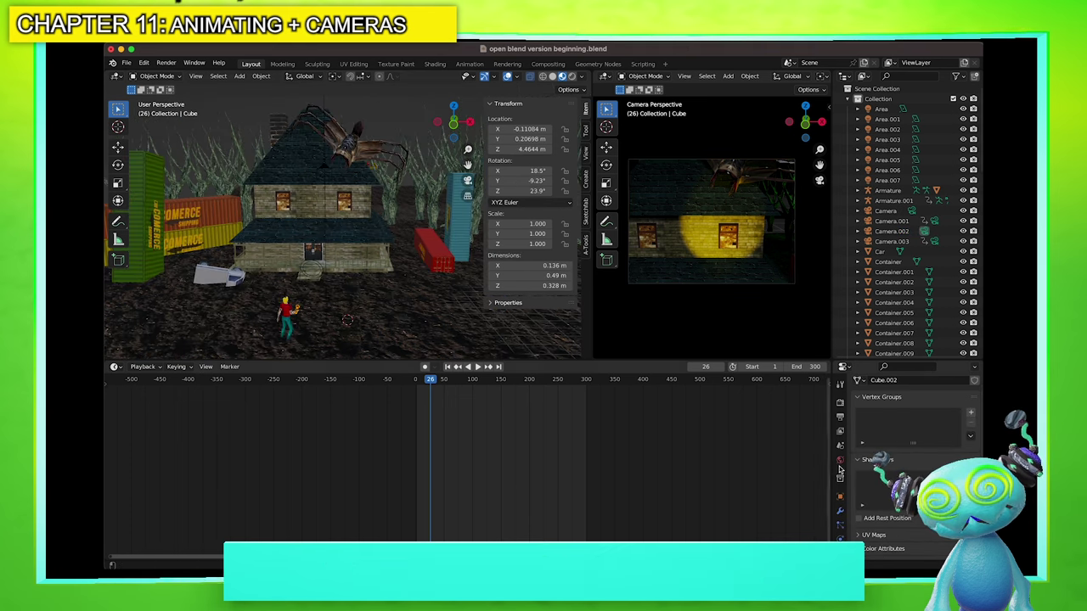
pyautogui.click(840, 525)
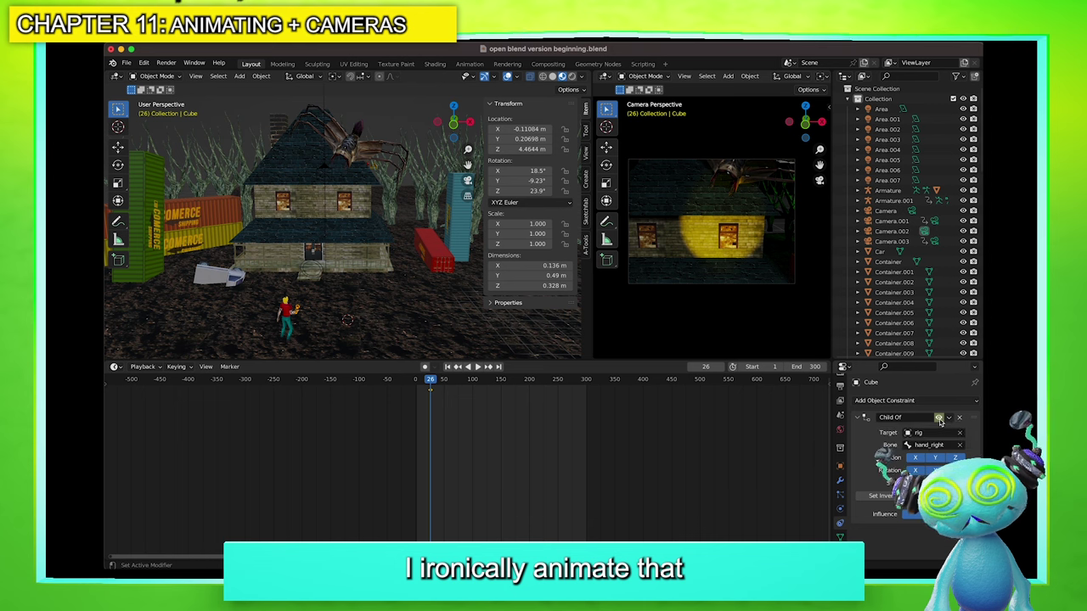
pyautogui.moveTo(460, 440); pyautogui.dragTo(417, 384)
pyautogui.press('x')
pyautogui.click(432, 398)
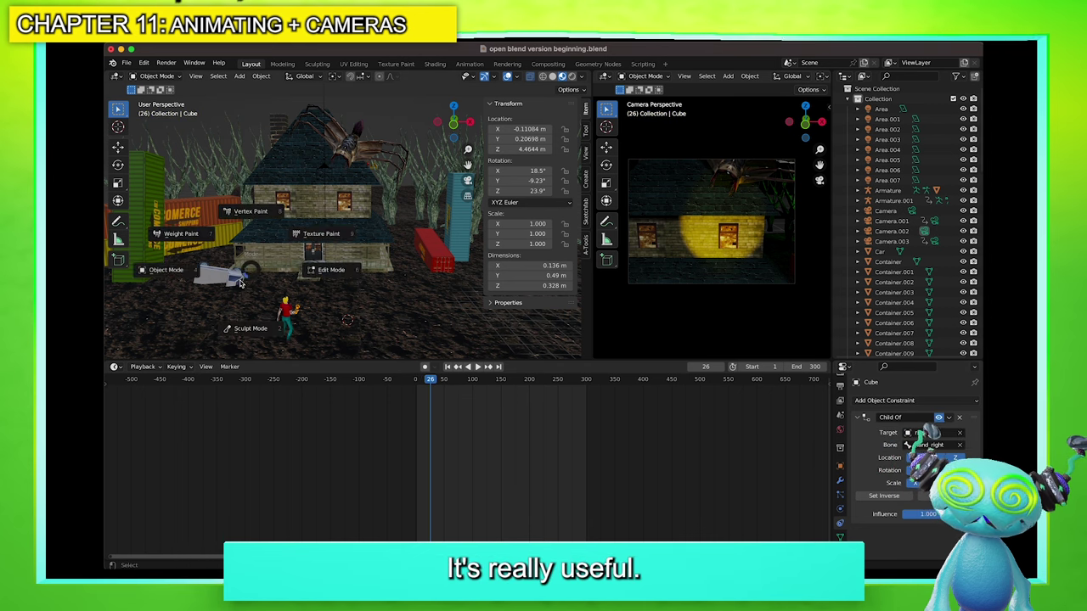
# Select the spider's armature to view its keyframes
pyautogui.click(356, 136)
pyautogui.click(360, 148)
pyautogui.scroll(2, 321, 276)
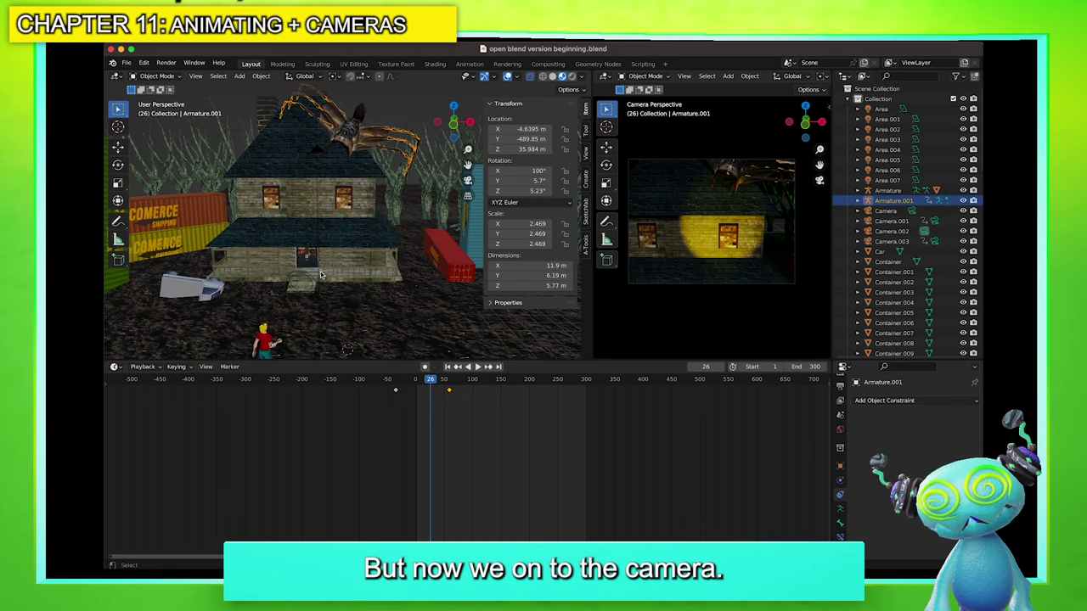
# Move Camera.002 back from the house and upward to about X -3.35 m, Y -531.76 m, Z 20.3 m
pyautogui.click(316, 150)
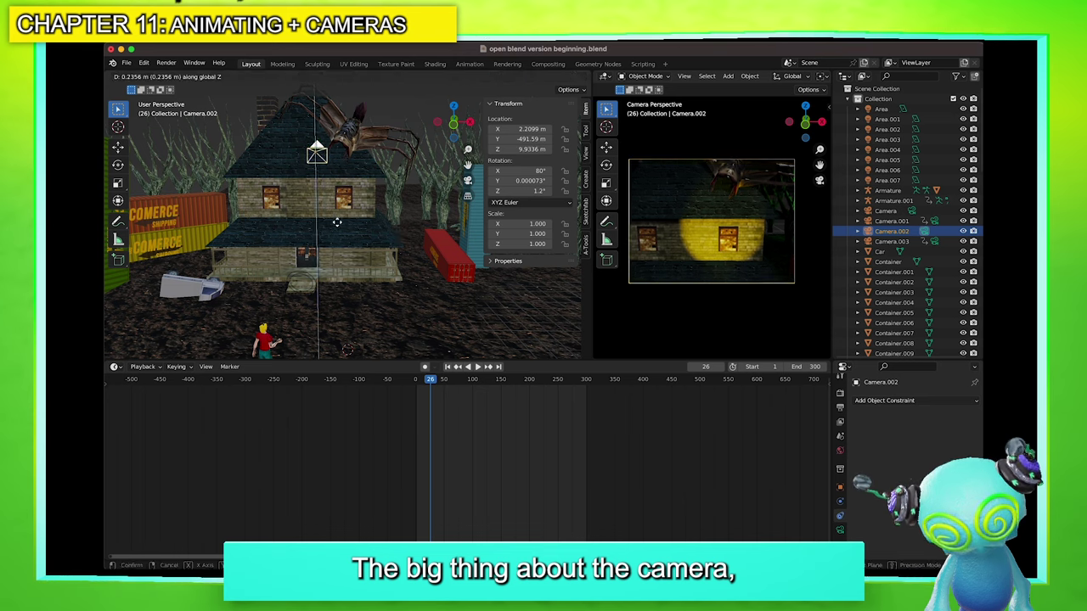
pyautogui.scroll(-6, 319, 222)
pyautogui.press('g')
pyautogui.press('y')
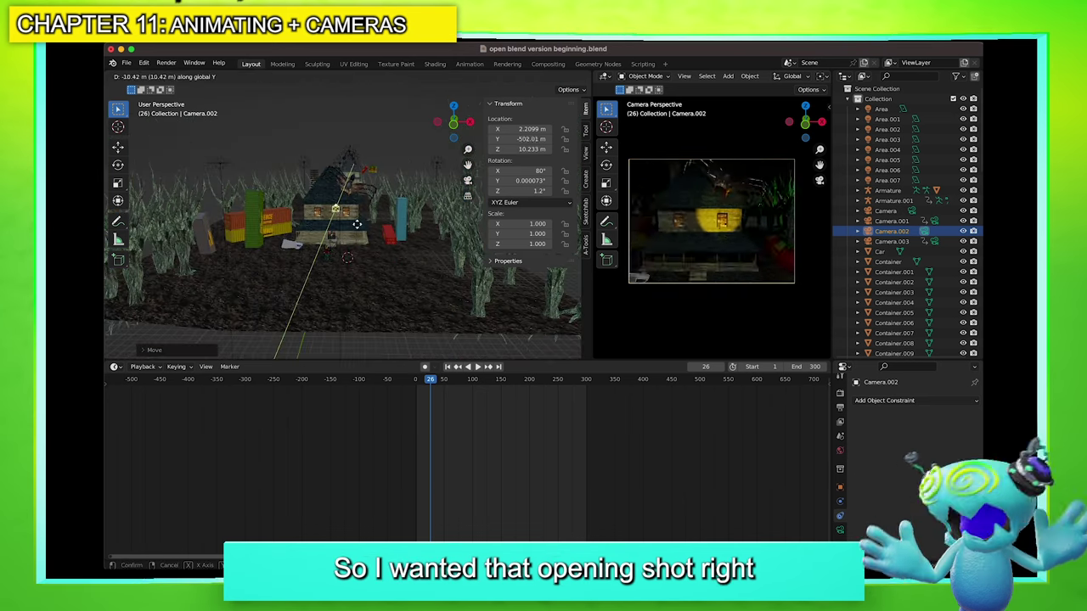
pyautogui.press('z')
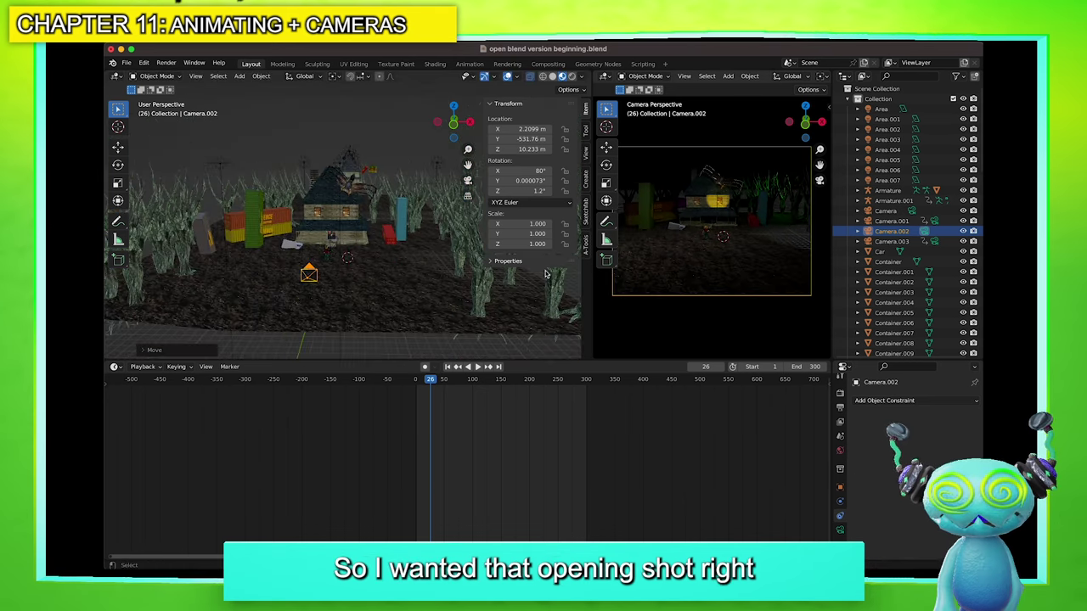
pyautogui.press('x')
pyautogui.click(260, 128)
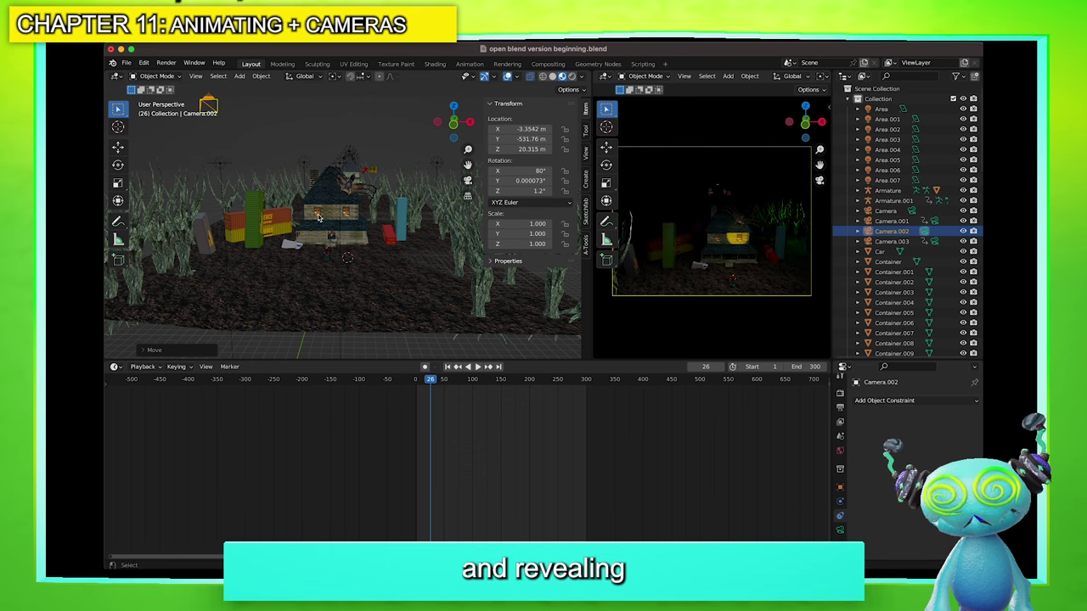
# Set the focal length of Camera.002 to 50 mm
pyautogui.scroll(-3, 301, 215)
pyautogui.click(840, 530)
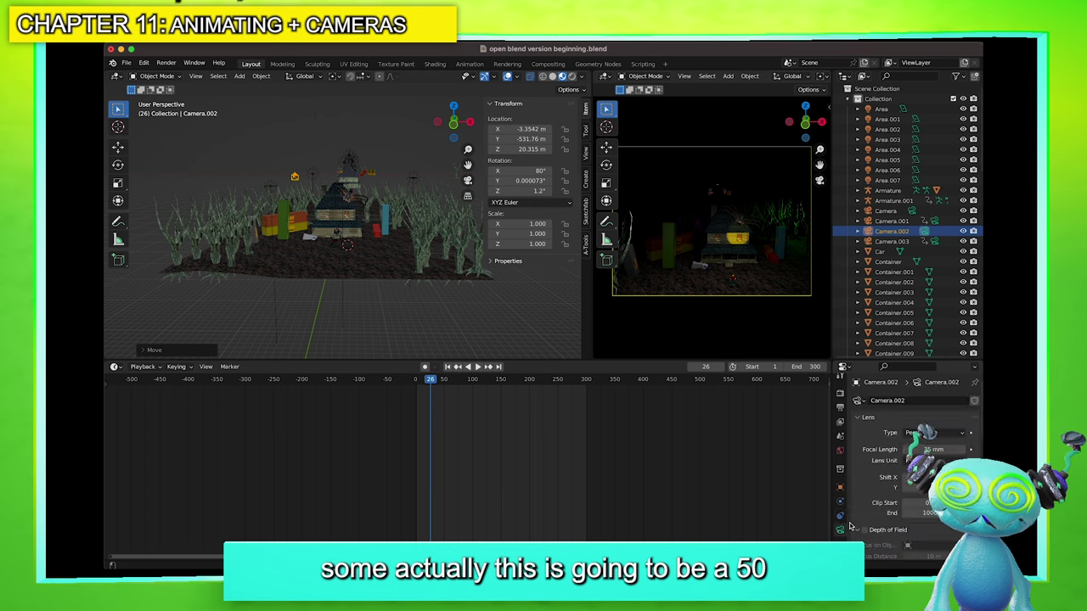
pyautogui.click(913, 451)
pyautogui.write('50')
pyautogui.press('Return')
# Move the camera farther back and higher above the scene to about X -3.07 m, Y -548.64 m, Z 30.2 m
pyautogui.press('g')
pyautogui.press('x')
pyautogui.click(315, 275)
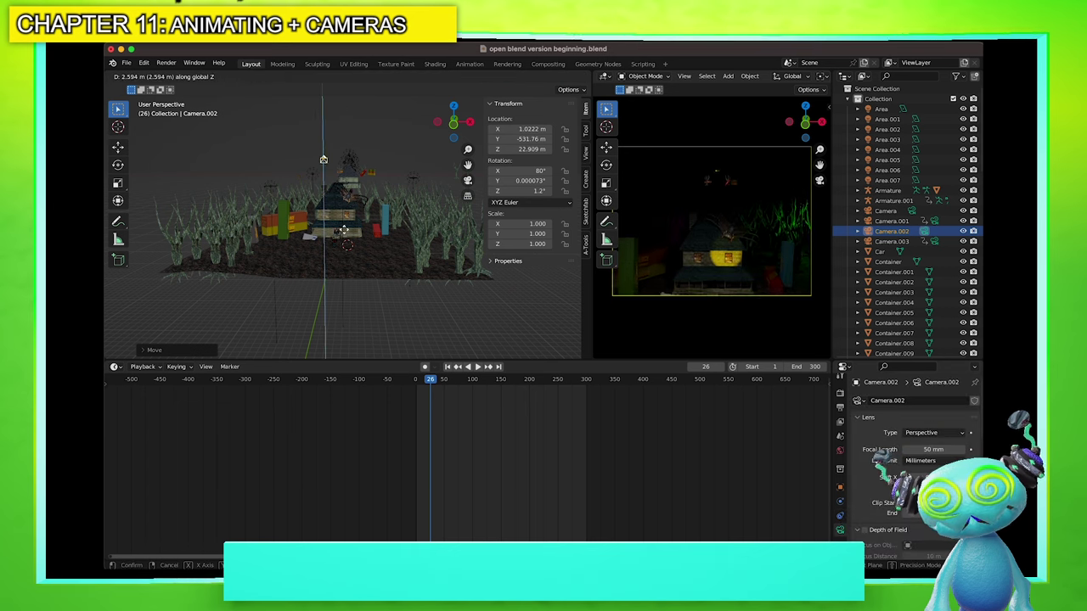
pyautogui.press('y')
pyautogui.press('z')
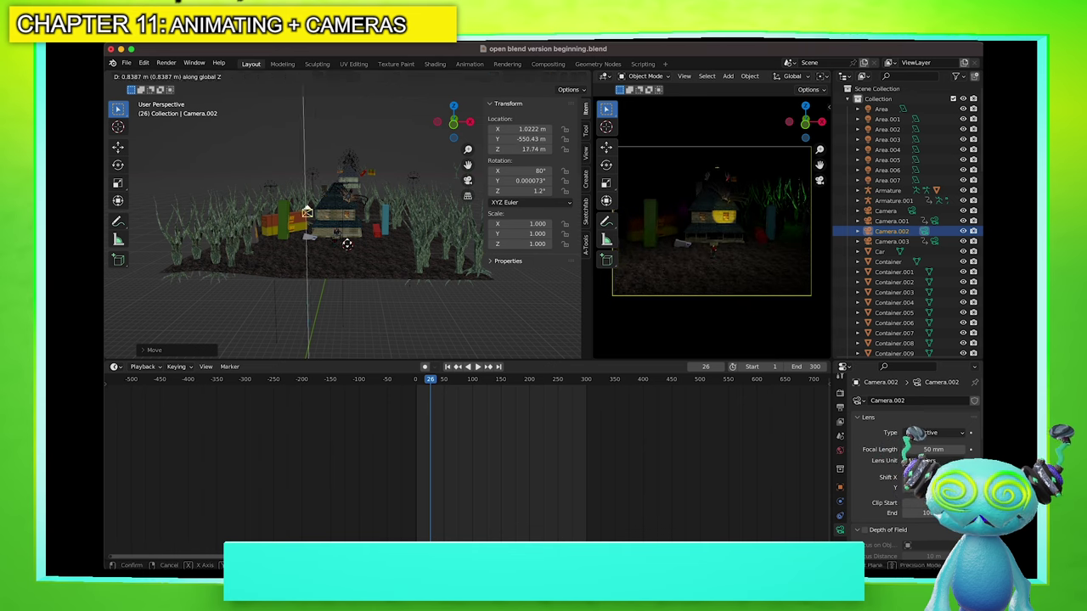
pyautogui.click(345, 238)
# Tilt the camera up to an X rotation of about 122° and keyframe its location and rotation at frame 0
pyautogui.press('r')
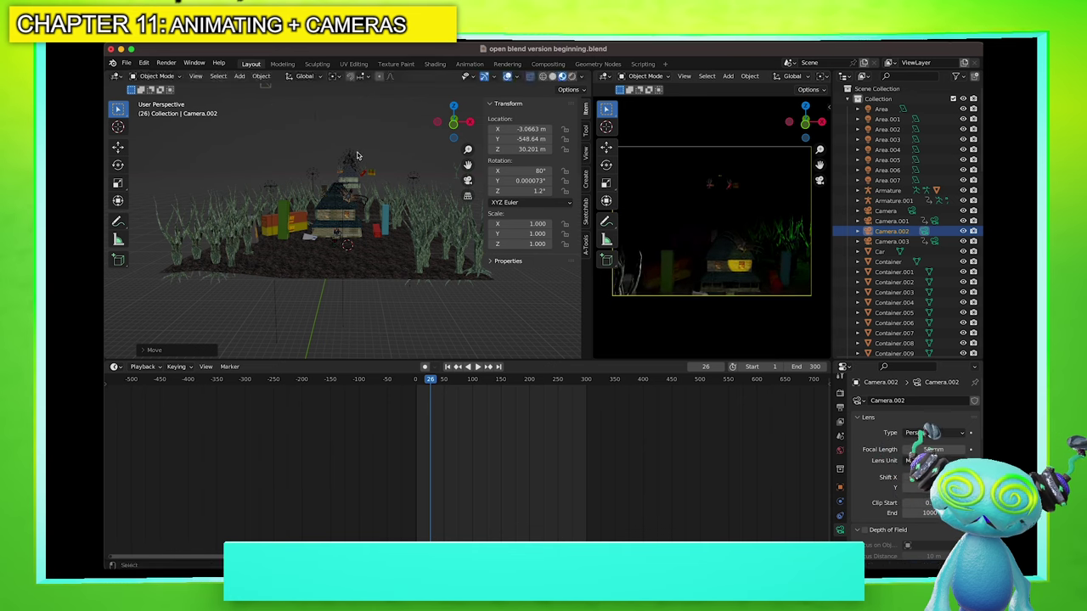
pyautogui.press('x')
pyautogui.click(360, 343)
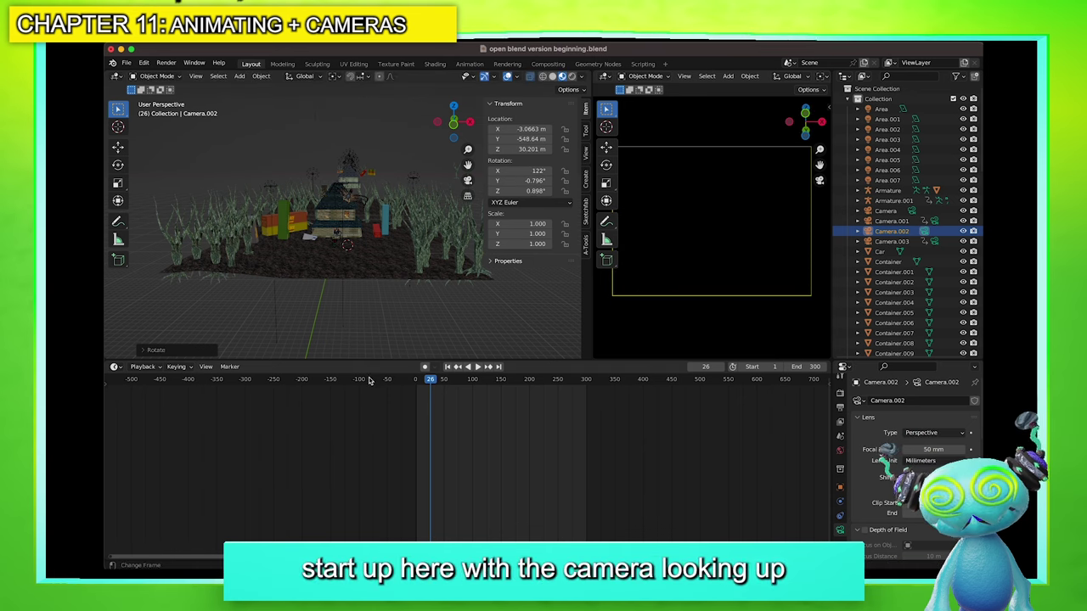
pyautogui.click(413, 379)
pyautogui.press('i')
pyautogui.click(377, 274)
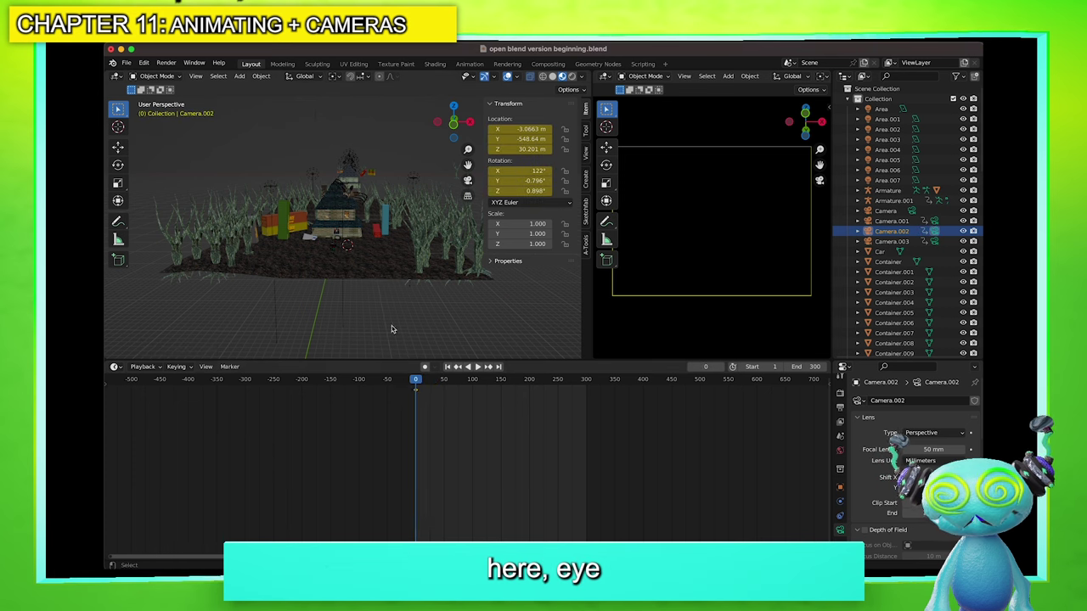
# At frame 74, lower the camera to about Z 23.7 m and tilt it down to an X rotation of about 73°
pyautogui.click(458, 380)
pyautogui.press('g')
pyautogui.press('z')
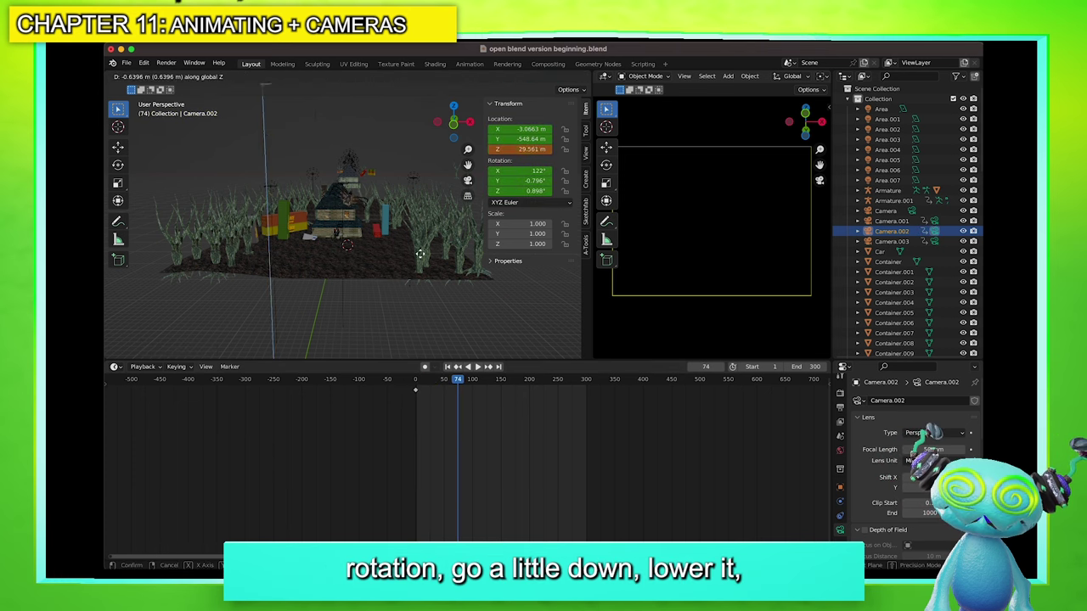
pyautogui.click(427, 311)
pyautogui.press('r')
pyautogui.press('x')
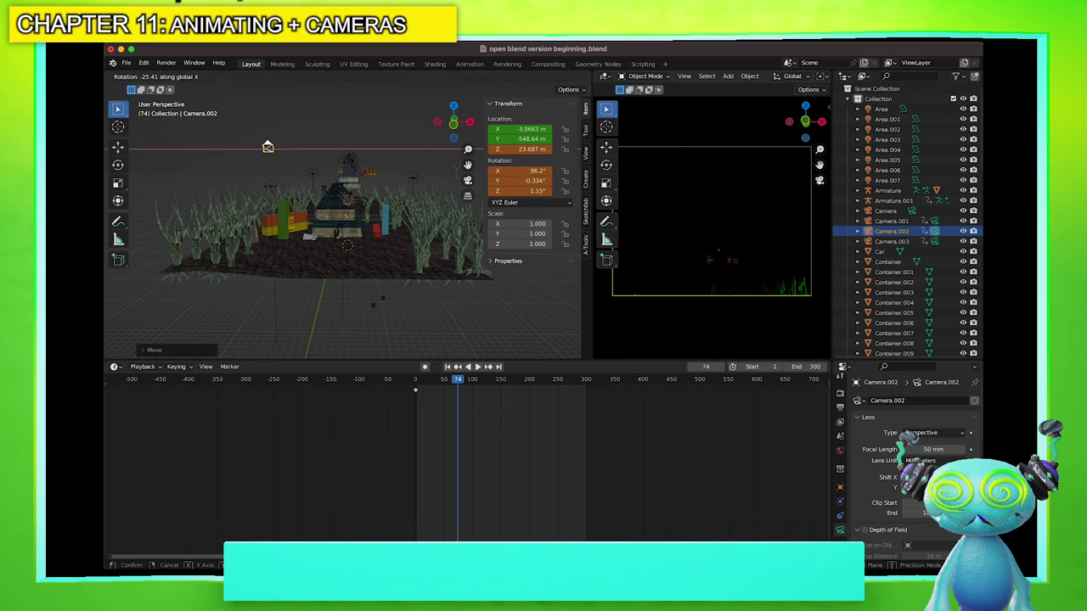
pyautogui.click(310, 322)
# Push the camera toward the house to about X -1.28 m, Y -533.75 m, Z 21.28 m and keyframe its location and rotation at frame 74
pyautogui.press('g')
pyautogui.press('x')
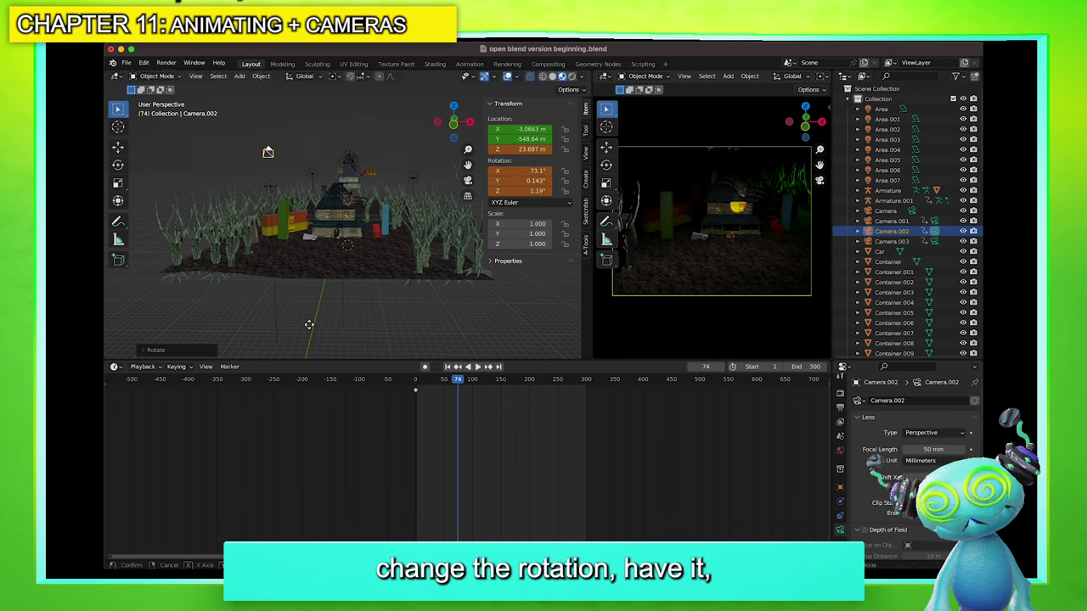
pyautogui.click(327, 325)
pyautogui.press('g')
pyautogui.press('z')
pyautogui.press('y')
pyautogui.click(352, 313)
pyautogui.press('g')
pyautogui.press('z')
pyautogui.click(338, 272)
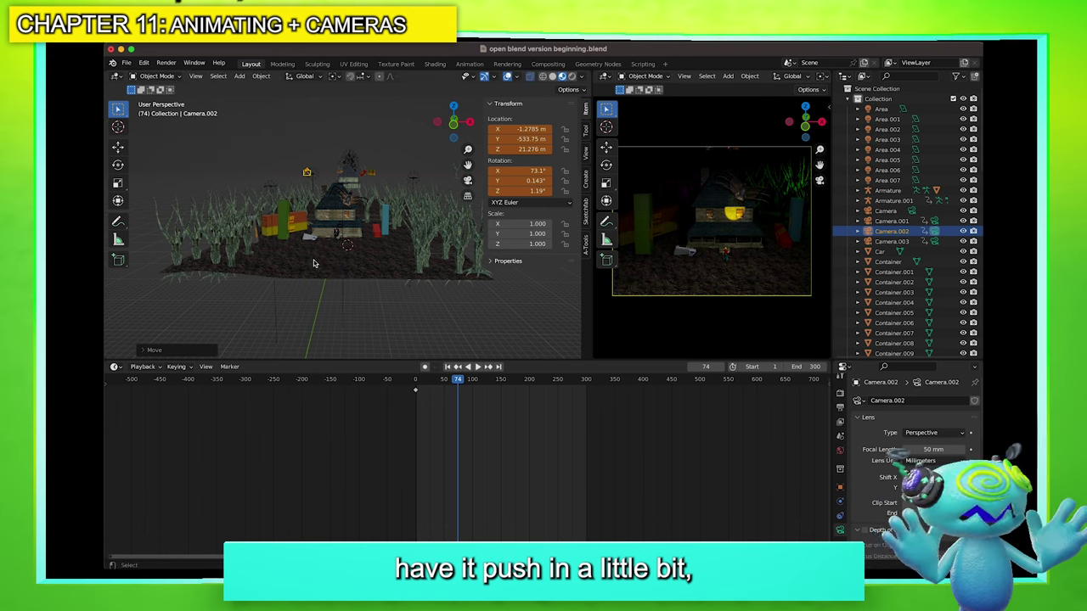
pyautogui.press('i')
pyautogui.click(314, 262)
# Play back the camera's opening move from frame 0
pyautogui.click(416, 379)
pyautogui.press('space')
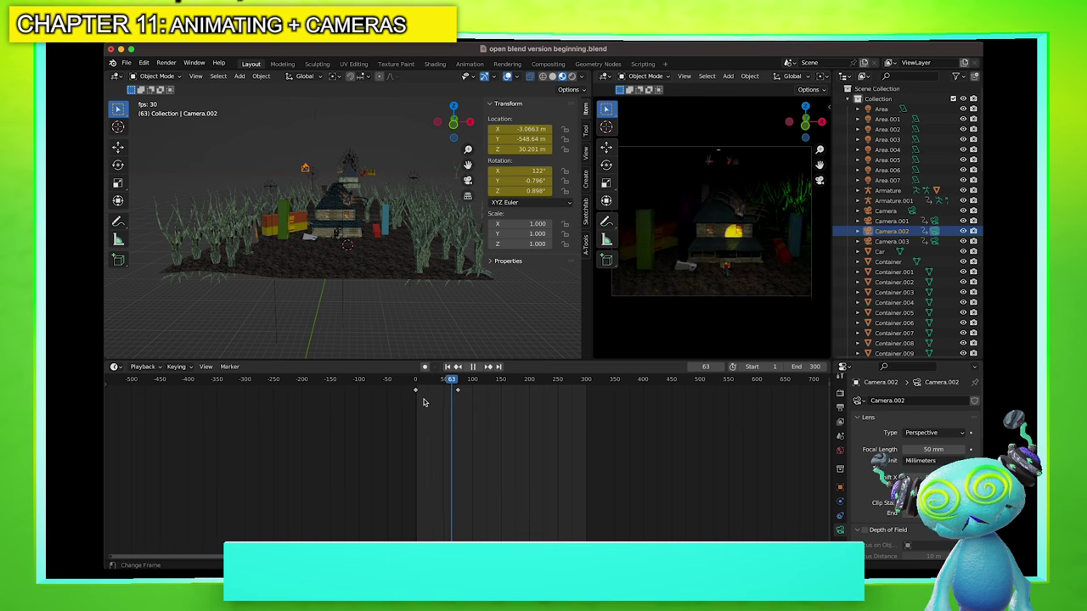
pyautogui.press('space')
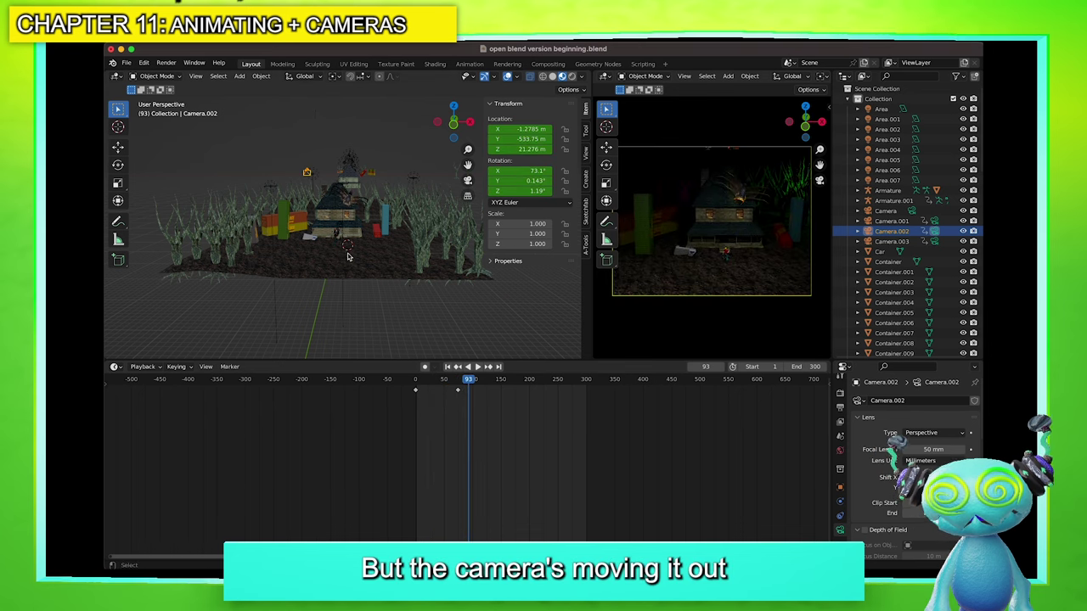
# Try pushing the camera toward the house along the global Y axis at frame 162, and undo the move
pyautogui.press('space')
pyautogui.press('g')
pyautogui.click(375, 213)
pyautogui.press('space')
pyautogui.press('y')
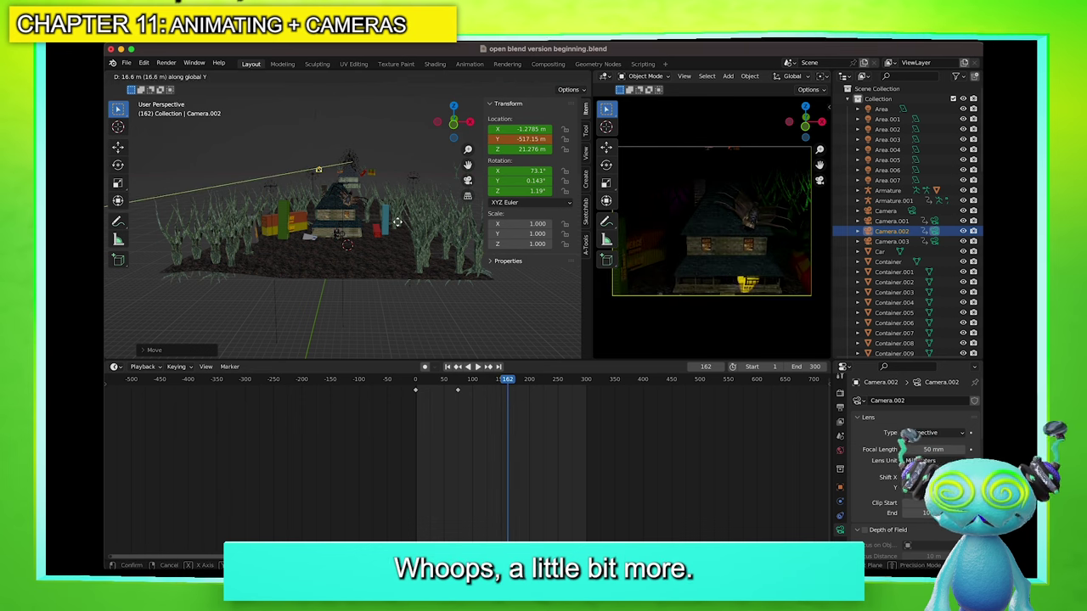
pyautogui.click(400, 212)
pyautogui.hotkey('ctrl', 'z')
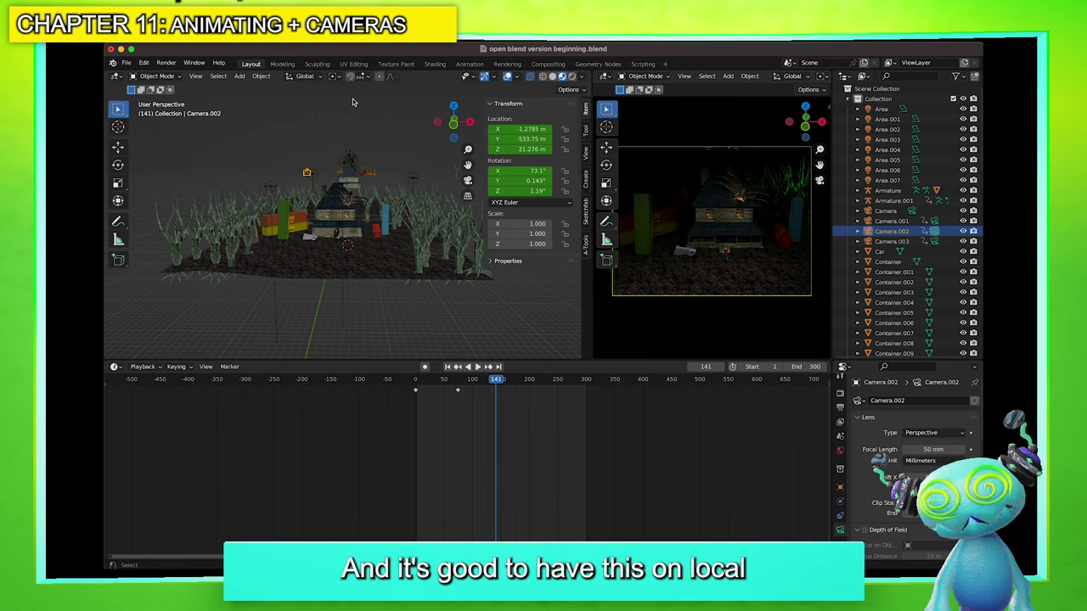
# Set the transform orientation to Local, try pushing the camera in along its local Z axis, and undo that move
pyautogui.click(311, 78)
pyautogui.click(309, 126)
pyautogui.press('g')
pyautogui.press('z')
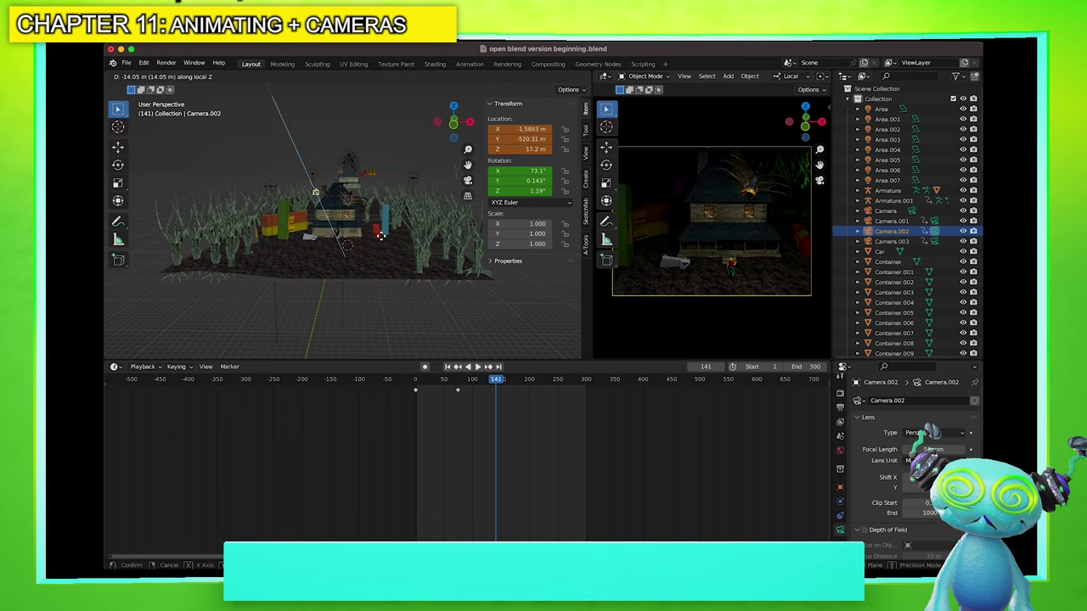
pyautogui.click(385, 246)
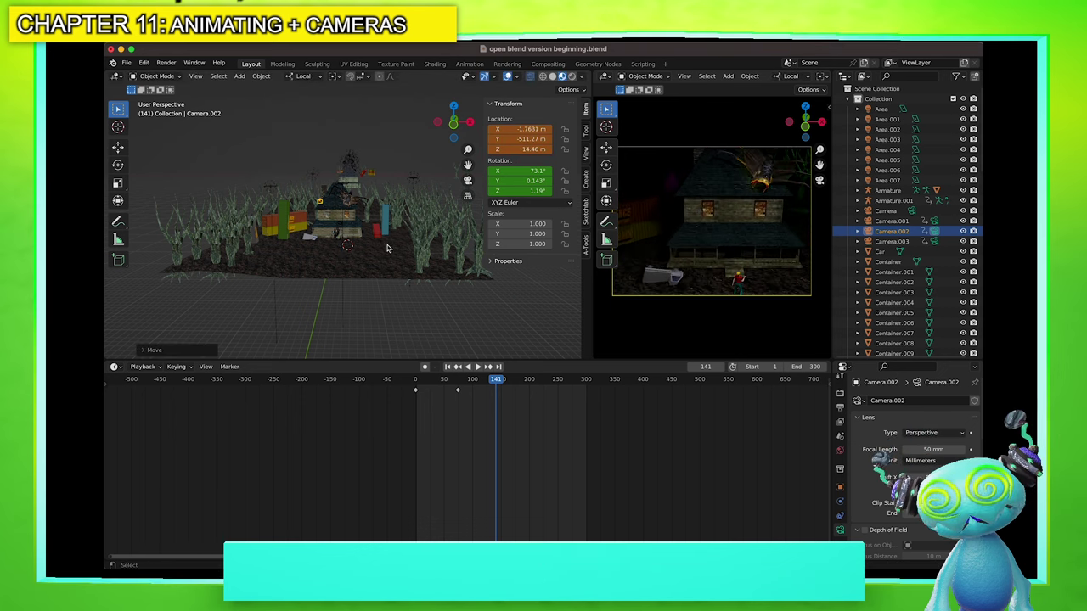
pyautogui.press('super+z')
# Push the camera in to about X 0.05 m, Y -518.97 m, Z 16.8 m and keyframe its location and rotation at frame 141
pyautogui.press('g')
pyautogui.press('z')
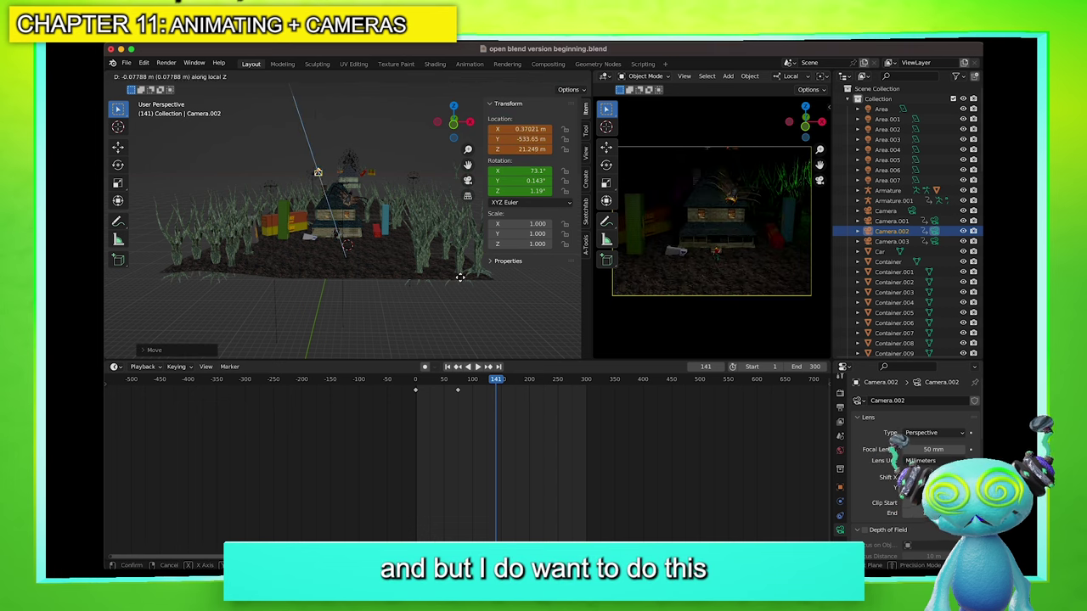
pyautogui.click(512, 285)
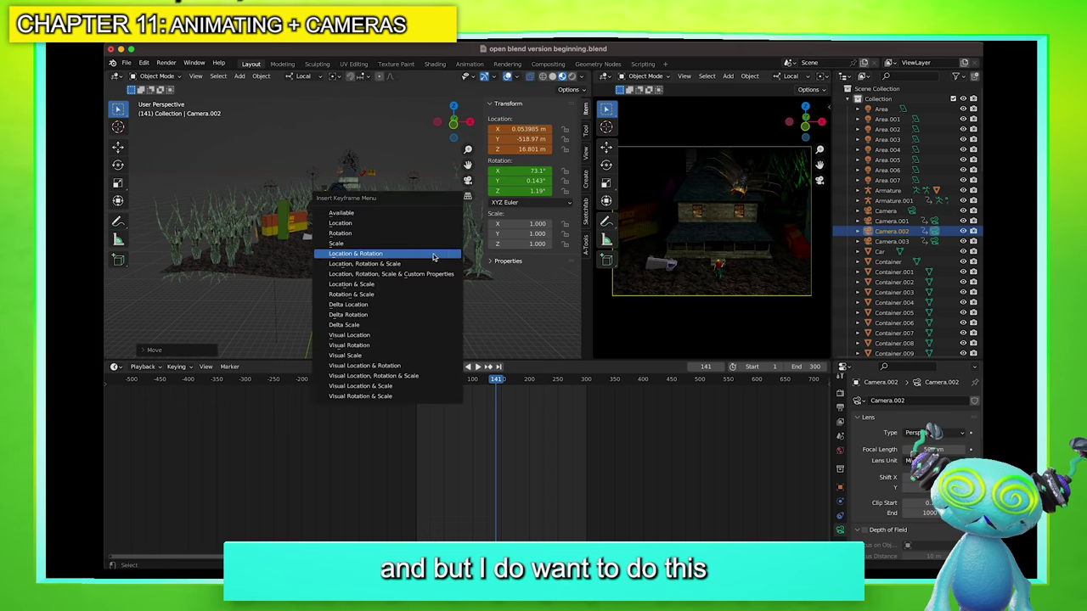
pyautogui.press('i')
# Play back the full camera animation from the start, through its last keyframe at frame 141
pyautogui.moveTo(476, 379); pyautogui.dragTo(386, 380)
pyautogui.press('space')
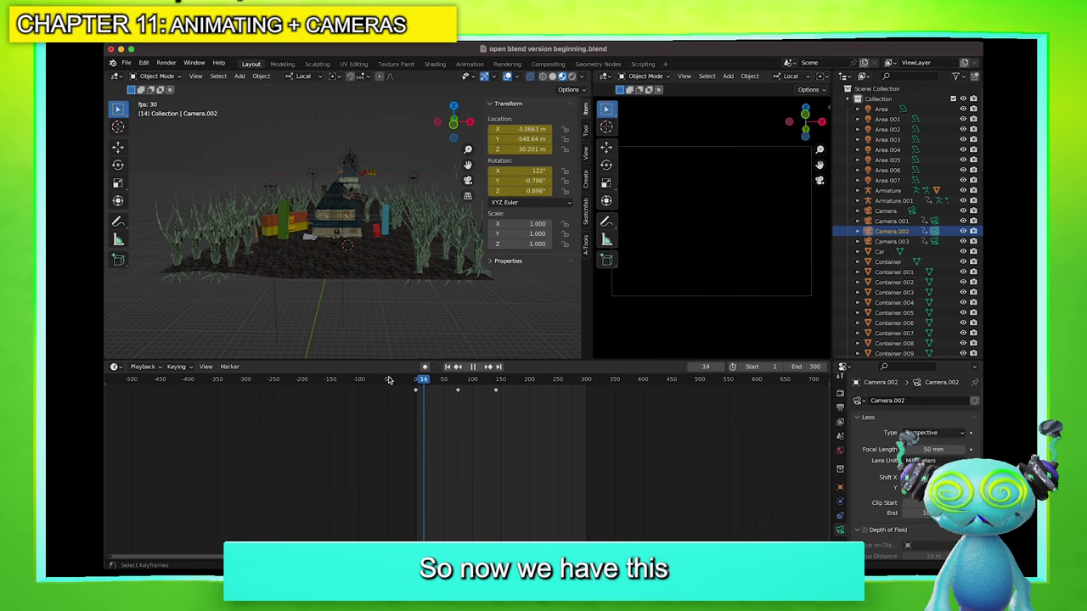
pyautogui.press('space')
pyautogui.press('space')
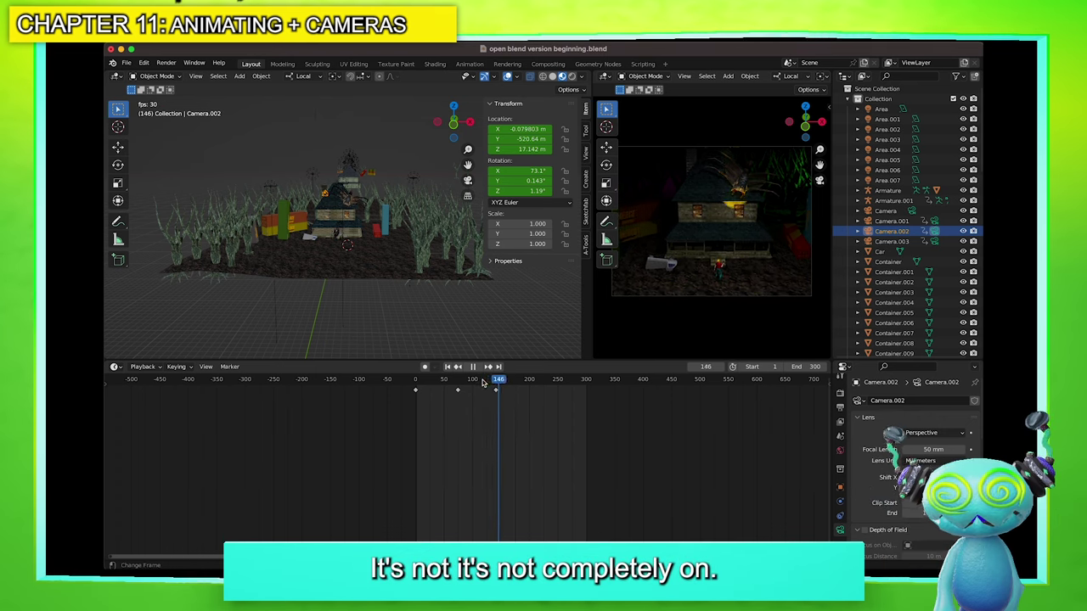
pyautogui.press('space')
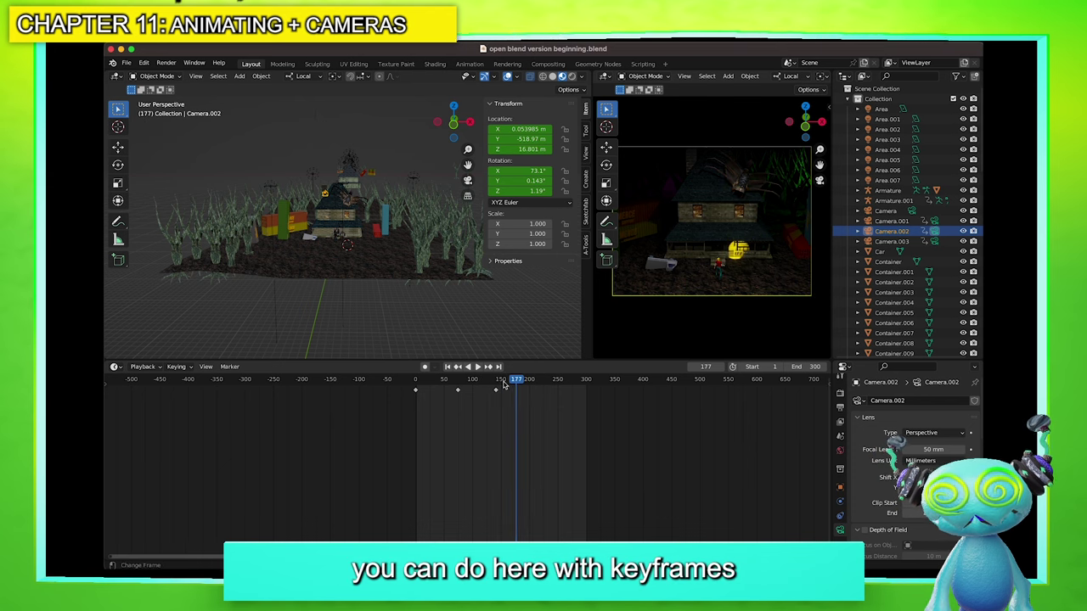
# Set the easing mode of the camera's keyframe at frame 141 to Ease In
pyautogui.moveTo(521, 420); pyautogui.dragTo(481, 428)
pyautogui.rightClick(498, 390)
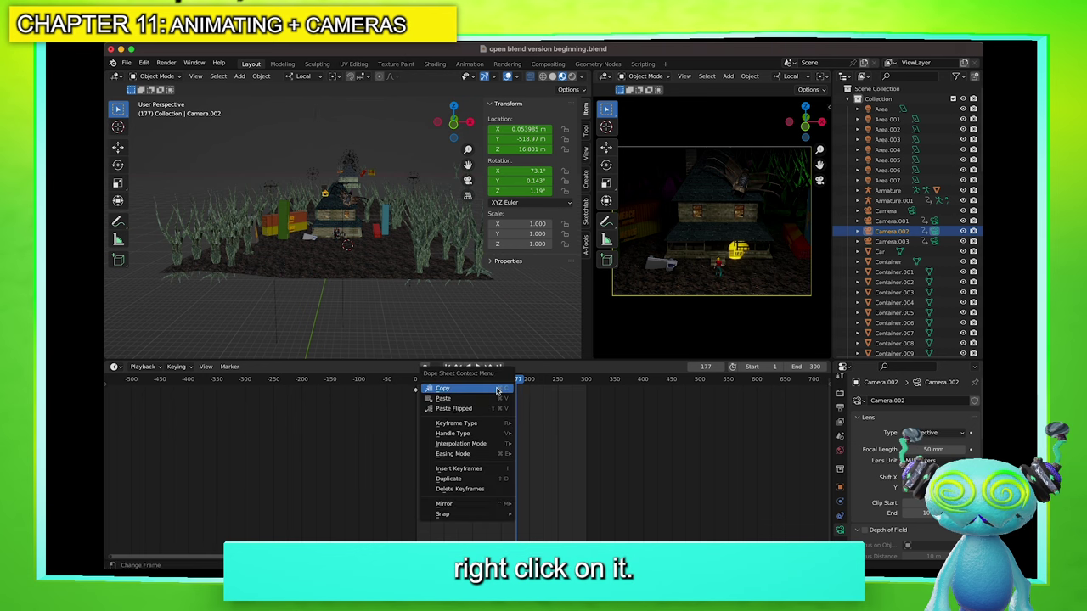
pyautogui.moveTo(491, 457)
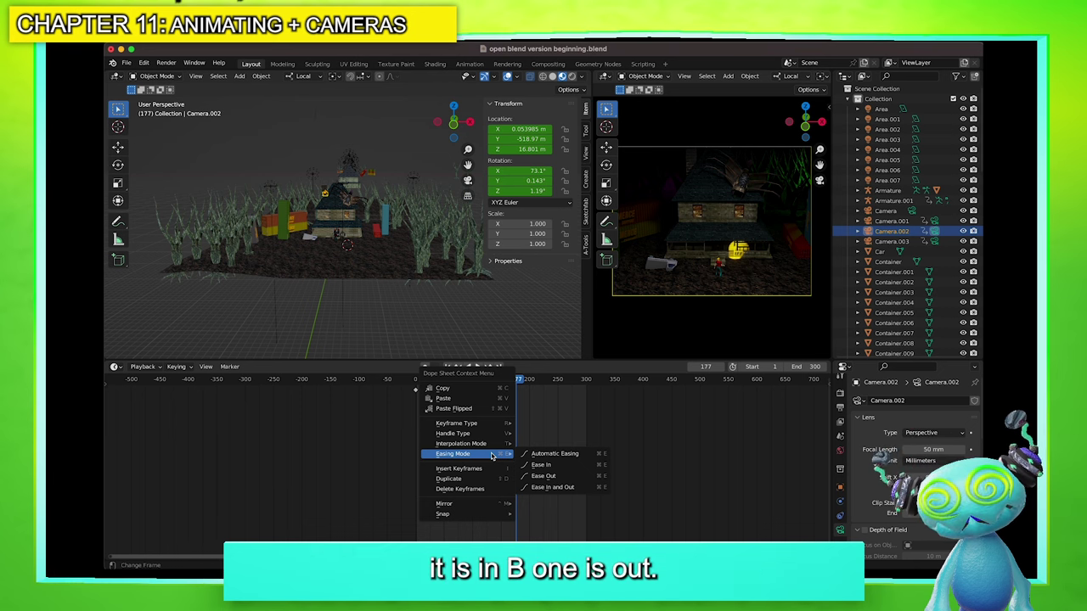
pyautogui.click(530, 465)
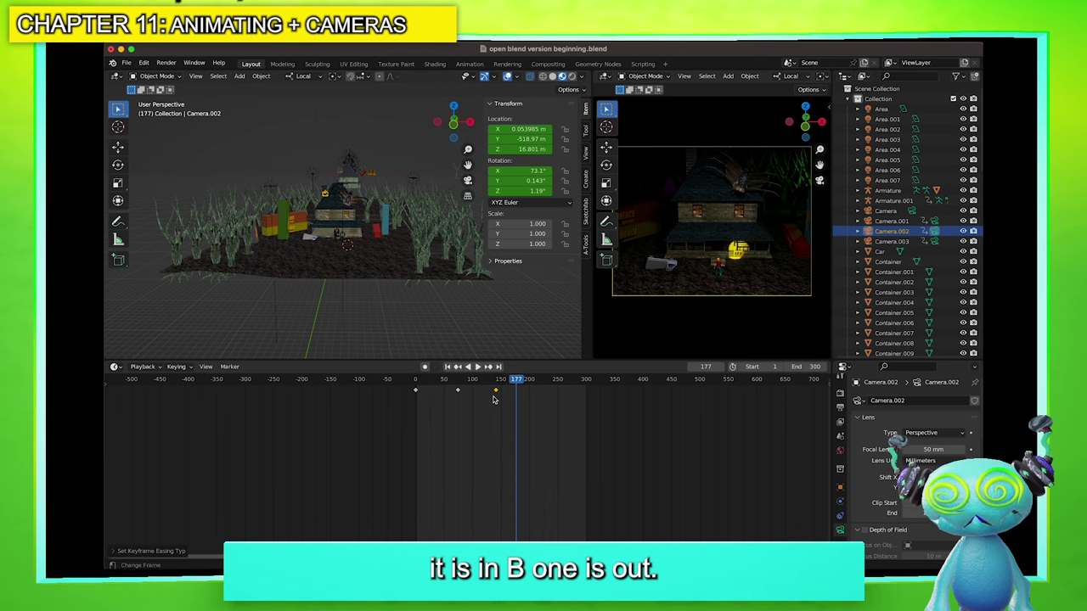
# Review the camera's motion by scrubbing the timeline from frame 0 to frame 123
pyautogui.click(415, 380)
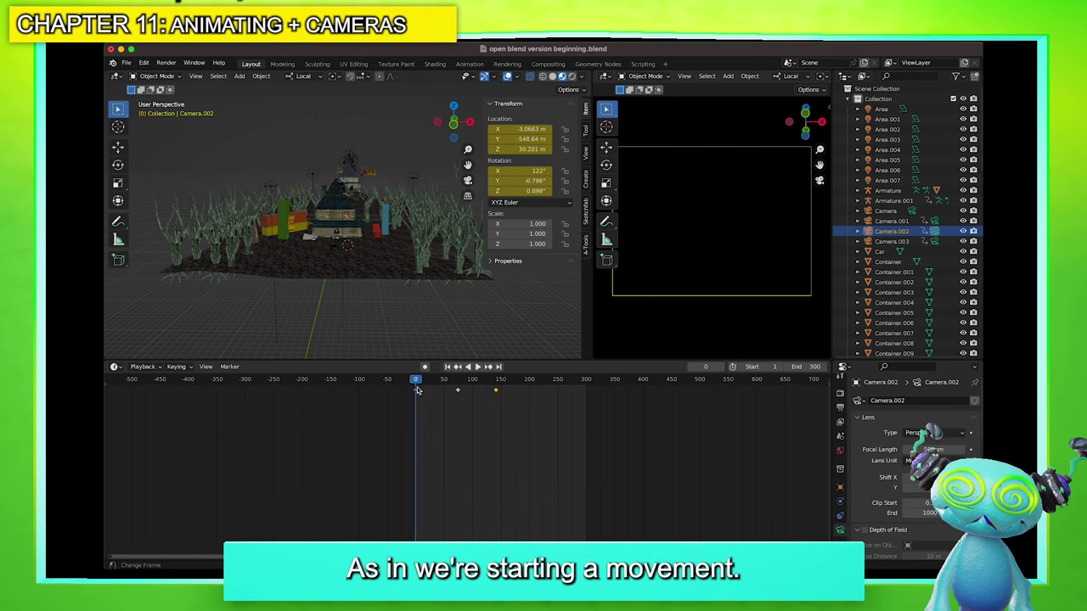
pyautogui.moveTo(416, 390); pyautogui.dragTo(487, 388)
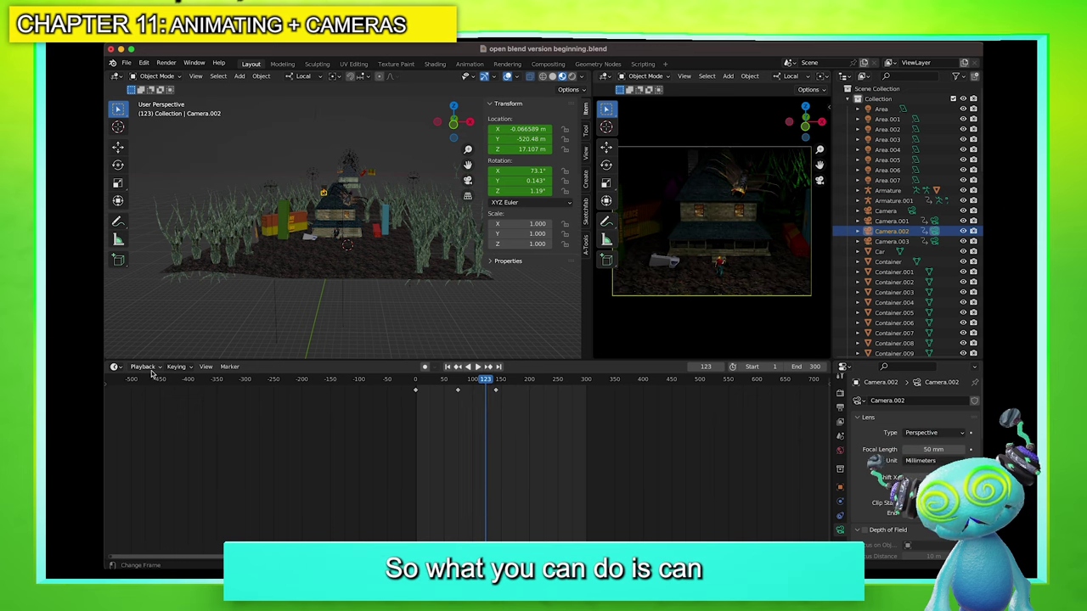
# Show the camera's curves in the Graph Editor, try moving and deleting its last keyframes there, and undo those edits
pyautogui.click(113, 369)
pyautogui.click(253, 417)
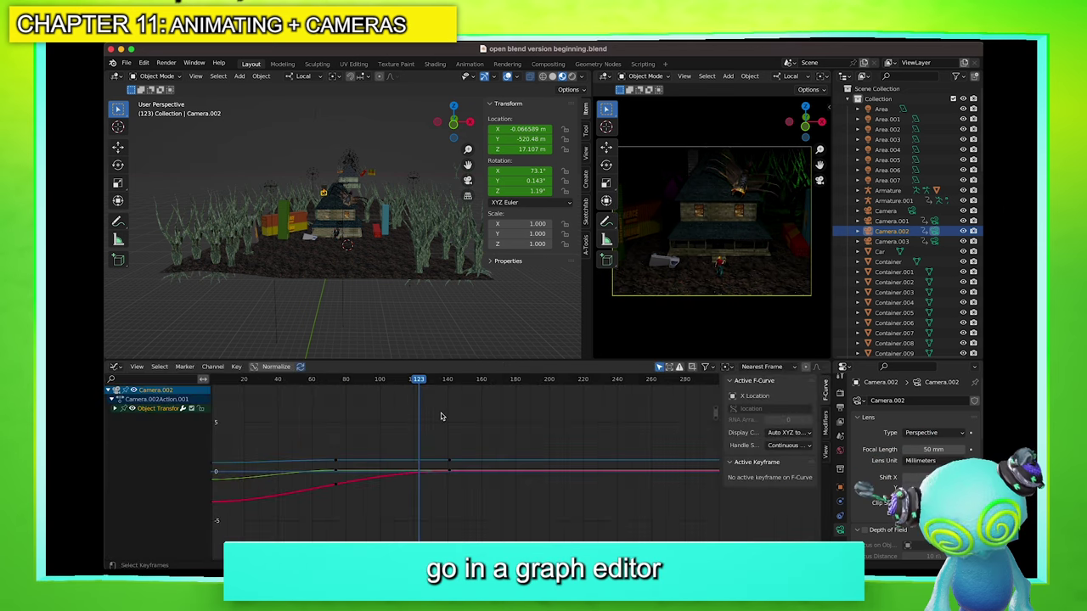
pyautogui.moveTo(475, 500); pyautogui.dragTo(424, 435)
pyautogui.press('g')
pyautogui.click(486, 467)
pyautogui.hotkey('ctrl', 'z')
pyautogui.press('Delete')
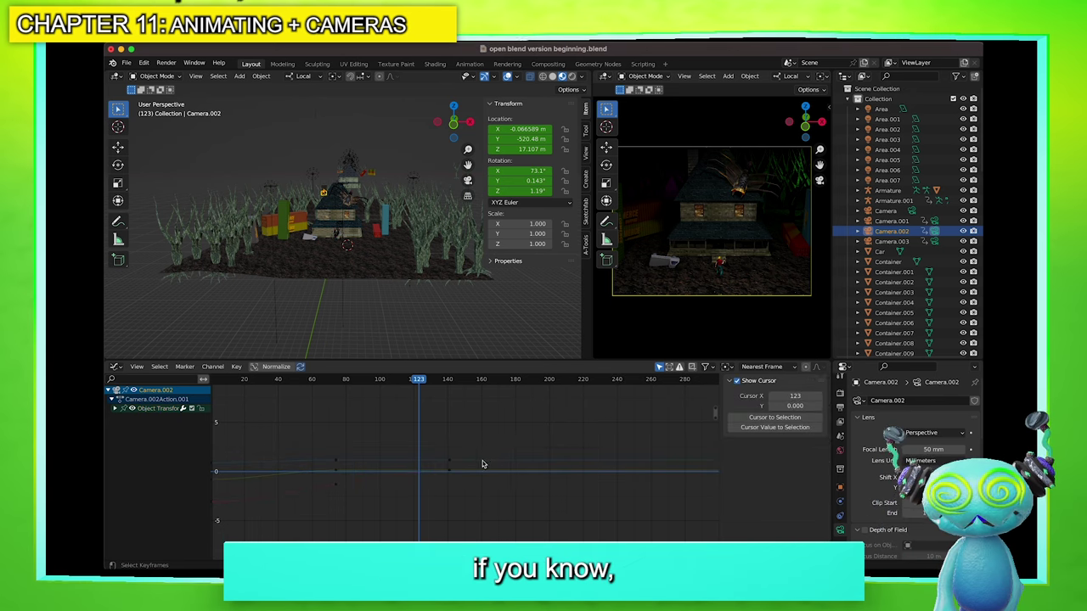
pyautogui.hotkey('ctrl', 'z')
pyautogui.moveTo(490, 466); pyautogui.dragTo(488, 425)
pyautogui.hotkey('ctrl', 'z')
pyautogui.hotkey('ctrl', 'z')
pyautogui.hotkey('ctrl', 'z')
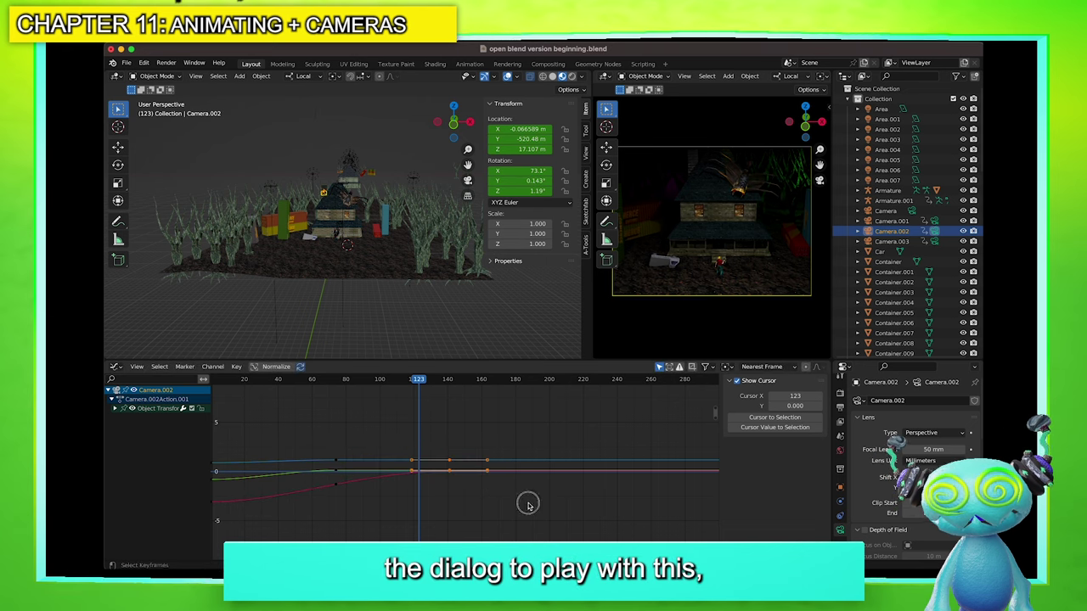
# Deselect the curve keyframes and switch the Graph Editor area back to the Timeline
pyautogui.click(138, 366)
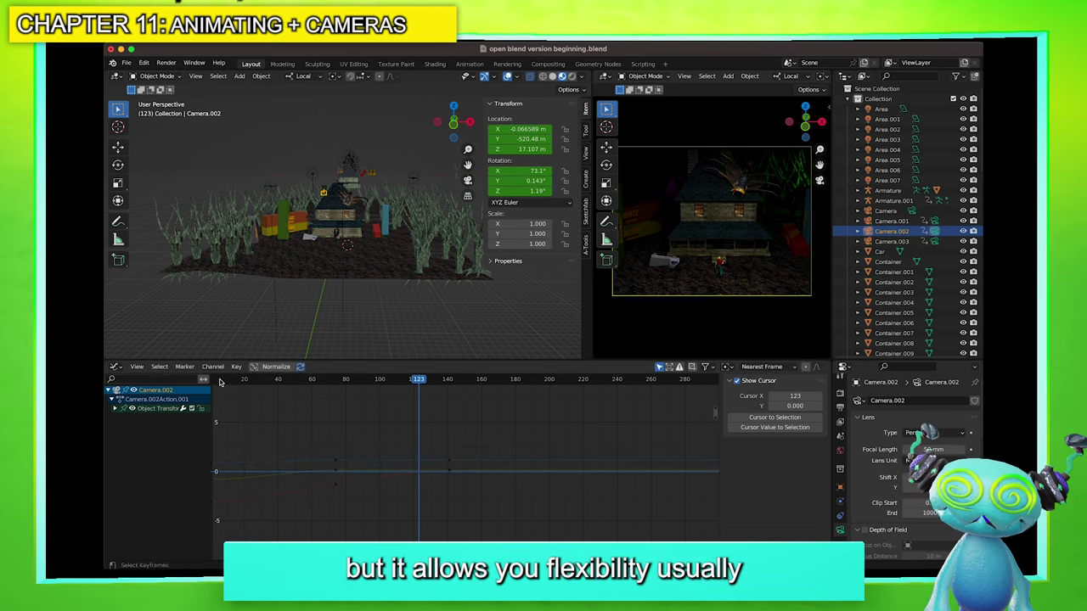
pyautogui.click(115, 366)
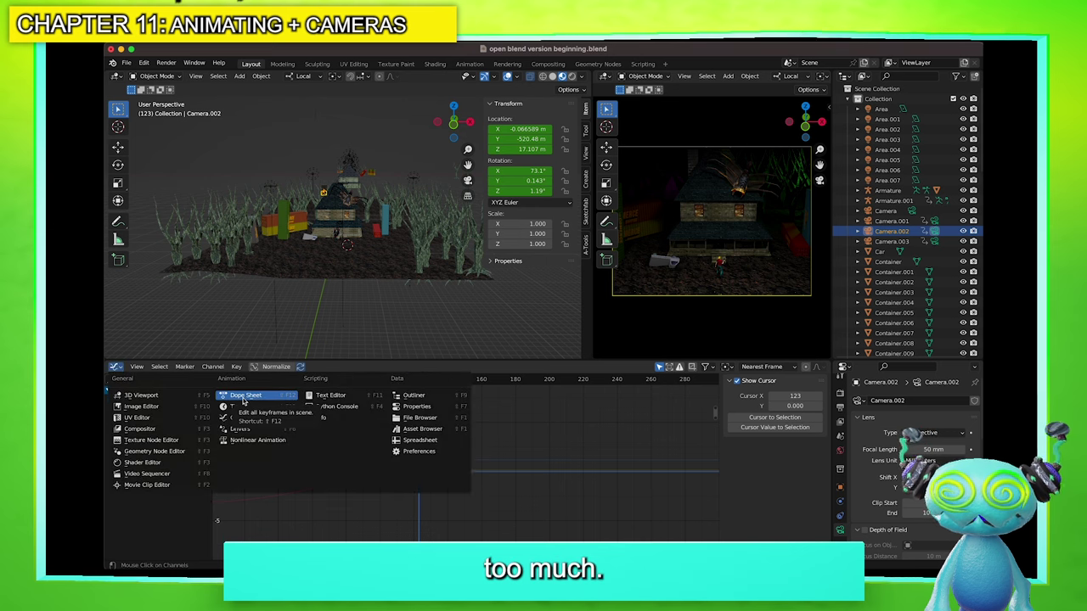
pyautogui.click(281, 405)
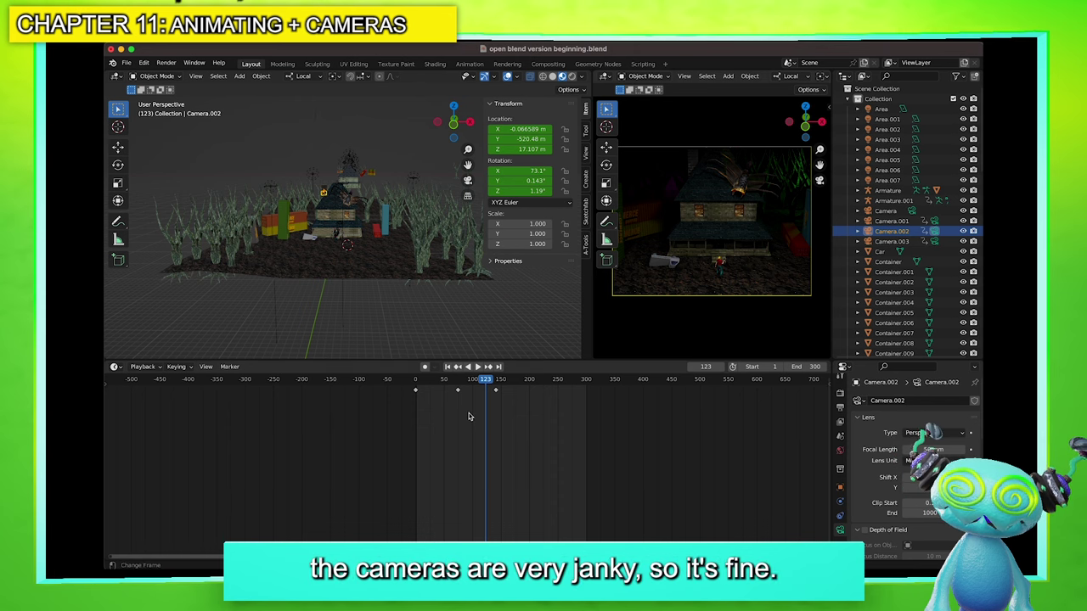
# Set the interpolation mode of all camera keyframes to Linear and play back the result
pyautogui.moveTo(504, 413); pyautogui.dragTo(380, 376)
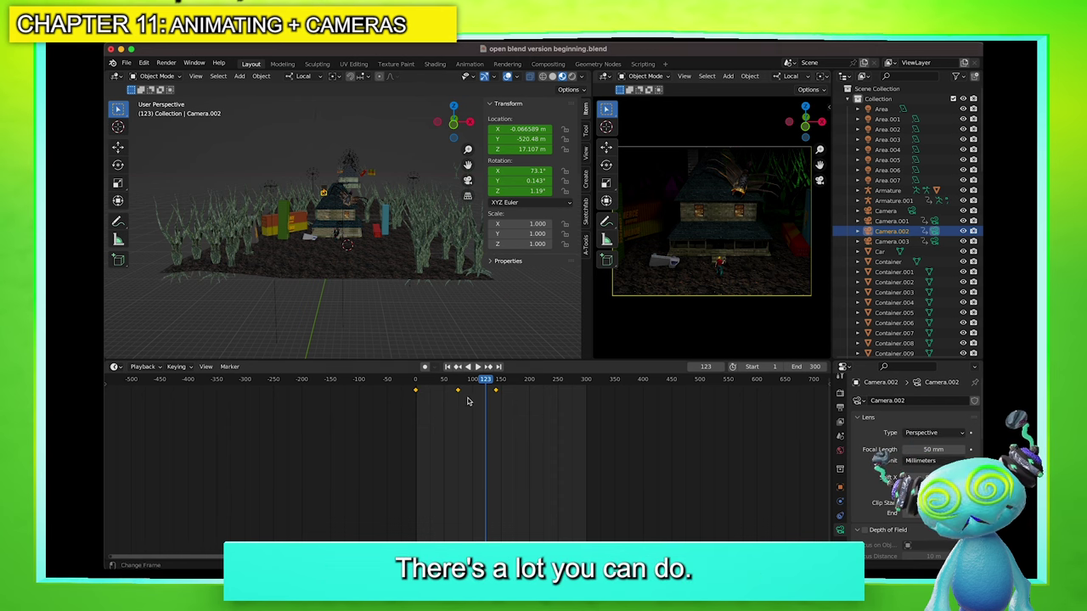
pyautogui.rightClick(465, 399)
pyautogui.moveTo(465, 399)
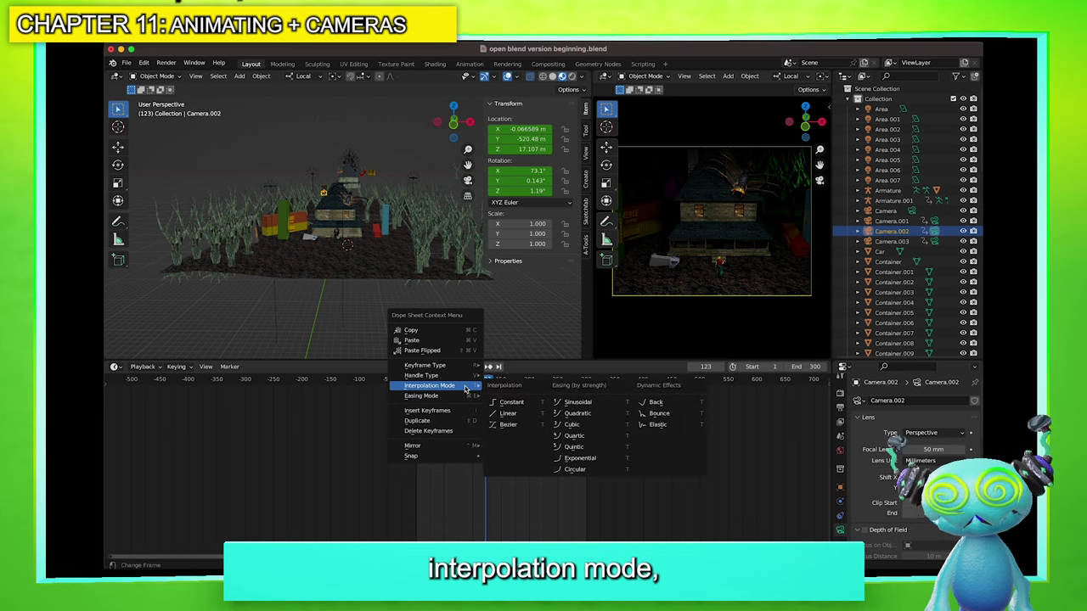
pyautogui.click(509, 413)
pyautogui.press('space')
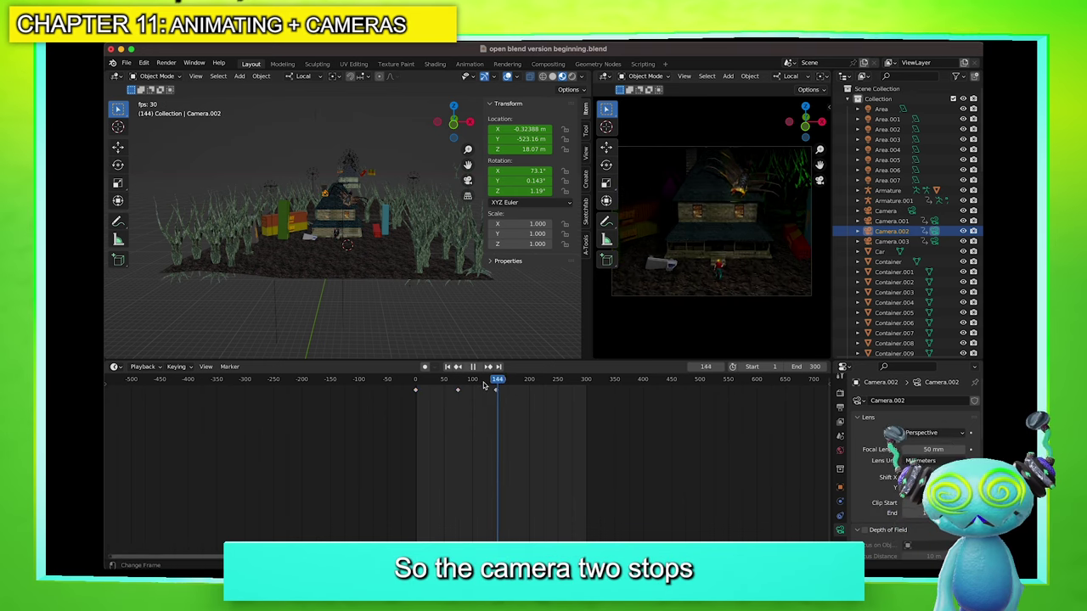
pyautogui.press('space')
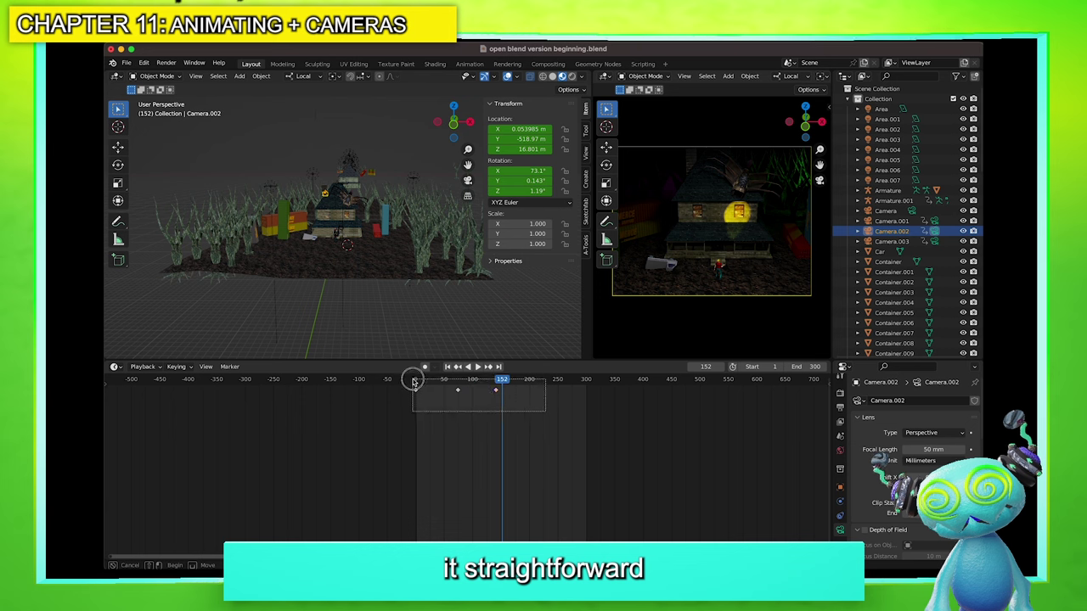
# Switch the interpolation mode of all camera keyframes to Constant and preview the stepped camera motion from frame 0
pyautogui.rightClick(455, 393)
pyautogui.moveTo(455, 393)
pyautogui.click(492, 409)
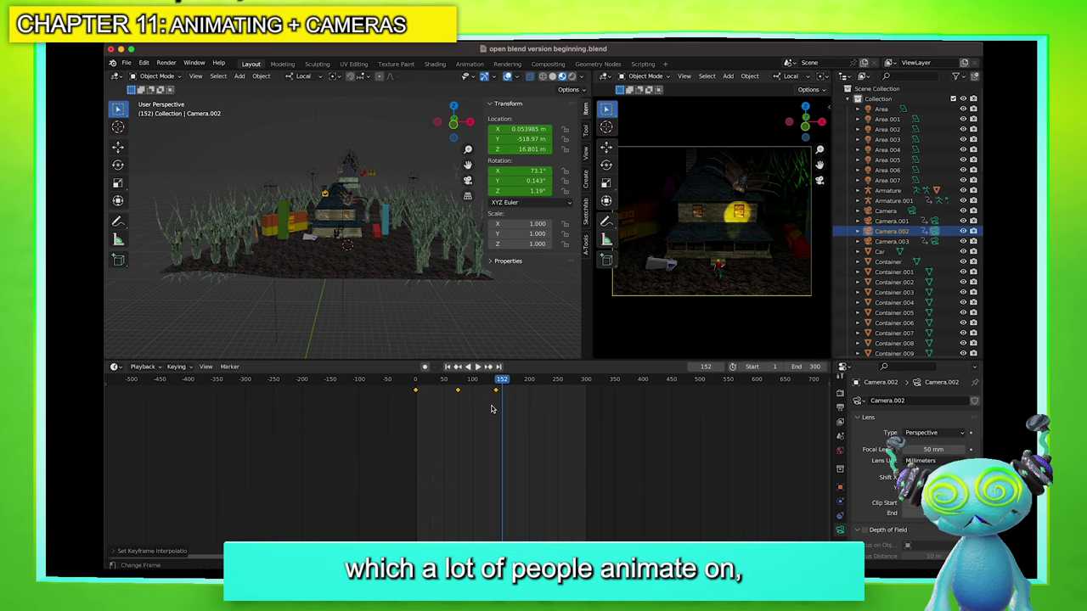
pyautogui.click(490, 409)
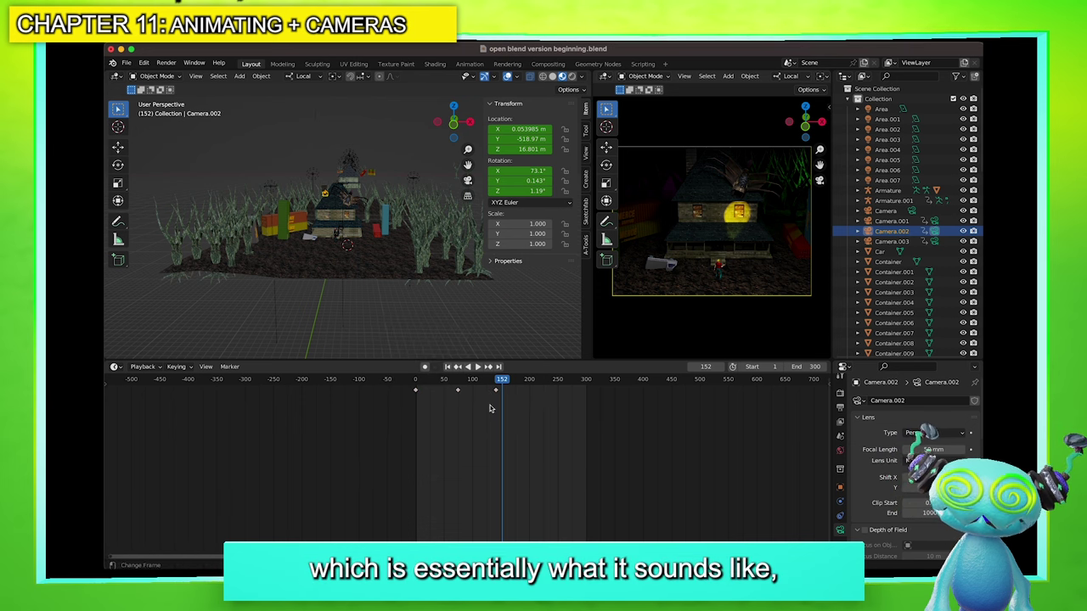
pyautogui.moveTo(415, 380); pyautogui.dragTo(485, 384)
pyautogui.press('space')
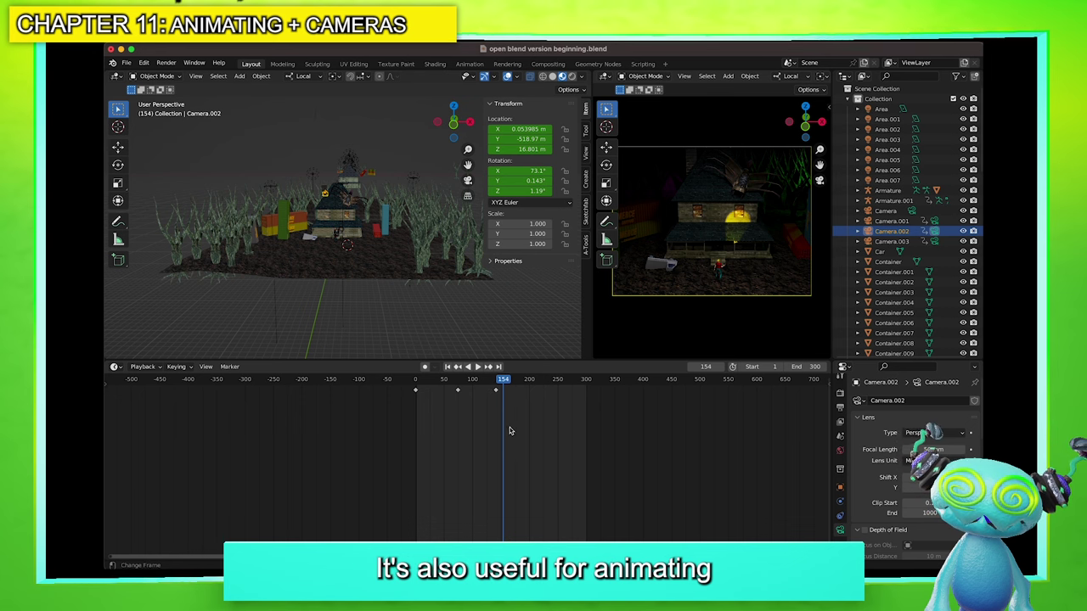
# Set the interpolation mode of all three camera keyframes to Bezier
pyautogui.moveTo(311, 376); pyautogui.dragTo(512, 411)
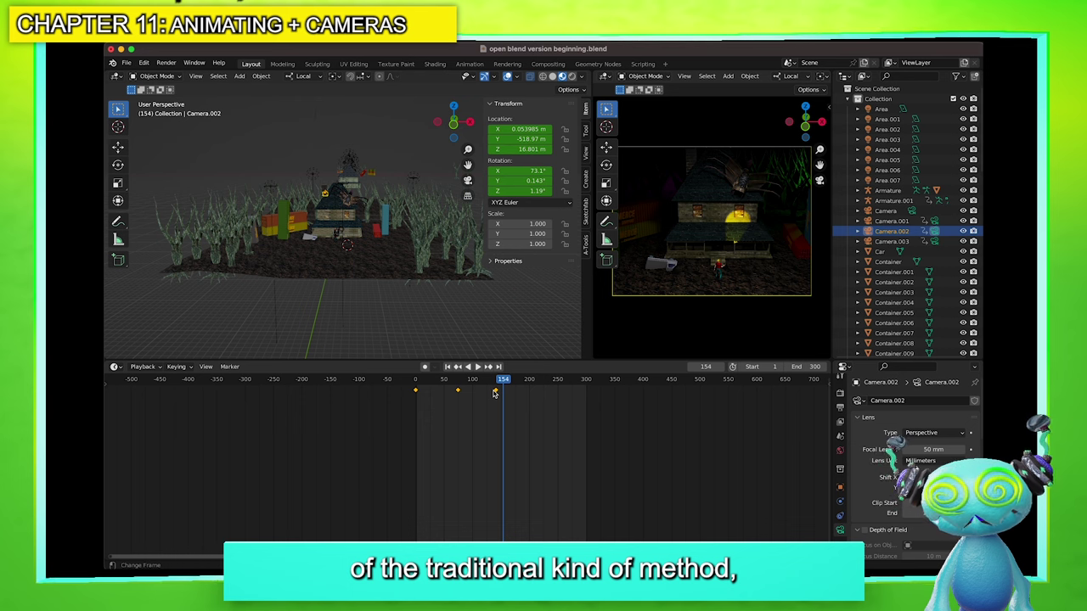
pyautogui.rightClick(493, 393)
pyautogui.moveTo(501, 391)
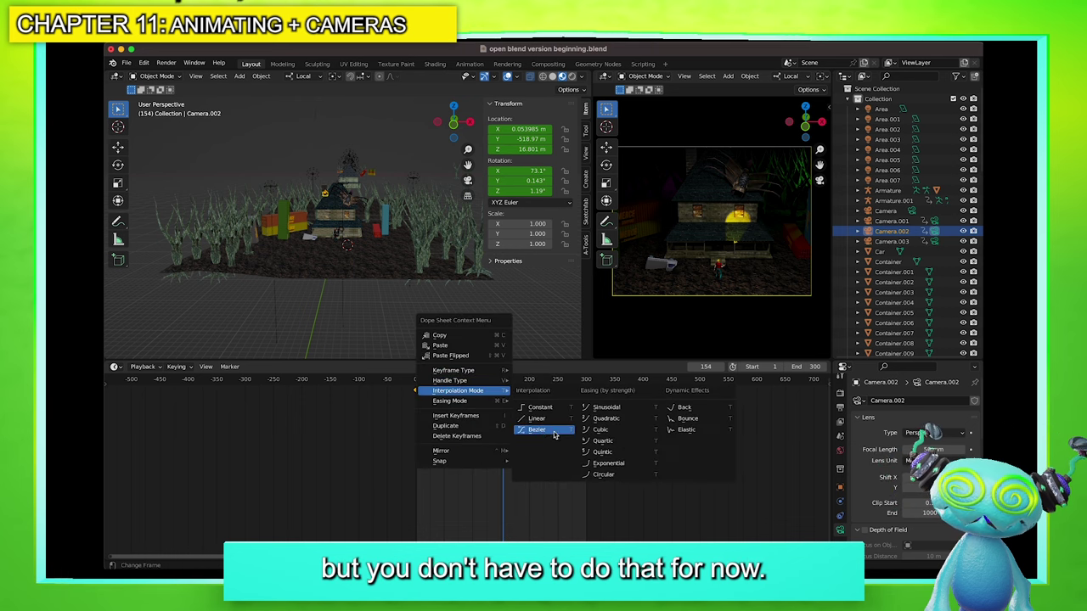
pyautogui.click(544, 430)
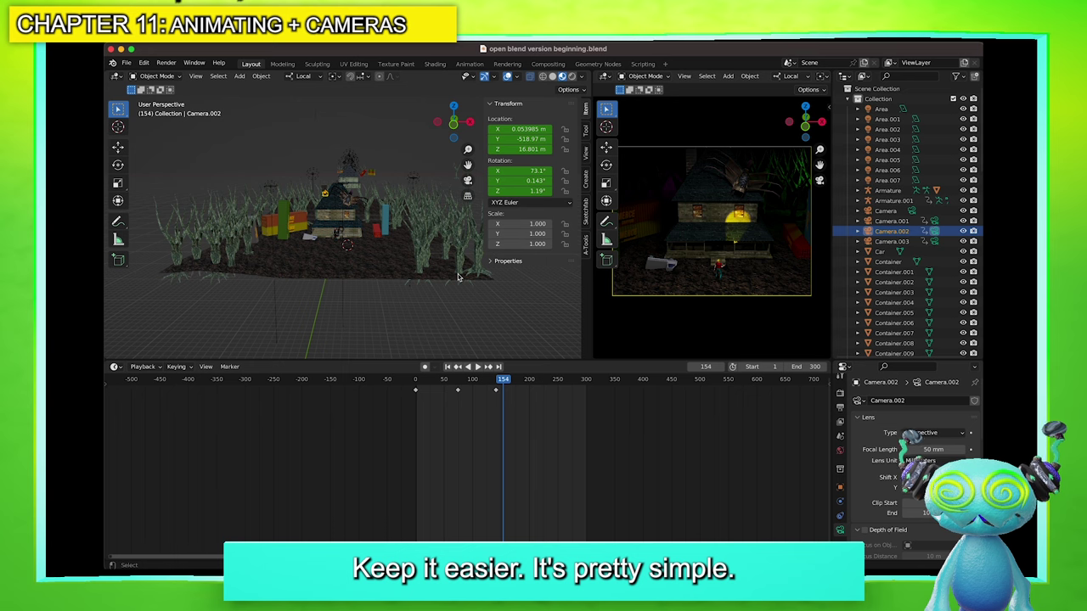
# Move the camera's last keyframe earlier to about frame 128 and play back the faster push-in
pyautogui.moveTo(454, 384); pyautogui.dragTo(488, 393)
pyautogui.press('space')
pyautogui.press('space')
pyautogui.press('space')
pyautogui.press('space')
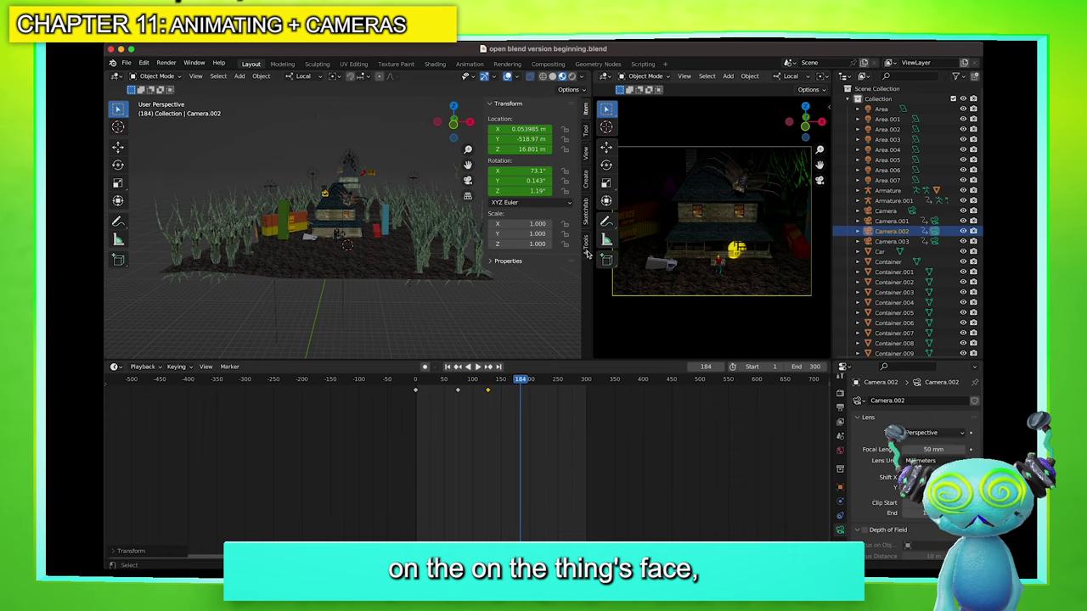
# Add a timeline marker at frame 0 and bind Camera.002 to it
pyautogui.scroll(6, 371, 315)
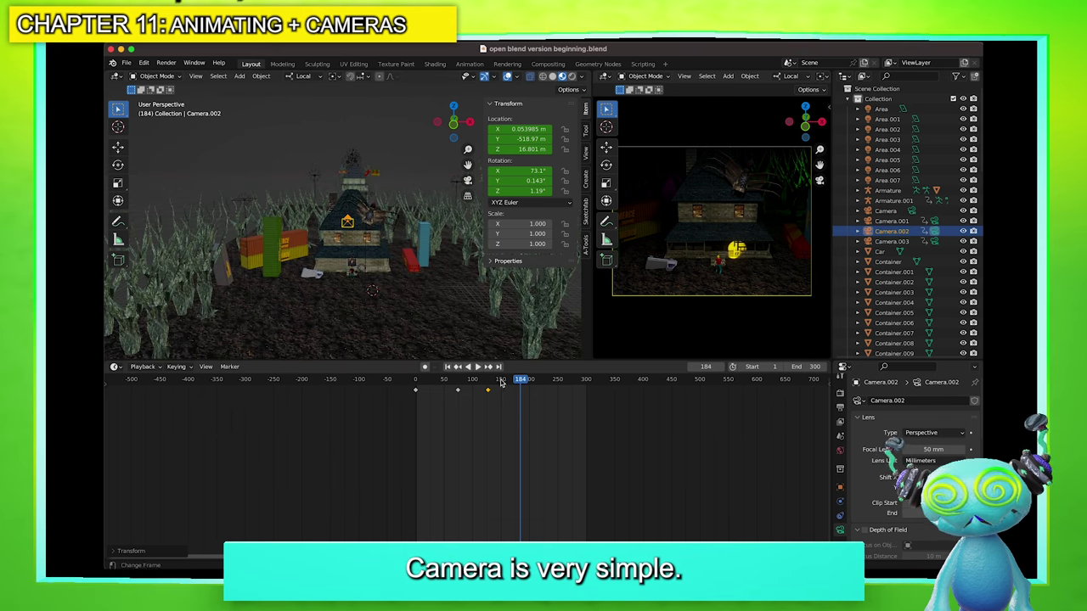
pyautogui.click(419, 380)
pyautogui.press('space')
pyautogui.moveTo(417, 381); pyautogui.dragTo(415, 381)
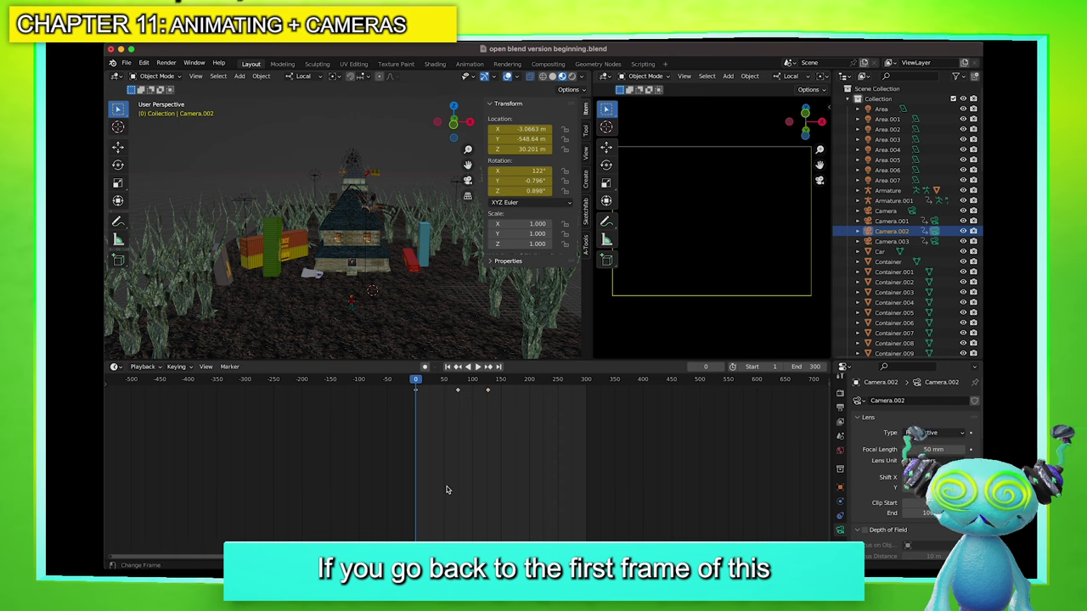
pyautogui.press('m')
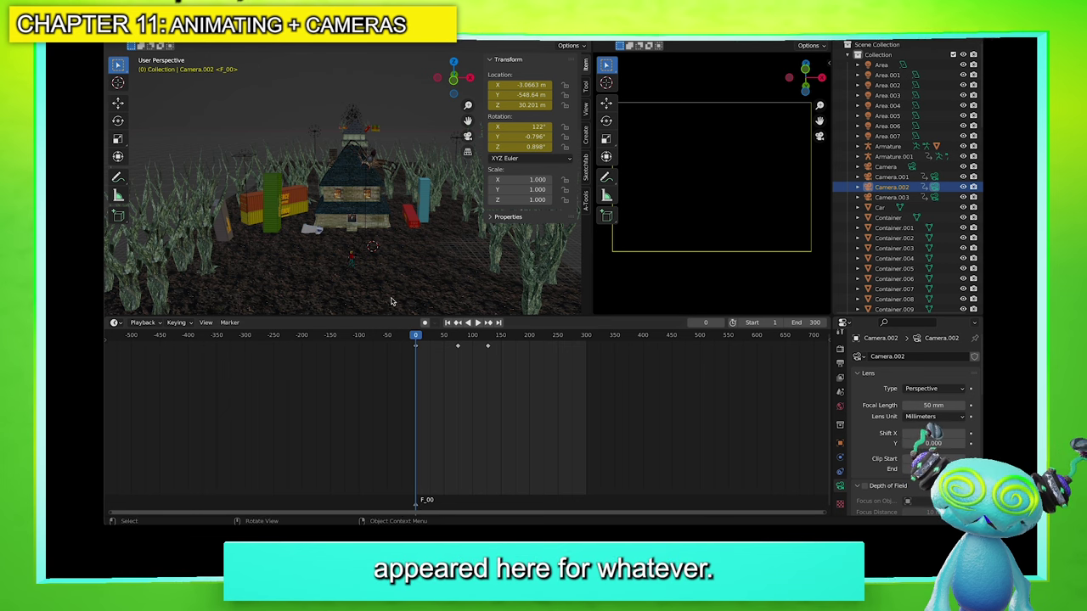
pyautogui.scroll(-4, 340, 95)
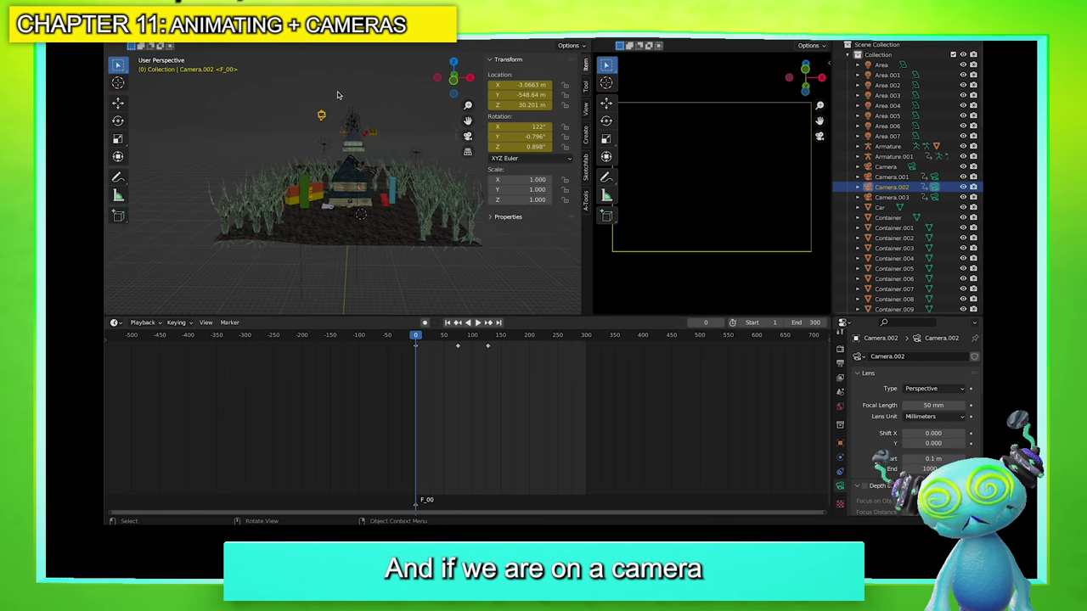
pyautogui.scroll(-3, 298, 78)
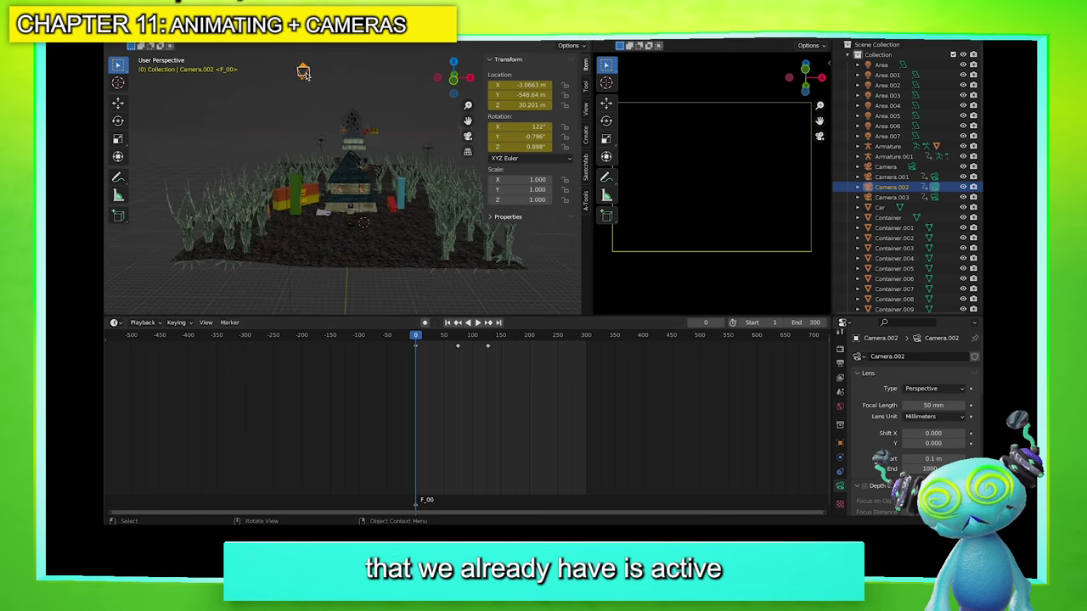
pyautogui.click(231, 324)
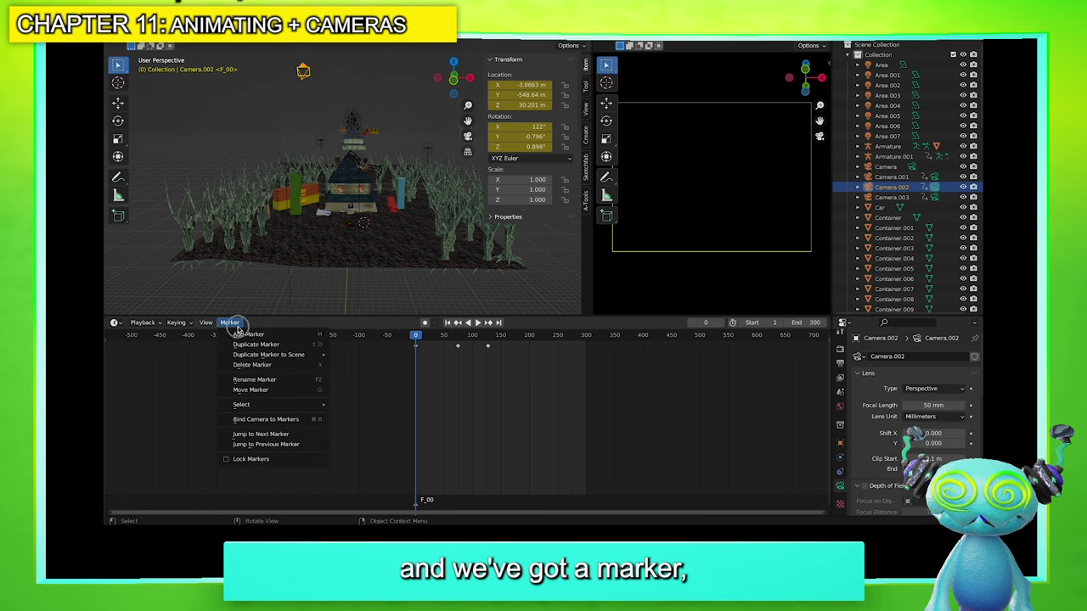
pyautogui.click(312, 421)
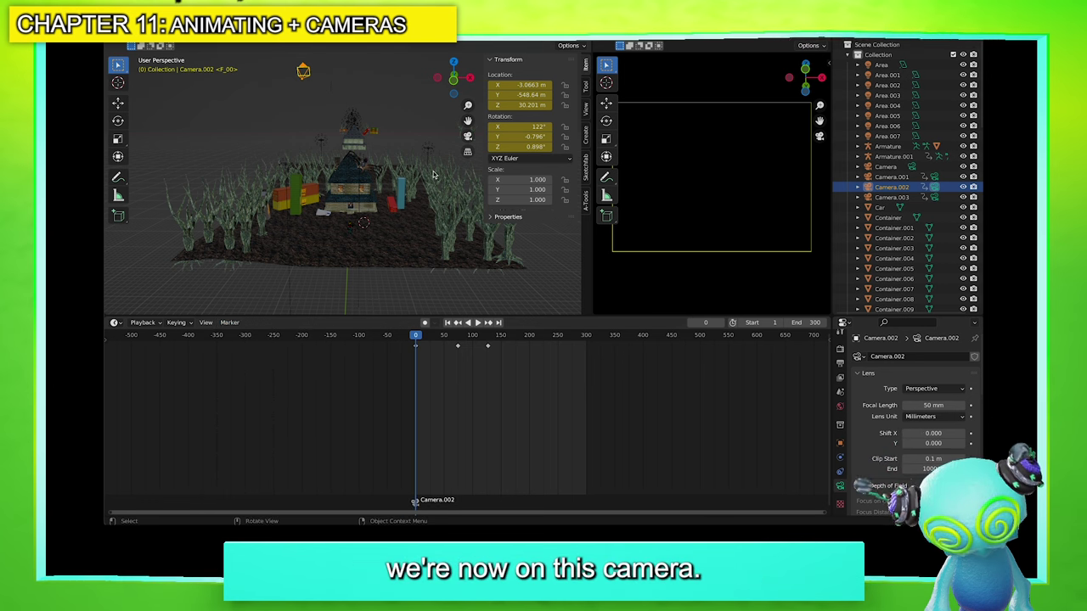
# Add a second timeline marker at frame 114
pyautogui.moveTo(416, 336); pyautogui.dragTo(481, 336)
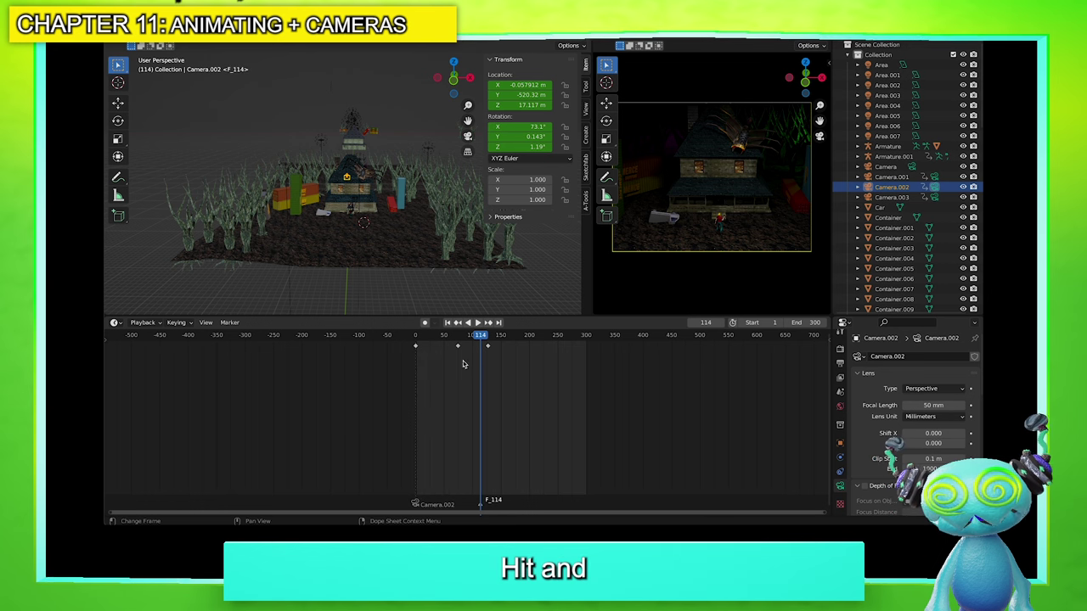
# Try duplicating Camera.002 along its local Z axis, and undo the duplication
pyautogui.hotkey('shift', 'd')
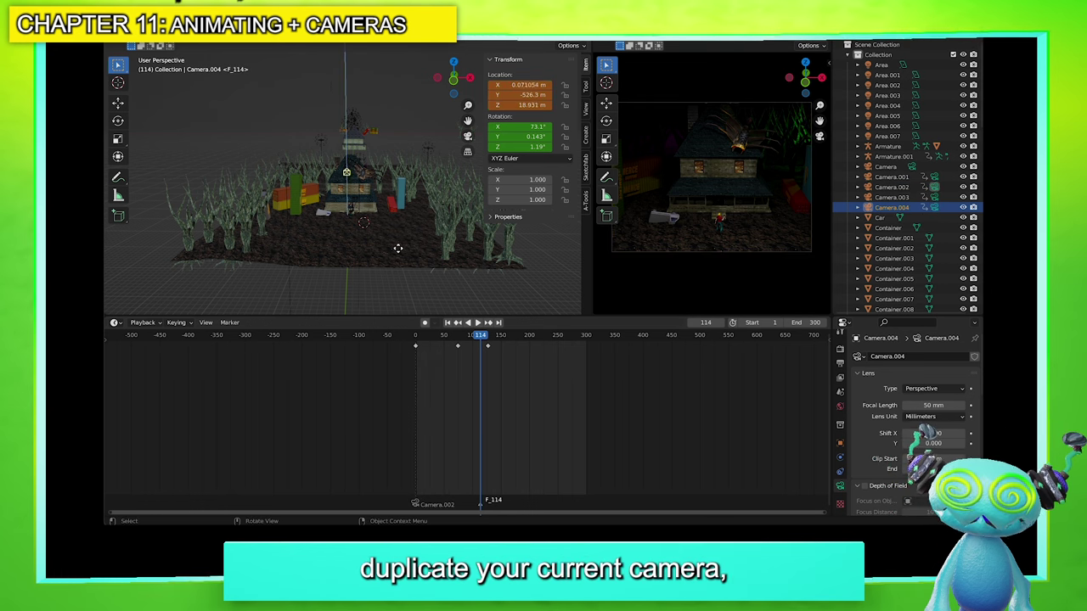
pyautogui.click(423, 241)
pyautogui.hotkey('ctrl', 'z')
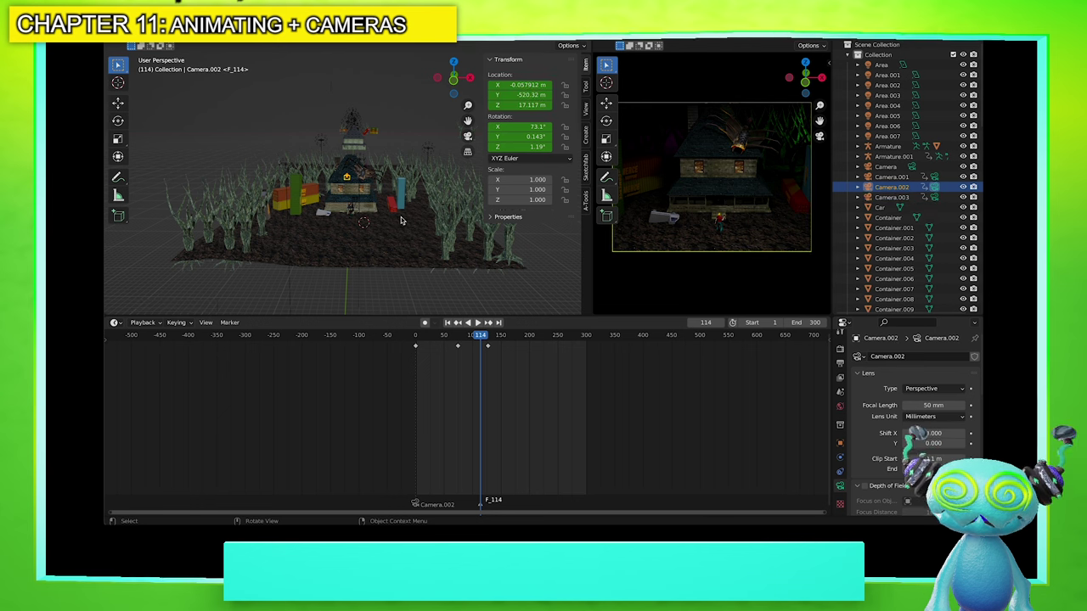
# Duplicate Camera.002 and move the copy along its local Z axis to about X -0.42 m, Y -503.53 m, Z 12.03 m
pyautogui.moveTo(402, 222); pyautogui.dragTo(363, 232, button='middle')
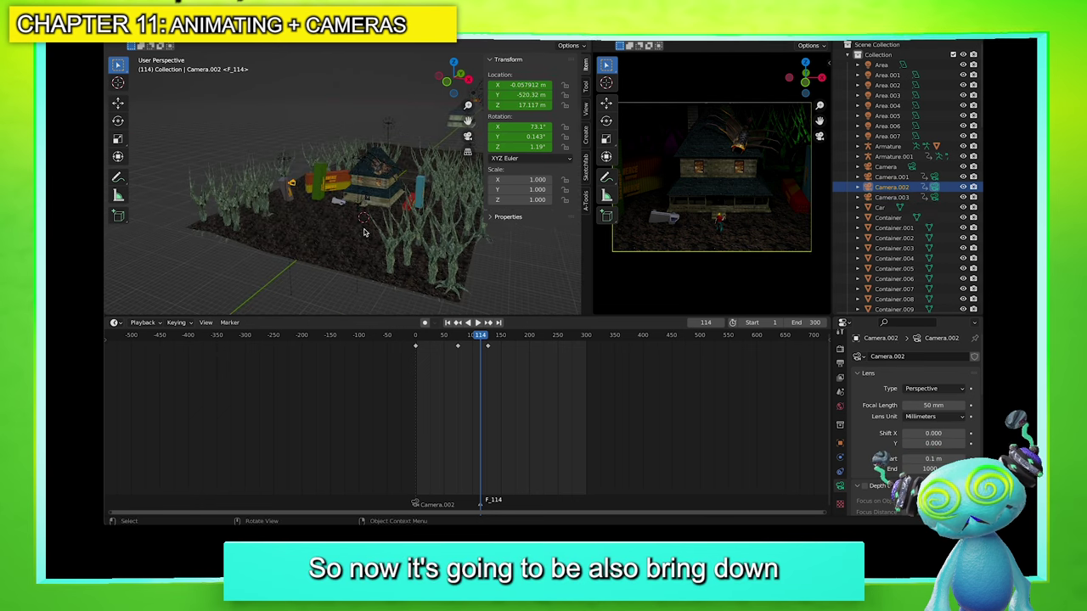
pyautogui.hotkey('shift', 'd')
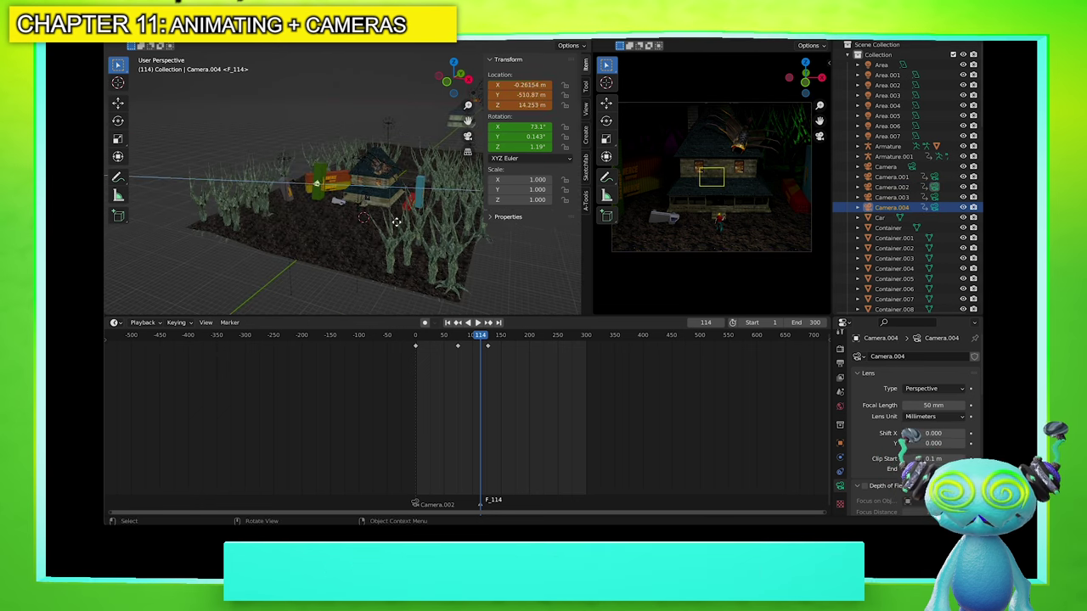
pyautogui.click(405, 223)
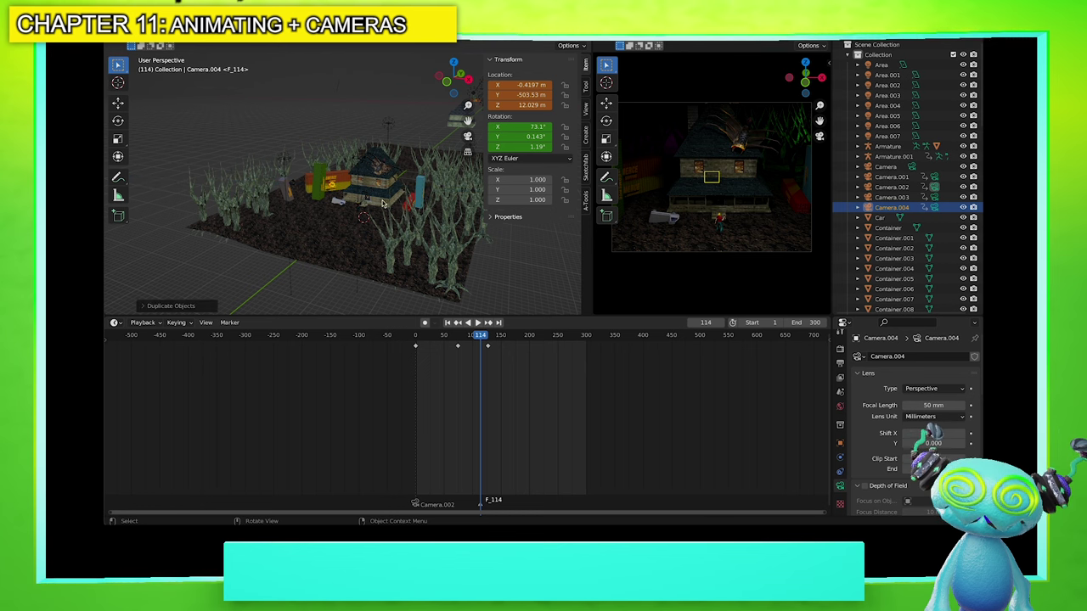
# Delete all the keyframes the duplicated camera inherited, leaving Camera.004 static
pyautogui.click(513, 397)
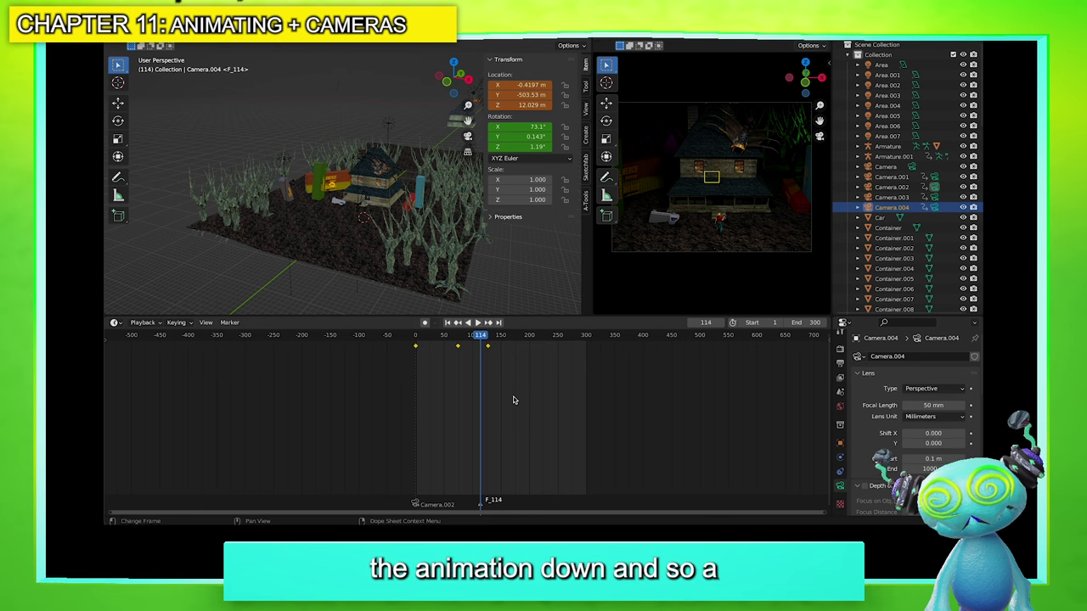
pyautogui.press('x')
pyautogui.click(513, 400)
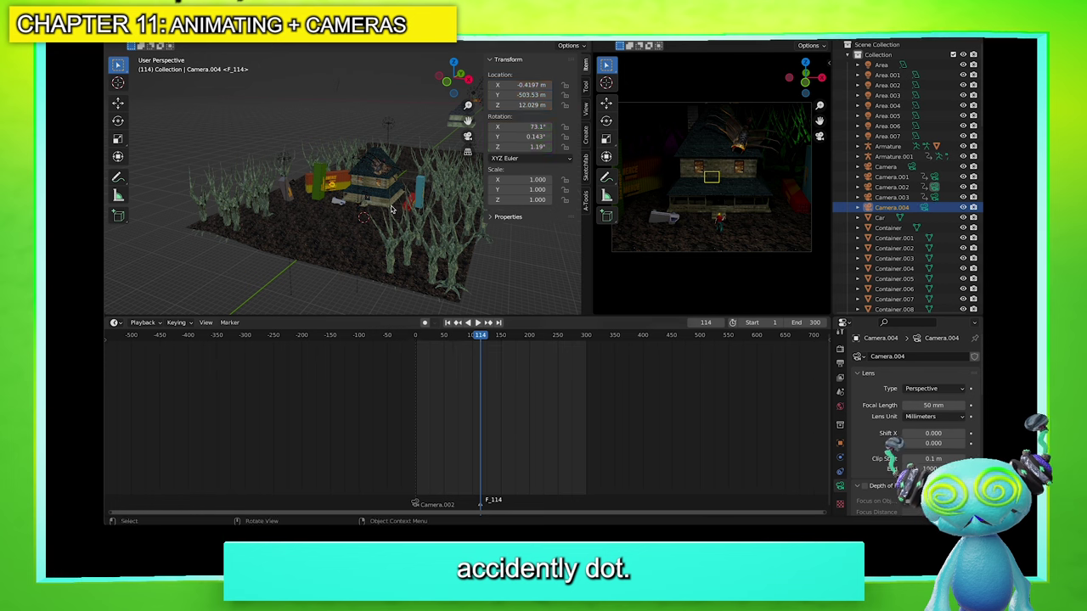
pyautogui.moveTo(386, 200); pyautogui.dragTo(363, 174, button='middle')
pyautogui.scroll(2, 363, 174)
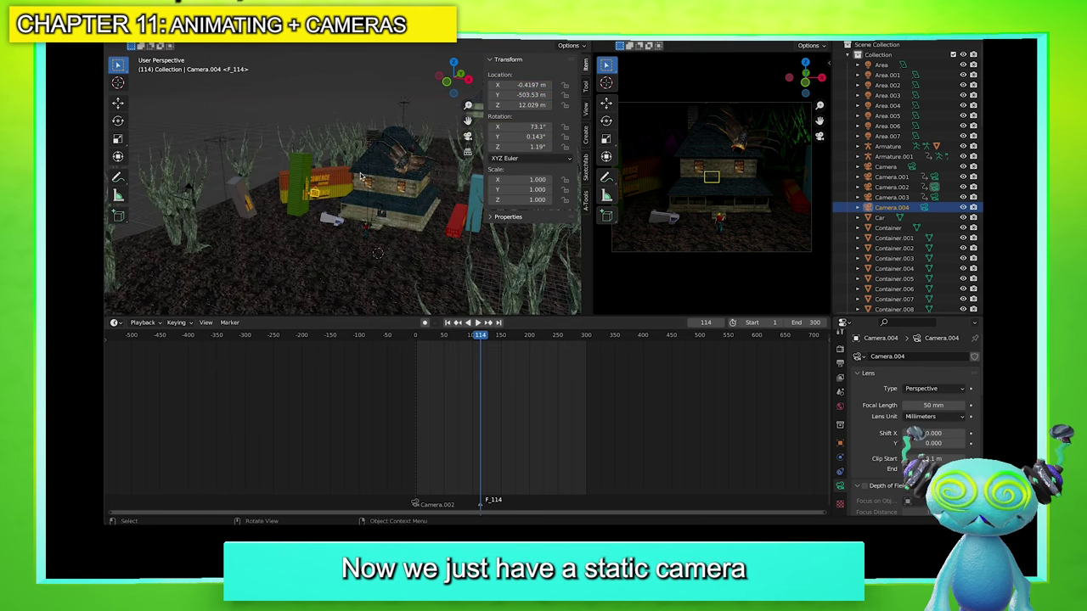
# Make Camera.004 the active camera and bind it to the timeline marker at frame 114
pyautogui.rightClick(314, 195)
pyautogui.click(314, 195)
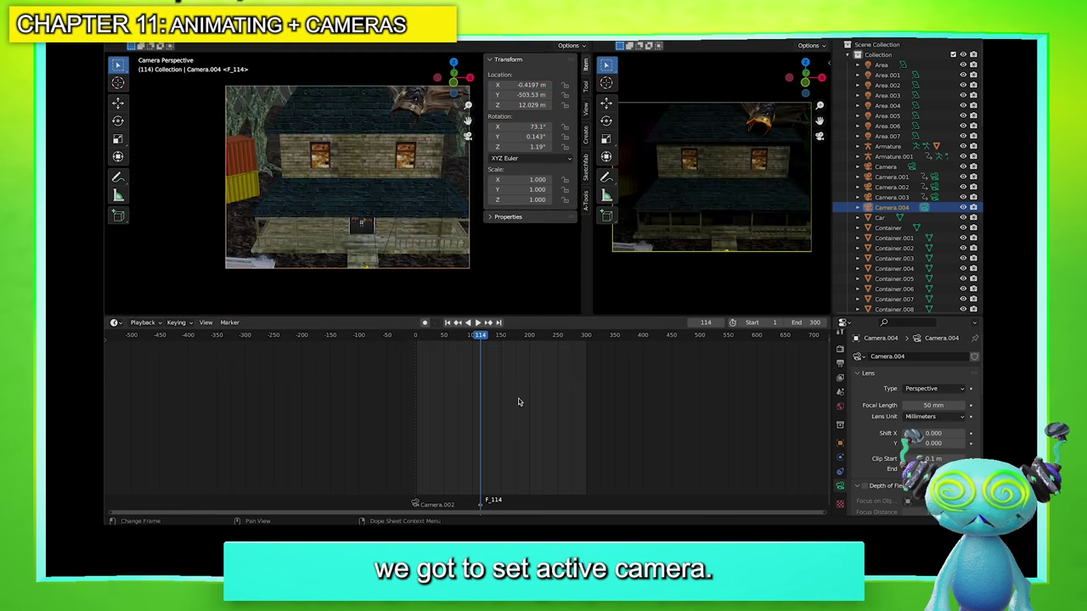
pyautogui.click(229, 322)
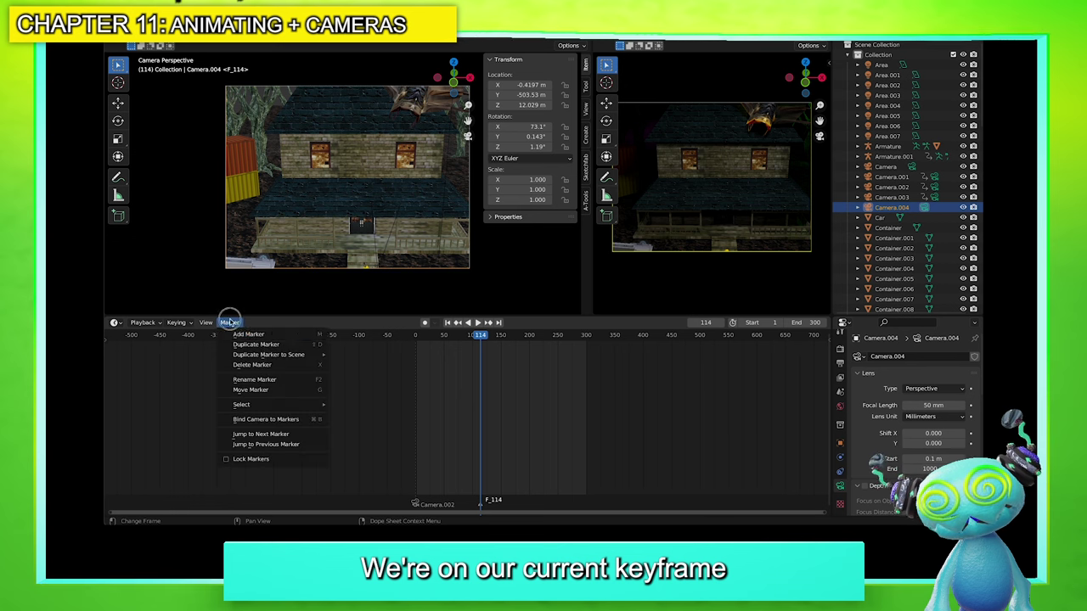
pyautogui.click(272, 419)
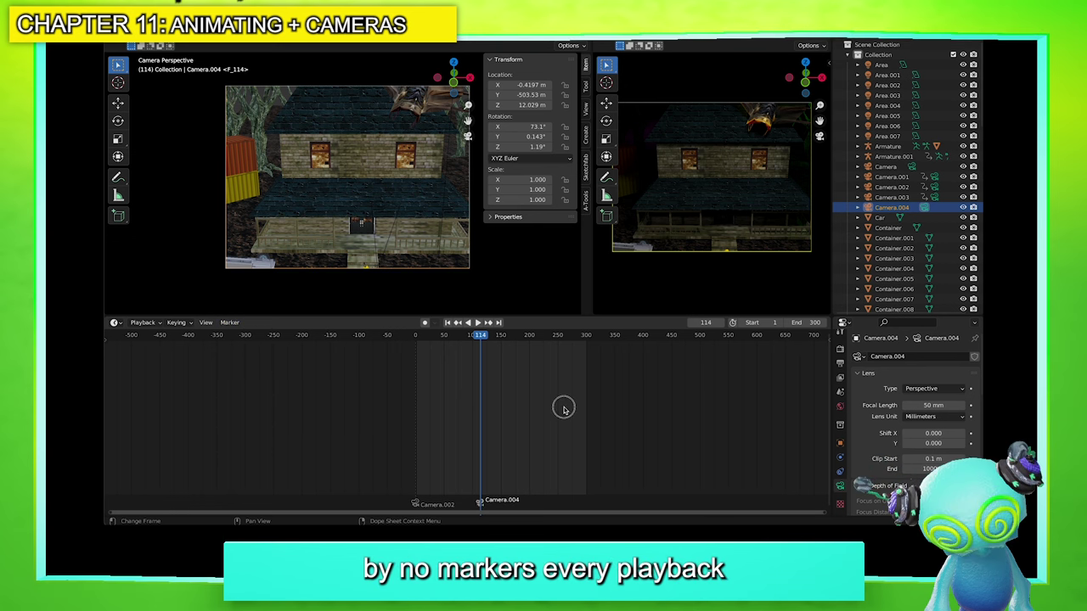
# Play the animation through frame 114 to check the cut to Camera.004
pyautogui.moveTo(477, 344); pyautogui.dragTo(444, 347)
pyautogui.press('space')
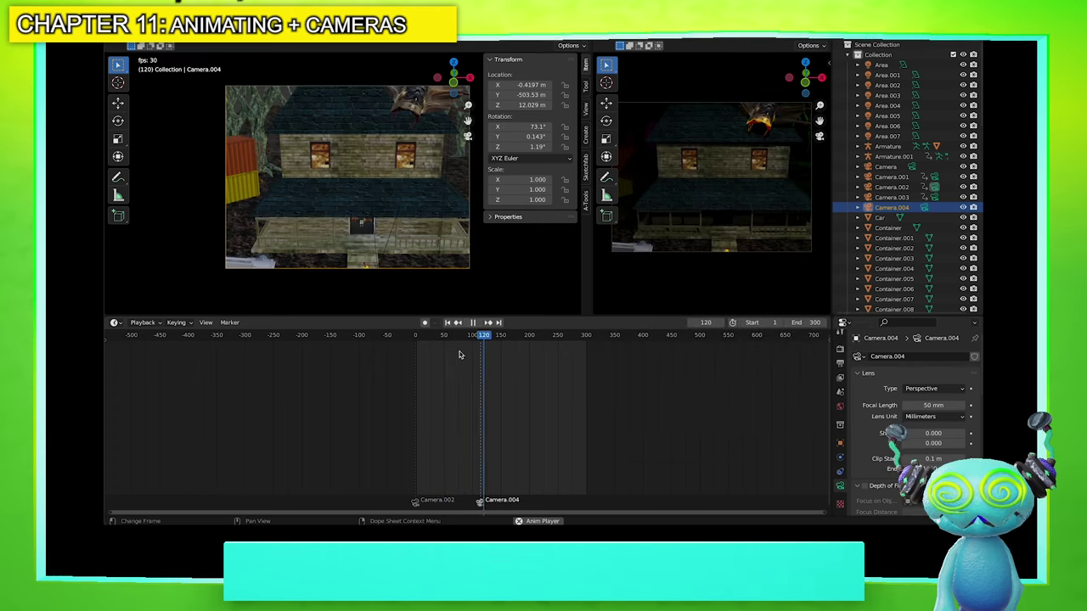
pyautogui.press('space')
# Lower Camera.004 along its local Z and Y axes to near the ground in front of the house
pyautogui.press('KP_0')
pyautogui.press('g')
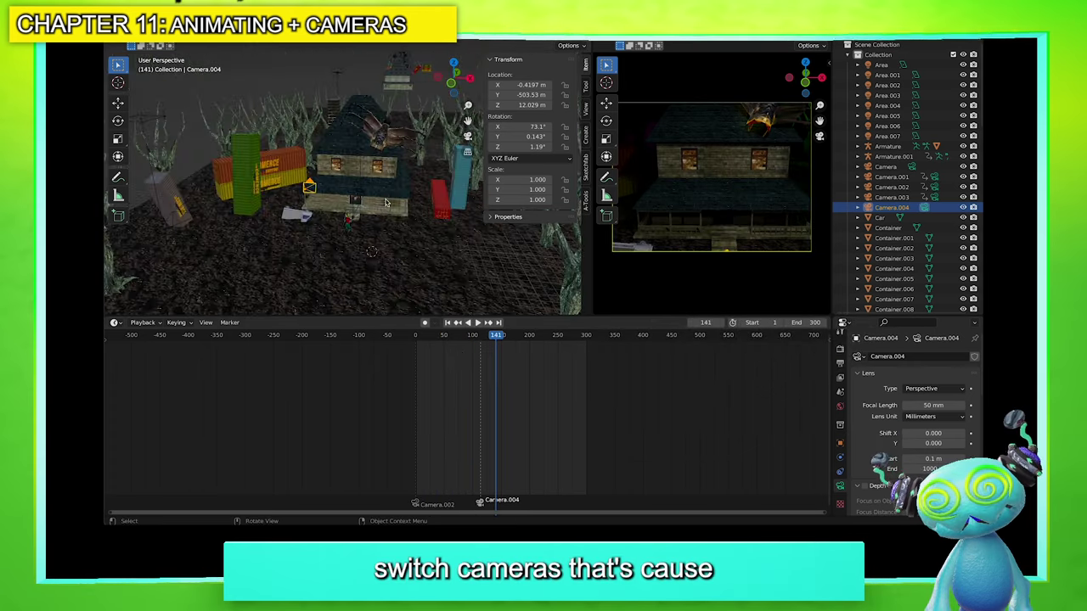
pyautogui.press('z')
pyautogui.press('z')
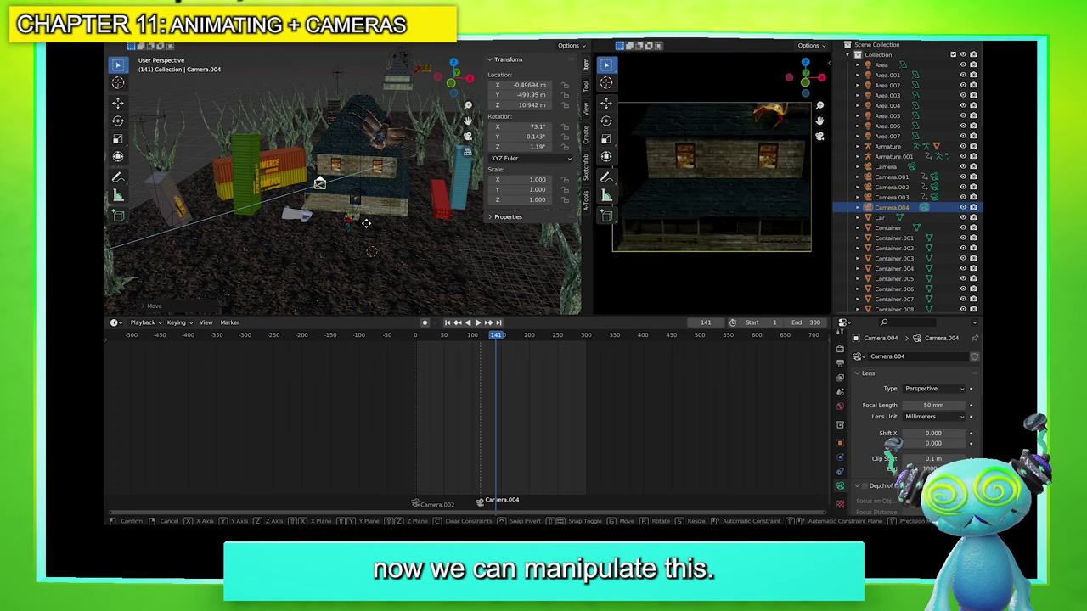
pyautogui.click(376, 209)
pyautogui.press('g')
pyautogui.press('y')
pyautogui.press('y')
pyautogui.click(376, 281)
pyautogui.press('g')
pyautogui.press('z')
pyautogui.press('z')
pyautogui.click(395, 264)
# Tilt Camera.004 about its local X axis to 119° and shift it to about X -0.24 m, Y -491.76 m, Z 0.31 m
pyautogui.press('r')
pyautogui.press('x')
pyautogui.press('x')
pyautogui.click(338, 229)
pyautogui.press('g')
pyautogui.press('y')
pyautogui.press('y')
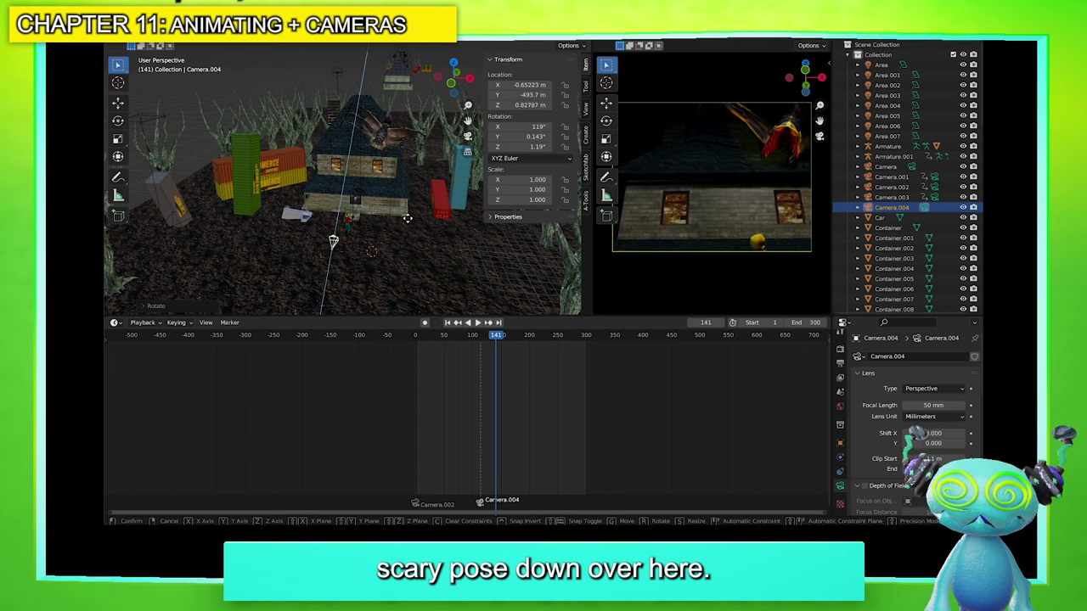
pyautogui.click(409, 215)
pyautogui.press('g')
pyautogui.press('x')
pyautogui.press('x')
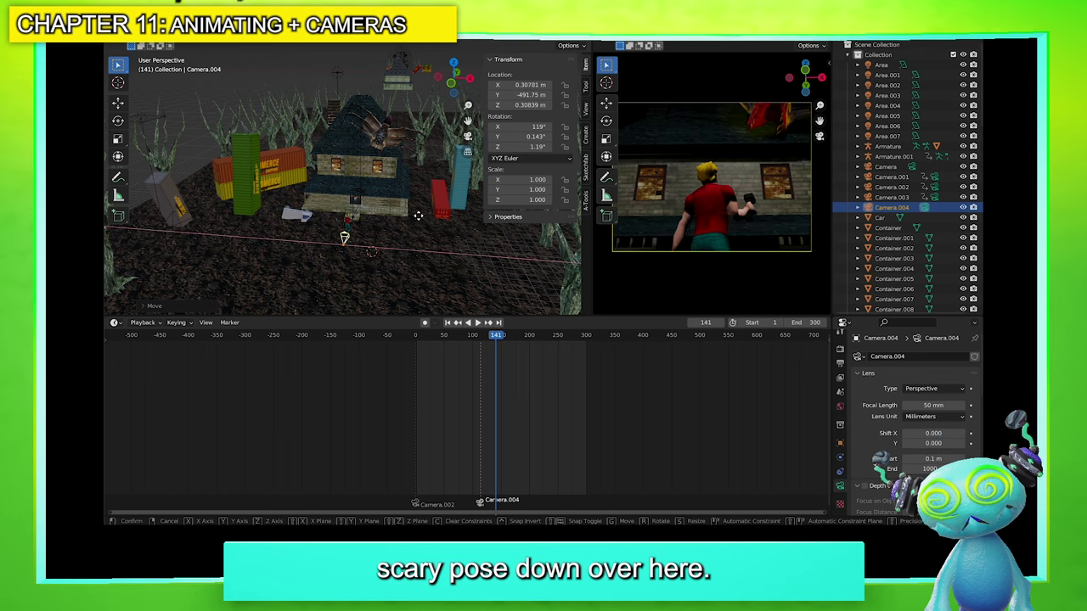
pyautogui.click(413, 214)
# Rotate Camera.004 about its local Y axis to a rotation of about X 118°, Y 7.41°, Z -12.3°
pyautogui.press('r')
pyautogui.press('z')
pyautogui.press('z')
pyautogui.press('y')
pyautogui.press('y')
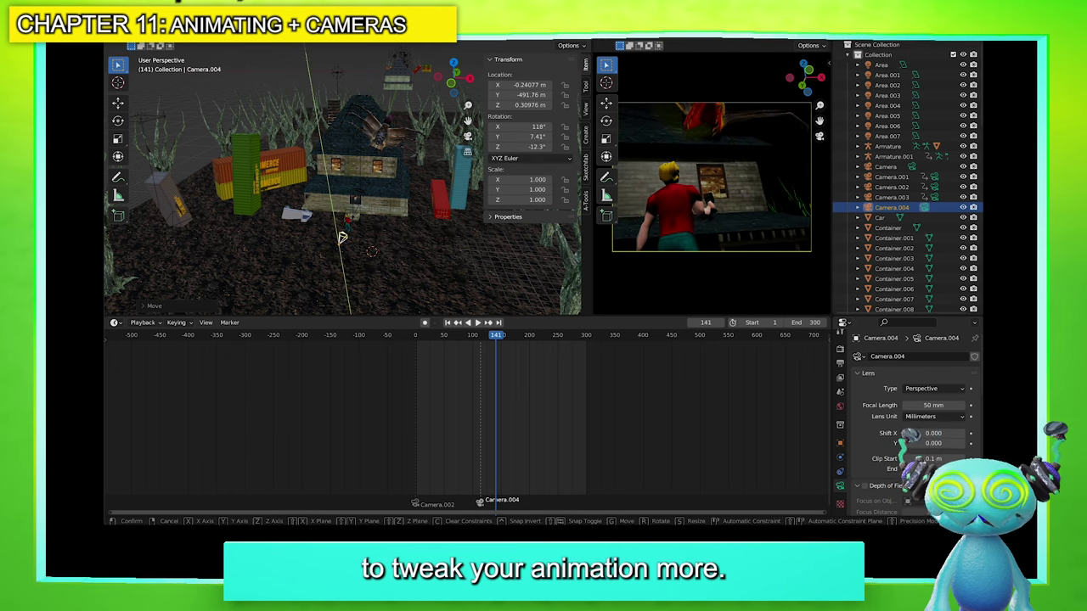
pyautogui.click(437, 238)
# Move Camera.004 along its local X and Z axes to about X -1.48 m, Y -490.85 m, Z 0.74 m
pyautogui.press('g')
pyautogui.press('x')
pyautogui.press('x')
pyautogui.click(432, 235)
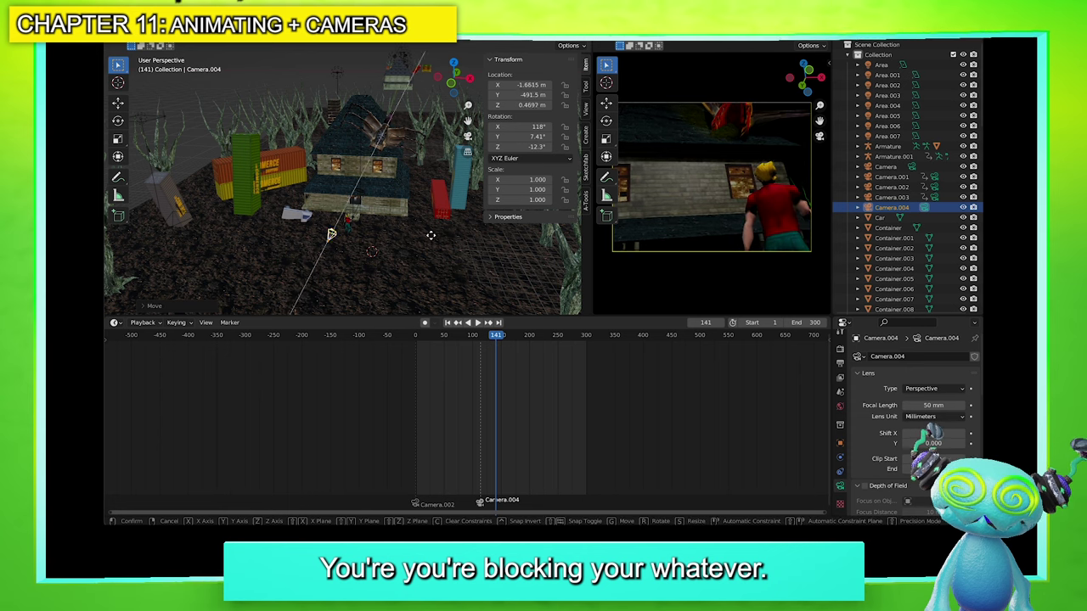
pyautogui.press('g')
pyautogui.press('z')
pyautogui.press('z')
pyautogui.click(437, 234)
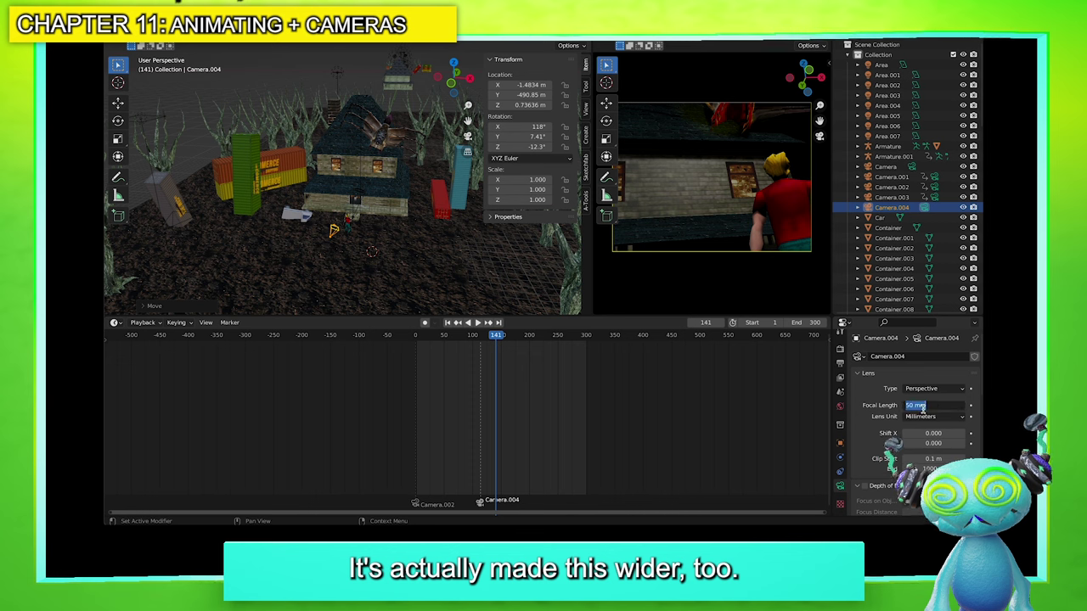
# Try a 24 mm focal length on Camera.004 and settle on 35 mm
pyautogui.write('24')
pyautogui.press('Return')
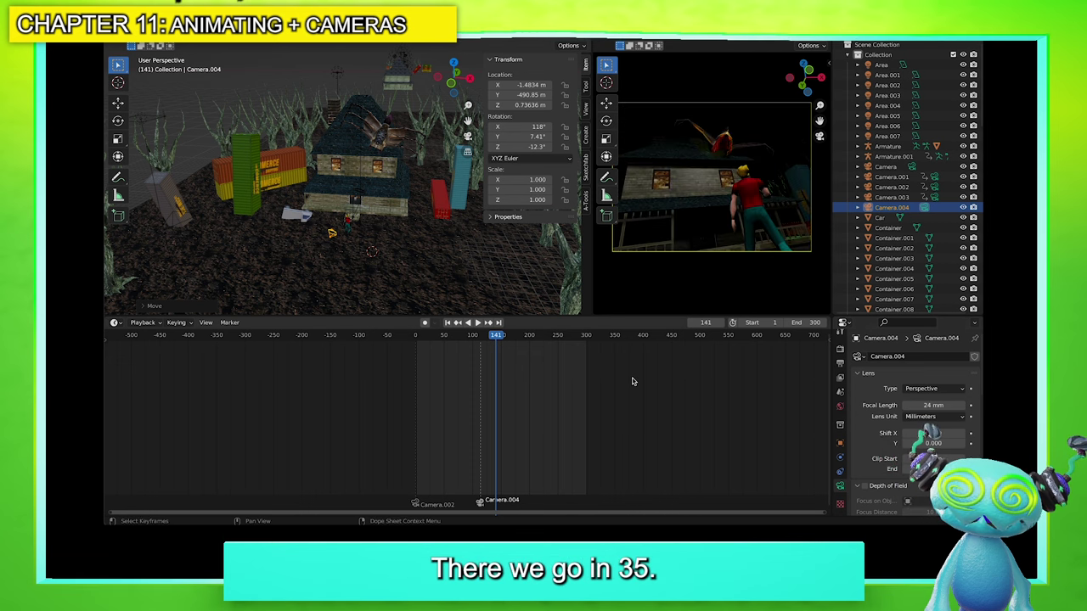
pyautogui.press('Return')
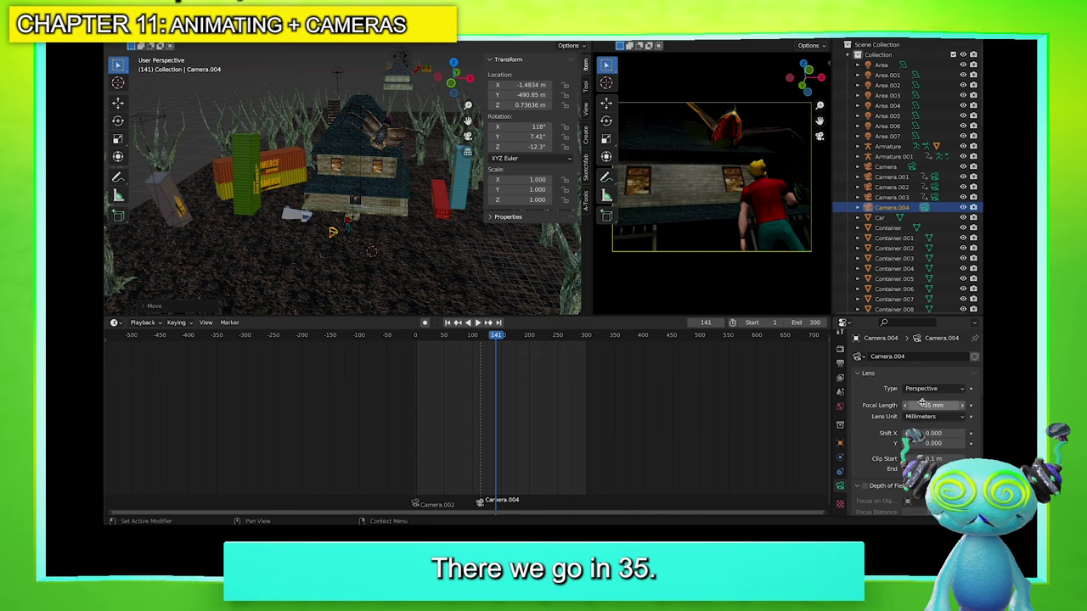
# Shift Camera.004 along its local axes to about X -0.98 m, Y -490.62 m, Z 0.06 m
pyautogui.press('g')
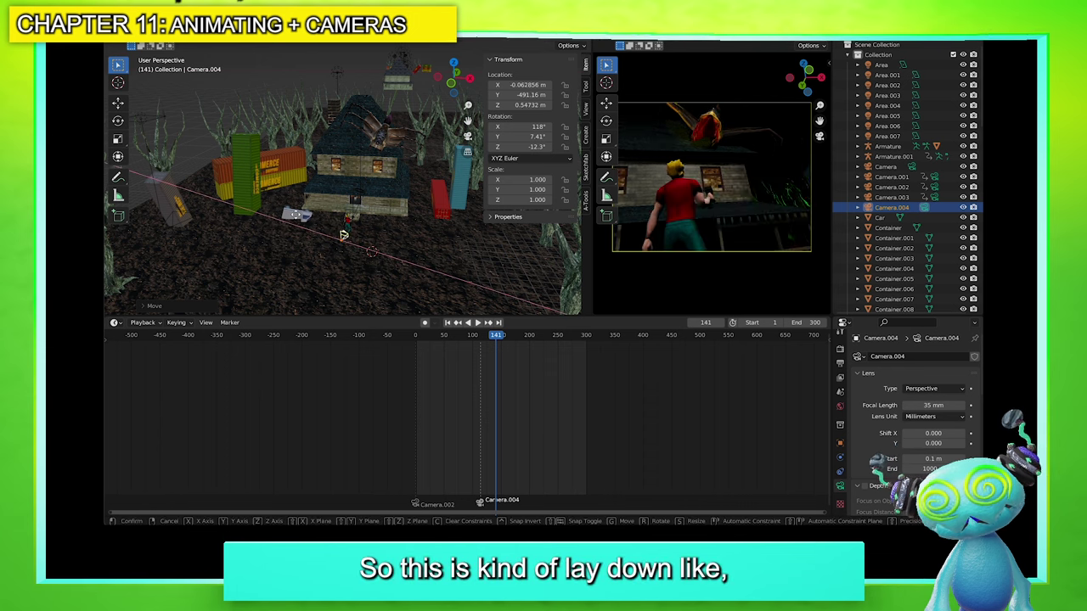
pyautogui.press('y')
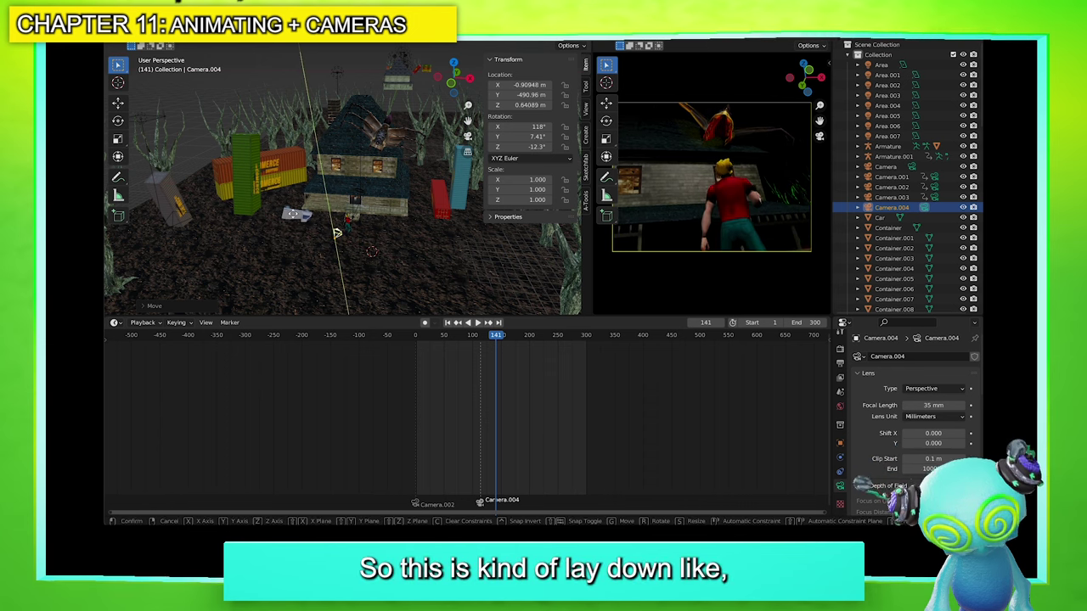
pyautogui.press('x')
pyautogui.click(293, 215)
# Play the animation from the start to check the cut to the low-angle shot
pyautogui.moveTo(455, 334); pyautogui.dragTo(414, 335)
pyautogui.press('space')
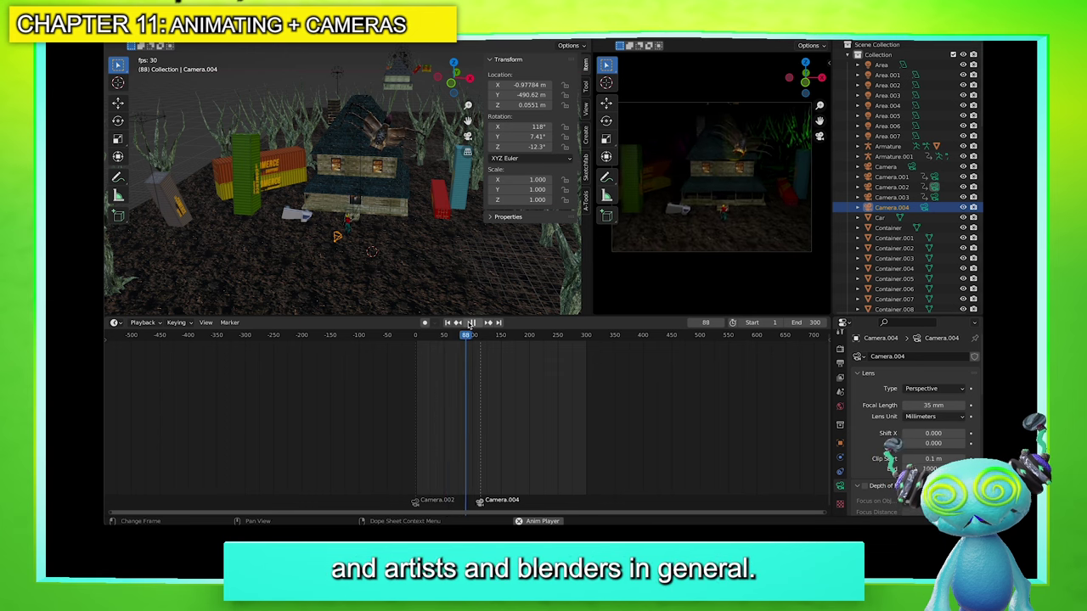
pyautogui.press('space')
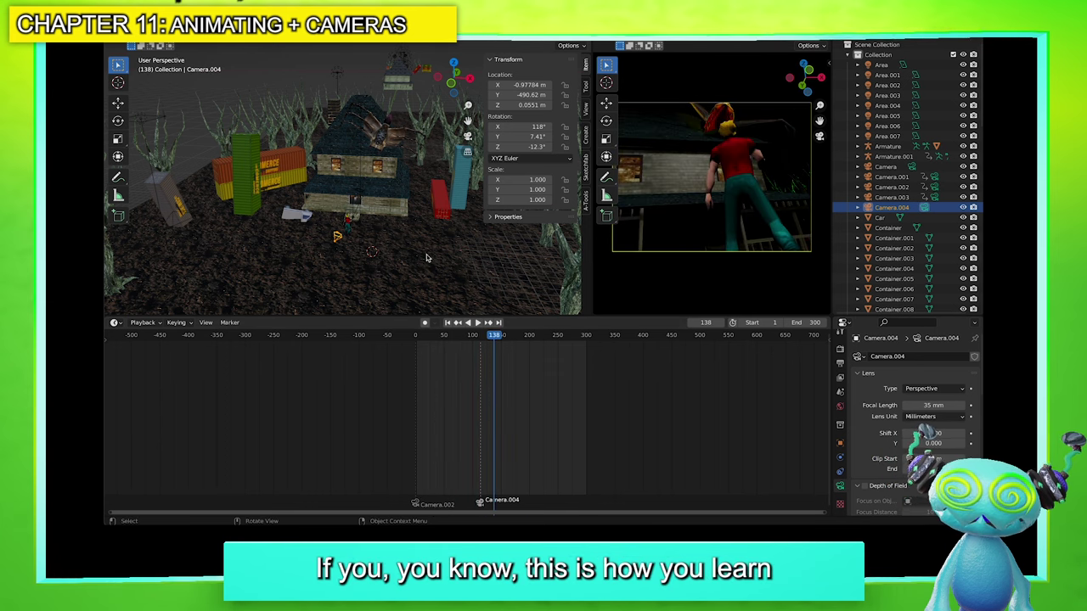
# Tilt Camera.004 about its local X axis to a rotation of 124°
pyautogui.moveTo(408, 235); pyautogui.dragTo(429, 244, button='middle')
pyautogui.press('r')
pyautogui.press('x')
pyautogui.press('x')
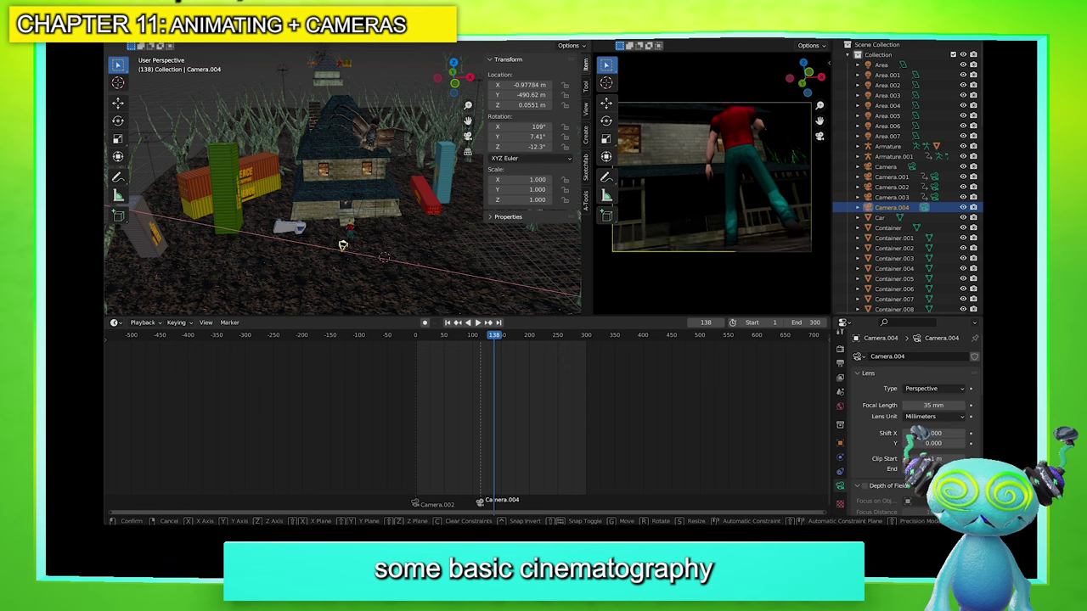
pyautogui.click(500, 325)
# Find the next cut point by playing and scrubbing the timeline, and add a marker at frame 161
pyautogui.moveTo(517, 357); pyautogui.dragTo(526, 364)
pyautogui.press('space')
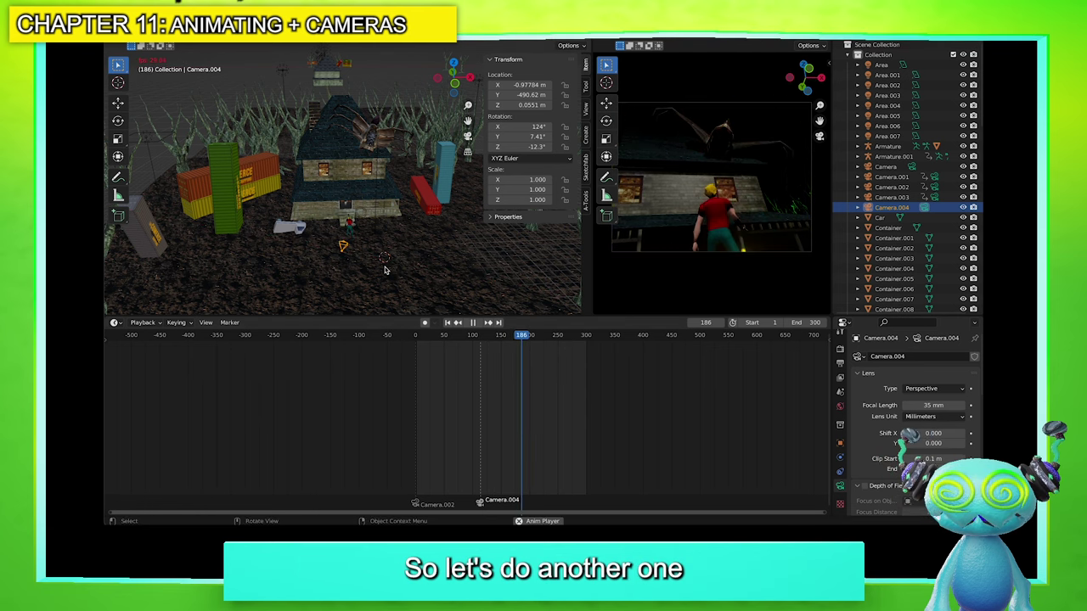
pyautogui.click(504, 335)
pyautogui.moveTo(501, 337); pyautogui.dragTo(506, 338)
pyautogui.press('space')
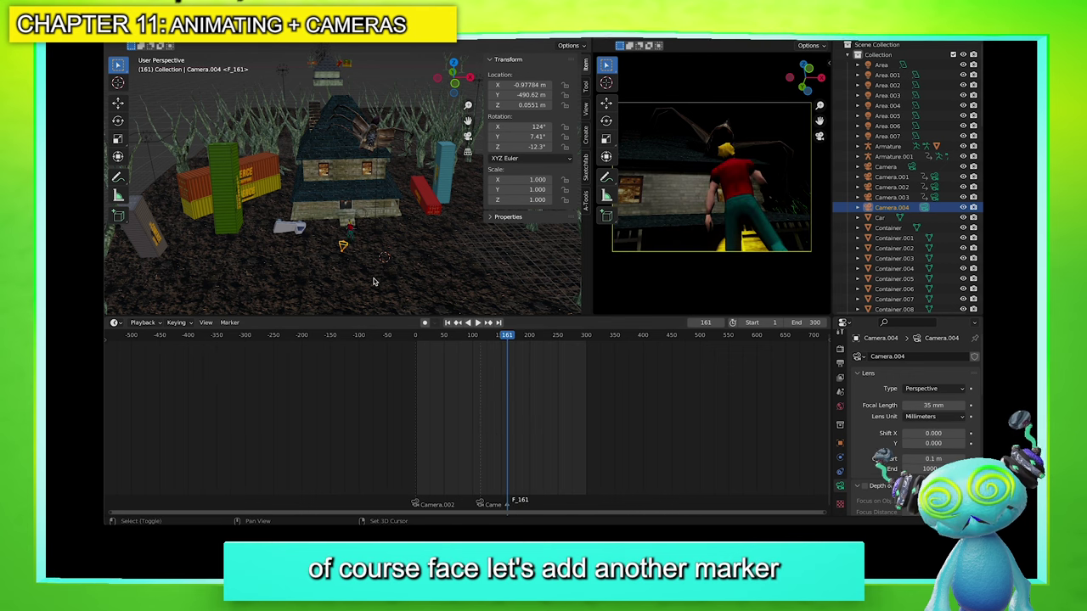
# Duplicate Camera.004 and place the copy higher, at about X -0.38 m, Y -489.04 m, Z 4.40 m
pyautogui.hotkey('shift', 'd')
pyautogui.click(365, 221)
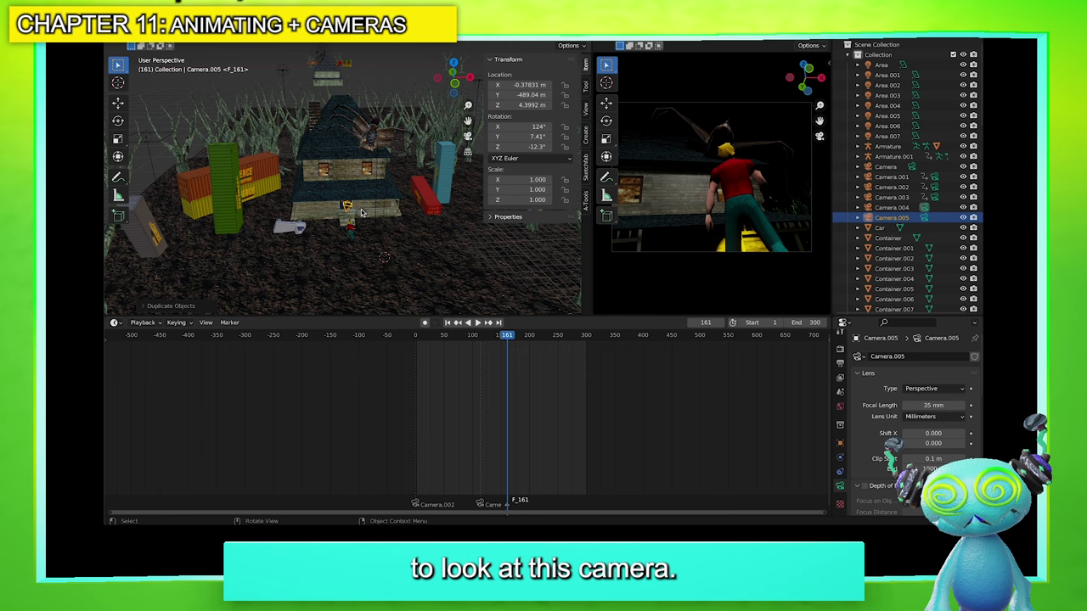
# Make Camera.005 the active camera and bind it to the timeline marker at frame 161
pyautogui.rightClick(351, 205)
pyautogui.click(351, 205)
pyautogui.click(229, 323)
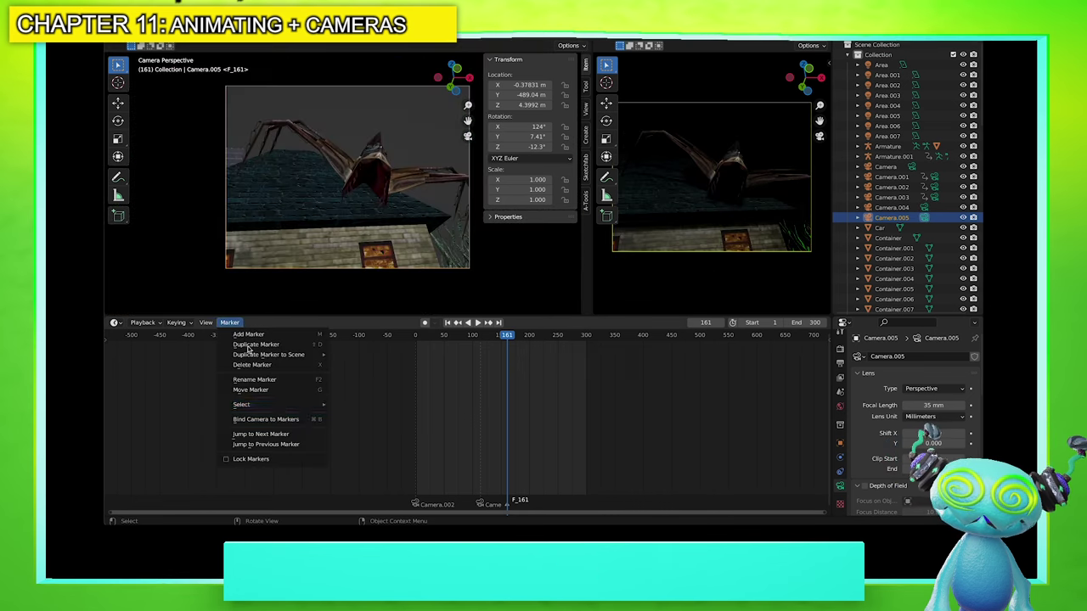
pyautogui.click(266, 419)
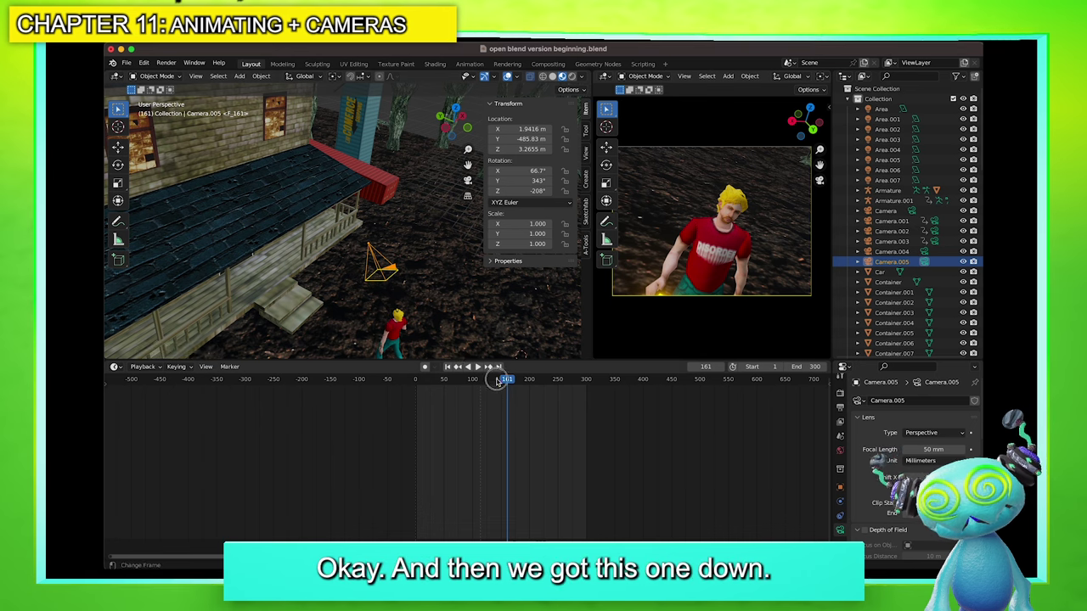
# Enlarge the camera viewport and play back the full sequence through all three camera shots
pyautogui.moveTo(497, 382); pyautogui.dragTo(389, 391)
pyautogui.press('space')
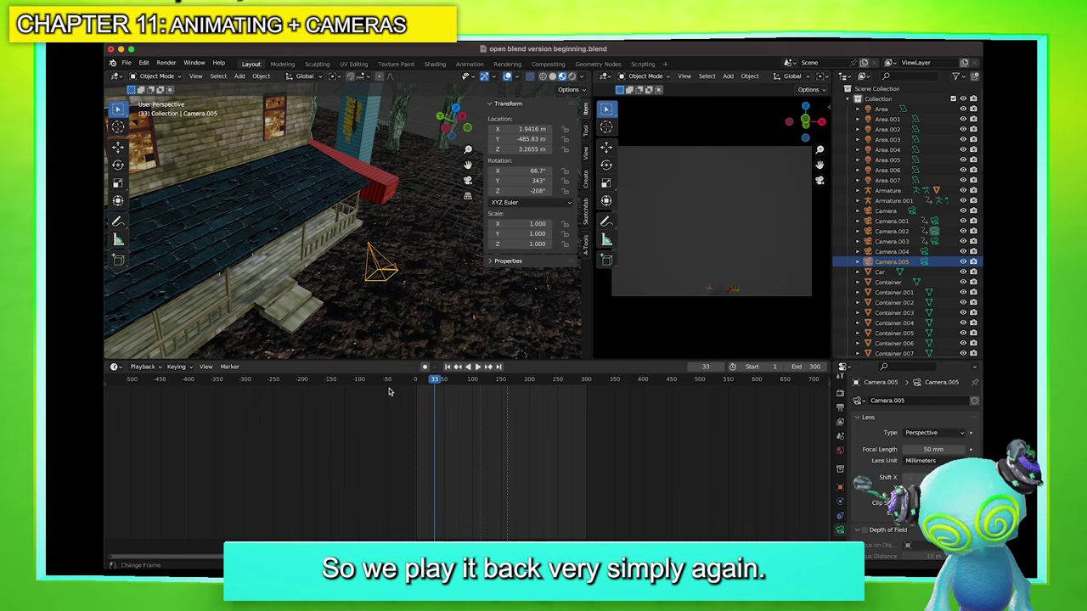
pyautogui.moveTo(592, 352); pyautogui.dragTo(522, 398)
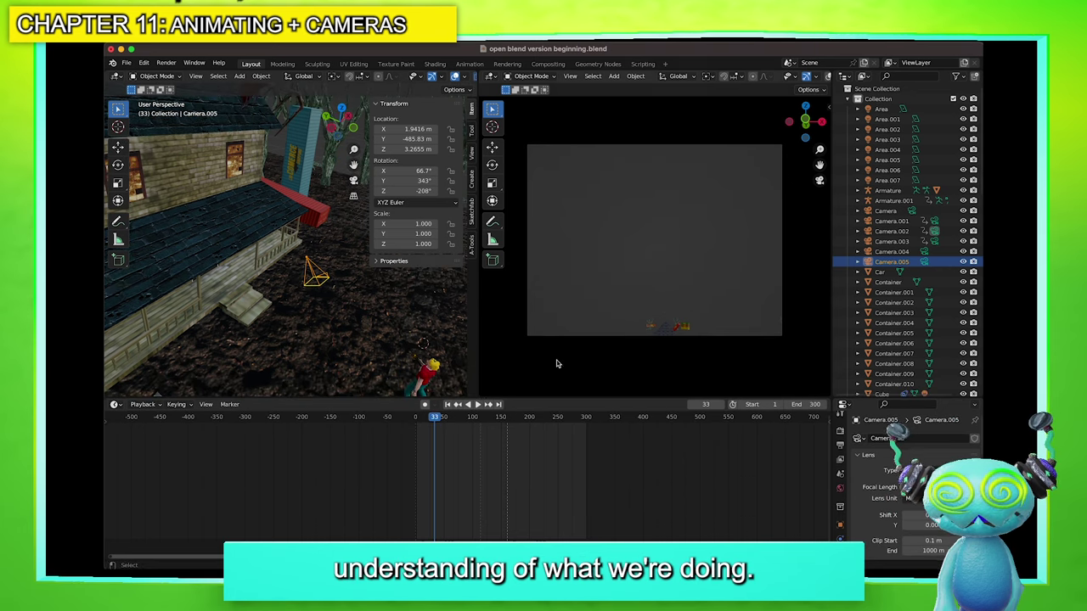
pyautogui.press('Home')
pyautogui.press('space')
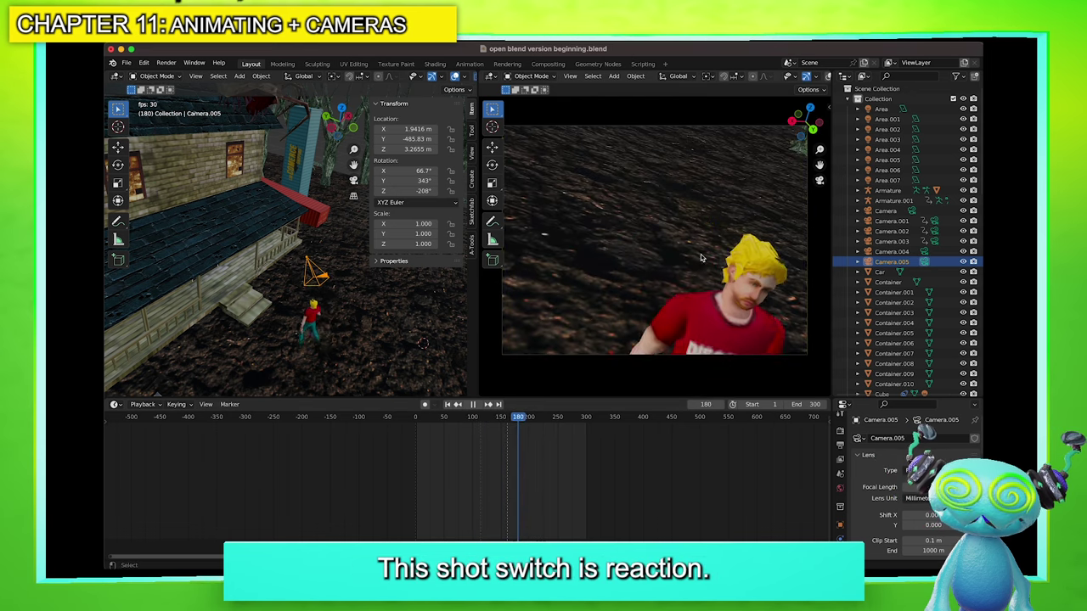
pyautogui.press('space')
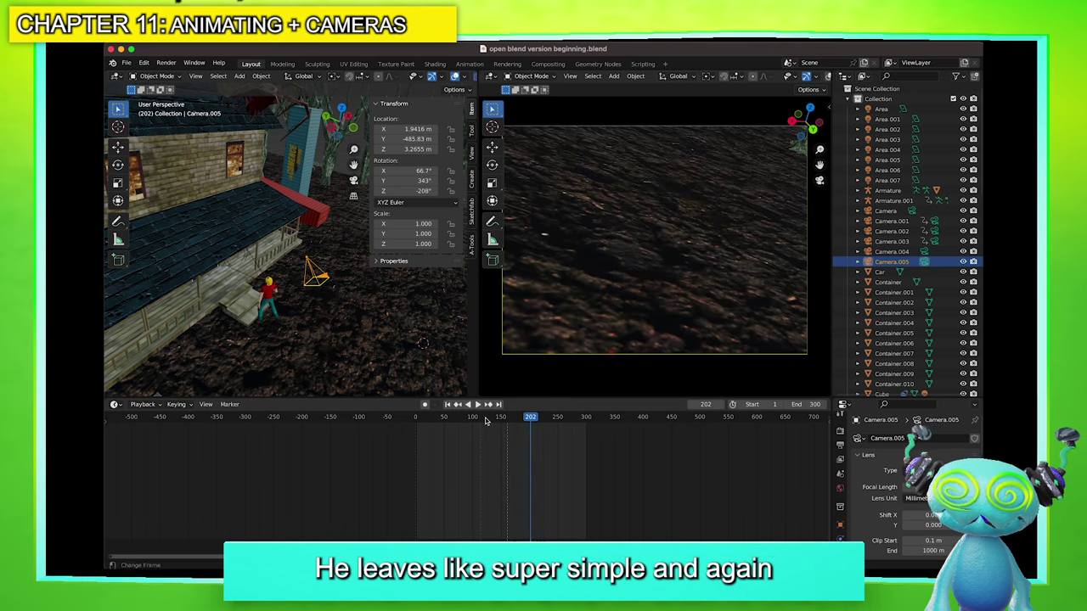
# Scrub and replay the frames around the camera cuts to examine the character's blocking, positioning and timing
pyautogui.moveTo(474, 436); pyautogui.dragTo(502, 427)
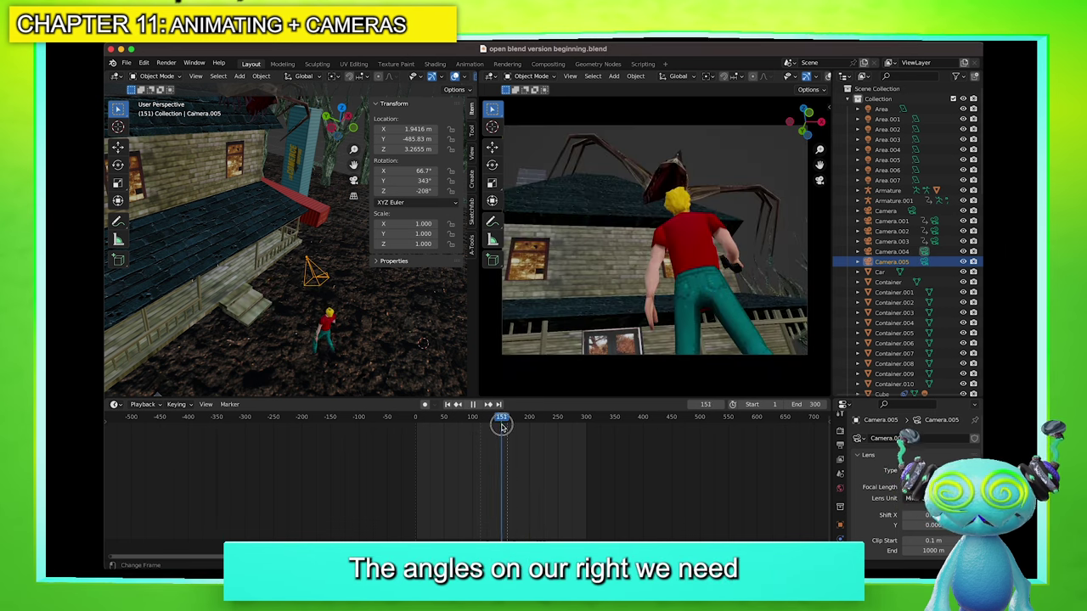
pyautogui.press('space')
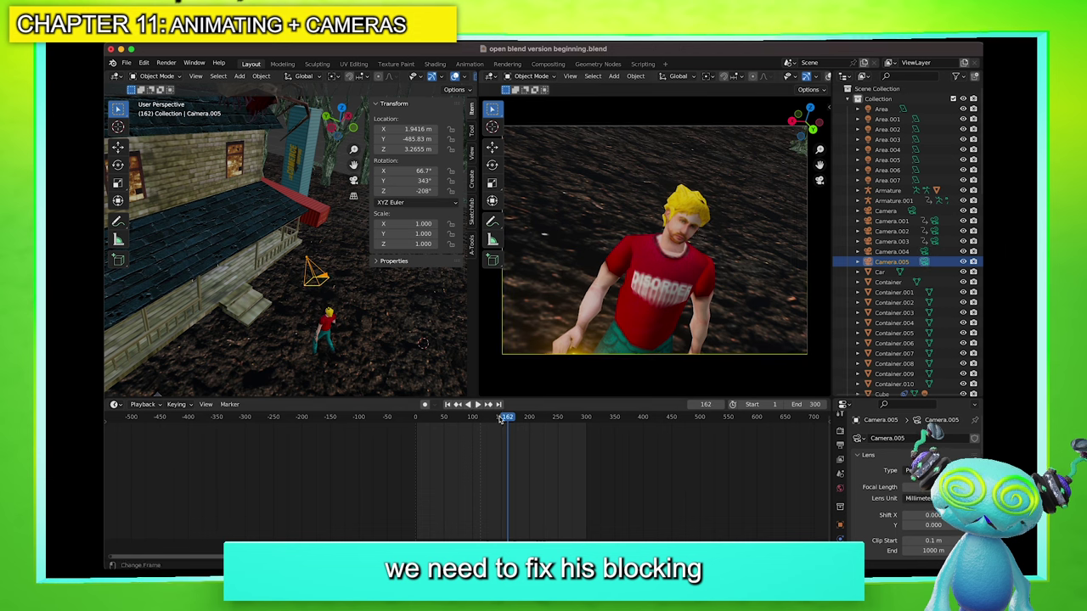
pyautogui.moveTo(502, 422); pyautogui.dragTo(493, 418)
pyautogui.press('space')
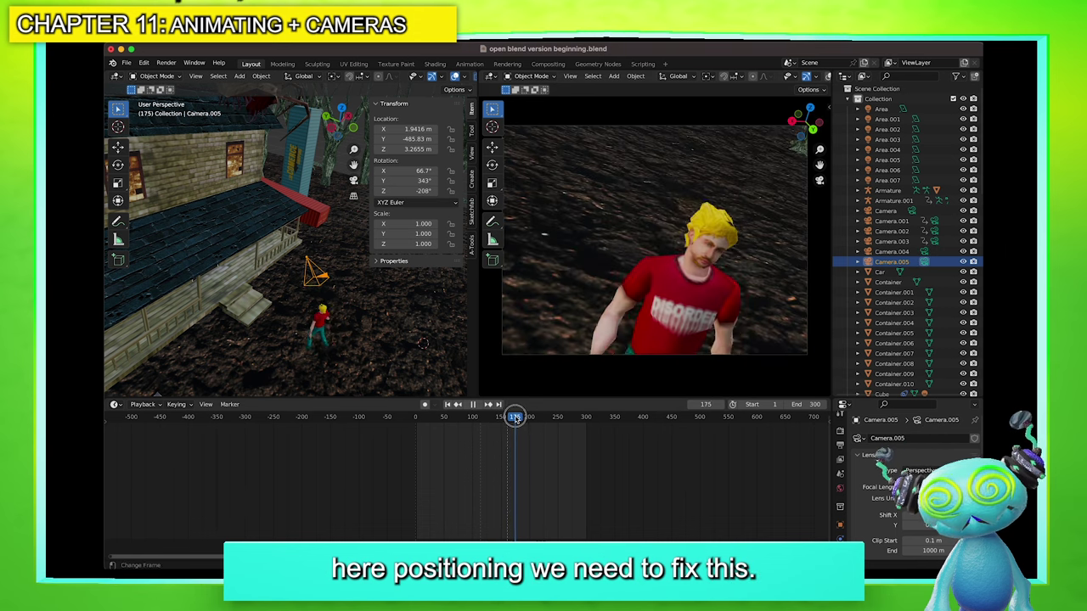
pyautogui.click(433, 427)
pyautogui.moveTo(408, 424); pyautogui.dragTo(460, 422)
pyautogui.scroll(-8, 215, 305)
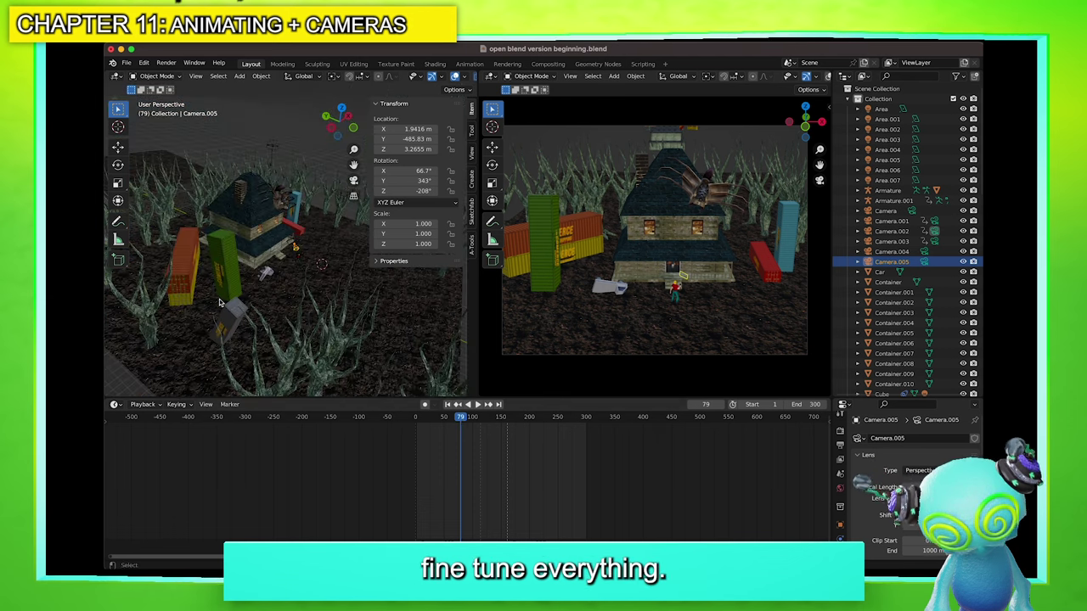
pyautogui.moveTo(427, 422); pyautogui.dragTo(458, 423)
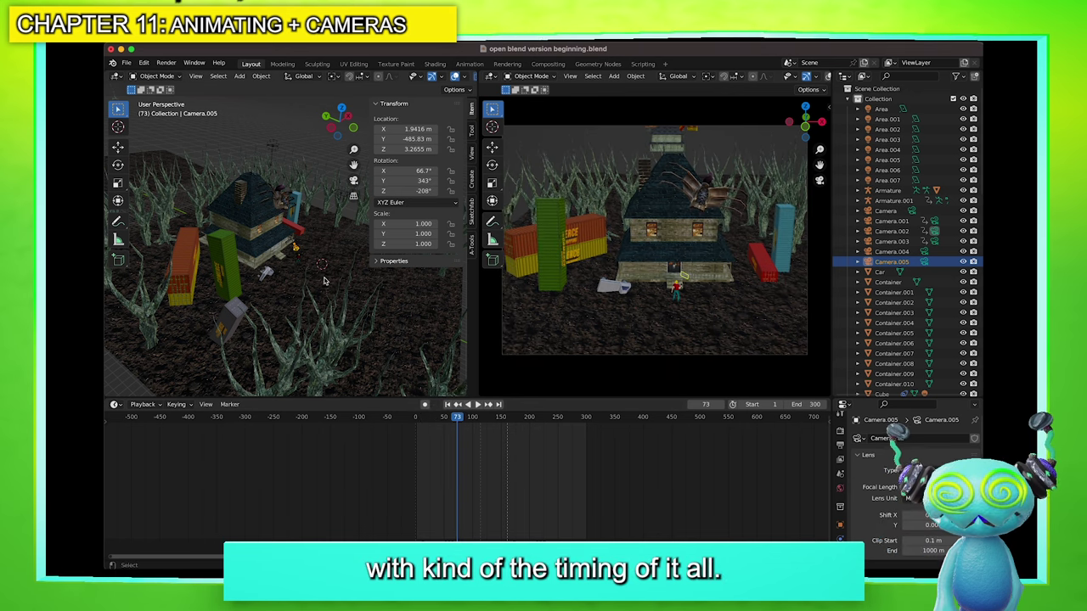
# Select the male_player character in front of the house
pyautogui.scroll(8, 345, 306)
pyautogui.click(301, 297)
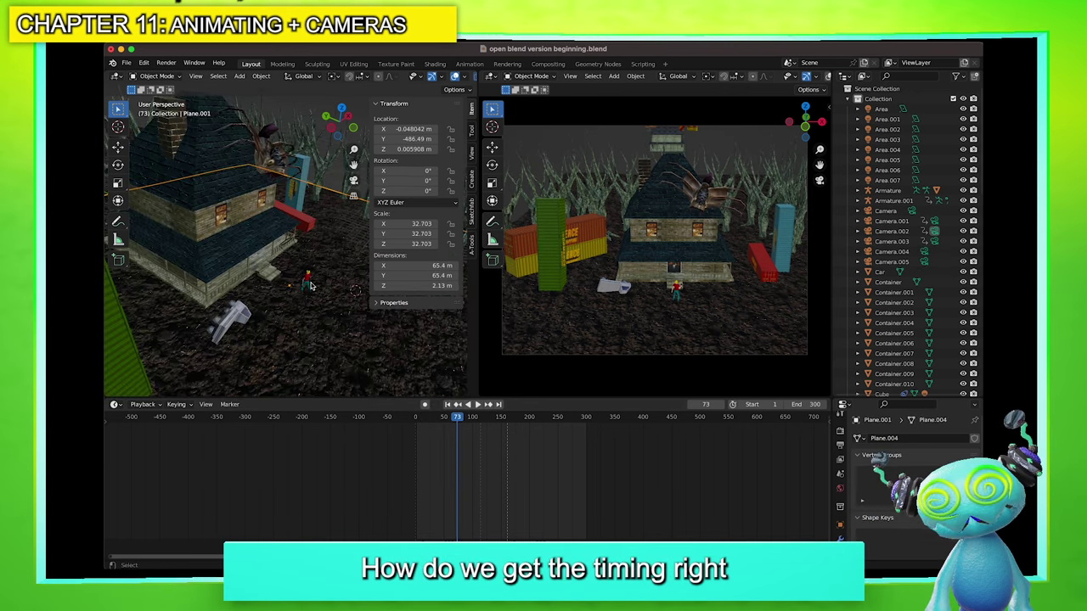
pyautogui.scroll(3, 308, 280)
pyautogui.click(284, 144)
pyautogui.click(313, 301)
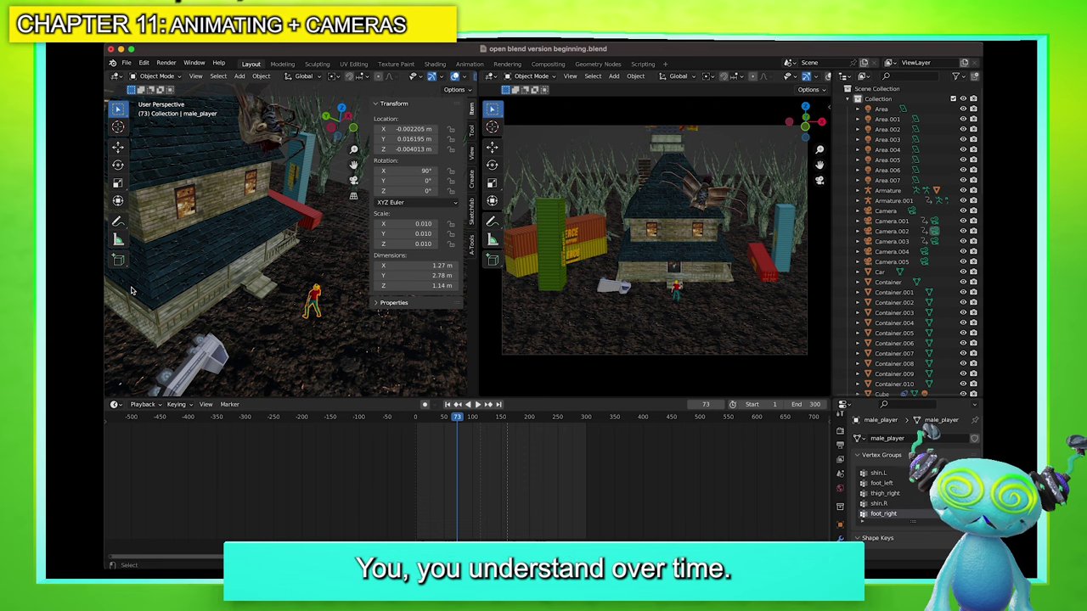
pyautogui.press('z')
pyautogui.click(584, 230)
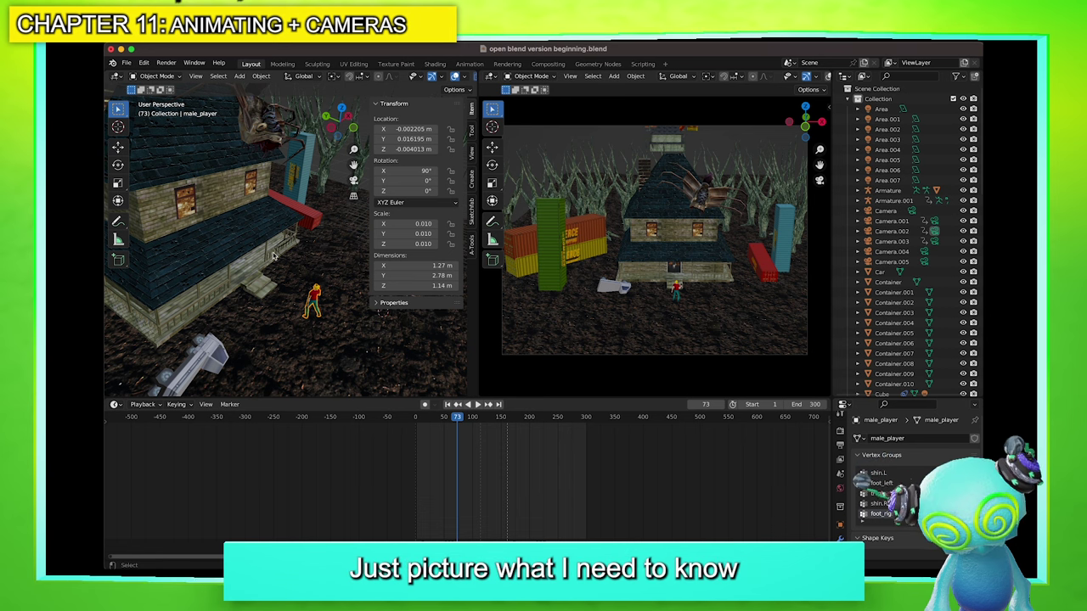
# Scrub to frame 166 and back, framing the male_player character to compare his pose with what the camera shows
pyautogui.moveTo(485, 420); pyautogui.dragTo(510, 433)
pyautogui.press('KP_Decimal')
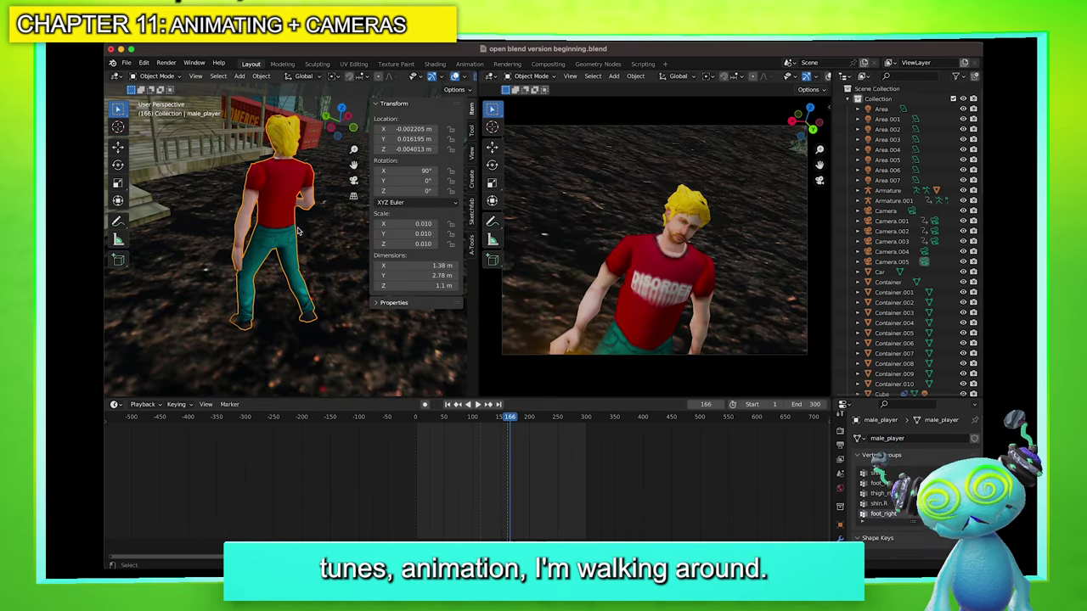
pyautogui.click(241, 178)
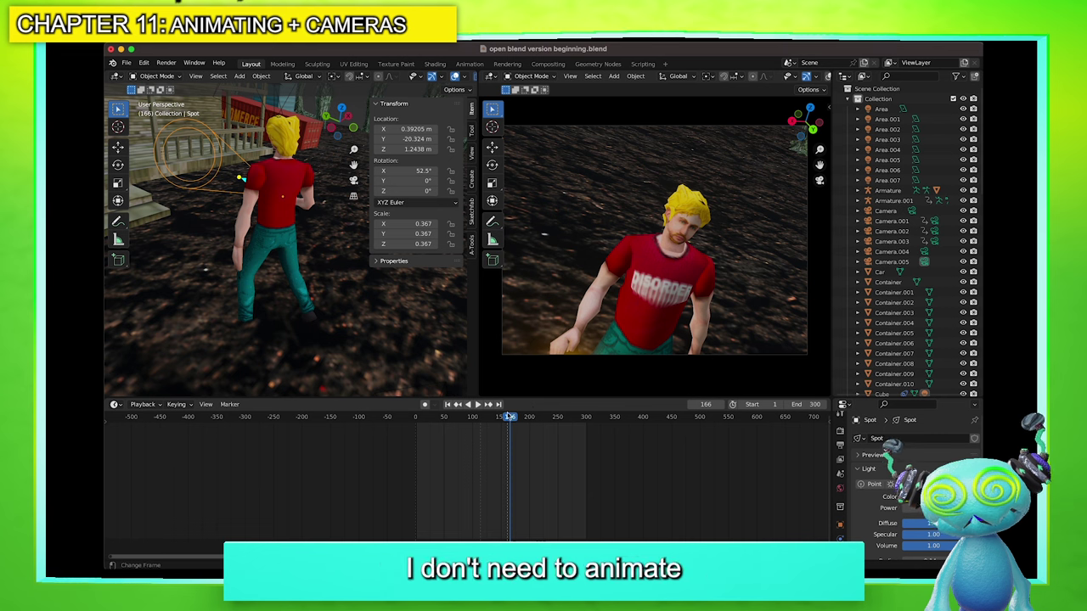
pyautogui.click(283, 236)
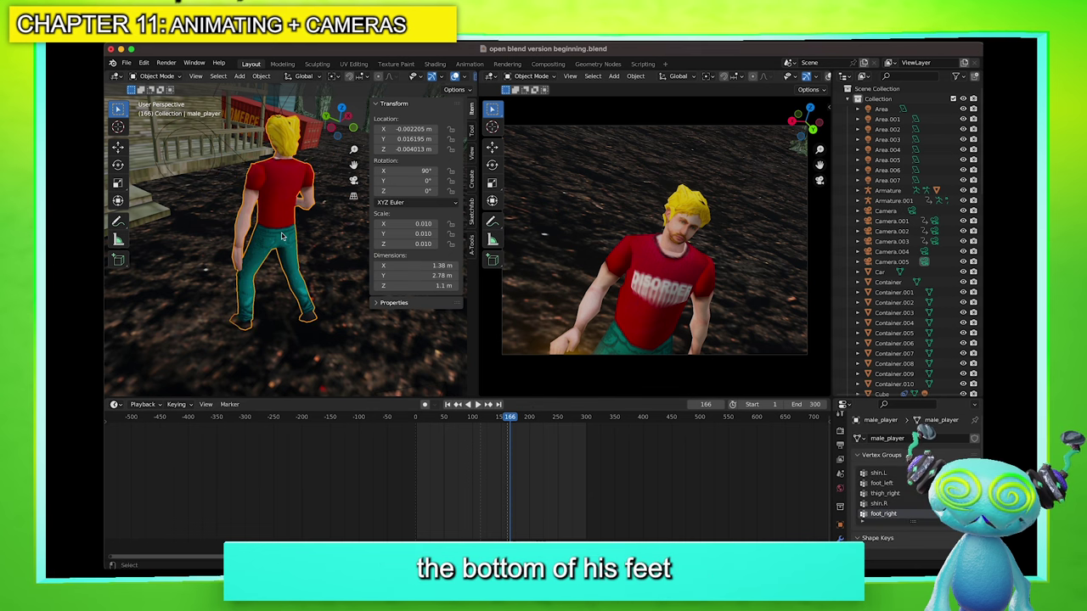
pyautogui.moveTo(509, 418); pyautogui.dragTo(460, 433)
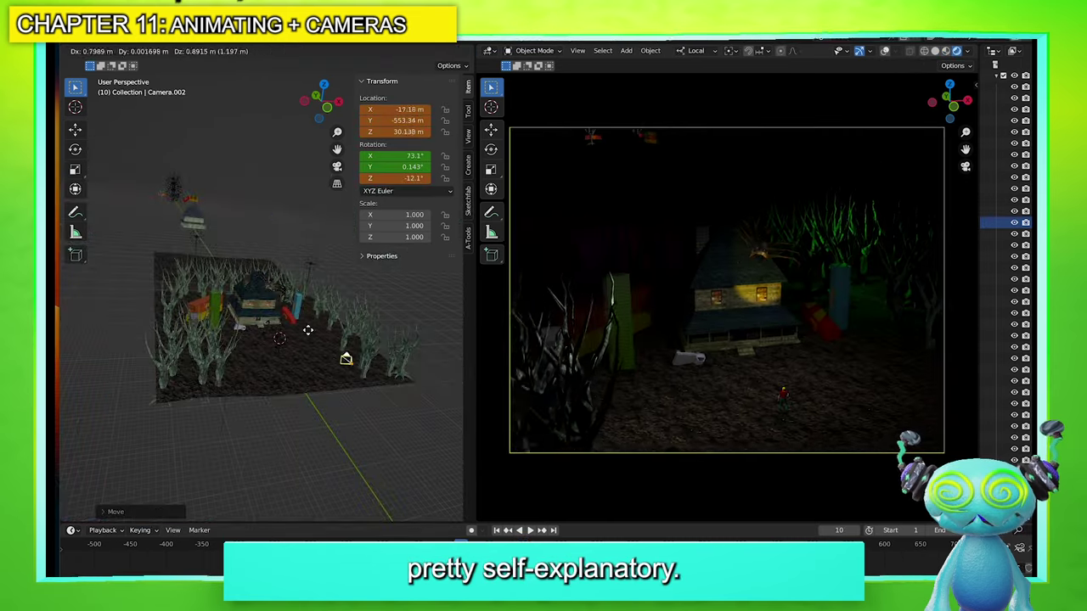
# Animate Camera.002 with keyframes for its position and rotation within the first 20 frames, and play back the move
pyautogui.click(357, 348)
pyautogui.press('i')
pyautogui.press('space')
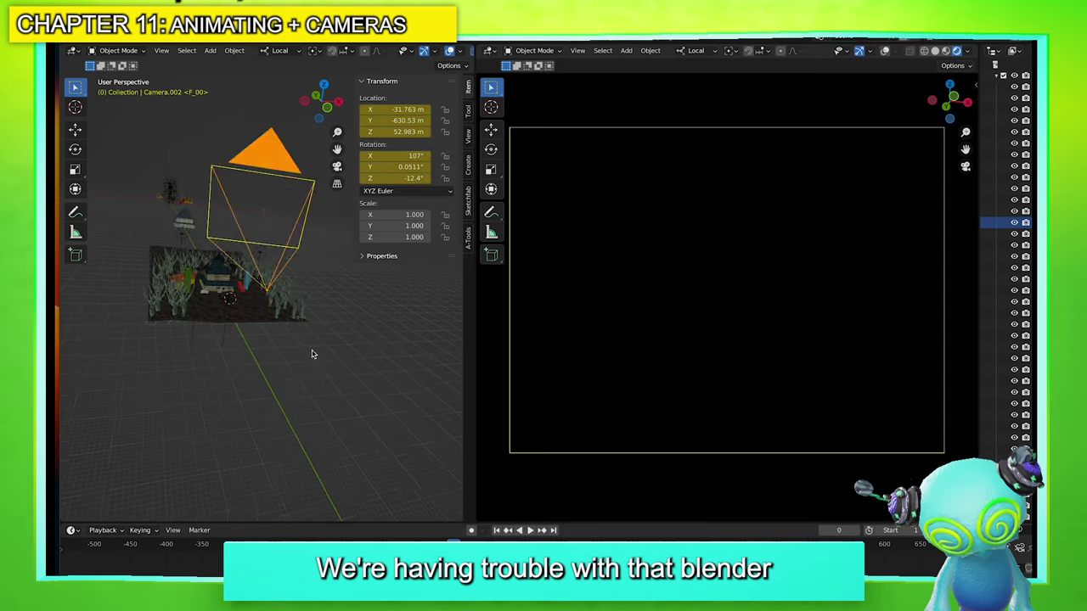
pyautogui.press('i')
pyautogui.click(279, 221)
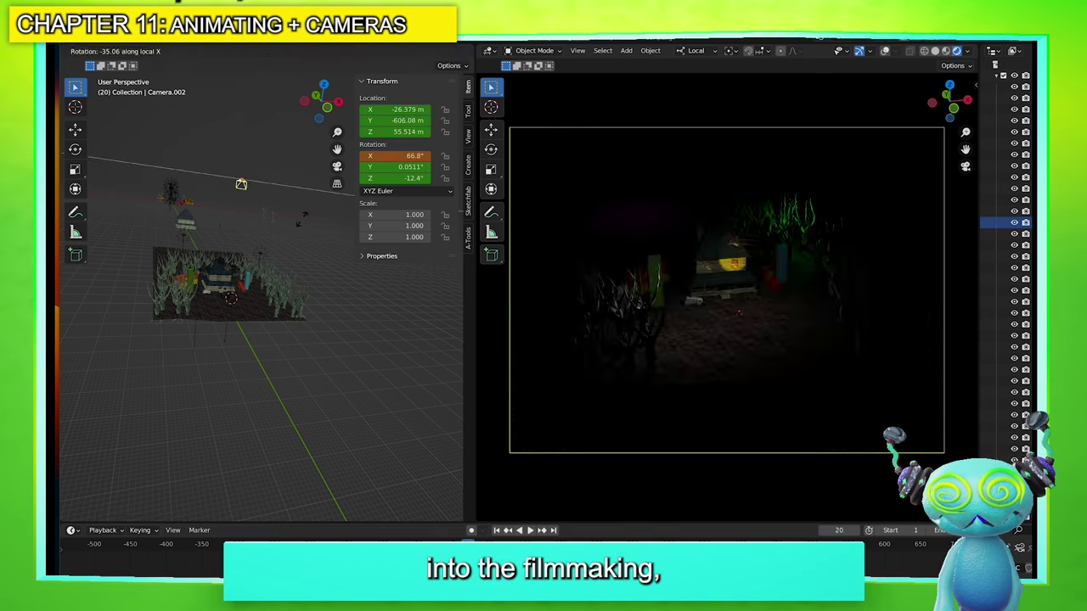
pyautogui.press('space')
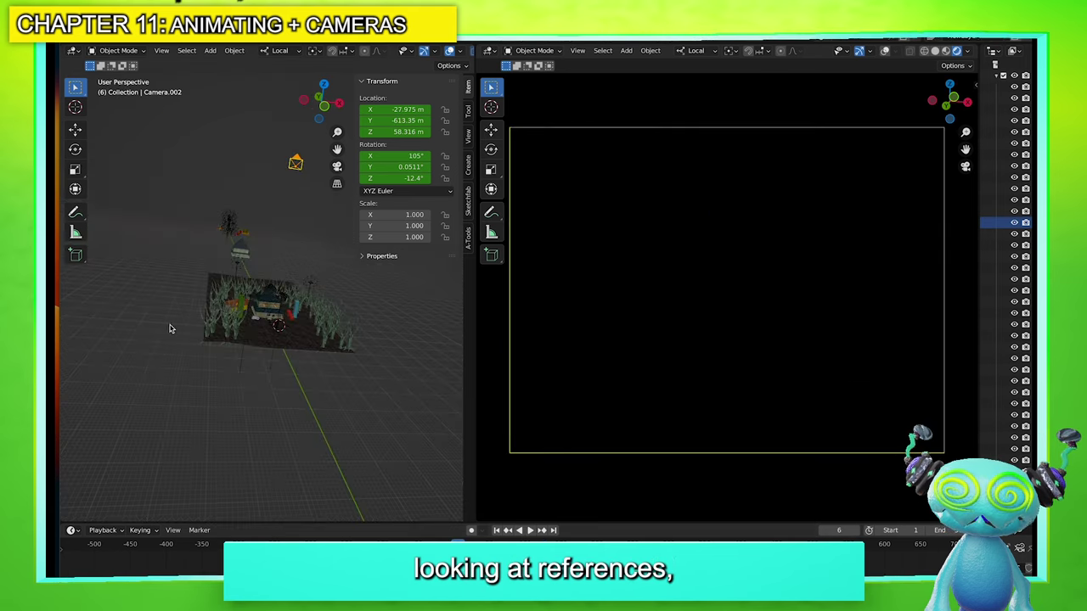
# Rotate the spider's leg bones in Armature.001 into a new pose at frame 59
pyautogui.click(238, 341)
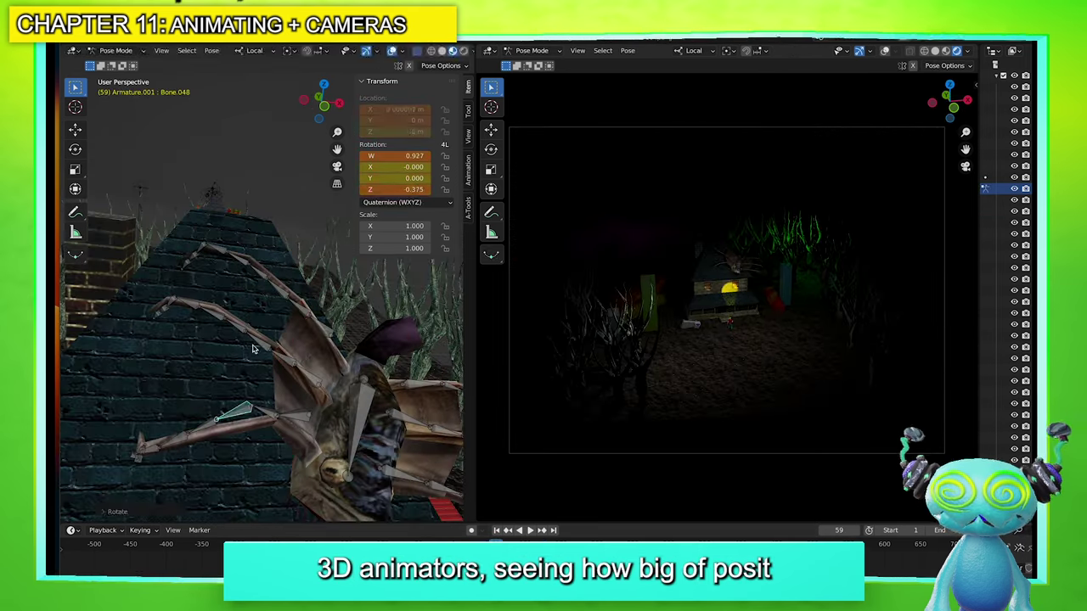
pyautogui.click(270, 282)
pyautogui.press('r')
pyautogui.press('y')
pyautogui.click(254, 323)
pyautogui.scroll(-5, 254, 323)
pyautogui.click(365, 424)
pyautogui.moveTo(365, 425); pyautogui.dragTo(285, 396, button='middle')
pyautogui.press('r')
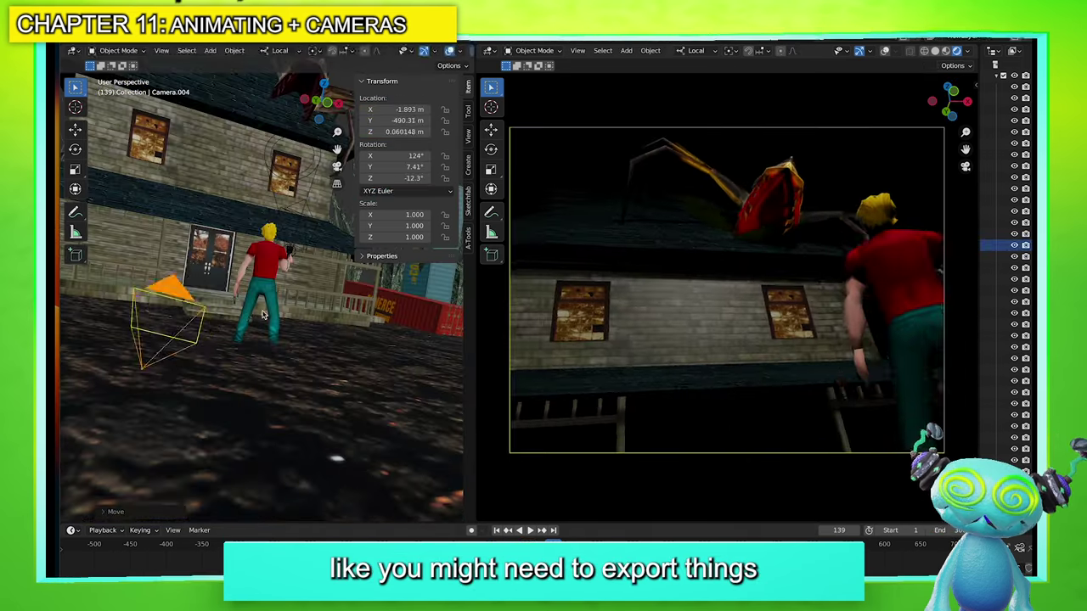
# Reposition Camera.004 behind the character at frame 139, looking up at the house and spider, and select the spider's armature
pyautogui.press('g')
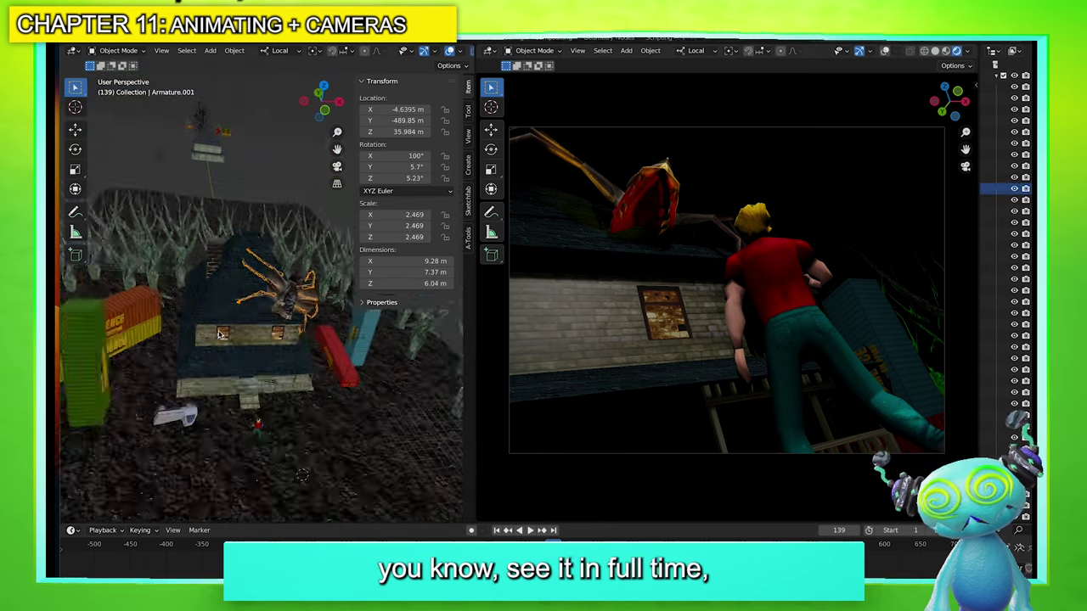
pyautogui.click(289, 314)
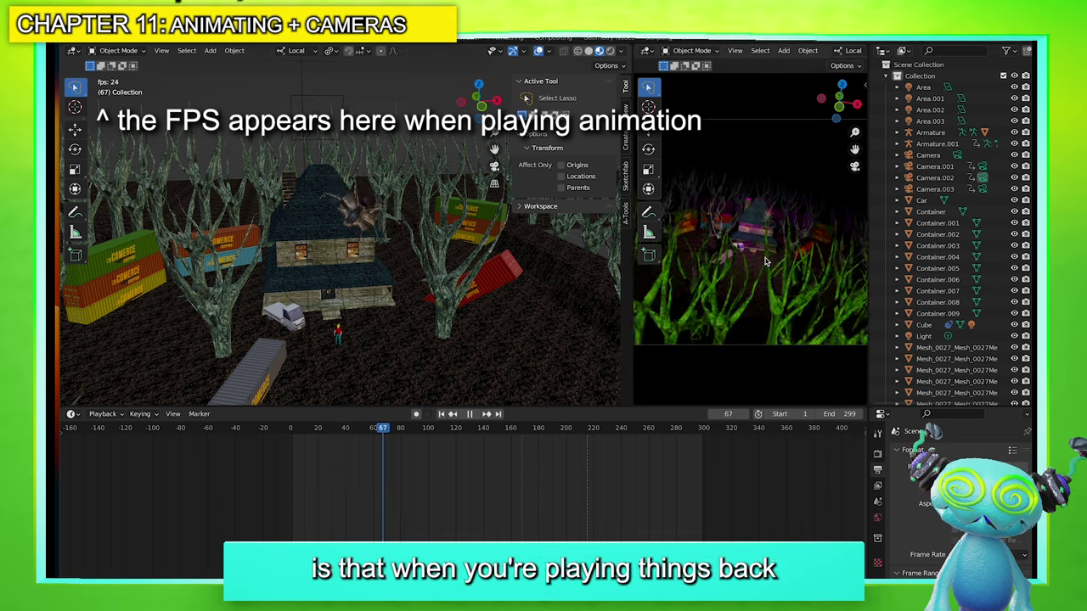
# Play back the animation at the scene's frame rate, view the character from the side and put his rig in Pose Mode
pyautogui.press('space')
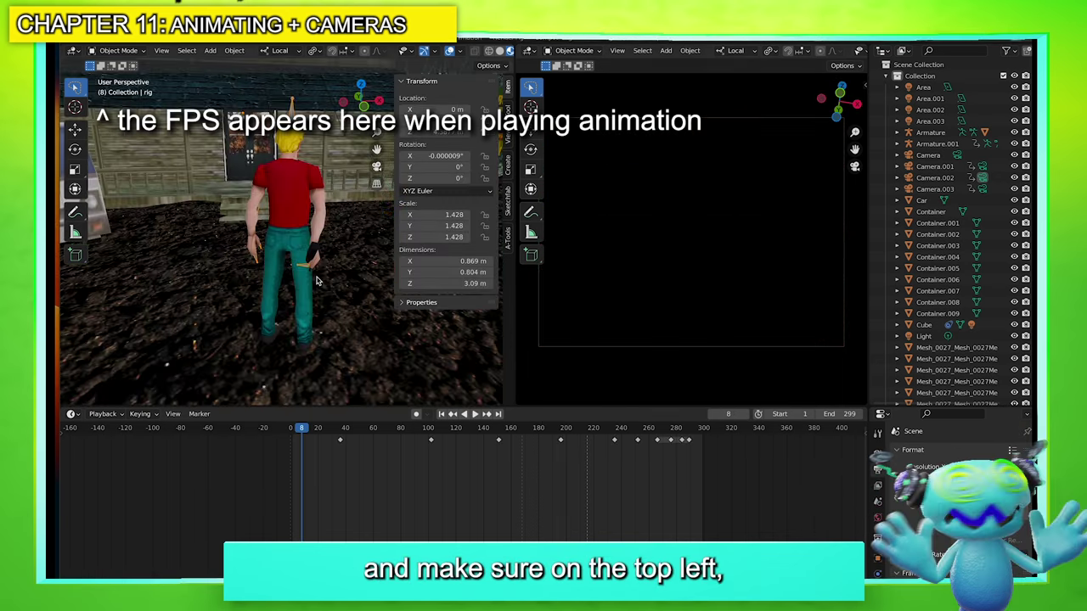
pyautogui.moveTo(316, 280); pyautogui.dragTo(446, 270, button='middle')
pyautogui.moveTo(357, 247); pyautogui.dragTo(289, 209, button='middle')
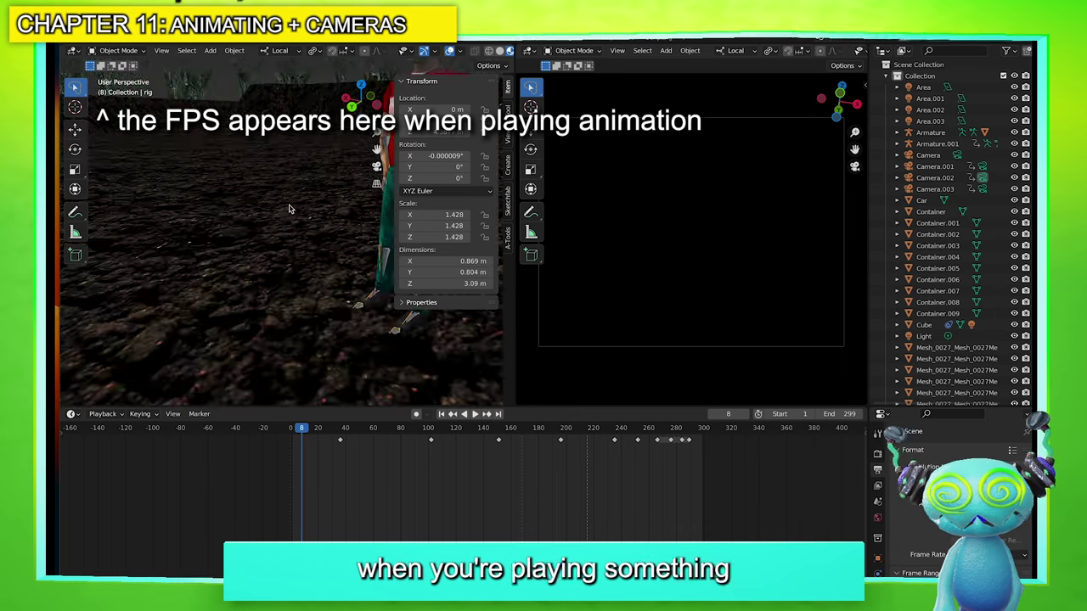
pyautogui.click(411, 82)
pyautogui.keyDown('shift'); pyautogui.moveTo(429, 184); pyautogui.dragTo(320, 233, button='middle'); pyautogui.keyUp('shift')
pyautogui.hotkey('ctrl', 'Tab')
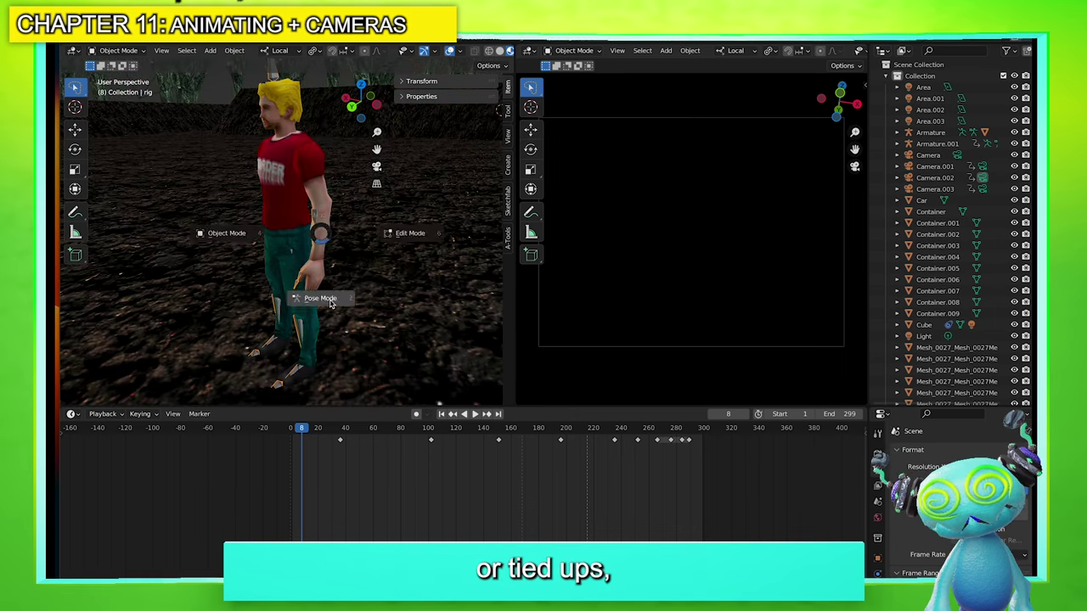
pyautogui.click(328, 285)
# Scrub the rig's animation to around frame 246 and examine the character's placement in front of the house
pyautogui.moveTo(311, 430); pyautogui.dragTo(664, 452)
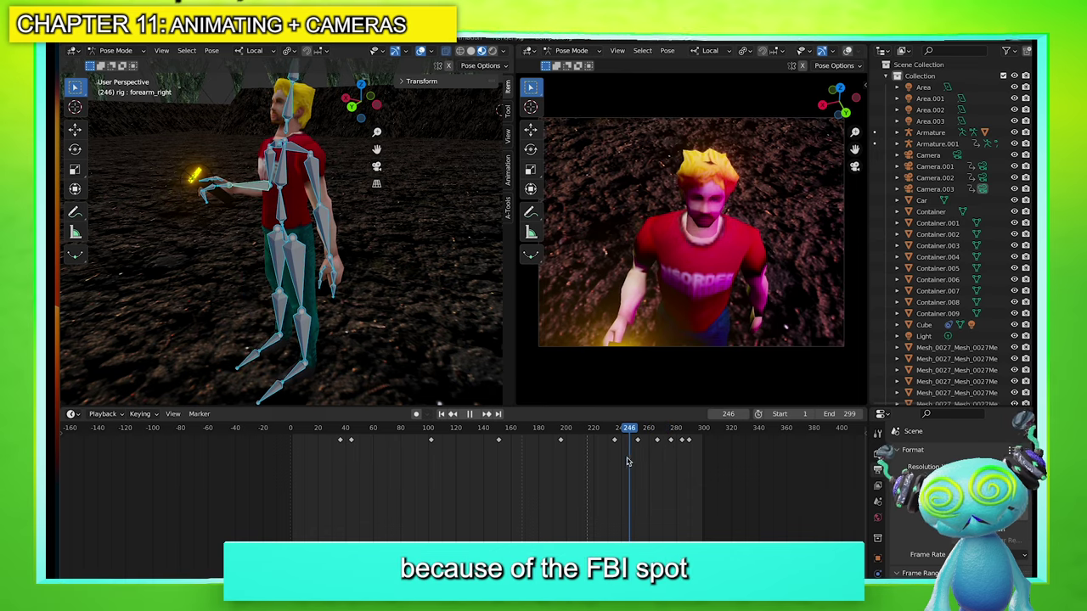
pyautogui.scroll(-5, 280, 246)
pyautogui.moveTo(280, 246)
pyautogui.mouseDown(button='middle')
pyautogui.moveTo(289, 238)
pyautogui.moveTo(279, 240)
pyautogui.mouseUp(button='middle')
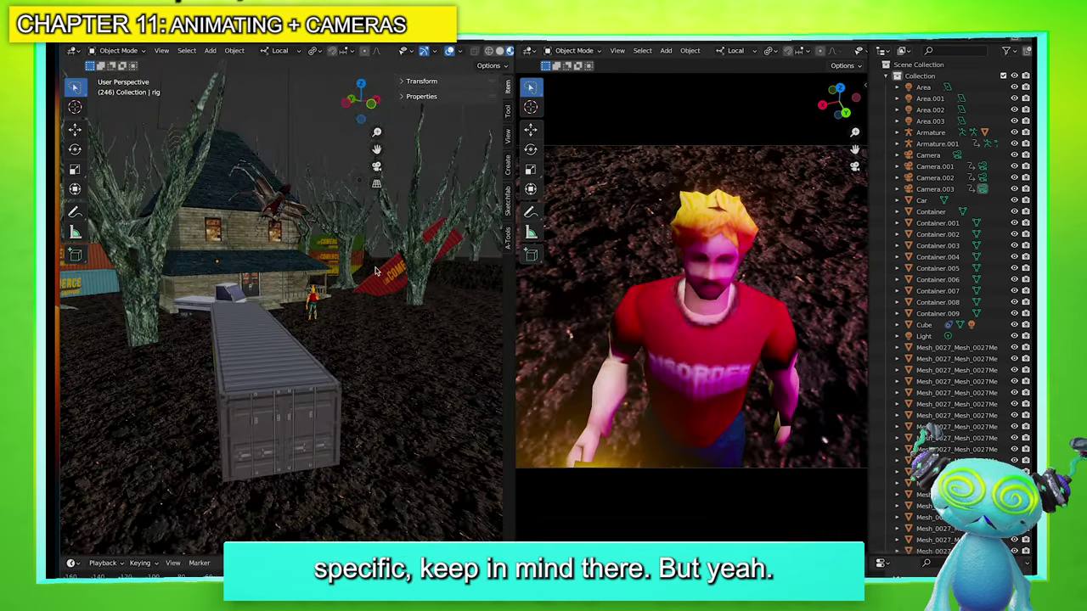
pyautogui.moveTo(376, 271); pyautogui.dragTo(312, 291, button='middle')
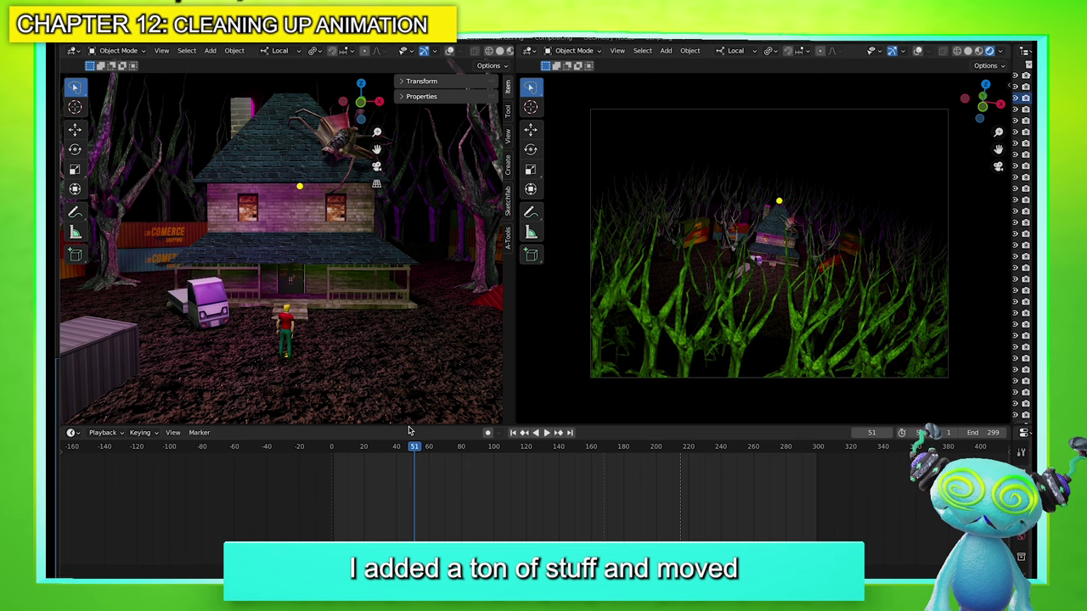
# Enlarge both viewports and examine the whole forest scene and its lighting in rendered shading
pyautogui.moveTo(409, 427); pyautogui.dragTo(413, 511)
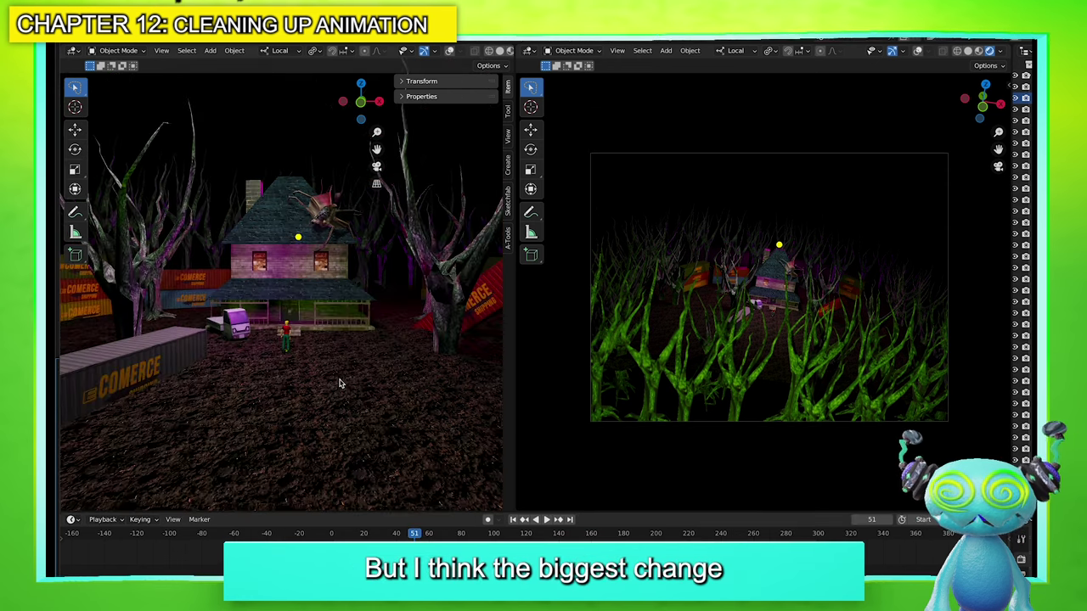
pyautogui.moveTo(341, 339)
pyautogui.mouseDown(button='middle')
pyautogui.moveTo(357, 351)
pyautogui.moveTo(348, 337)
pyautogui.mouseUp(button='middle')
pyautogui.scroll(-4, 352, 350)
pyautogui.press('z')
pyautogui.click(407, 246)
pyautogui.moveTo(377, 149); pyautogui.dragTo(344, 255)
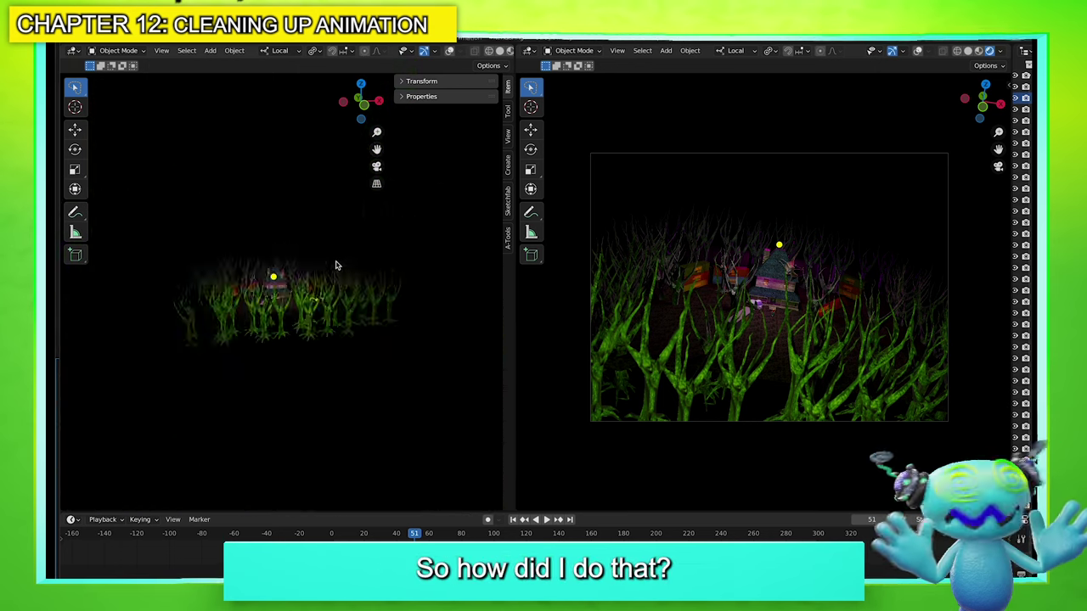
pyautogui.moveTo(335, 262)
pyautogui.mouseDown(button='middle')
pyautogui.moveTo(227, 199)
pyautogui.moveTo(257, 171)
pyautogui.mouseUp(button='middle')
# Switch the viewport to material preview with overlays shown and frame the Area.001 light
pyautogui.press('z')
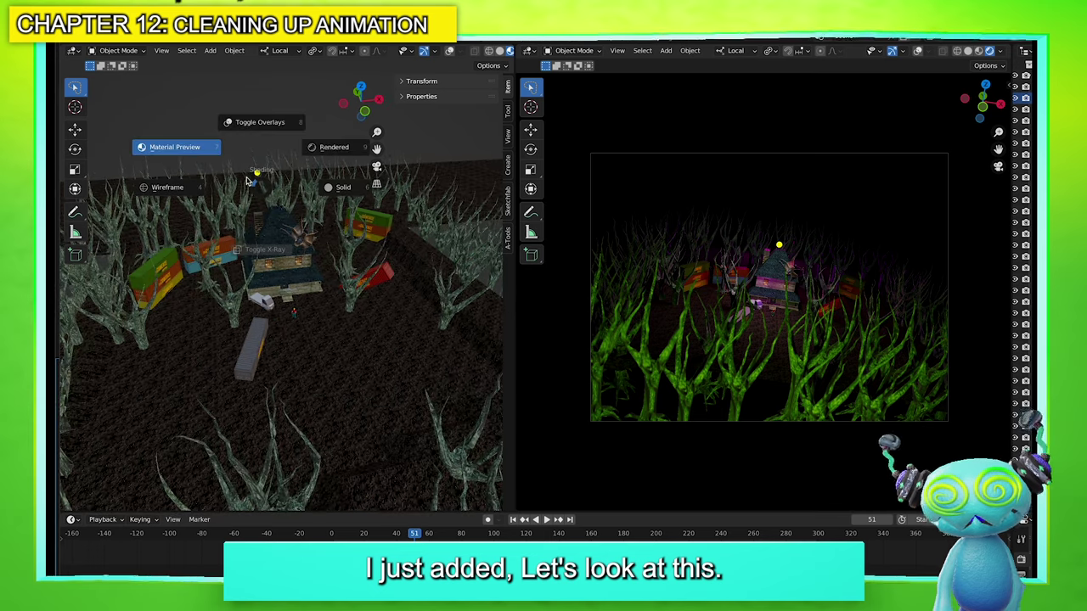
pyautogui.click(239, 126)
pyautogui.press('KP_Decimal')
pyautogui.scroll(-6, 316, 286)
# Compare the scene's light placement in rendered, wireframe and material preview shading
pyautogui.press('z')
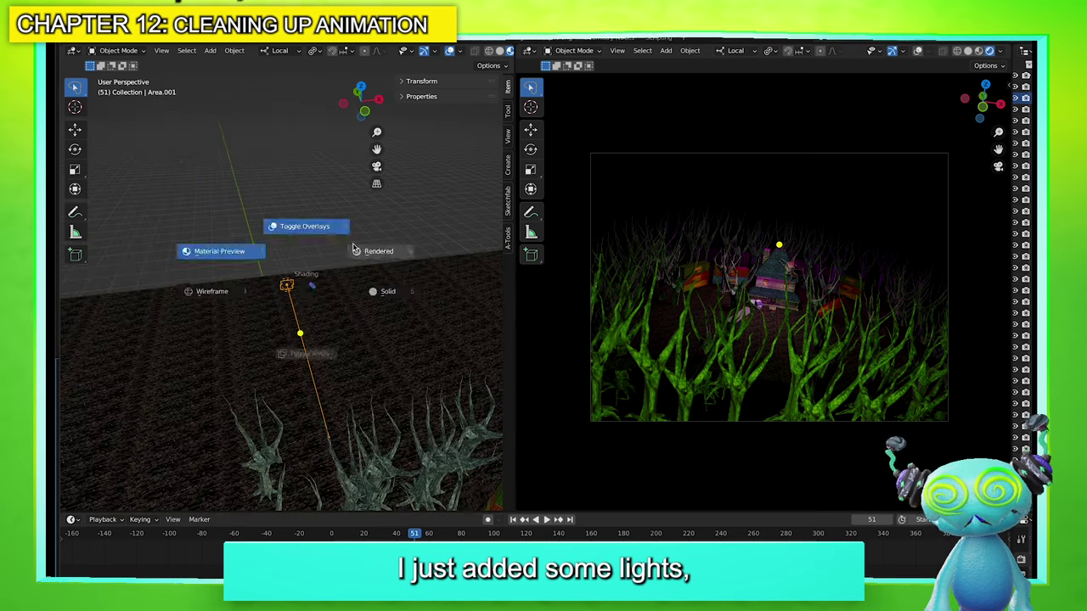
pyautogui.click(355, 249)
pyautogui.moveTo(263, 370); pyautogui.dragTo(272, 397, button='middle')
pyautogui.click(384, 444)
pyautogui.moveTo(309, 329); pyautogui.dragTo(311, 349, button='middle')
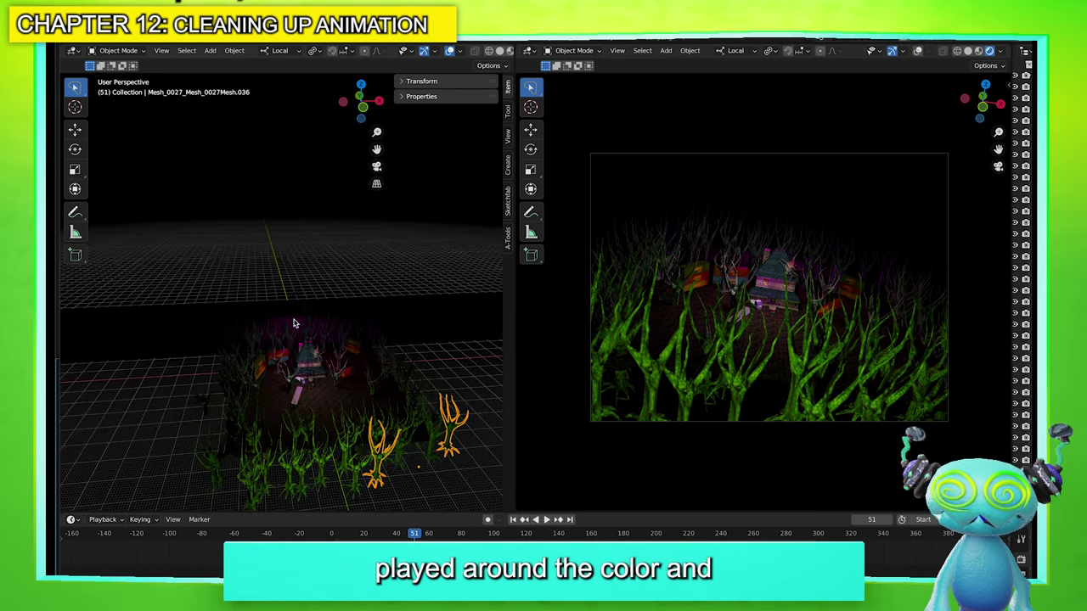
pyautogui.hotkey('shift', 'z')
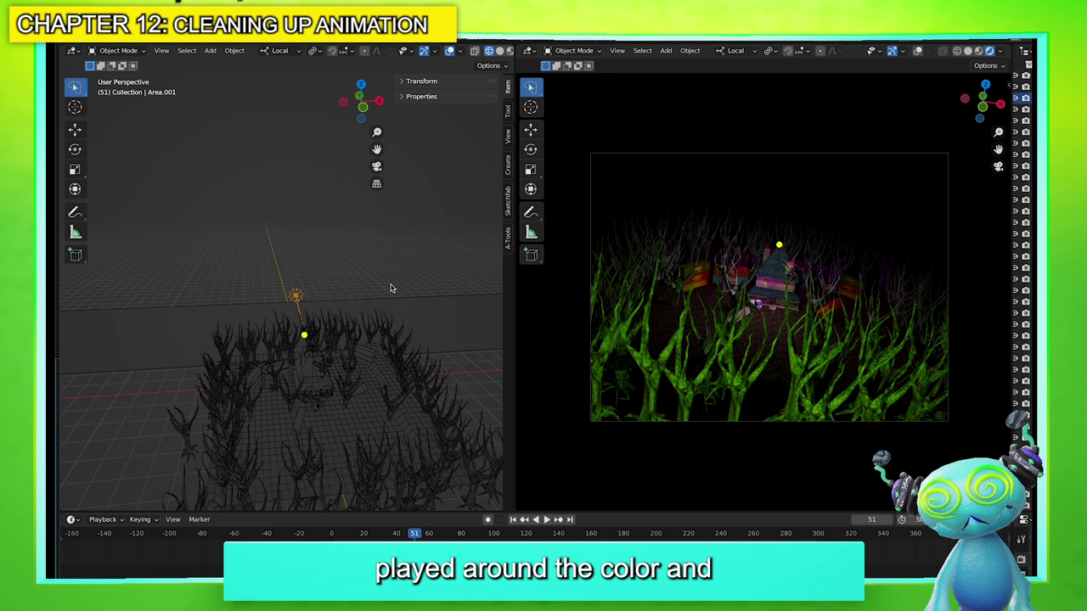
pyautogui.moveTo(378, 367); pyautogui.dragTo(335, 276, button='middle')
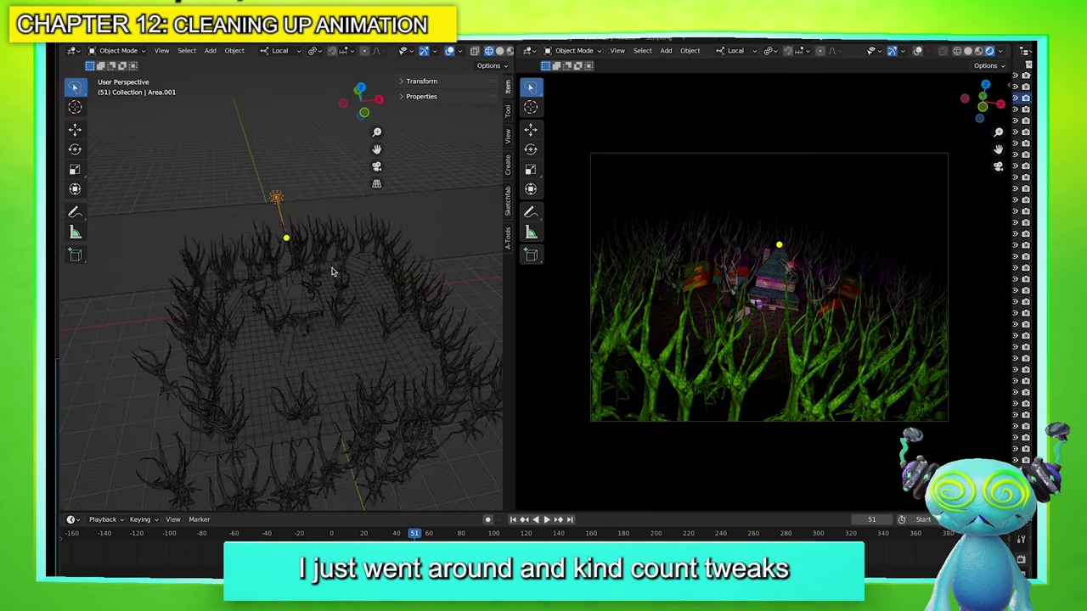
pyautogui.hotkey('shift', 'z')
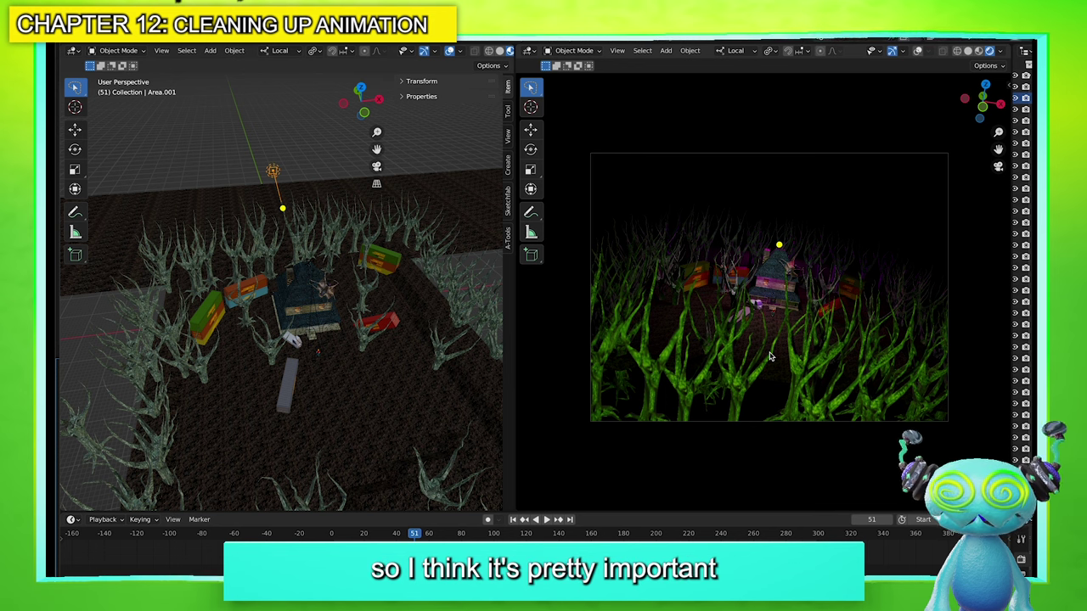
# Select the Area light above the house and examine its position over the scene
pyautogui.click(316, 338)
pyautogui.press('KP_Decimal')
pyautogui.moveTo(377, 148); pyautogui.dragTo(370, 0)
pyautogui.keyDown('shift'); pyautogui.moveTo(404, 409); pyautogui.dragTo(388, 398, button='middle'); pyautogui.keyUp('shift')
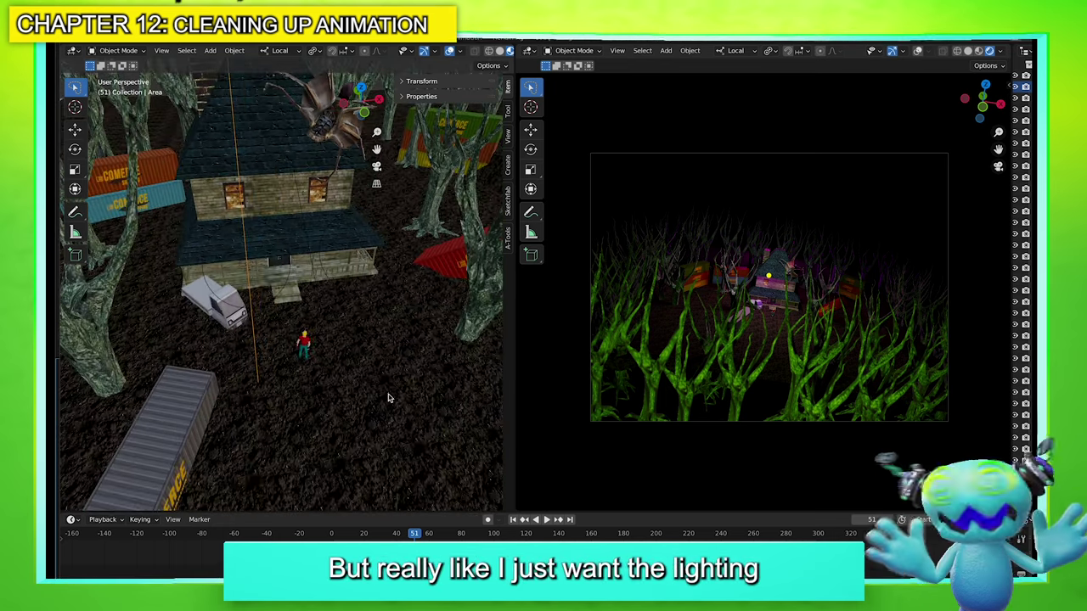
pyautogui.scroll(-3, 365, 382)
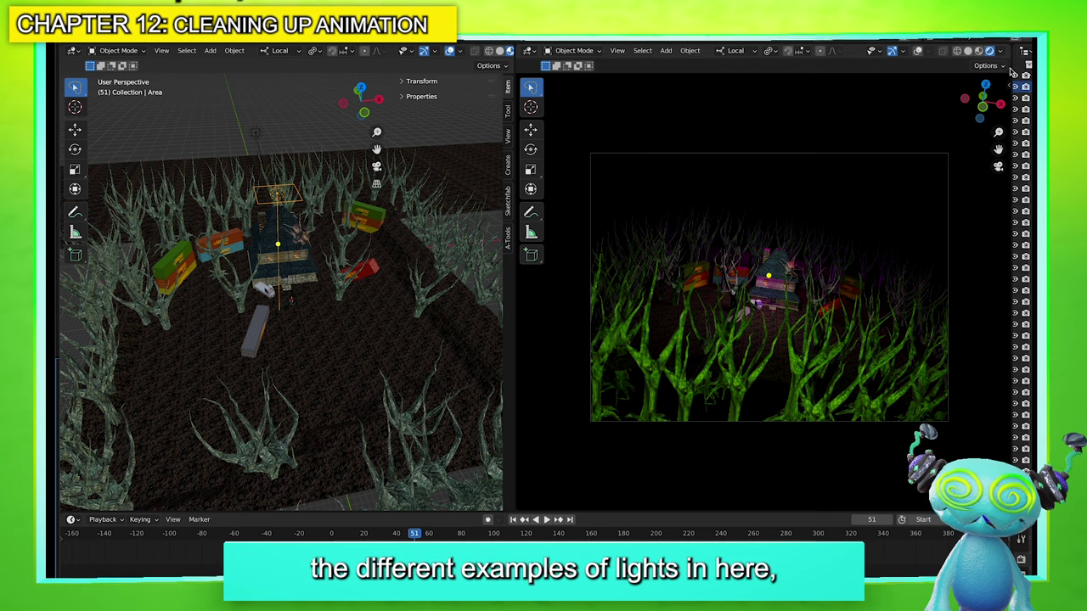
# Widen the outliner and enlarge the properties editor to show the Area light's type, color and power settings
pyautogui.moveTo(1009, 68); pyautogui.dragTo(806, 477)
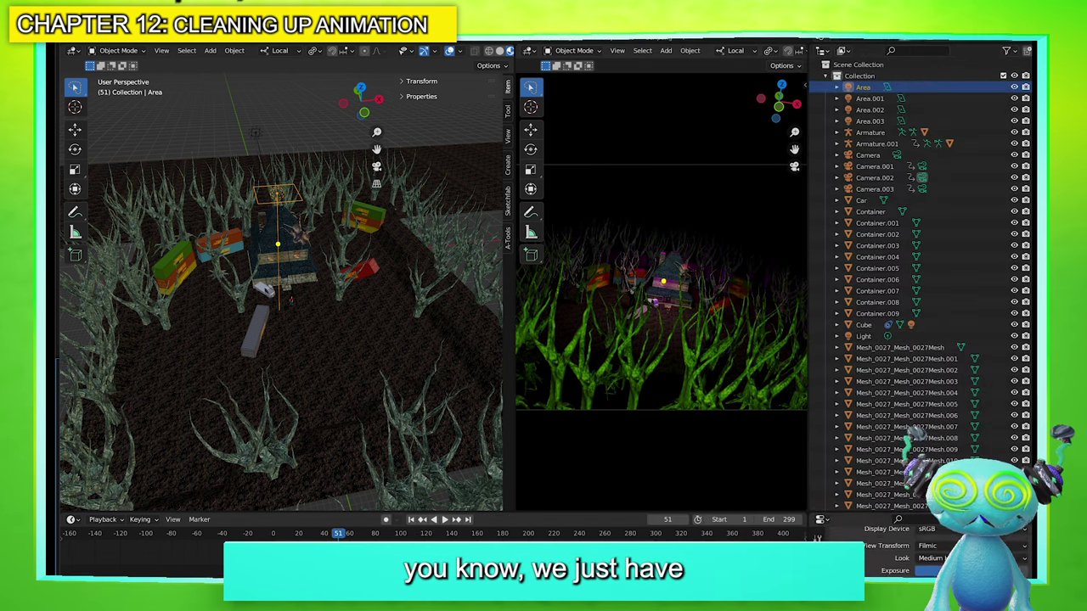
pyautogui.scroll(-1, 828, 534)
pyautogui.moveTo(833, 498); pyautogui.dragTo(849, 390)
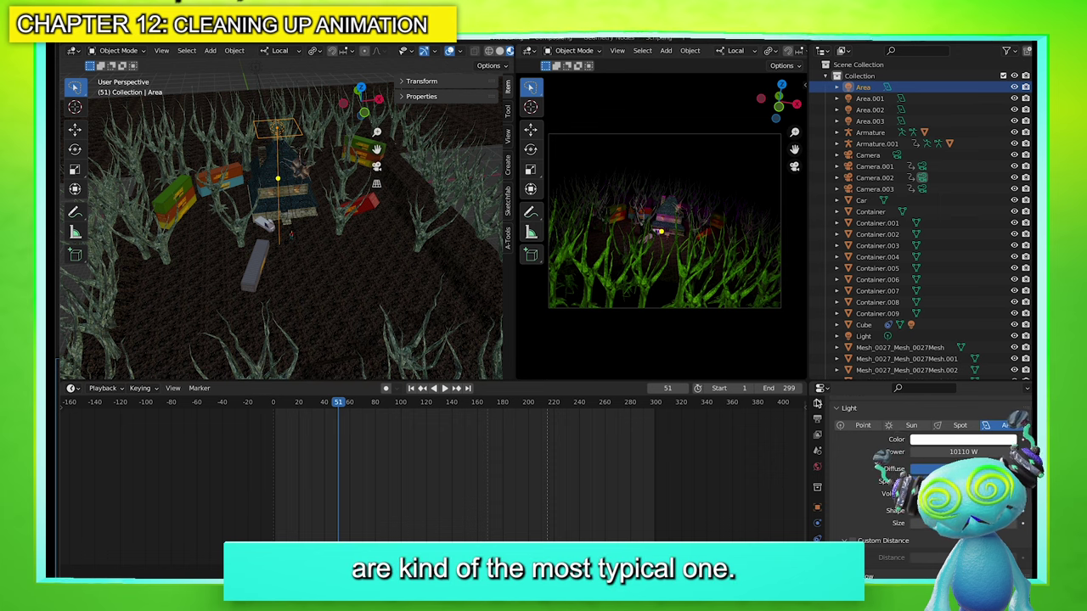
pyautogui.scroll(2, 618, 222)
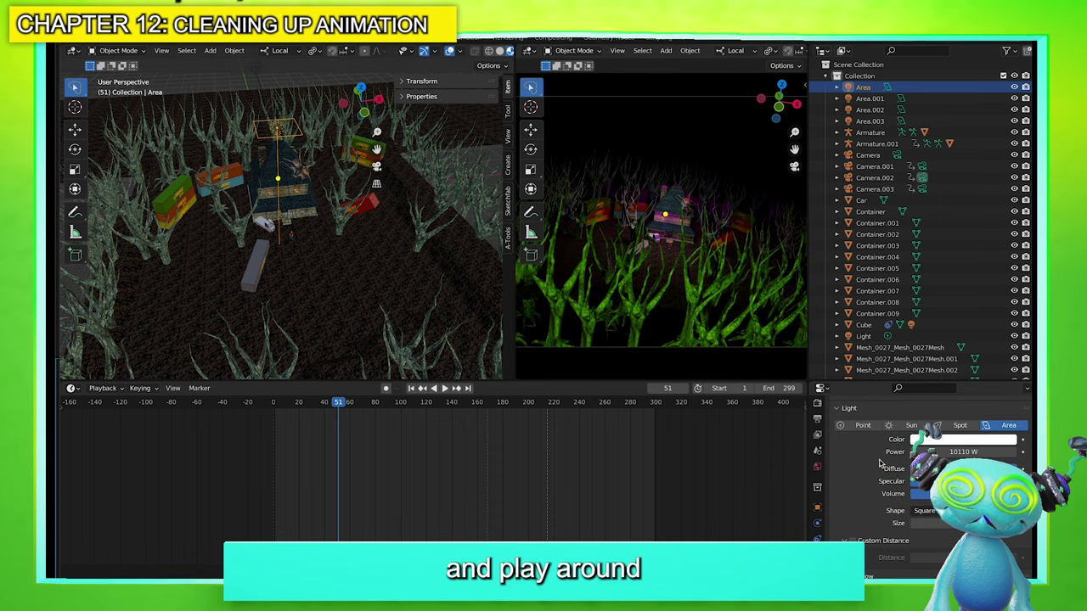
# Switch the working viewport to rendered shading and examine the lighting around the house up close
pyautogui.press('z')
pyautogui.click(324, 139)
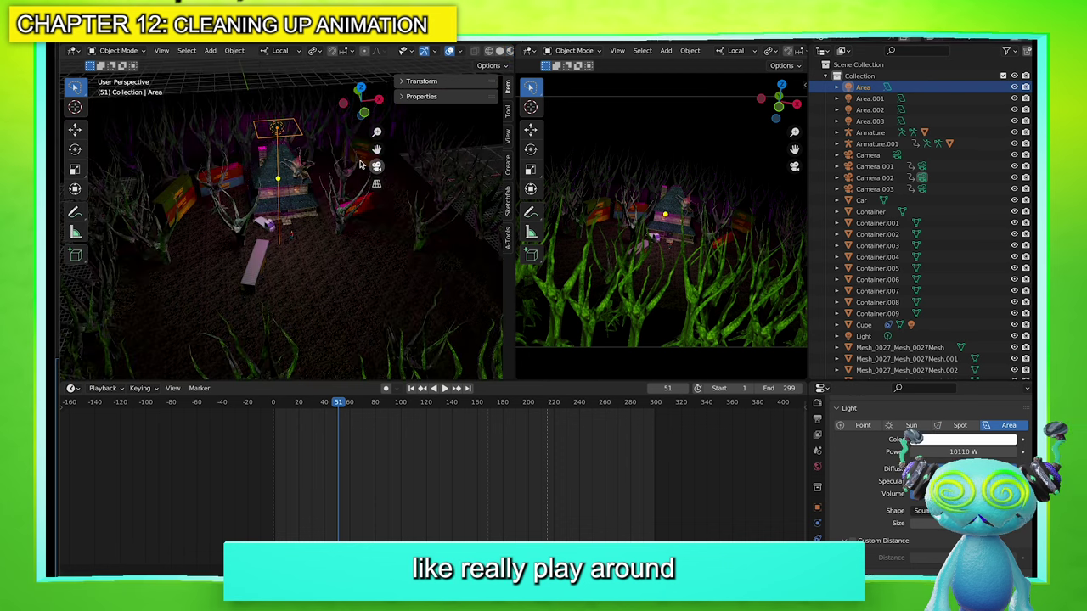
pyautogui.scroll(5, 333, 178)
pyautogui.moveTo(330, 181); pyautogui.dragTo(281, 199, button='middle')
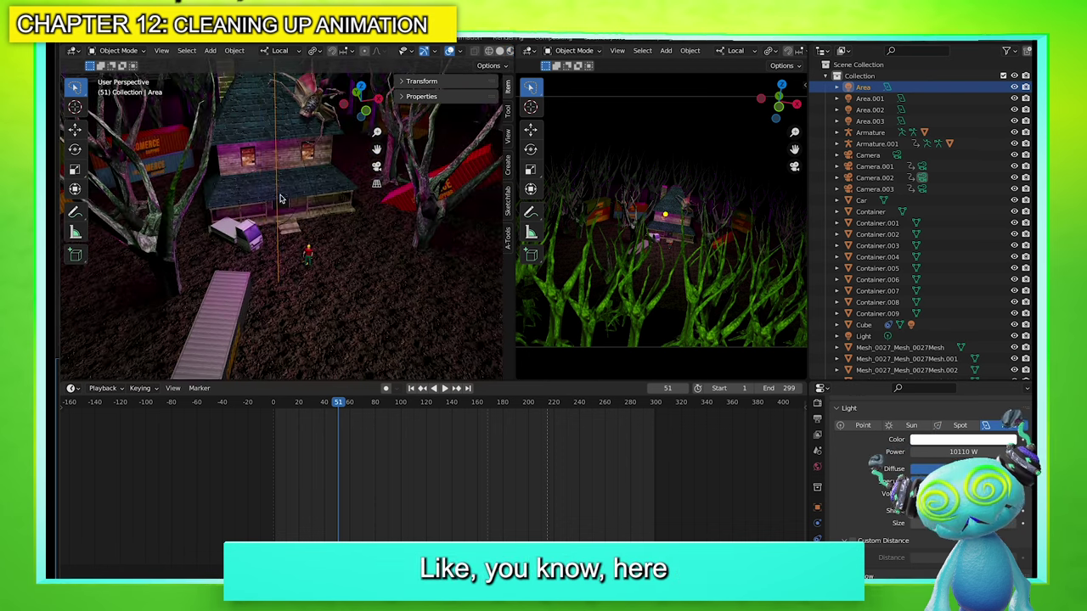
# Select the Point.004 light in front of the house and examine its light settings and its effect in the camera view
pyautogui.click(272, 194)
pyautogui.scroll(3, 271, 194)
pyautogui.press('x')
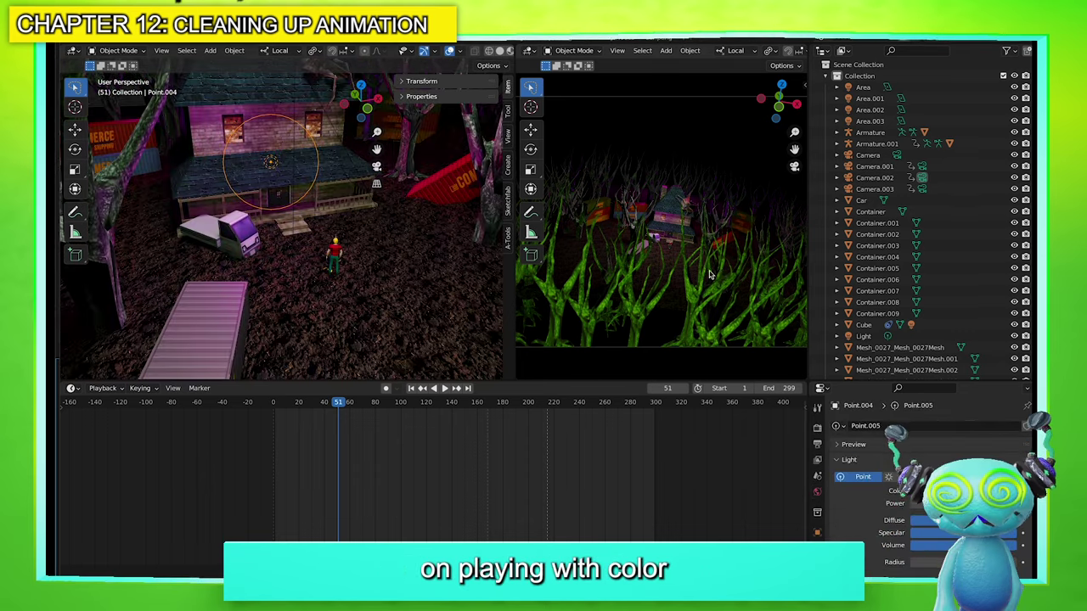
pyautogui.scroll(11, 714, 259)
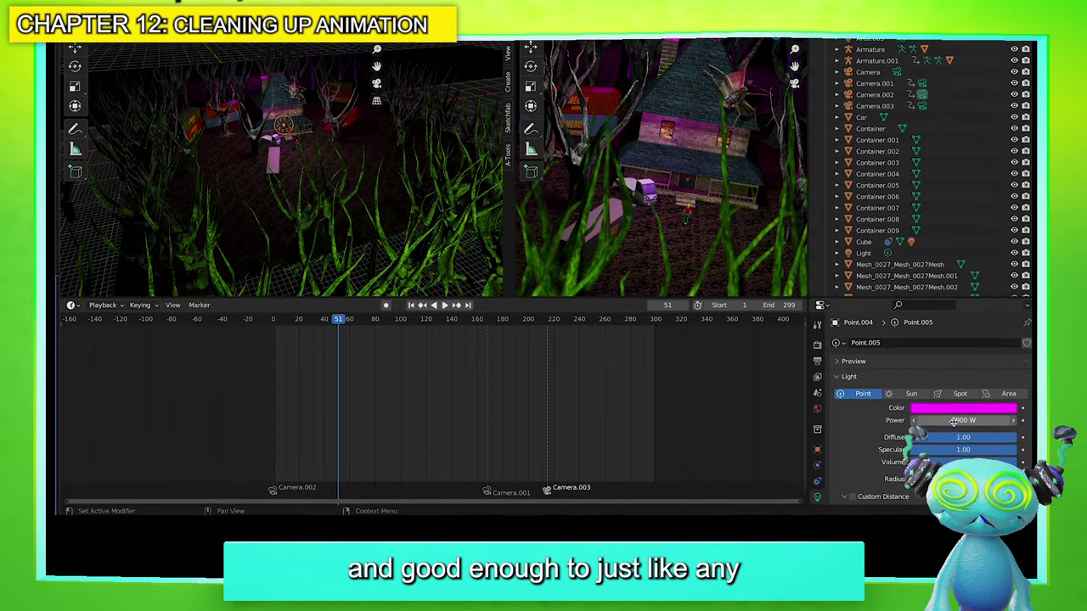
pyautogui.press('i')
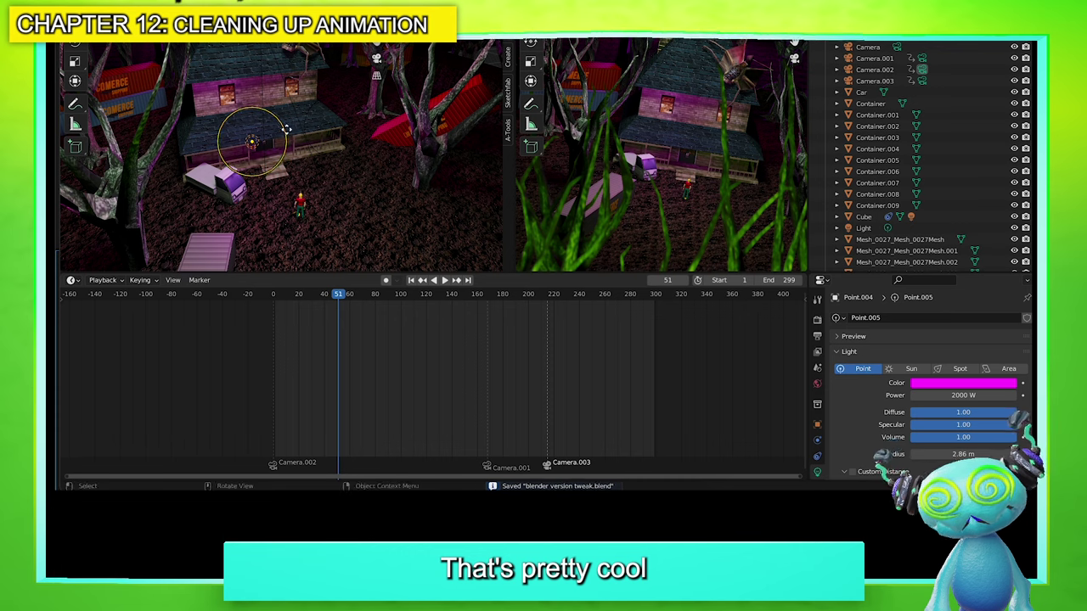
# Select the character's rig in front of the house, switch it to Pose Mode and enlarge the viewports above the timeline
pyautogui.click(299, 201)
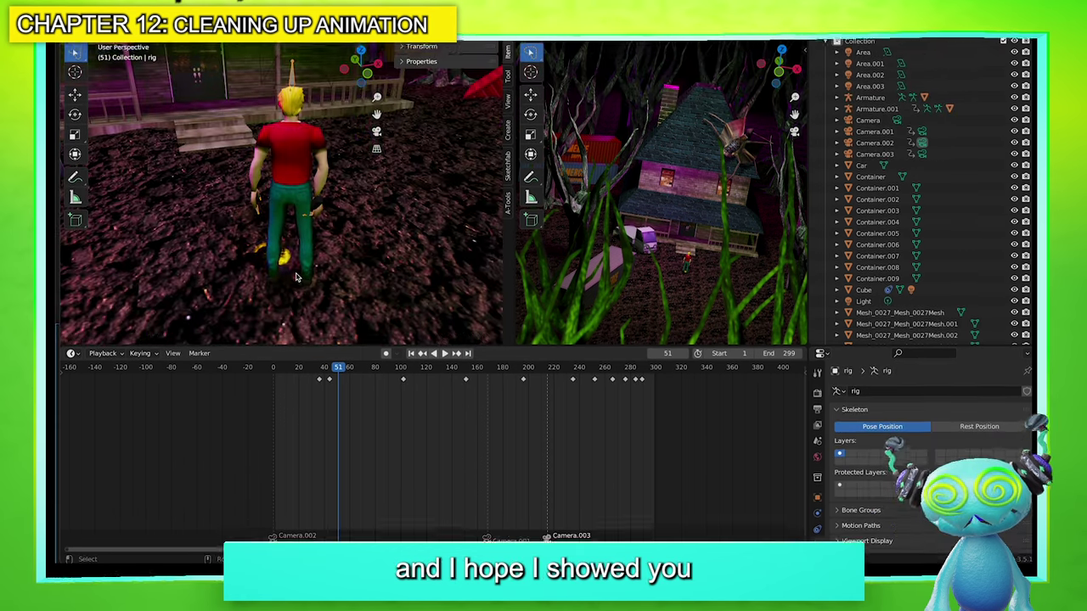
pyautogui.hotkey('ctrl', 'Tab')
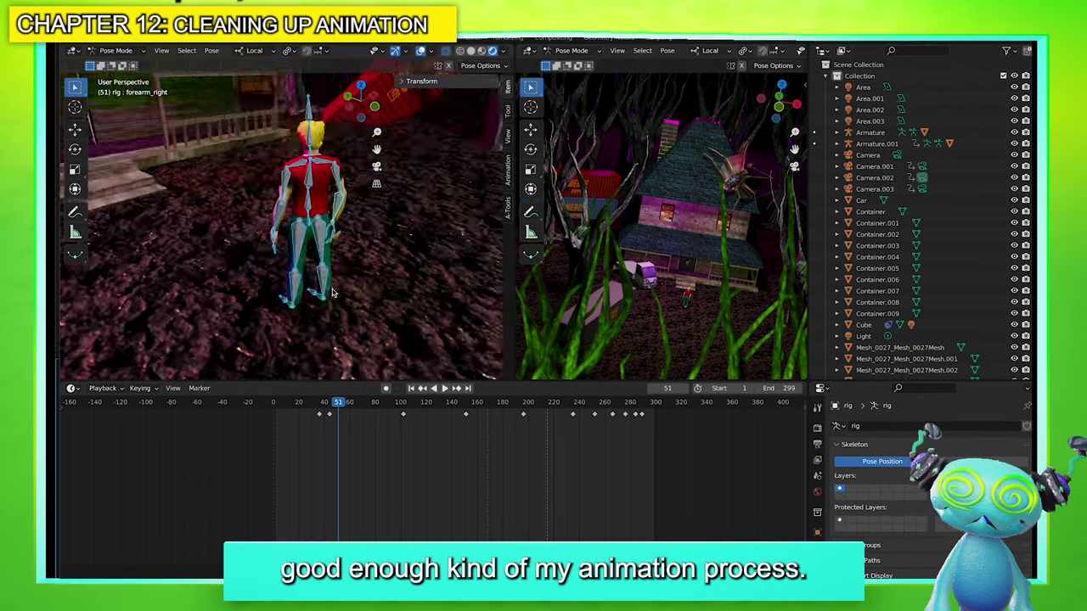
pyautogui.moveTo(332, 293); pyautogui.dragTo(327, 212, button='middle')
pyautogui.scroll(3, 327, 212)
pyautogui.scroll(-2, 327, 213)
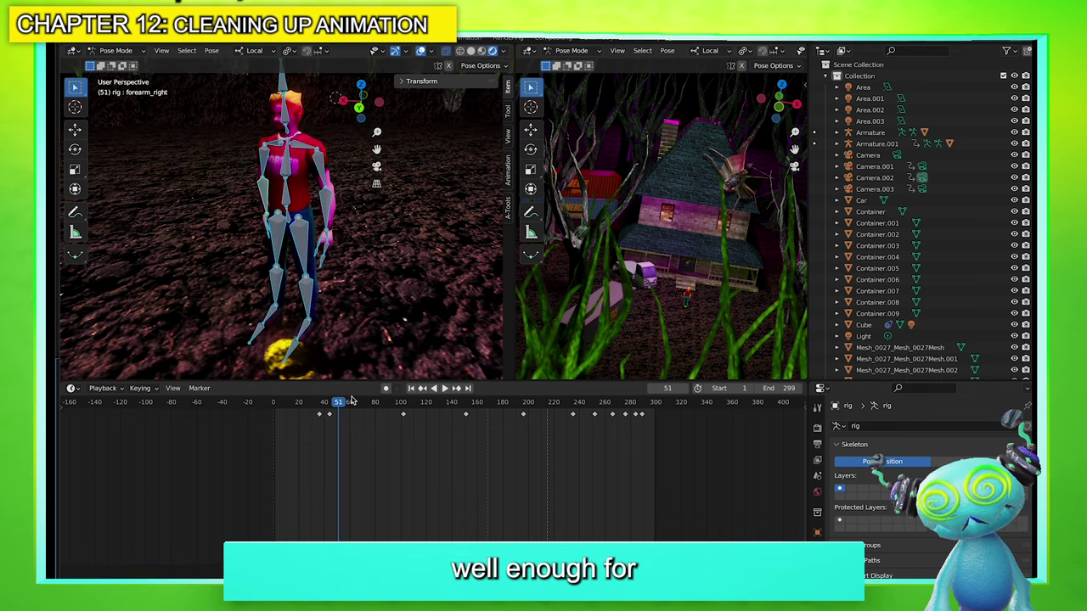
pyautogui.moveTo(356, 381); pyautogui.dragTo(357, 461)
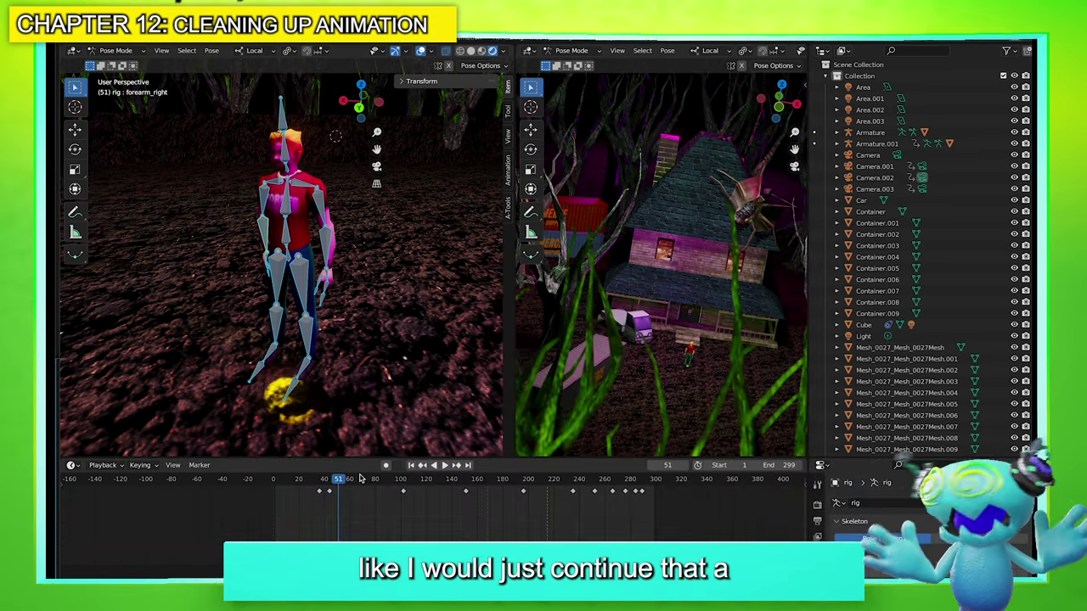
# Move to frame 237 and play back the character's walk in the Camera.003 shot
pyautogui.moveTo(360, 481); pyautogui.dragTo(575, 479)
pyautogui.scroll(-3, 622, 391)
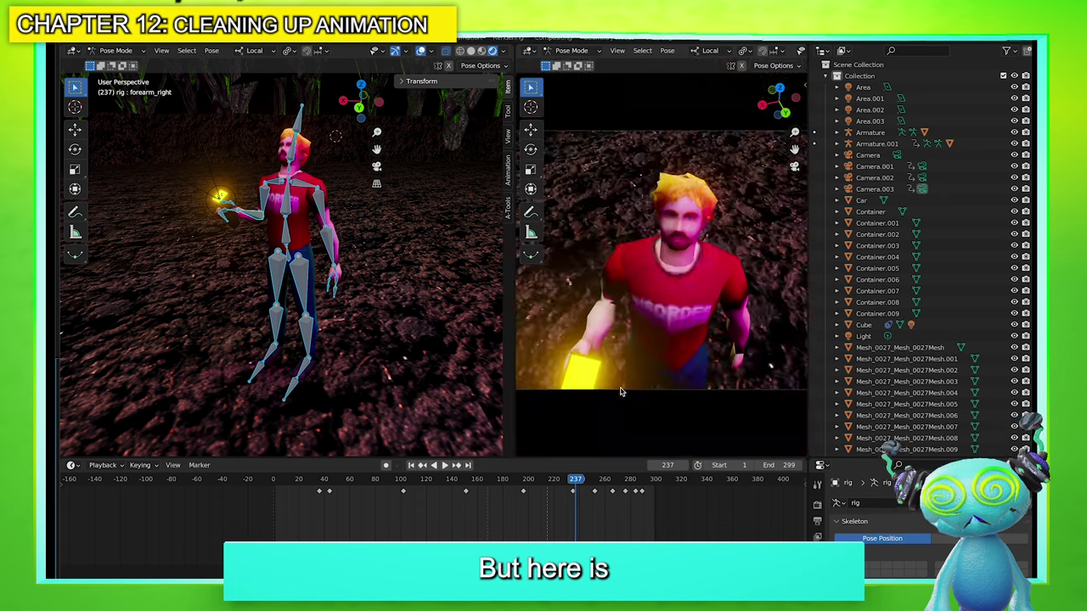
pyautogui.scroll(-2, 620, 391)
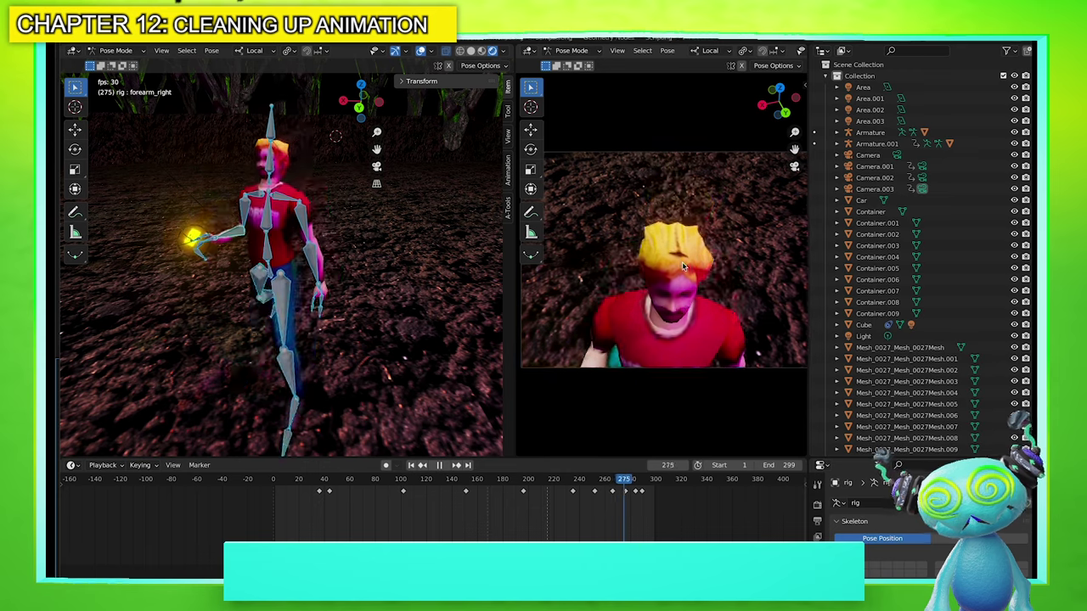
pyautogui.click(556, 482)
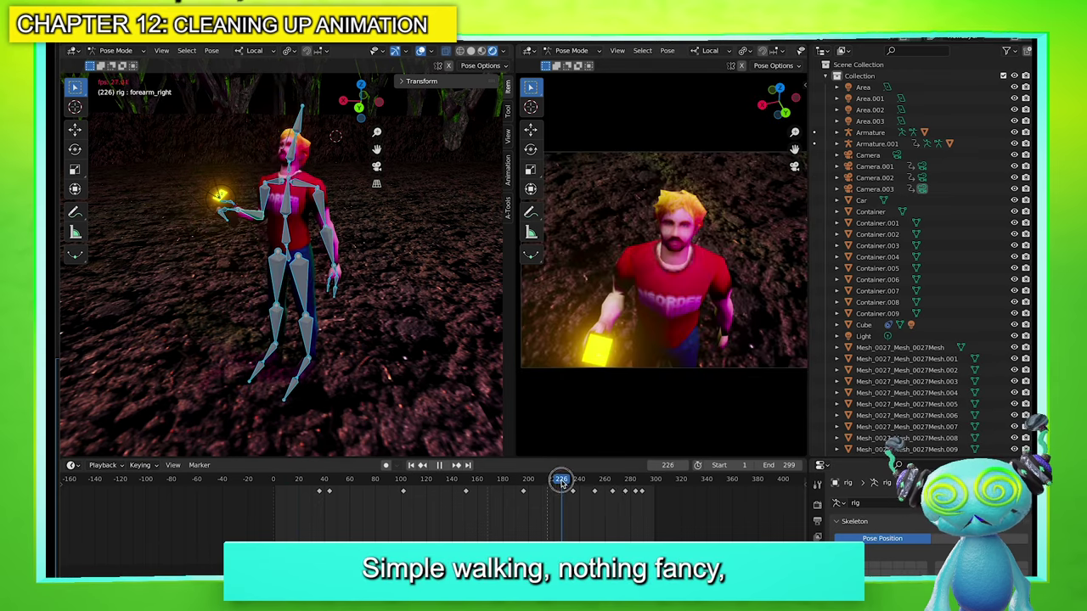
pyautogui.moveTo(551, 486); pyautogui.dragTo(539, 487)
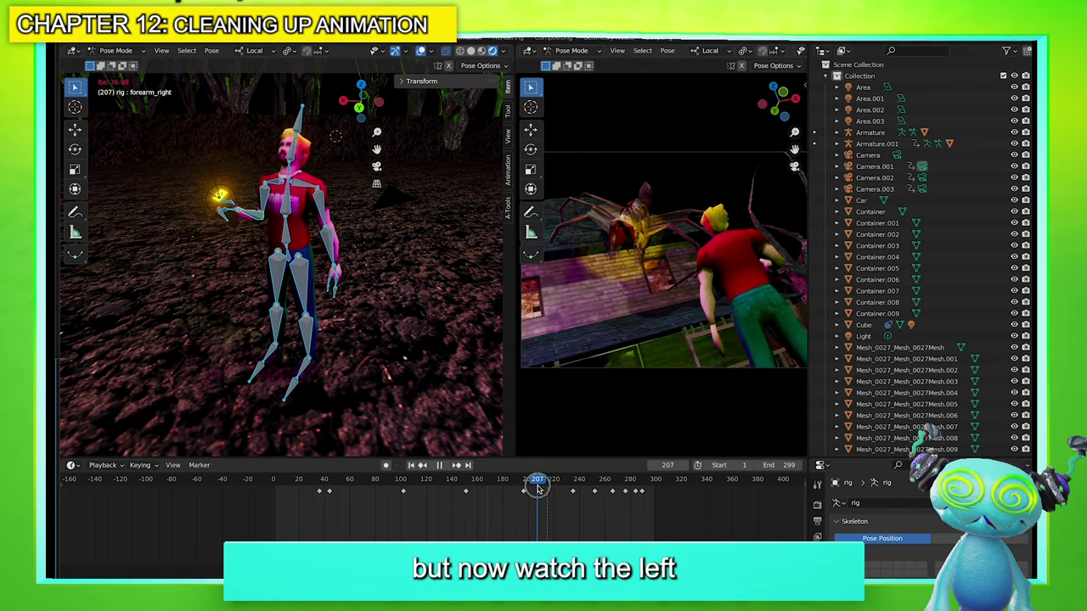
# Scrub between frames 76 and 207 to review the posed character and the spider in the working and camera views
pyautogui.moveTo(315, 393); pyautogui.dragTo(263, 374, button='middle')
pyautogui.moveTo(270, 331); pyautogui.dragTo(336, 368, button='middle')
pyautogui.moveTo(535, 477); pyautogui.dragTo(420, 477)
pyautogui.moveTo(302, 331); pyautogui.dragTo(154, 293, button='middle')
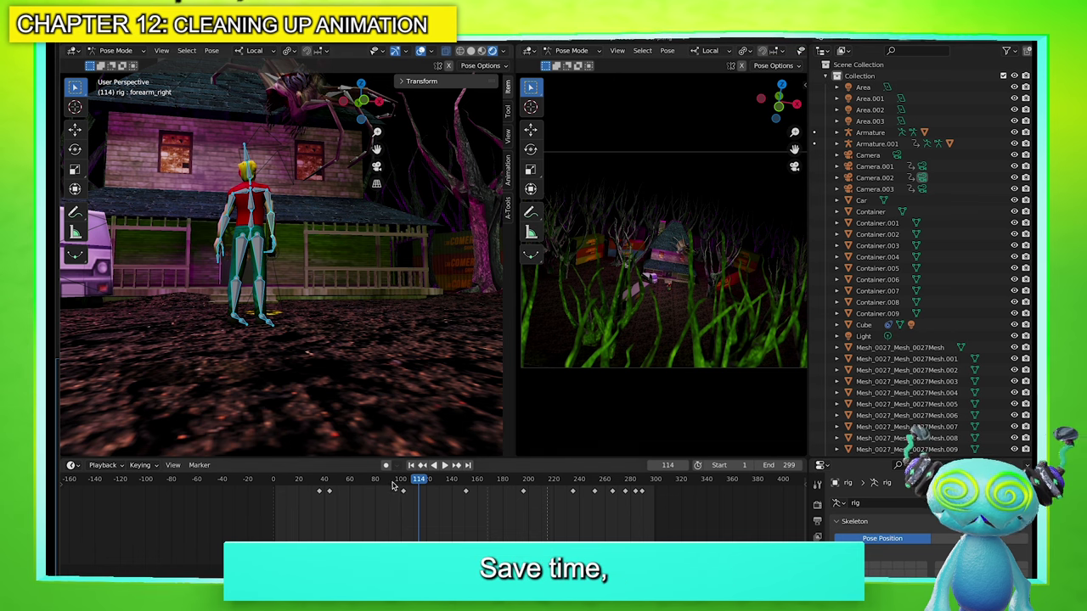
pyautogui.press('space')
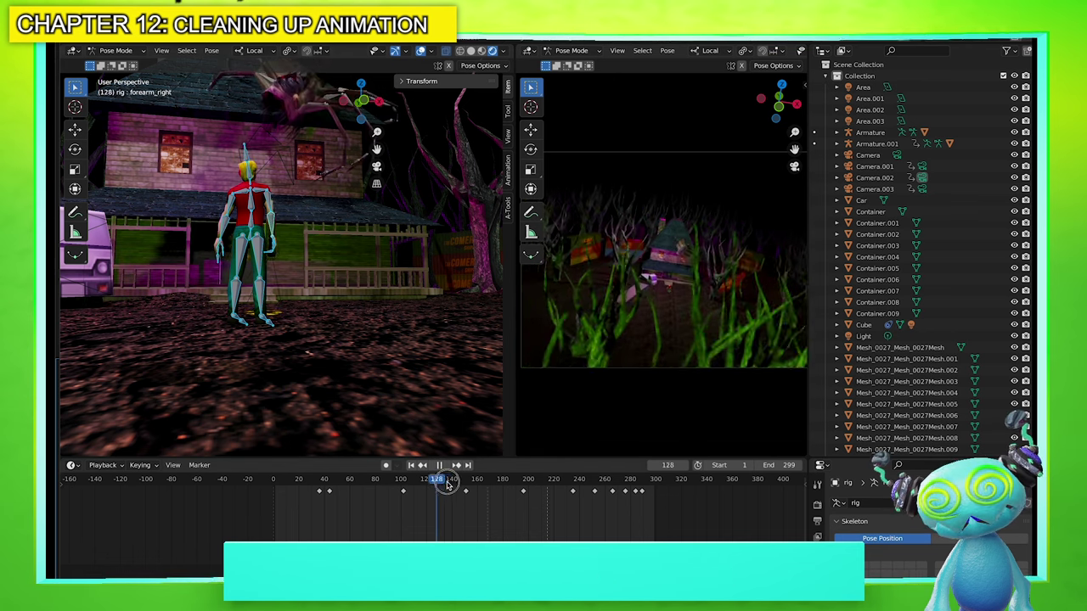
pyautogui.moveTo(447, 485); pyautogui.dragTo(528, 486)
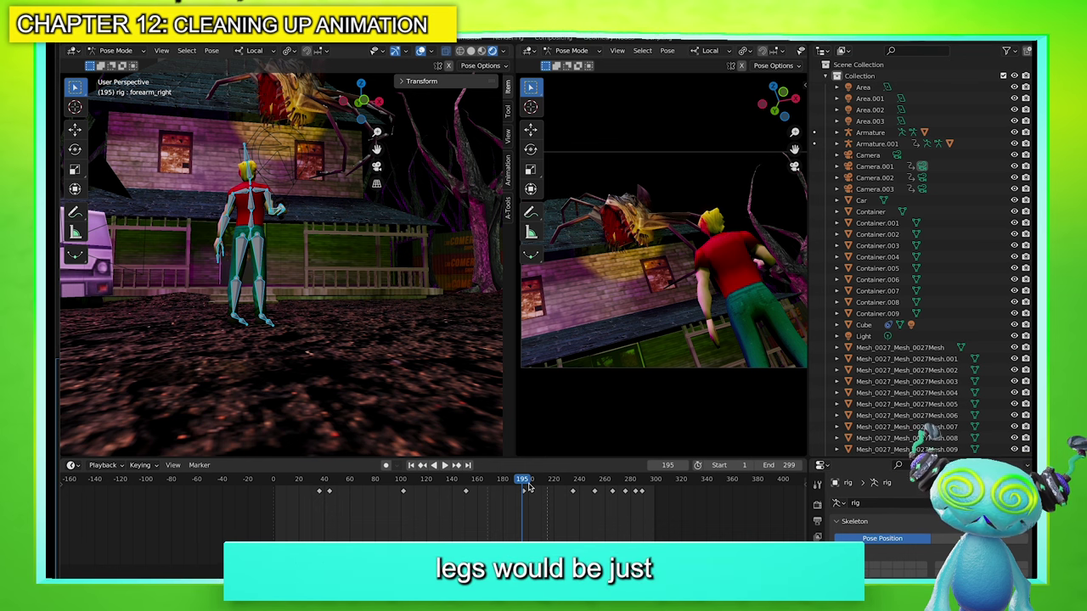
pyautogui.moveTo(526, 484); pyautogui.dragTo(459, 488)
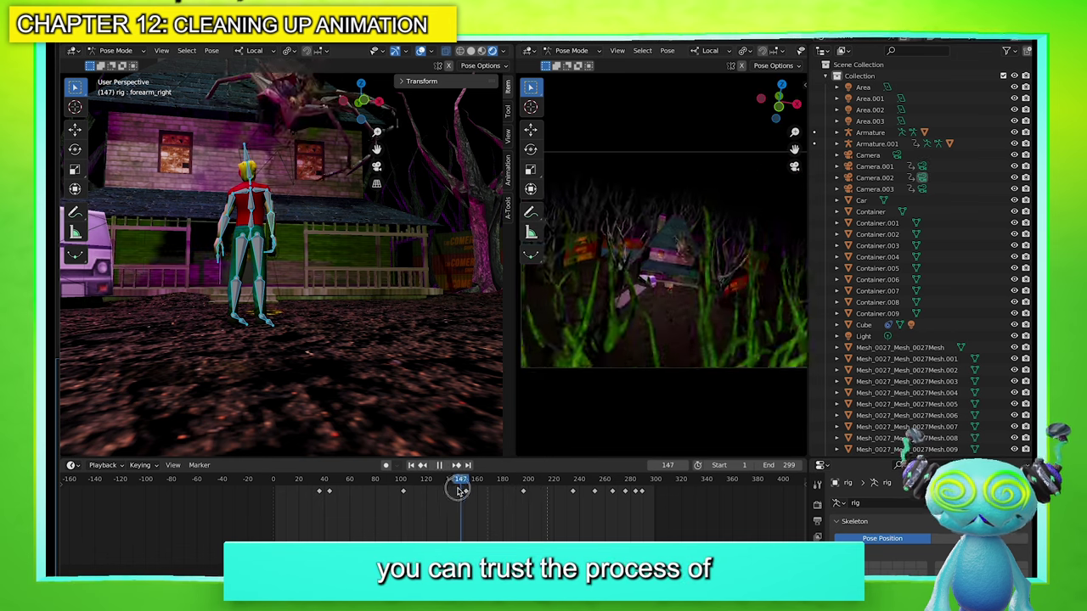
pyautogui.moveTo(469, 481); pyautogui.dragTo(378, 497)
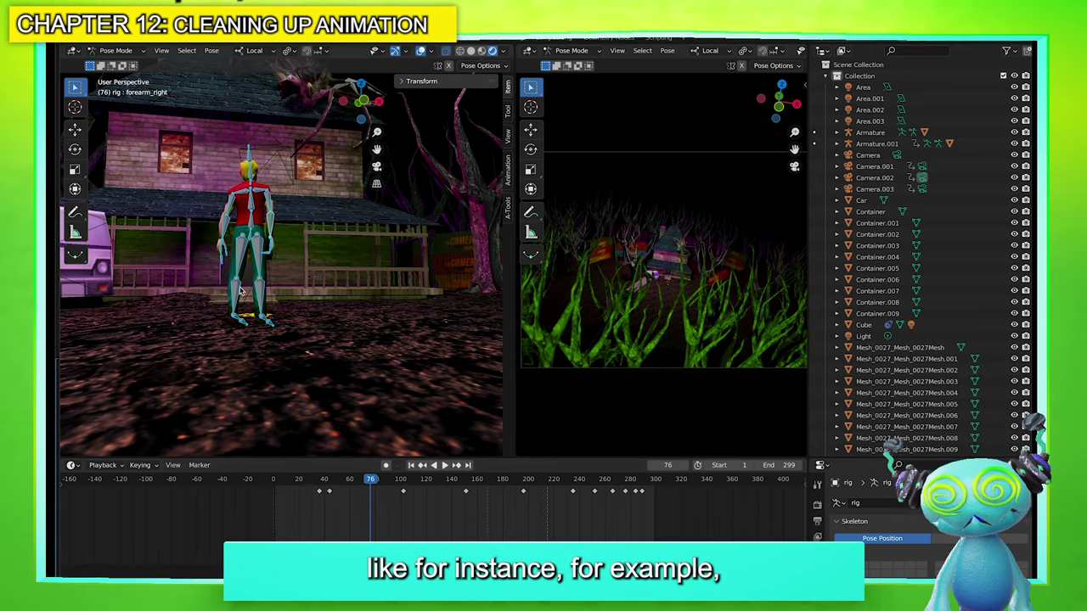
# Select the rig's head bone and frame it from the side to examine the head pose at frame 76
pyautogui.press('KP_Decimal')
pyautogui.moveTo(274, 313); pyautogui.dragTo(362, 311, button='middle')
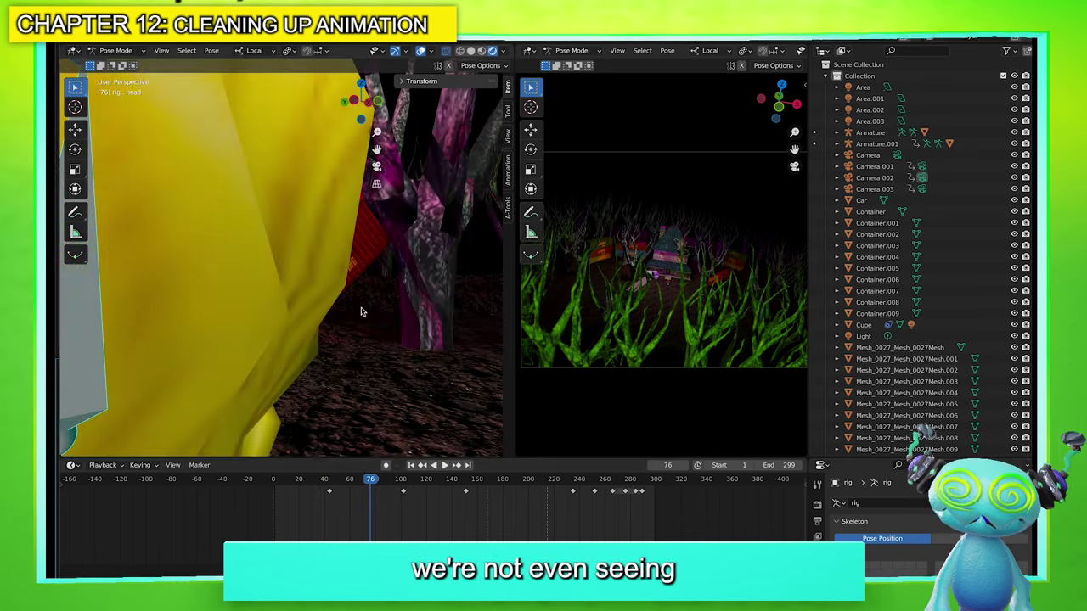
pyautogui.scroll(-10, 348, 322)
pyautogui.press('KP_Decimal')
pyautogui.moveTo(277, 307); pyautogui.dragTo(356, 331, button='middle')
pyautogui.scroll(-15, 348, 339)
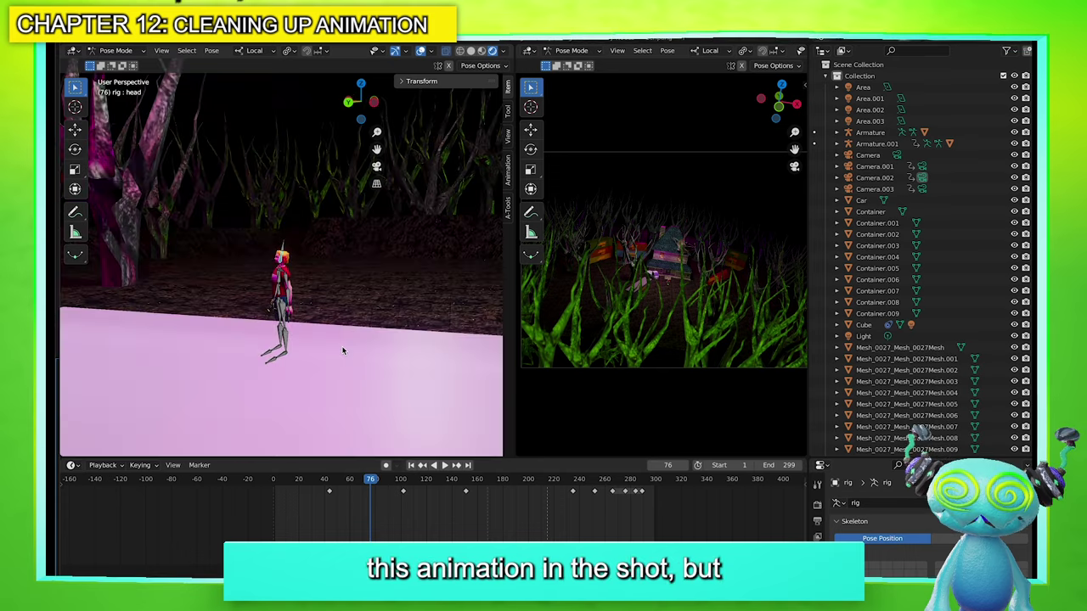
pyautogui.press('KP_Decimal')
pyautogui.scroll(-4, 332, 357)
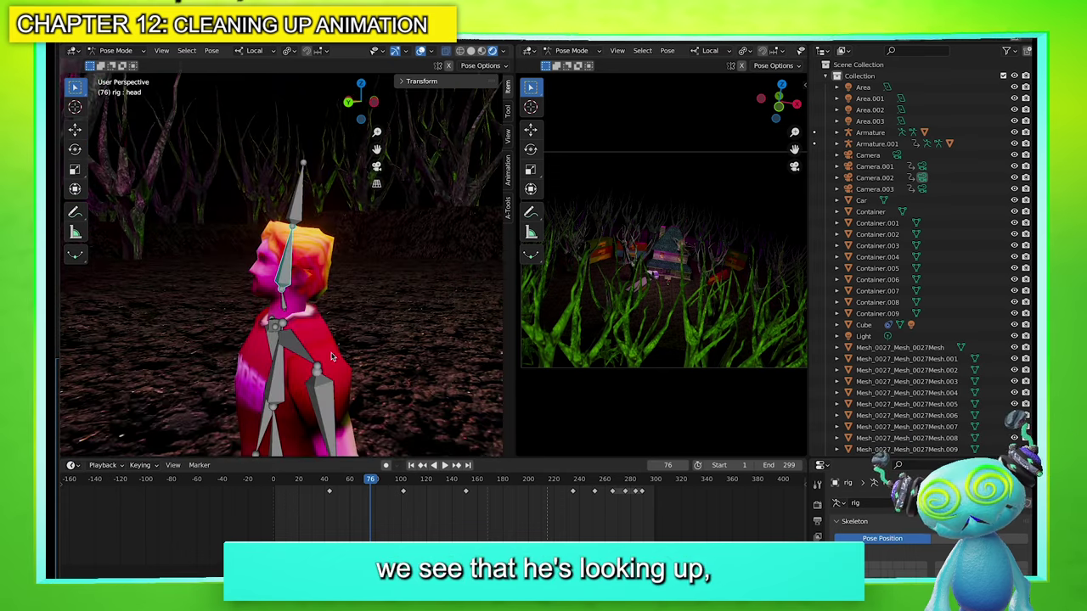
# Scrub from frame 32 to 131 to review how the character's head moves
pyautogui.moveTo(366, 482); pyautogui.dragTo(315, 486)
pyautogui.moveTo(301, 371); pyautogui.dragTo(335, 382, button='middle')
pyautogui.scroll(-6, 335, 381)
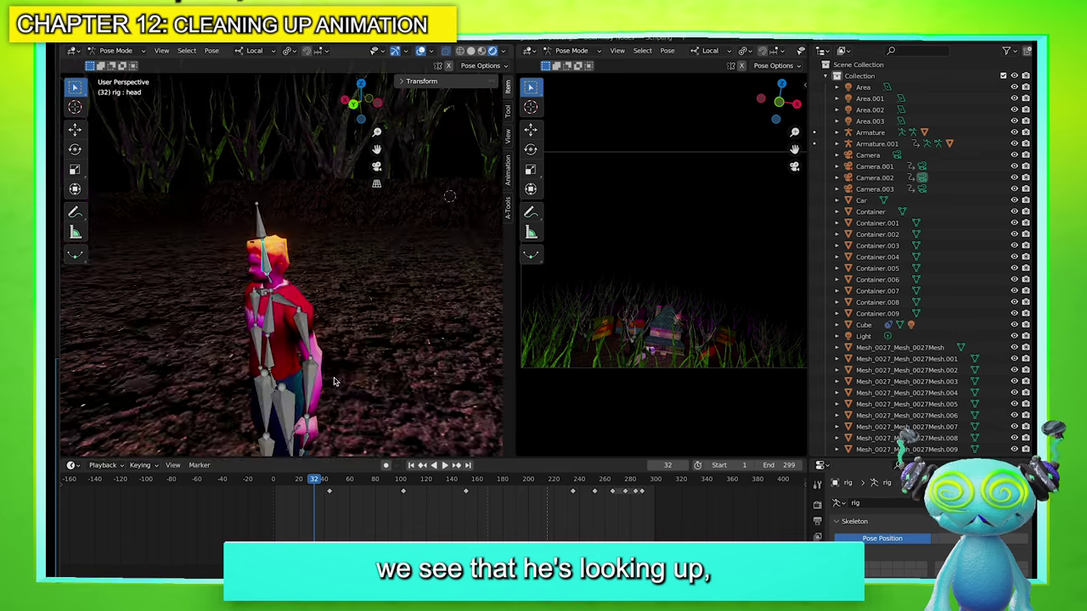
pyautogui.moveTo(335, 484)
pyautogui.mouseDown()
pyautogui.moveTo(375, 492)
pyautogui.moveTo(350, 494)
pyautogui.mouseUp()
pyautogui.moveTo(417, 491); pyautogui.dragTo(440, 480)
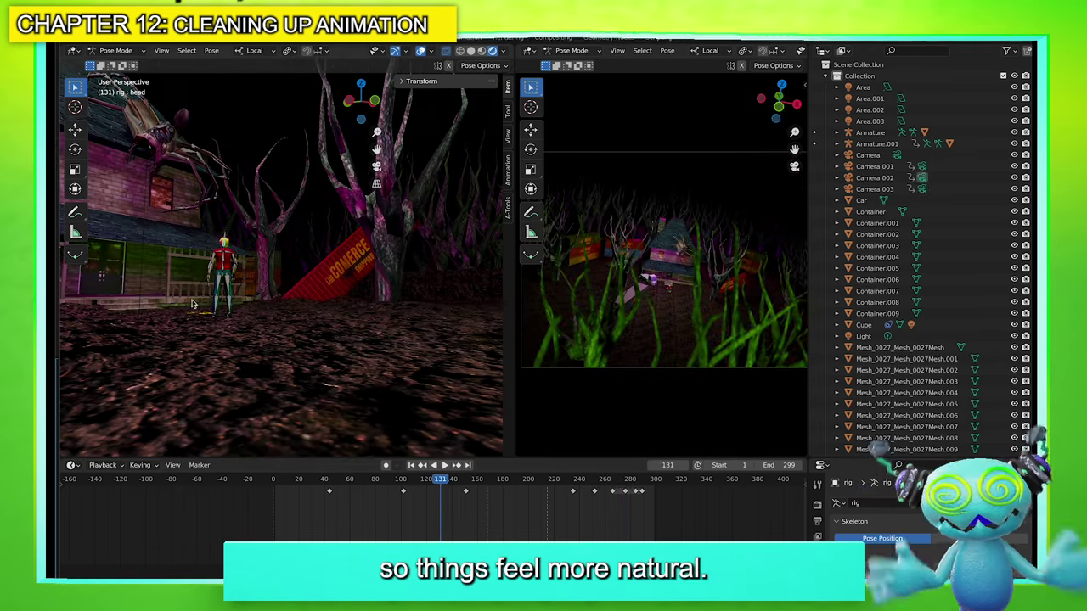
# Leave the character's Pose Mode, select the spider's armature on the house and scrub the timeline to review its leg animation
pyautogui.hotkey('ctrl', 'Tab')
pyautogui.click(189, 155)
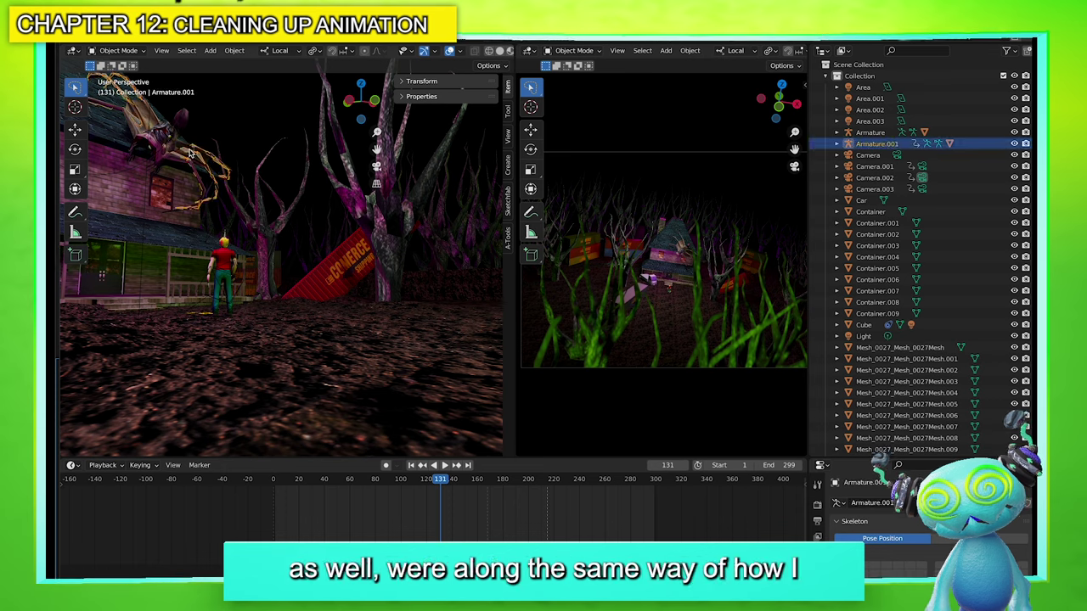
pyautogui.press('KP_Decimal')
pyautogui.moveTo(190, 154); pyautogui.dragTo(270, 389, button='middle')
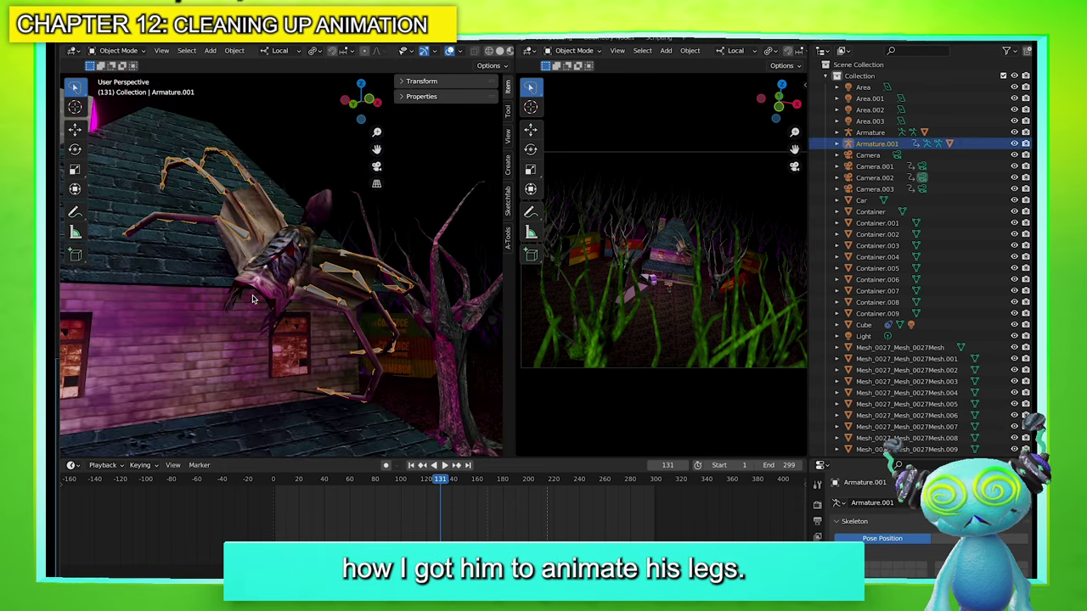
pyautogui.hotkey('ctrl', 'Tab')
pyautogui.moveTo(395, 480); pyautogui.dragTo(520, 486)
pyautogui.press('space')
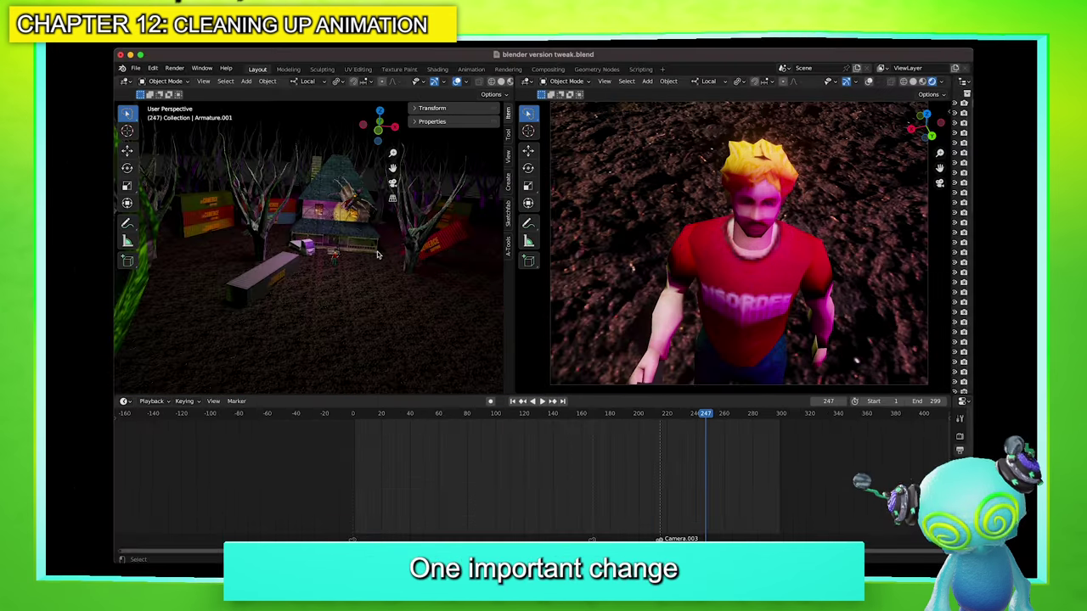
# Examine the green foreground trees and how they frame the house in the Camera.002 shot at frame 74
pyautogui.scroll(-8, 332, 245)
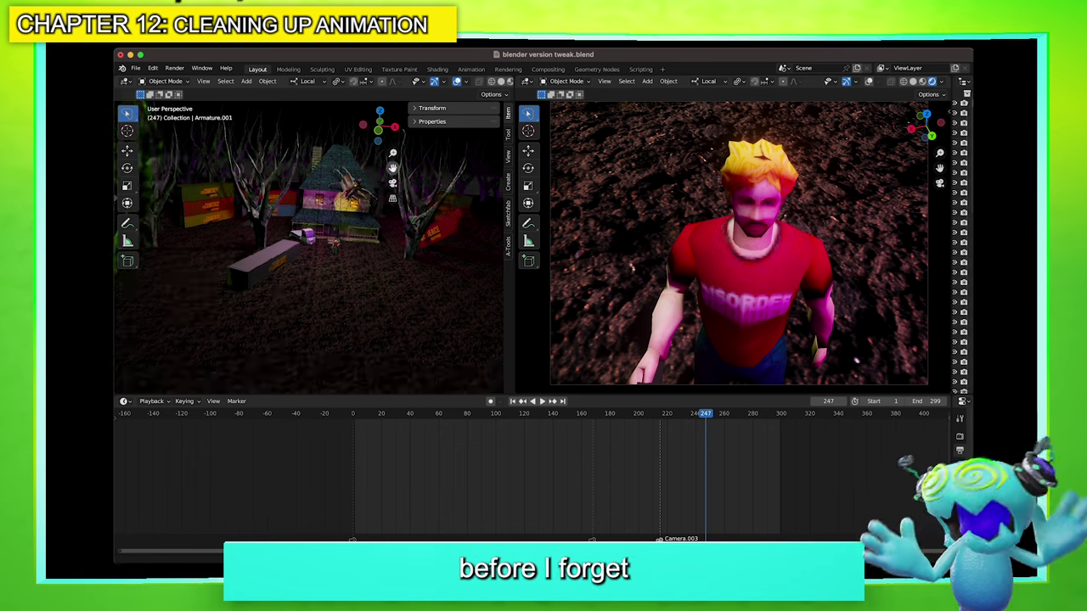
pyautogui.moveTo(329, 253); pyautogui.dragTo(336, 248, button='middle')
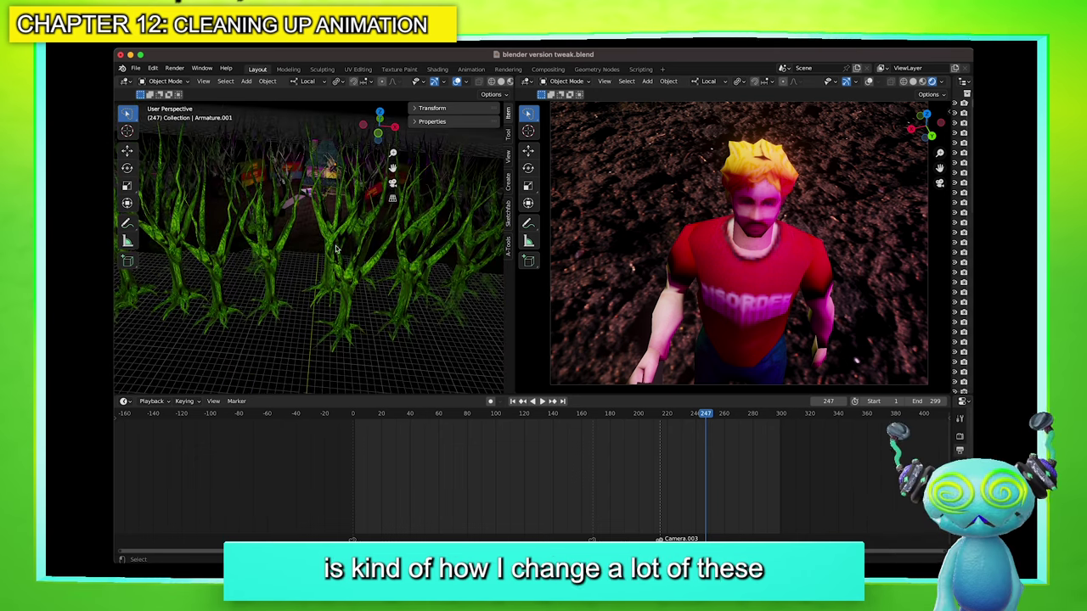
pyautogui.moveTo(716, 416); pyautogui.dragTo(463, 414)
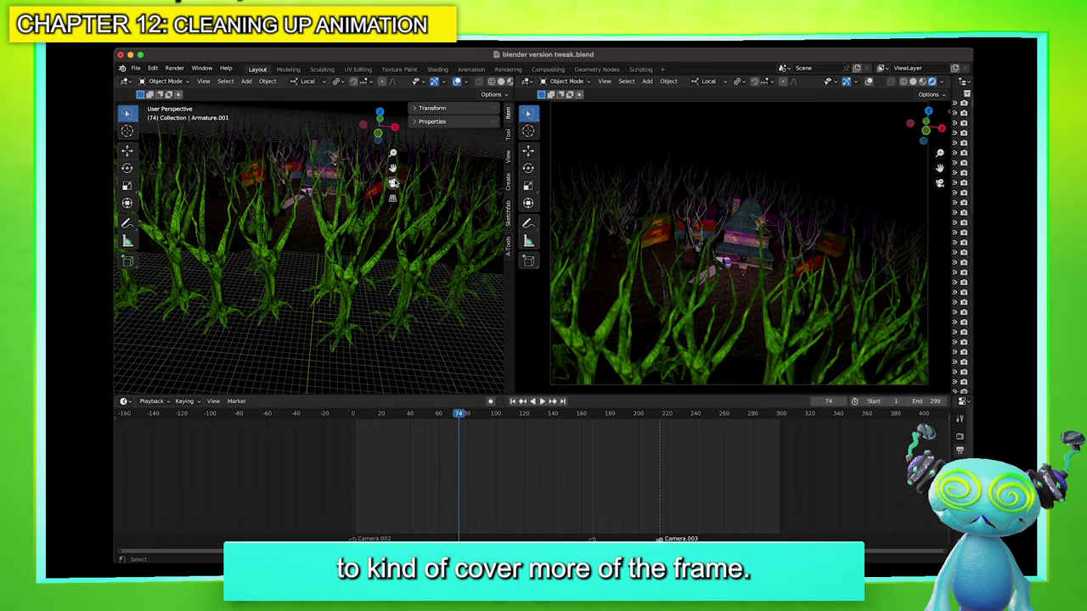
pyautogui.moveTo(392, 168); pyautogui.dragTo(392, 204)
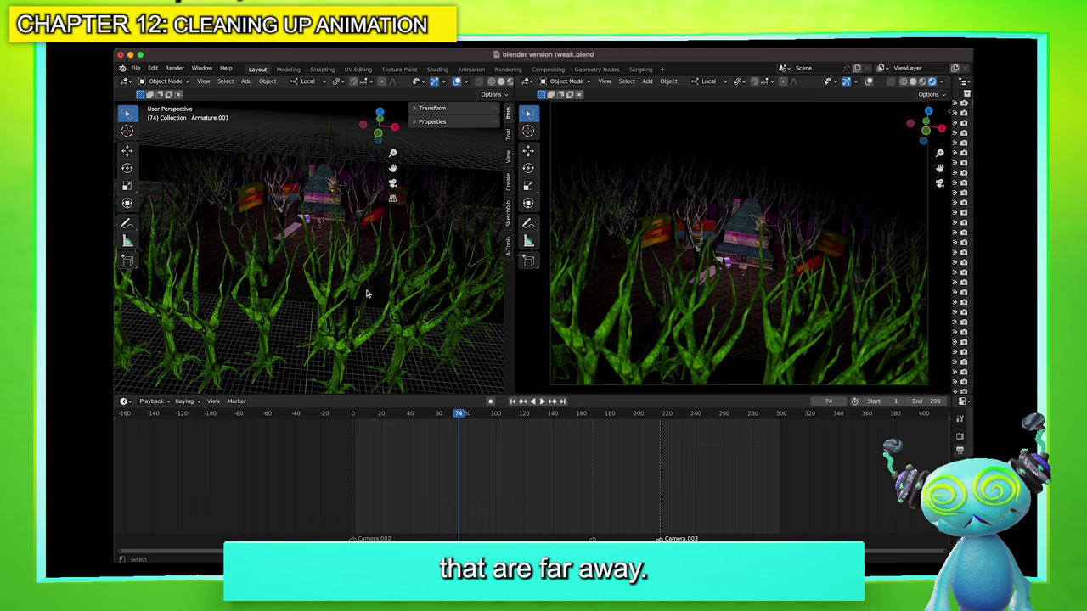
pyautogui.scroll(2, 752, 264)
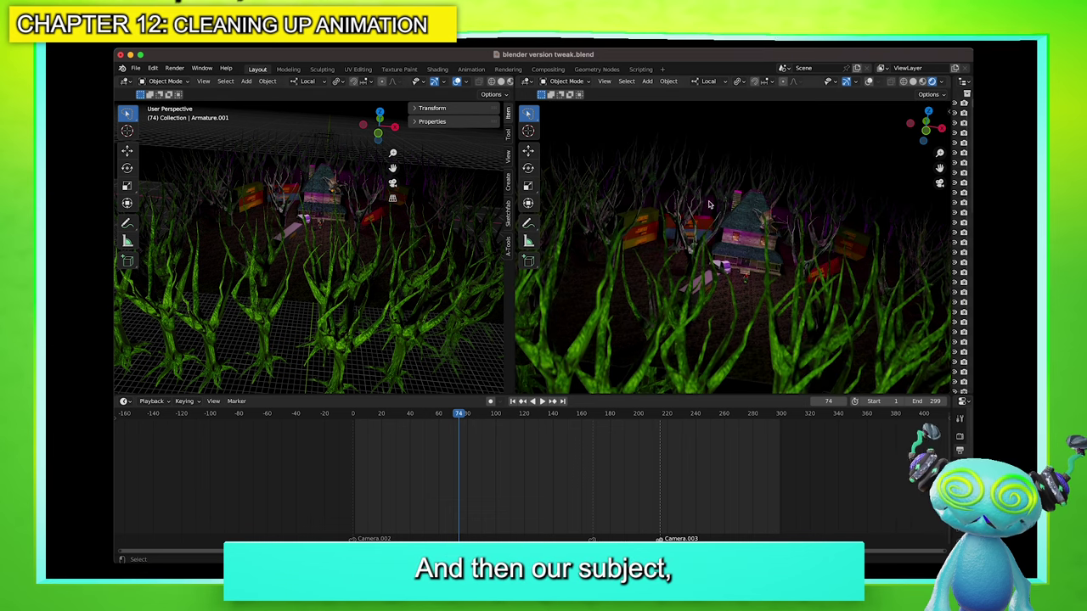
pyautogui.scroll(-2, 728, 272)
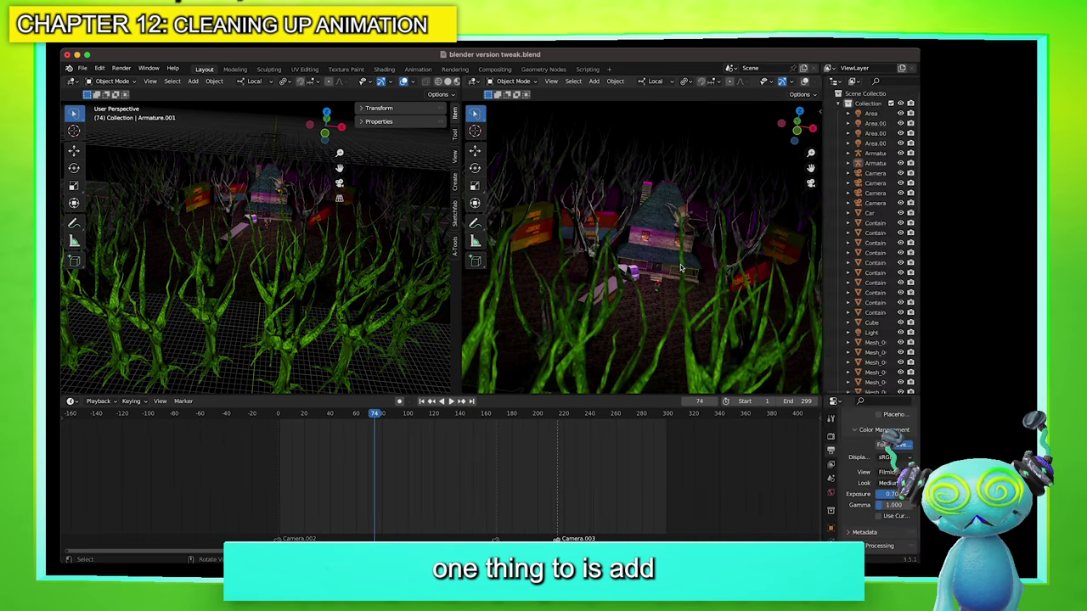
pyautogui.scroll(5, 677, 286)
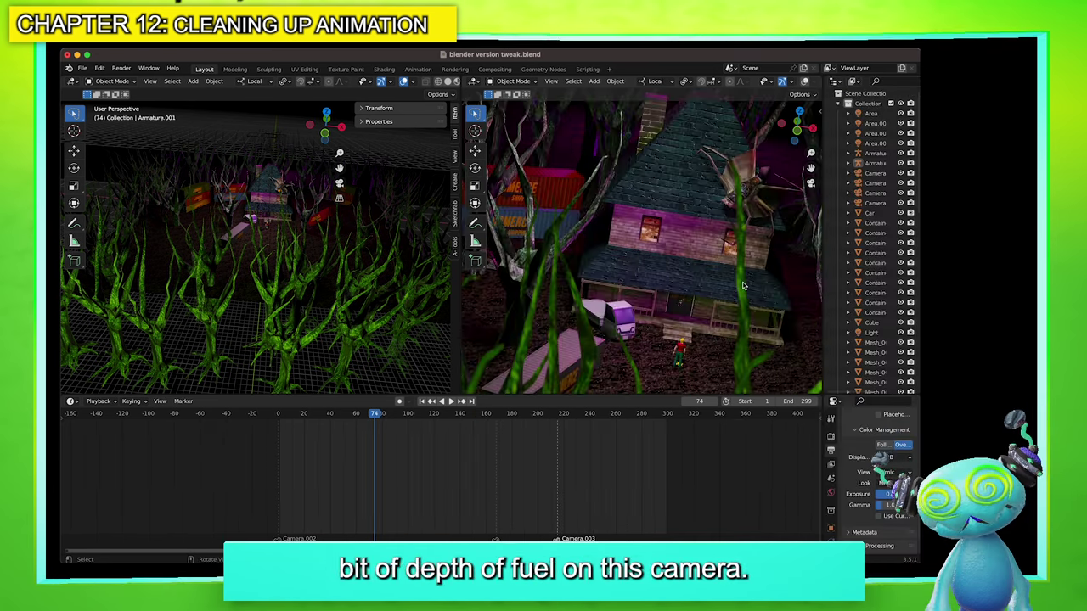
pyautogui.moveTo(809, 168); pyautogui.dragTo(771, 109)
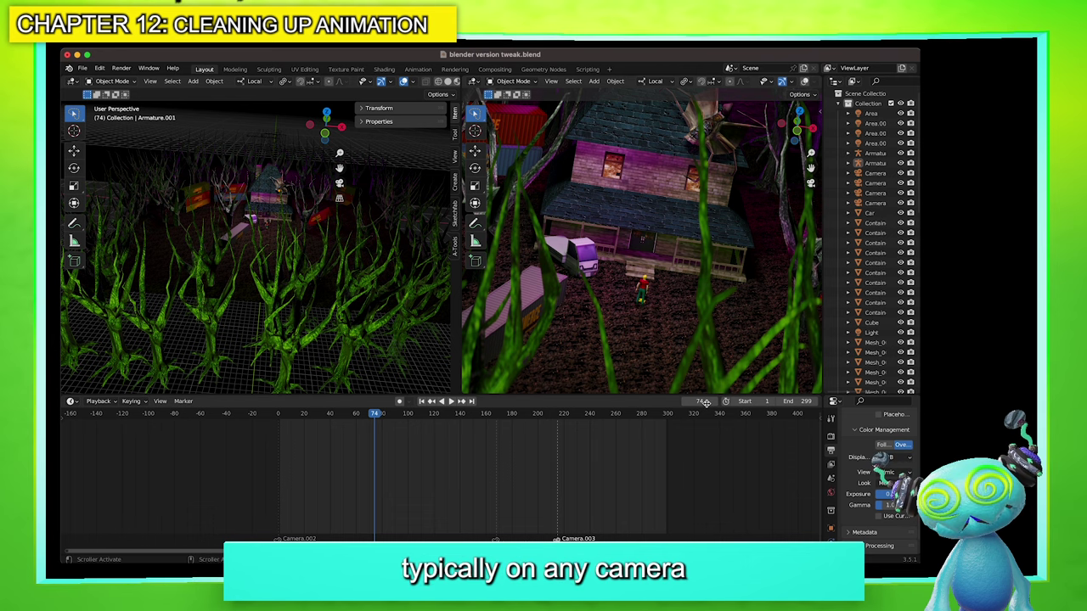
# Switch the working viewport to Material Preview shading and select Camera.002 among the trees
pyautogui.scroll(-3, 261, 263)
pyautogui.moveTo(261, 263); pyautogui.dragTo(268, 258, button='middle')
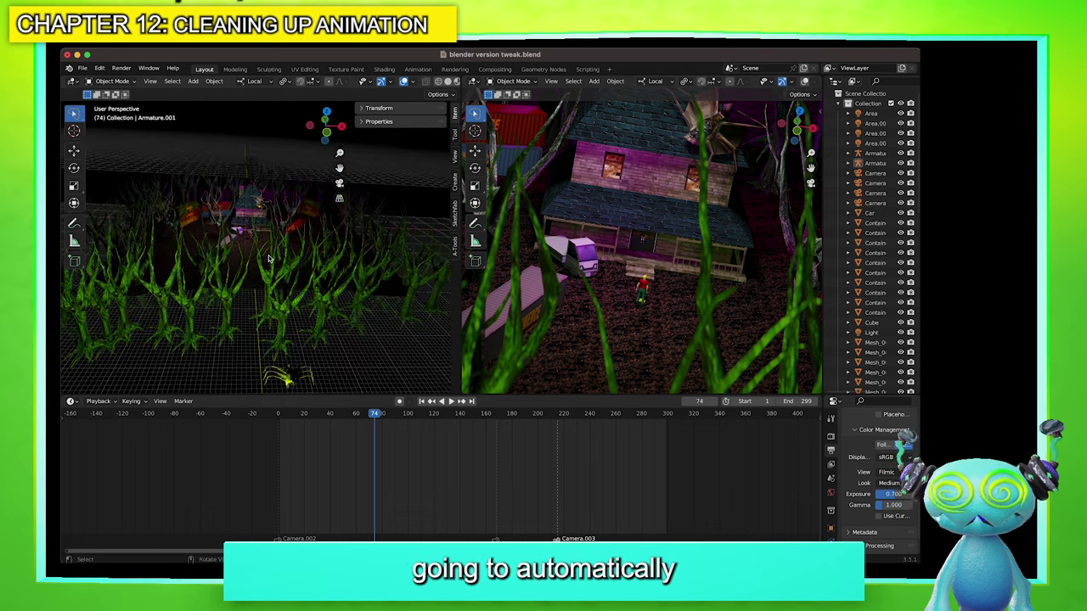
pyautogui.press('z')
pyautogui.click(217, 229)
pyautogui.moveTo(215, 263); pyautogui.dragTo(235, 267, button='middle')
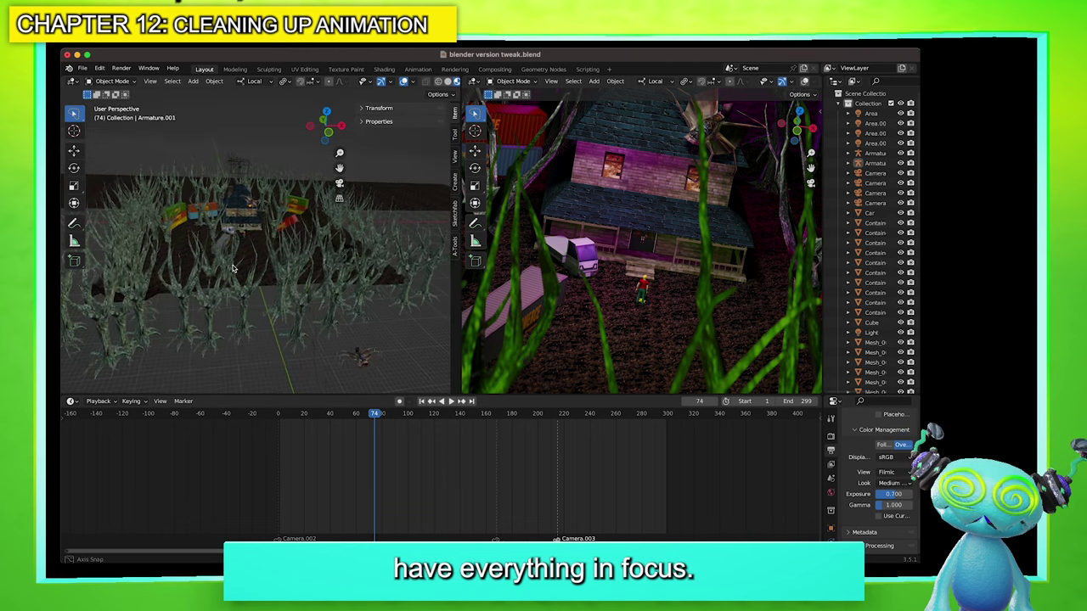
pyautogui.click(356, 253)
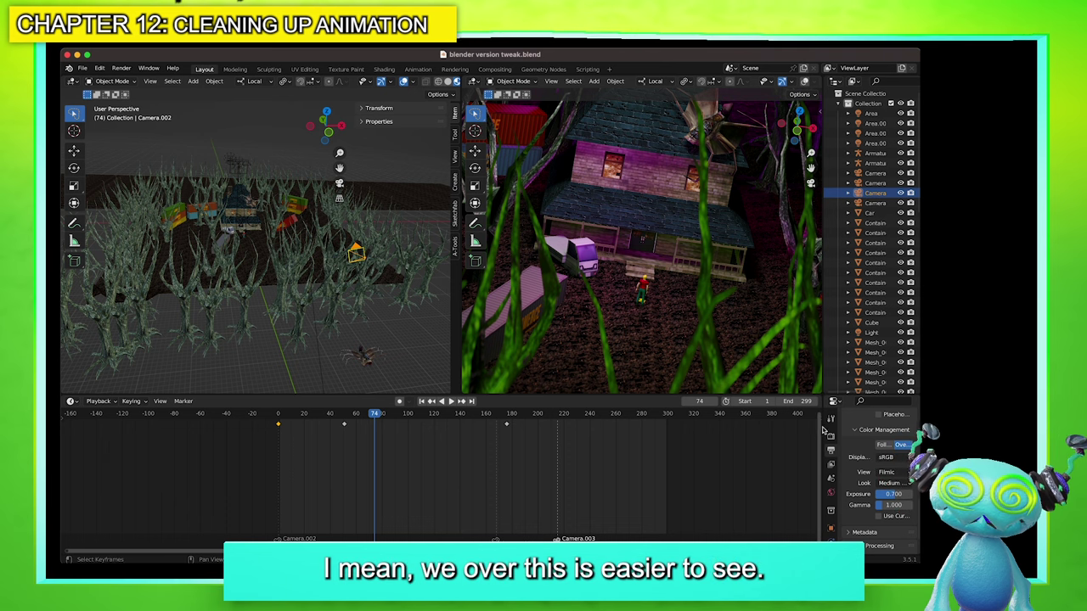
# Enlarge the outliner and properties editor and show Camera.002's lens, depth of field and aperture settings
pyautogui.moveTo(824, 417); pyautogui.dragTo(743, 321)
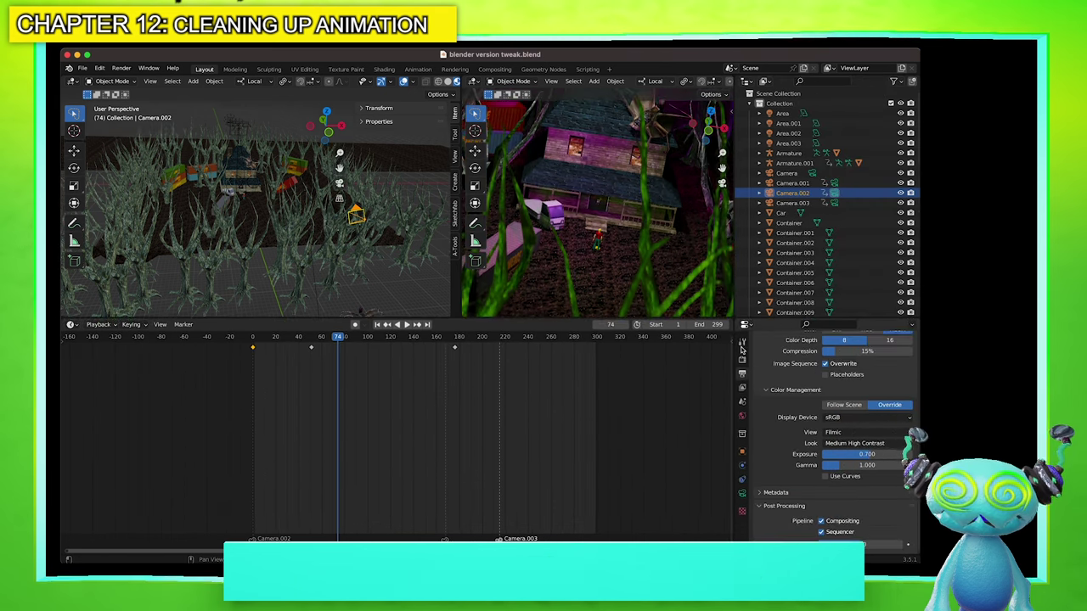
pyautogui.click(742, 493)
pyautogui.scroll(10, 774, 475)
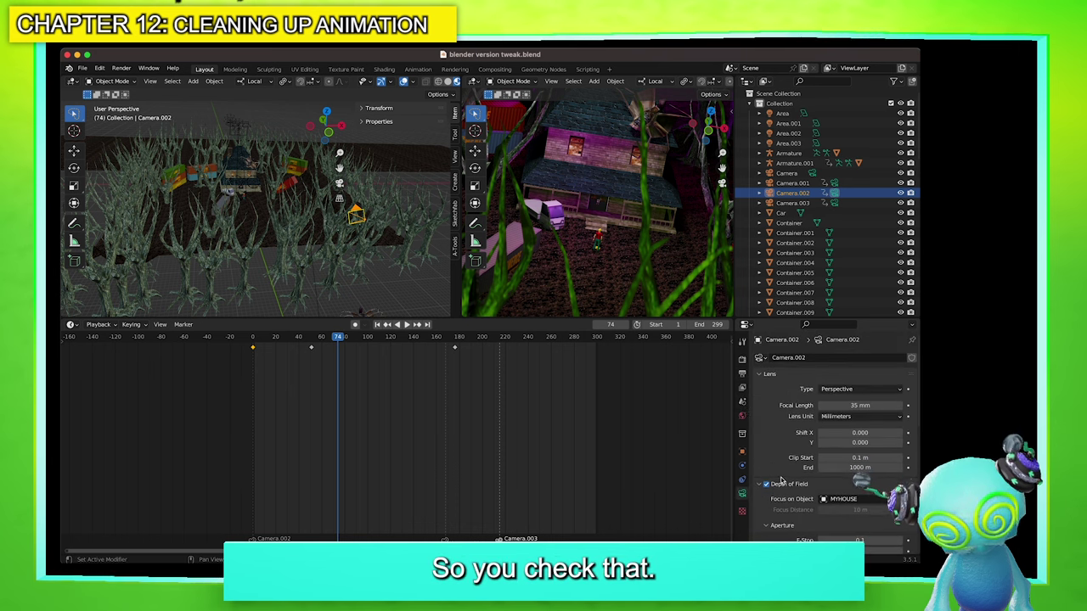
pyautogui.scroll(-3, 781, 482)
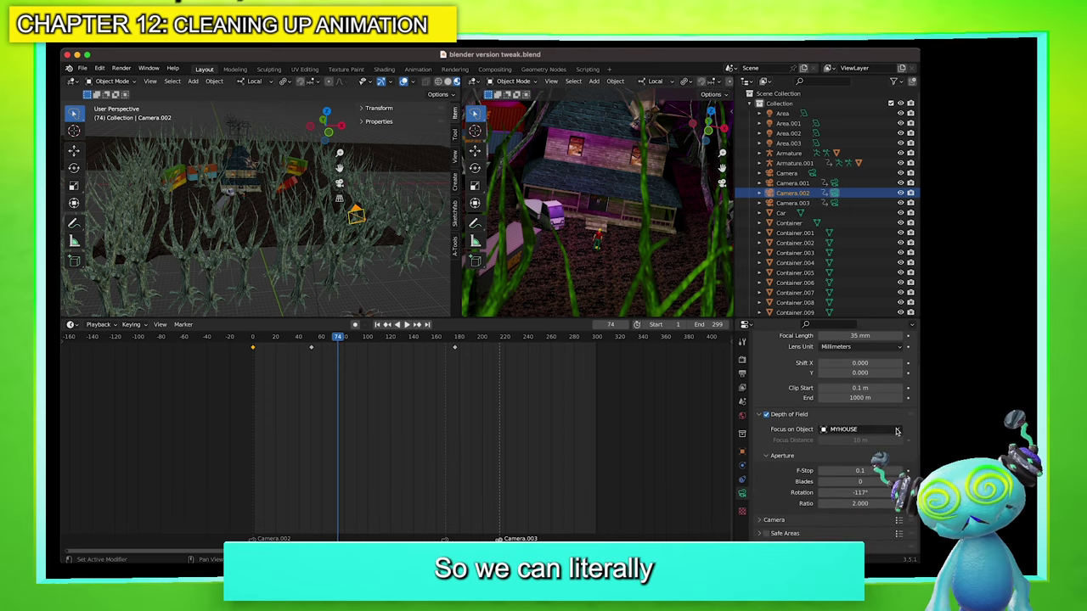
# Clear Camera.002's depth of field focus object and pick the house as the focus object again
pyautogui.click(895, 430)
pyautogui.click(898, 430)
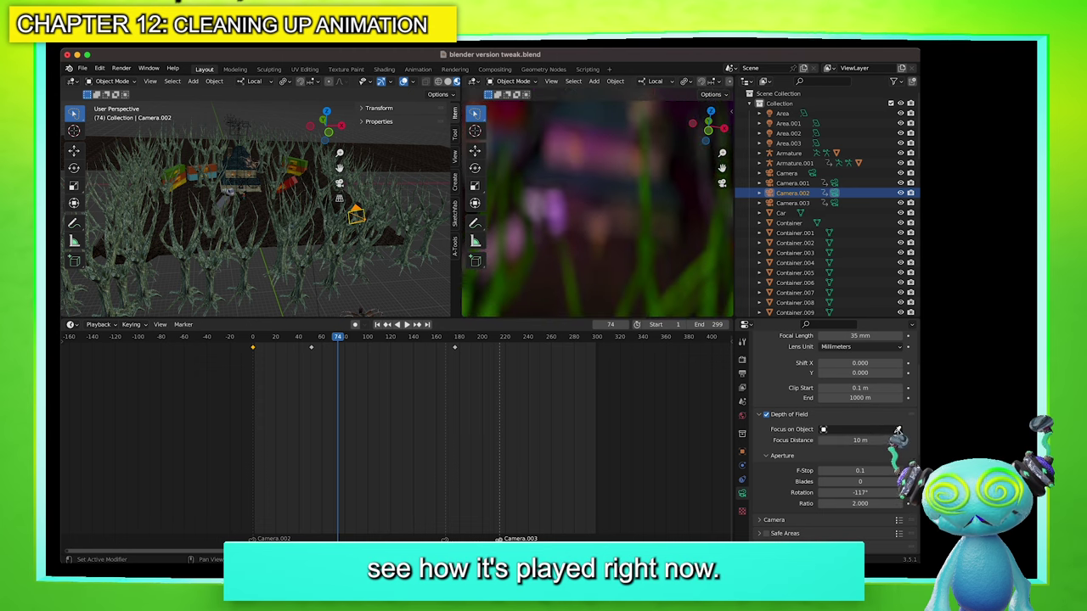
pyautogui.click(593, 147)
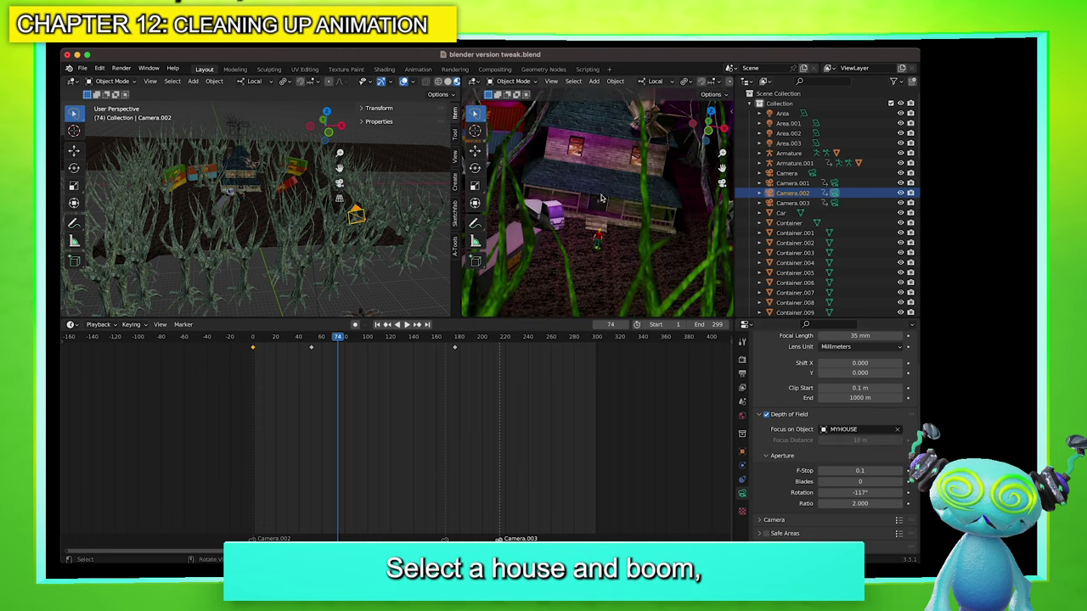
# Remove Camera.002's focus object and set its depth of field focus distance to 143 m
pyautogui.click(898, 430)
pyautogui.moveTo(860, 441); pyautogui.dragTo(898, 440)
pyautogui.scroll(-2, 629, 265)
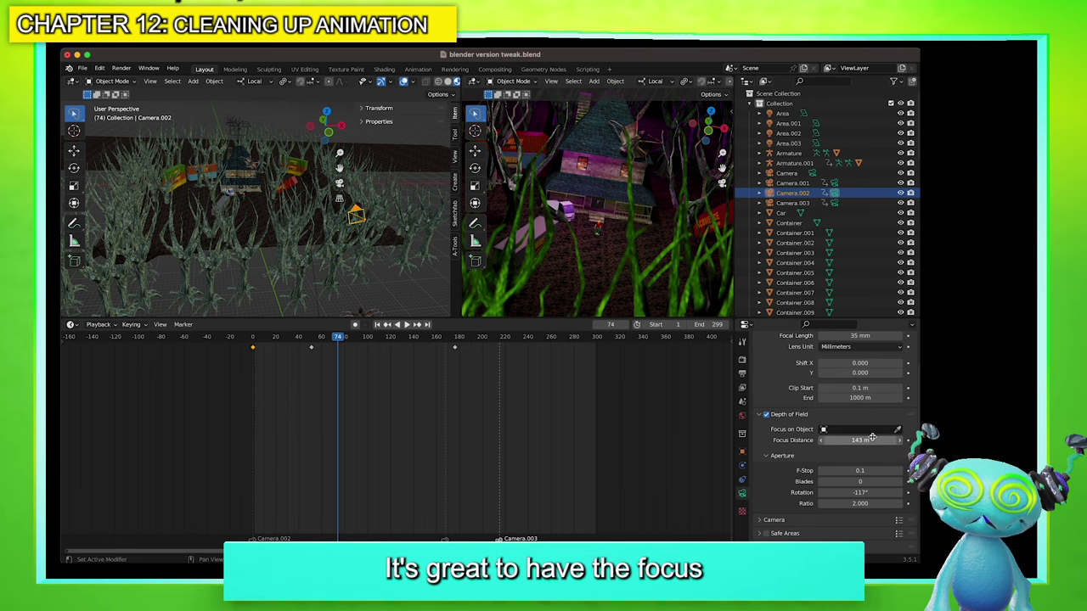
pyautogui.scroll(3, 665, 239)
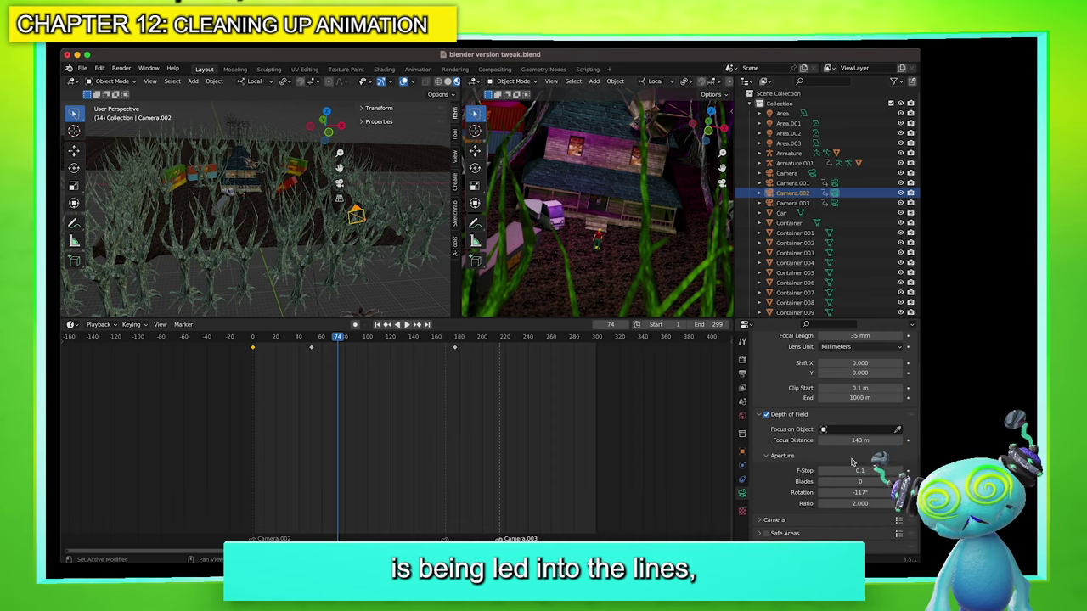
# Set Camera.002's aperture F-Stop to 0.3 and check the blur on the foreground branch
pyautogui.moveTo(720, 154); pyautogui.dragTo(566, 154)
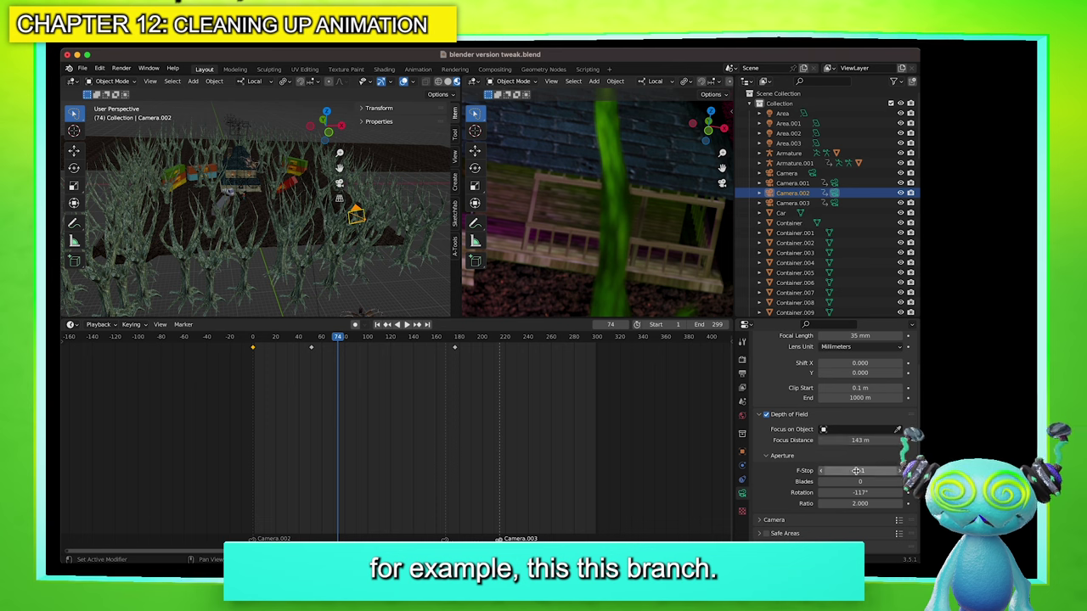
pyautogui.moveTo(860, 473)
pyautogui.mouseDown()
pyautogui.moveTo(897, 471)
pyautogui.moveTo(840, 471)
pyautogui.mouseUp()
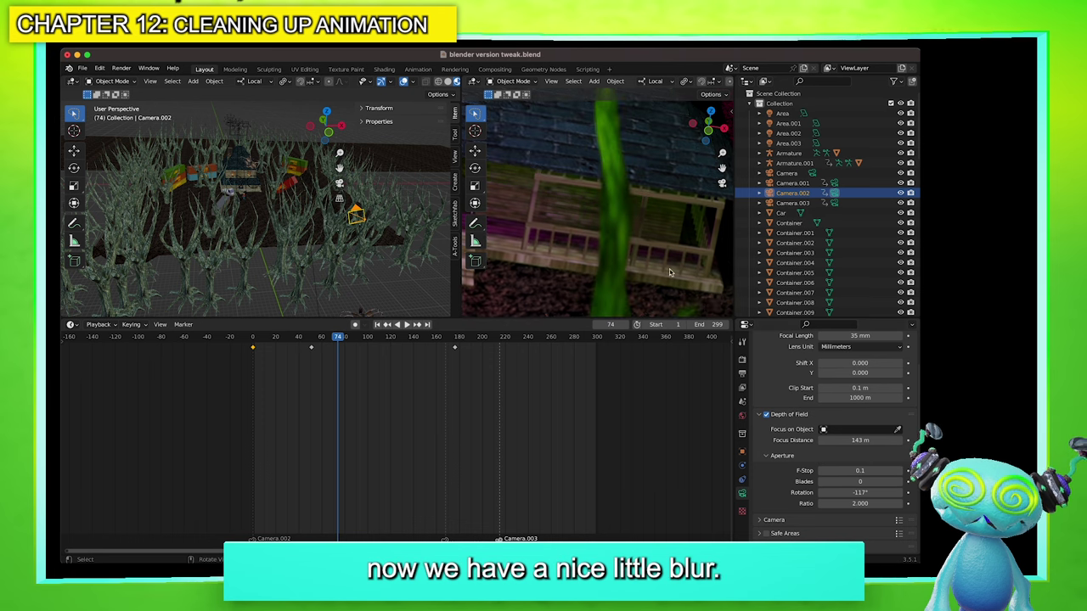
pyautogui.scroll(-3, 627, 246)
pyautogui.scroll(2, 627, 246)
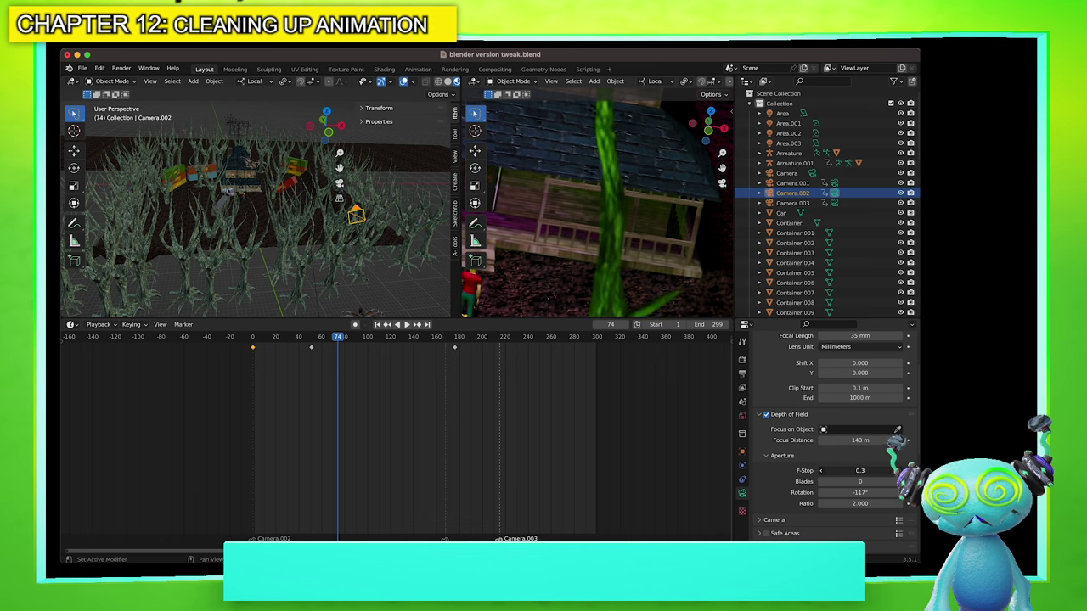
pyautogui.scroll(-3, 629, 288)
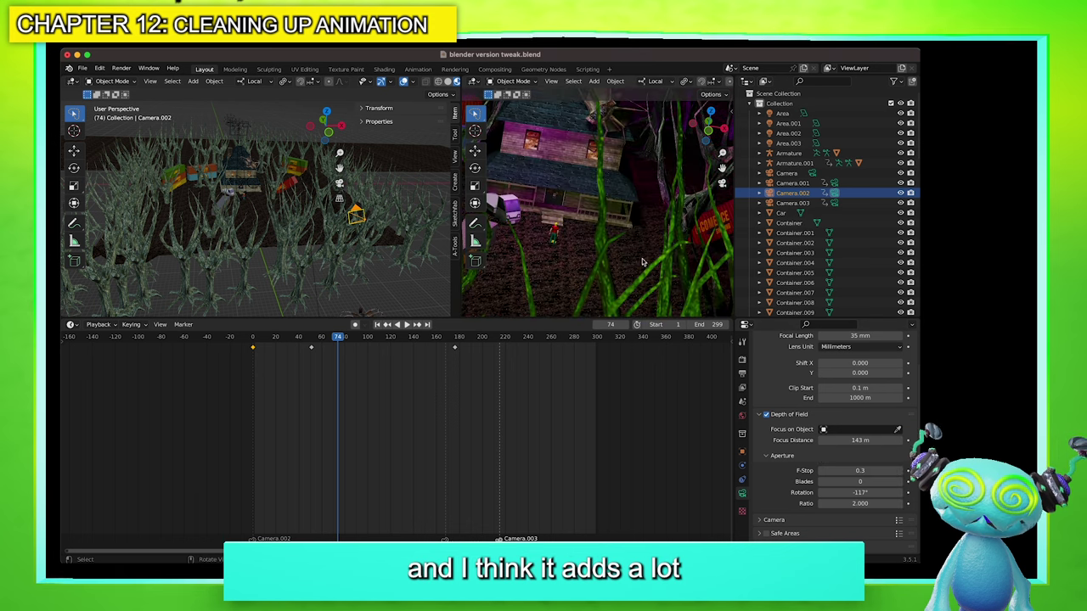
pyautogui.scroll(-3, 608, 245)
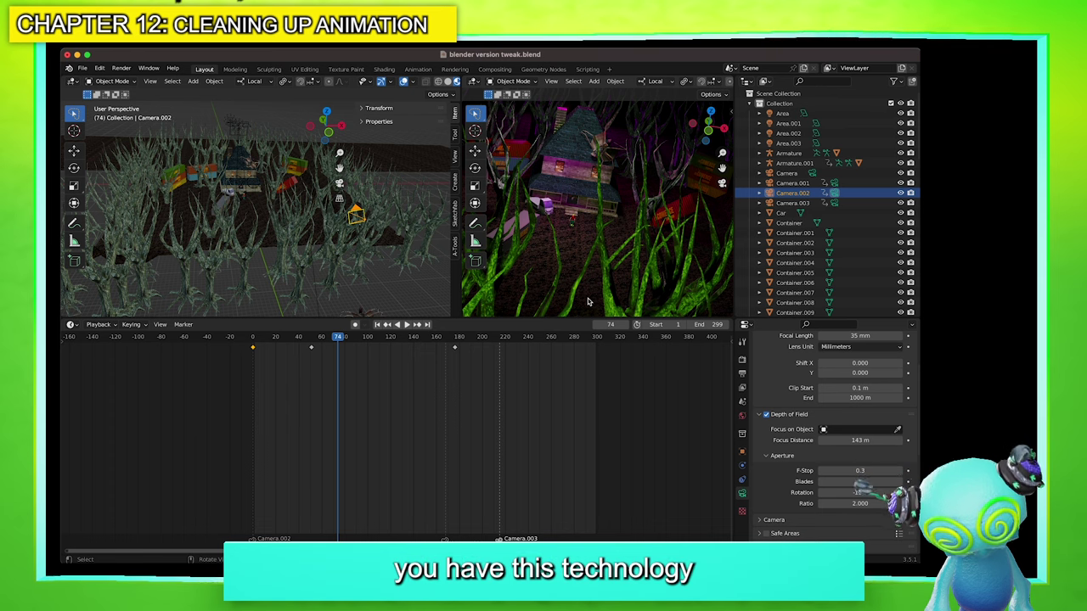
# Resize the viewports, timeline and properties editor, and show the scene's Eevee render settings
pyautogui.moveTo(504, 317); pyautogui.dragTo(501, 465)
pyautogui.moveTo(459, 399); pyautogui.dragTo(367, 391)
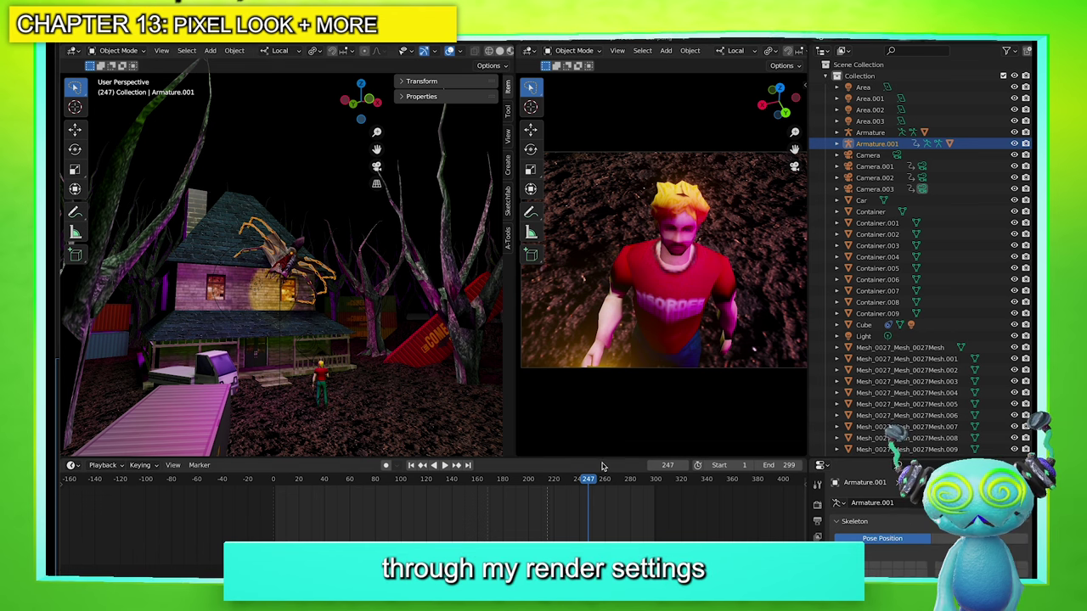
pyautogui.moveTo(604, 458); pyautogui.dragTo(587, 370)
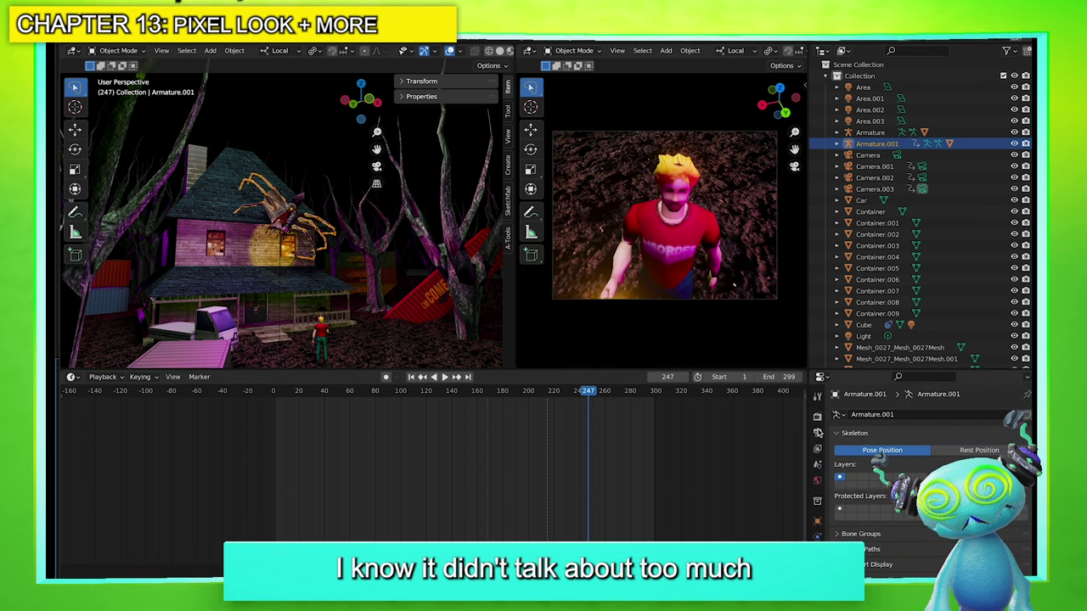
pyautogui.click(817, 433)
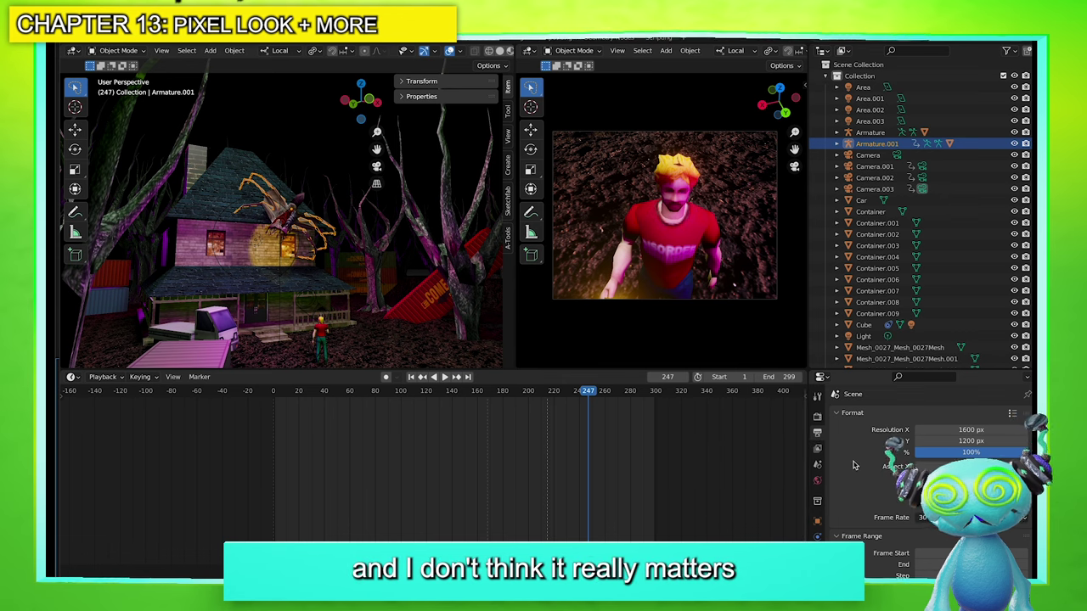
pyautogui.click(818, 416)
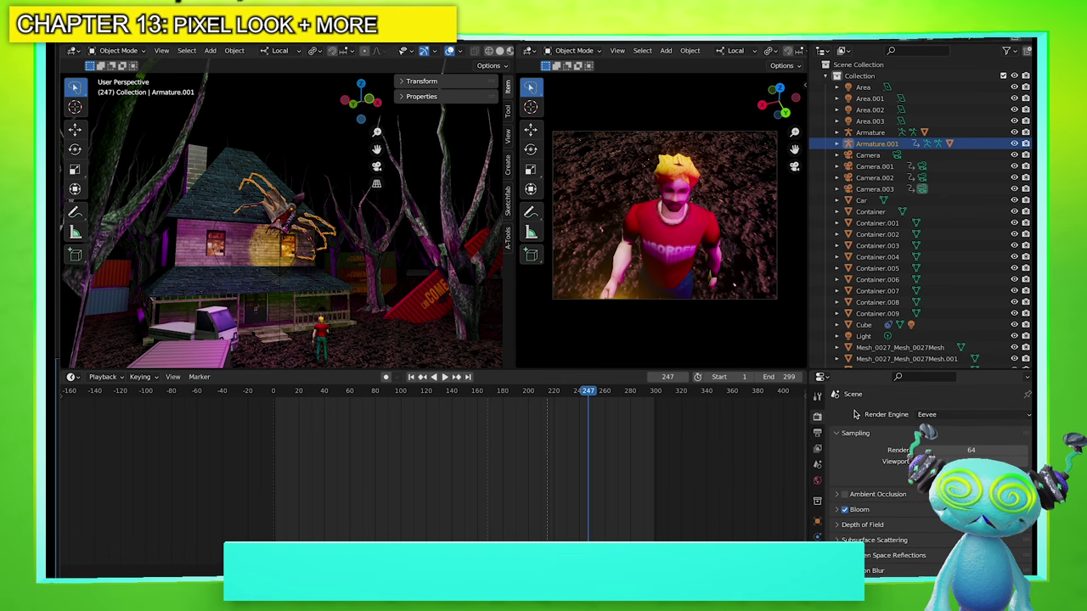
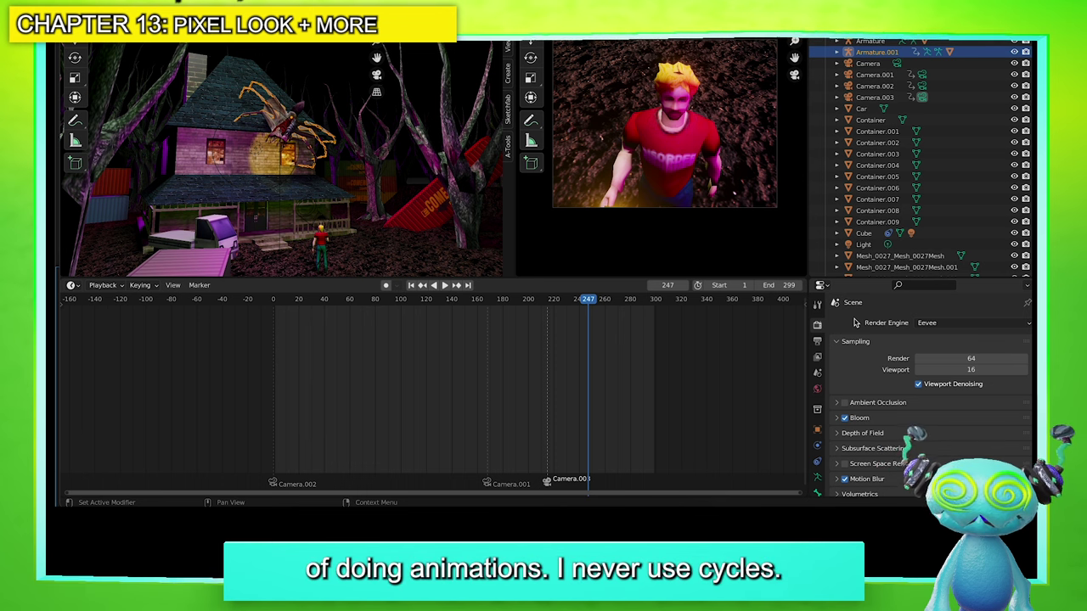
pyautogui.moveTo(530, 276); pyautogui.dragTo(582, 463)
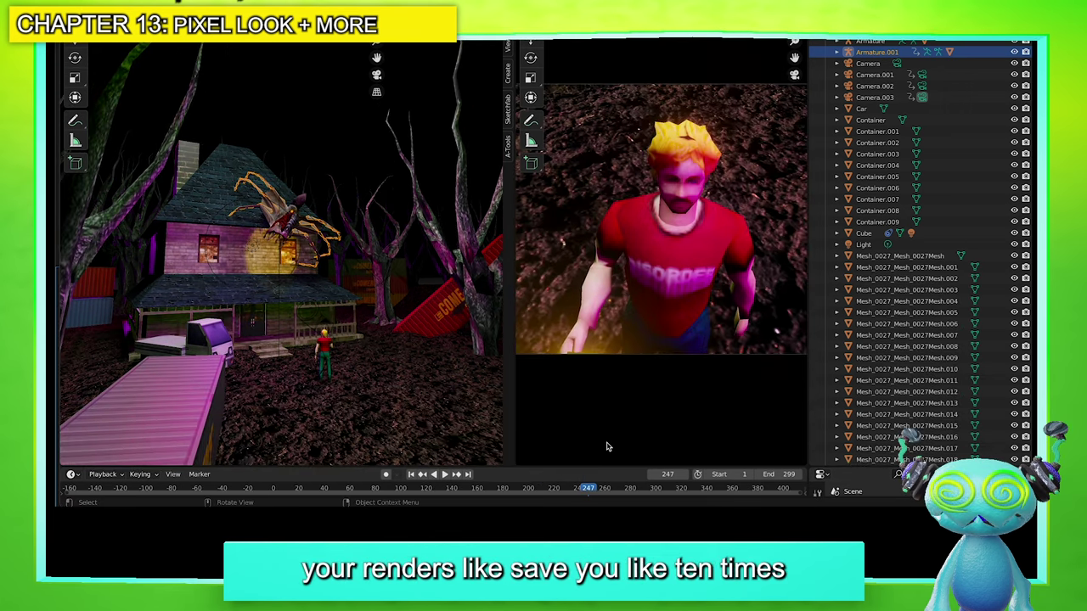
pyautogui.moveTo(581, 465); pyautogui.dragTo(604, 312)
# Compare the flashlight glow in the camera view with Bloom off and on, leaving Bloom enabled
pyautogui.scroll(-2, 832, 407)
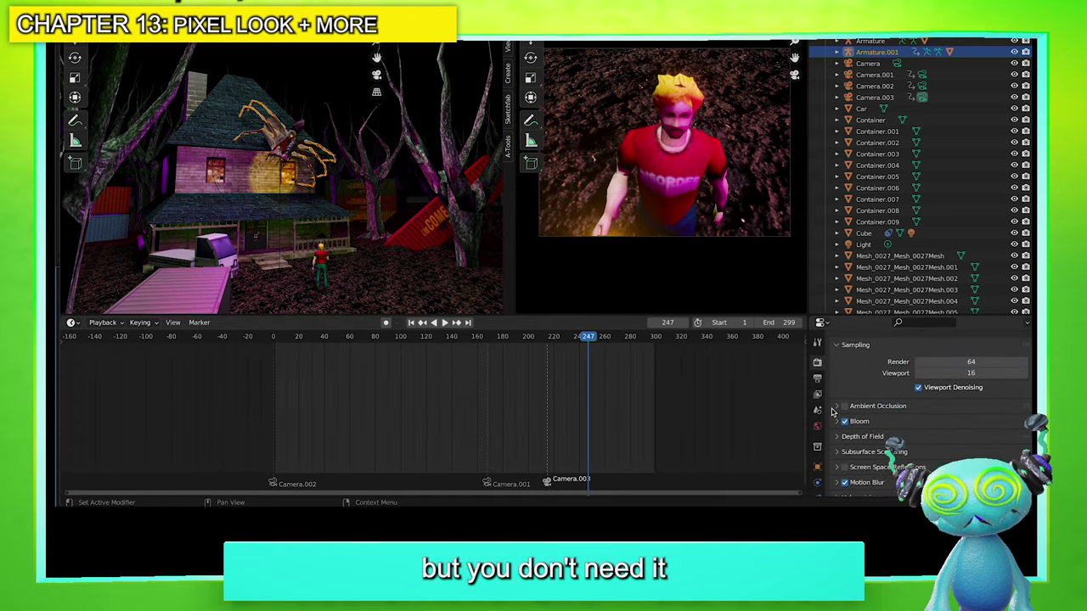
pyautogui.scroll(2, 830, 399)
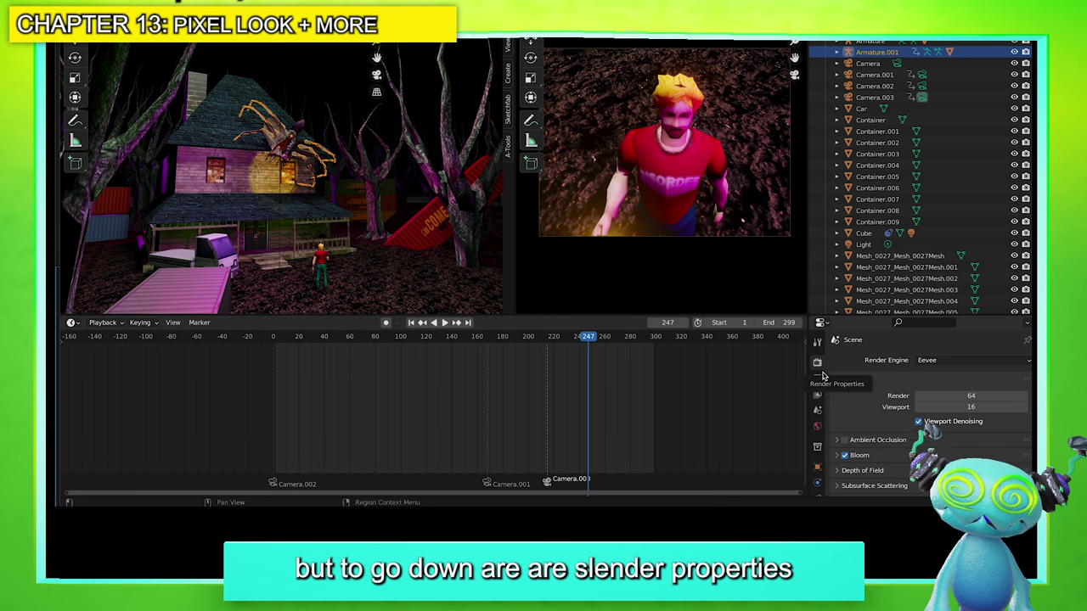
pyautogui.scroll(-1, 836, 399)
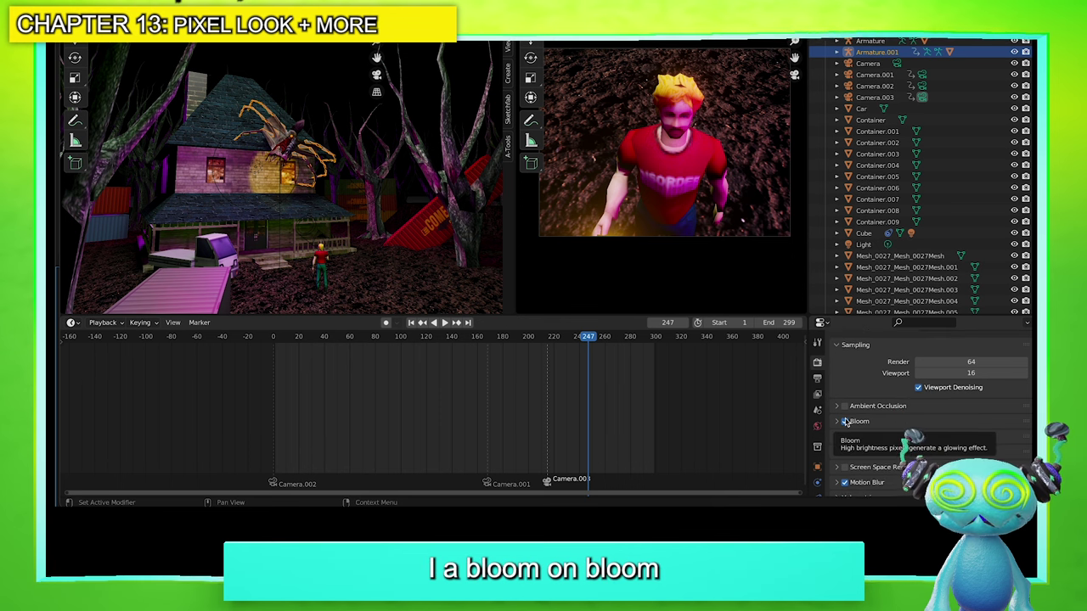
pyautogui.click(844, 421)
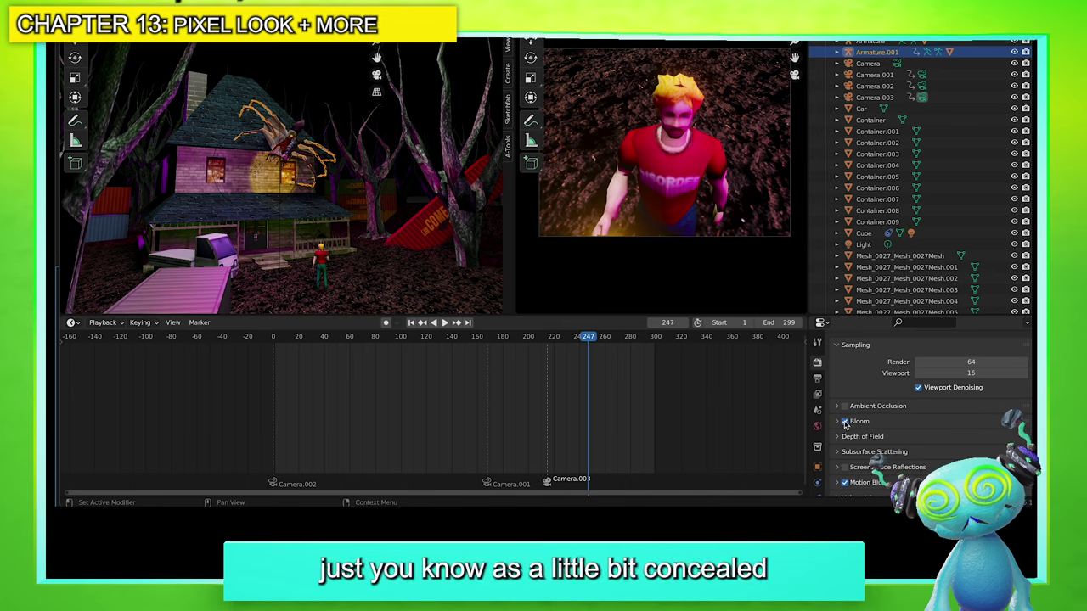
pyautogui.scroll(3, 668, 245)
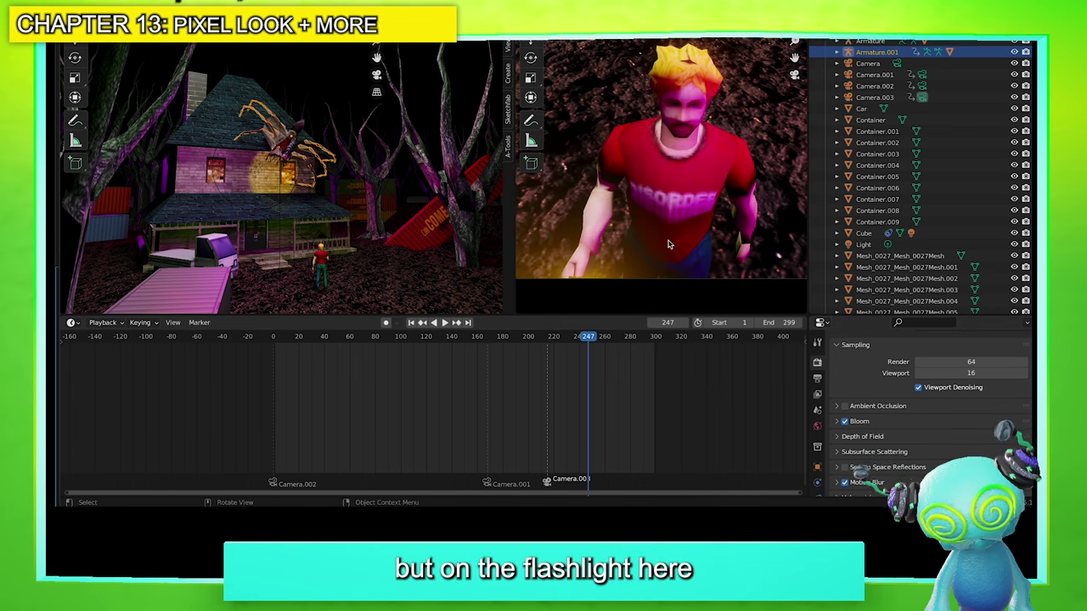
pyautogui.click(844, 421)
pyautogui.click(845, 421)
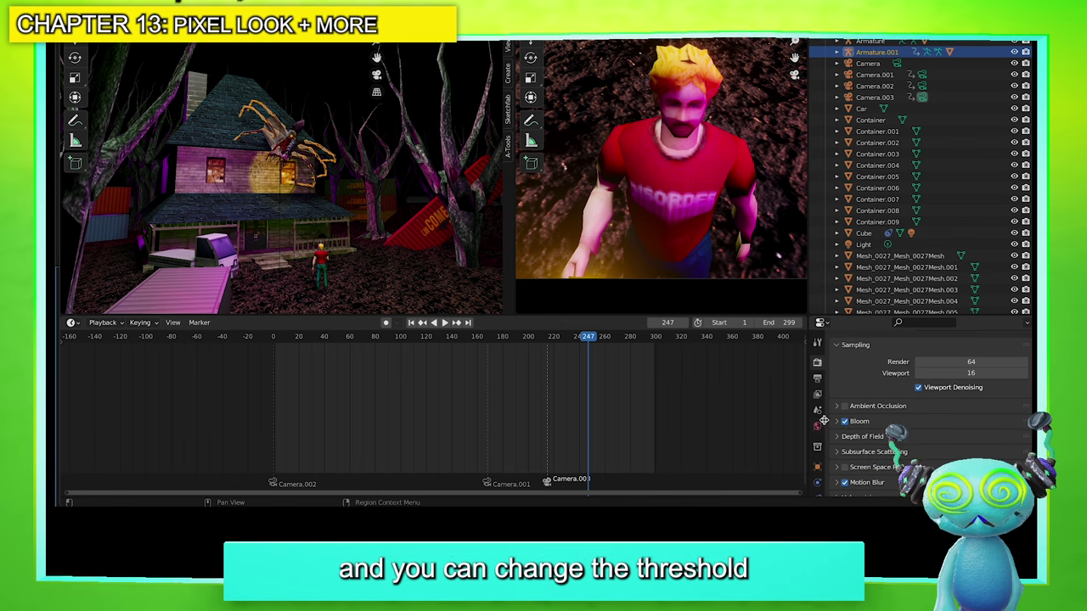
# Expand the Bloom settings, try a threshold of 0 and undo the threshold change
pyautogui.click(853, 422)
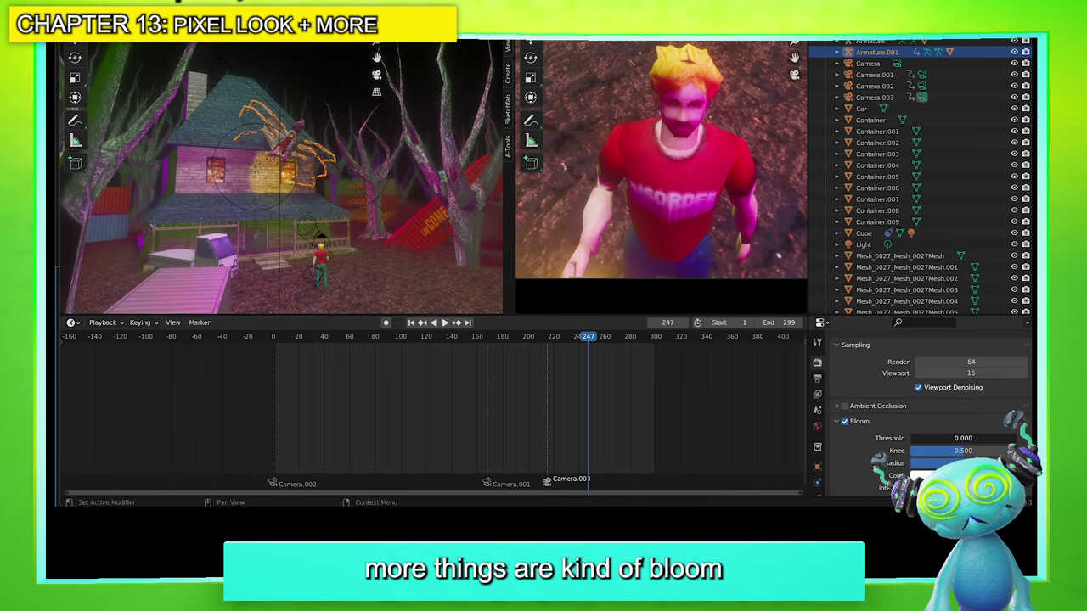
pyautogui.moveTo(963, 438); pyautogui.dragTo(986, 439)
pyautogui.hotkey('ctrl', 'z')
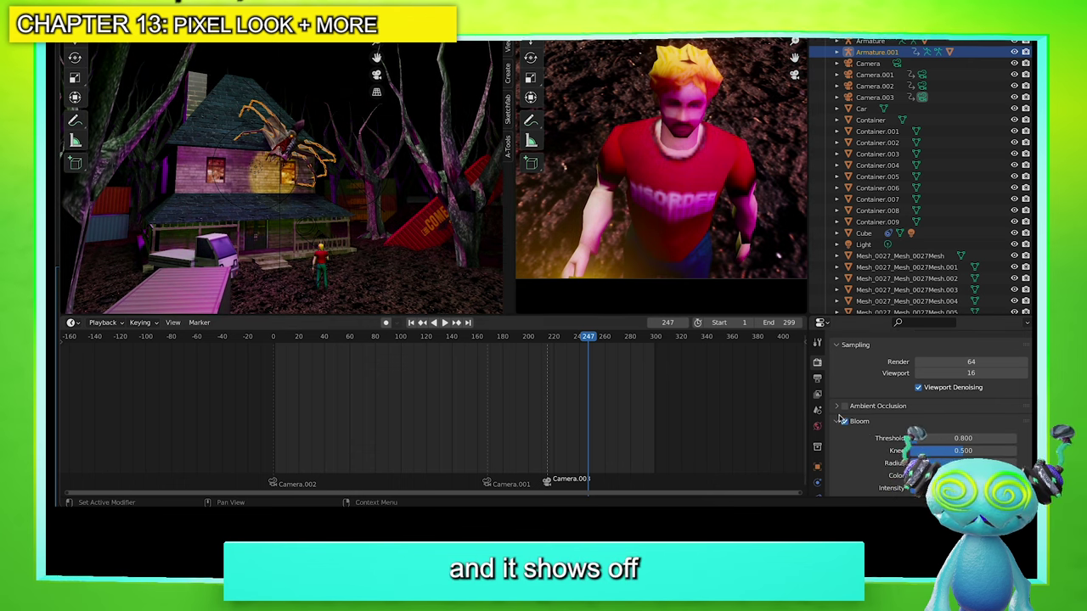
# Expand and examine the Motion Blur settings, and examine the Film filter size in the render settings
pyautogui.scroll(-2, 883, 445)
pyautogui.scroll(-3, 883, 442)
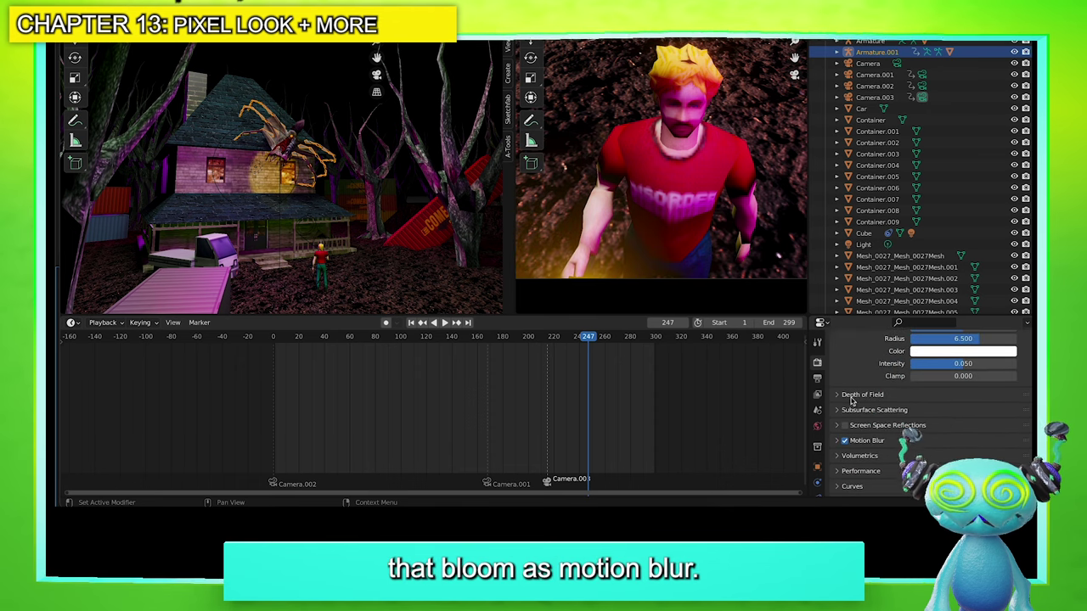
pyautogui.click(839, 440)
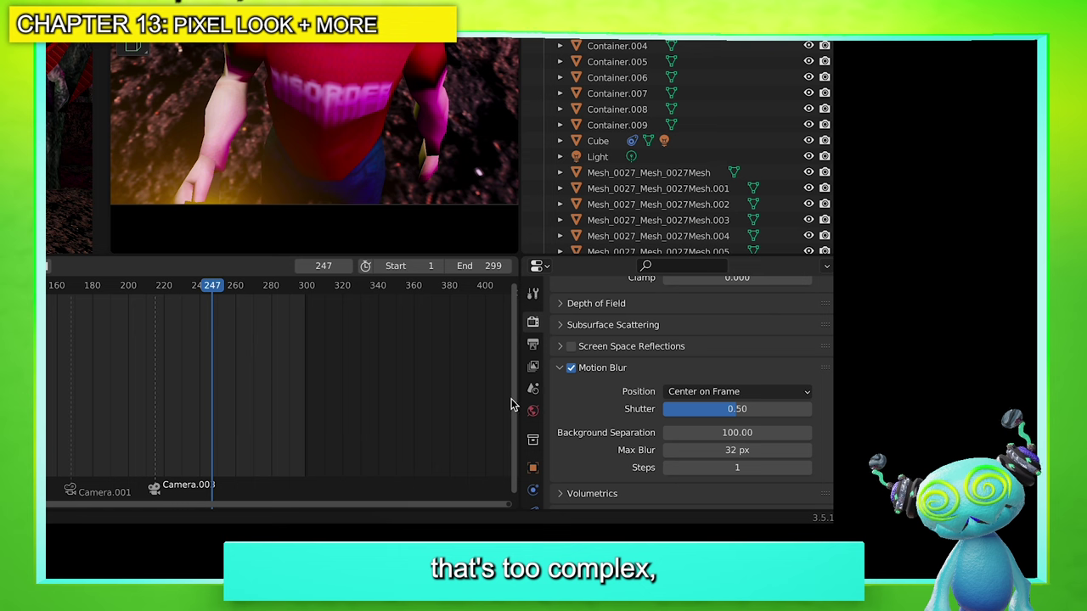
pyautogui.scroll(-2, 586, 409)
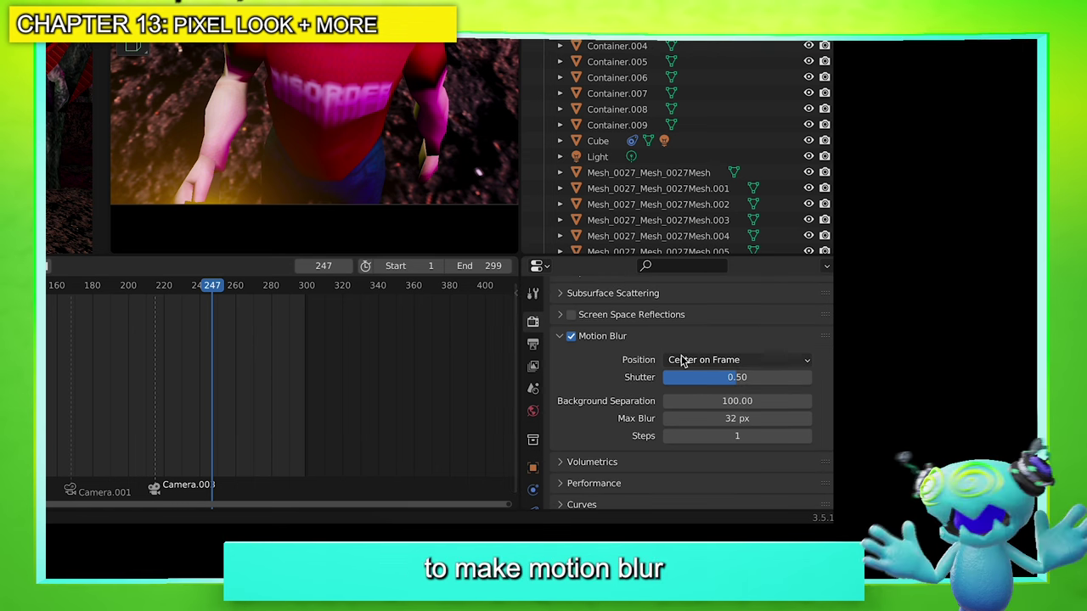
pyautogui.scroll(-3, 641, 420)
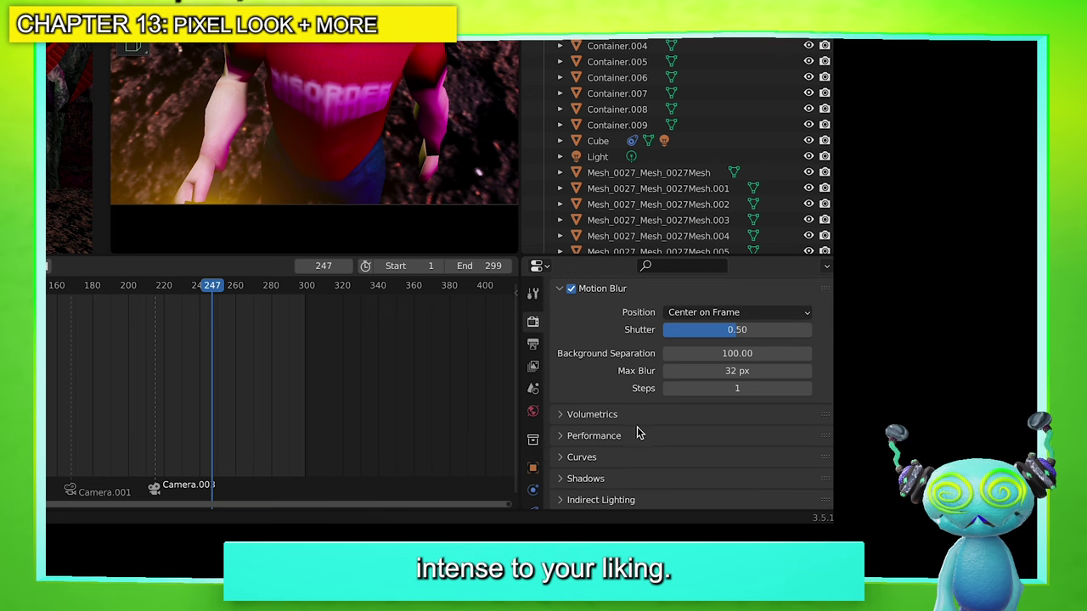
pyautogui.scroll(-3, 615, 429)
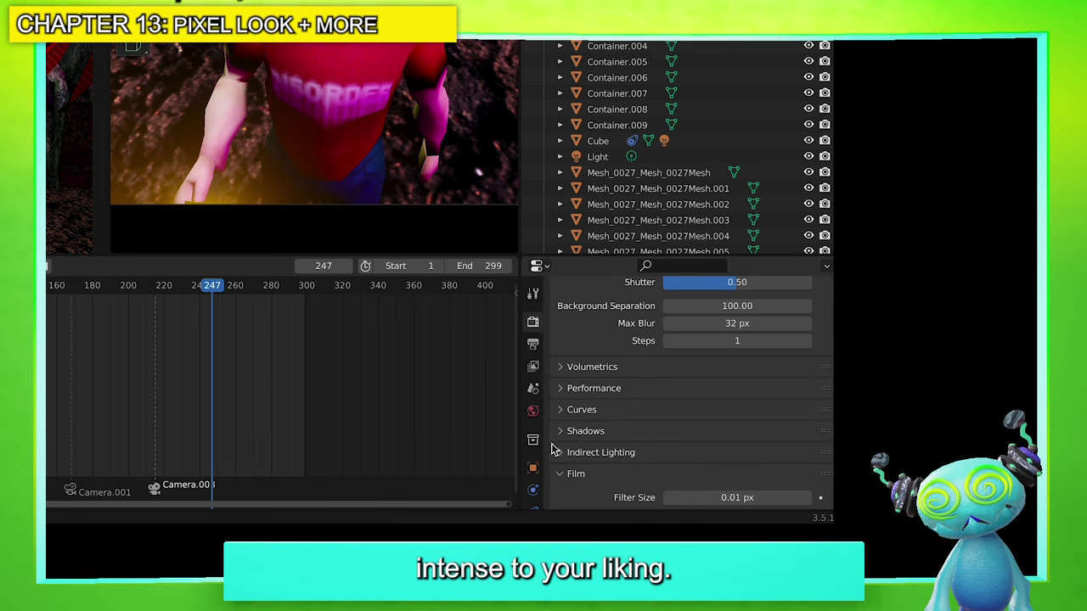
pyautogui.scroll(-3, 561, 454)
pyautogui.scroll(-2, 569, 458)
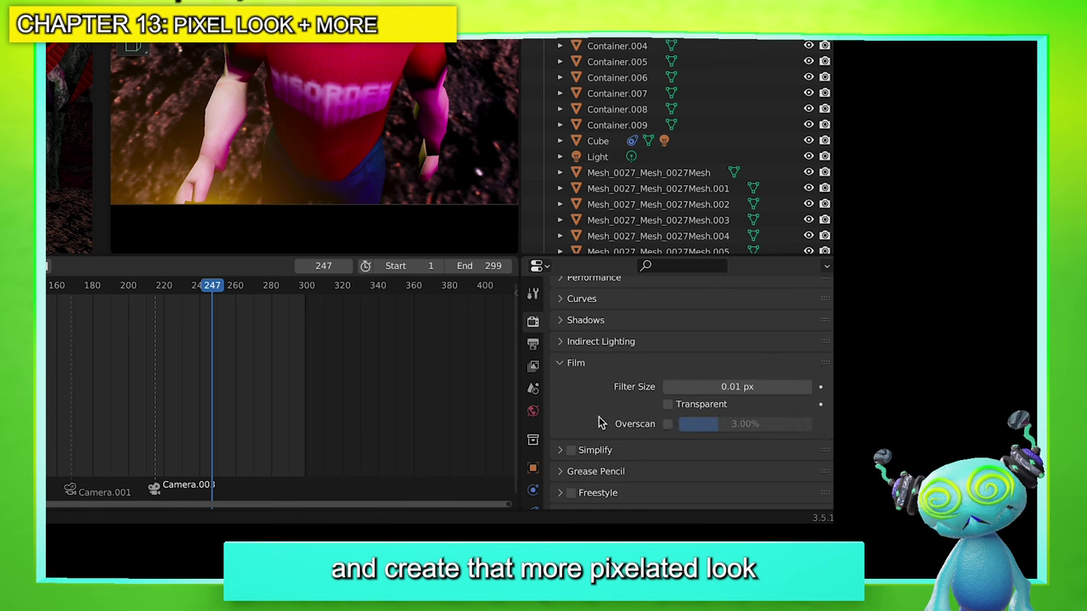
# Turn the Film's transparent background on and back off
pyautogui.scroll(-2, 607, 417)
pyautogui.click(668, 357)
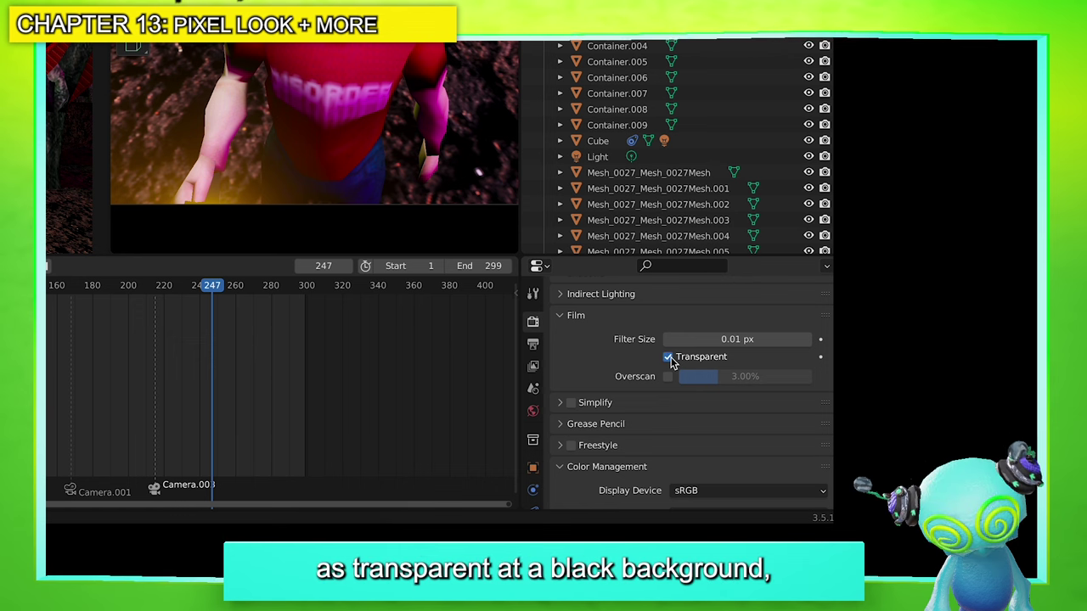
pyautogui.click(668, 357)
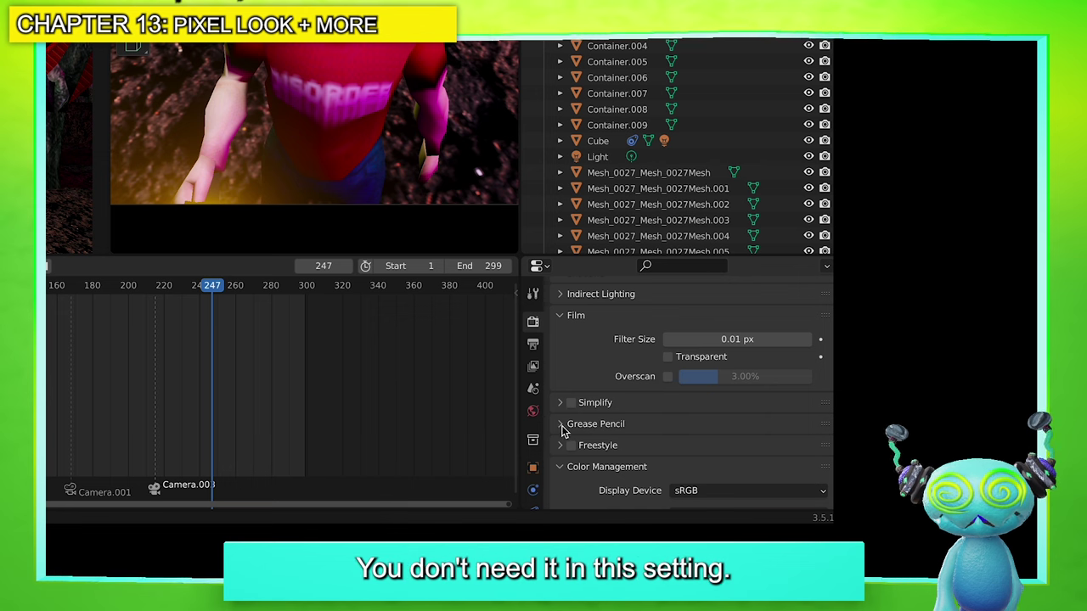
# Keep the Filmic view transform and Medium High Contrast look in Color Management, and raise the exposure to 2.482
pyautogui.scroll(-5, 564, 431)
pyautogui.scroll(-2, 598, 437)
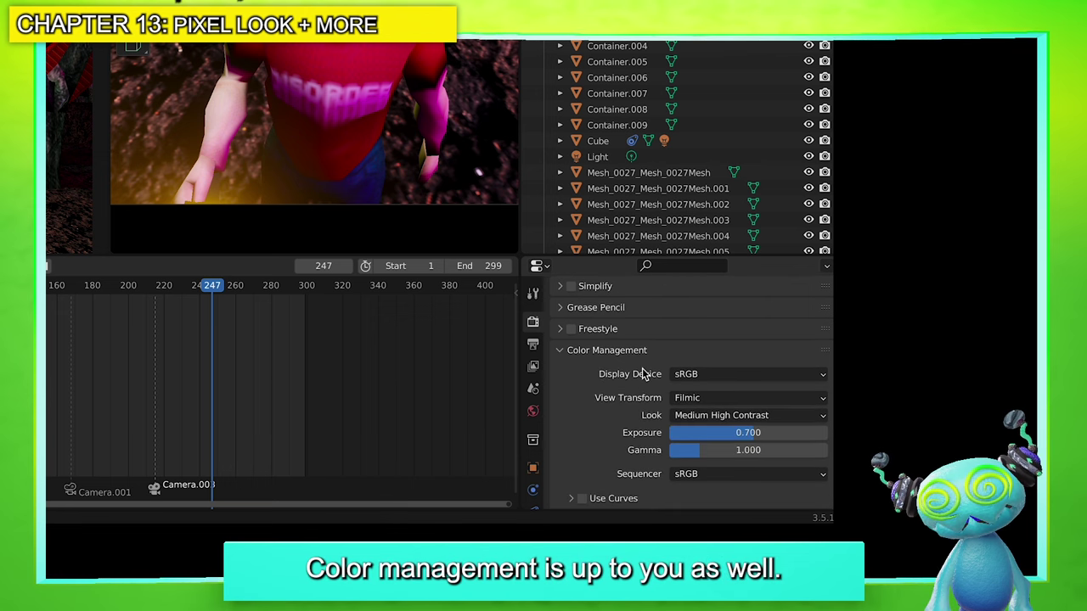
pyautogui.click(694, 400)
pyautogui.click(692, 398)
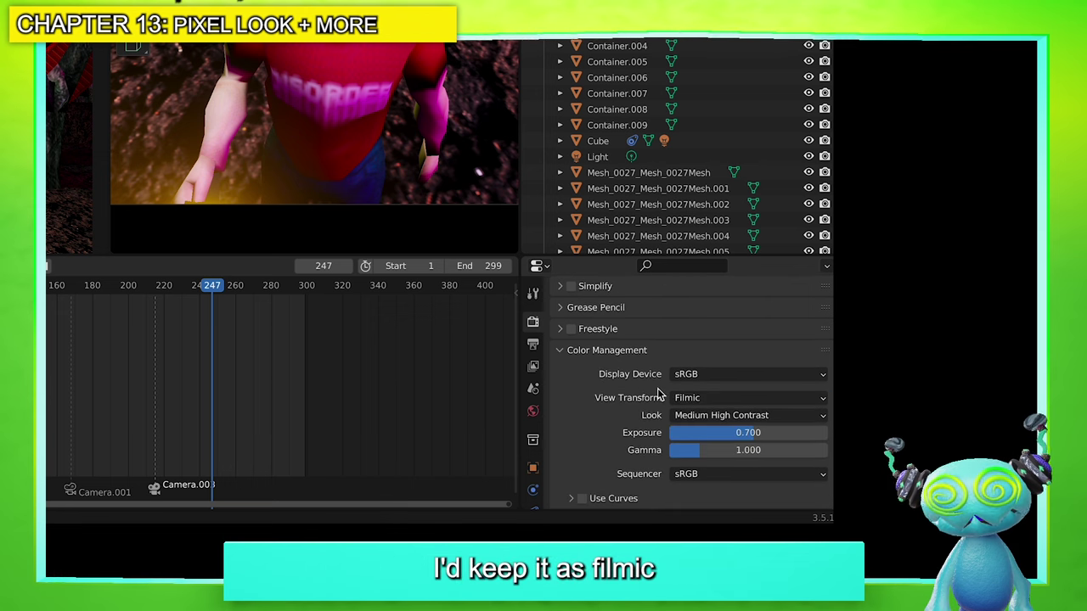
pyautogui.click(704, 418)
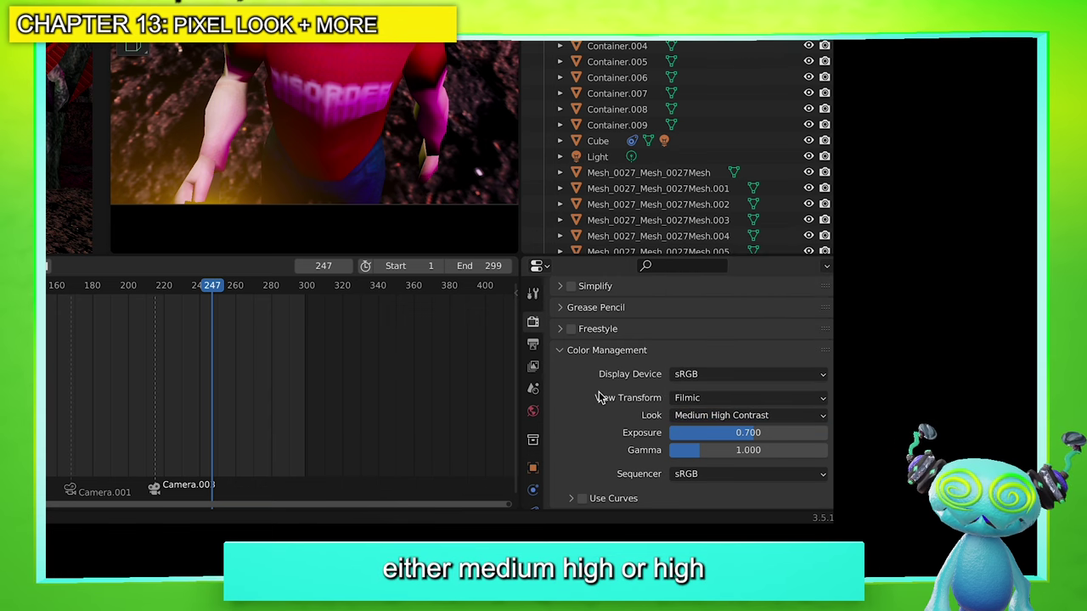
pyautogui.moveTo(738, 433); pyautogui.dragTo(802, 433)
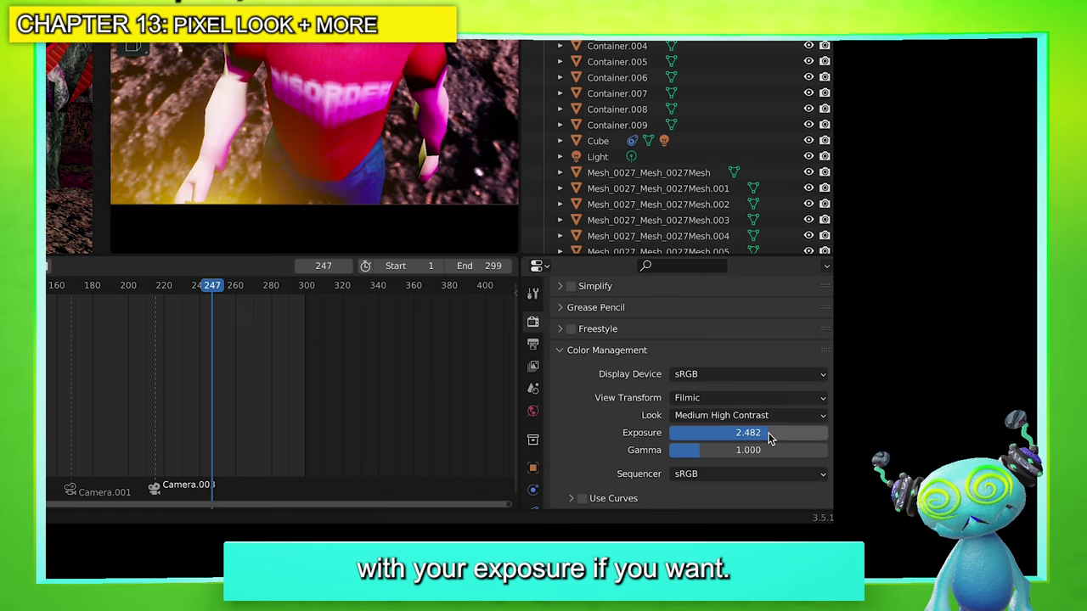
# Undo the last exposure change and set the render output location to the INTRO REDO folder
pyautogui.hotkey('ctrl', 'z')
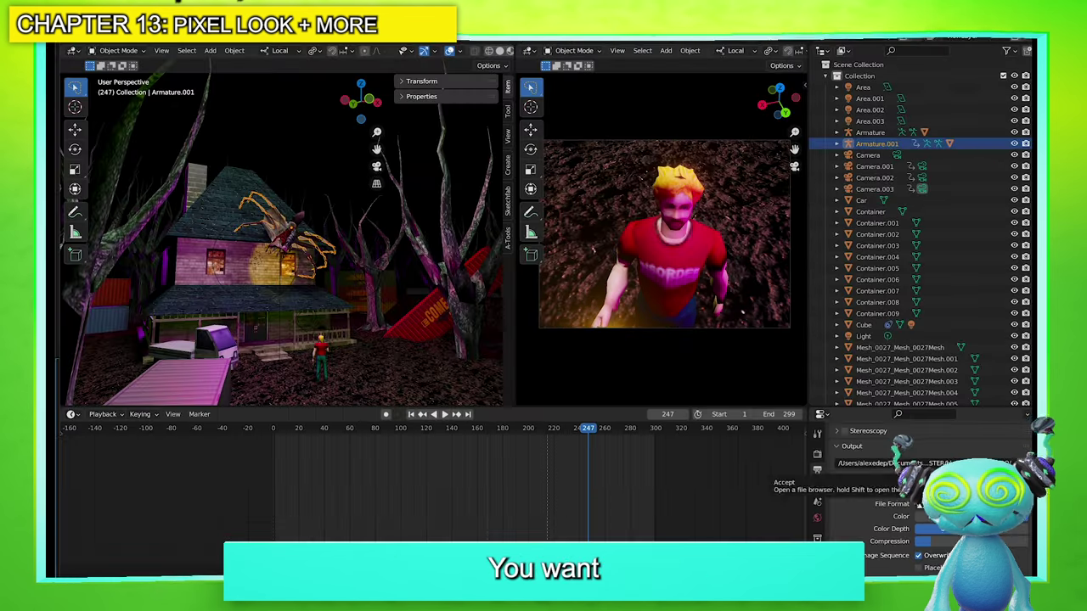
pyautogui.click(820, 334)
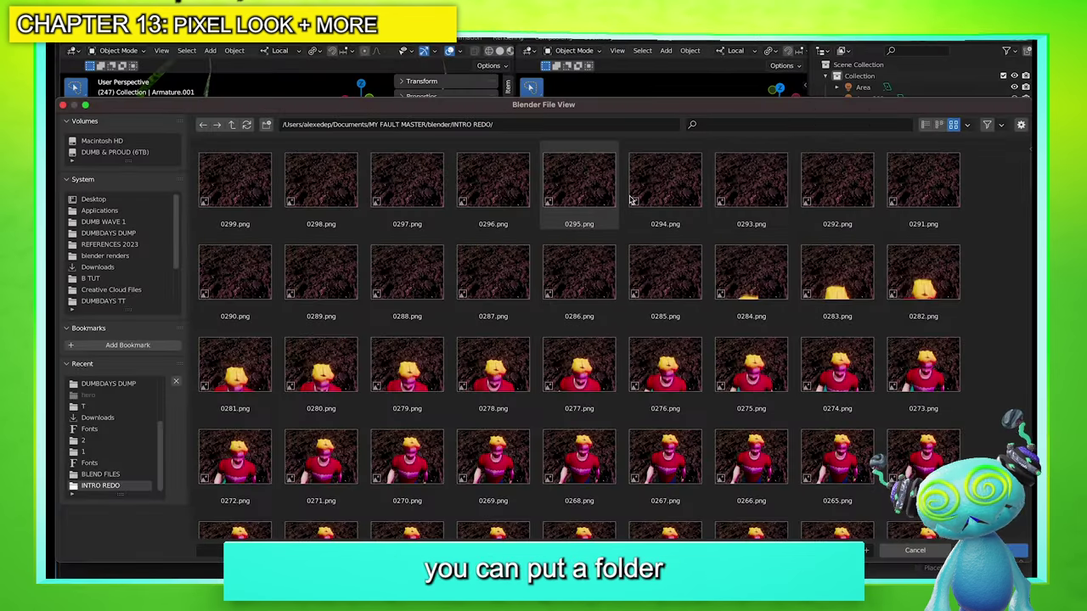
pyautogui.click(1006, 550)
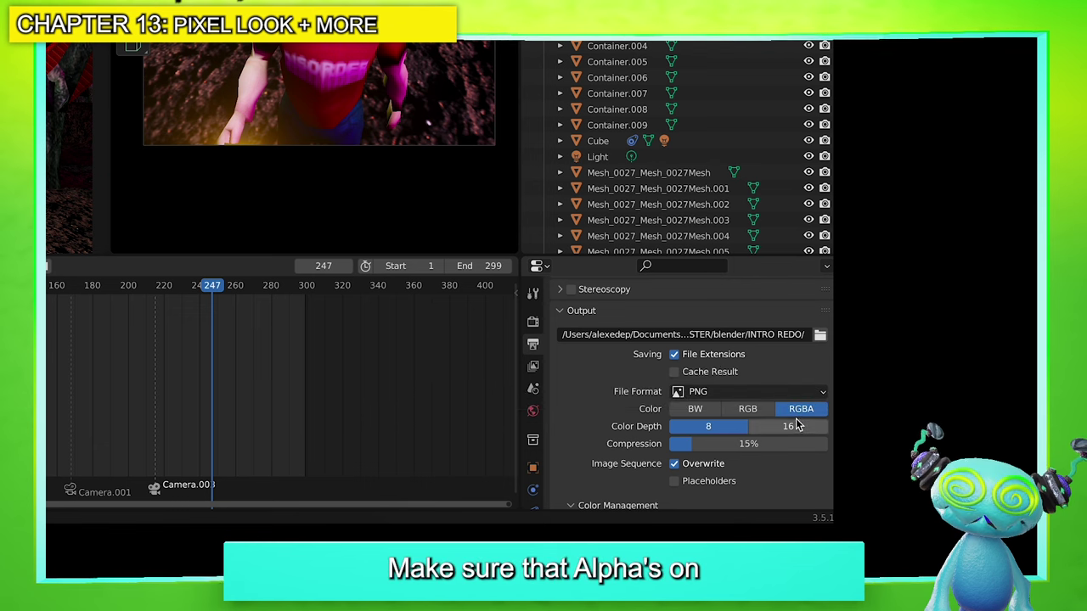
# Examine the output's file format, RGBA color, color depth and Color Management override settings
pyautogui.scroll(-2, 636, 408)
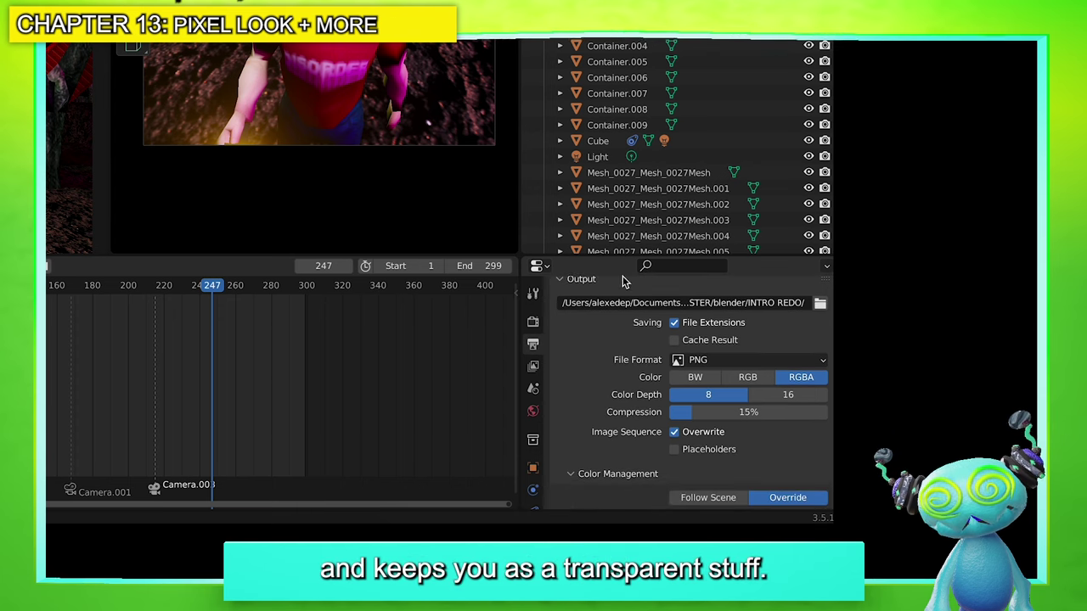
pyautogui.scroll(-2, 654, 397)
pyautogui.scroll(-3, 652, 393)
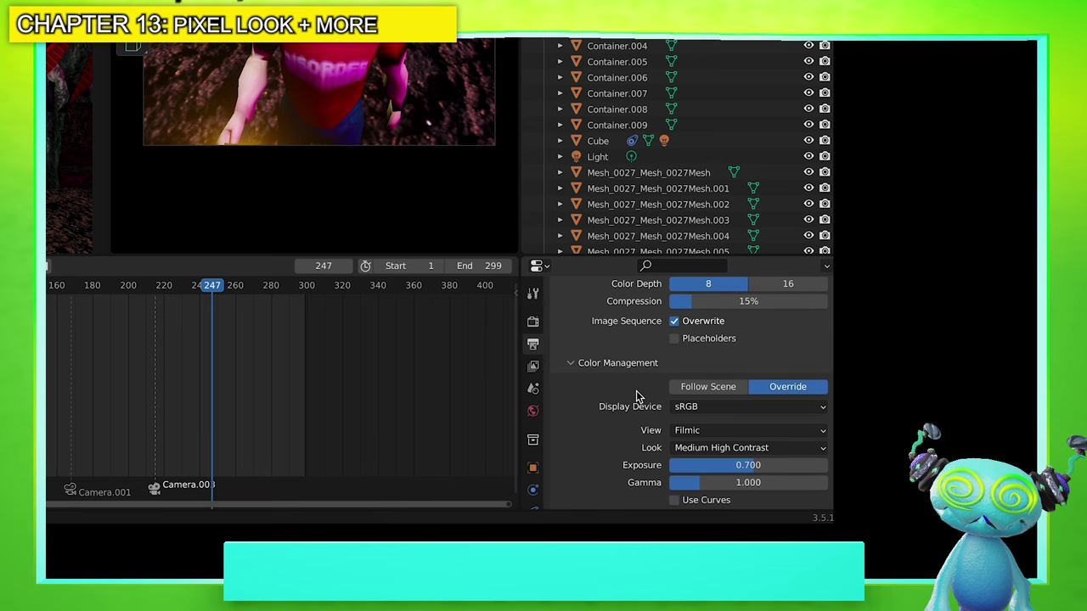
pyautogui.scroll(4, 636, 391)
pyautogui.scroll(-4, 637, 395)
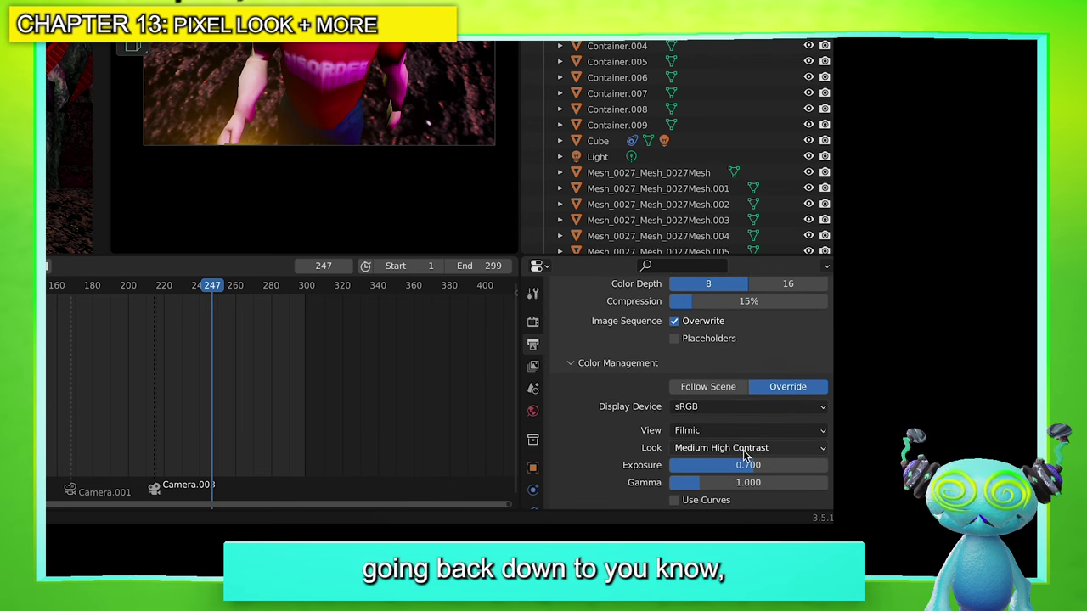
pyautogui.scroll(-2, 619, 383)
pyautogui.scroll(3, 620, 379)
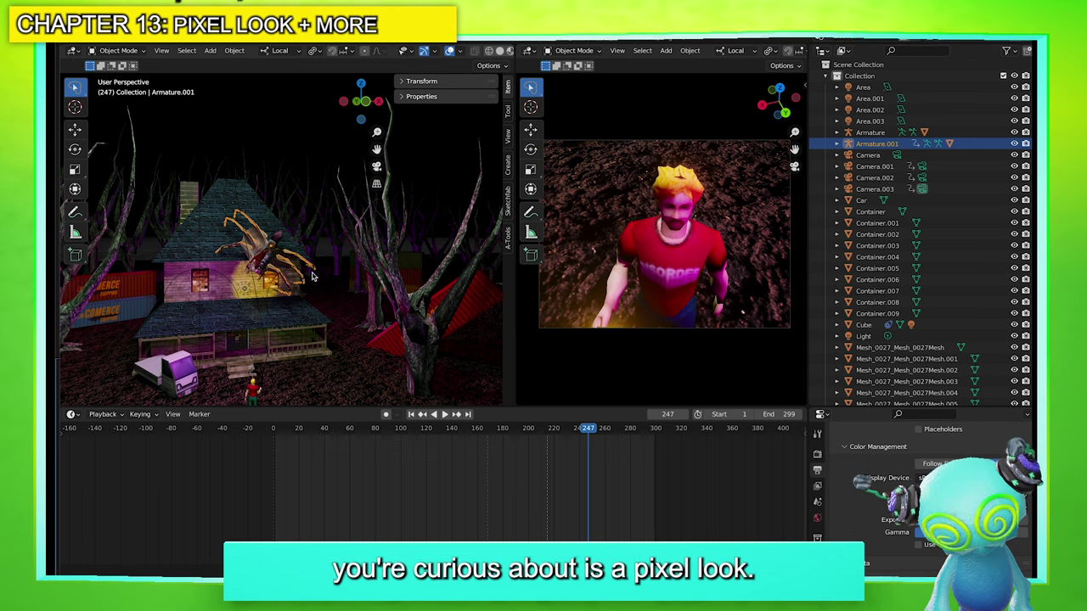
# Widen the rendered camera viewport and set its viewport compositor to Camera
pyautogui.scroll(2, 312, 276)
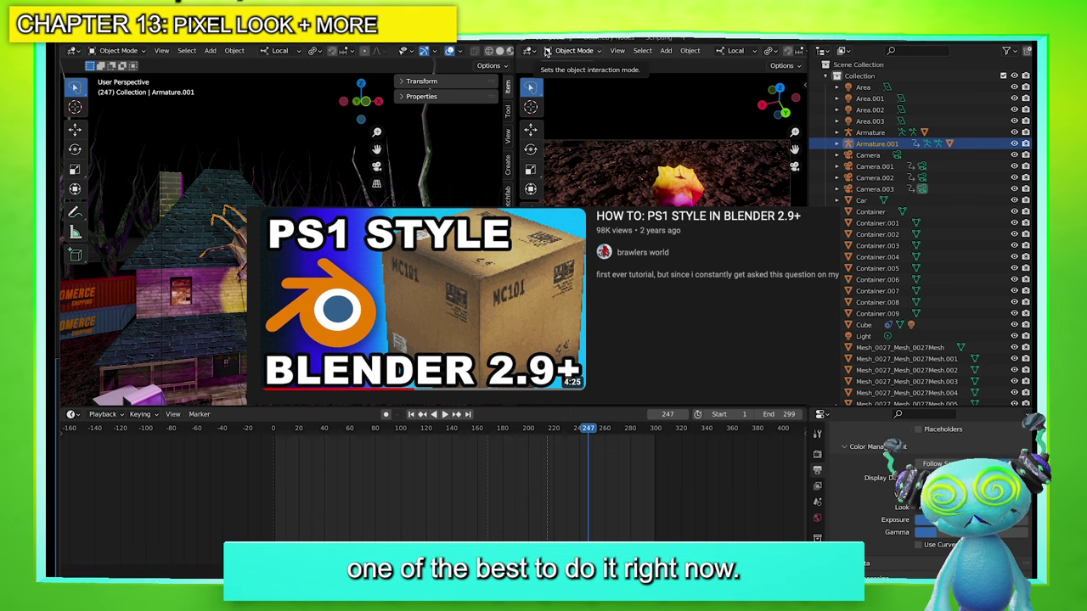
pyautogui.click(556, 39)
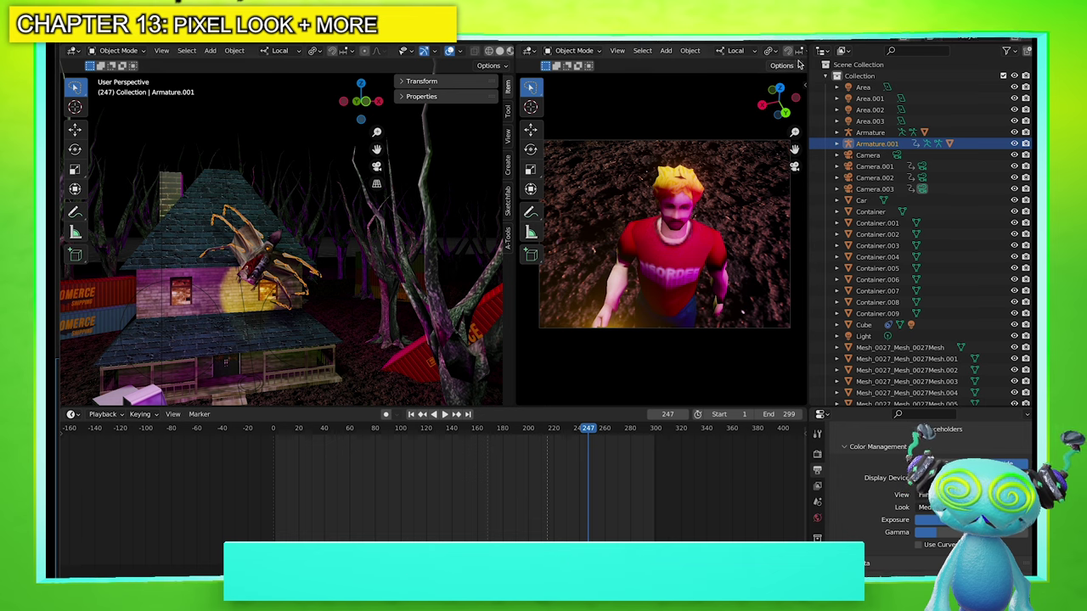
pyautogui.moveTo(808, 53); pyautogui.dragTo(1012, 65)
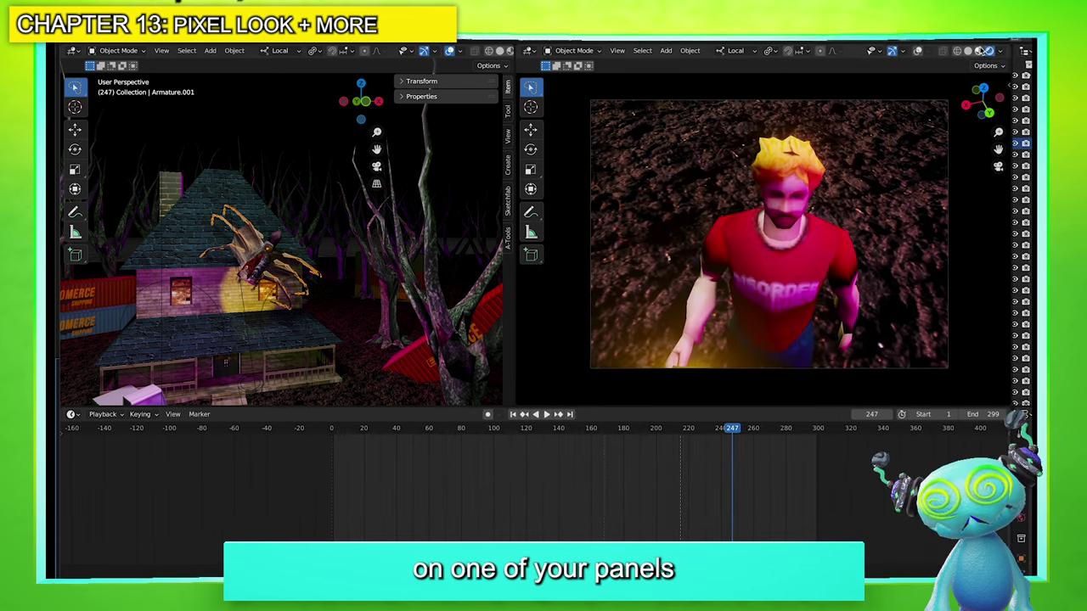
pyautogui.click(1003, 52)
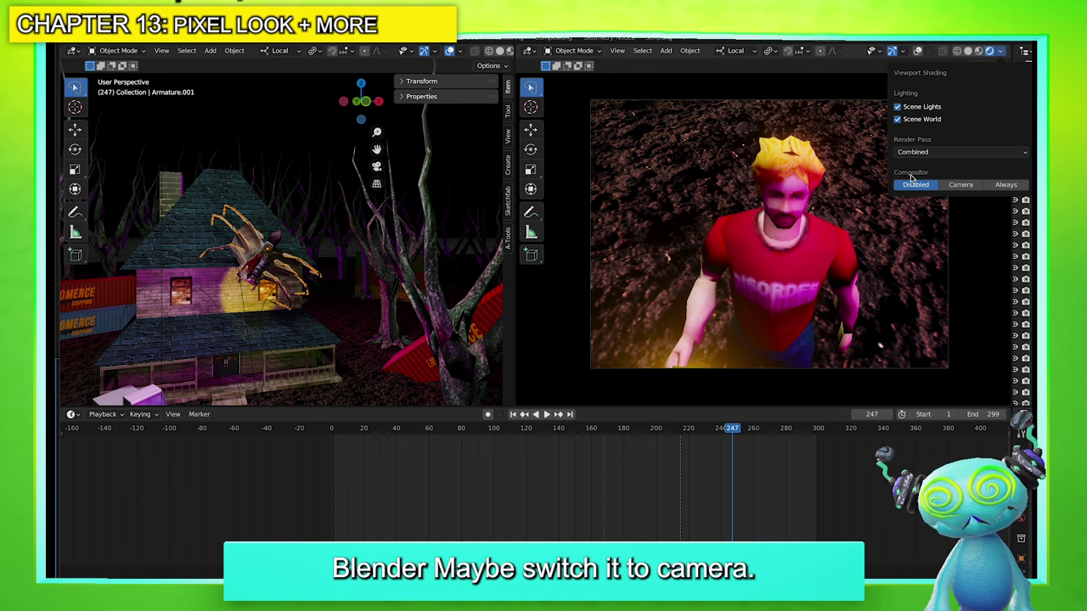
pyautogui.click(958, 186)
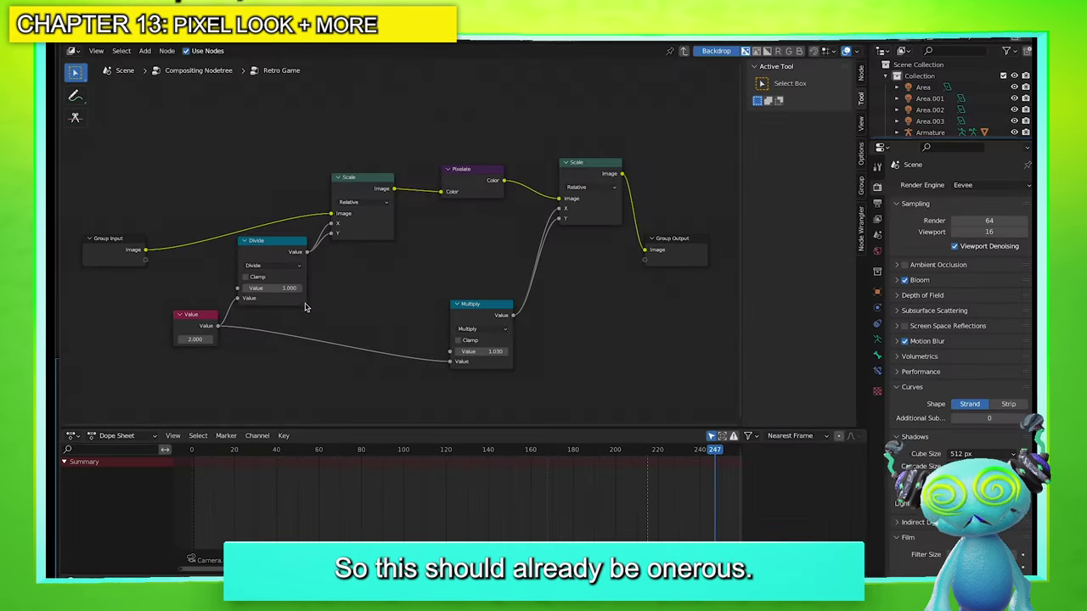
# Set the Value node in the Retro Game compositing group to 7 and compare the pixelated viewport with the plain one
pyautogui.click(195, 338)
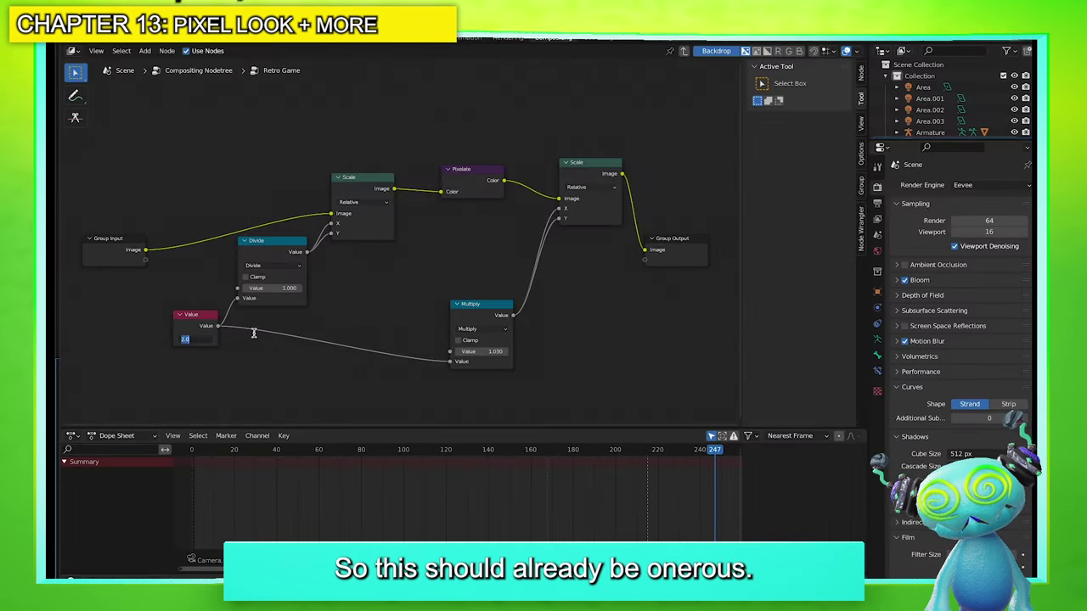
pyautogui.press('Return')
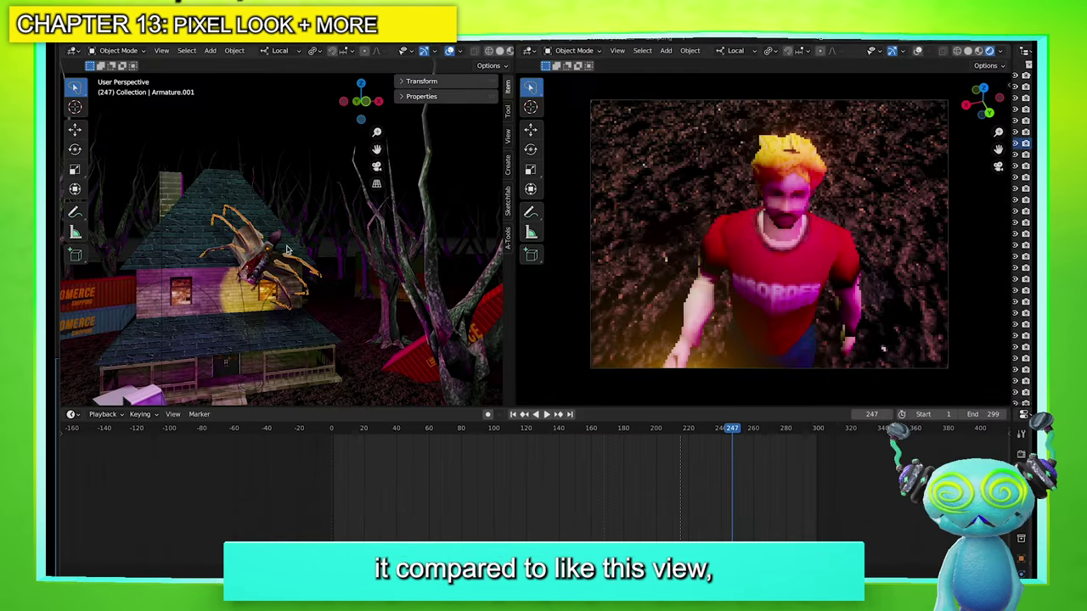
pyautogui.click(375, 168)
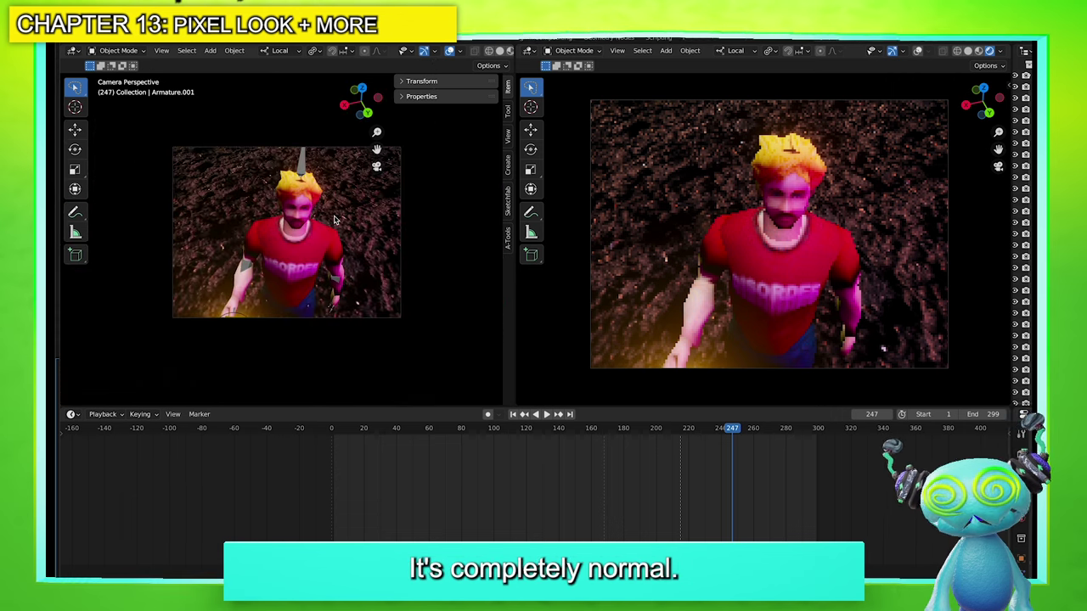
pyautogui.scroll(3, 337, 219)
pyautogui.moveTo(337, 219); pyautogui.dragTo(332, 222, button='middle')
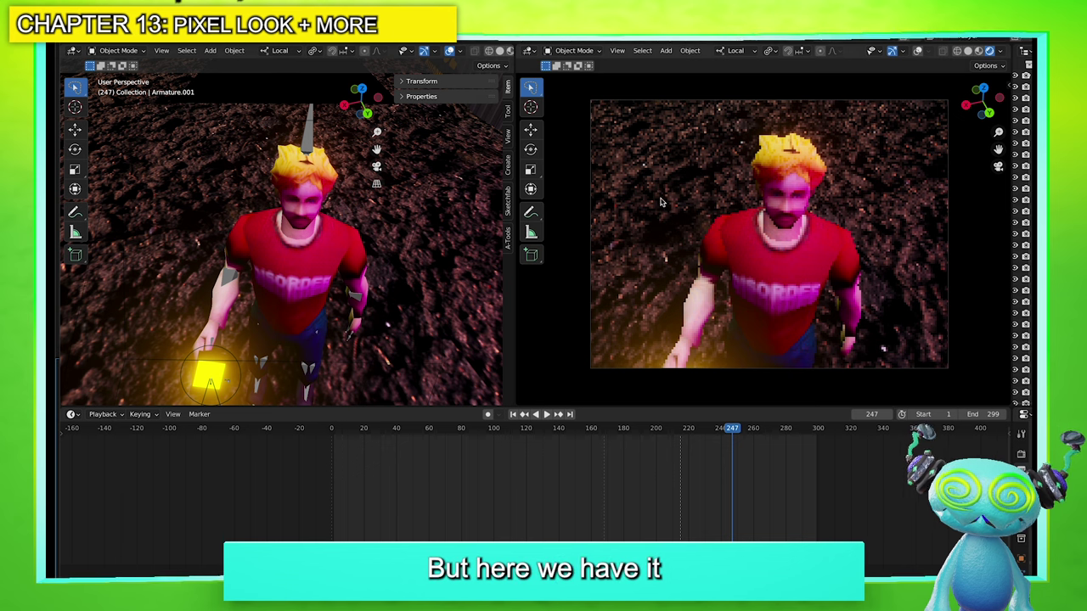
# Fit the camera frame in its viewport and render frame 247 to compare it with the pixelated preview
pyautogui.press('Home')
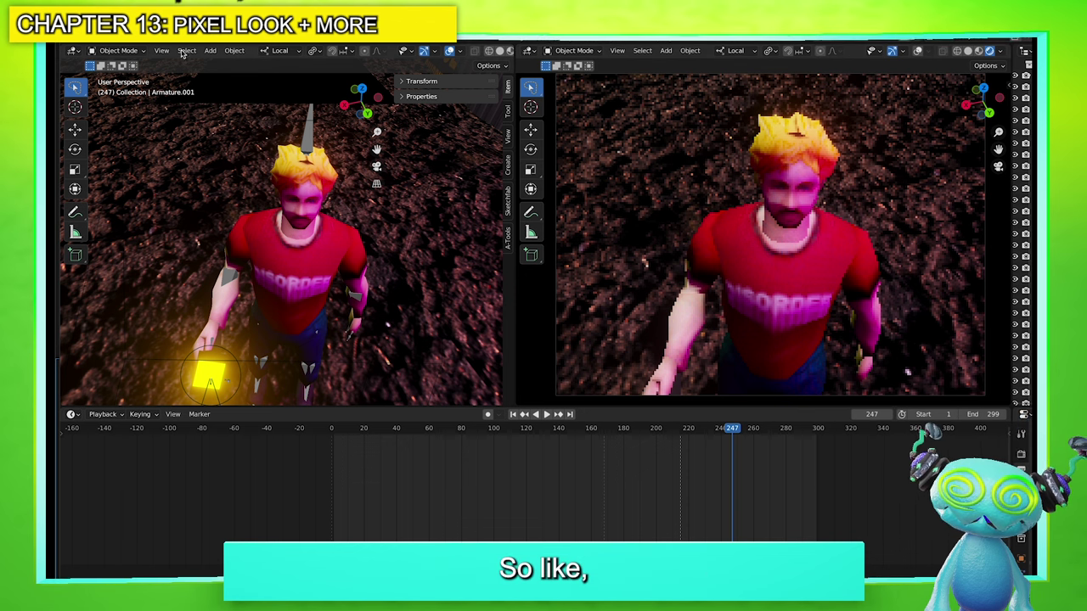
pyautogui.click(140, 38)
pyautogui.click(145, 48)
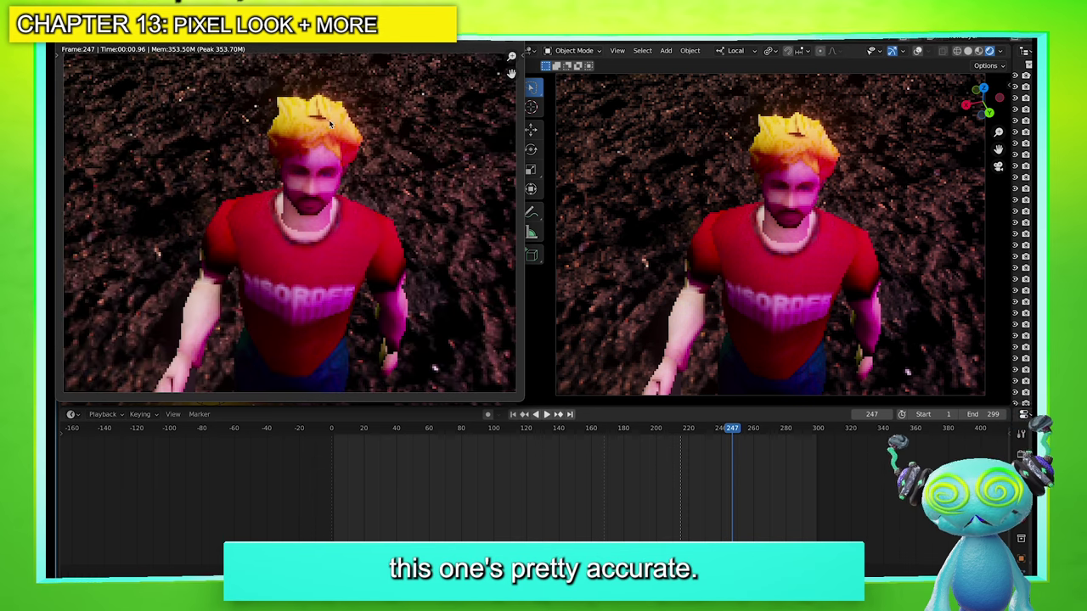
pyautogui.press('Escape')
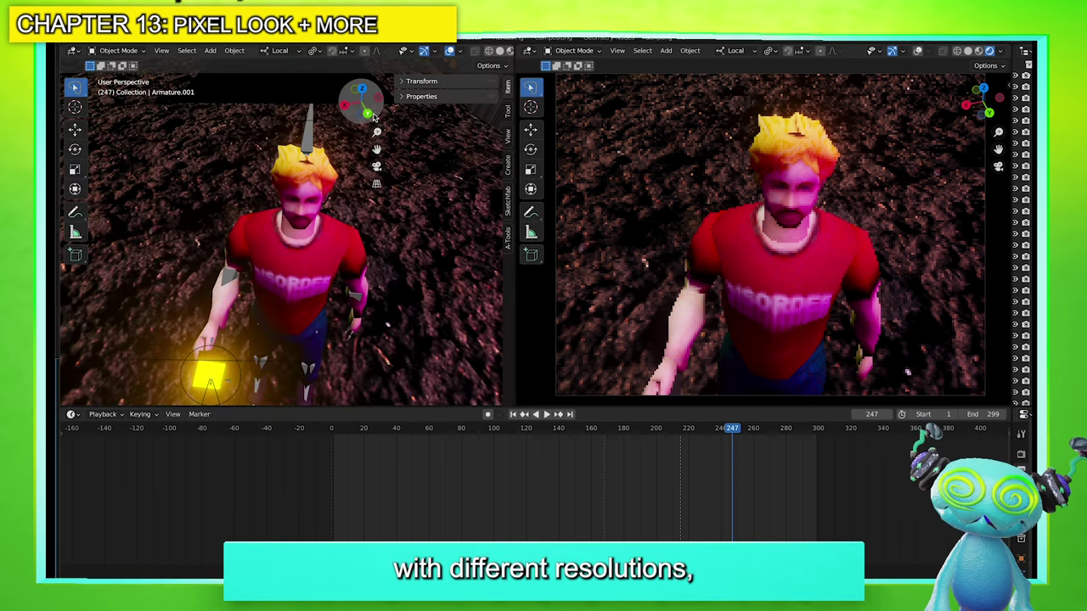
# Set the camera viewport's compositor option to Disabled
pyautogui.click(1001, 56)
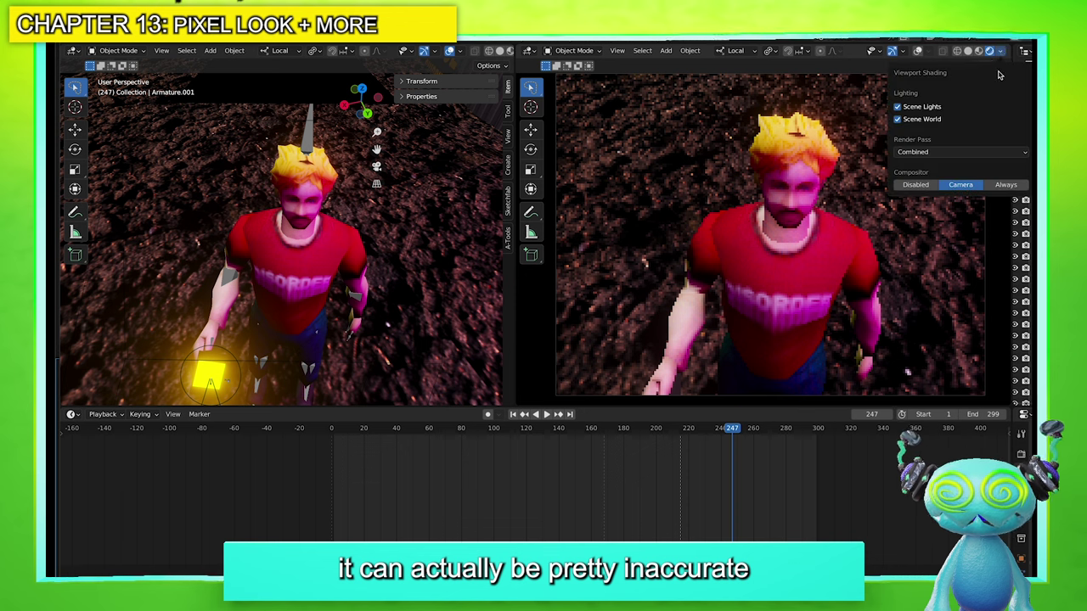
pyautogui.click(1001, 52)
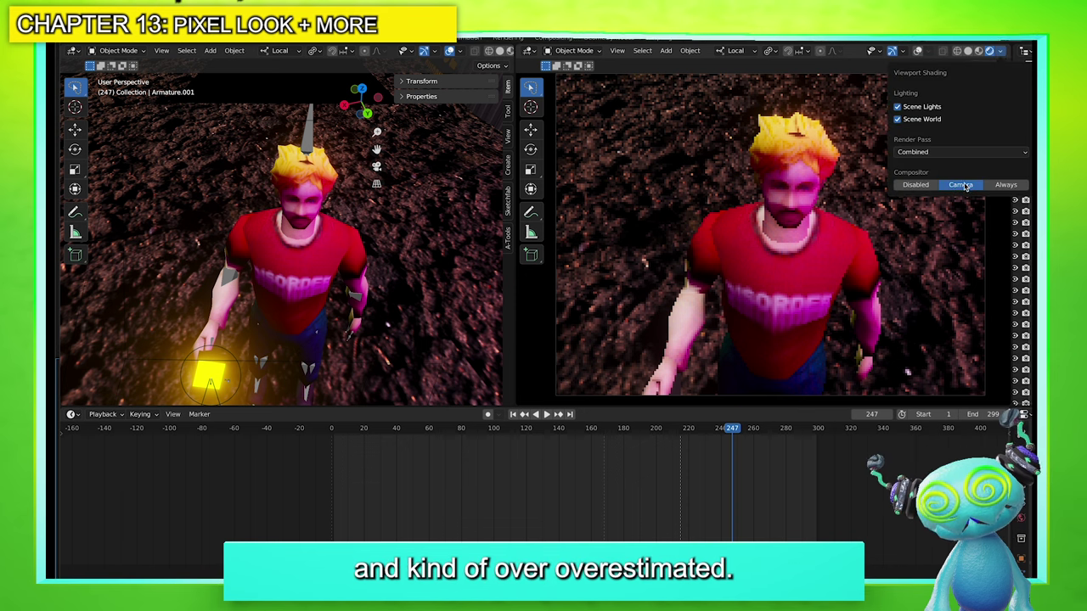
pyautogui.click(1001, 54)
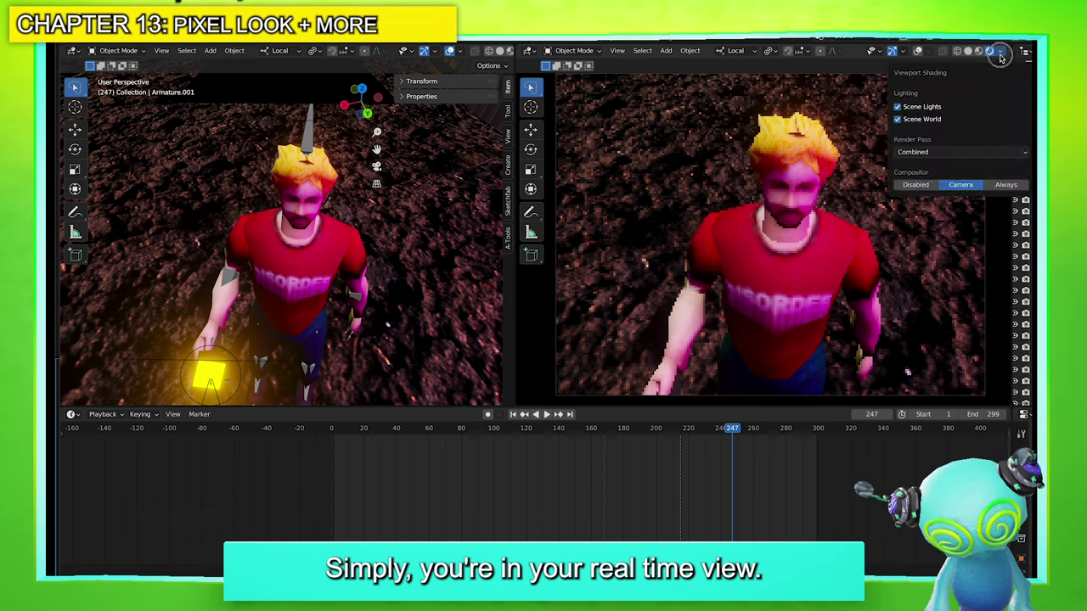
pyautogui.click(914, 187)
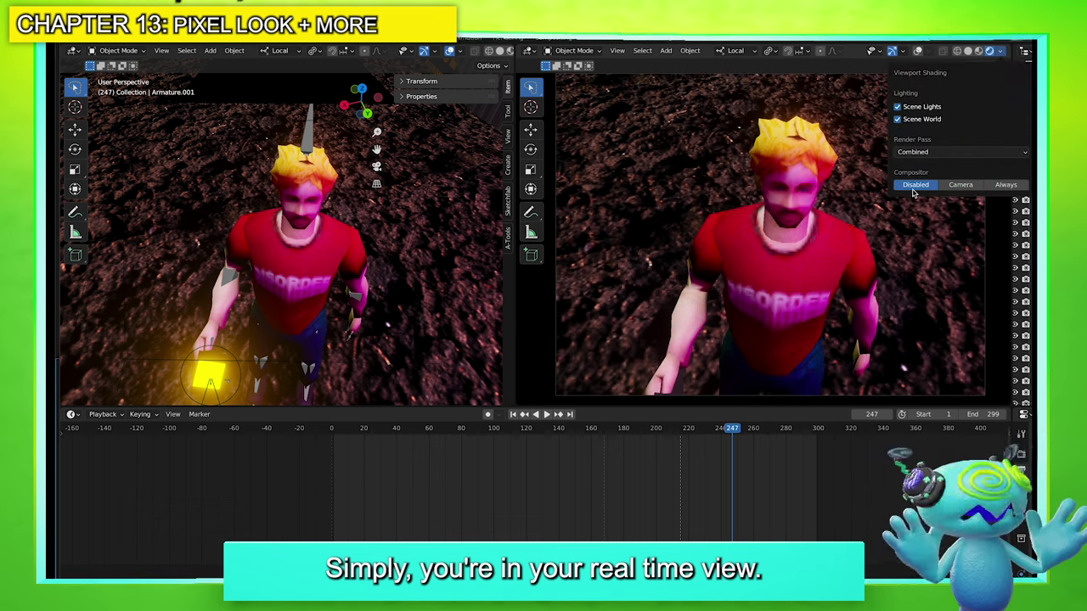
# Look at the character from behind and test-render the current frame to check the pixelated look
pyautogui.moveTo(306, 245)
pyautogui.mouseDown(button='middle')
pyautogui.moveTo(336, 218)
pyautogui.moveTo(501, 194)
pyautogui.mouseUp(button='middle')
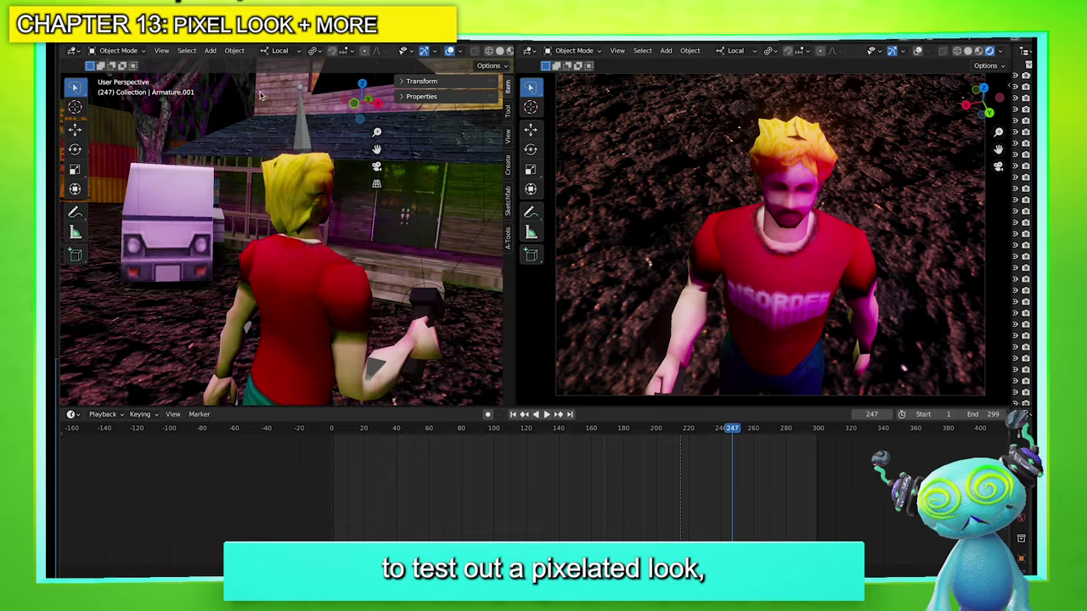
pyautogui.click(129, 38)
pyautogui.click(135, 48)
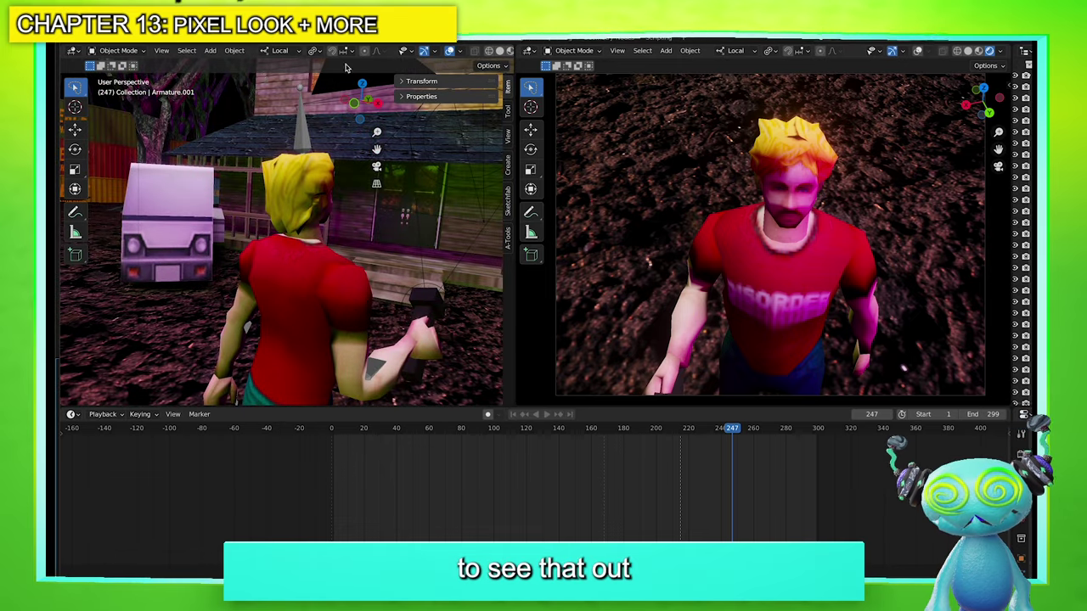
pyautogui.press('Escape')
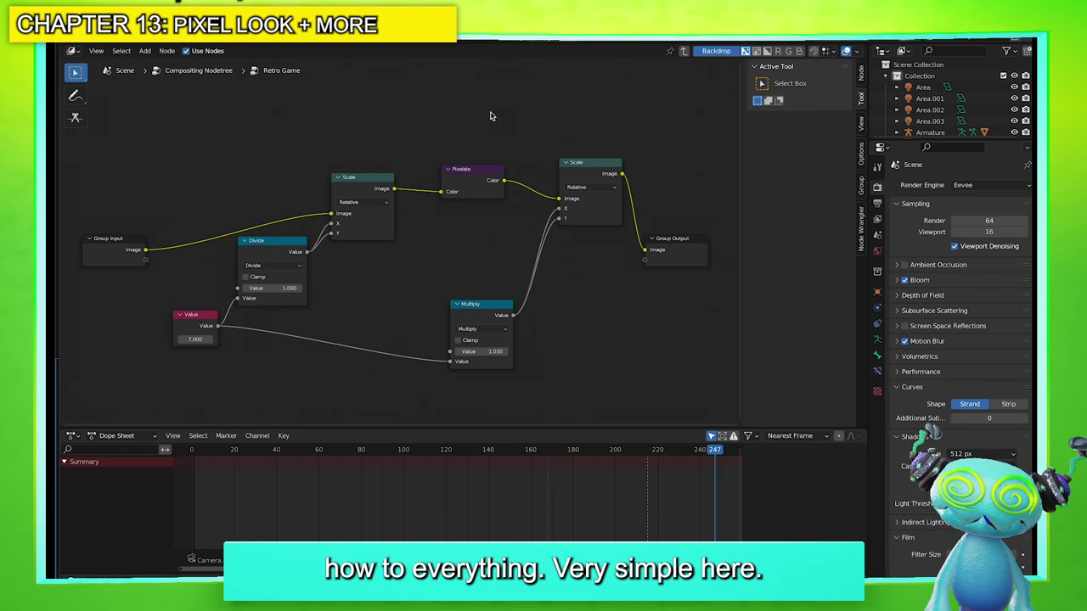
# Step out of the Retro Game node group, reopen it for editing and select all its nodes
pyautogui.rightClick(290, 110)
pyautogui.click(271, 182)
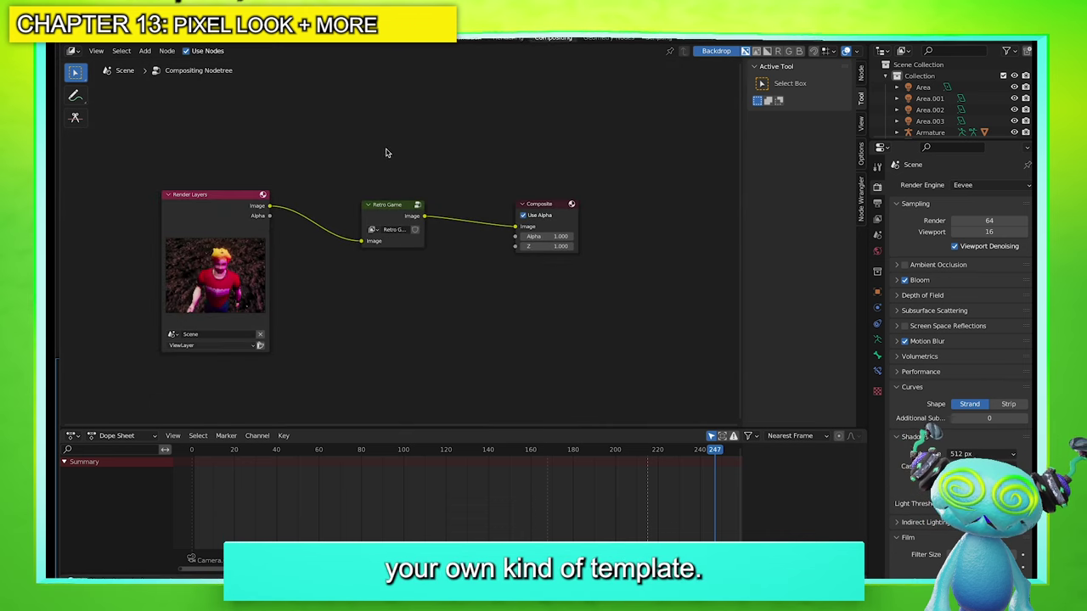
pyautogui.rightClick(382, 218)
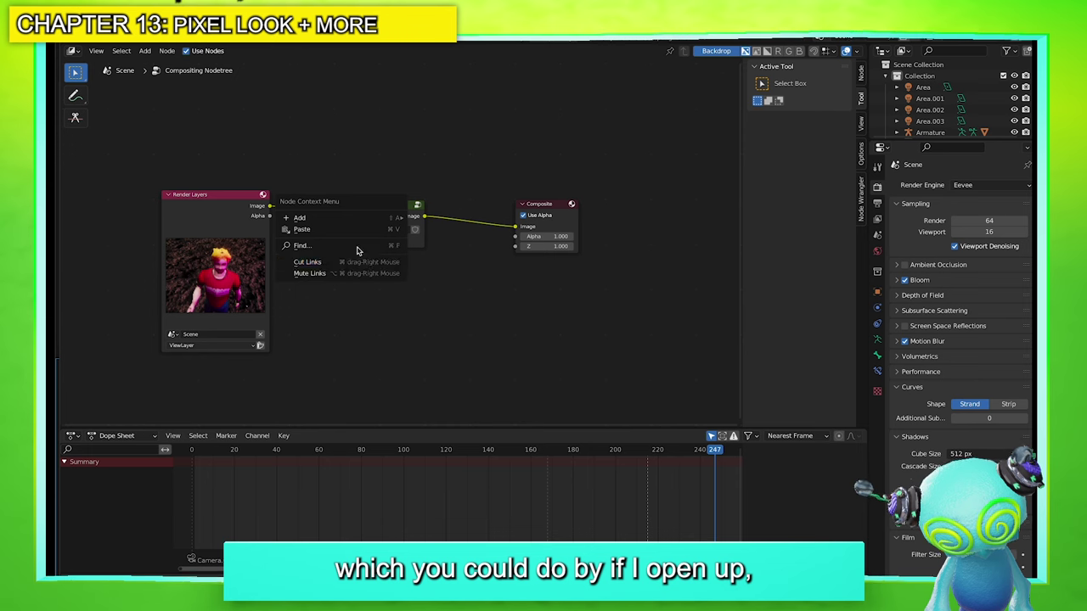
pyautogui.rightClick(395, 228)
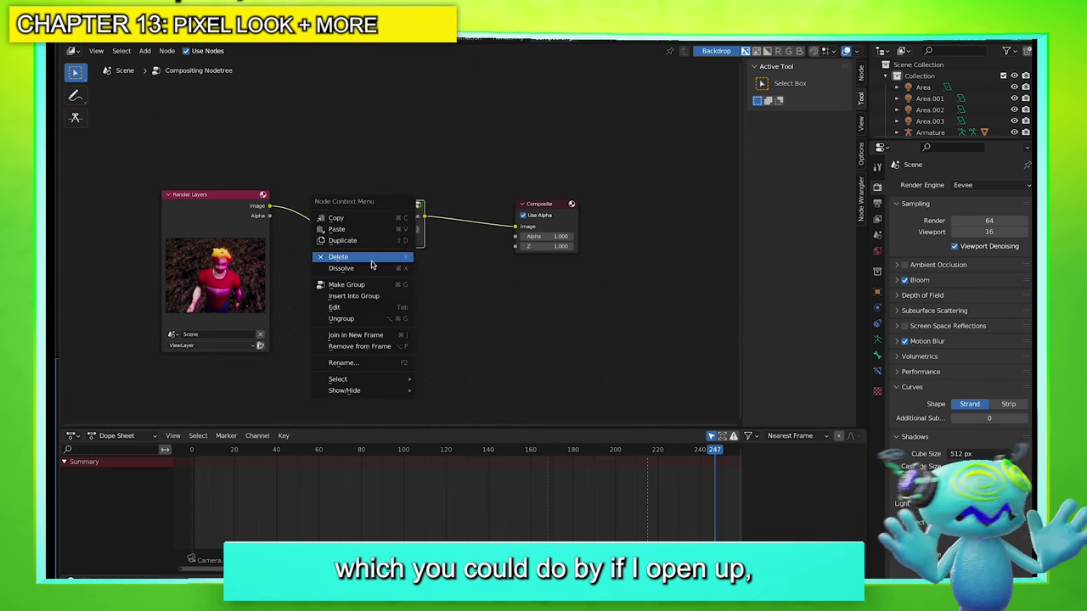
pyautogui.click(361, 305)
pyautogui.press('a')
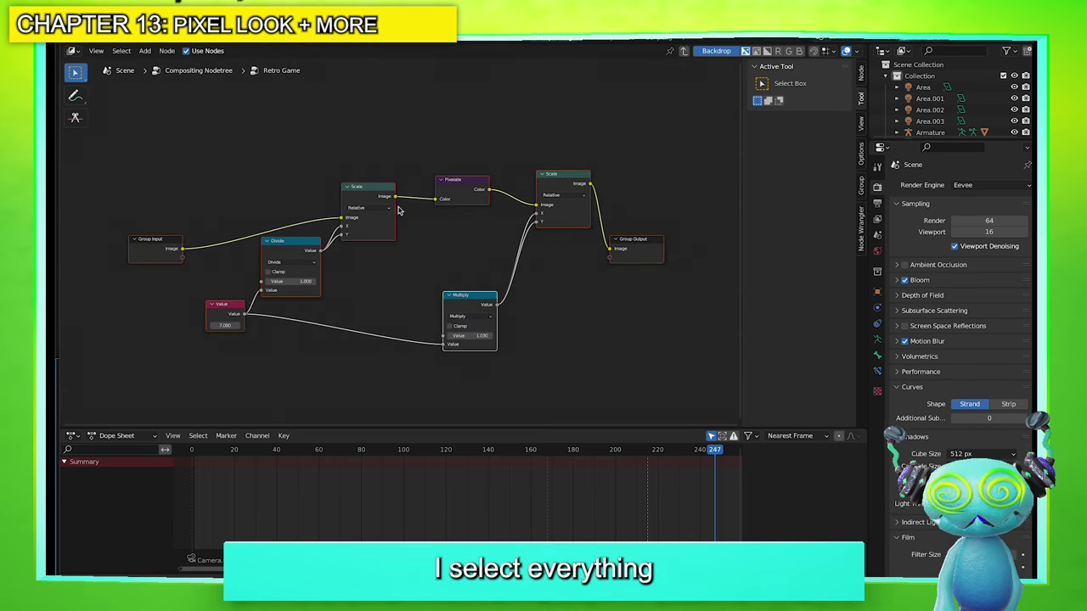
# Deselect the group's nodes and exit the Retro Game group to the main compositing node tree
pyautogui.rightClick(351, 201)
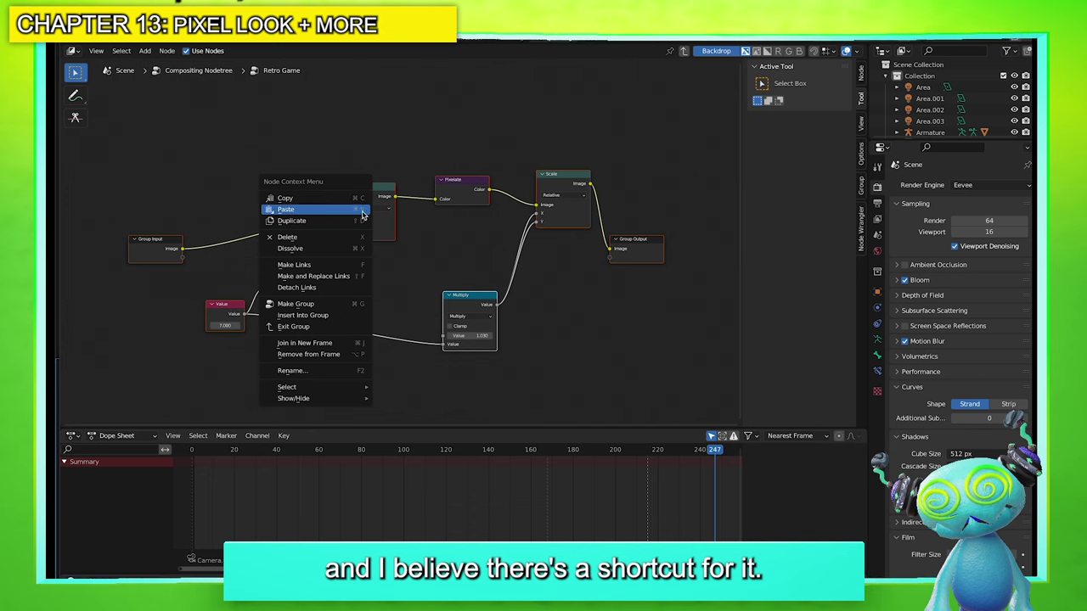
pyautogui.click(276, 103)
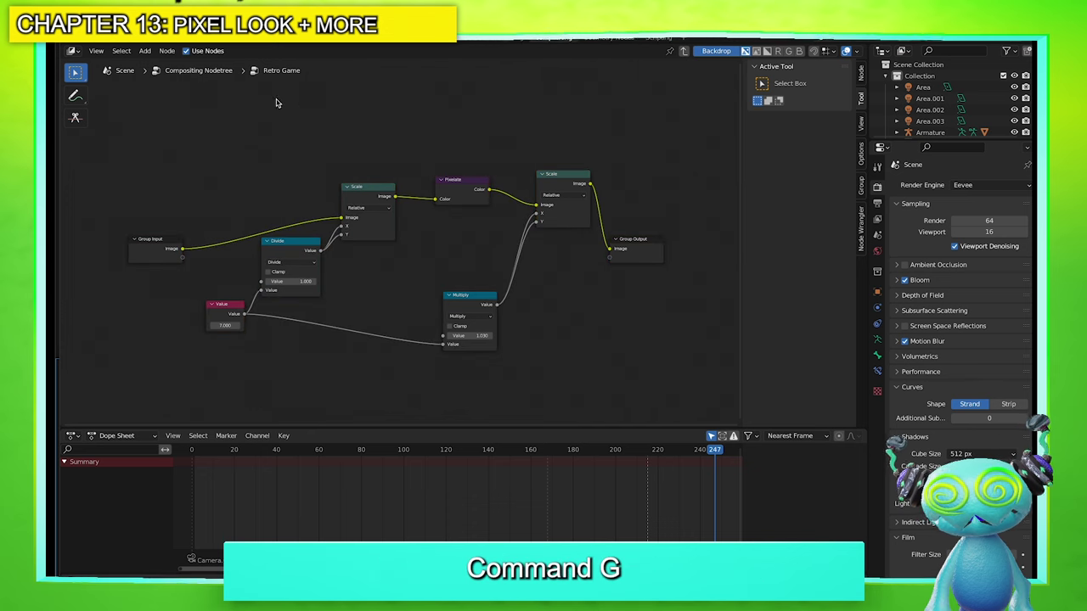
pyautogui.rightClick(208, 94)
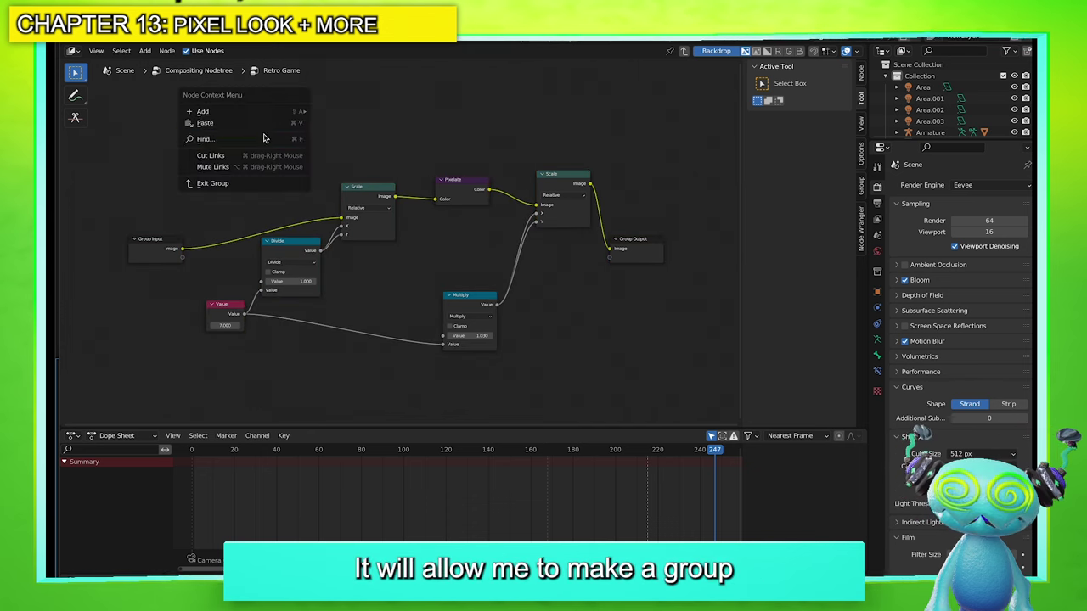
pyautogui.click(246, 185)
pyautogui.click(376, 161)
pyautogui.click(384, 214)
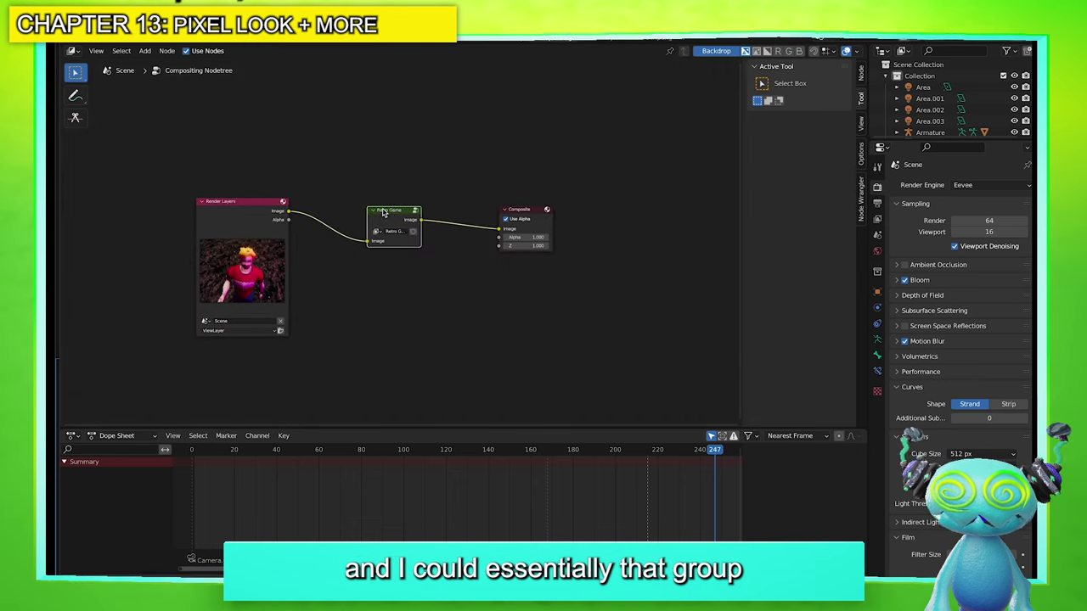
pyautogui.scroll(2, 382, 212)
pyautogui.click(416, 326)
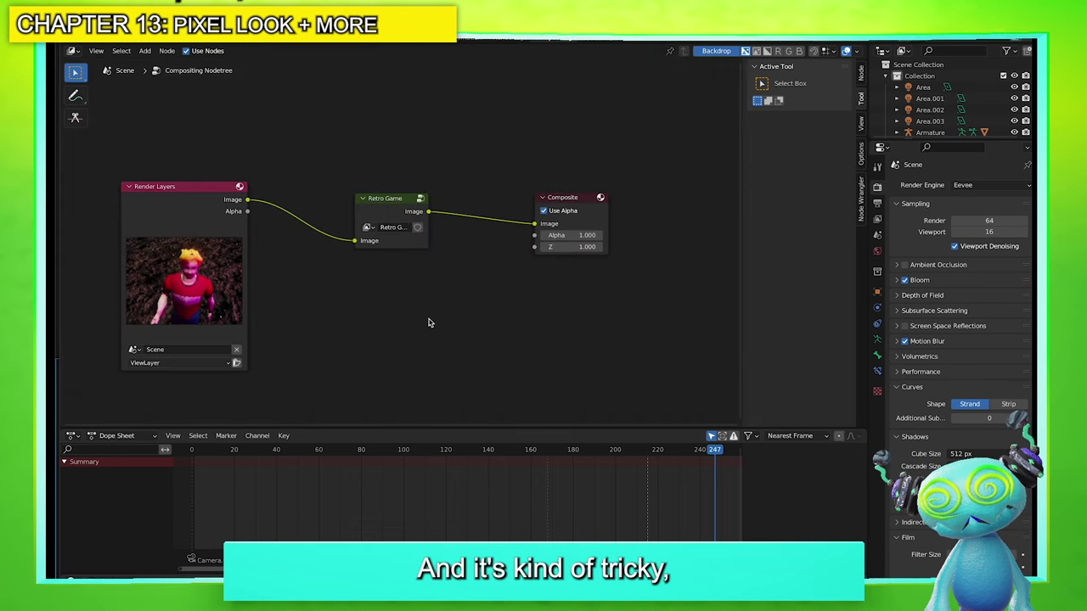
# Add a second Retro Game node group from the templates below the existing one, and delete it again
pyautogui.scroll(-1, 429, 322)
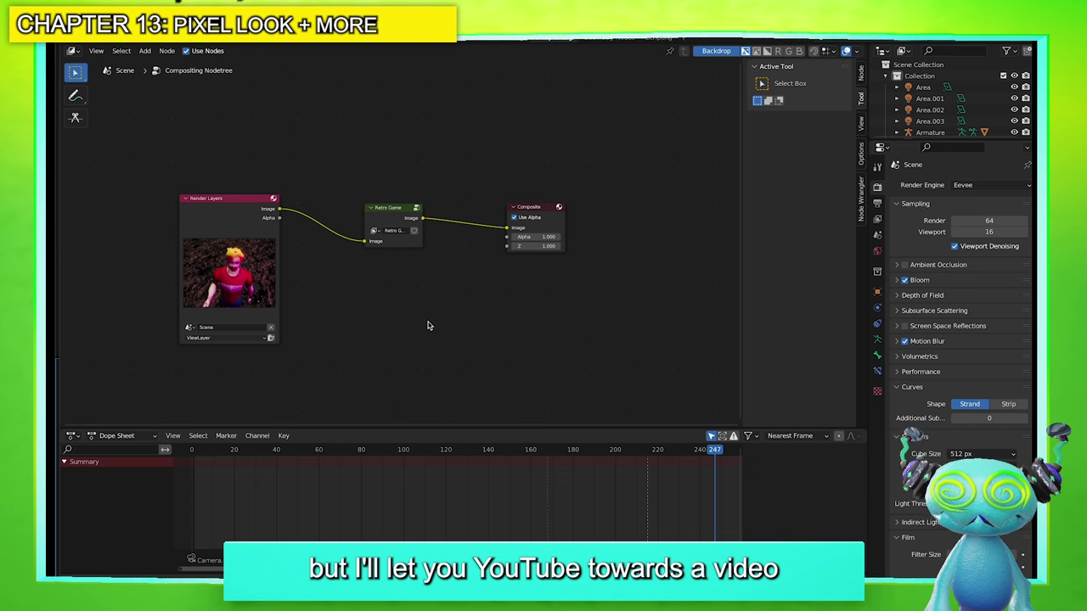
pyautogui.hotkey('shift', 'a')
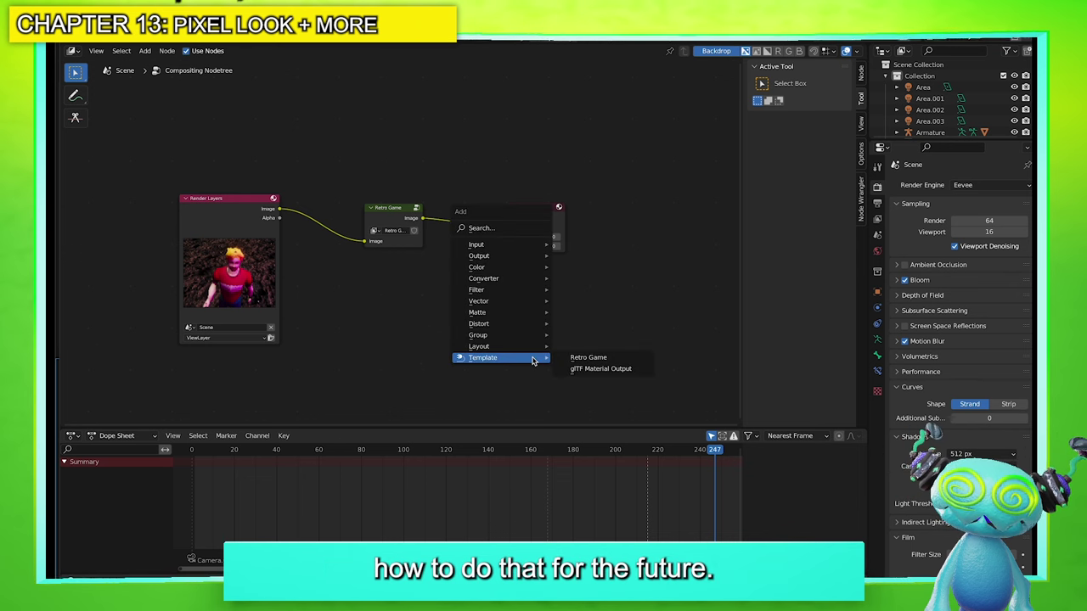
pyautogui.press('Escape')
pyautogui.hotkey('shift', 'a')
pyautogui.moveTo(384, 329)
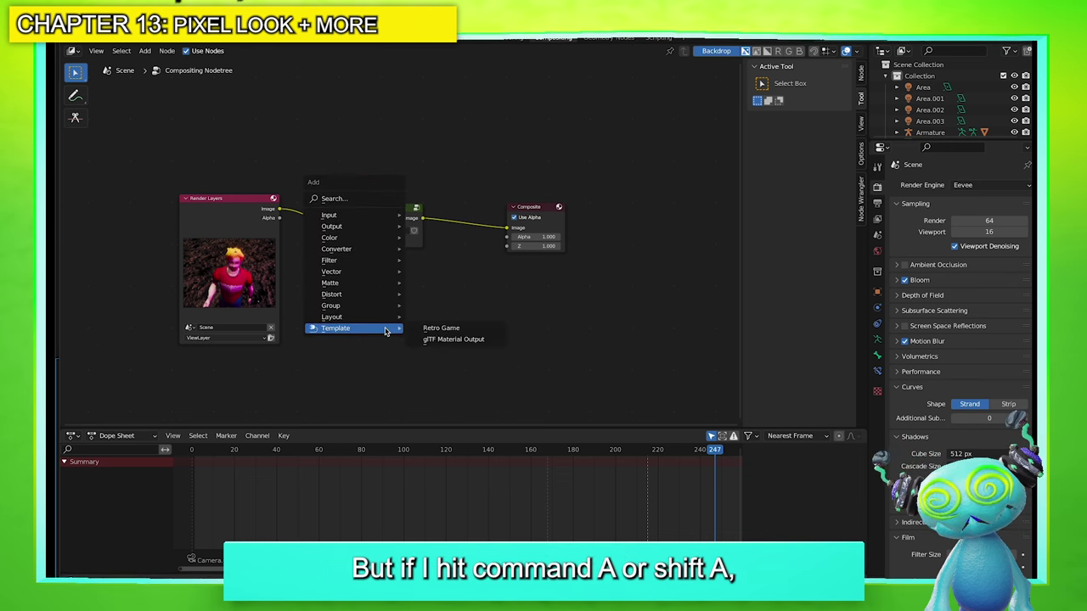
pyautogui.click(438, 330)
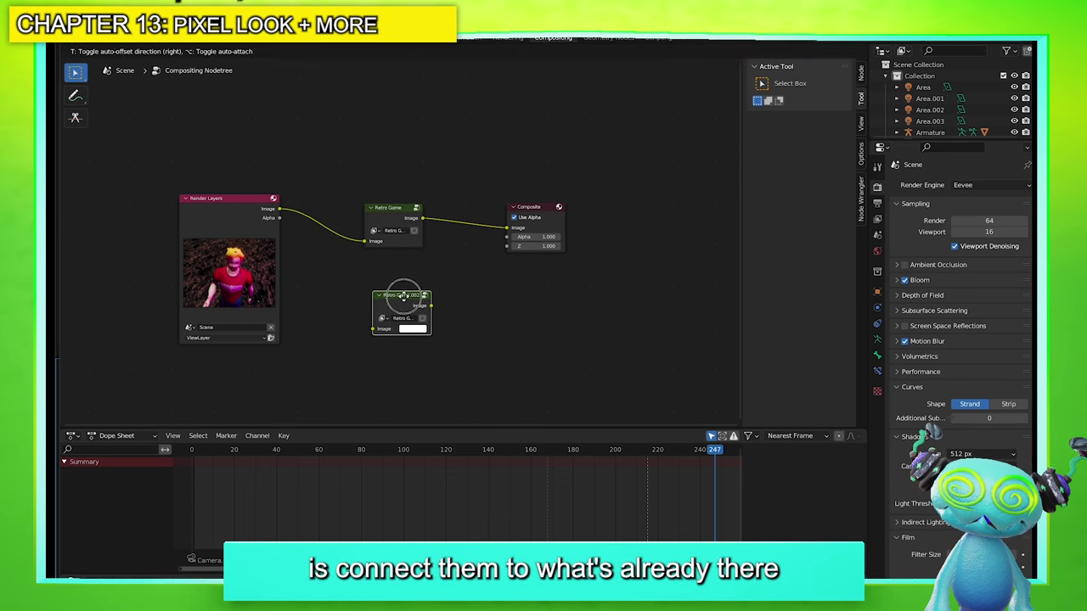
pyautogui.click(405, 311)
pyautogui.press('x')
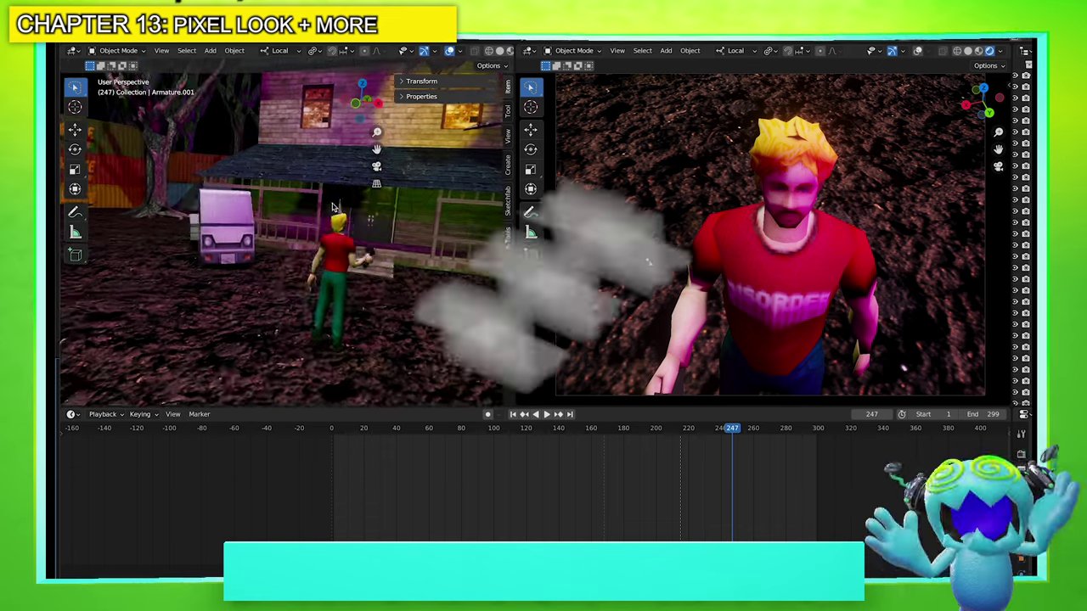
# Frame the haunted house, enlarge the viewports over the timeline and render the full animation
pyautogui.moveTo(377, 132); pyautogui.dragTo(236, 210)
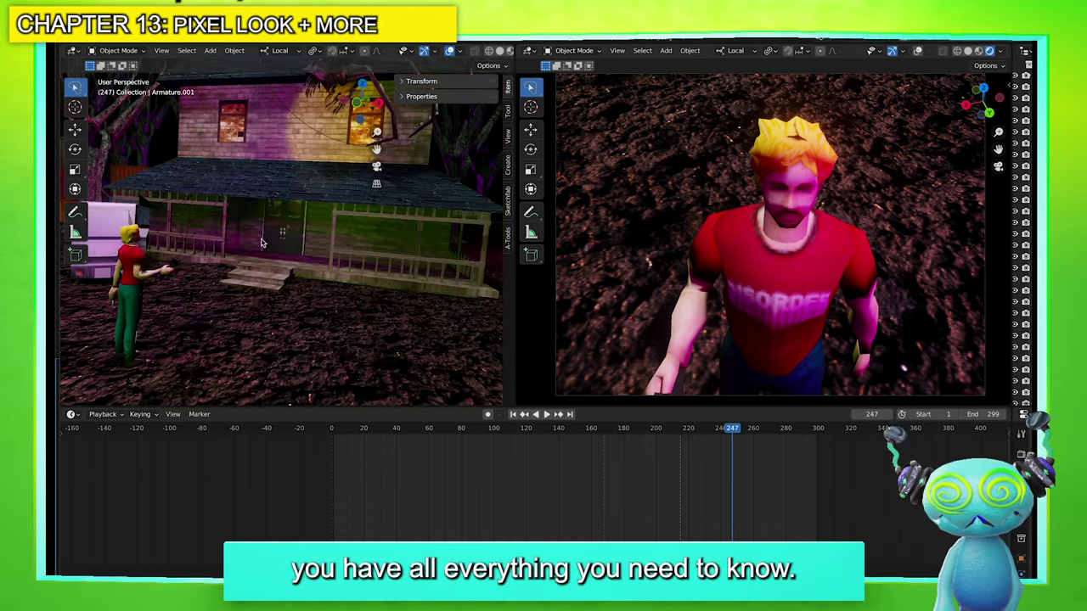
pyautogui.scroll(-8, 238, 210)
pyautogui.scroll(3, 273, 235)
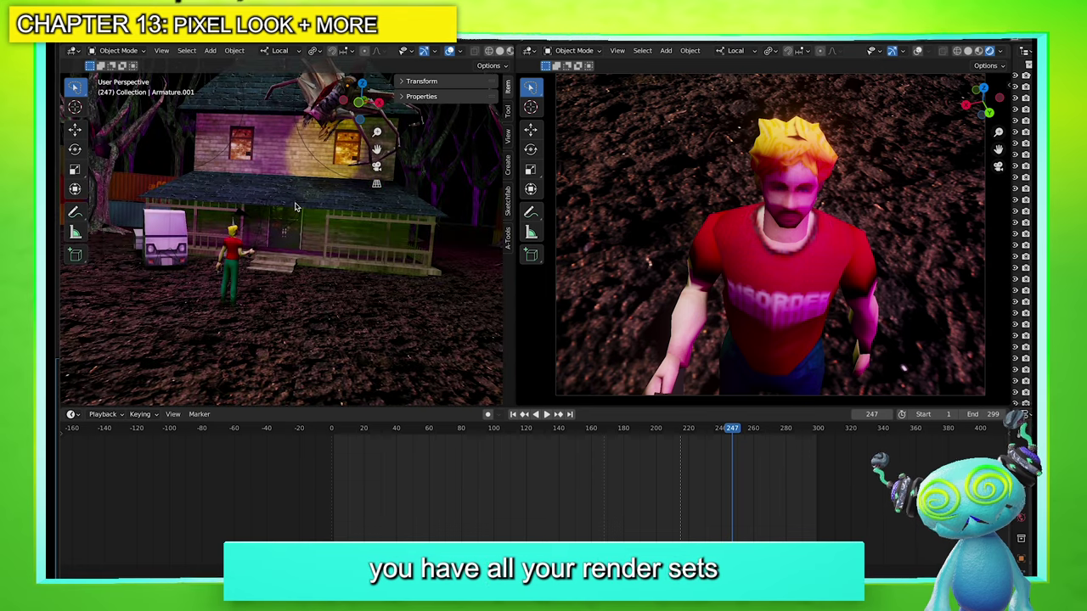
pyautogui.moveTo(384, 407); pyautogui.dragTo(388, 506)
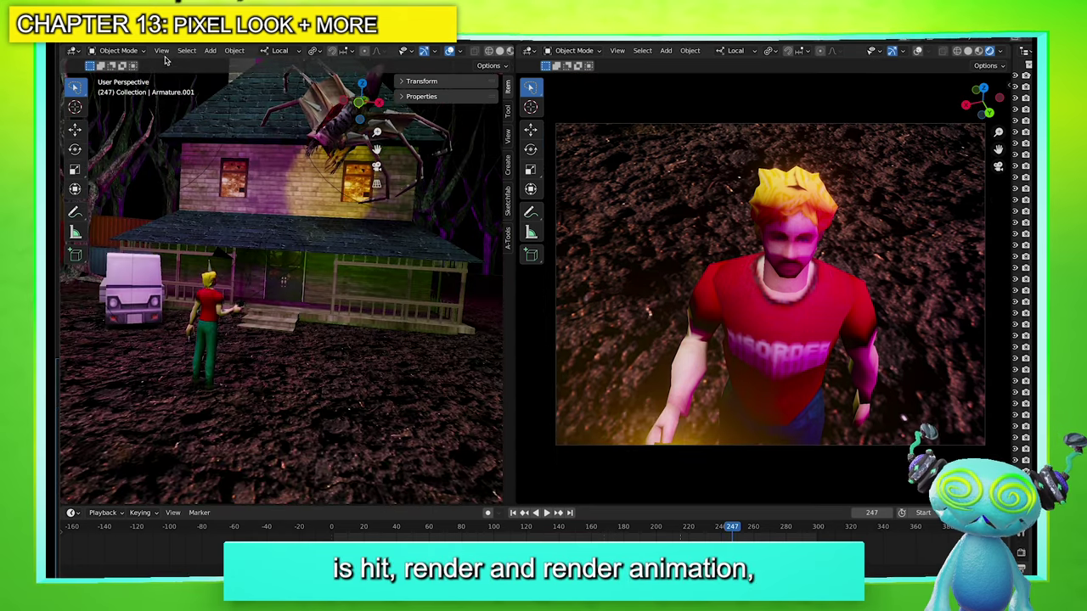
pyautogui.click(133, 38)
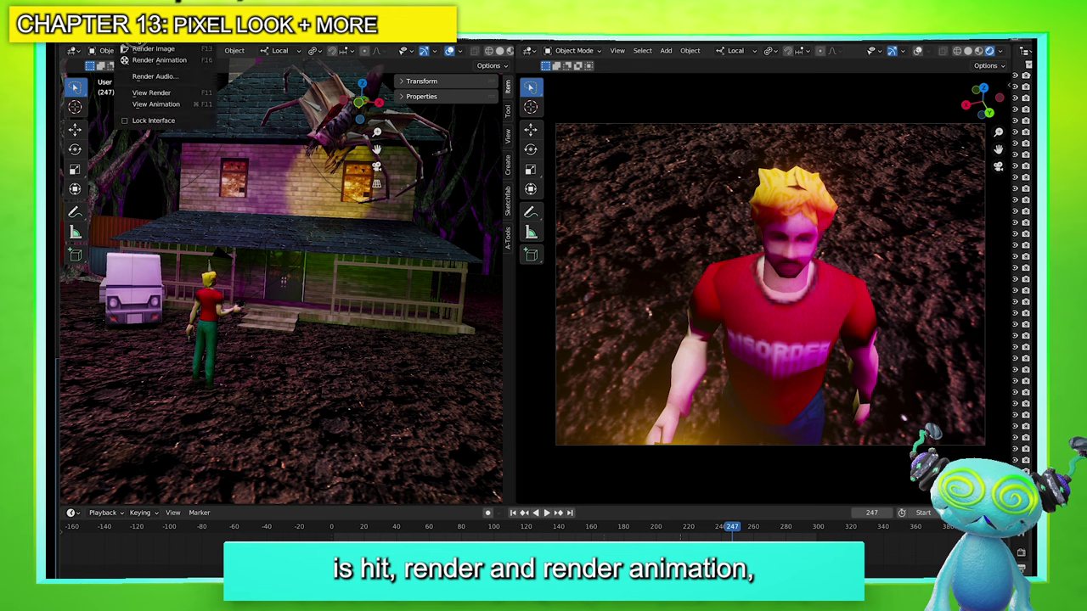
pyautogui.click(157, 64)
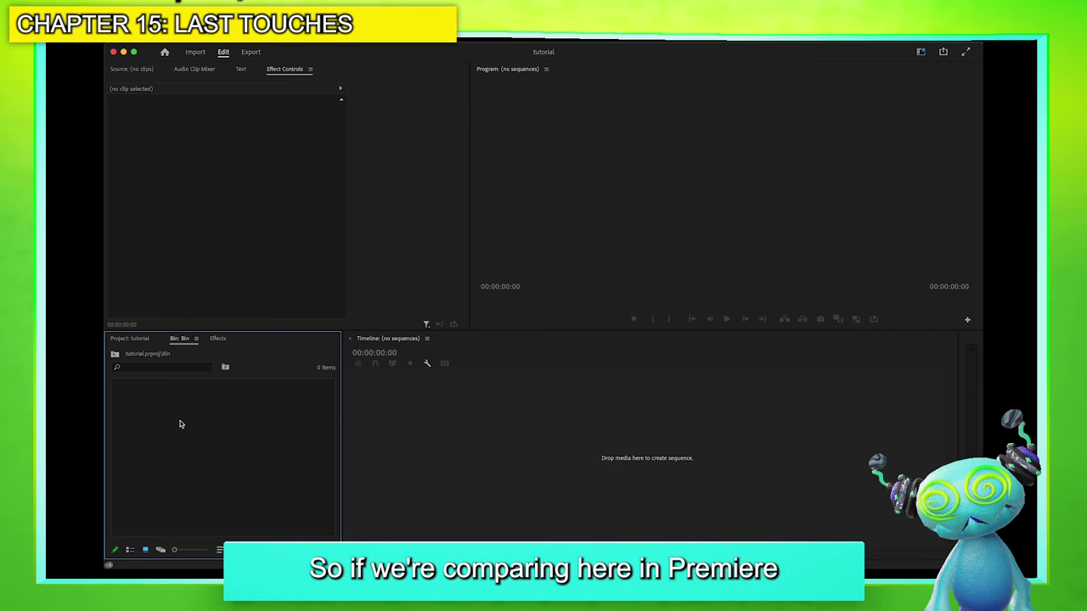
# Switch to Premiere and import the INTRO REDO frames into the bin as an image sequence starting from 0001.png
pyautogui.rightClick(183, 381)
pyautogui.click(202, 456)
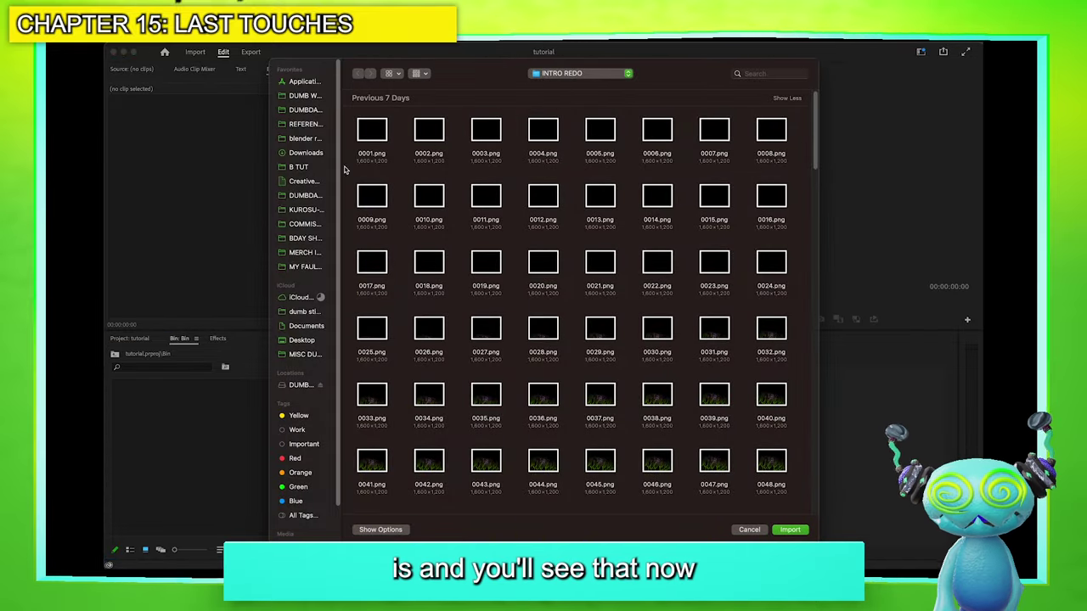
pyautogui.scroll(-20, 605, 319)
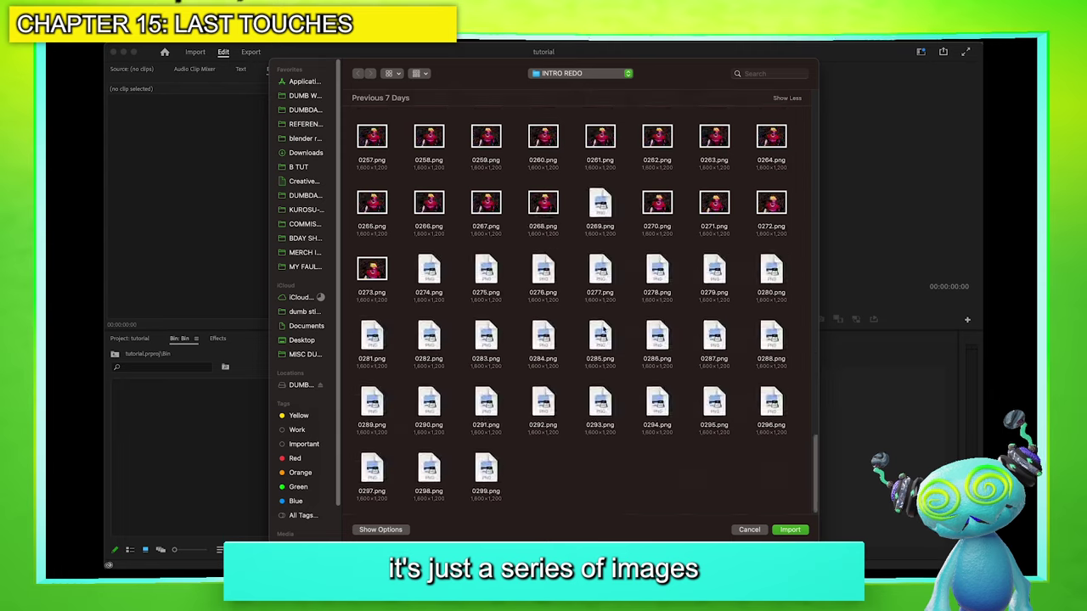
pyautogui.scroll(20, 577, 361)
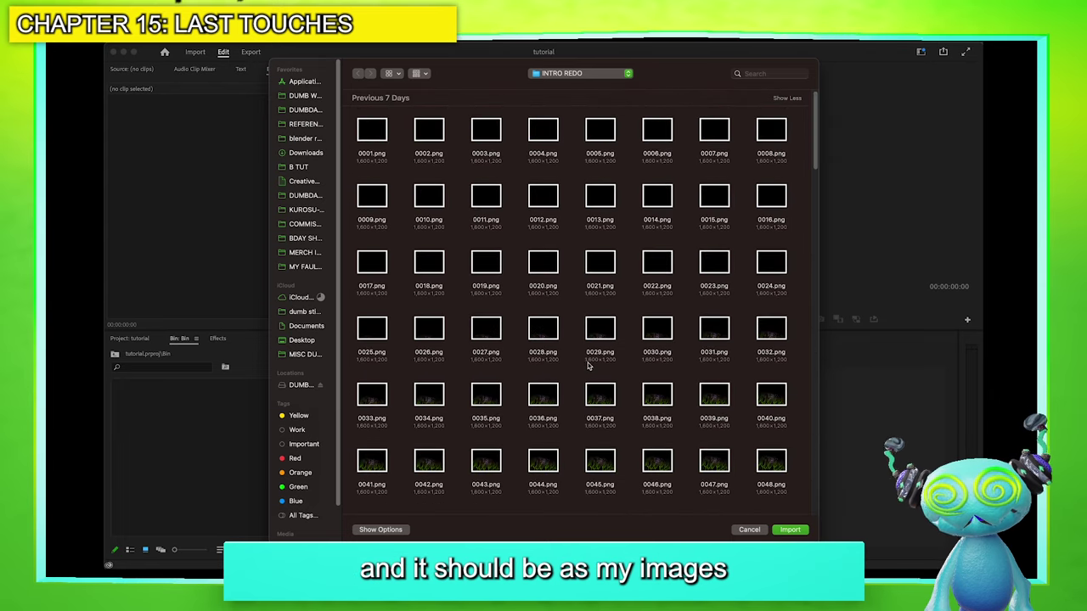
pyautogui.click(376, 123)
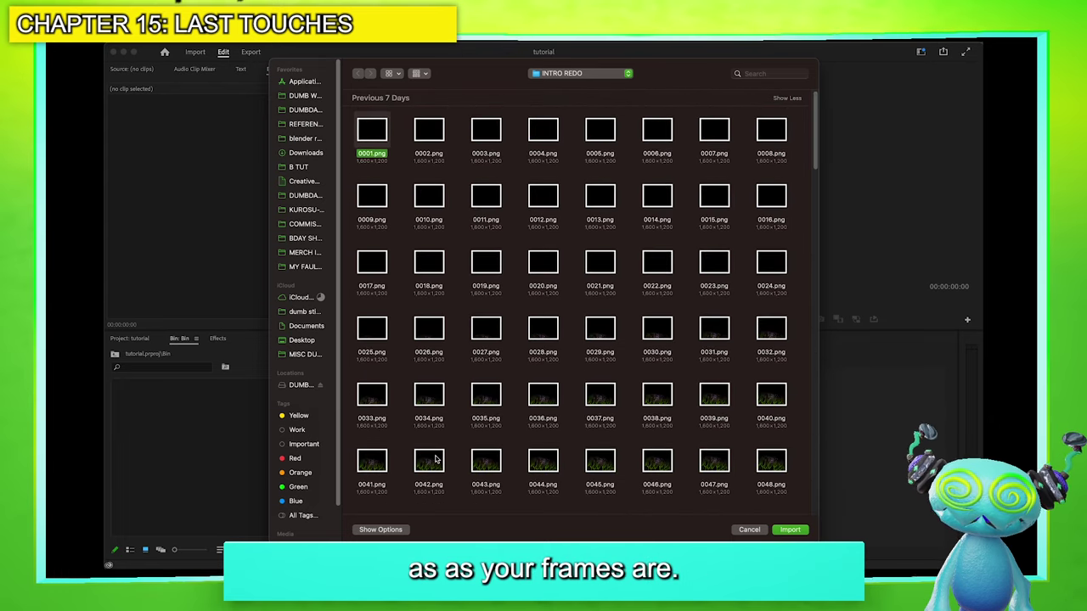
pyautogui.click(380, 529)
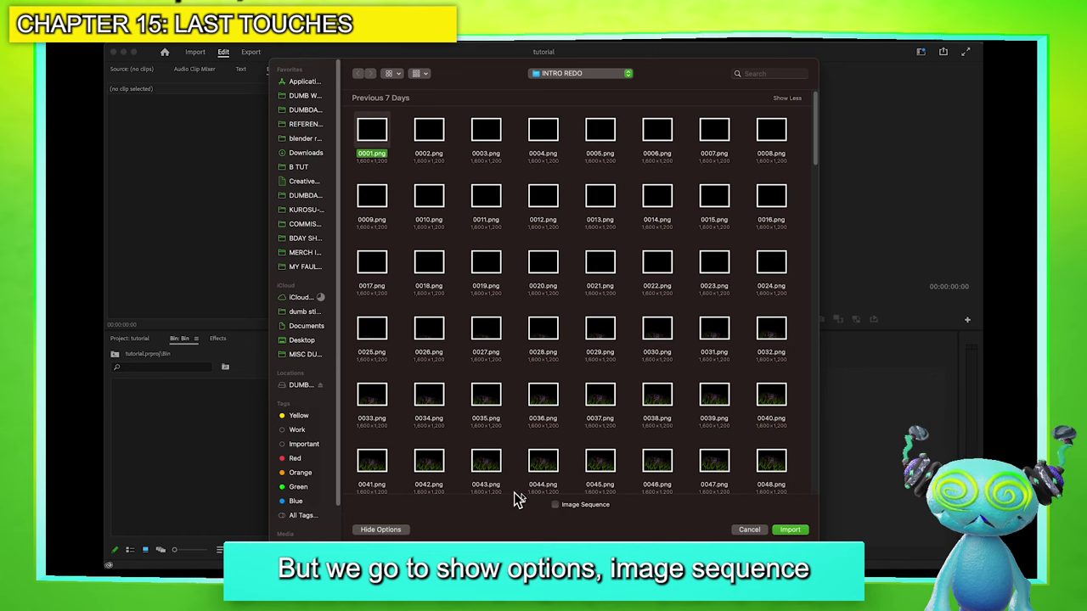
pyautogui.click(555, 504)
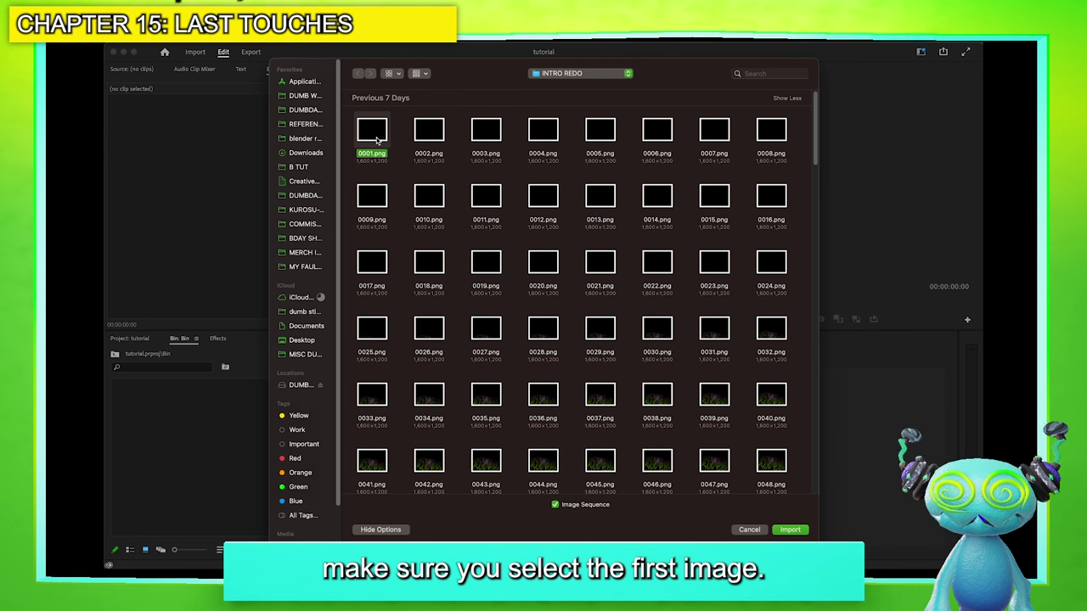
pyautogui.scroll(-1, 524, 266)
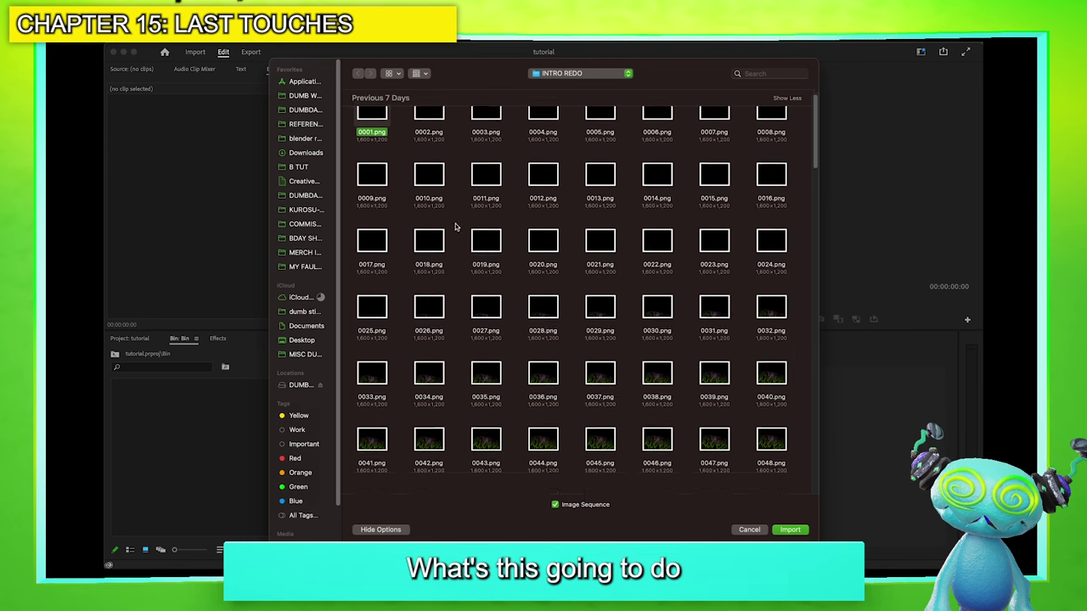
pyautogui.scroll(1, 473, 244)
pyautogui.scroll(-5, 753, 386)
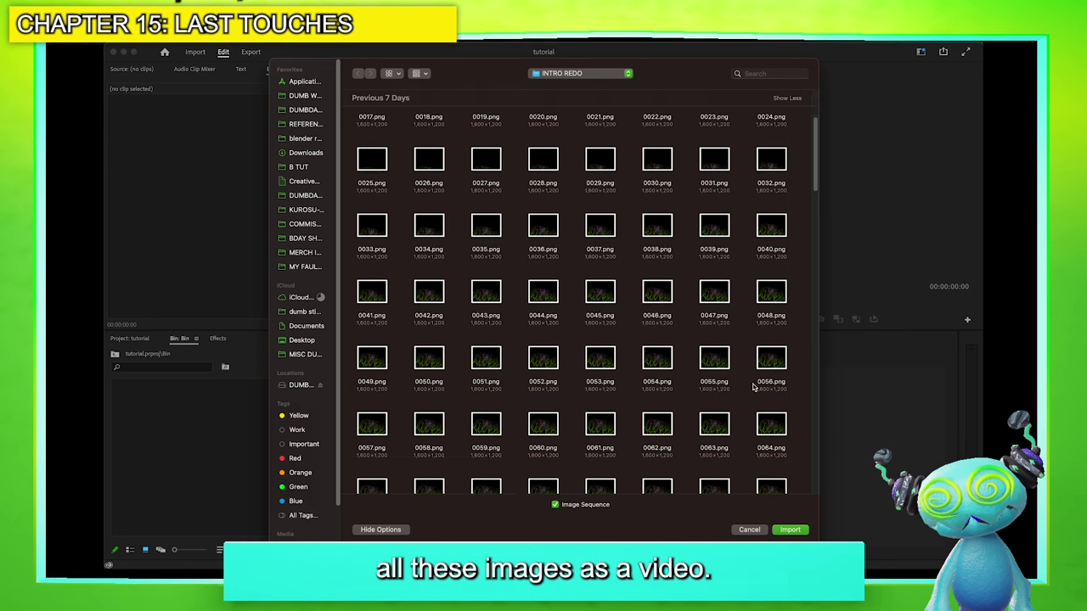
pyautogui.scroll(5, 763, 399)
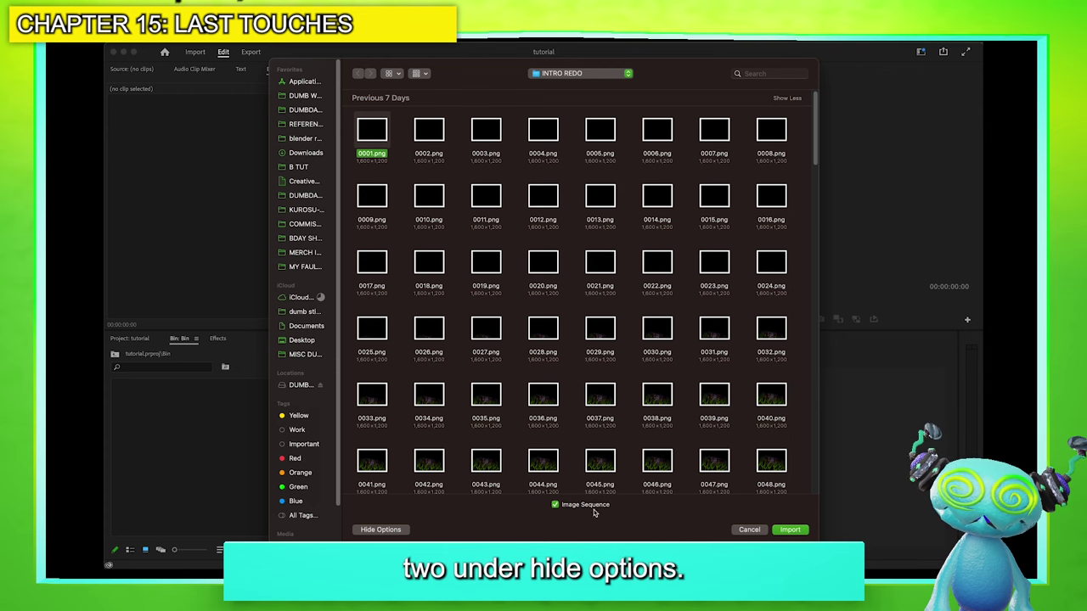
pyautogui.click(784, 530)
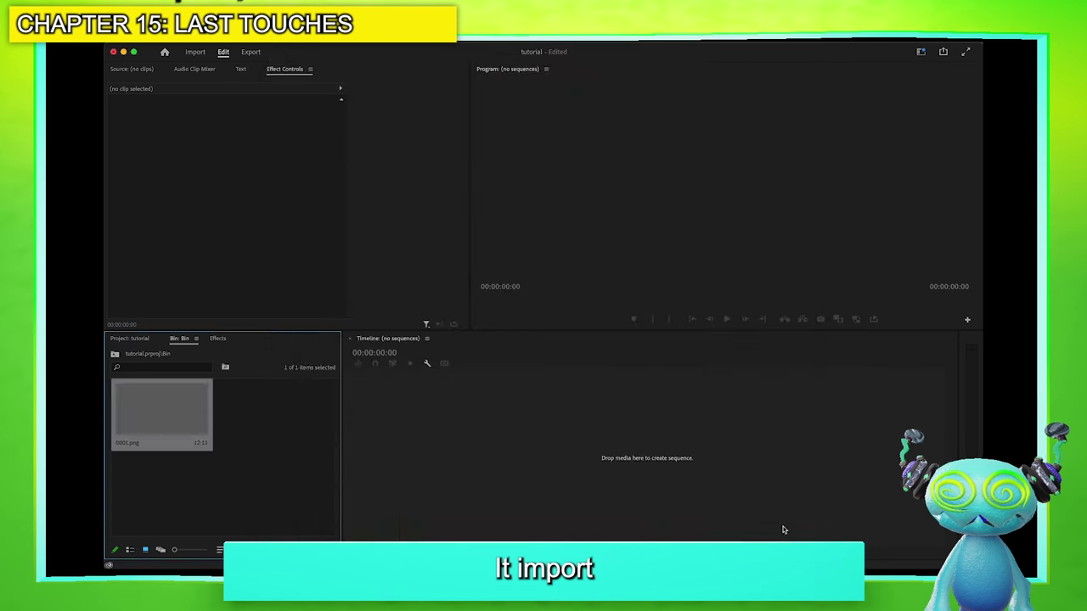
# Preview the imported 0001.png sequence in the source monitor, stop playback and deselect the clip
pyautogui.doubleClick(128, 399)
pyautogui.click(285, 319)
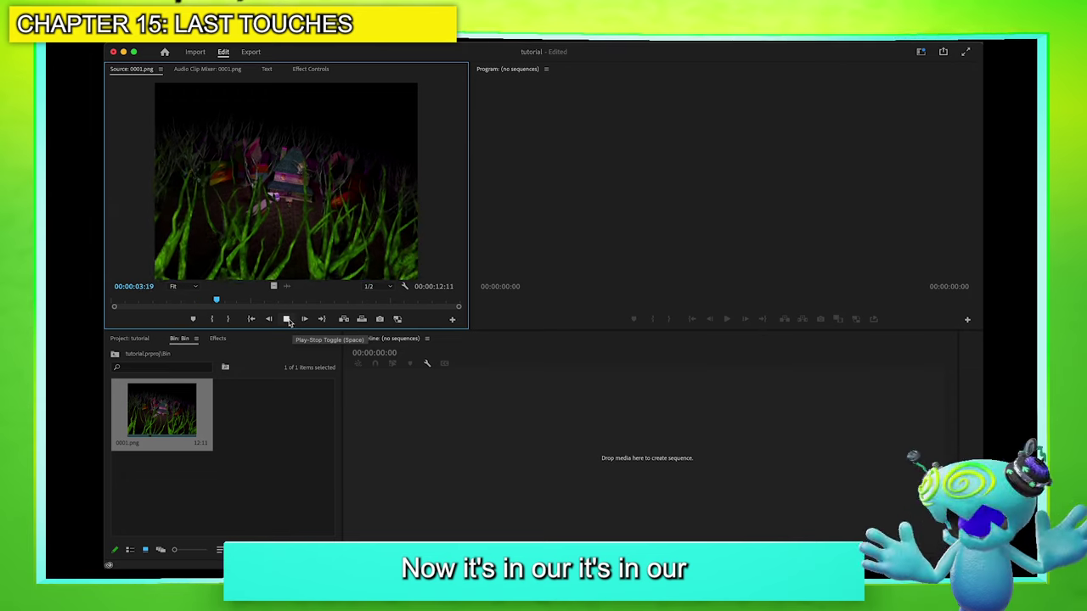
pyautogui.click(286, 319)
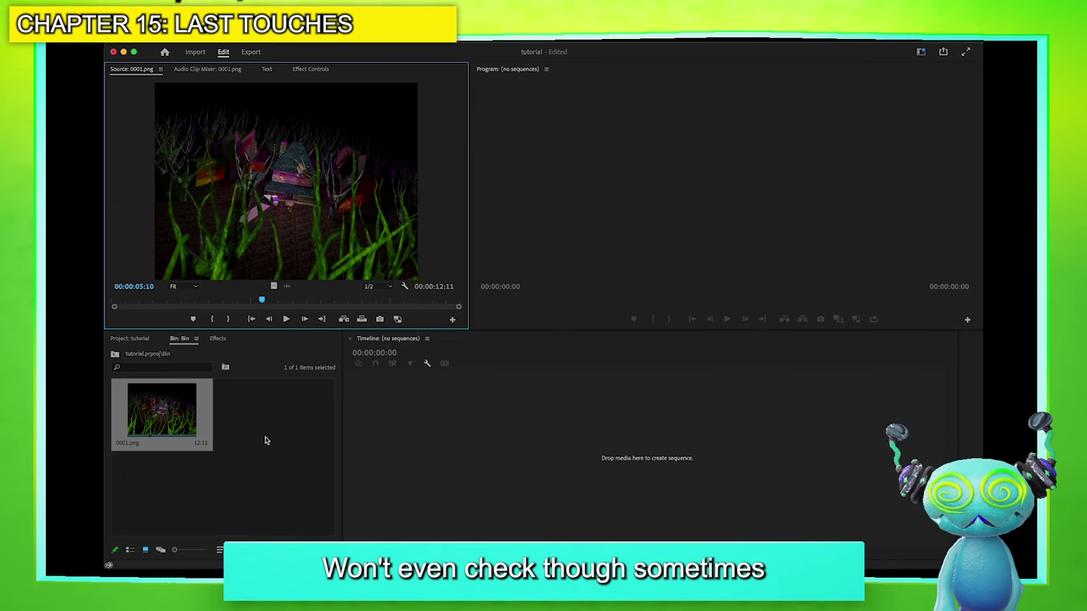
pyautogui.click(268, 436)
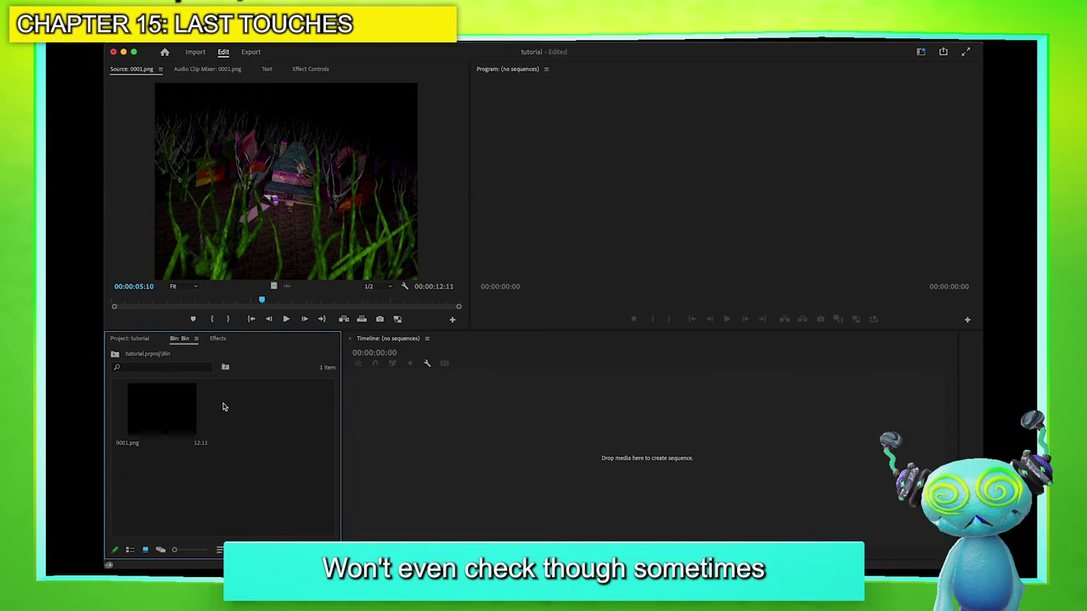
# Interpret the 0001.png footage at an assumed frame rate of 30 fps
pyautogui.rightClick(170, 406)
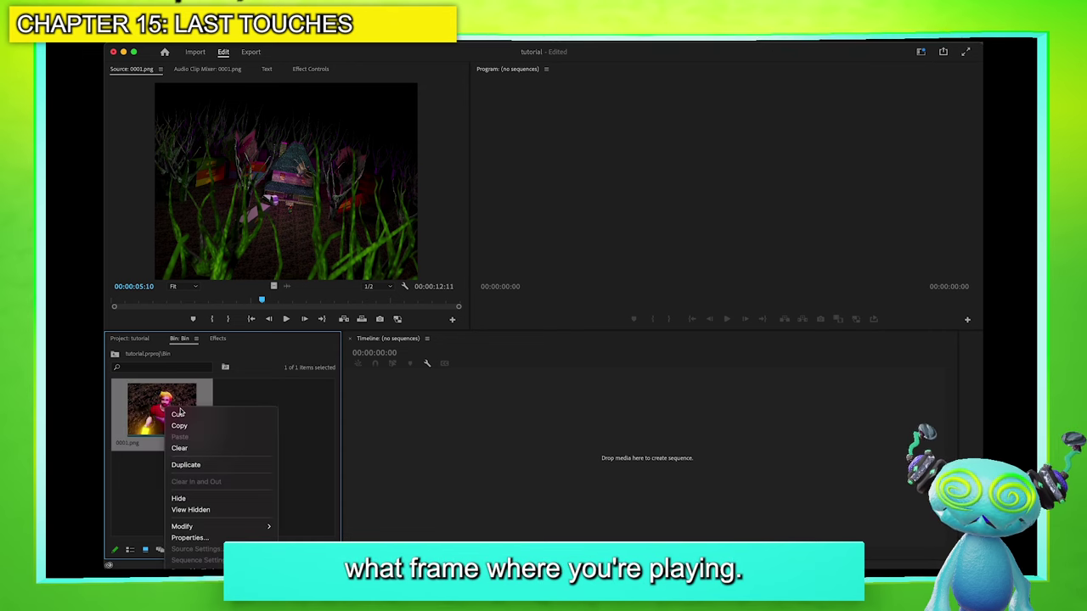
pyautogui.scroll(-2, 245, 491)
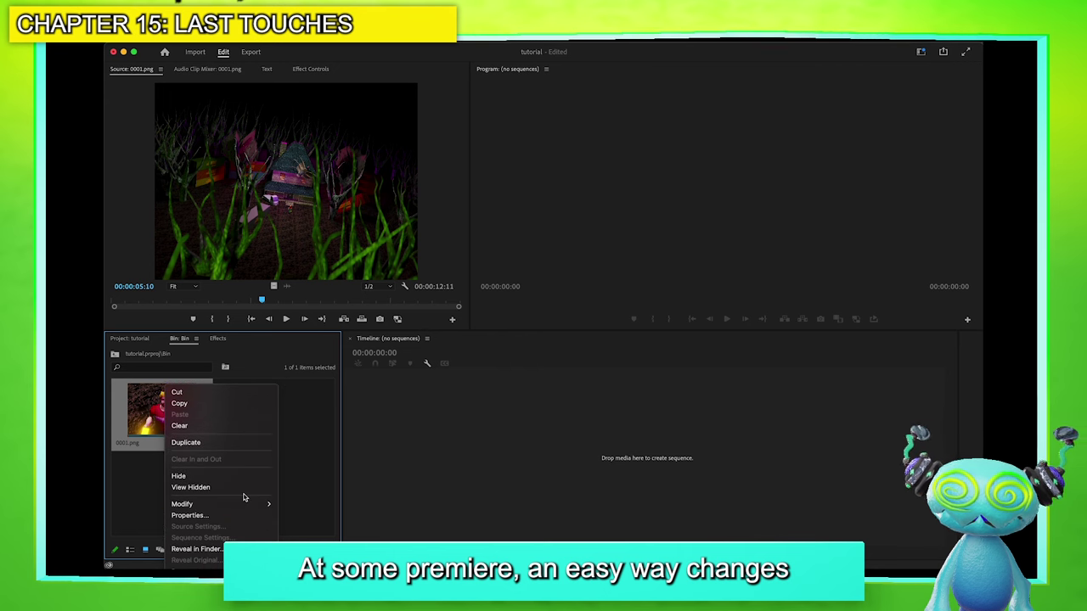
pyautogui.moveTo(236, 508)
pyautogui.click(297, 514)
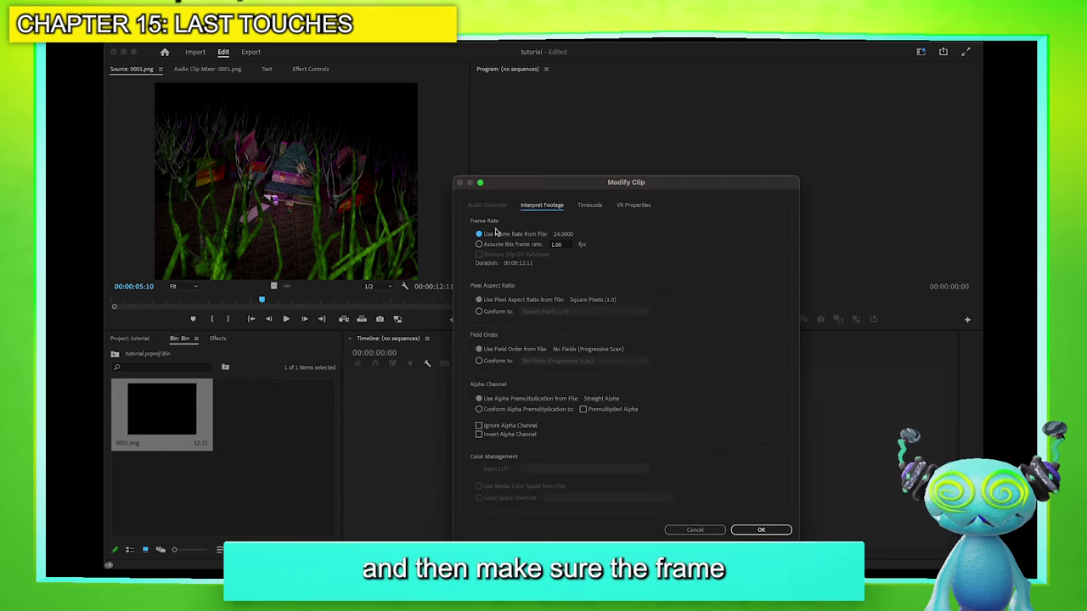
pyautogui.click(494, 244)
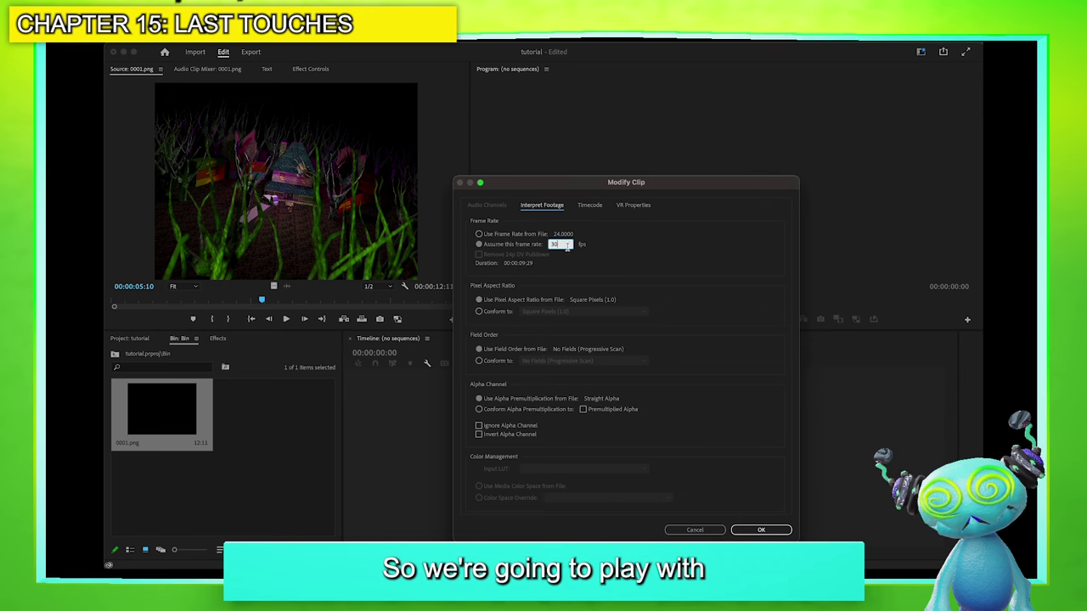
pyautogui.click(761, 529)
# Play the retimed 0001.png clip from its beginning in the source monitor
pyautogui.click(304, 294)
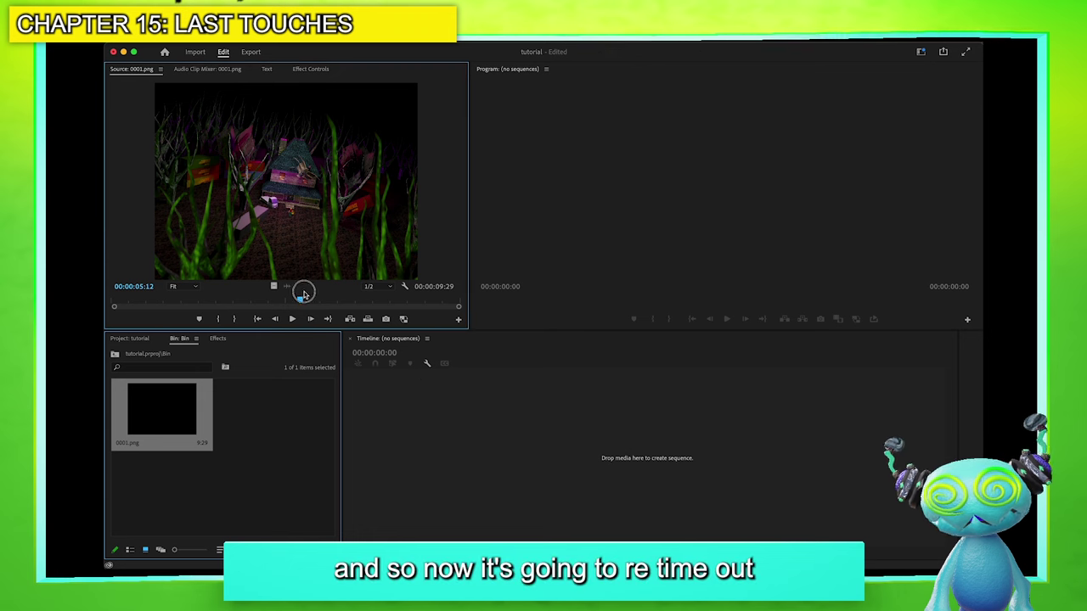
pyautogui.moveTo(177, 299); pyautogui.dragTo(112, 299)
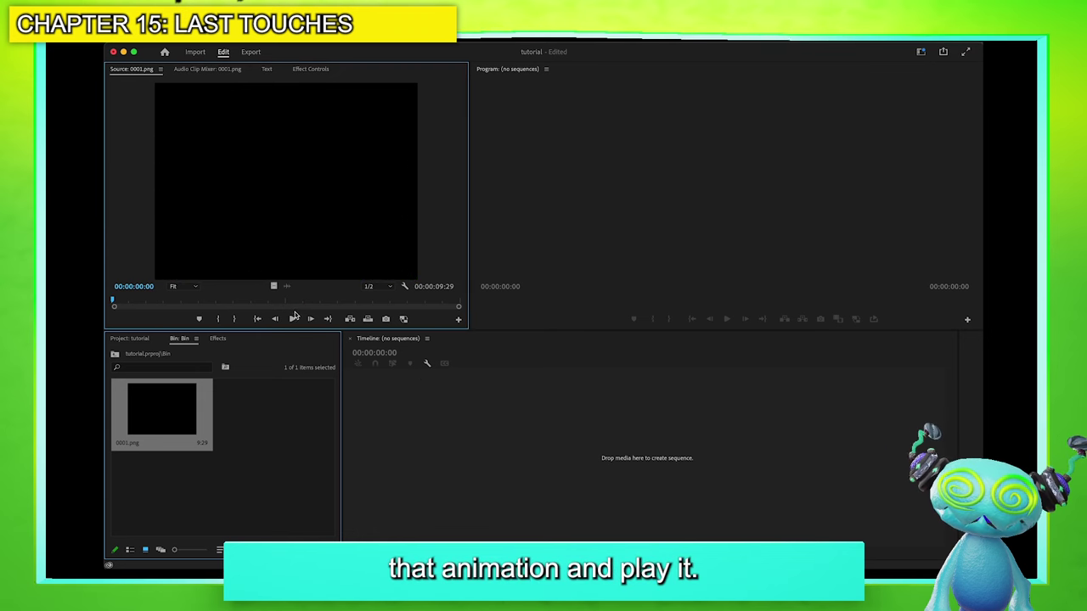
pyautogui.click(292, 319)
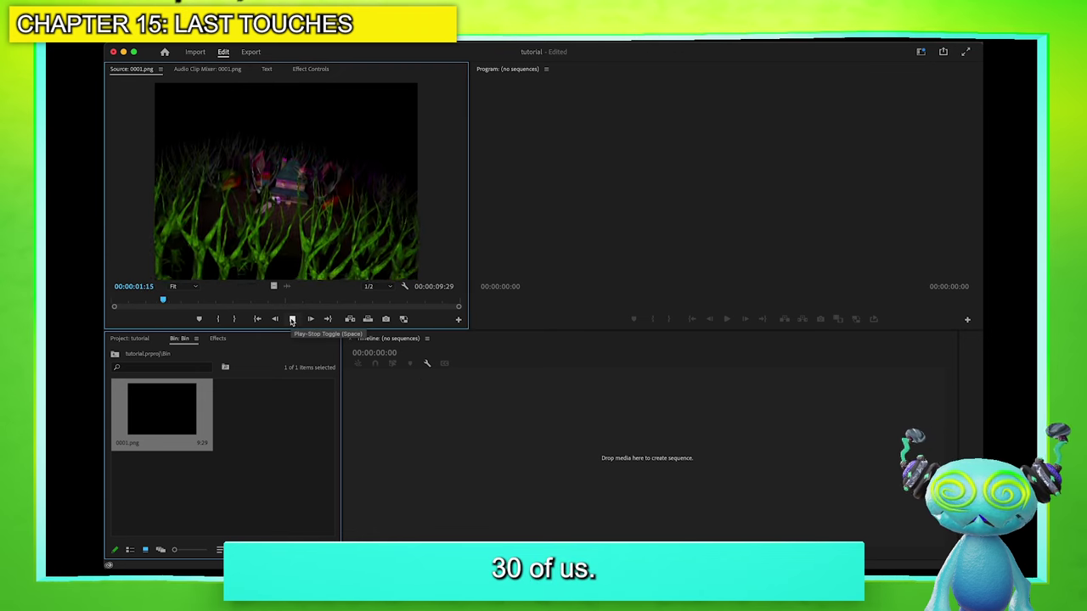
# Create a new sequence from the 0001.png clip in the bin
pyautogui.rightClick(174, 415)
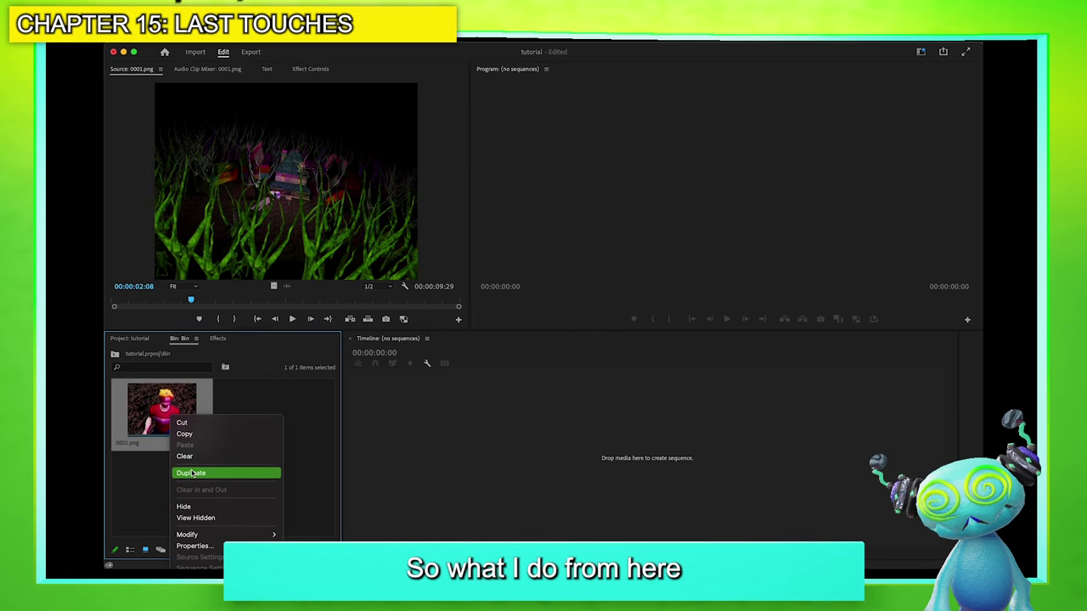
pyautogui.scroll(-1, 249, 532)
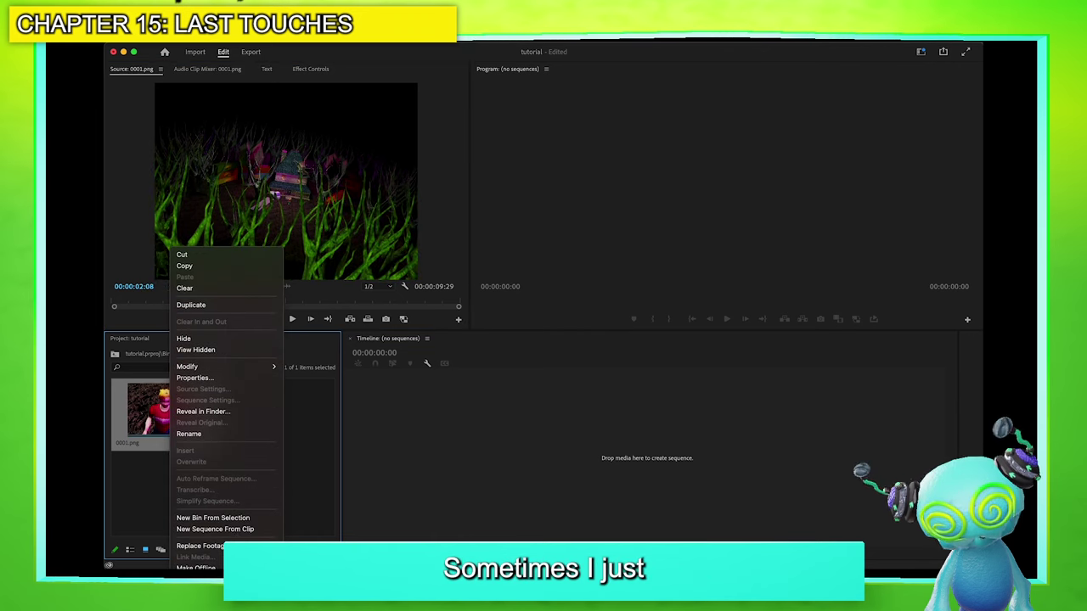
pyautogui.click(247, 530)
# Set the program monitor's playback resolution to Full and enlarge the program monitor
pyautogui.click(568, 362)
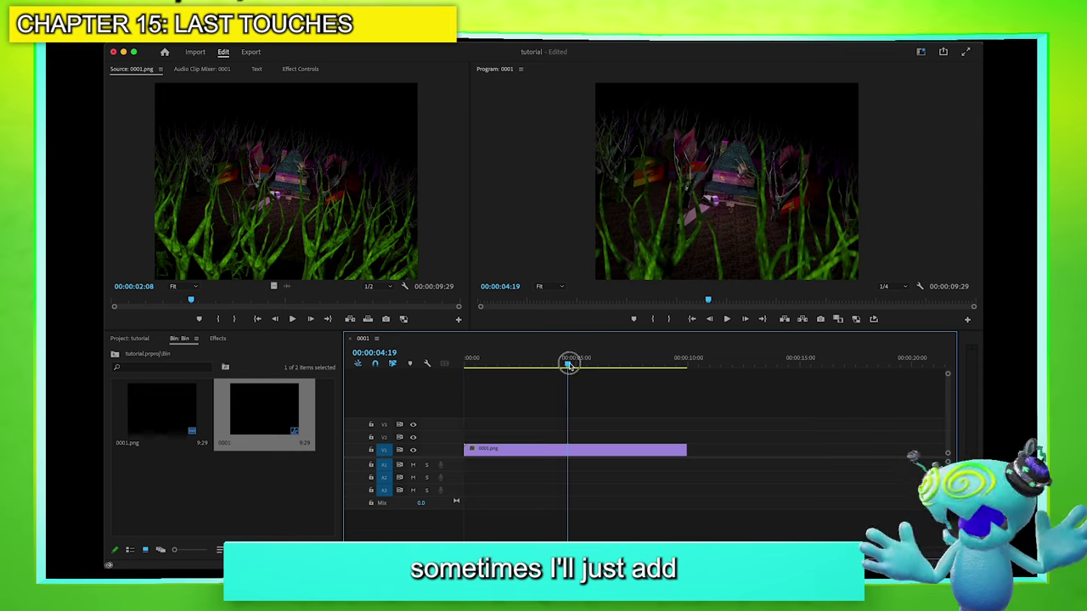
pyautogui.click(887, 287)
pyautogui.click(898, 292)
pyautogui.moveTo(471, 249); pyautogui.dragTo(401, 247)
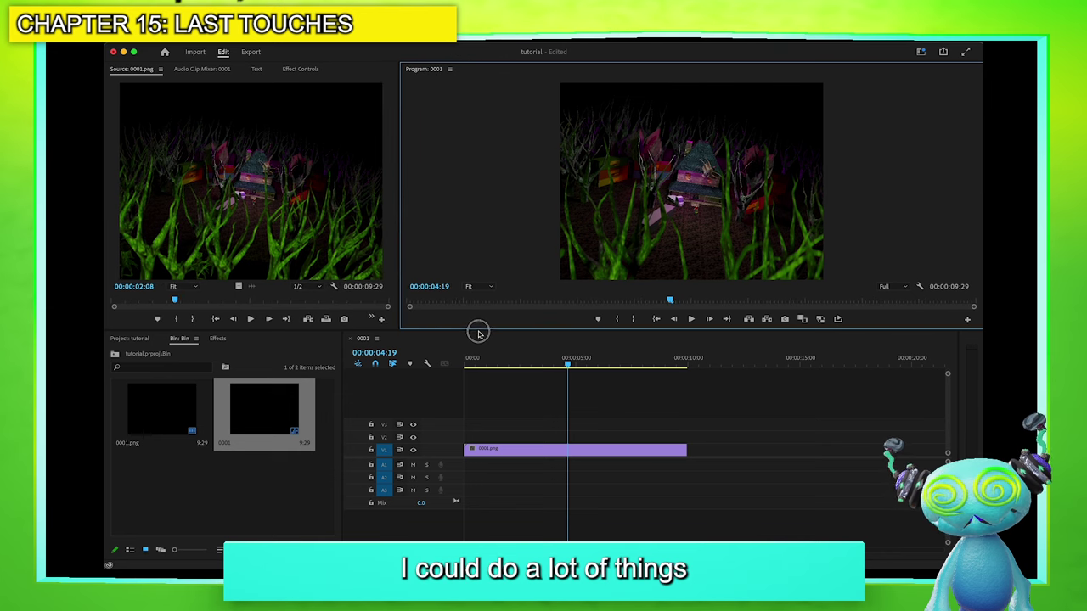
pyautogui.moveTo(478, 331); pyautogui.dragTo(504, 443)
# Cut the 0001.png clip around the start of the monster shot, remove the middle section and close the gap
pyautogui.moveTo(598, 476); pyautogui.dragTo(577, 505)
pyautogui.press('c')
pyautogui.click(555, 506)
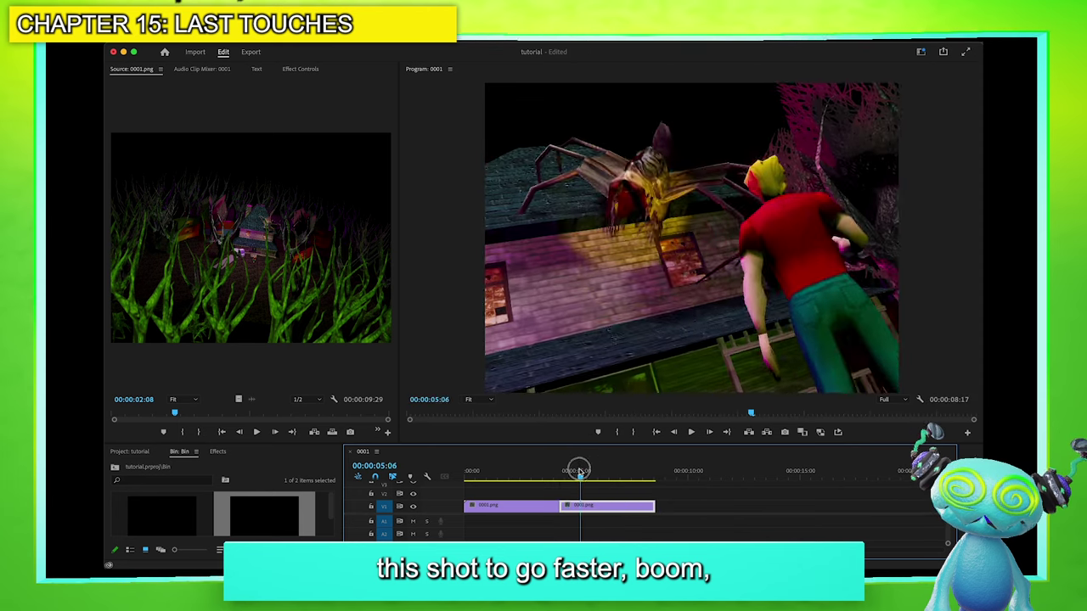
# Play the sequence from just before the cut to check the faster shot change
pyautogui.moveTo(577, 474); pyautogui.dragTo(552, 478)
pyautogui.press('space')
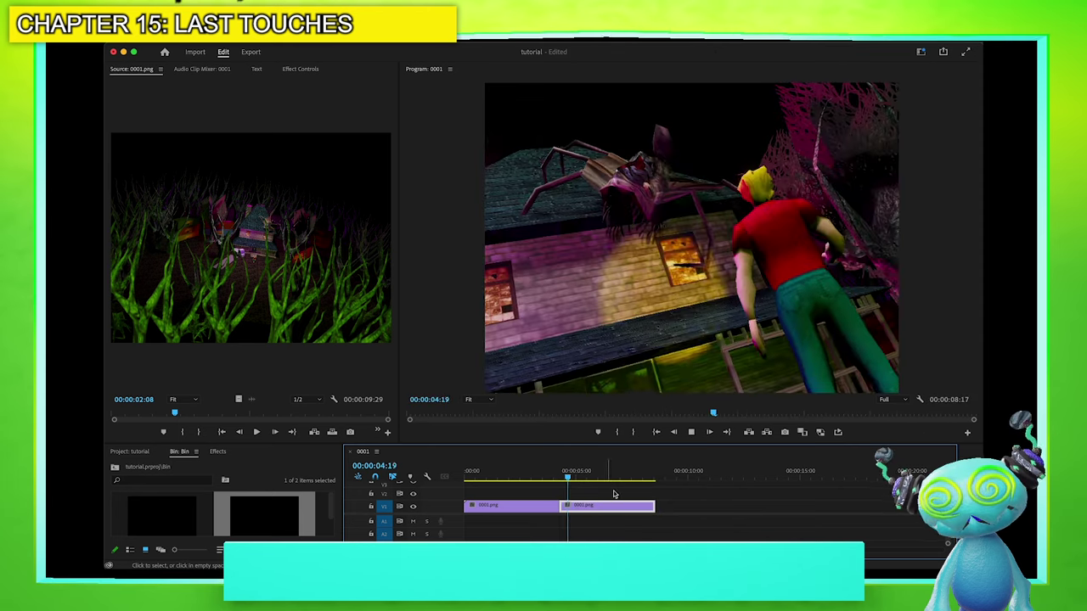
pyautogui.press('space')
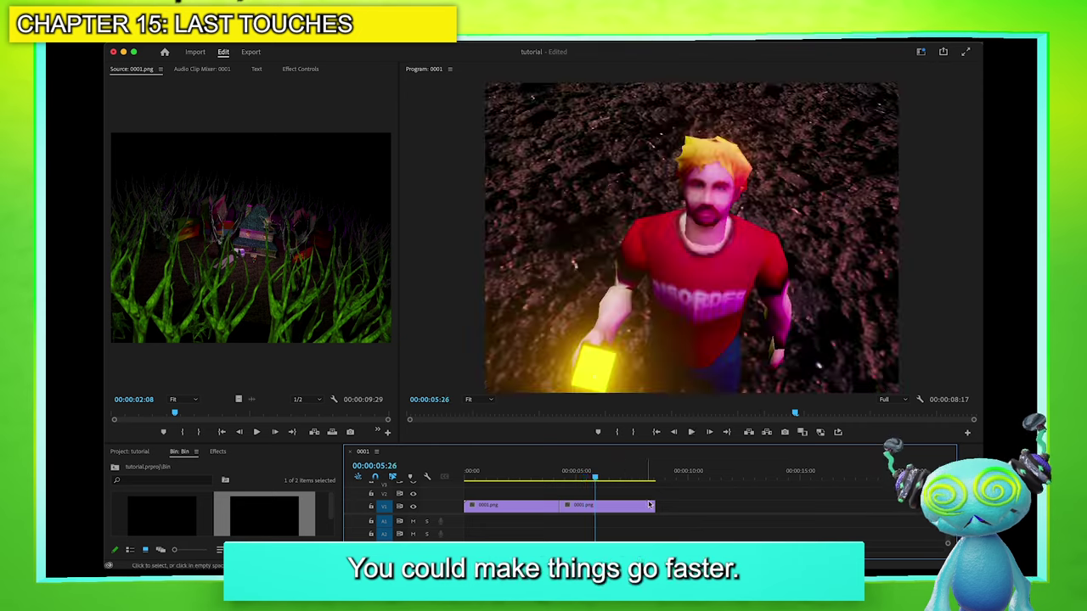
# Try to shorten the second clip from its end and play the sequence across the cut
pyautogui.moveTo(652, 506); pyautogui.dragTo(617, 506)
pyautogui.click(560, 472)
pyautogui.press('space')
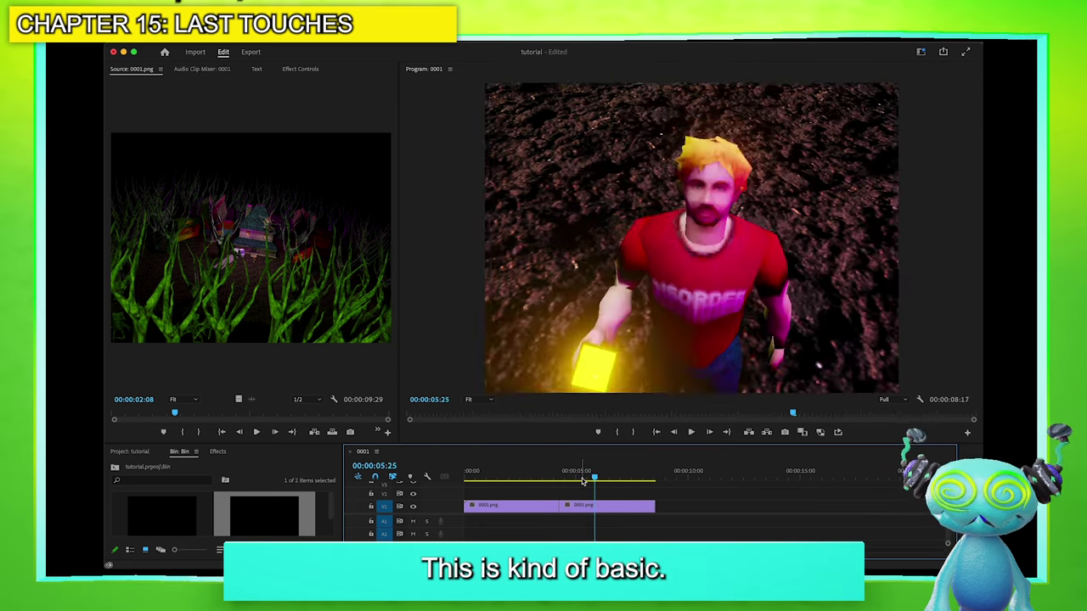
# Restore the removed middle section of the clip on the timeline and save the project
pyautogui.moveTo(583, 480); pyautogui.dragTo(538, 494)
pyautogui.press('super+s')
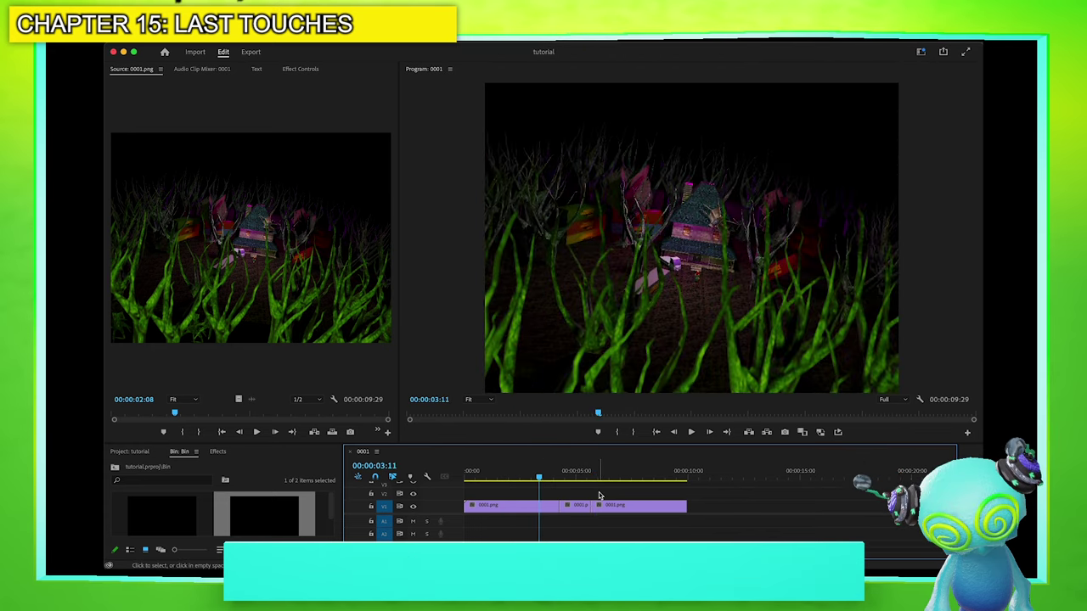